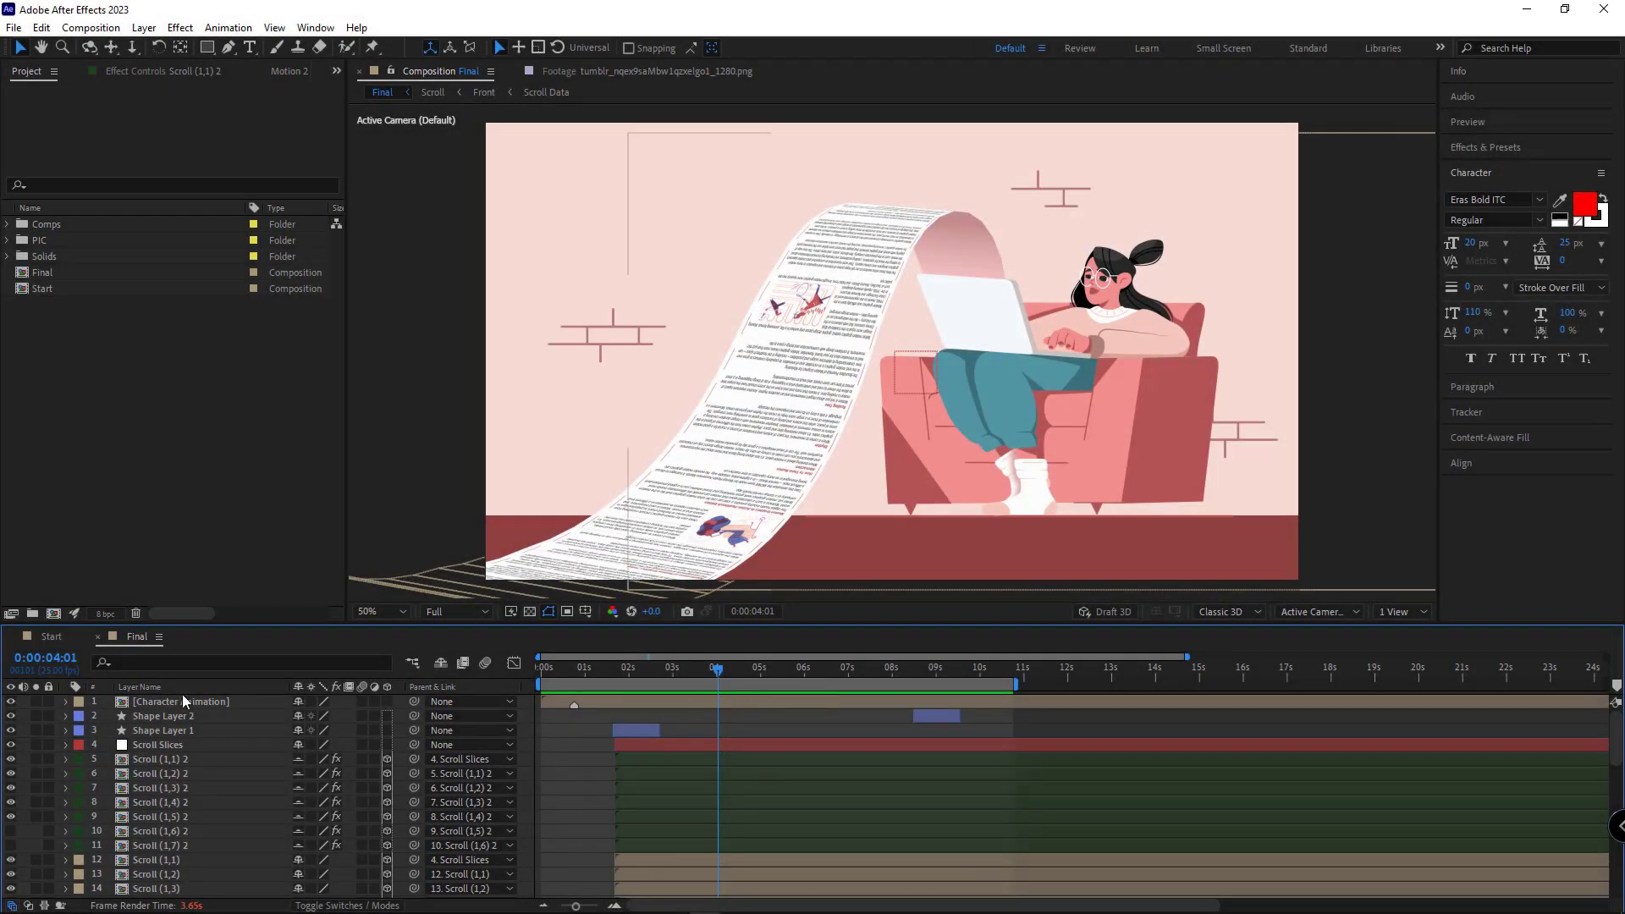
Bring up the Start composition and create a new composition 5000 px wide and 1000 px high
left_click(56, 645)
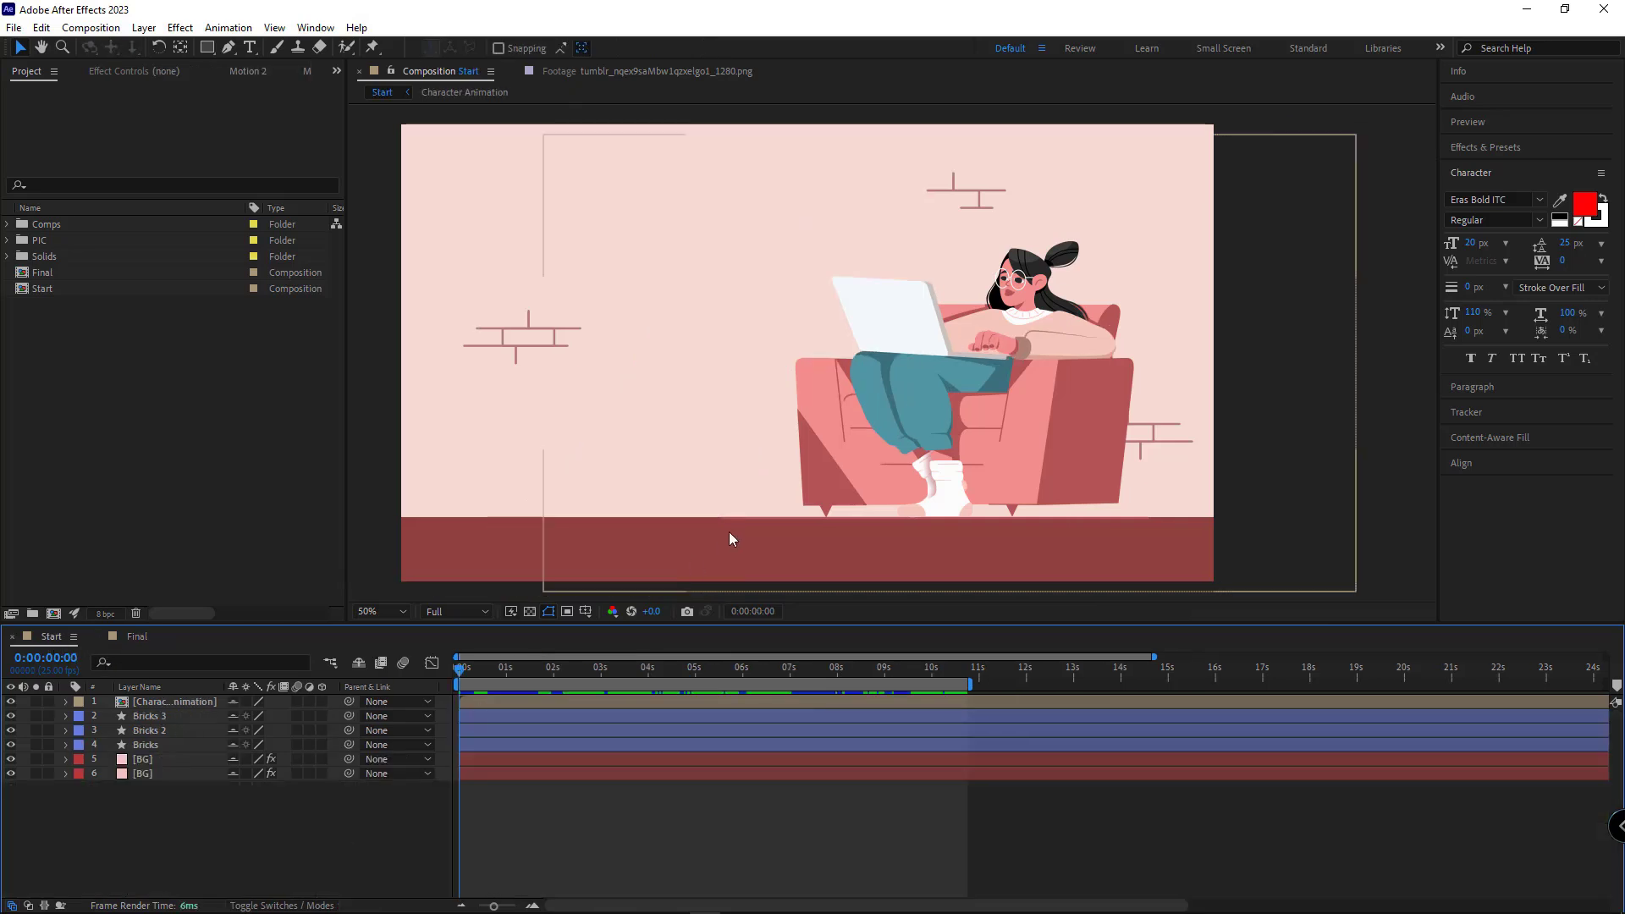
left_click_drag(736, 513, 818, 508)
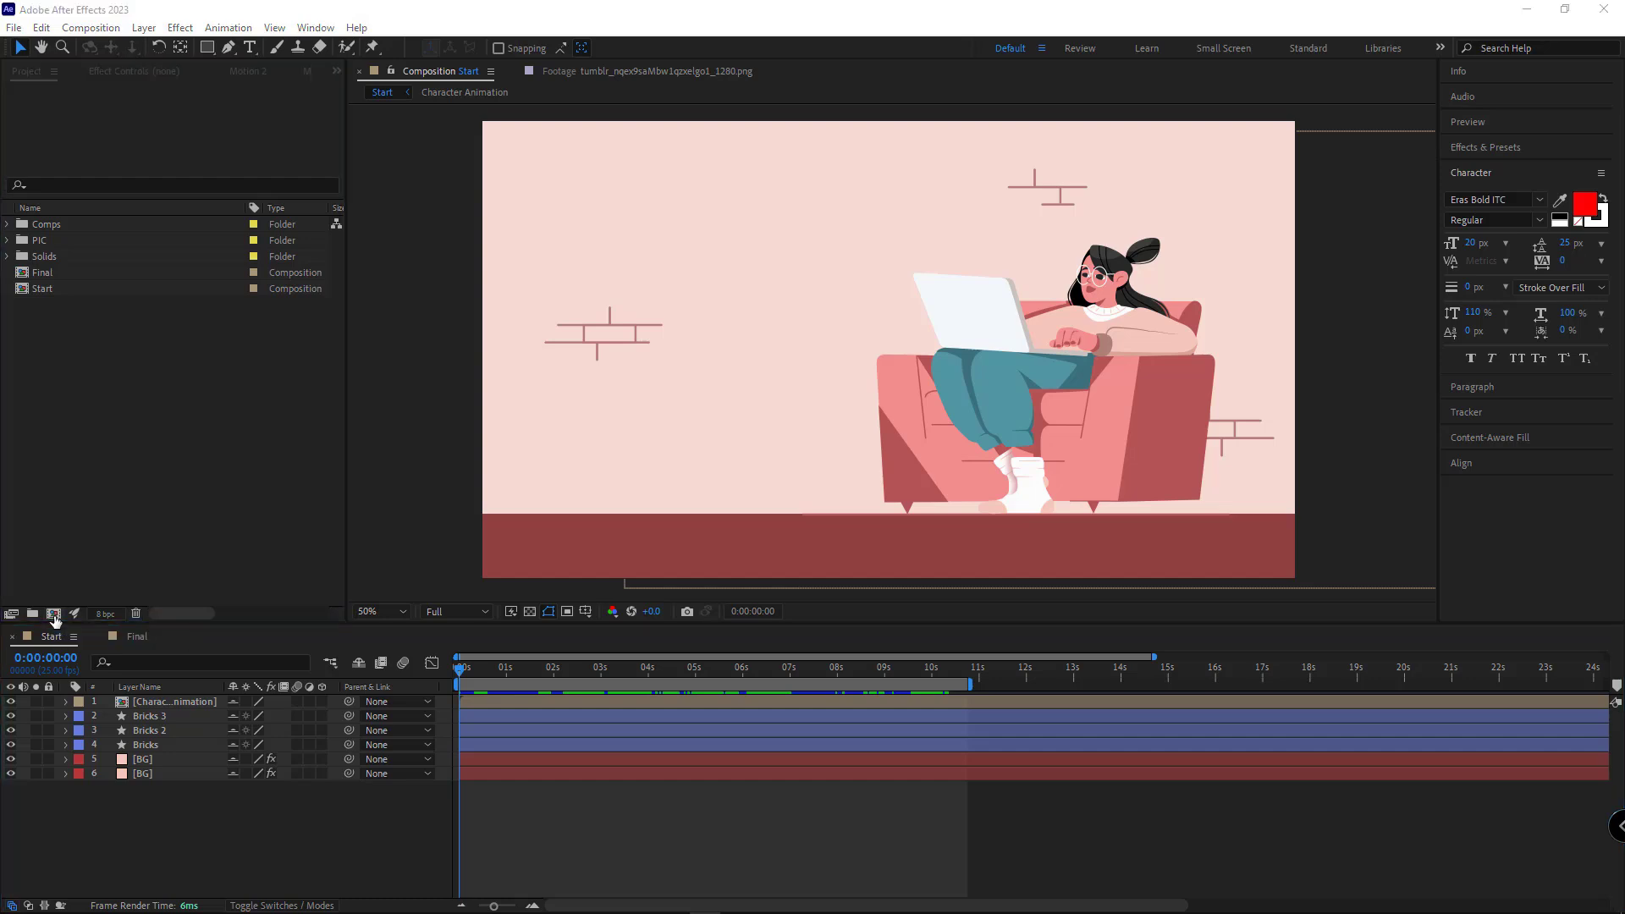
left_click(53, 613)
left_click(413, 509)
type("500")
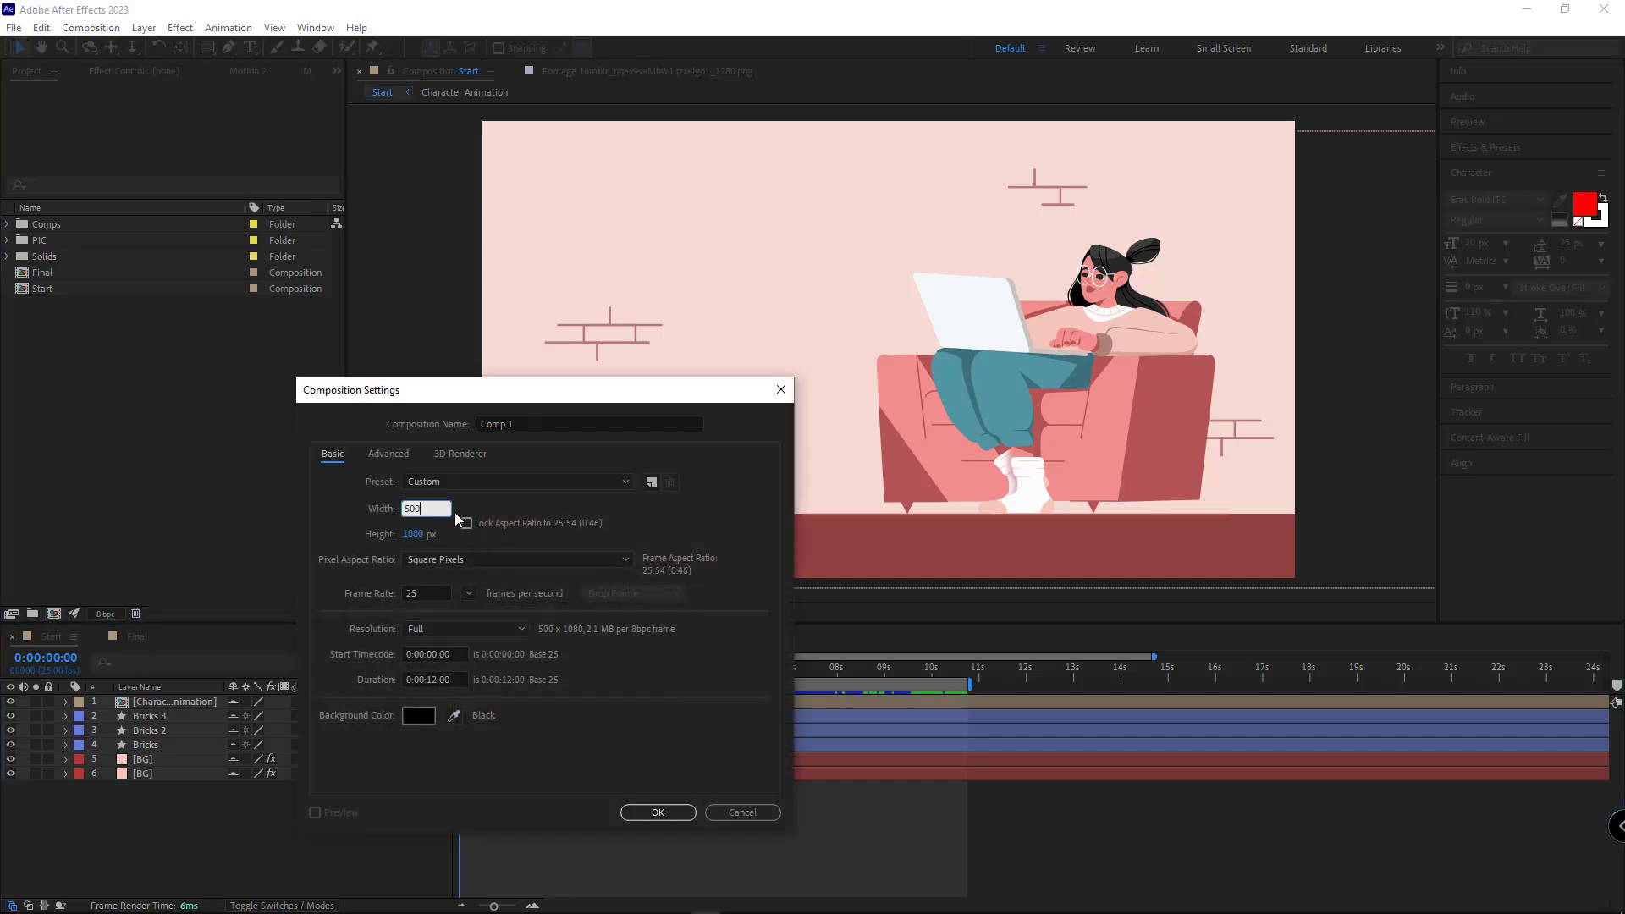
type("0")
left_click(422, 534)
left_click(427, 534)
type("1000")
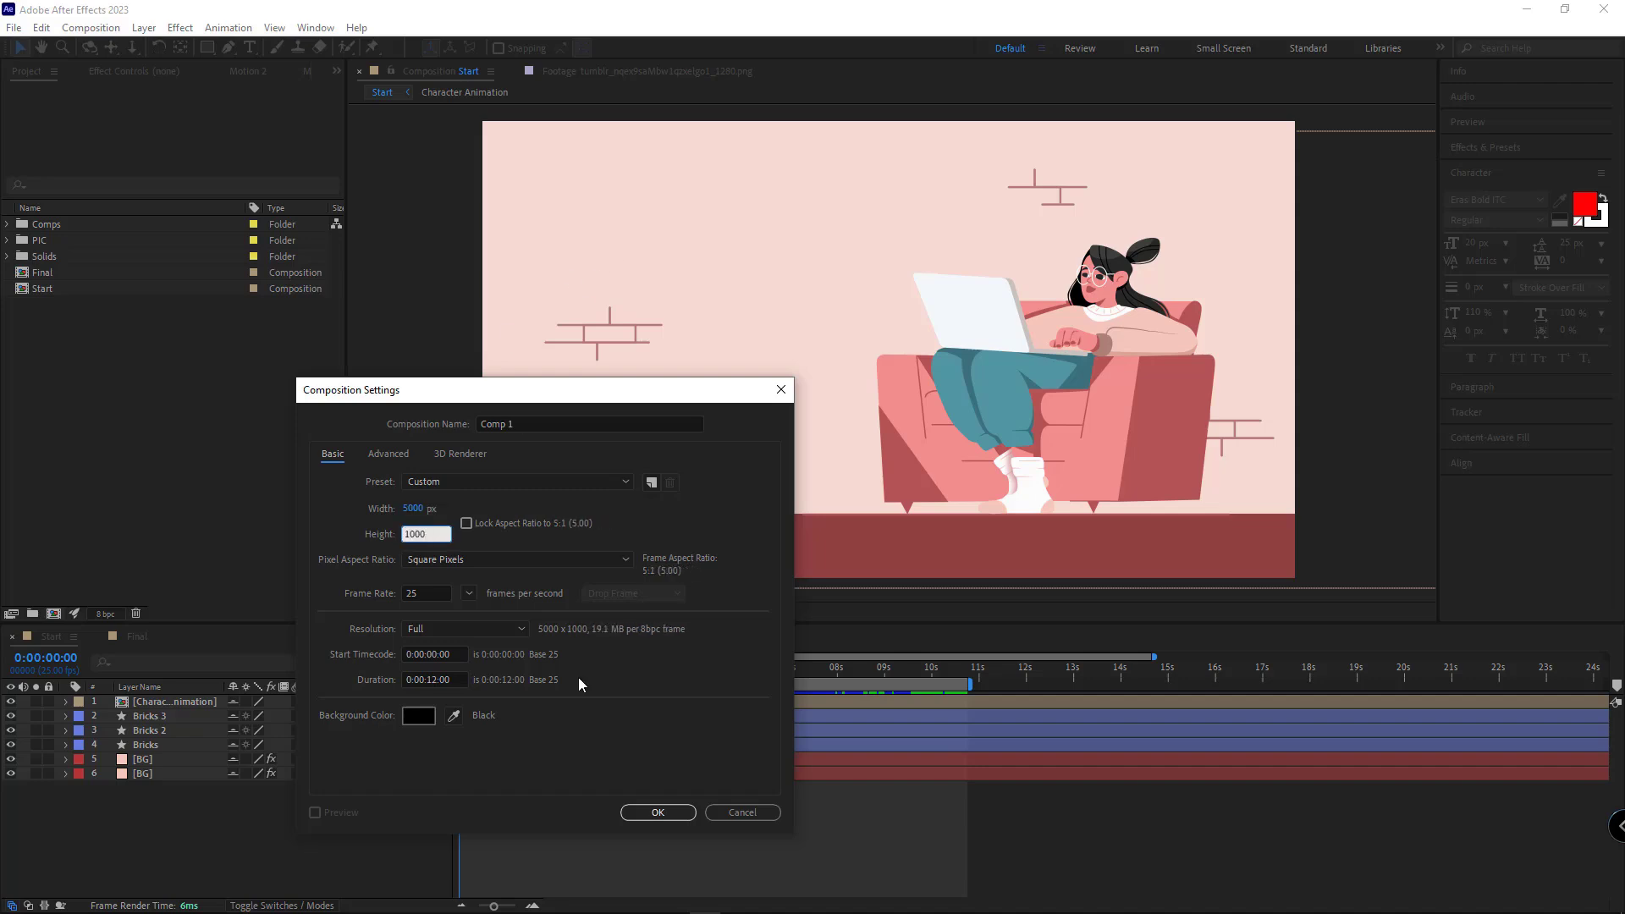
left_click(658, 813)
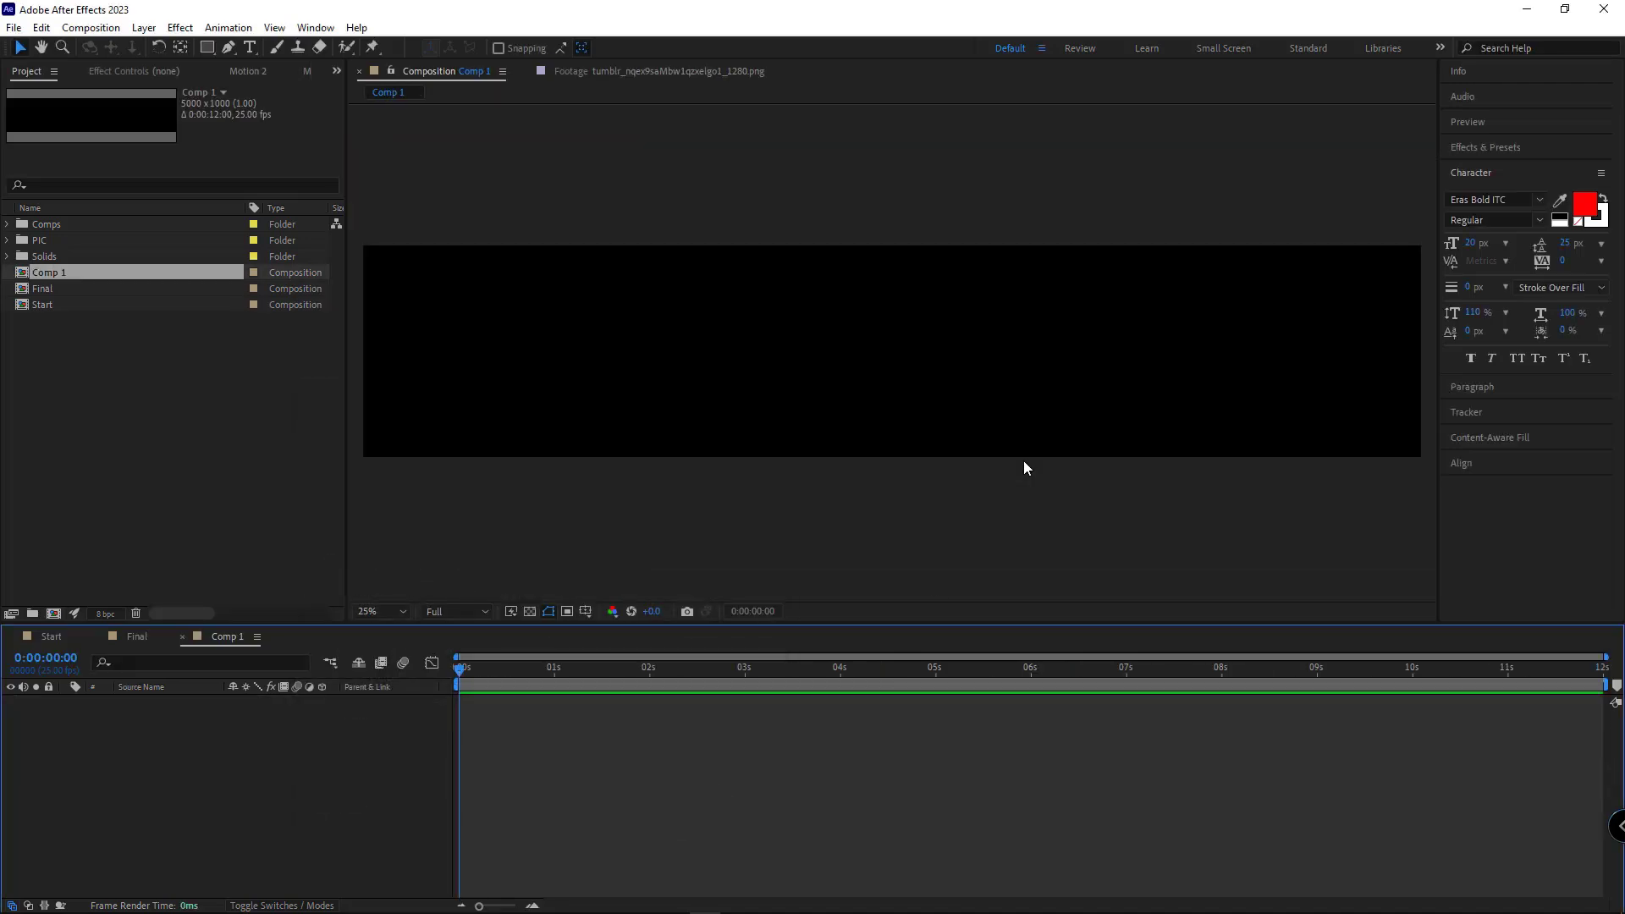
Rename the new 5000 x 1000 px composition as Scroll
left_click(53, 273)
key("Return")
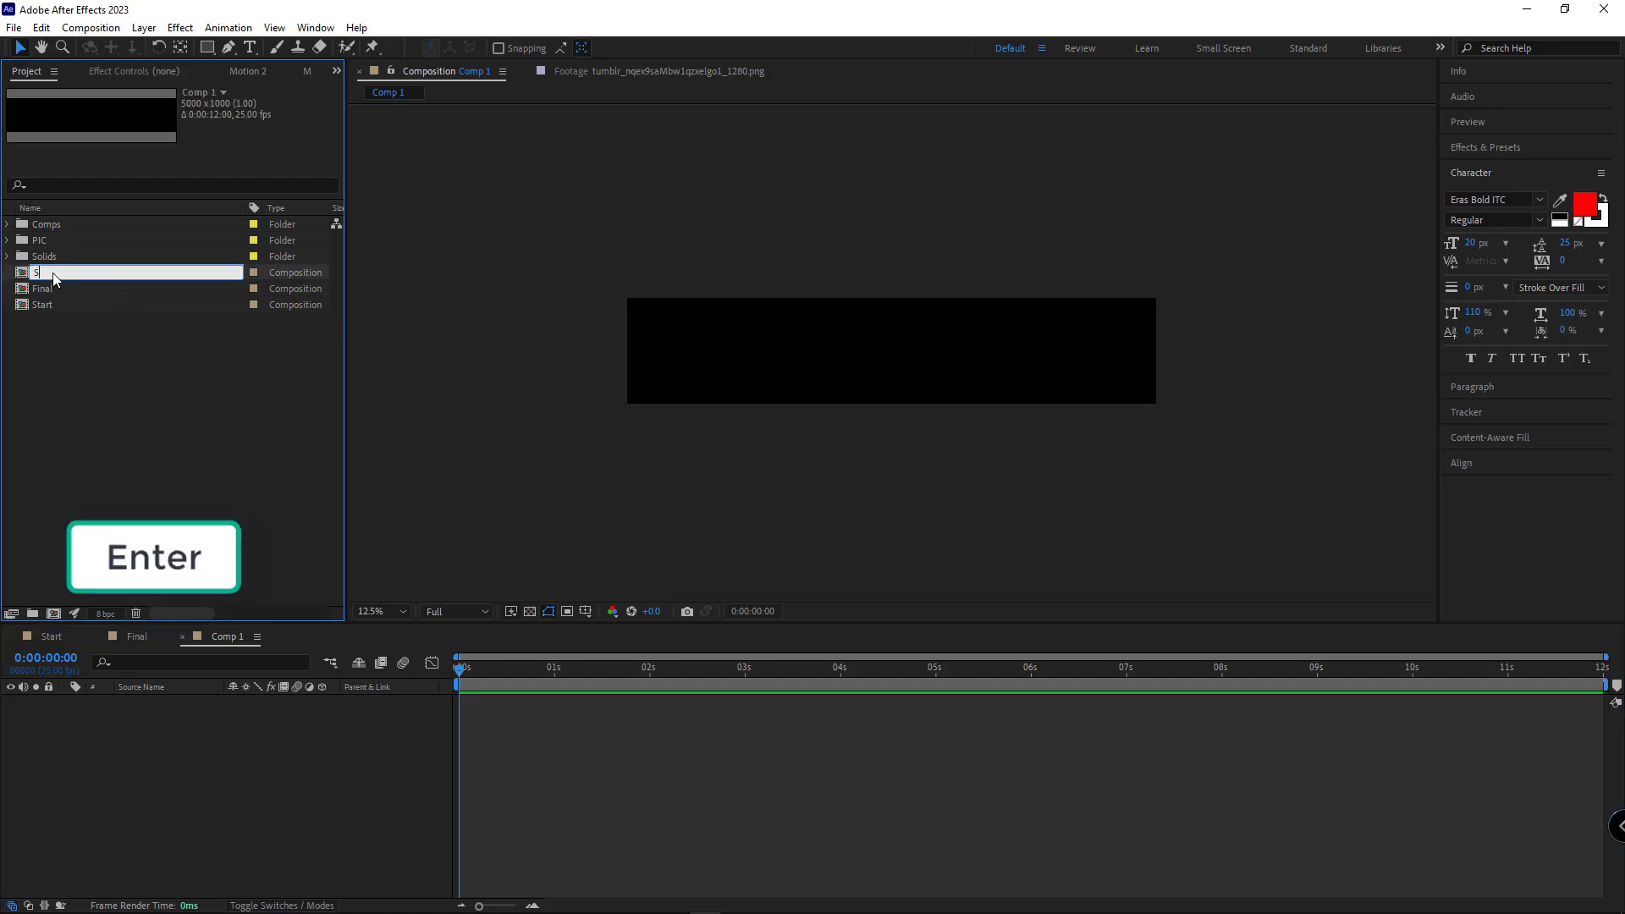
type("Scroll")
key("Return")
Place the Scroll composition in the Start timeline directly beneath the Character Animation layer
left_click(47, 637)
left_click(39, 274)
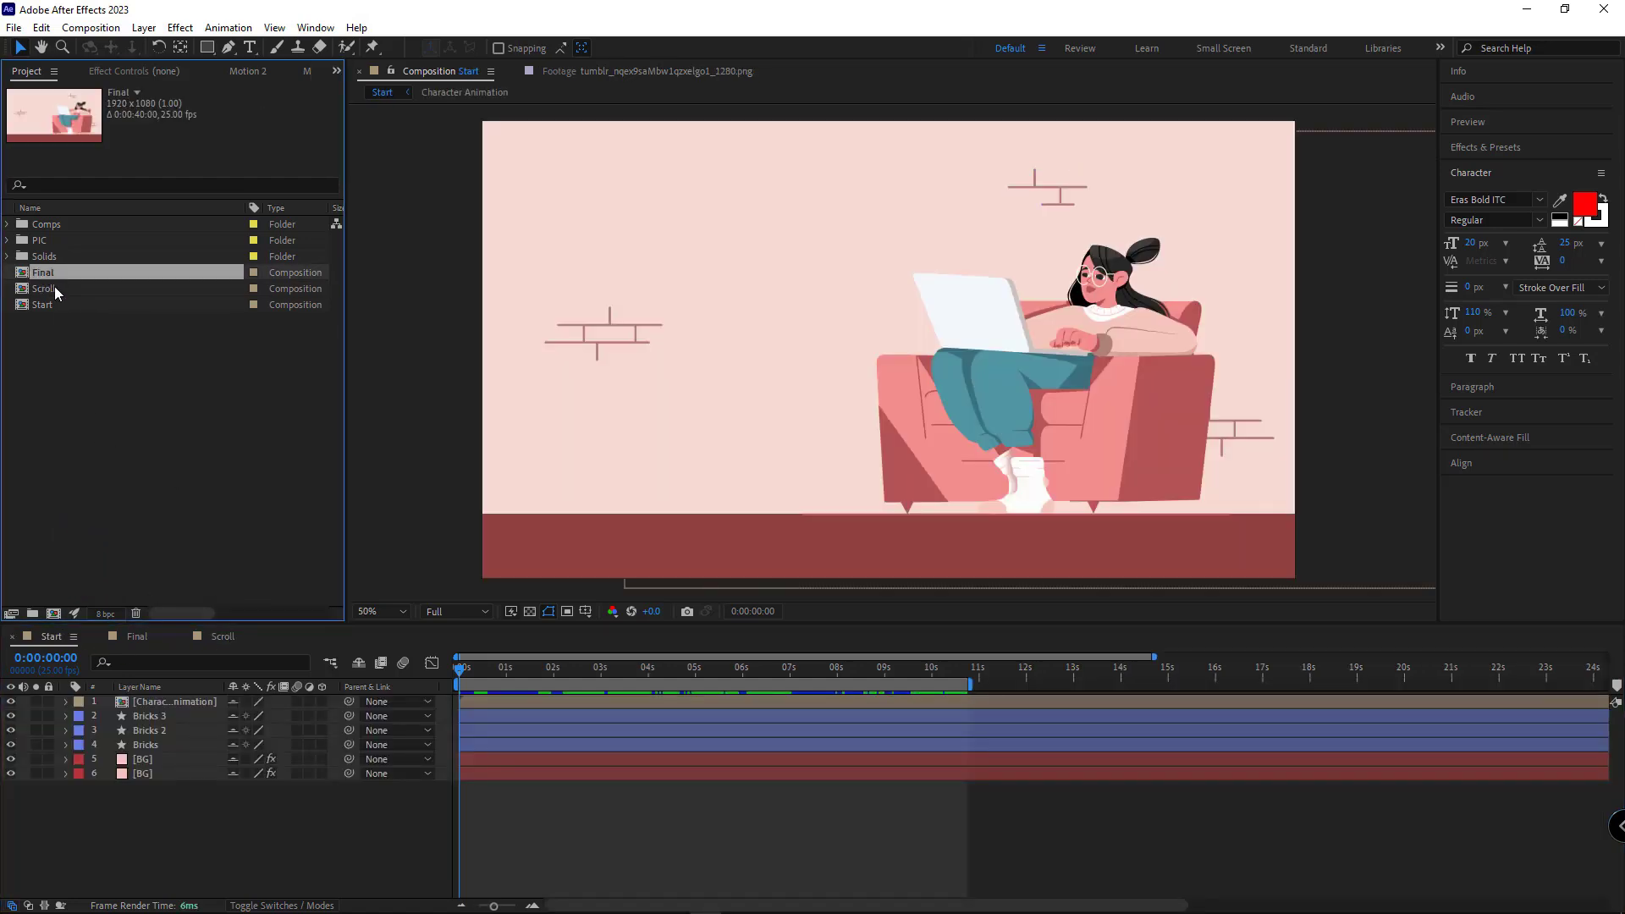
left_click_drag(54, 288, 200, 704)
left_click(199, 702)
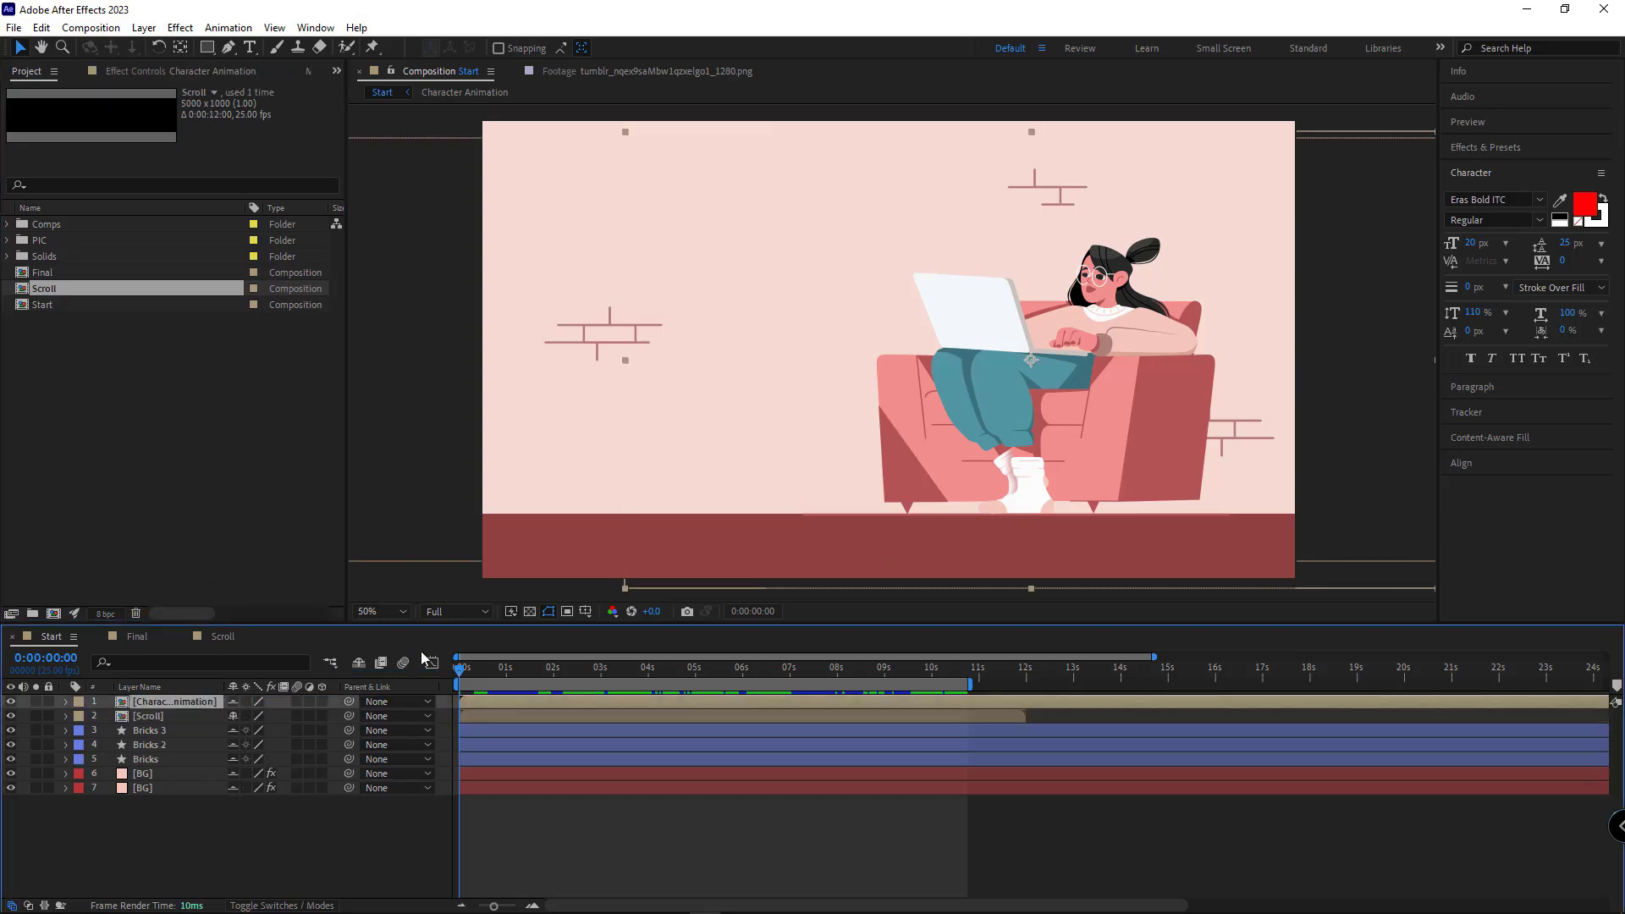
scroll(680, 520, "down", 2)
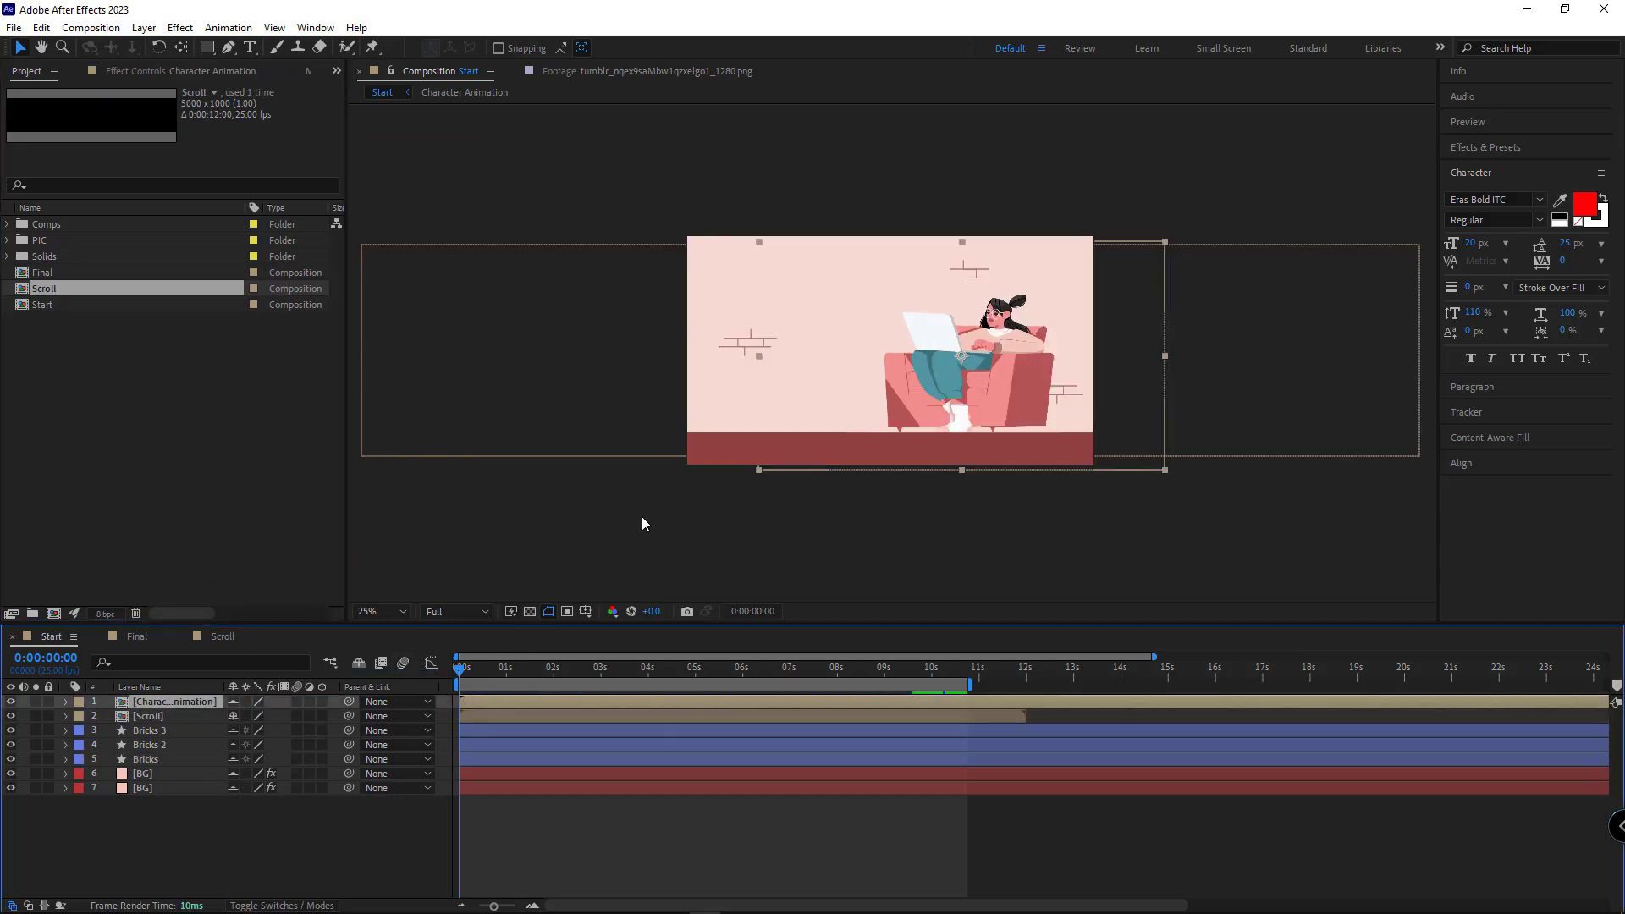
Solo the Scroll layer in Start and hide the shy layers from the timeline
left_click(181, 716)
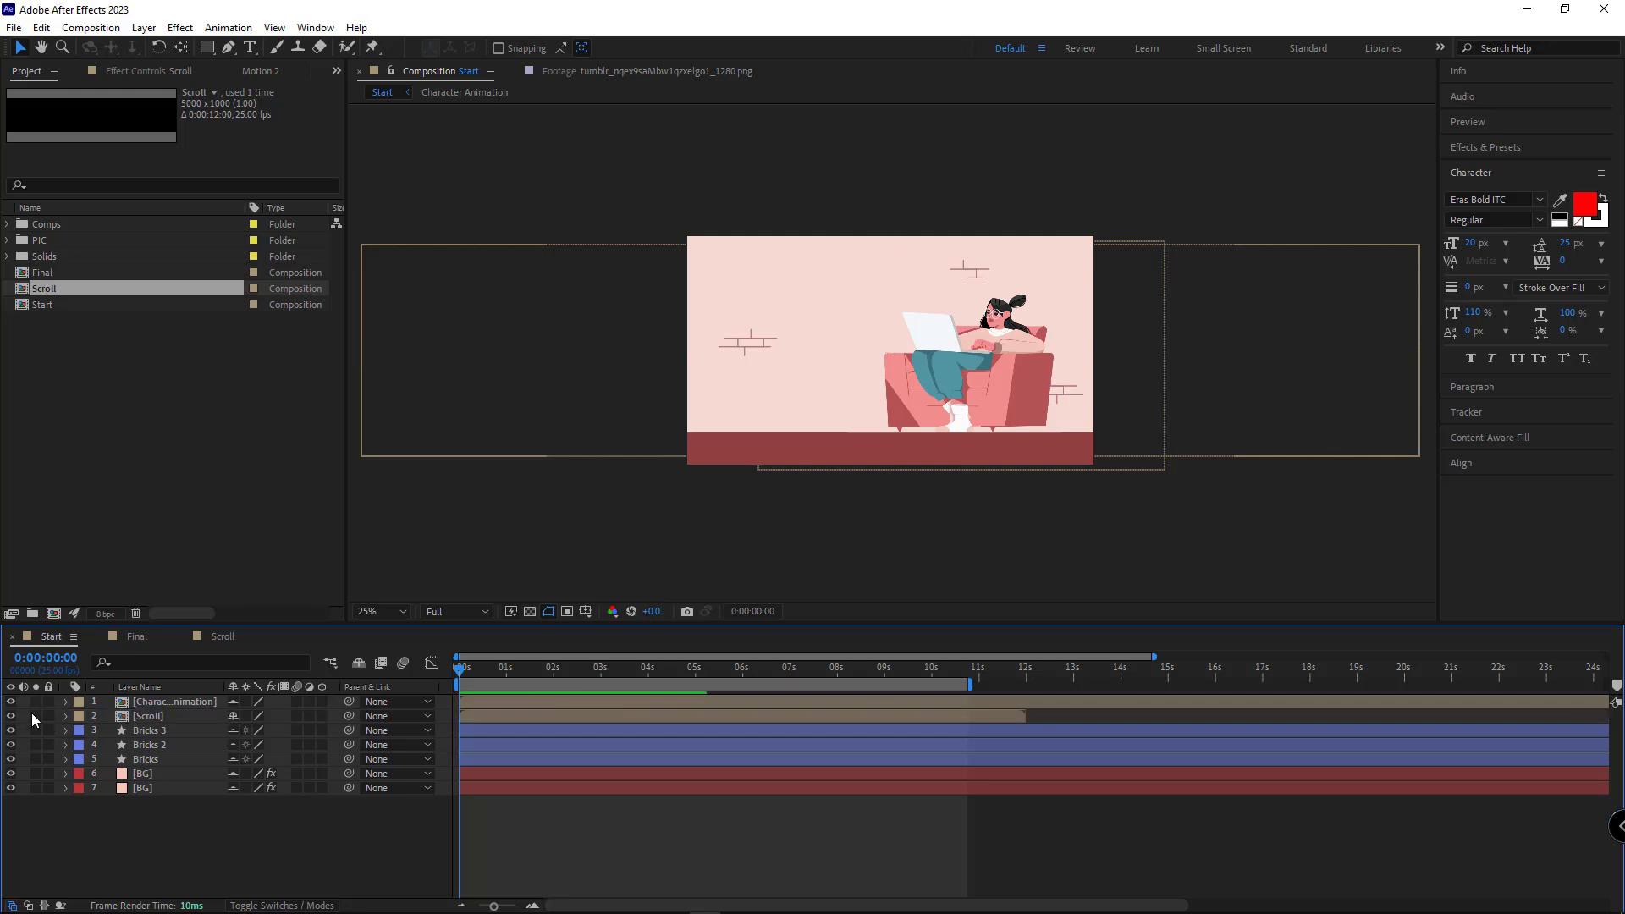
left_click(34, 716)
left_click(360, 663)
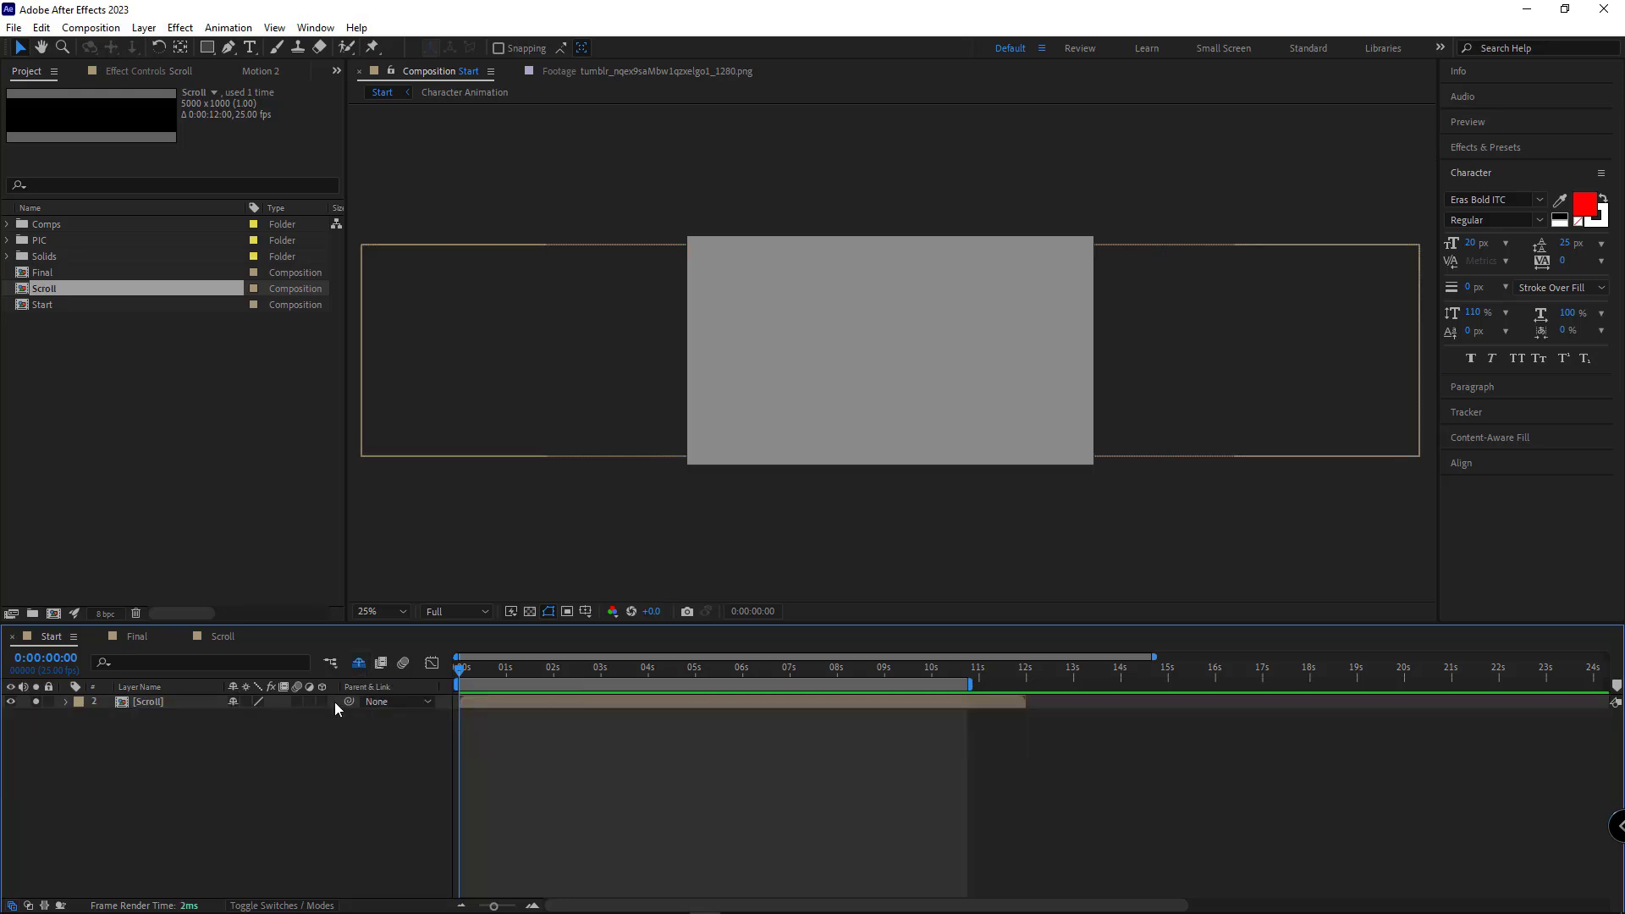
left_click(150, 704)
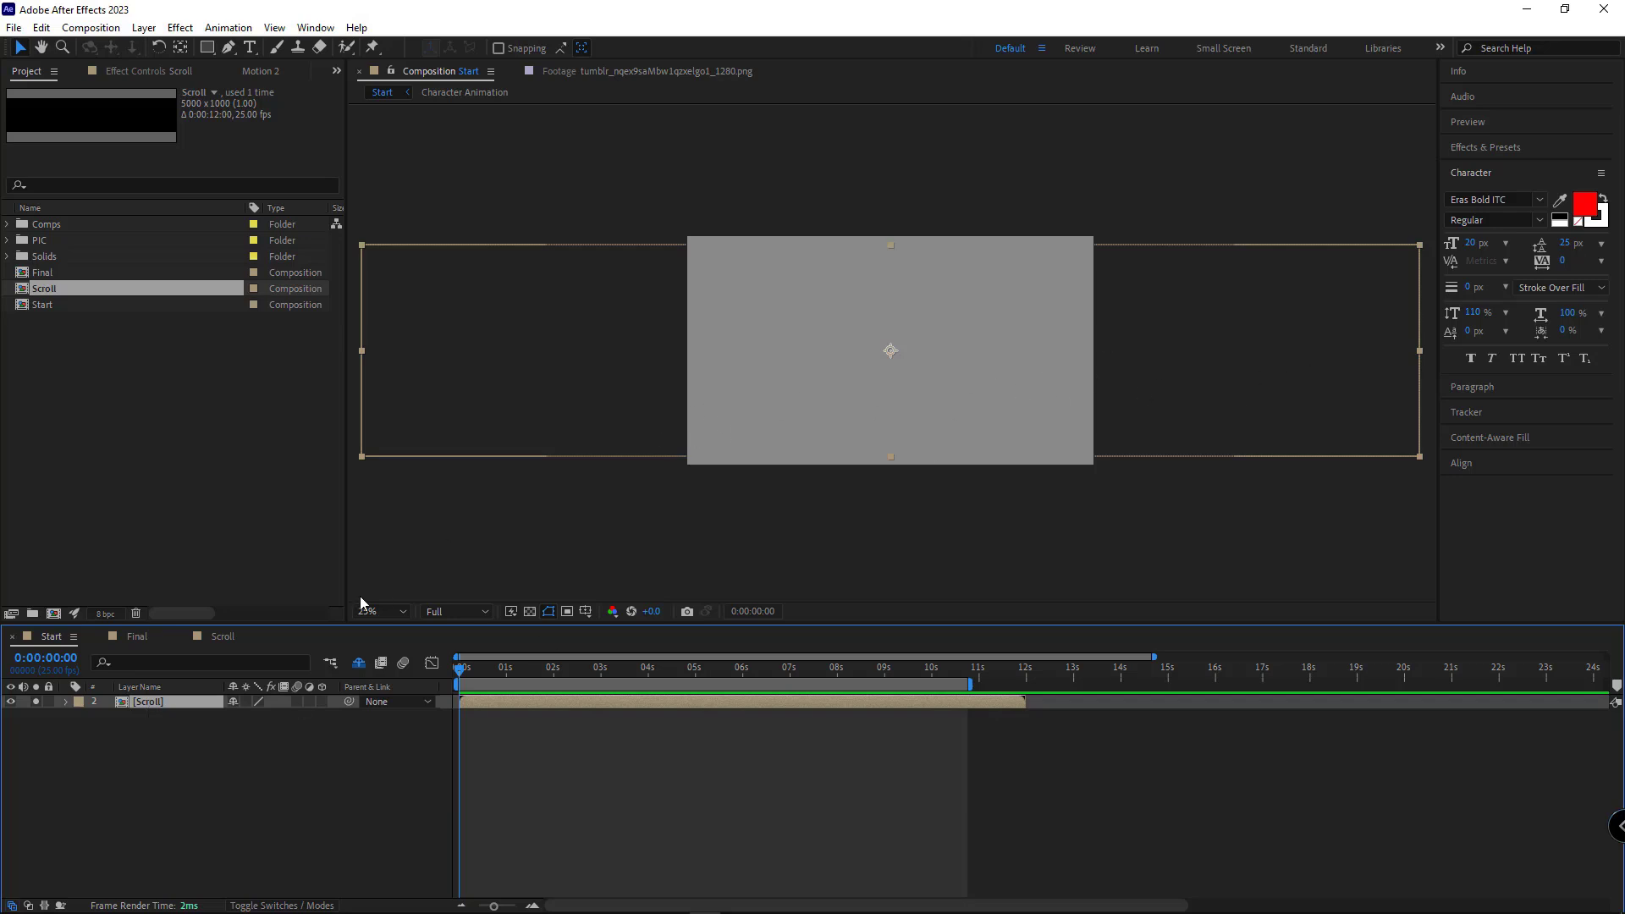
Open the Scroll composition and create another composition named Contents, 1000 px wide and 5000 px high
double_click(153, 701)
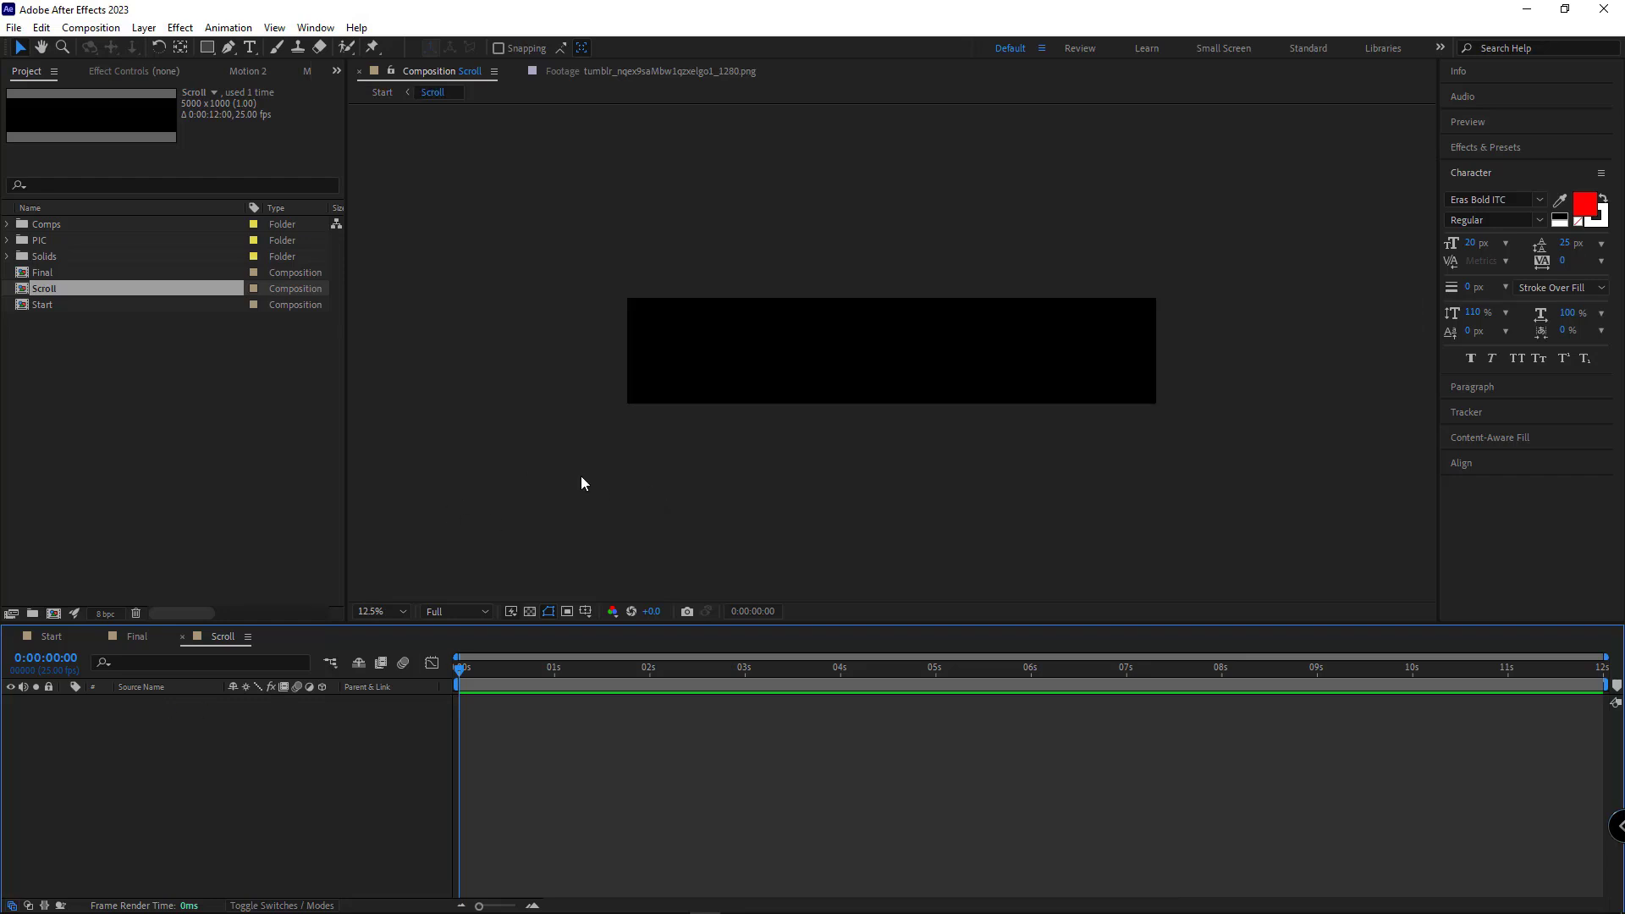
left_click(189, 458)
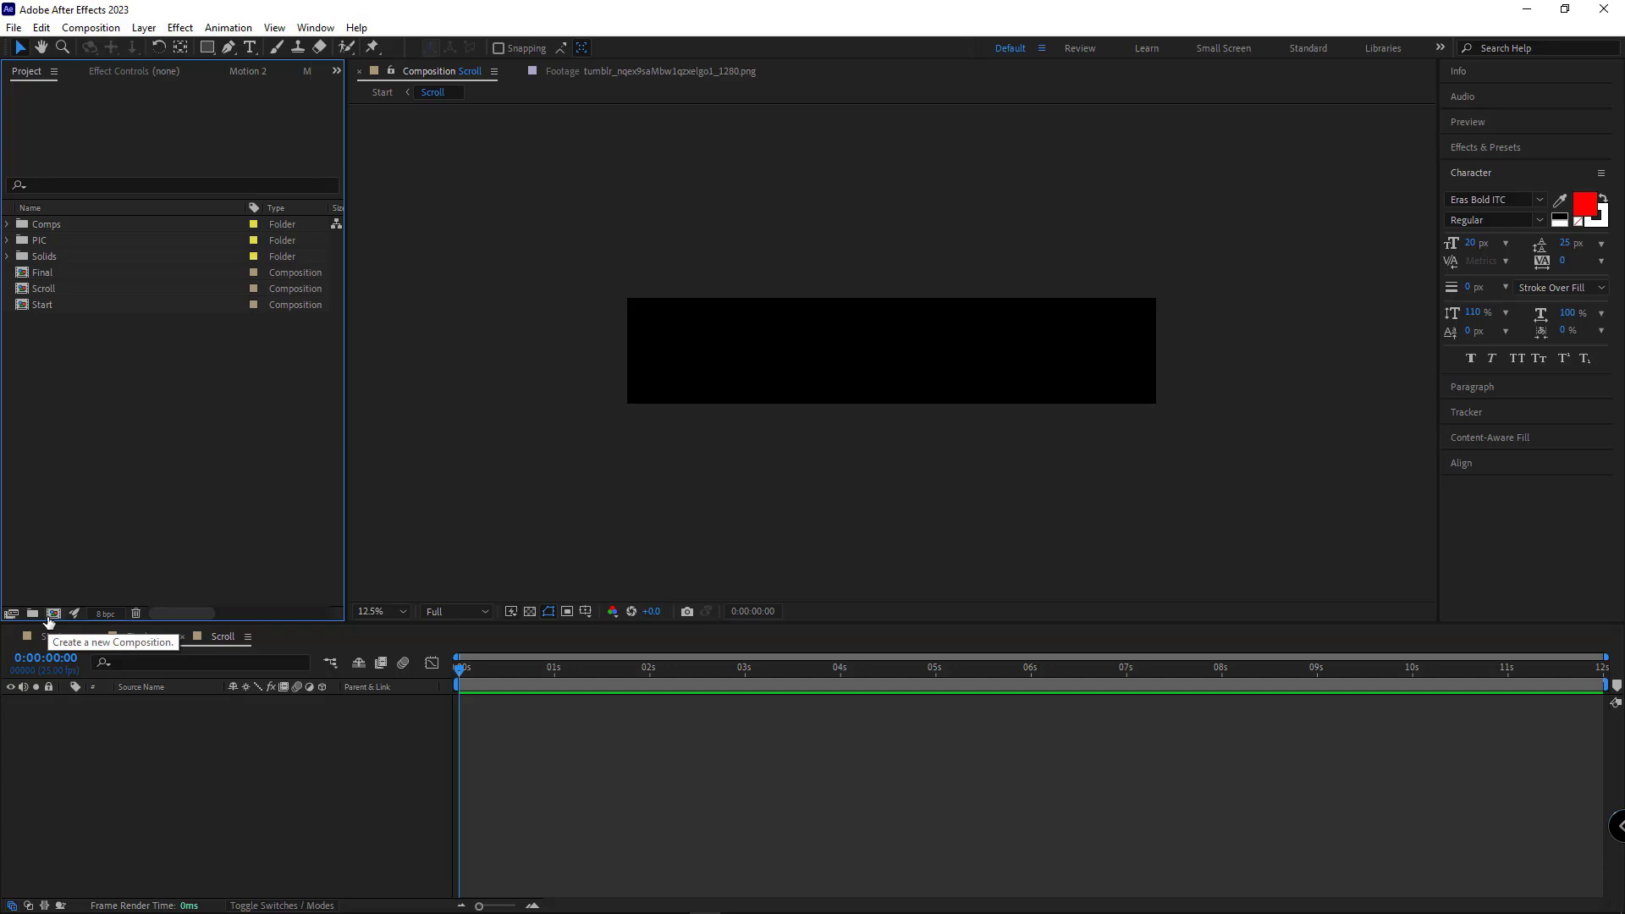
left_click(51, 616)
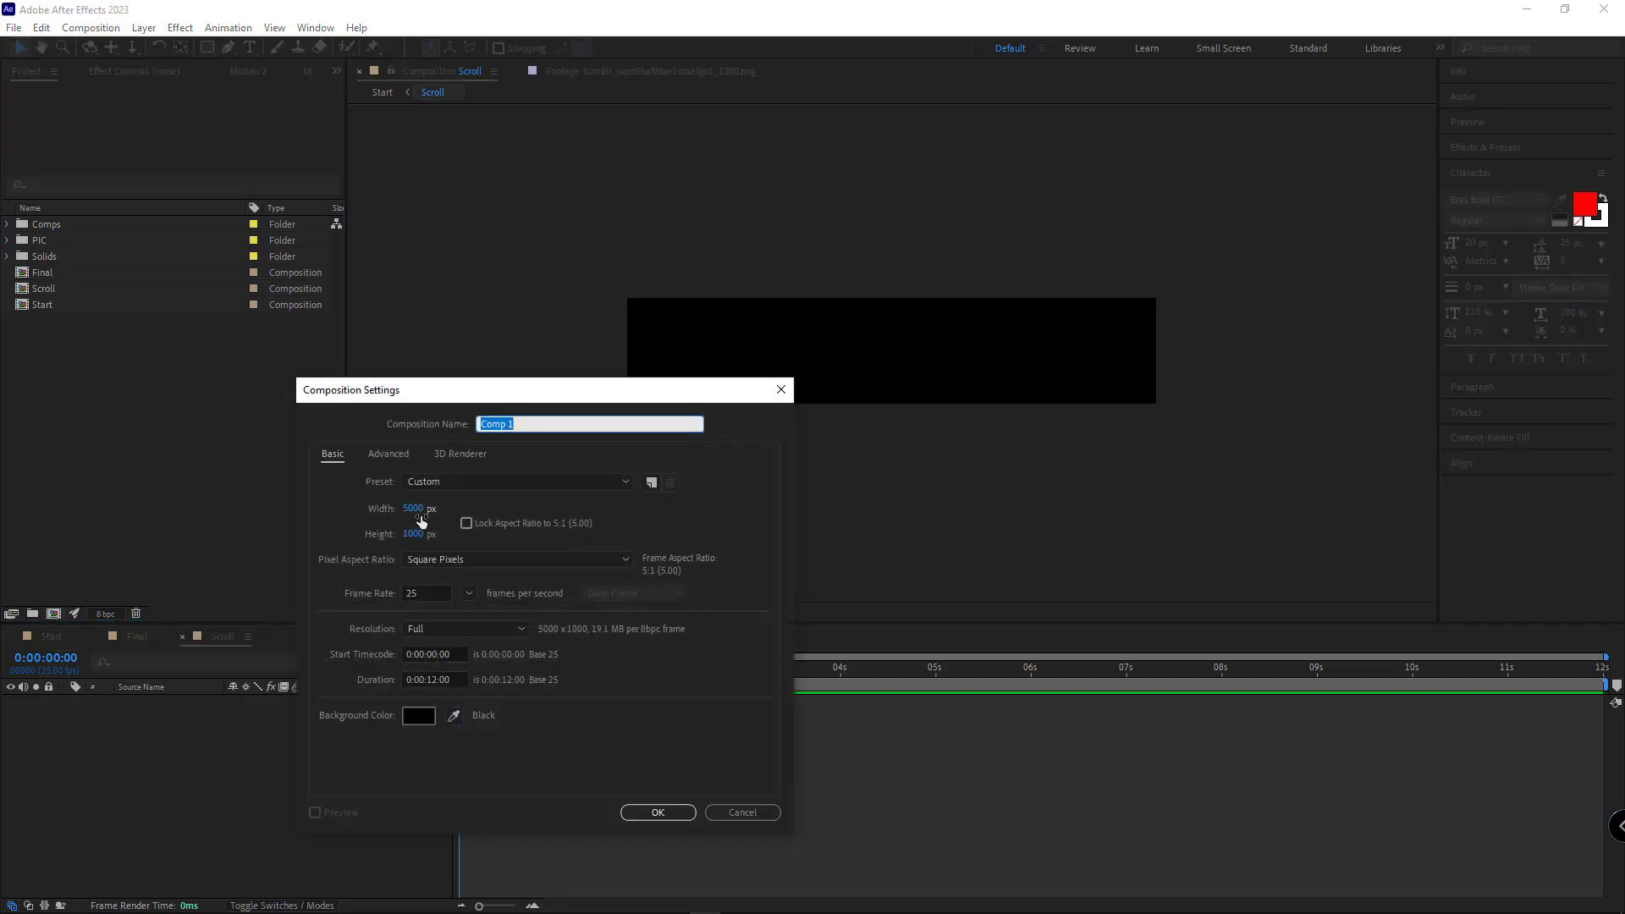
left_click(414, 509)
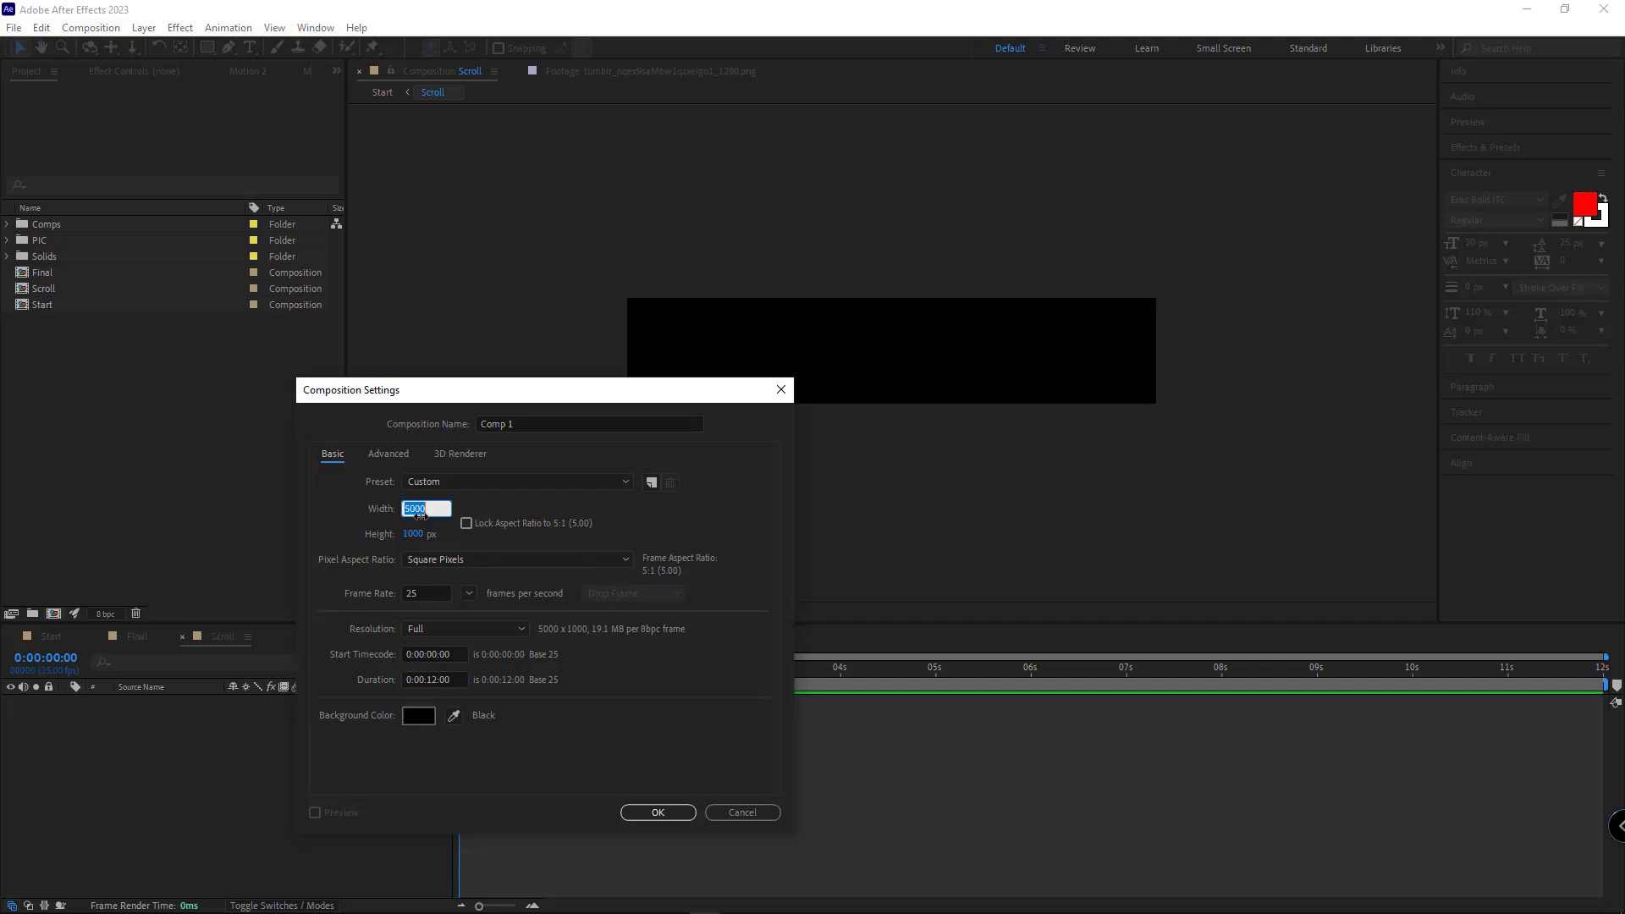
type("1000")
left_click(415, 534)
type("5000")
left_click(534, 423)
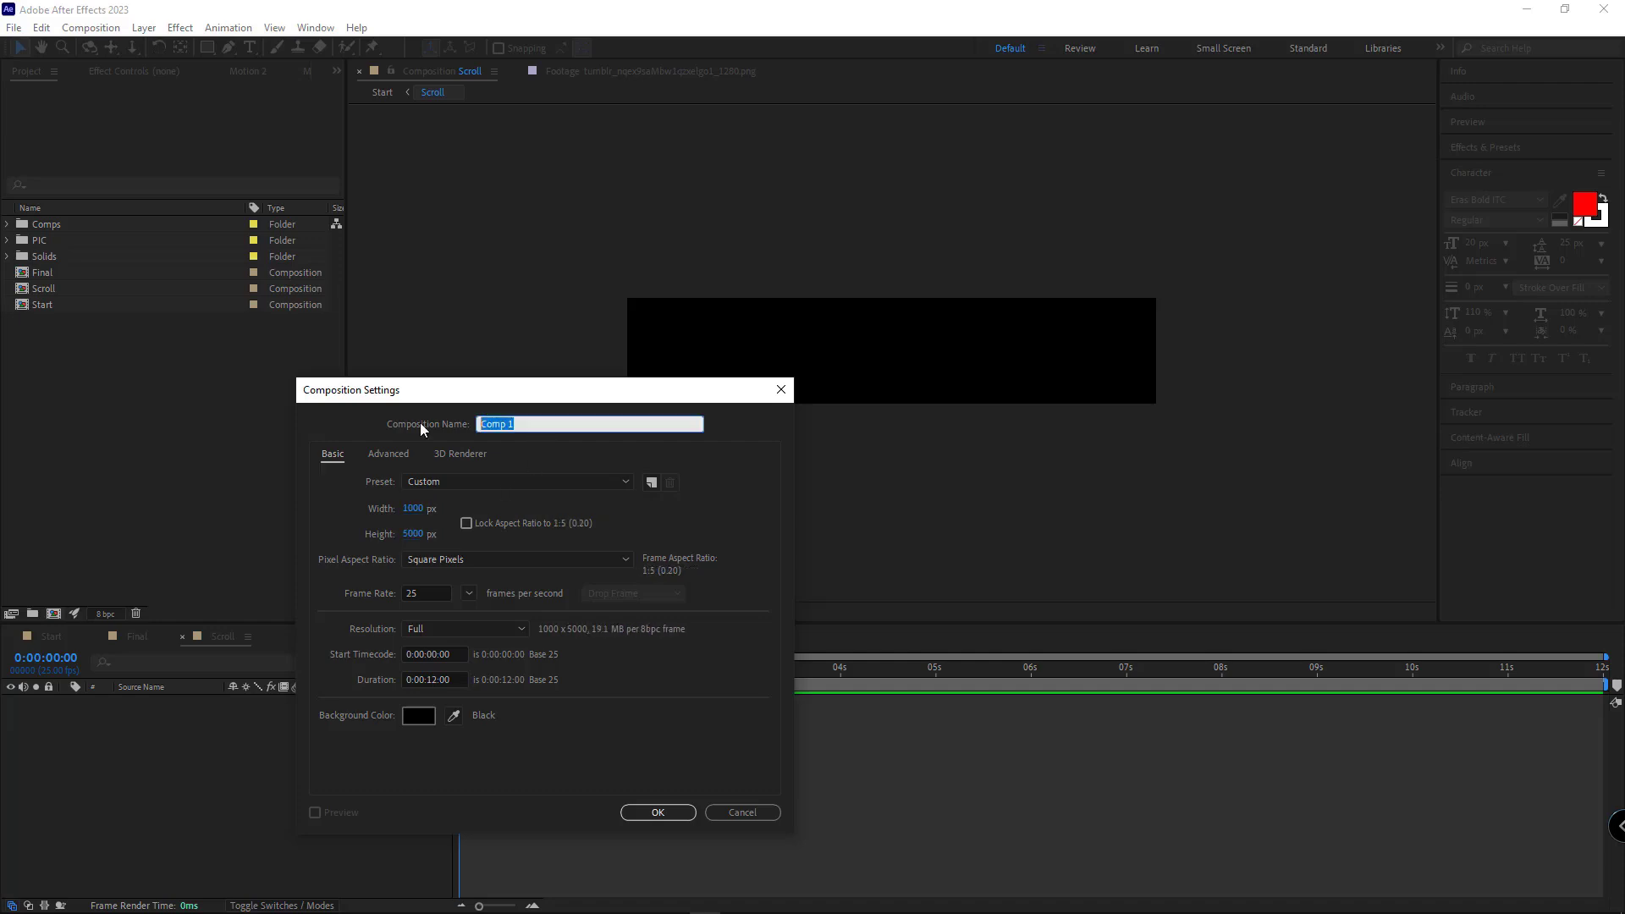
type("Contents")
left_click(657, 812)
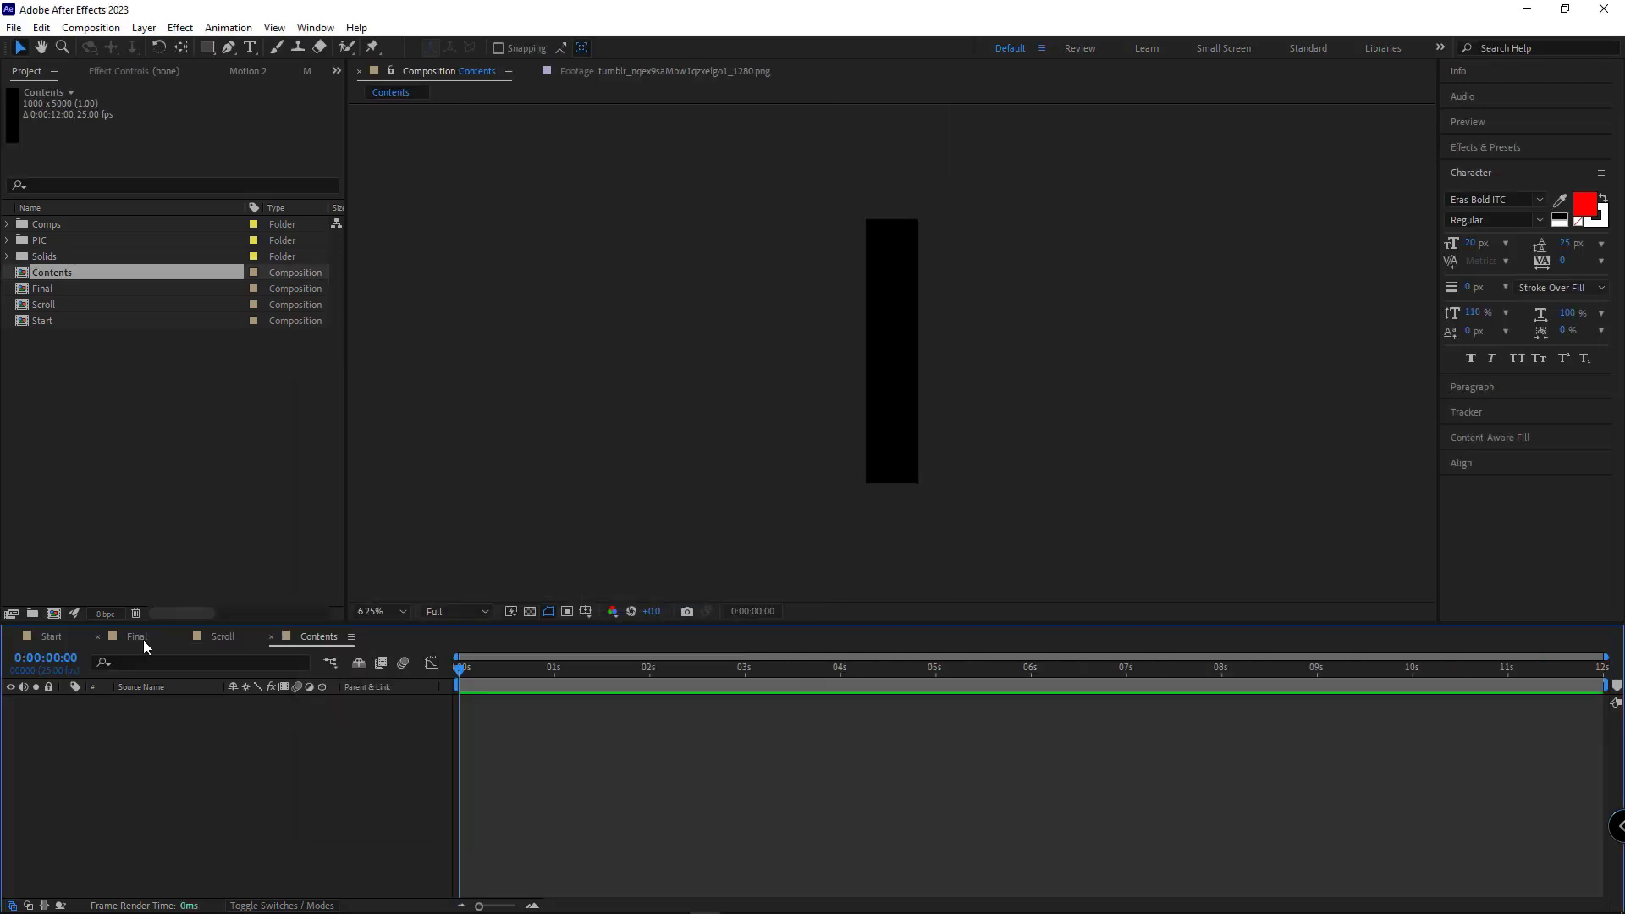
Open the Final composition and go down through its nested Scroll and Front compositions to Scroll Data
scroll(898, 388, "up", 1)
left_click_drag(961, 622, 922, 699)
left_click(138, 705)
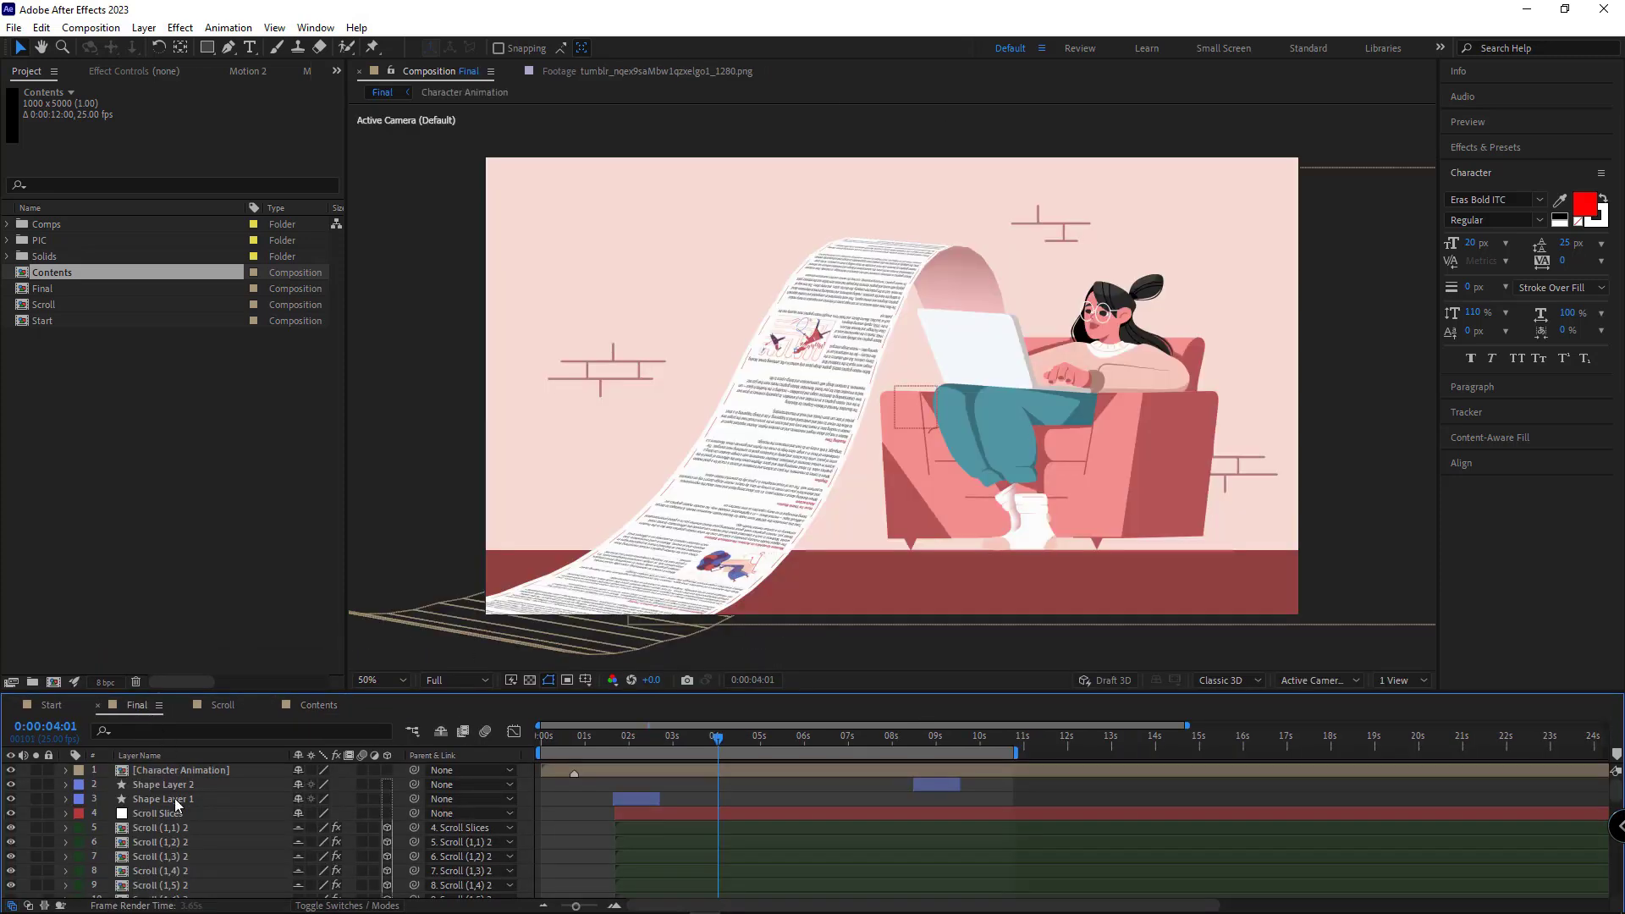
left_click(154, 826)
double_click(154, 826)
double_click(162, 772)
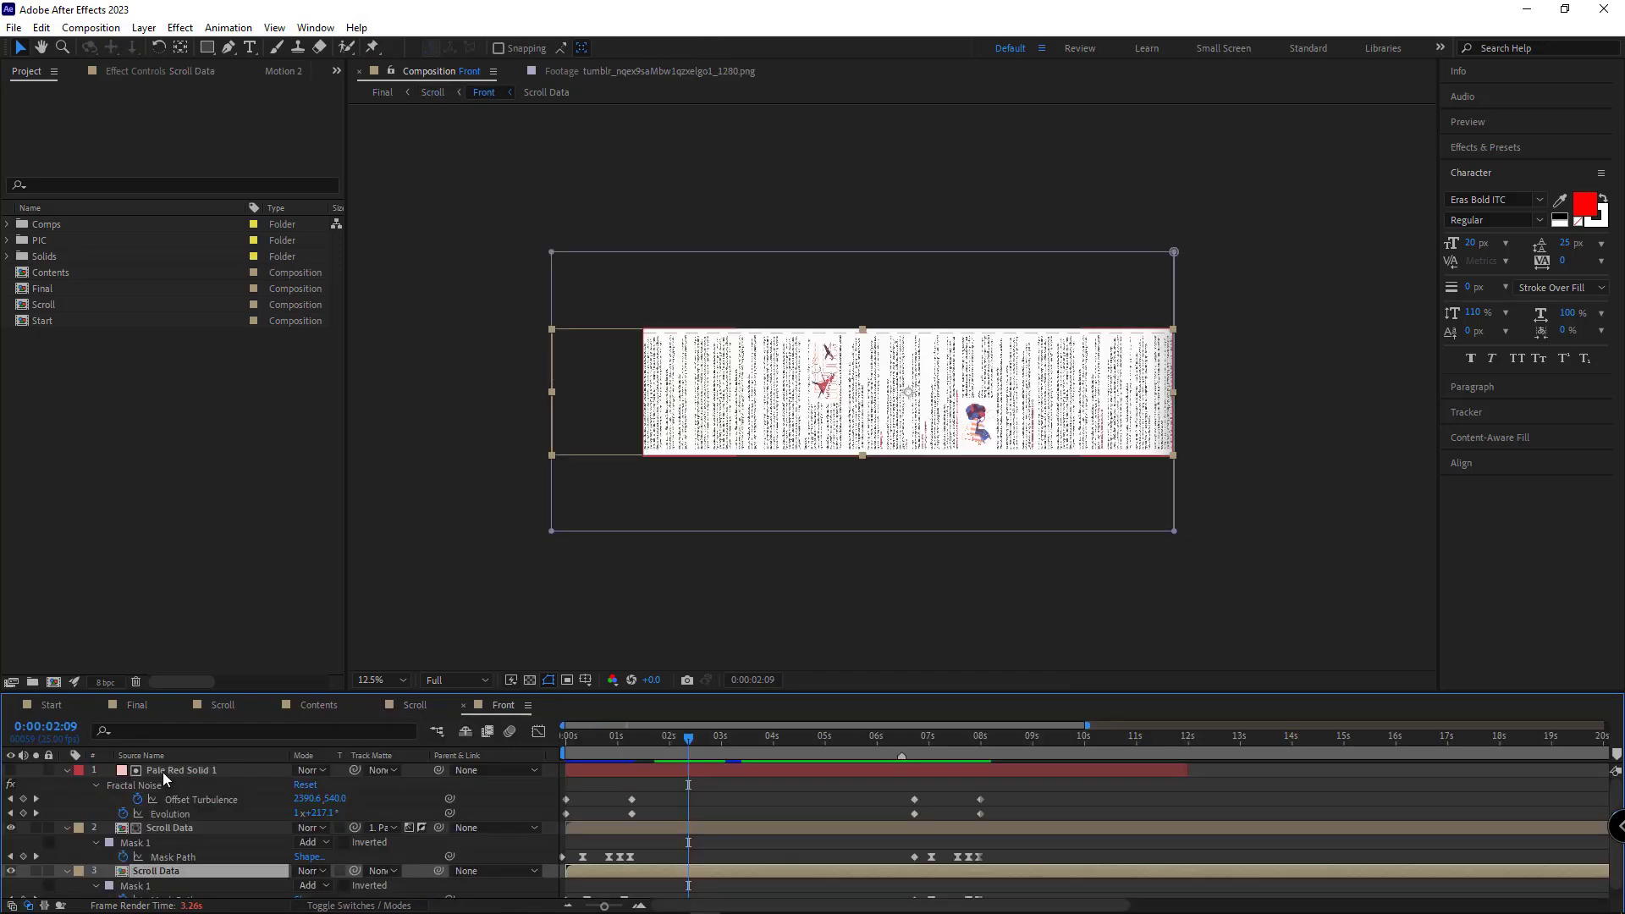
double_click(159, 860)
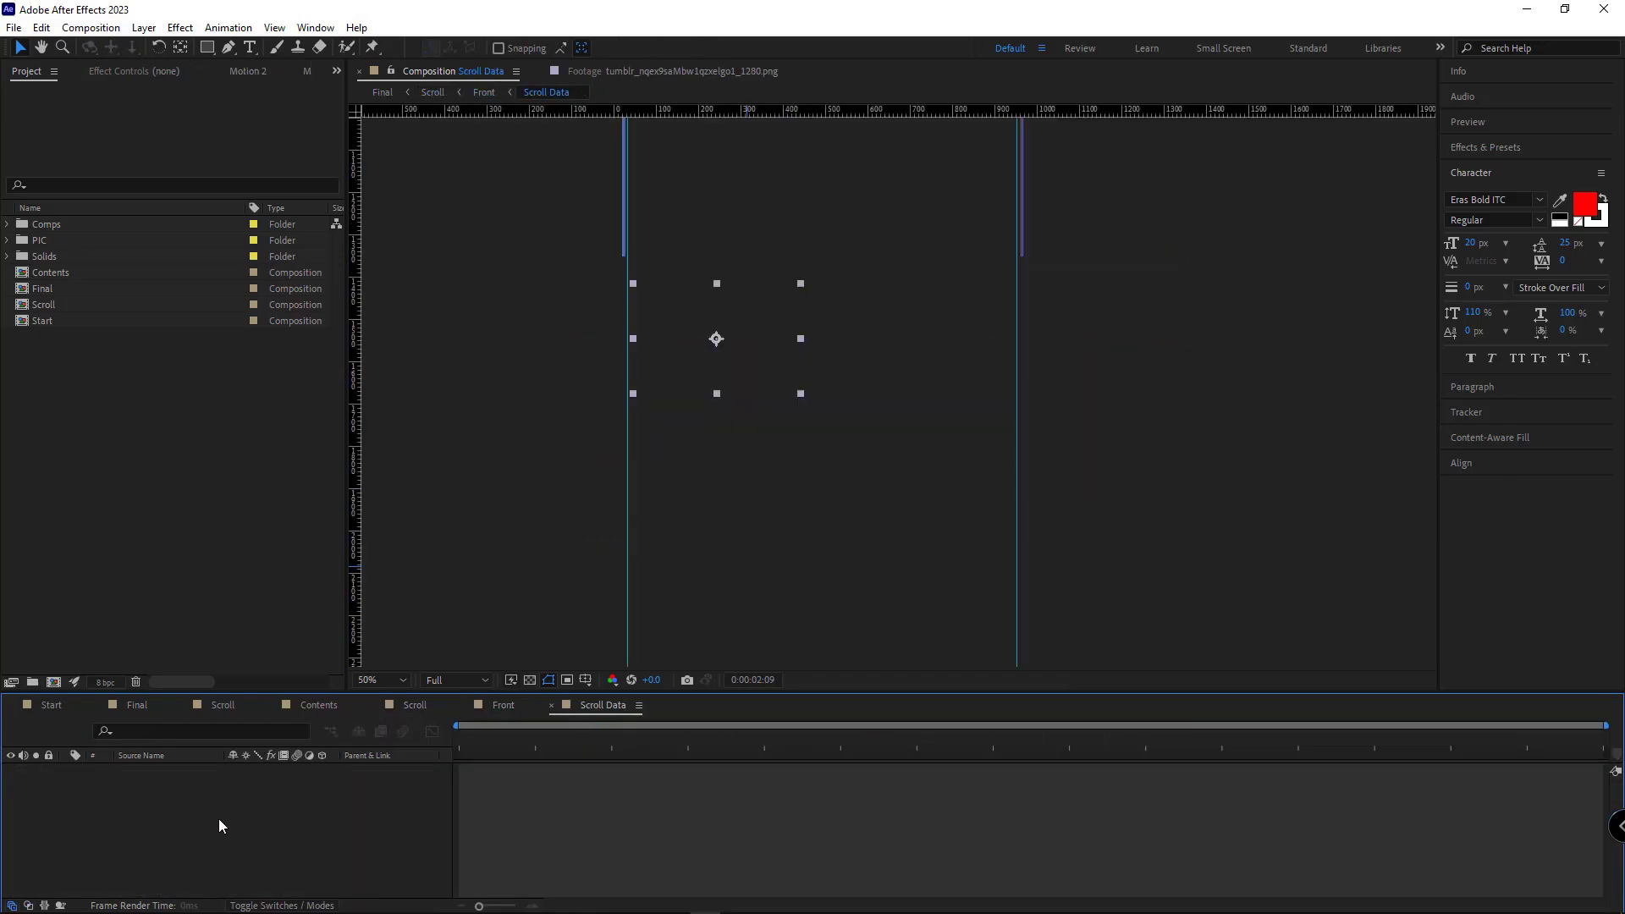
Copy the motion graphics text layer and the two tumblr picture layers in Scroll Data
left_click(195, 772)
left_click(191, 784, "shift")
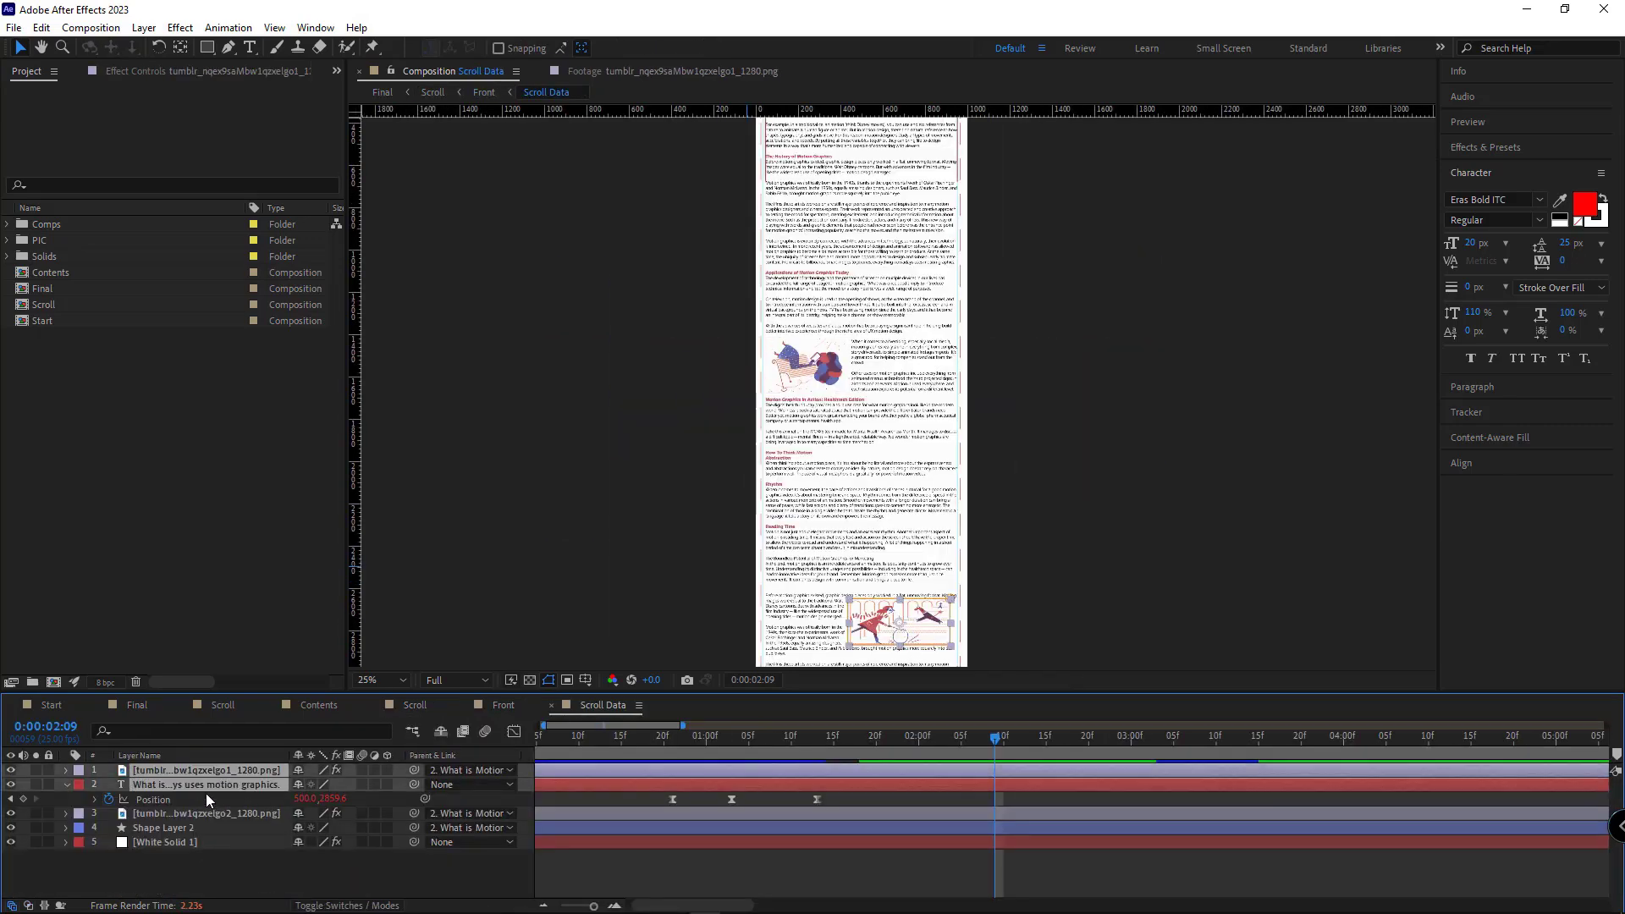
left_click(200, 816, "shift")
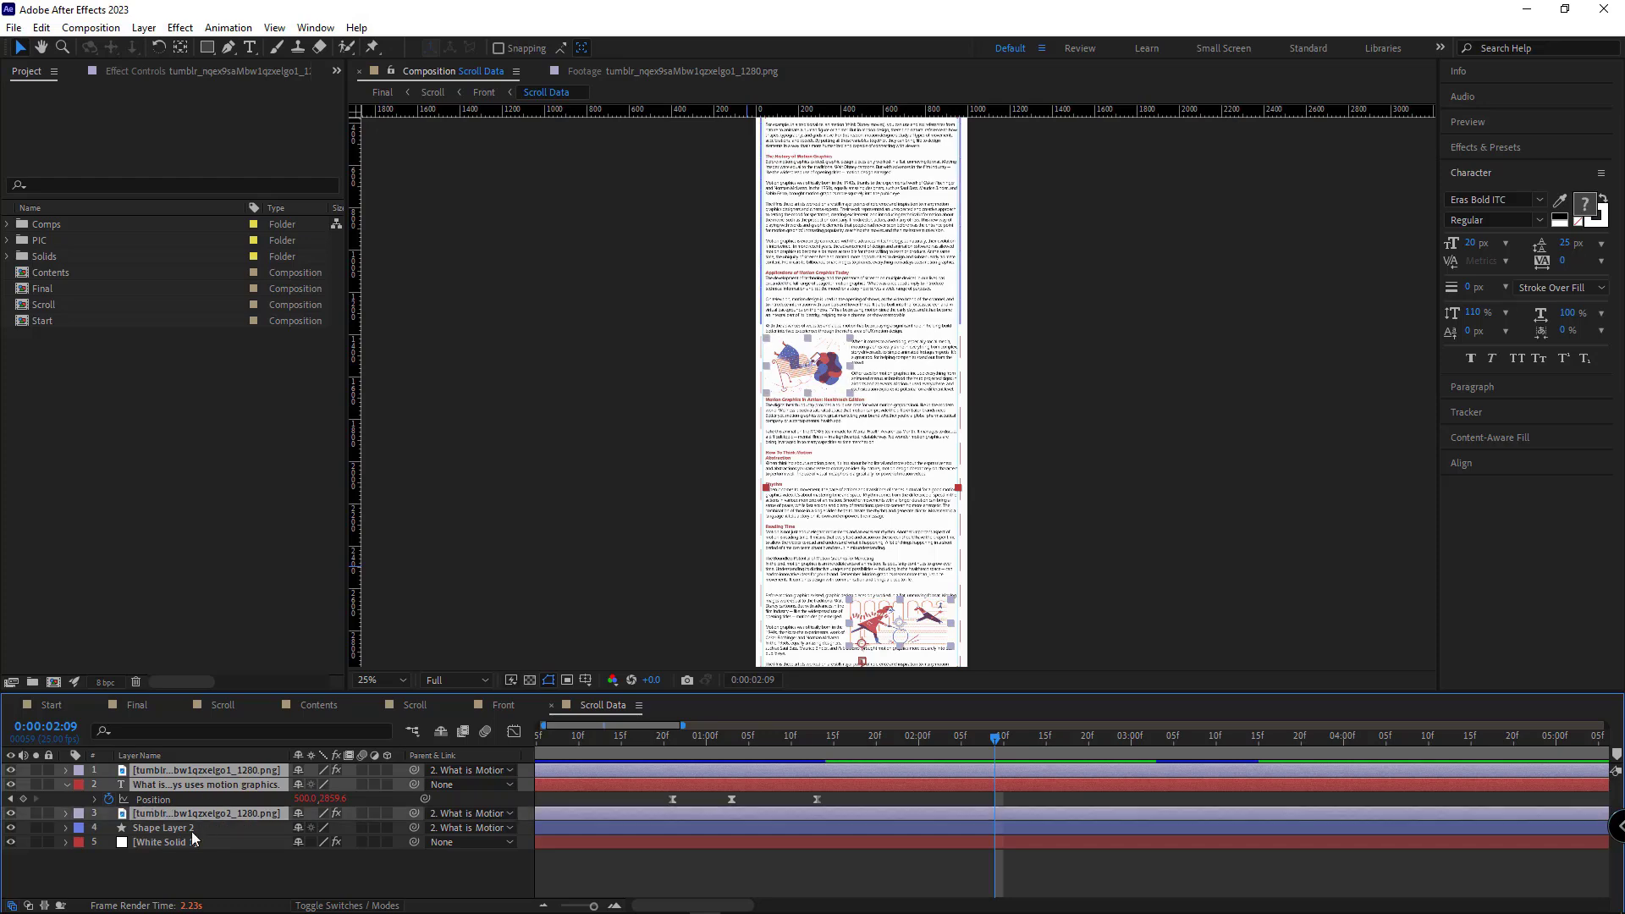
key("ctrl+c")
Close the nested Scroll Data, Front and Scroll compositions and paste the copied layers into Contents
left_click(552, 708)
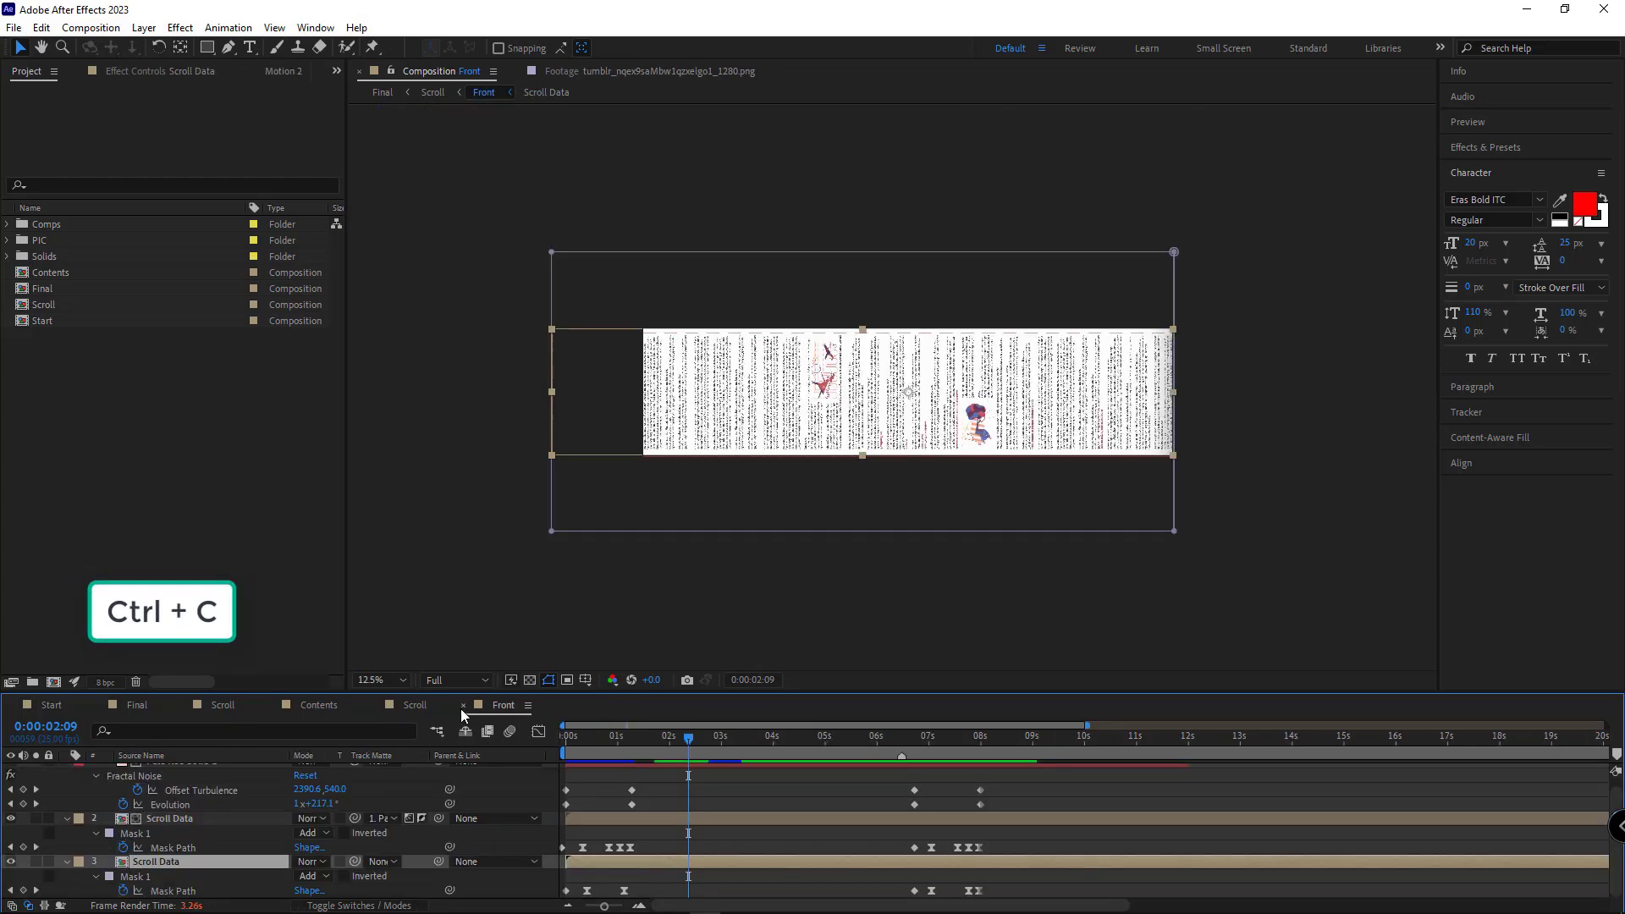
left_click(461, 708)
left_click(374, 705)
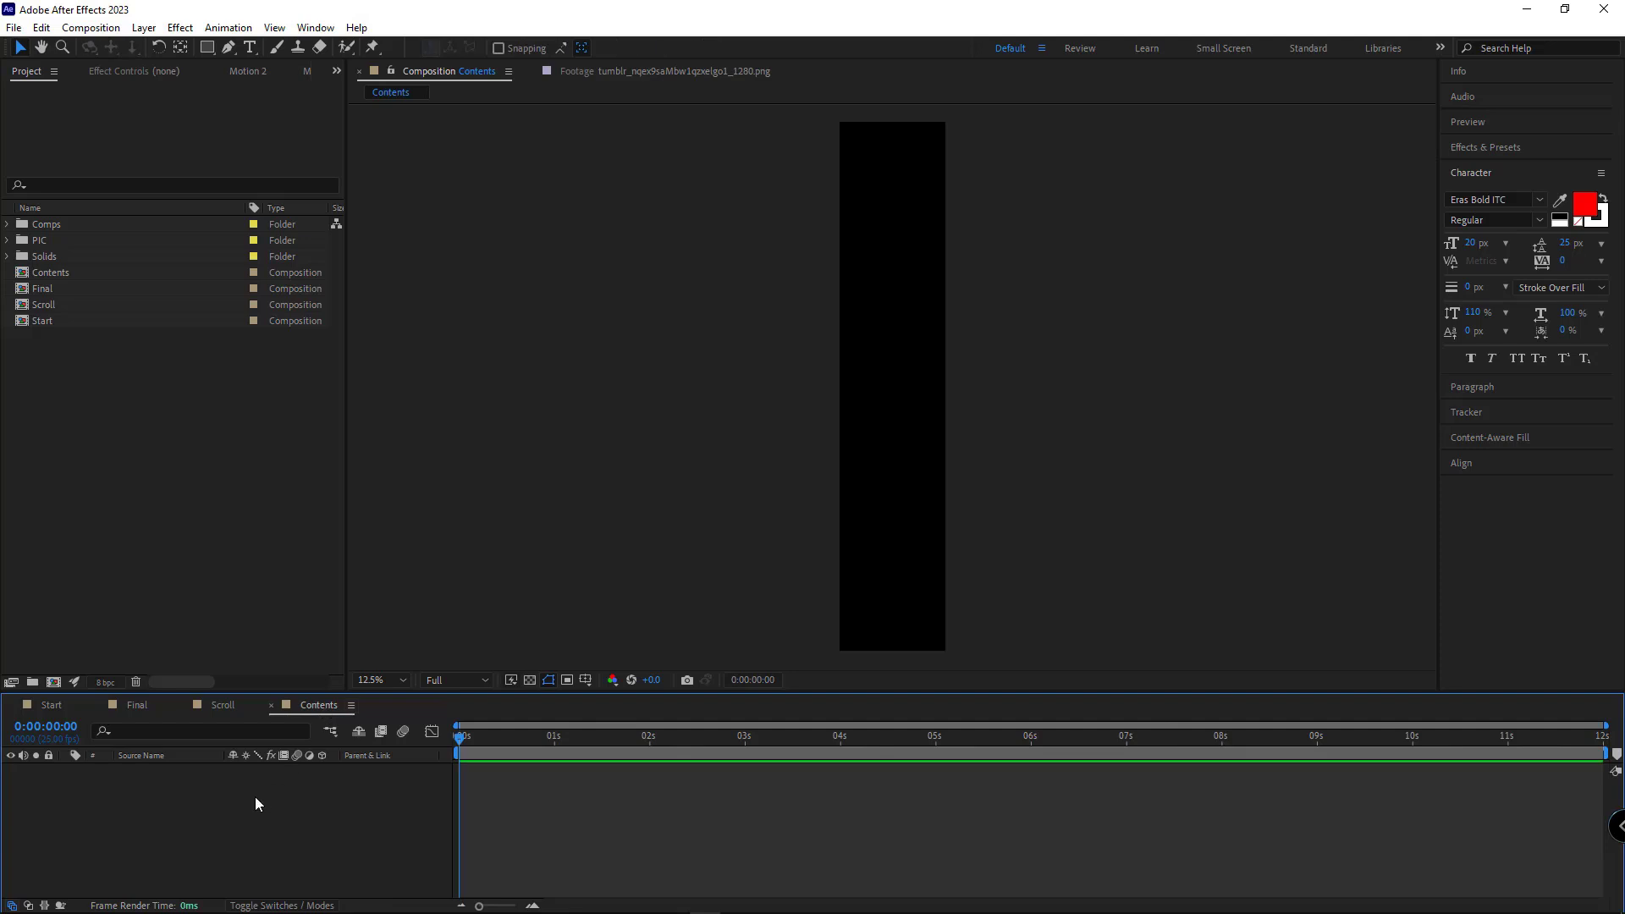
key("ctrl+v")
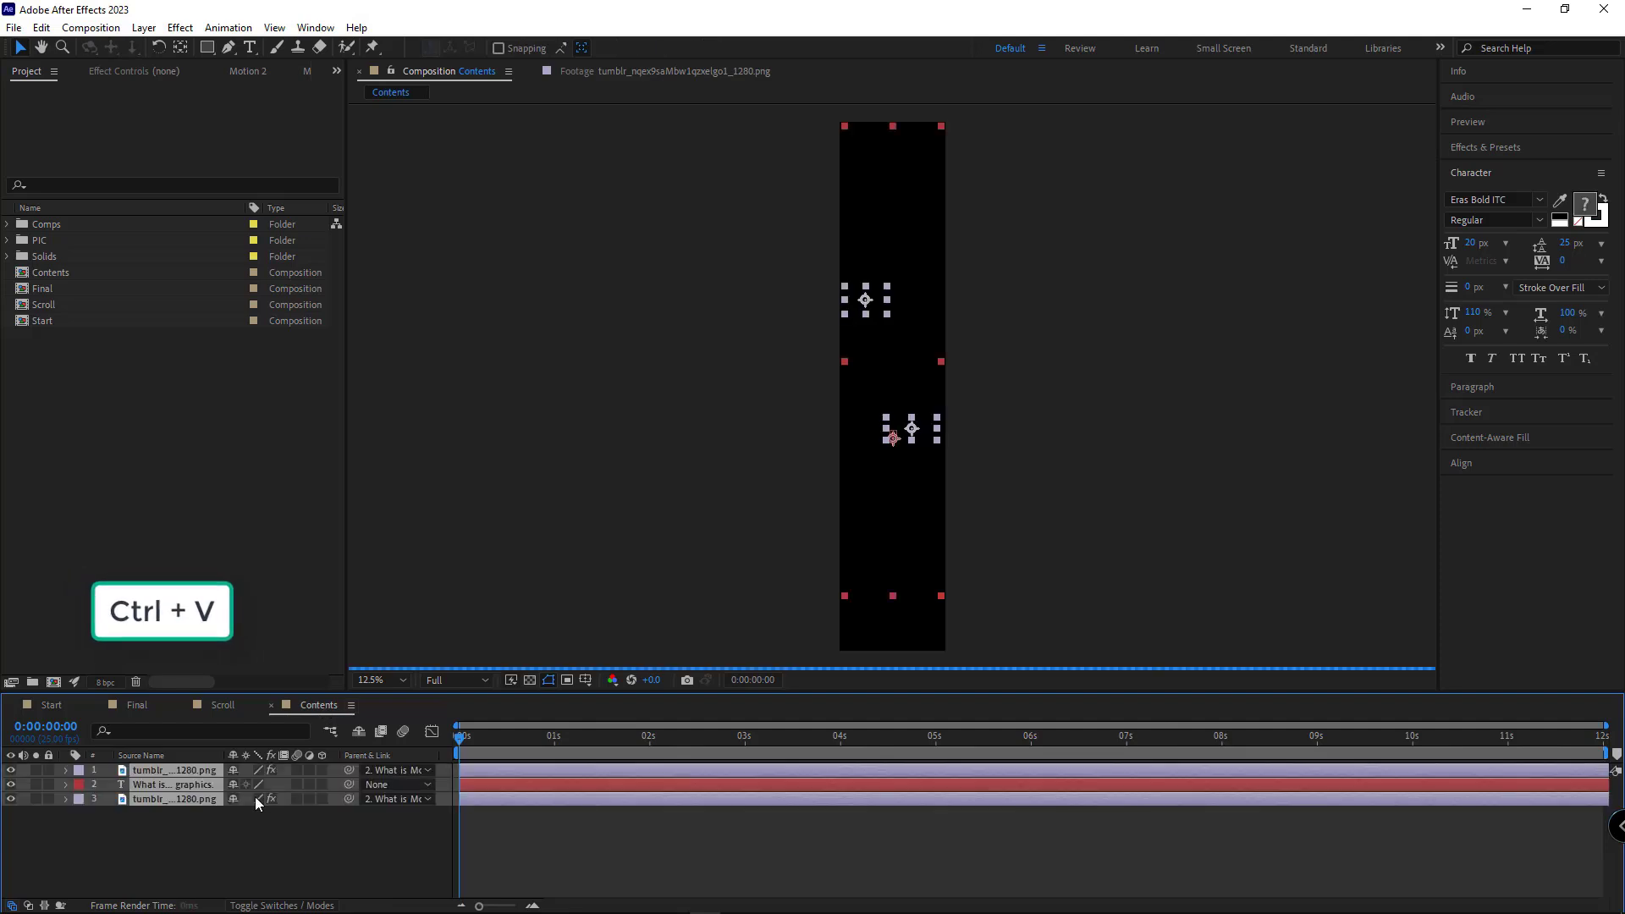
Create a white solid named BG at composition size in Contents and move it beneath all other layers
left_click(213, 836)
right_click(178, 840)
mouse_move(262, 635)
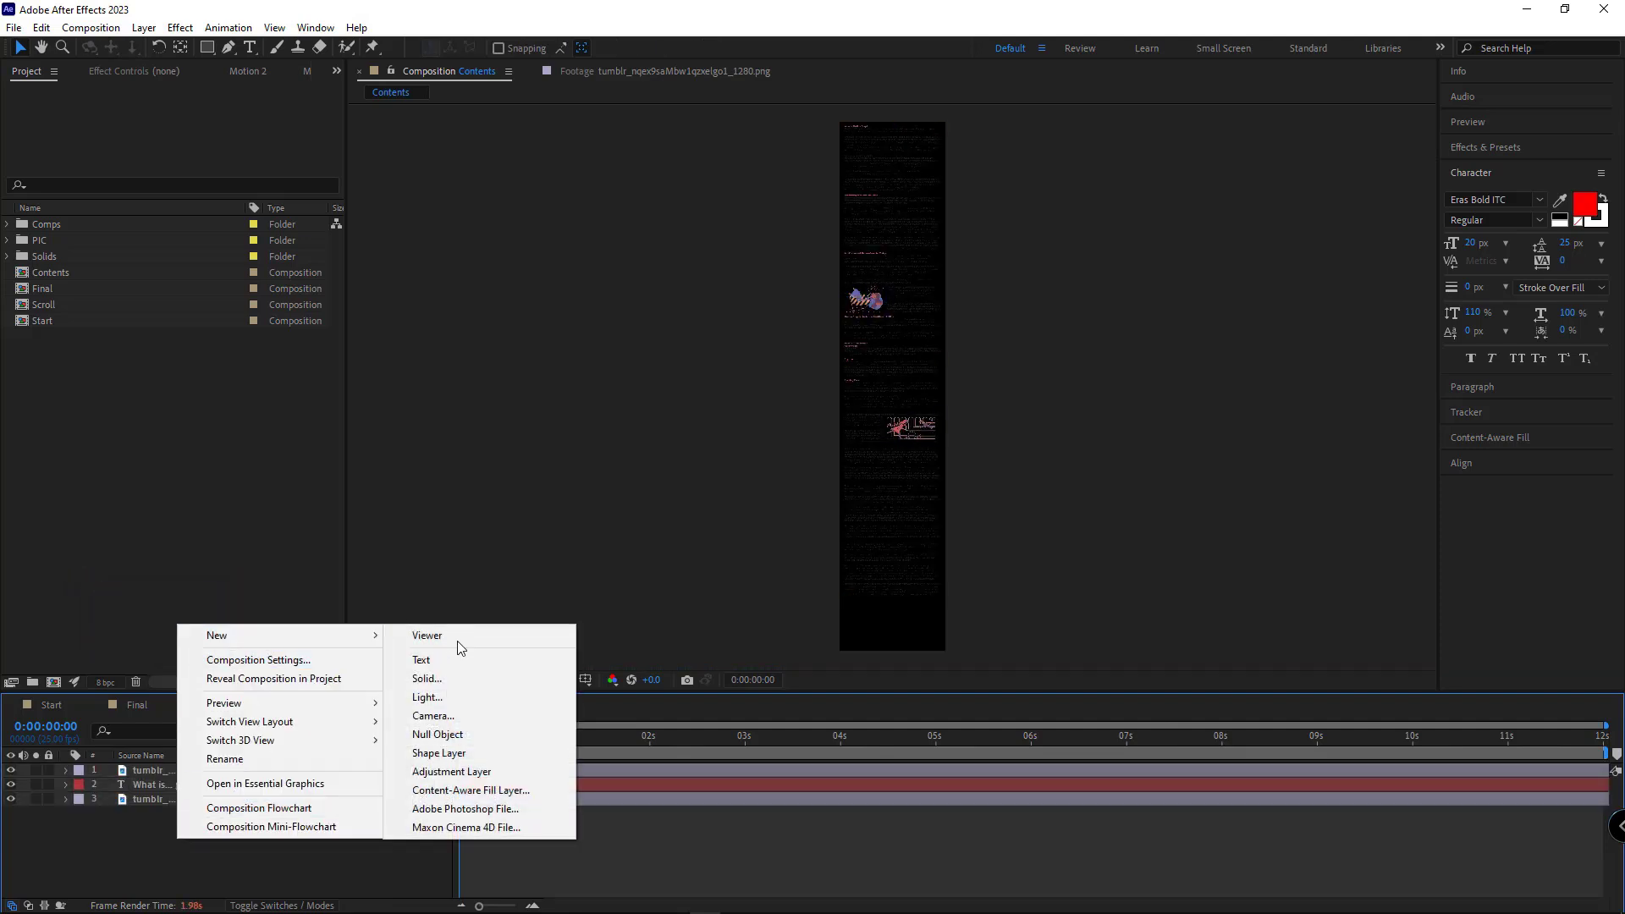
left_click(427, 678)
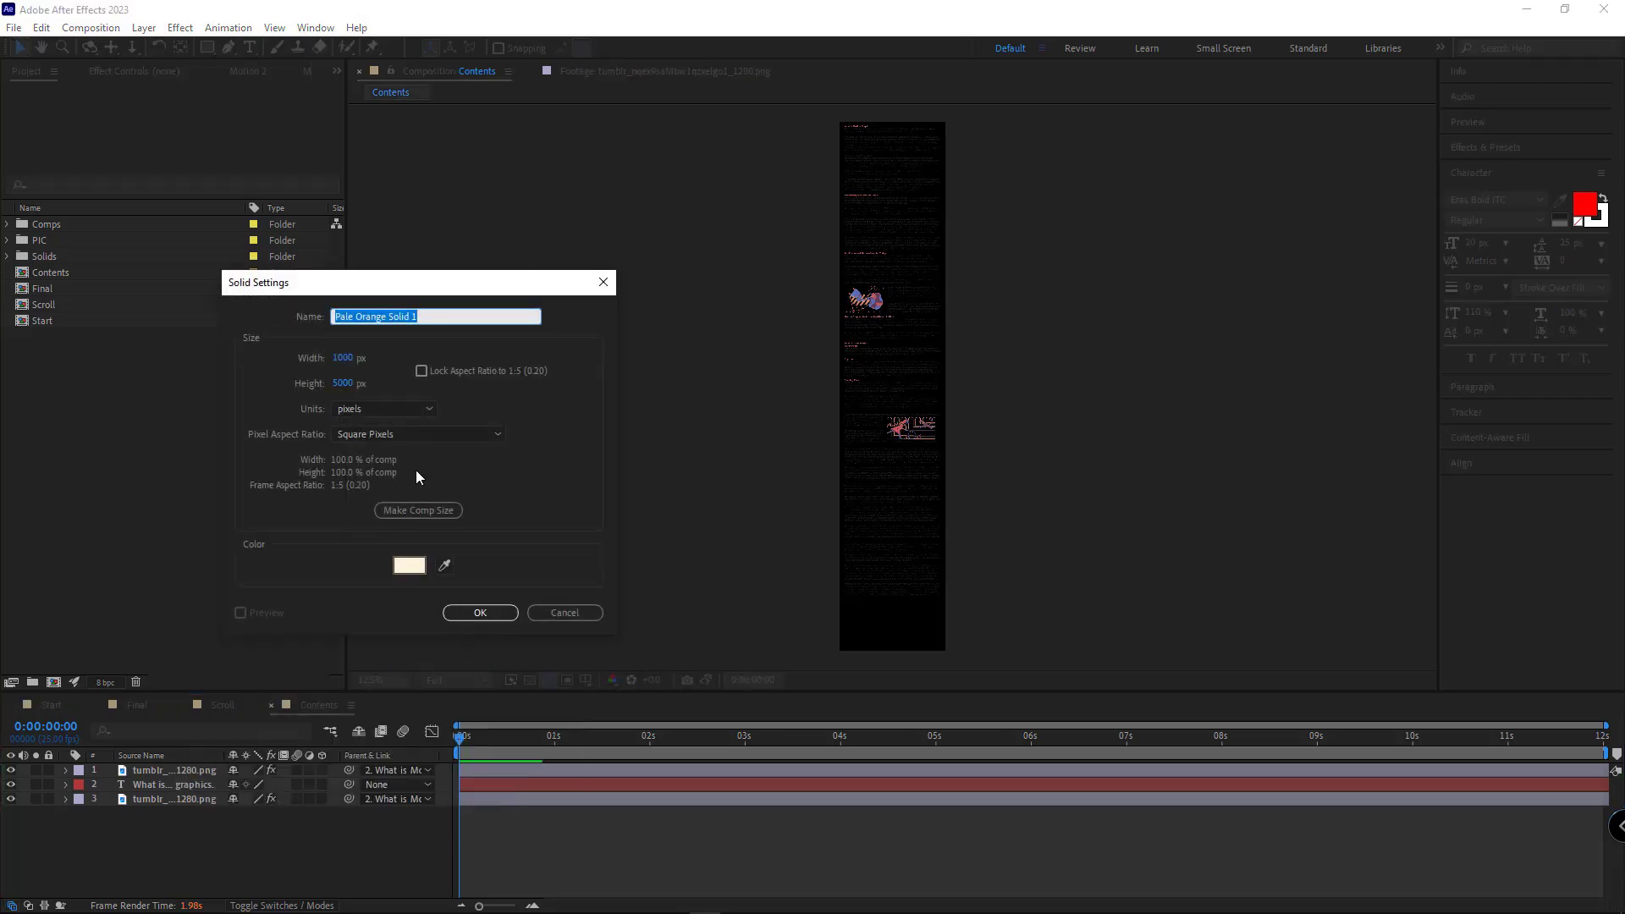
type("BG")
left_click(411, 566)
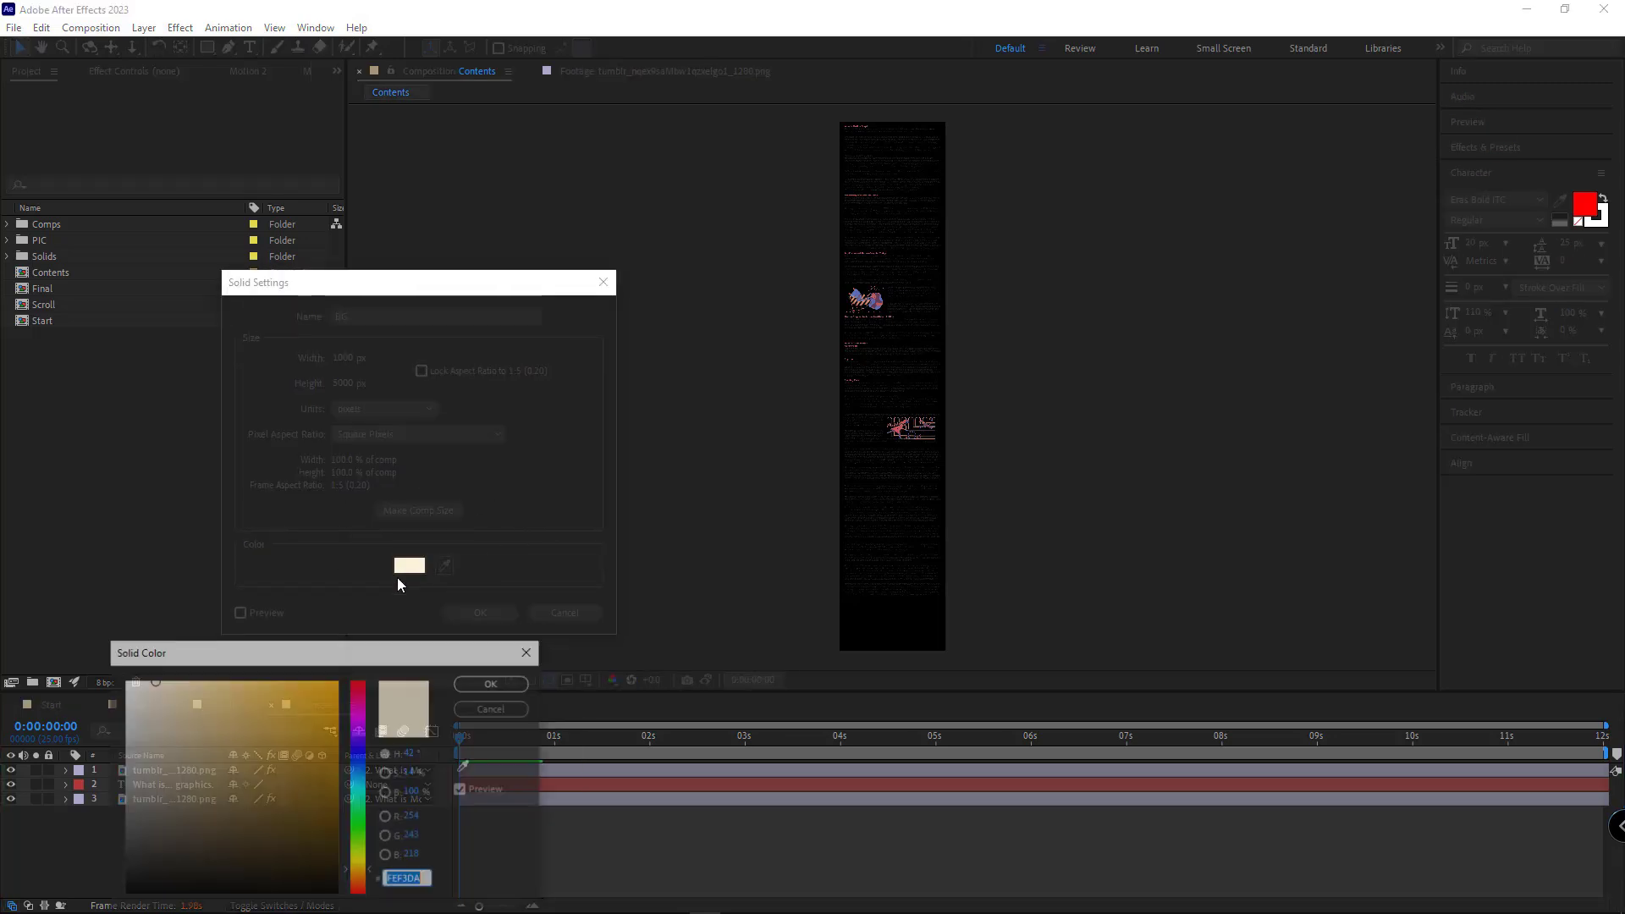
left_click(494, 683)
key("Return")
left_click_drag(197, 772, 157, 860)
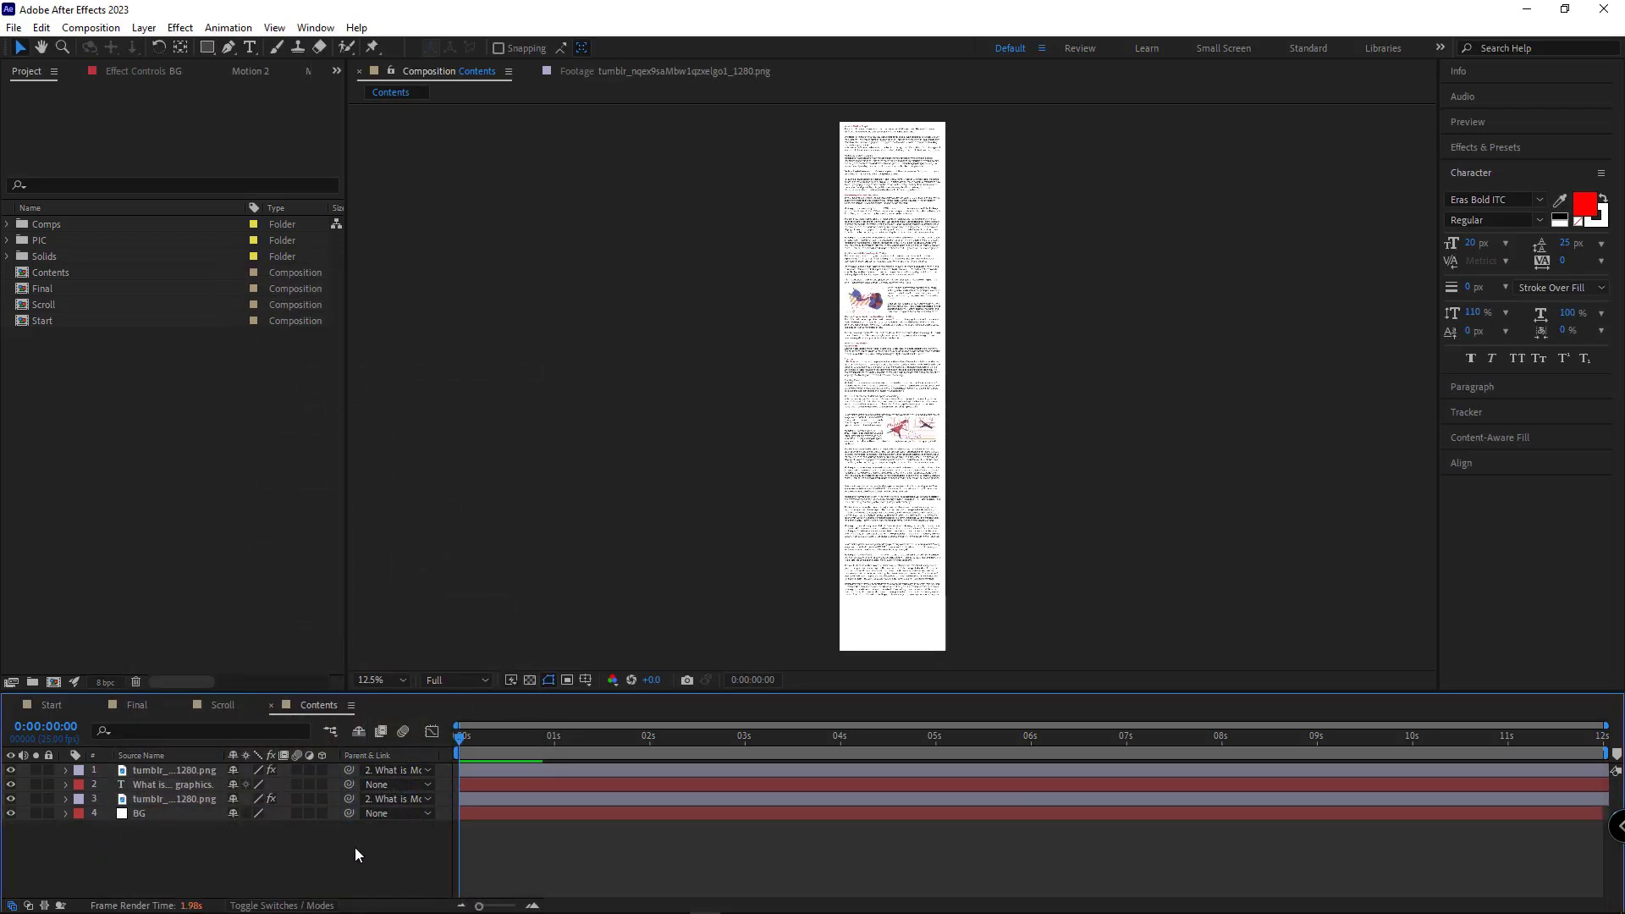
Add the Contents composition to the Scroll composition and set its rotation to -90°
left_click(219, 705)
left_click_drag(44, 272, 176, 797)
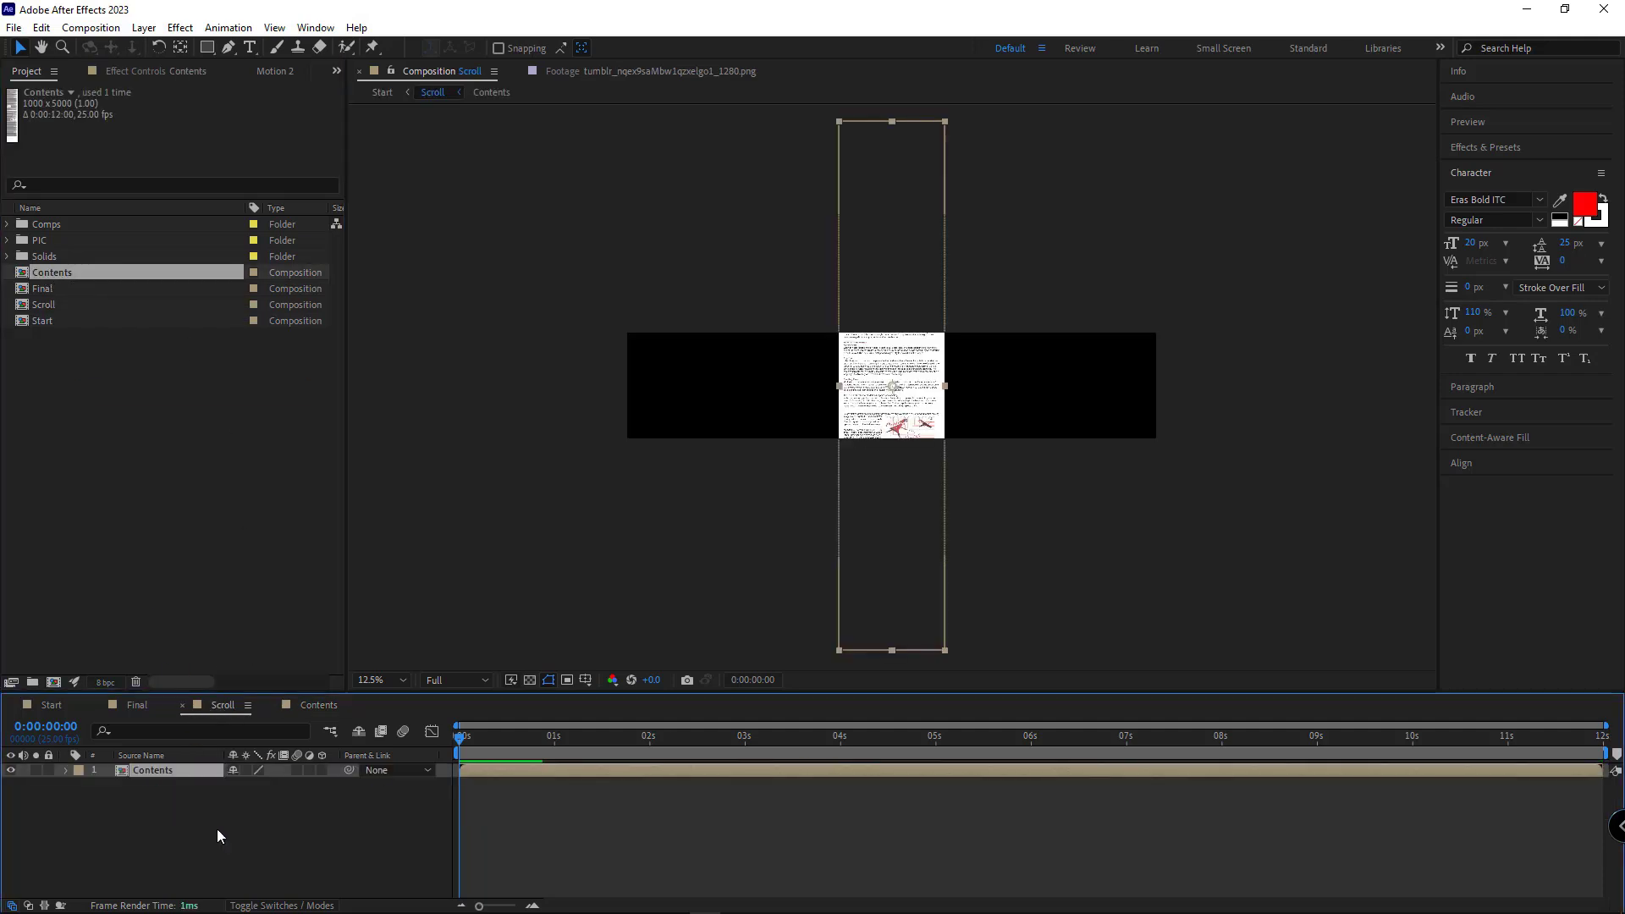
key("r")
left_click(251, 785)
type("-90")
key("Return")
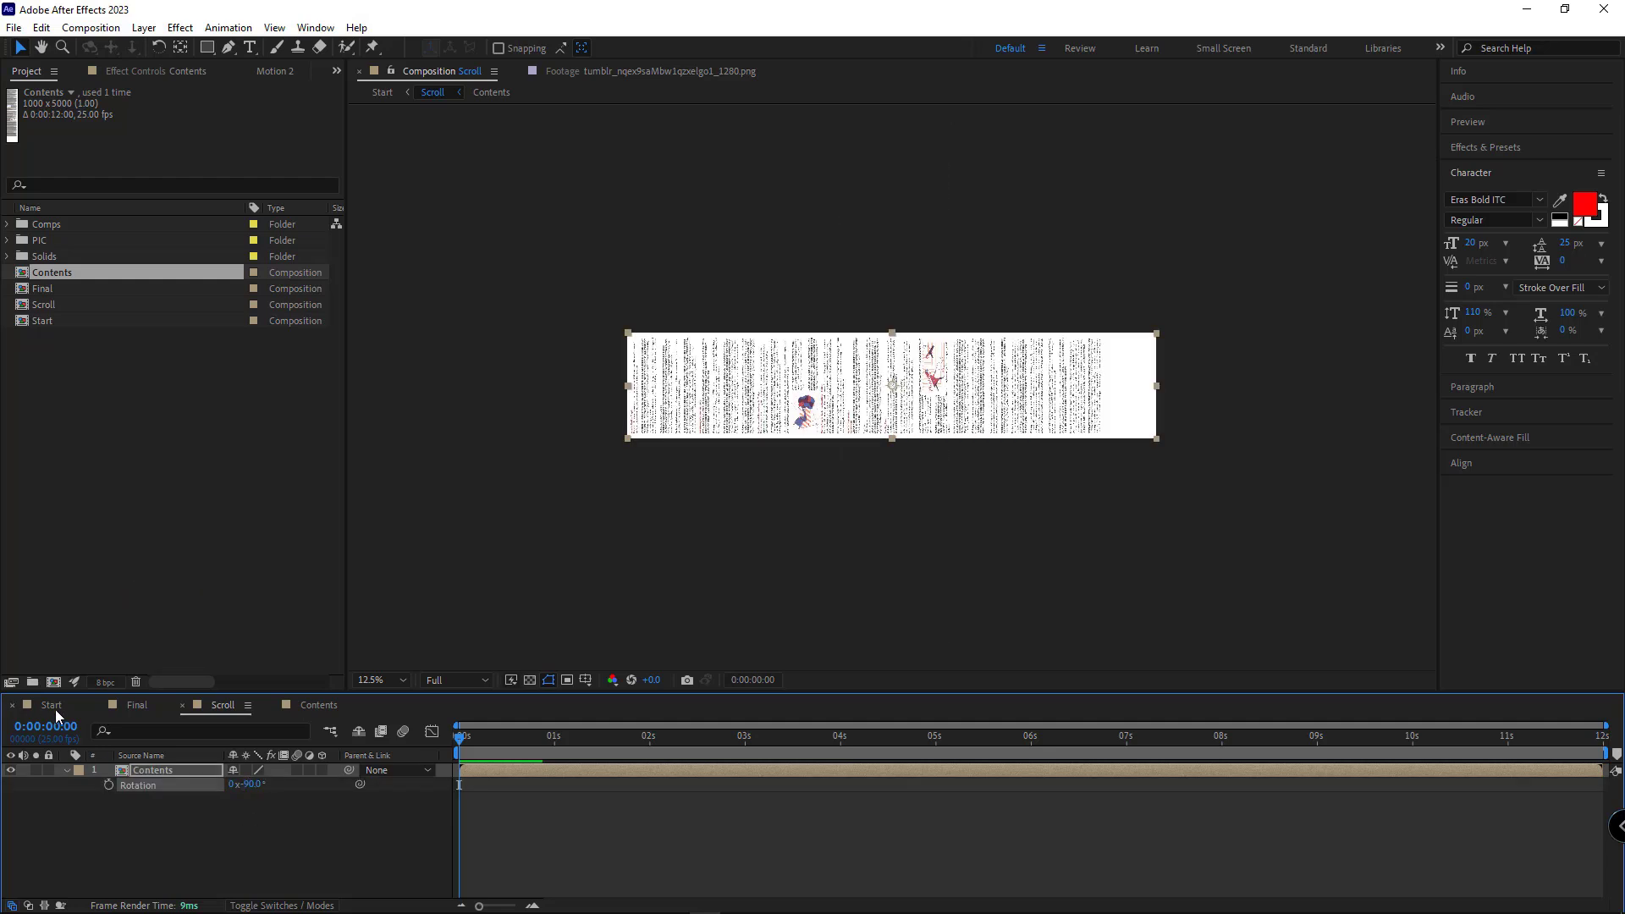
Slice the Scroll layer in the Start composition into 1 row and 30 columns with rd_Slicer
left_click(49, 705)
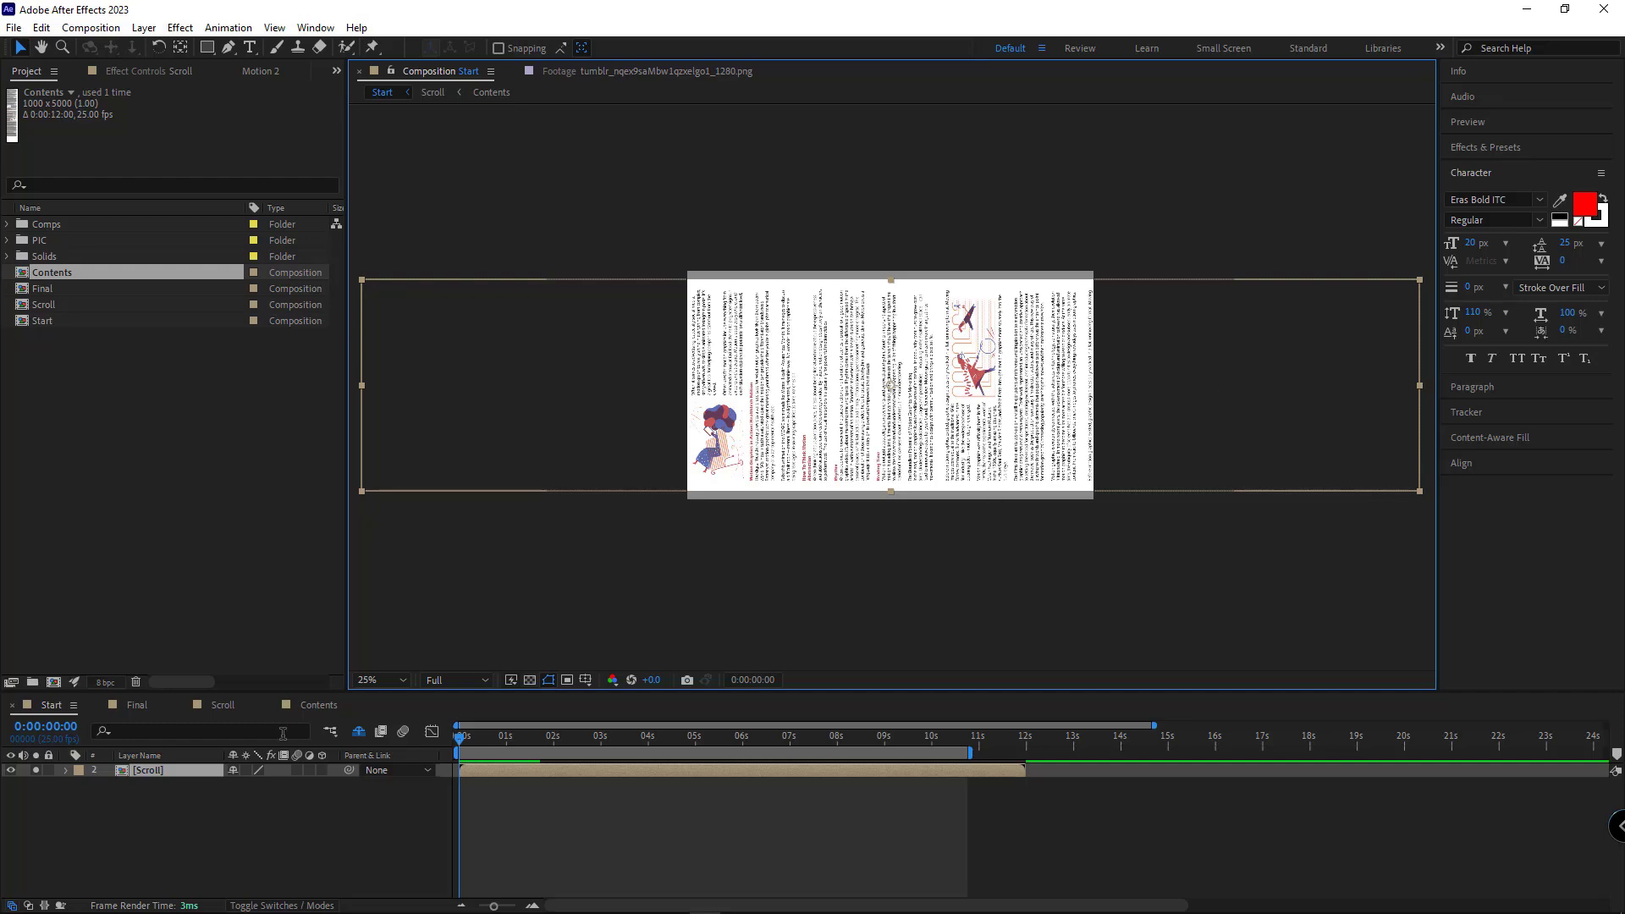
left_click(316, 28)
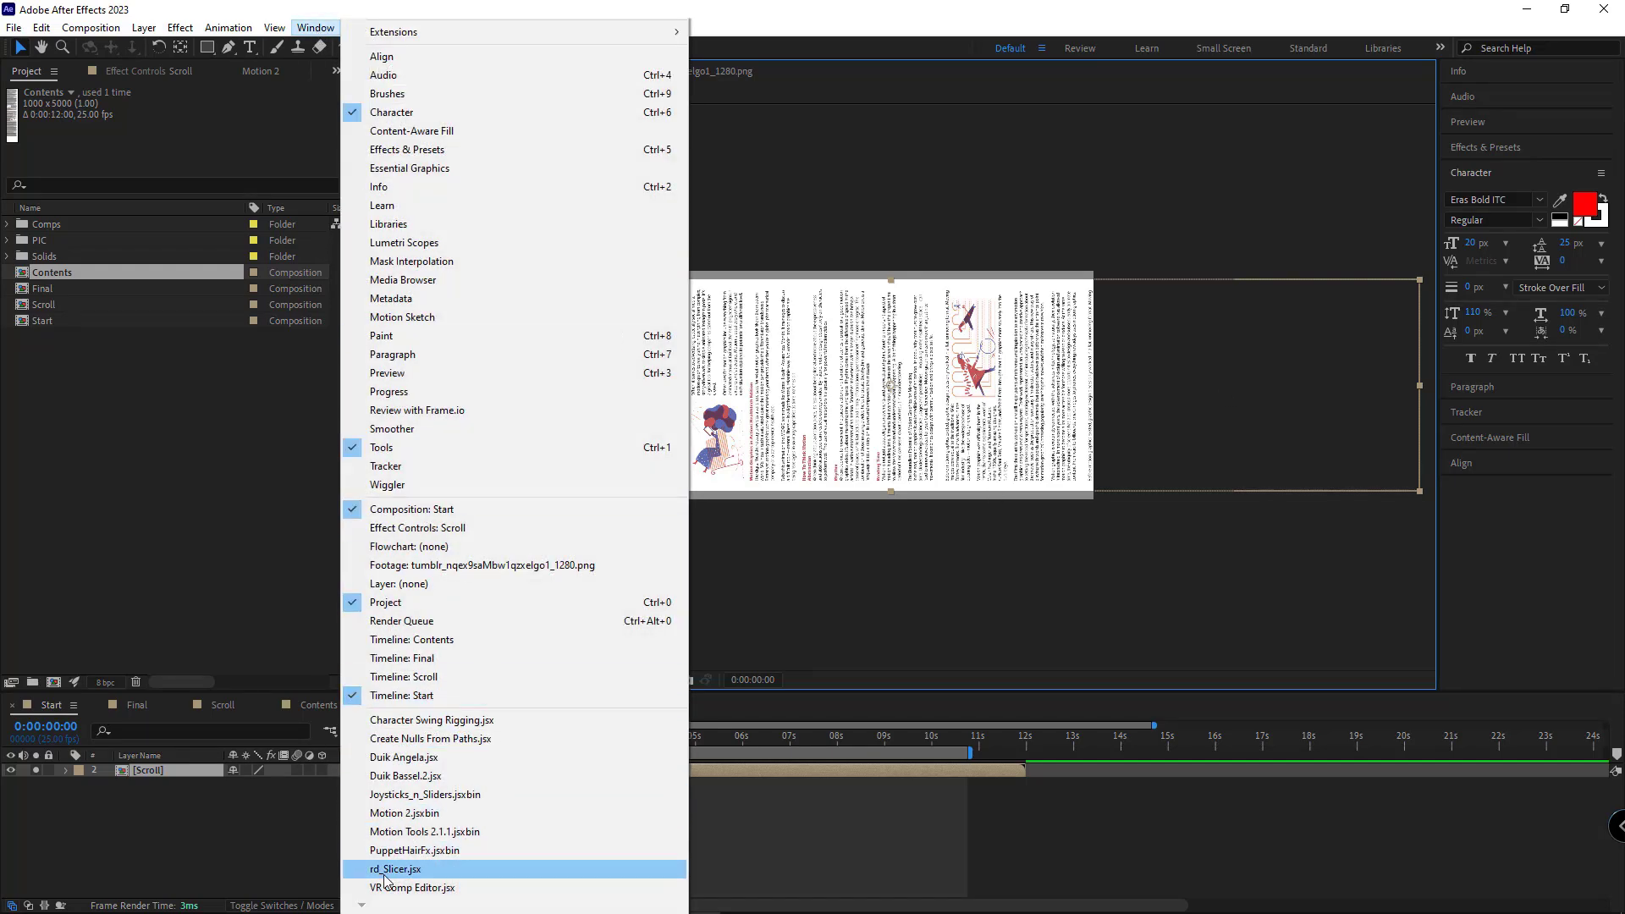
left_click(394, 869)
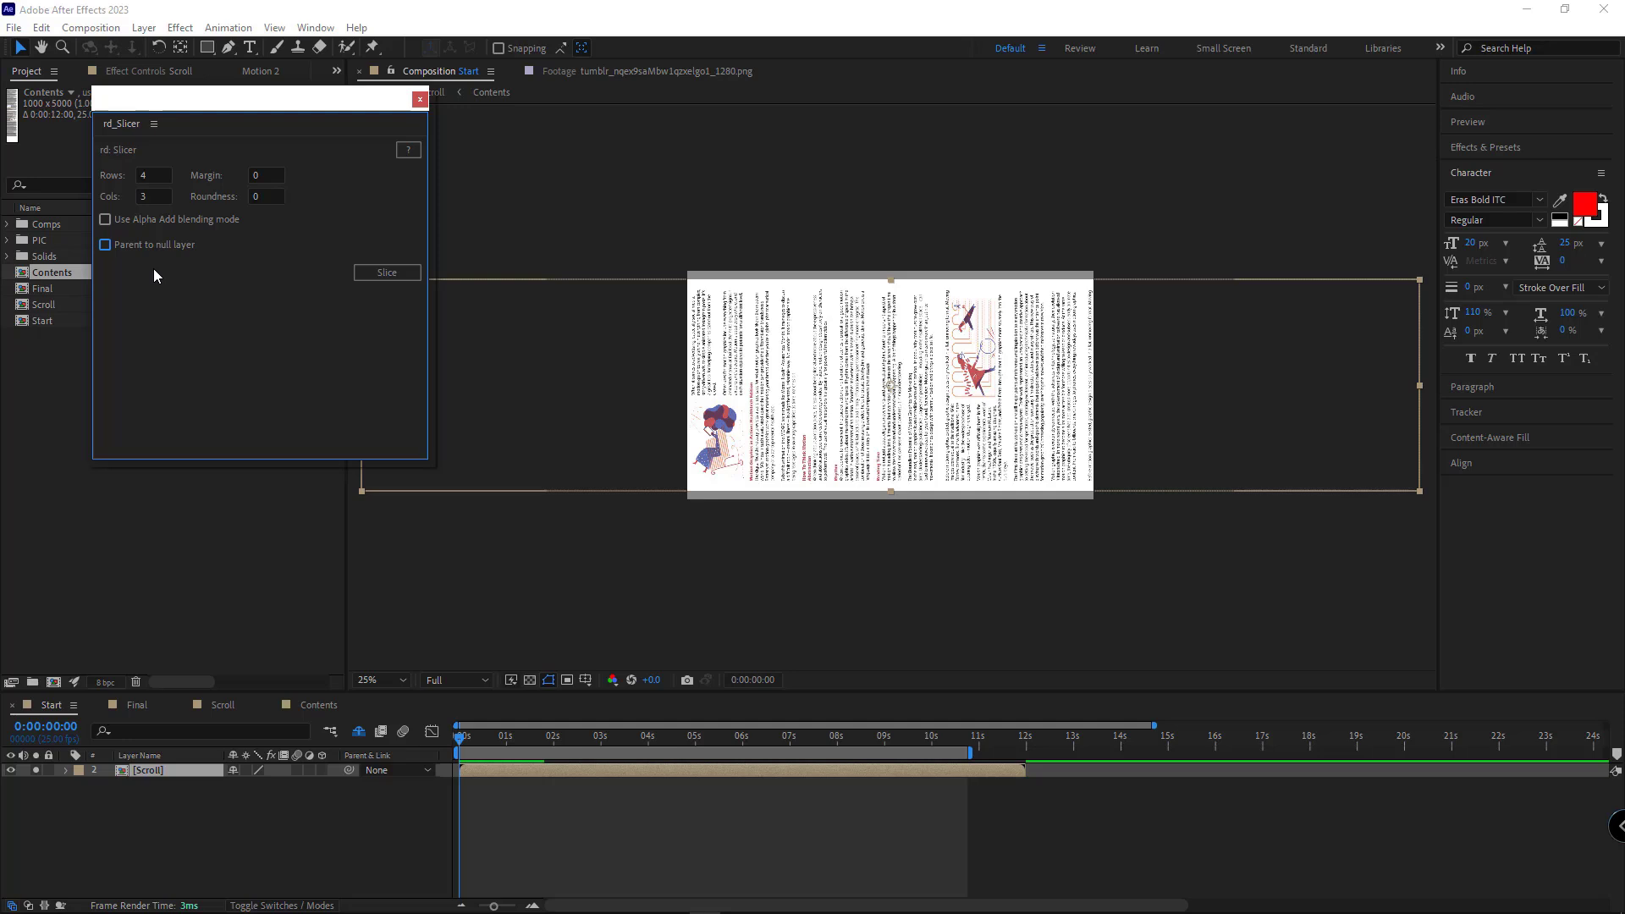
left_click_drag(157, 197, 116, 196)
left_click(148, 175)
type("1")
left_click(389, 272)
left_click(420, 99)
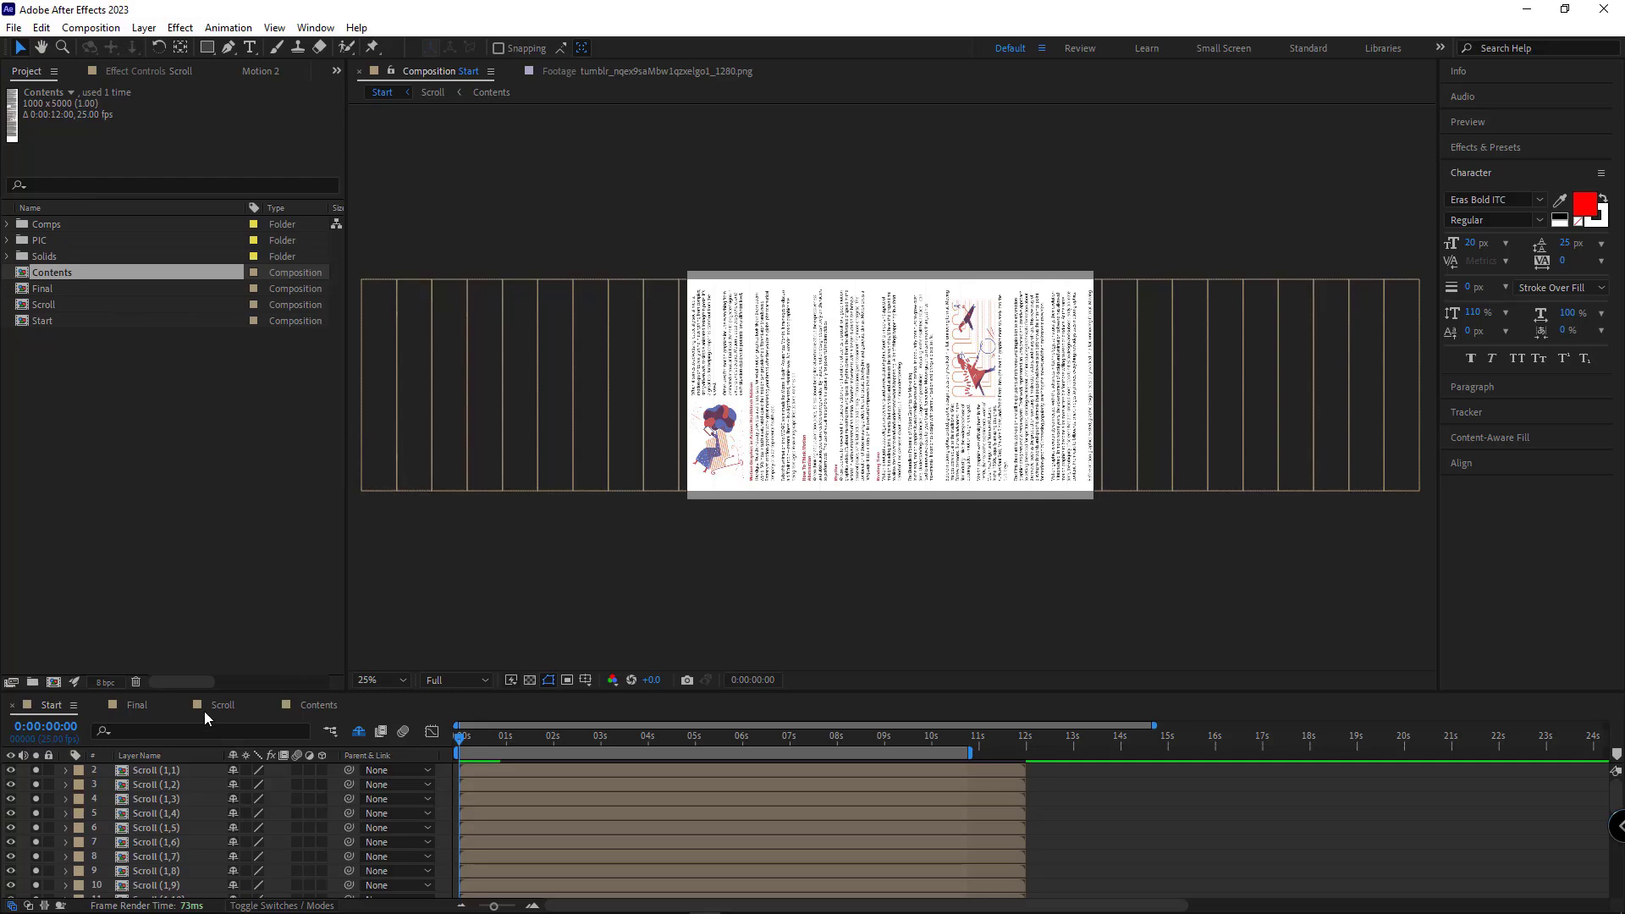
Make all the slices from Scroll (1,1) to Scroll (1,30) 3D layers and delete the original unsliced Scroll layer
left_click_drag(167, 693, 174, 562)
left_click(157, 639)
scroll(178, 744, "down", 5)
left_click(159, 876, "shift")
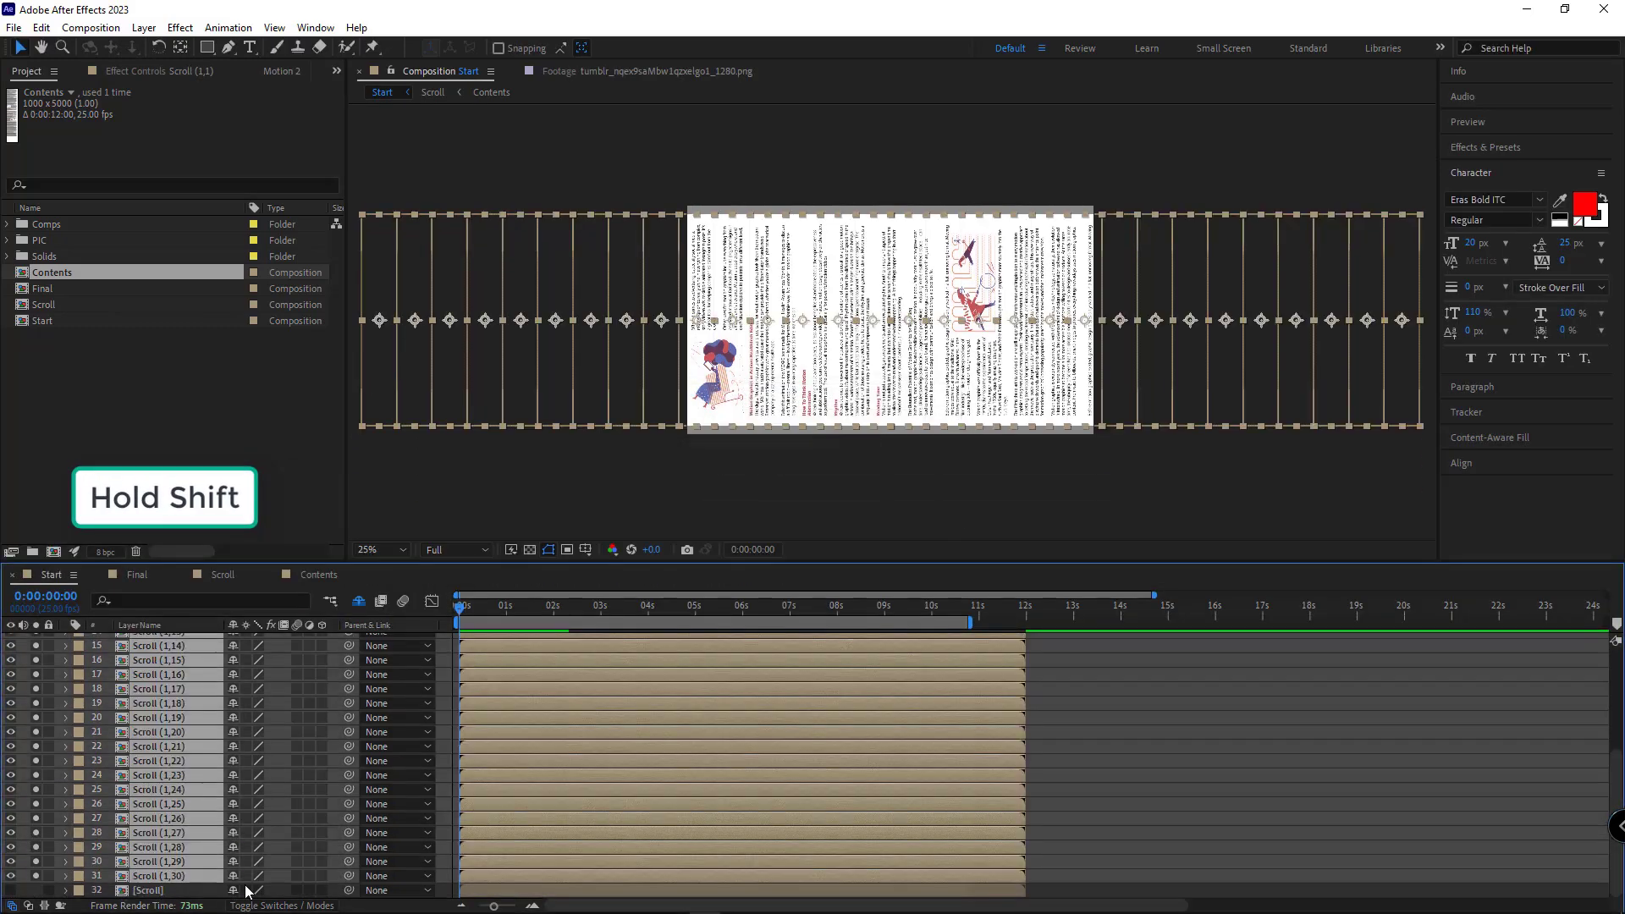
left_click(322, 876)
left_click(148, 890)
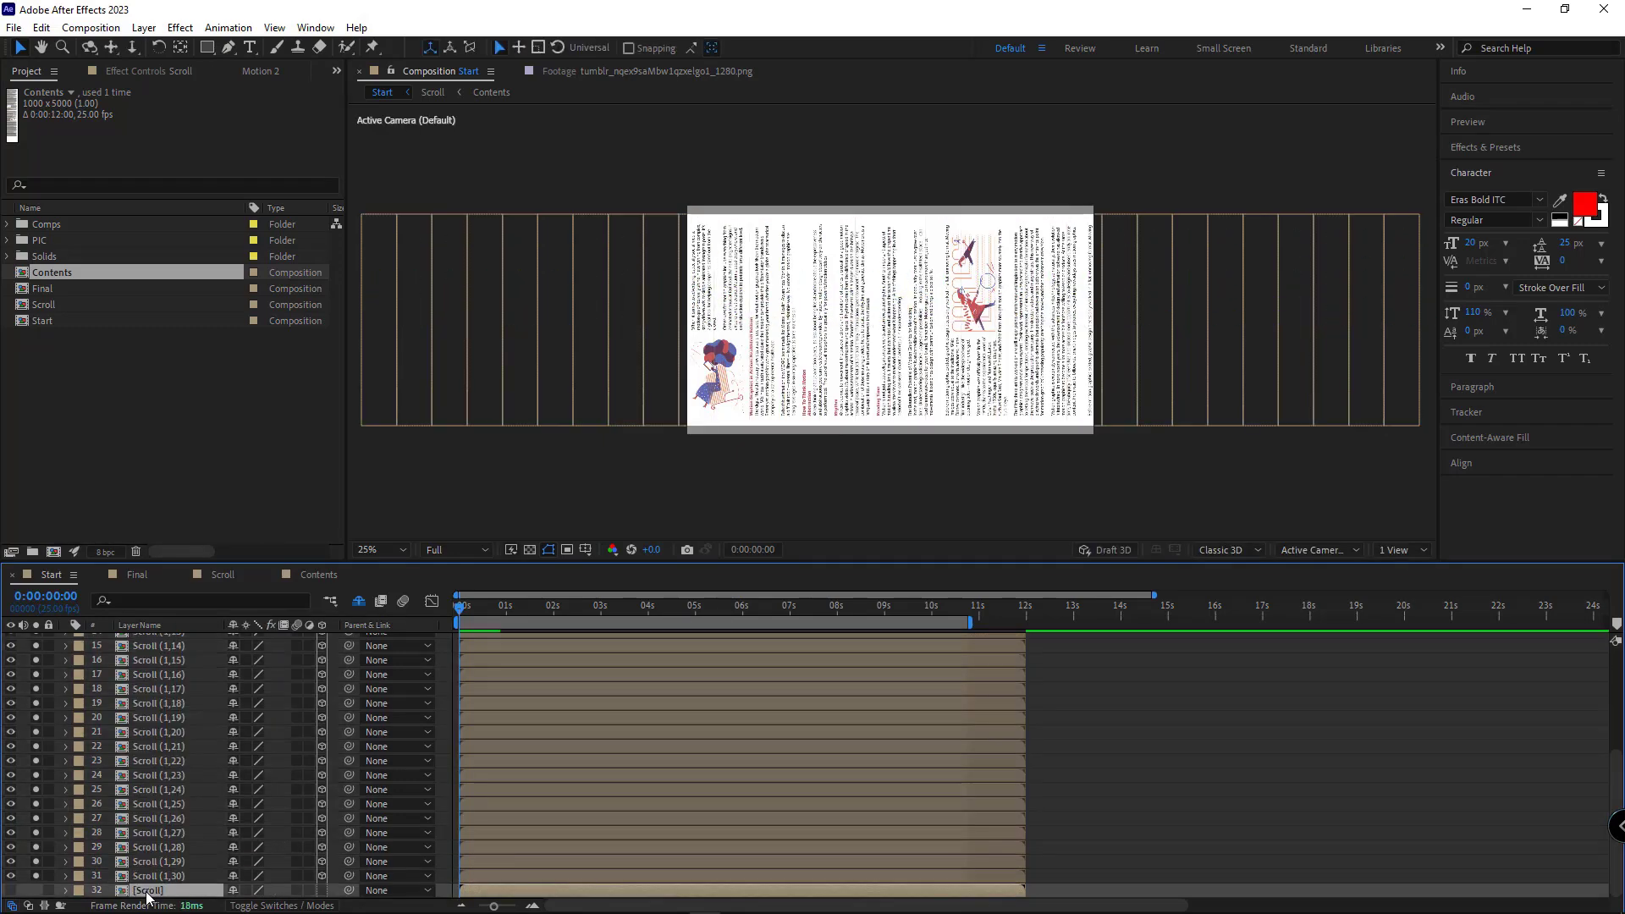
key("Delete")
Move the anchor points of all 30 slices to the middle of their left edges with Motion Tools 2.1.1
scroll(197, 794, "up", 5)
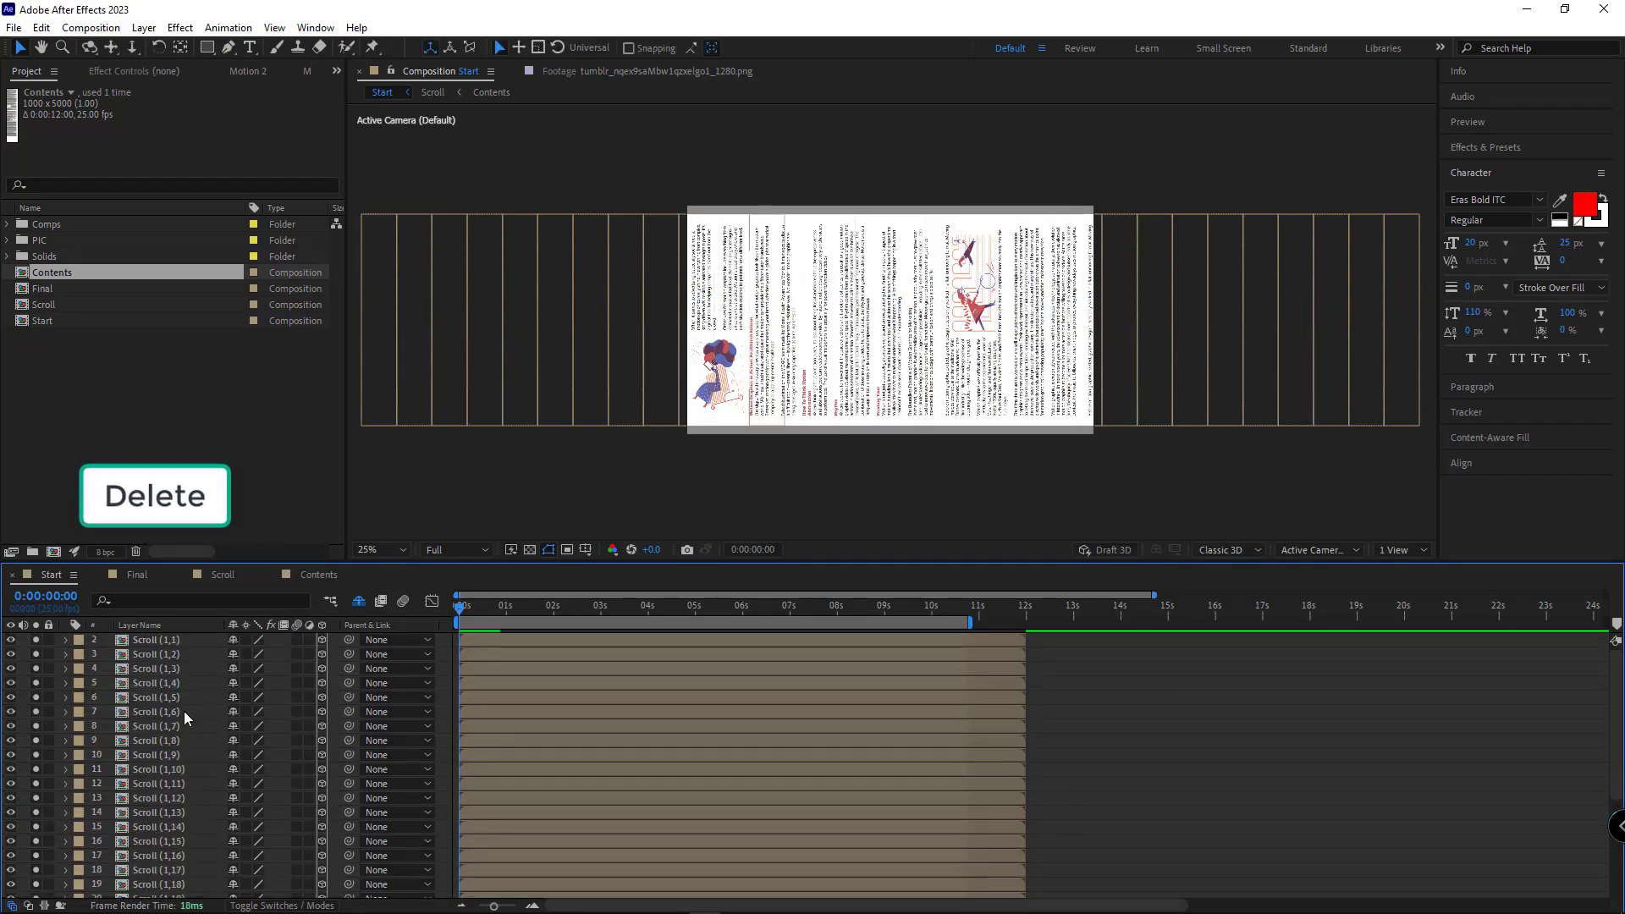
left_click(143, 643)
scroll(220, 703, "down", 4)
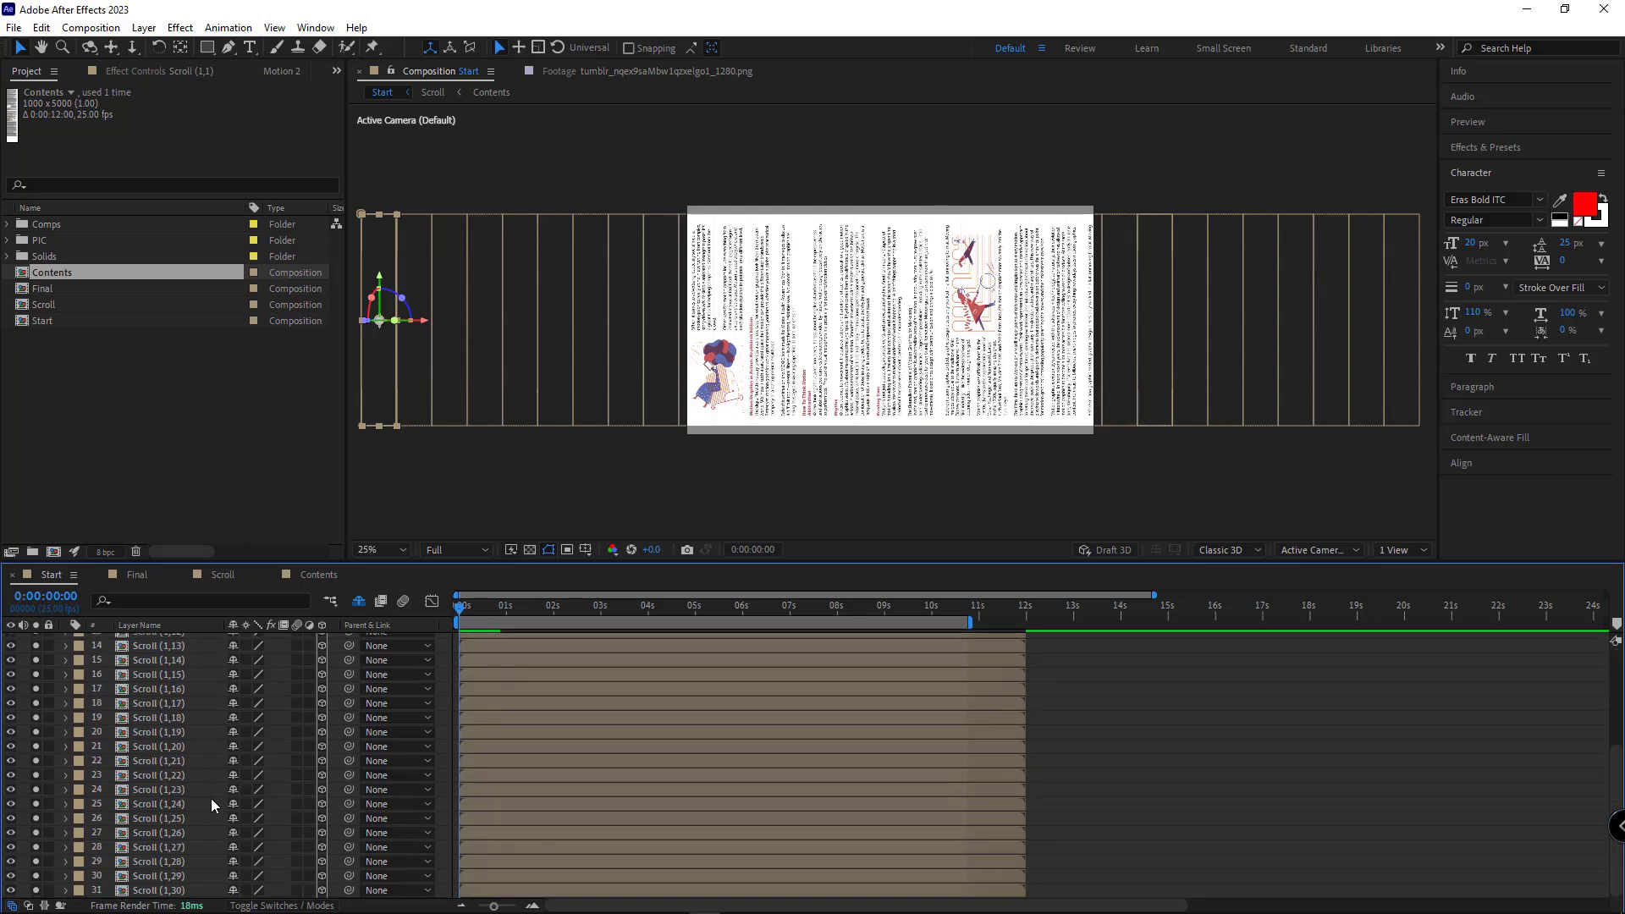
left_click(184, 890, "shift")
scroll(187, 804, "up", 4)
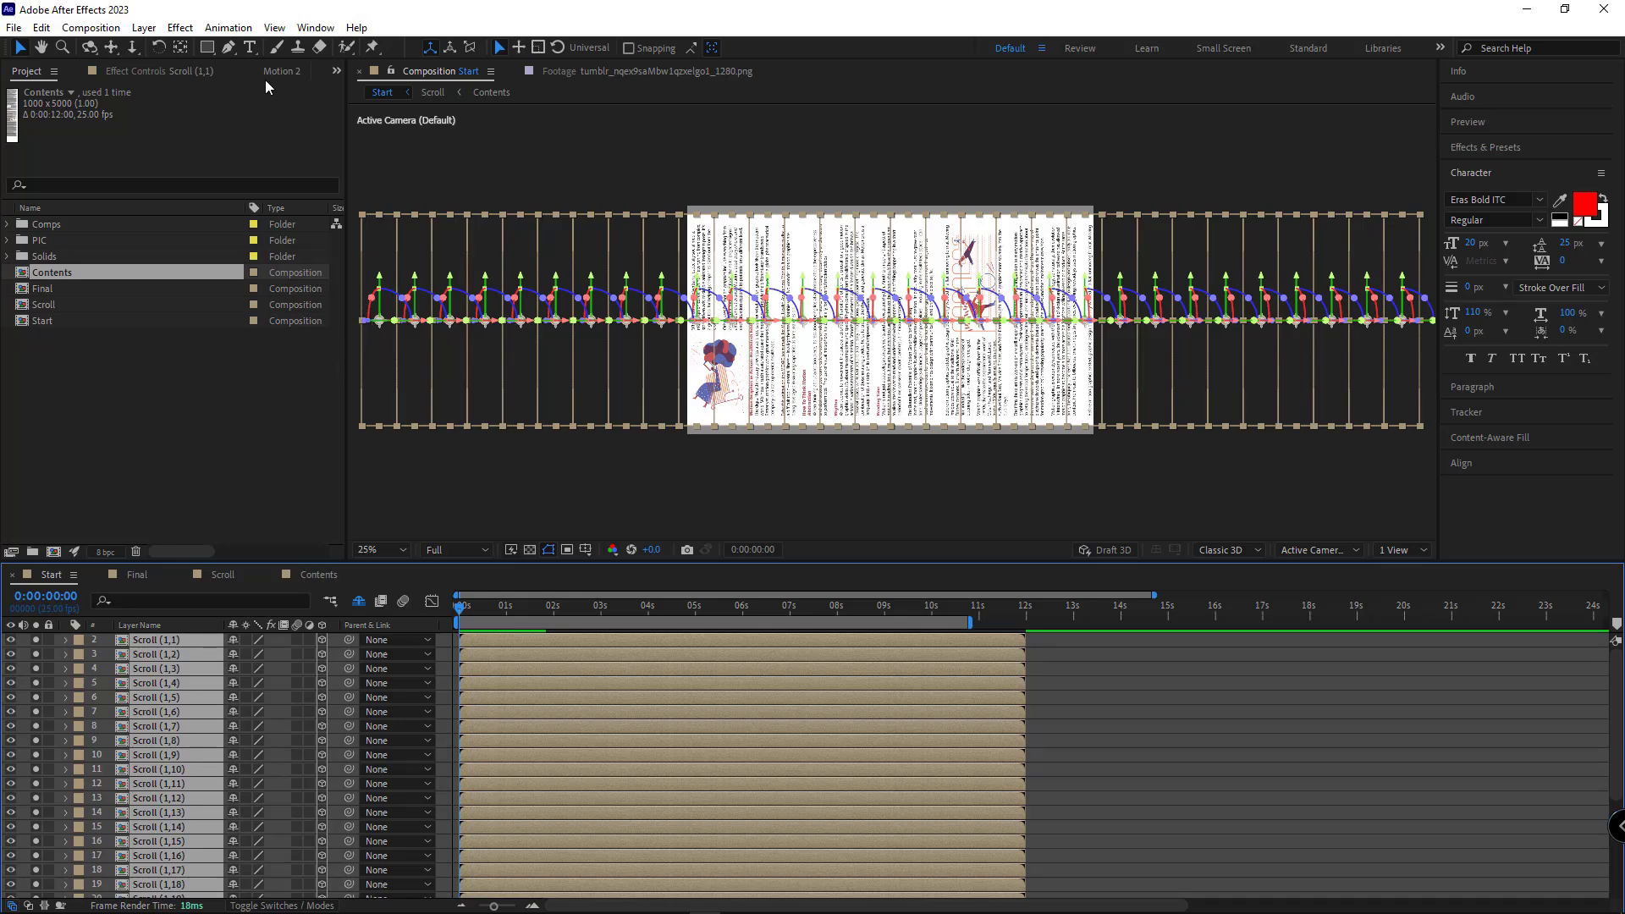
left_click(338, 71)
left_click(428, 147)
left_click(23, 227)
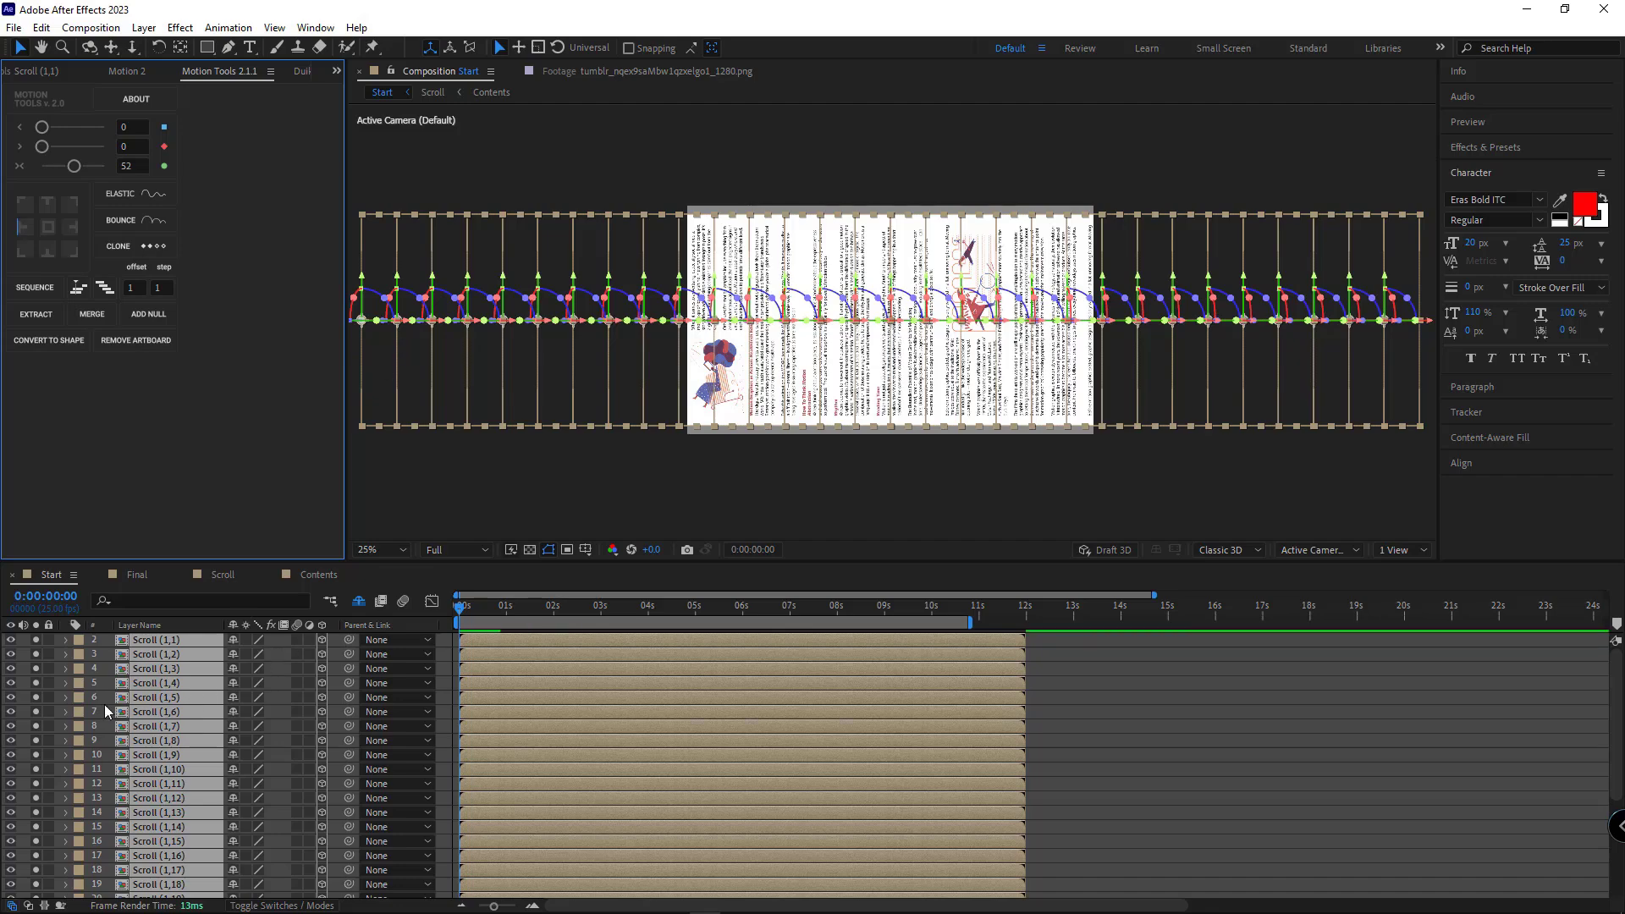
key("F2")
Parent each slice from Scroll (1,30) back to Scroll (1,2) to the slice directly before it, forming a chain ending at Scroll (1,1)
scroll(196, 737, "down", 4)
left_click(189, 880)
left_click(188, 889)
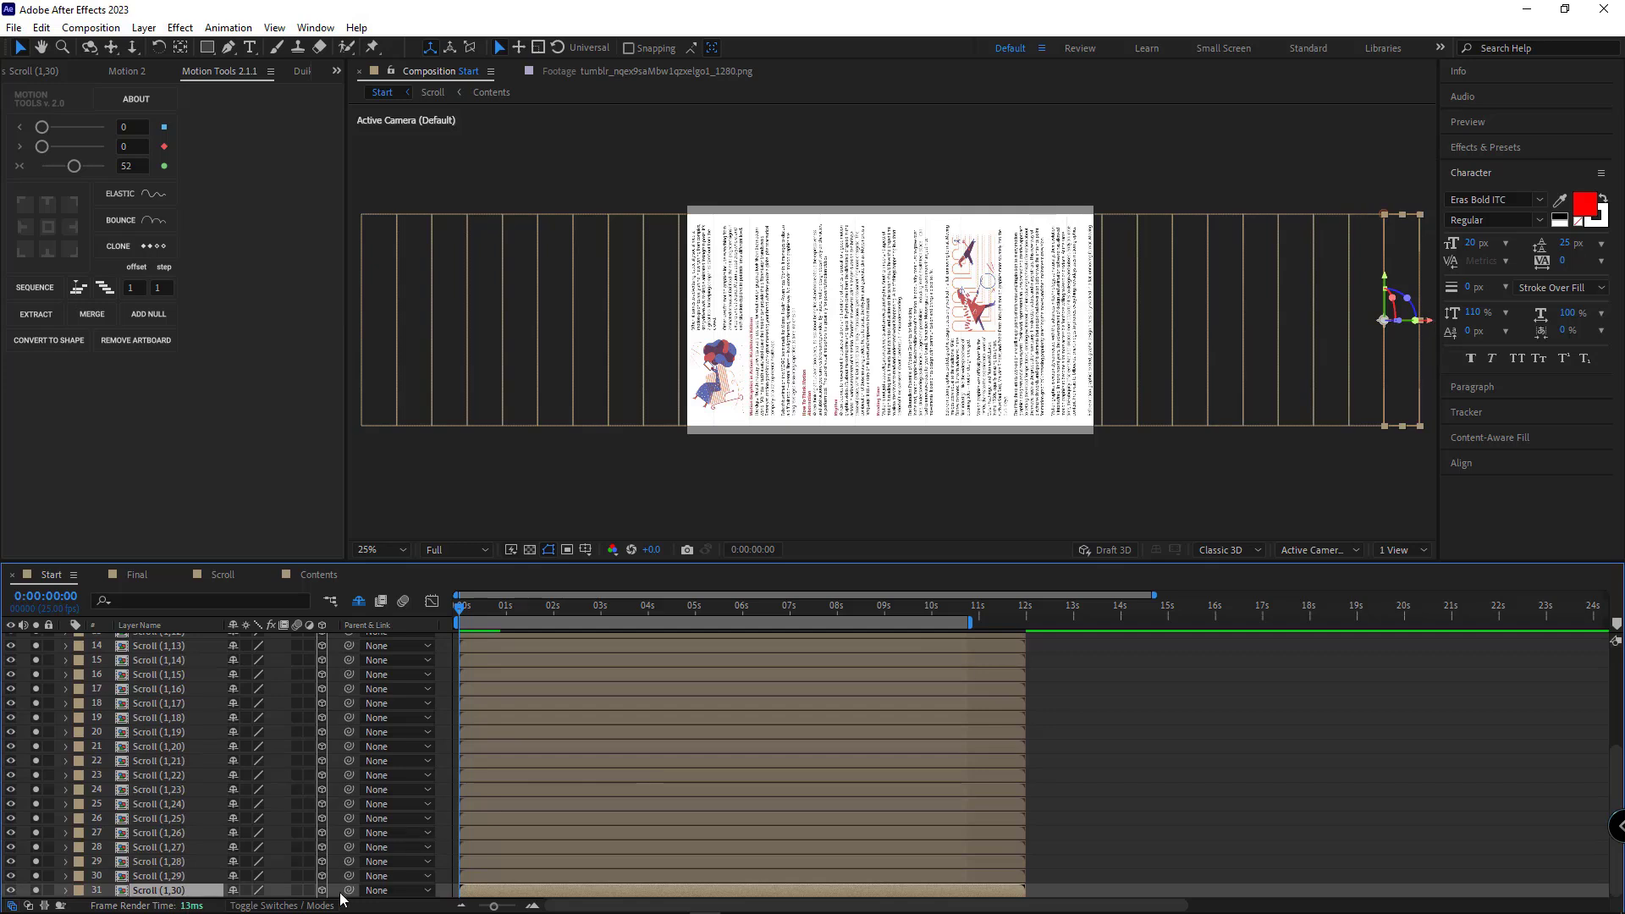
left_click_drag(347, 890, 350, 847)
left_click_drag(348, 847, 349, 832)
left_click_drag(348, 833, 348, 818)
left_click_drag(348, 819, 349, 790)
left_click_drag(350, 789, 349, 674)
scroll(390, 769, "up", 1)
scroll(370, 758, "up", 3)
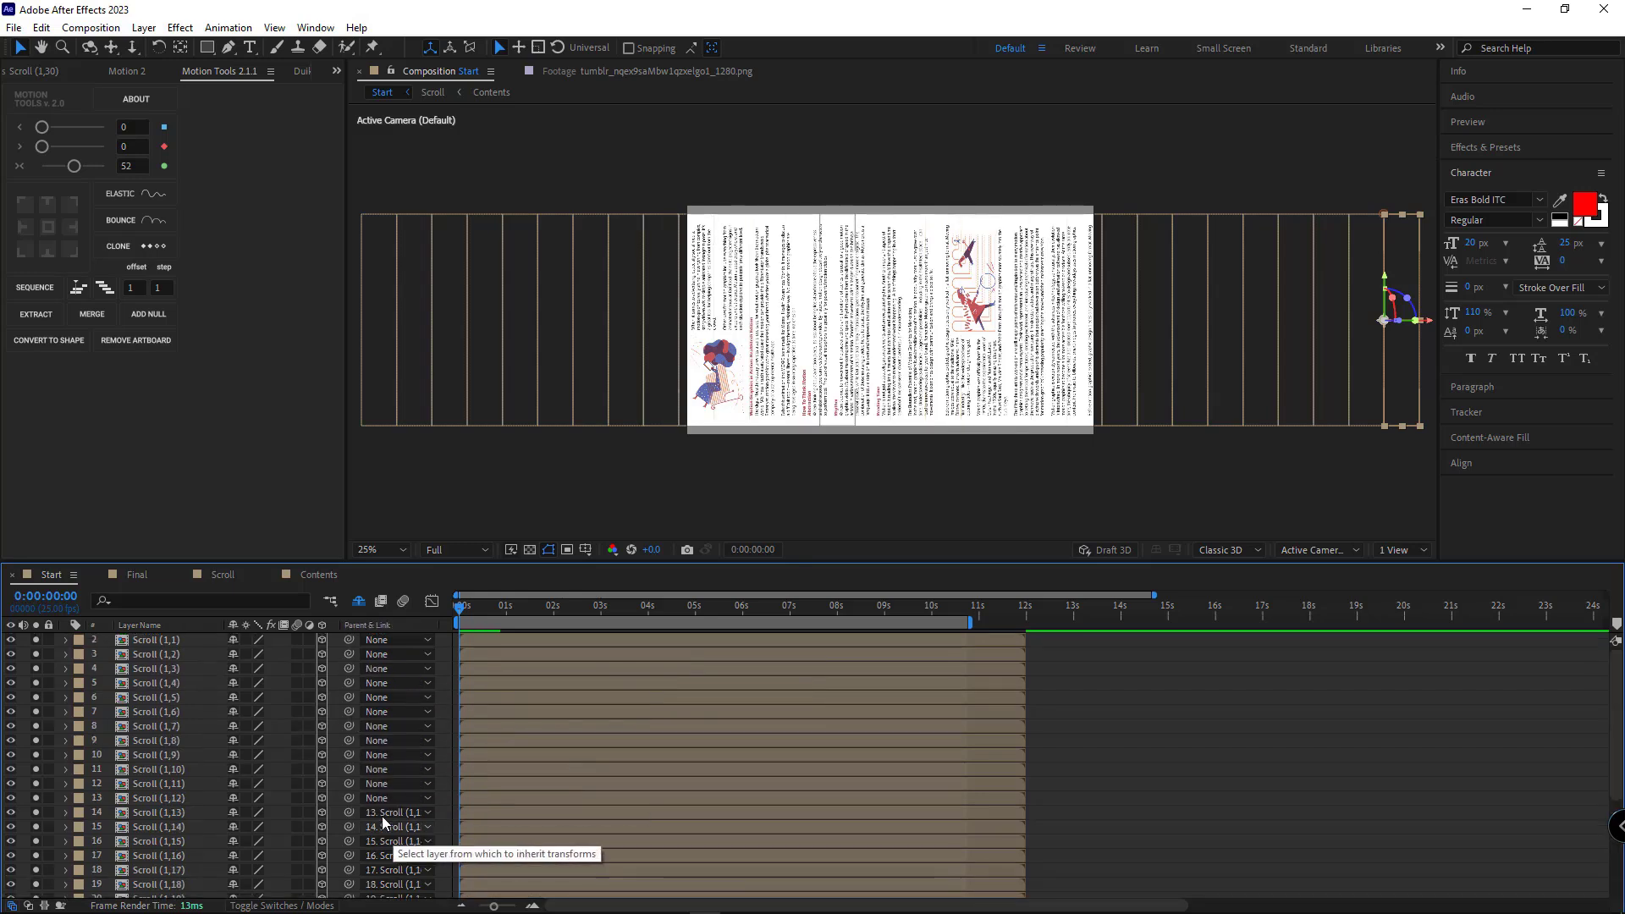
left_click_drag(349, 797, 349, 784)
left_click_drag(349, 783, 348, 770)
left_click_drag(349, 768, 348, 741)
left_click_drag(349, 740, 349, 728)
left_click_drag(349, 726, 348, 697)
left_click_drag(349, 697, 348, 668)
left_click_drag(349, 669, 350, 654)
left_click_drag(349, 654, 350, 641)
Reveal the rotation properties of Scroll (1,30) and filter the timeline by "y rotation" for the other slices
scroll(271, 745, "down", 5)
key("r")
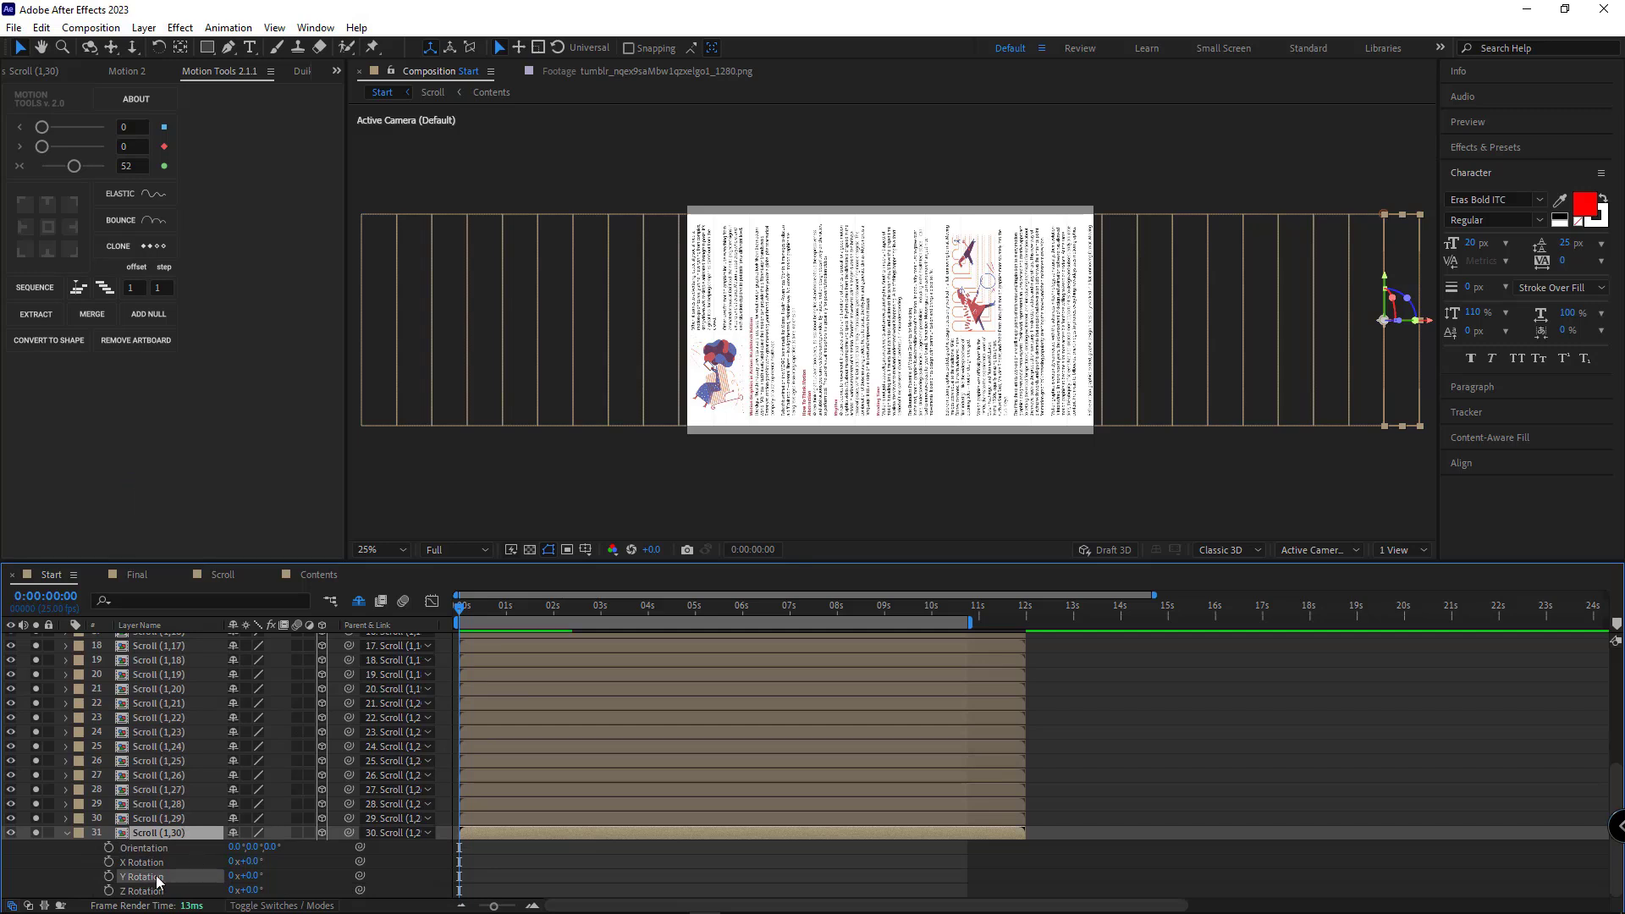
left_click(155, 820)
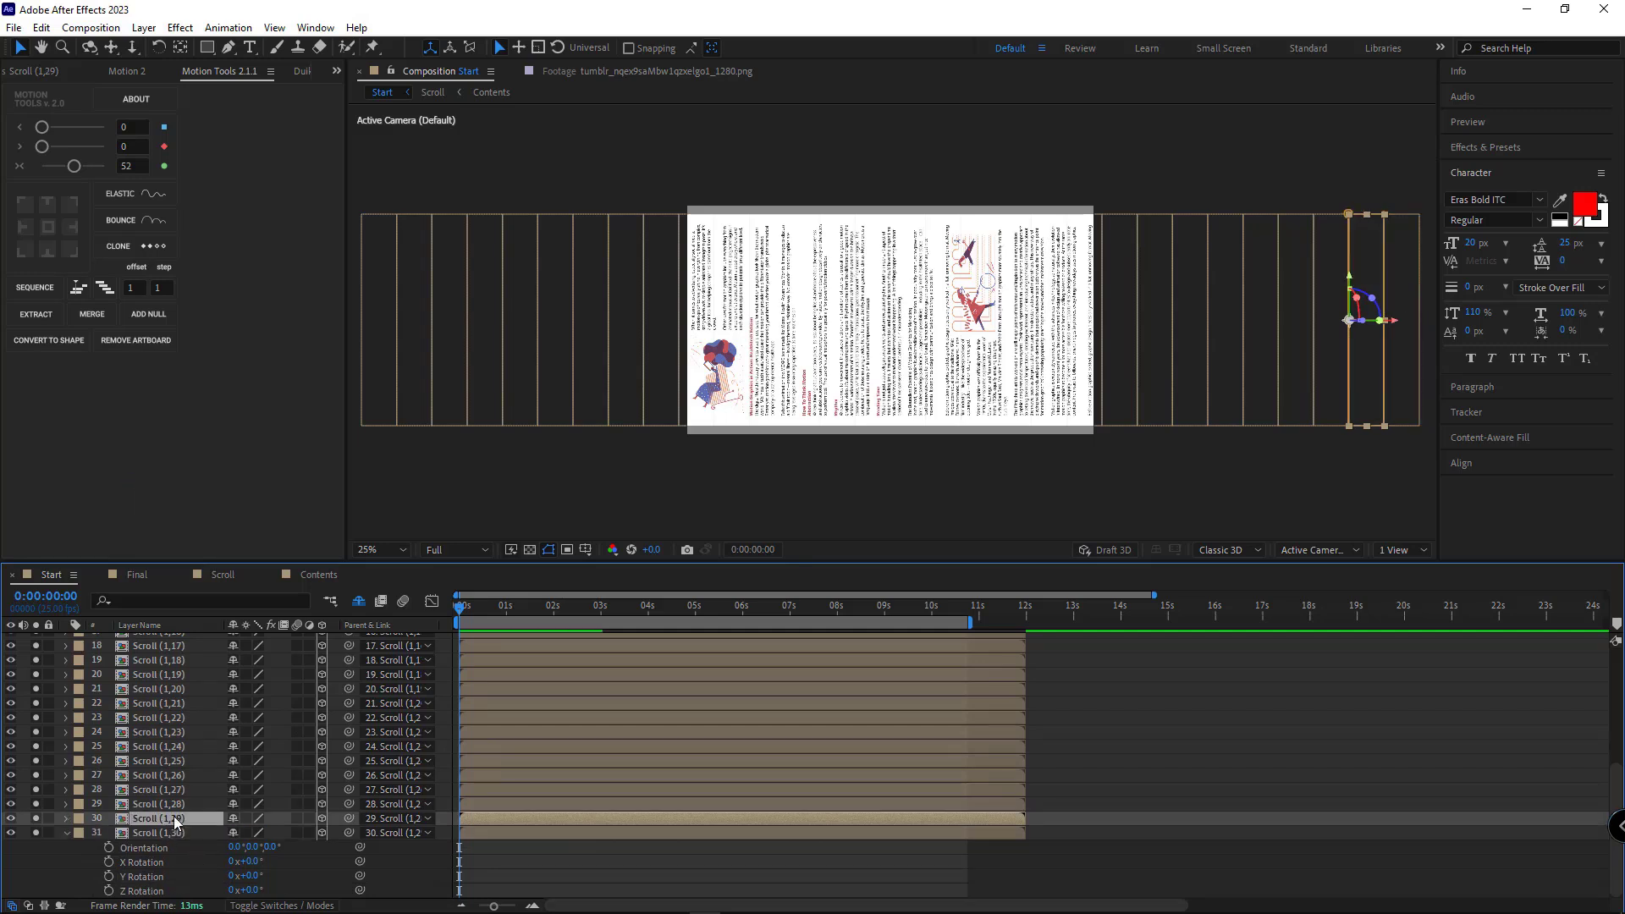
scroll(173, 815, "up", 5)
left_click(195, 640, "shift")
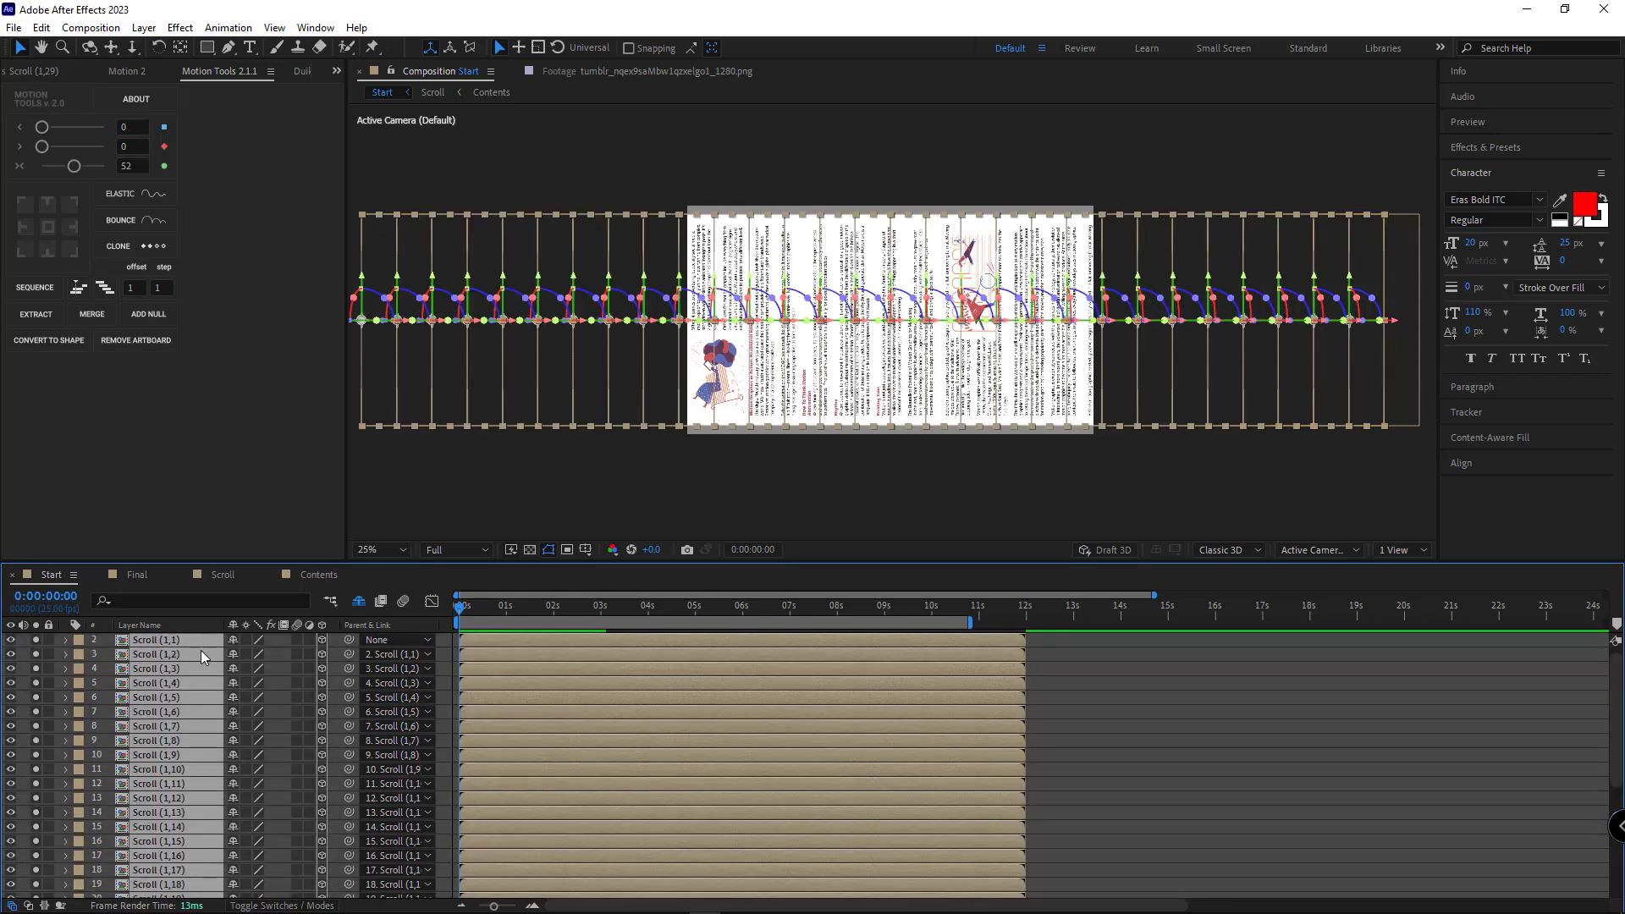
left_click(150, 596)
type("y ro")
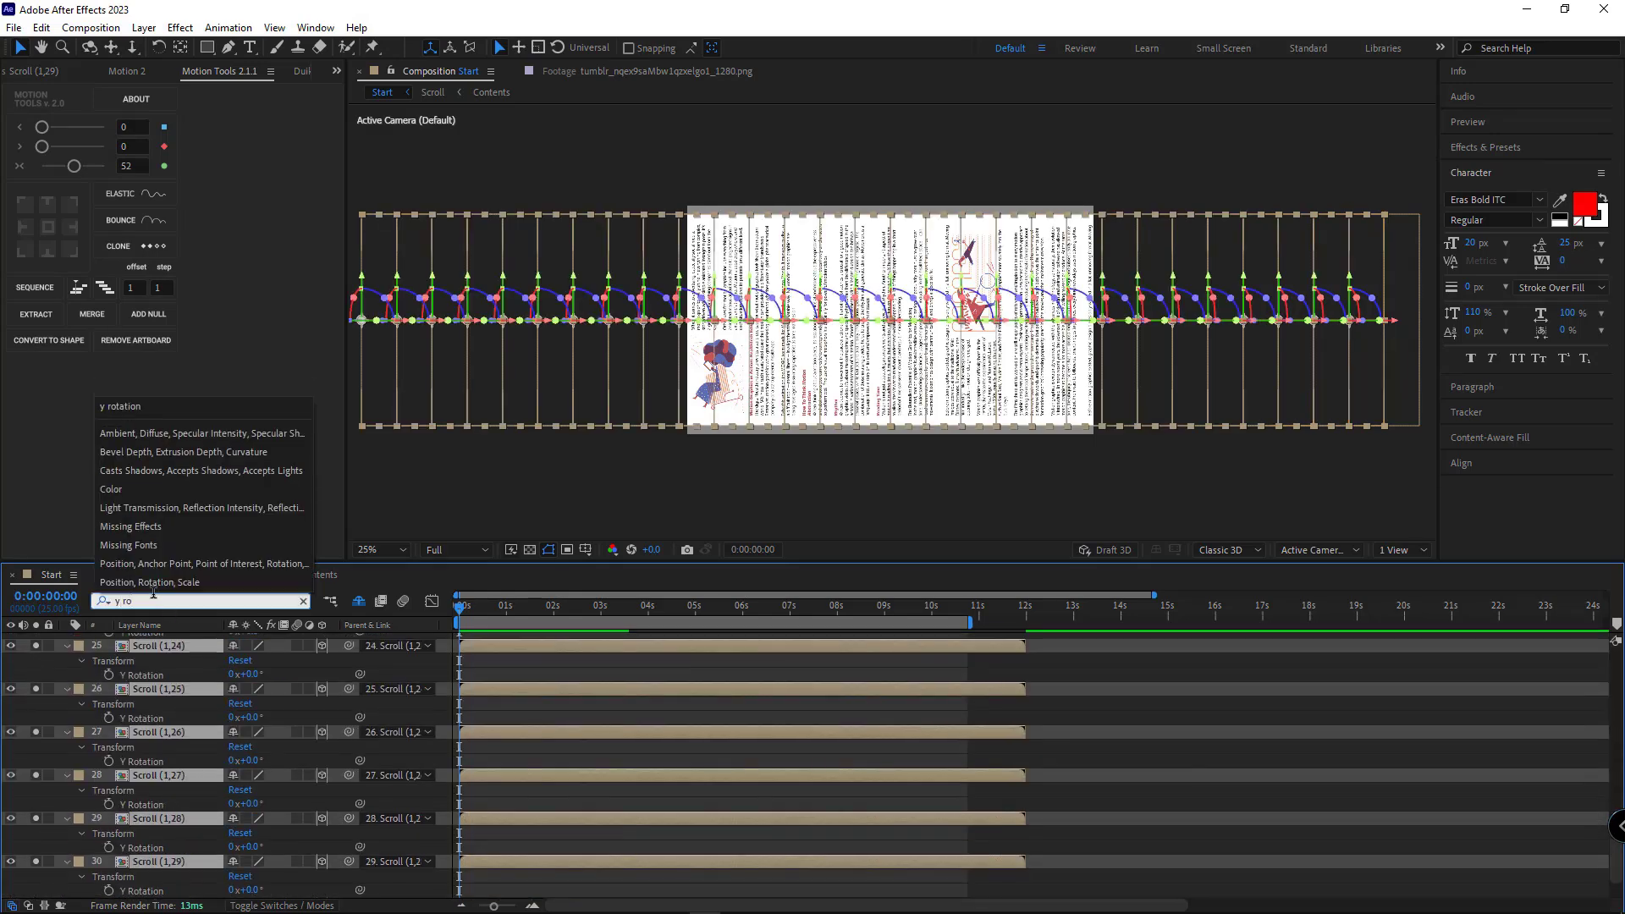
type("tation")
left_click(53, 674)
scroll(154, 809, "down", 2)
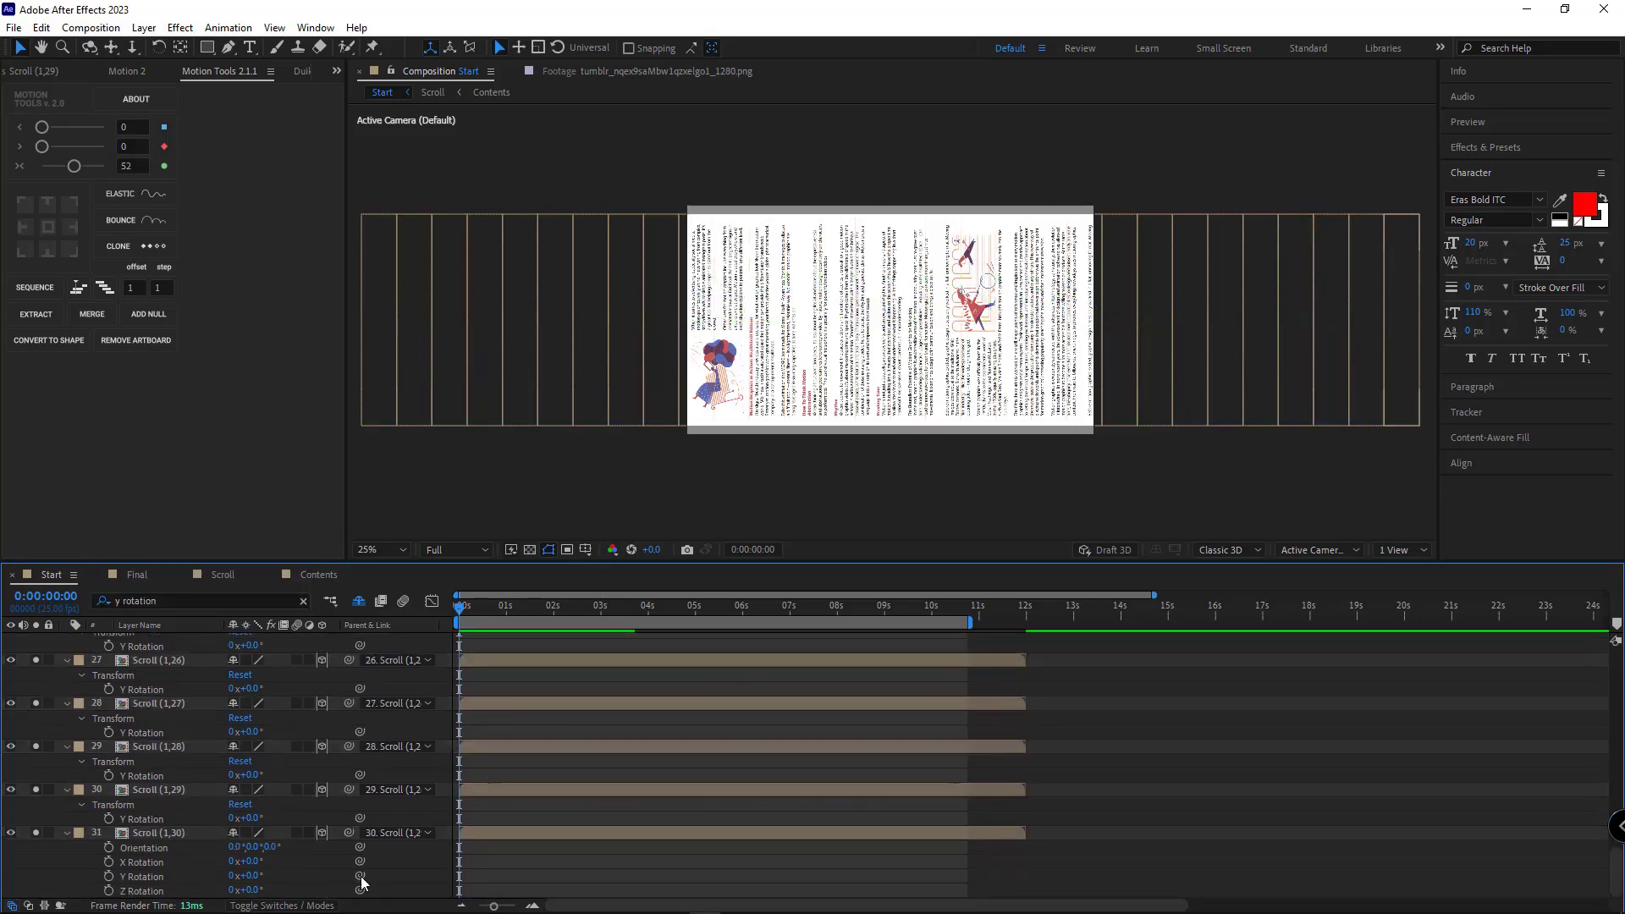
Link the Y Rotation of Scroll (1,30) to the Y Rotation of Scroll (1,29) with an expression and test the link
left_click_drag(361, 883, 140, 821)
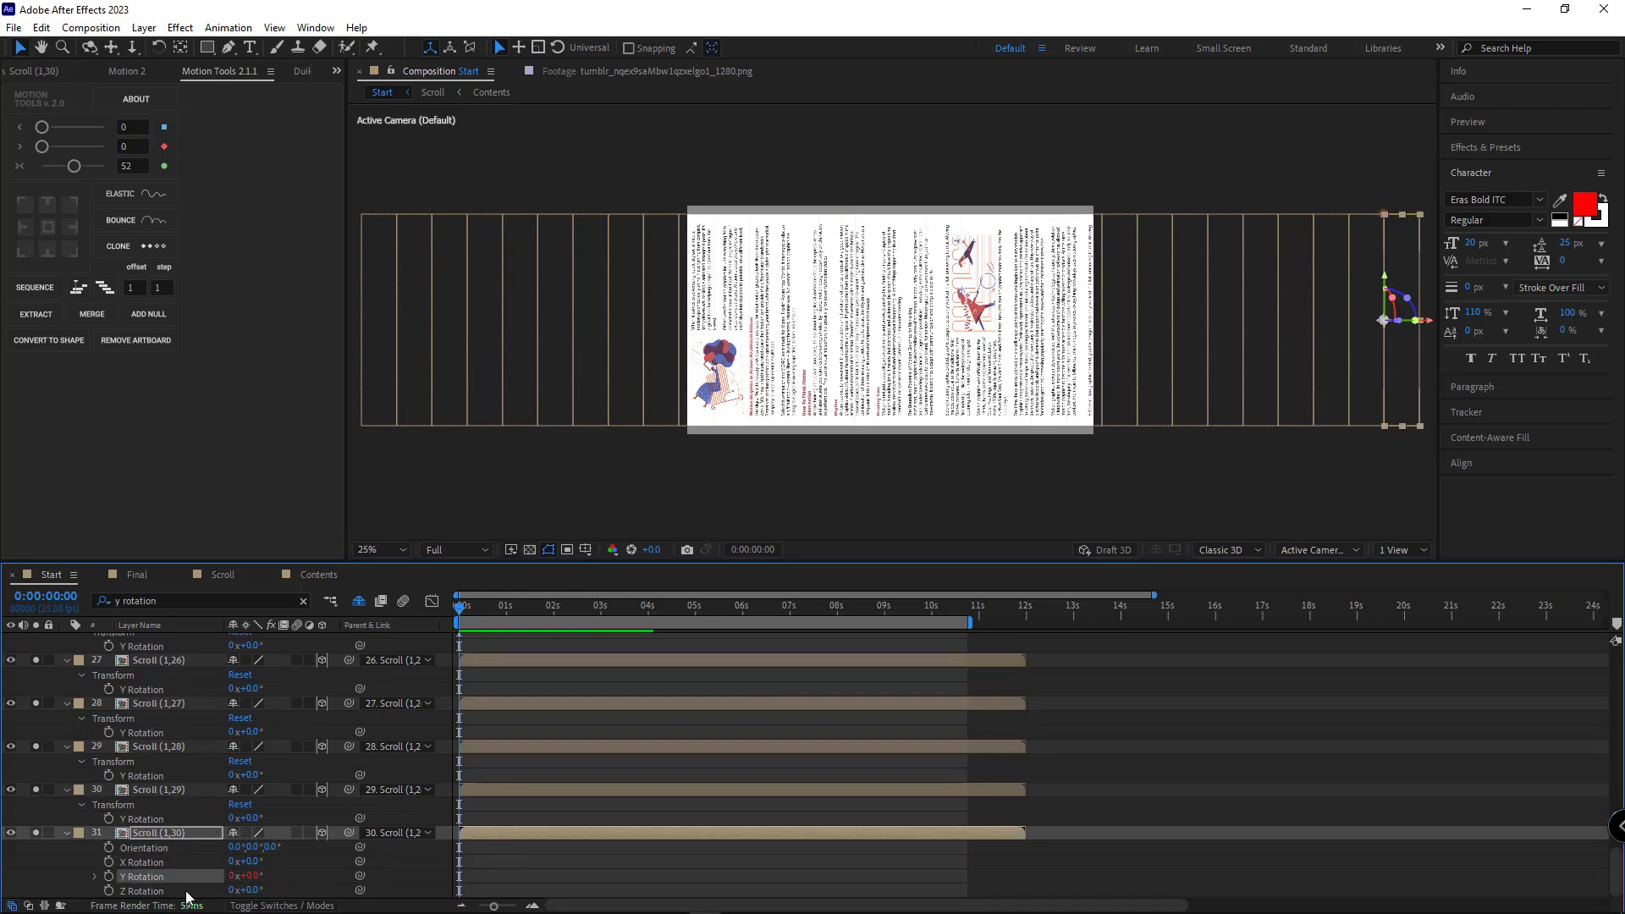
left_click(94, 876)
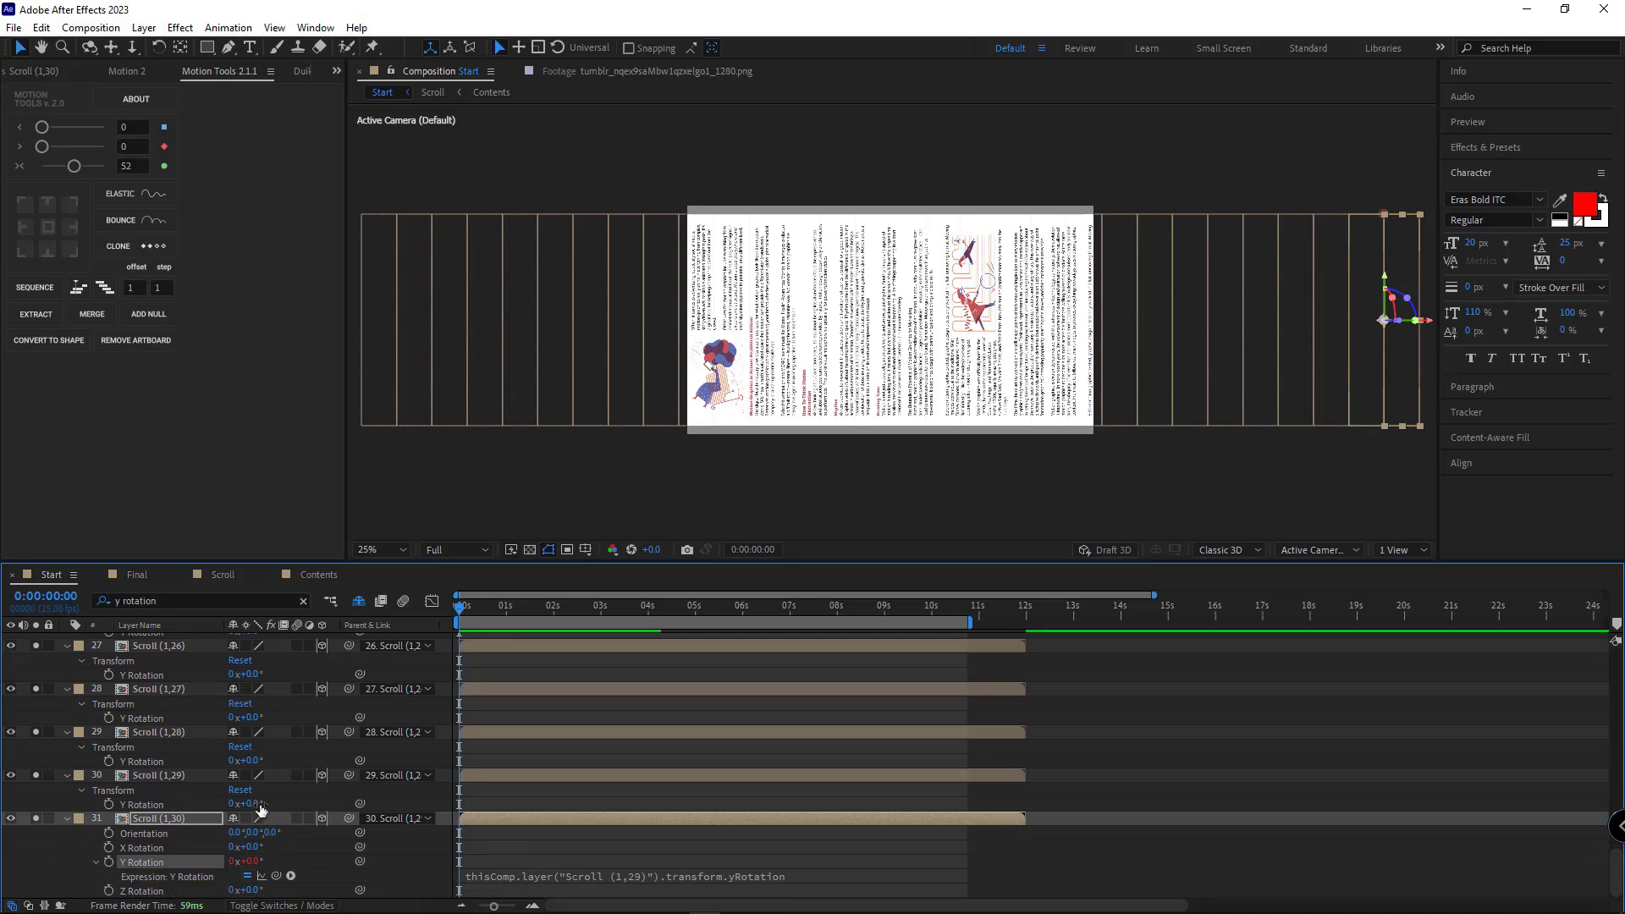
left_click_drag(251, 808, 17, 749)
key("ctrl+z")
Replace the layer name in Scroll (1,30)'s Y Rotation expression with index-1, giving thisComp.layer(index-1).transform.yRotation
left_click(583, 878)
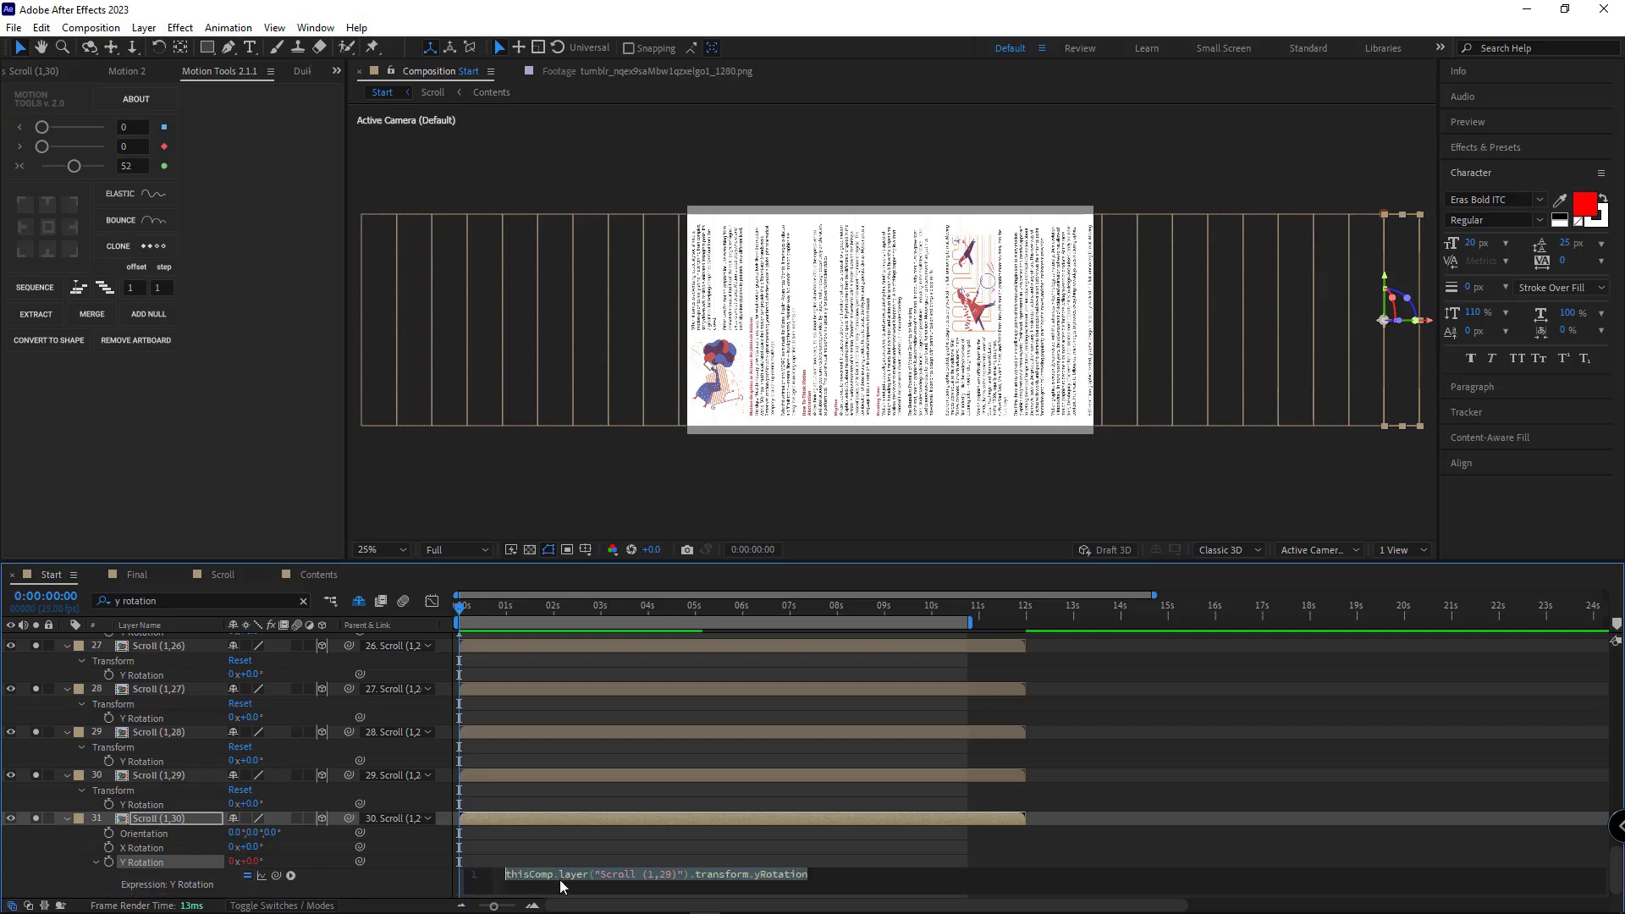
left_click(684, 876)
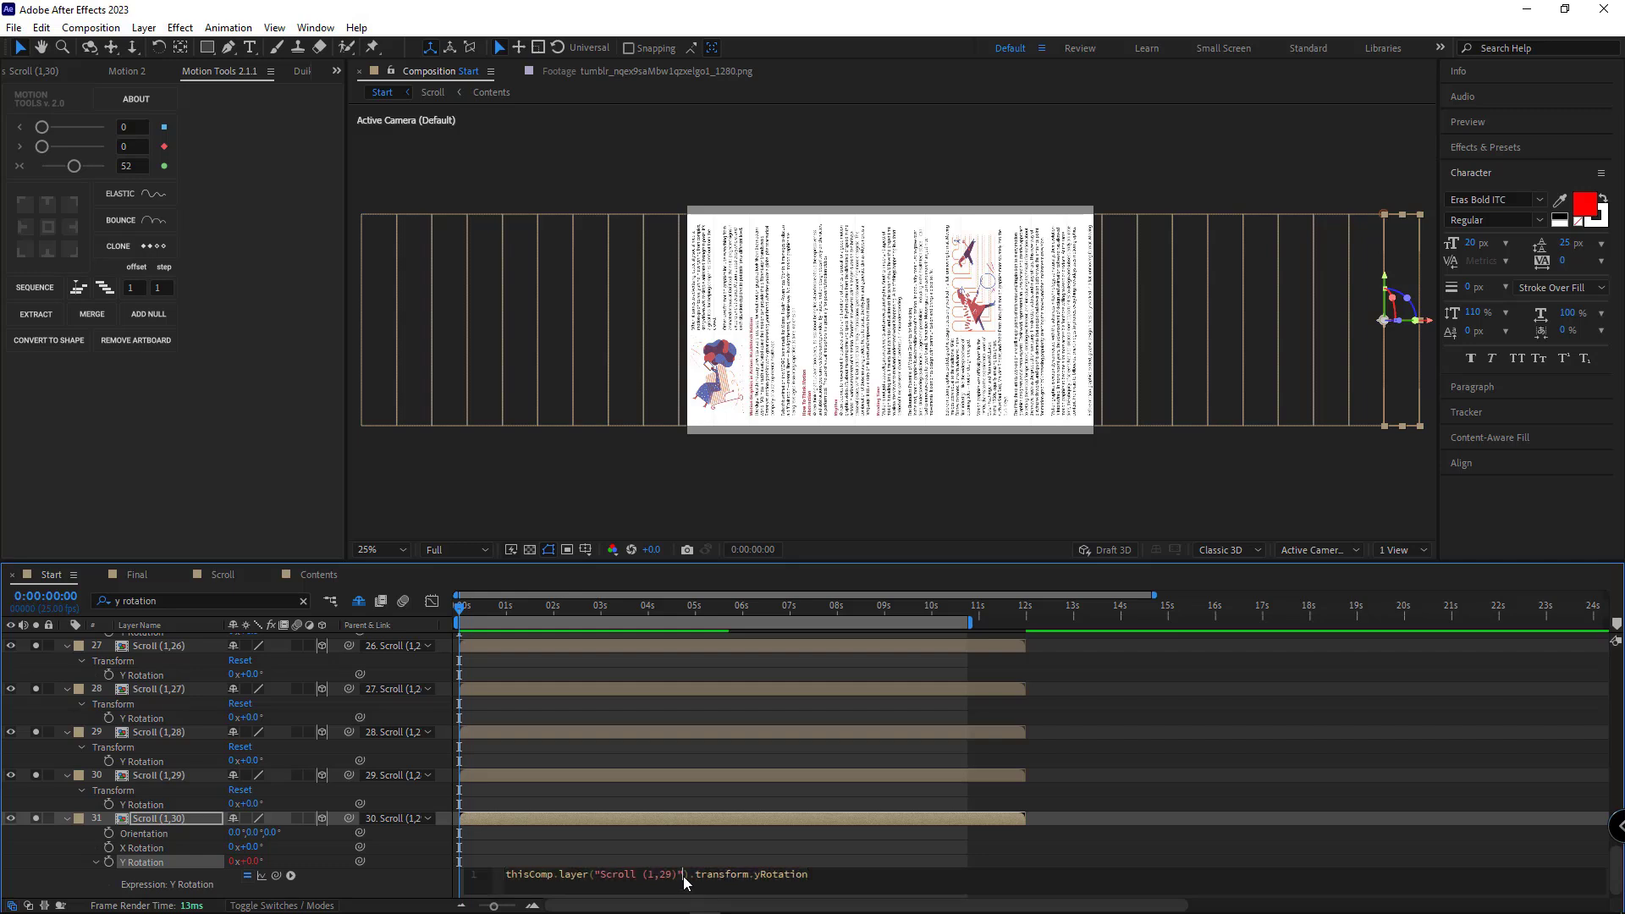
left_click_drag(683, 876, 599, 876)
type("in")
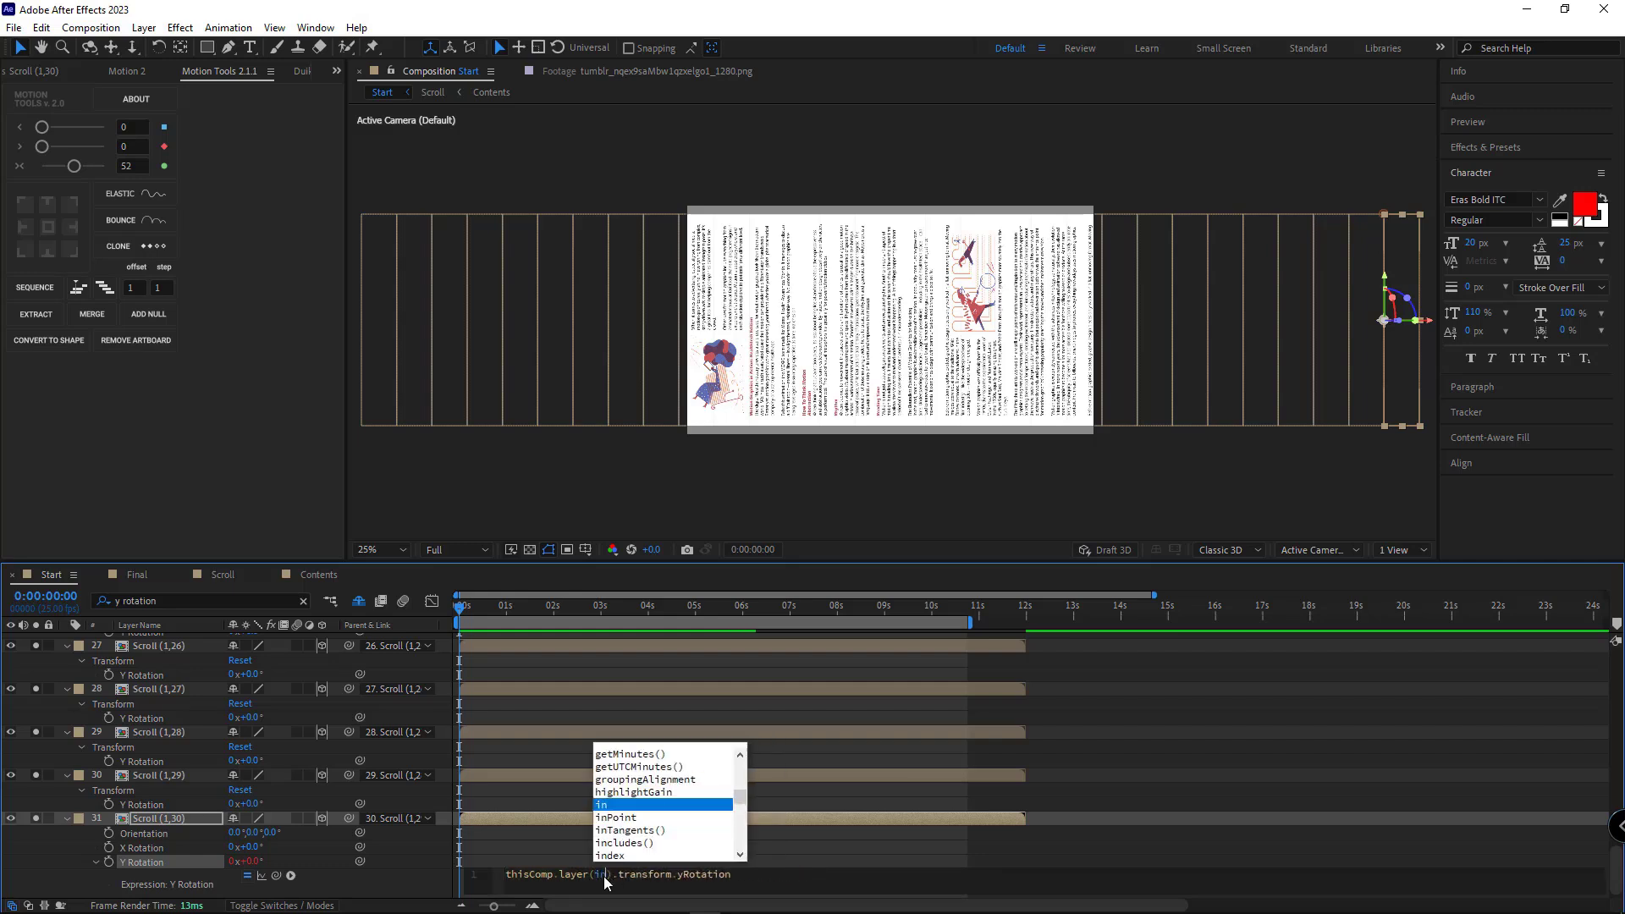
type("dex")
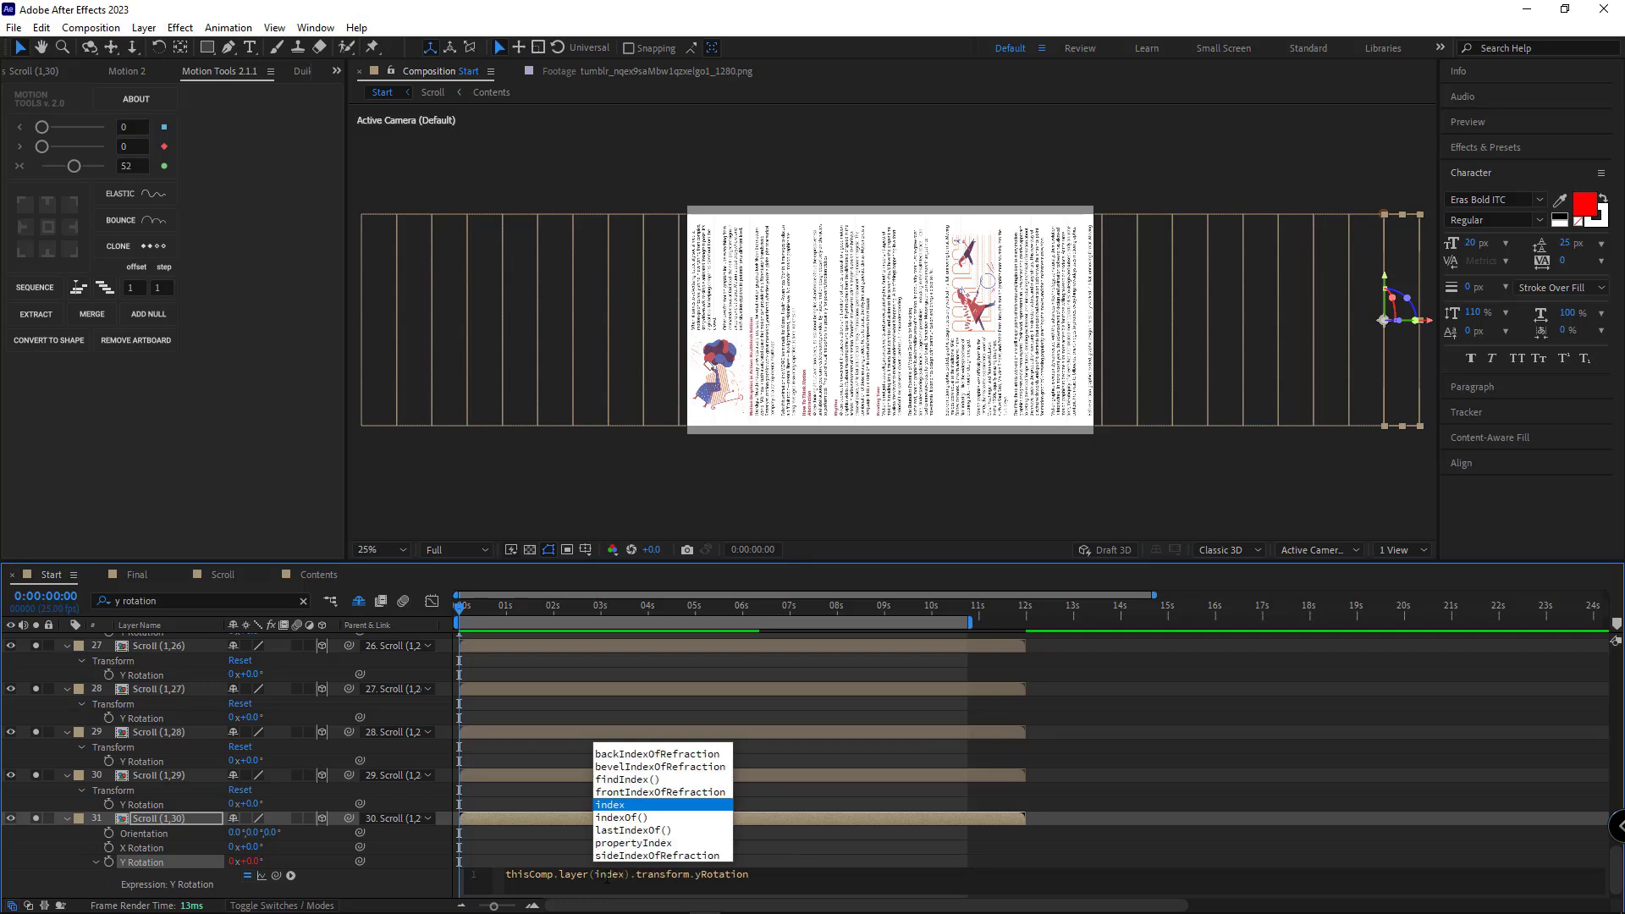
type("-1")
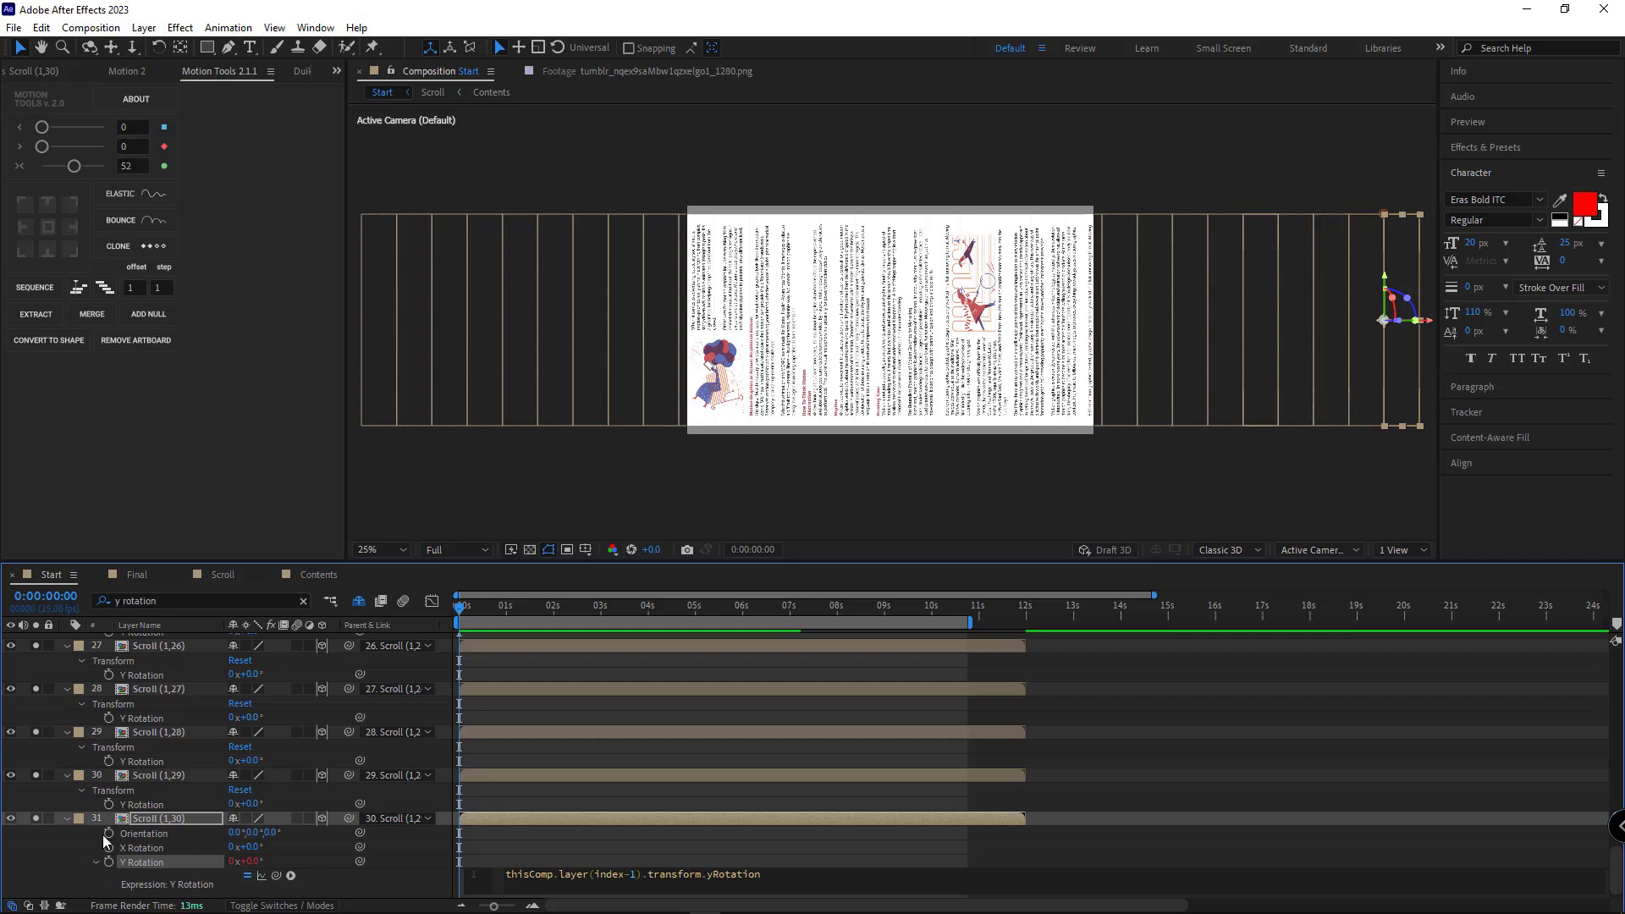
left_click(41, 872)
Test the expression by changing the Y Rotation of Scroll (1,29) and of Scroll (1,30), returning both to 0°
left_click_drag(247, 803, 450, 831)
key("ctrl+z")
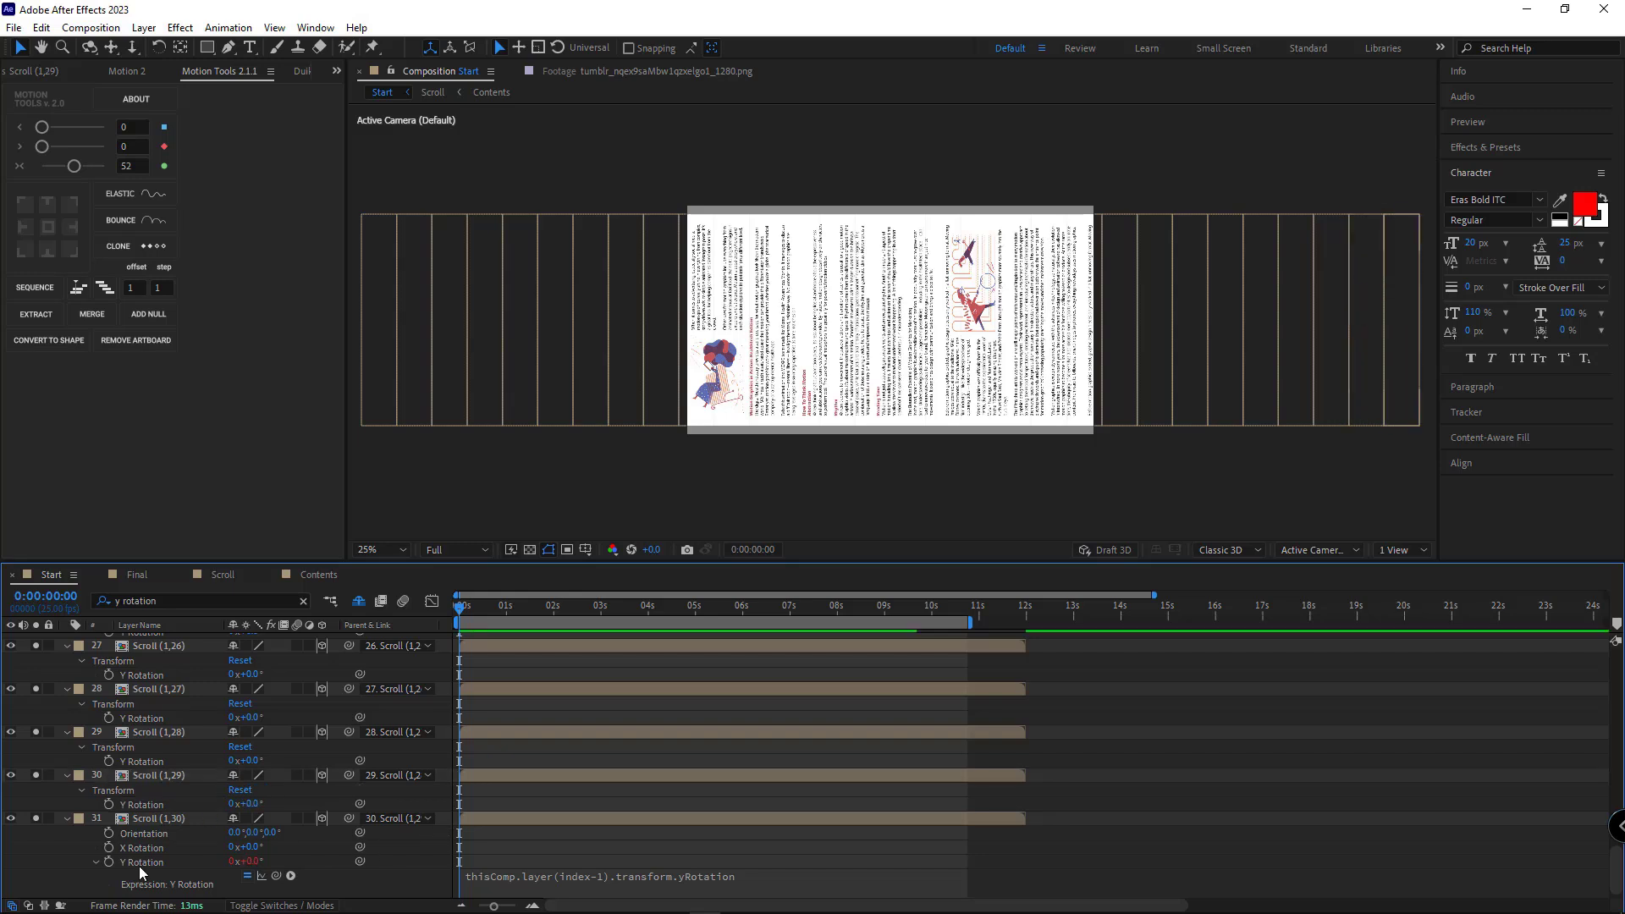
left_click(144, 860)
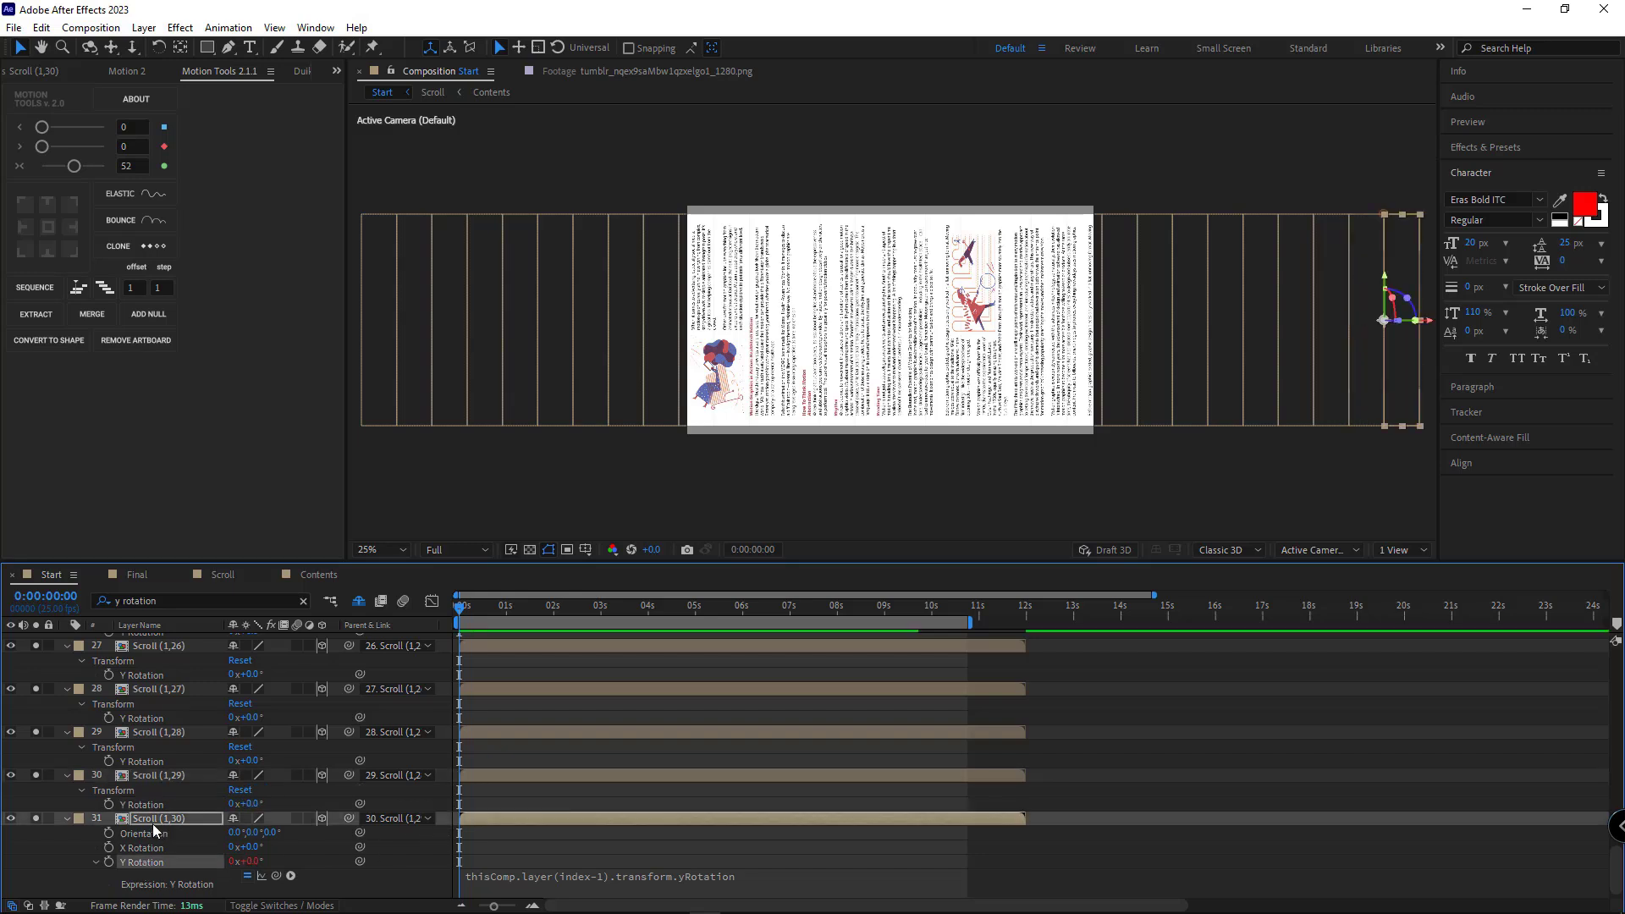
left_click(144, 804)
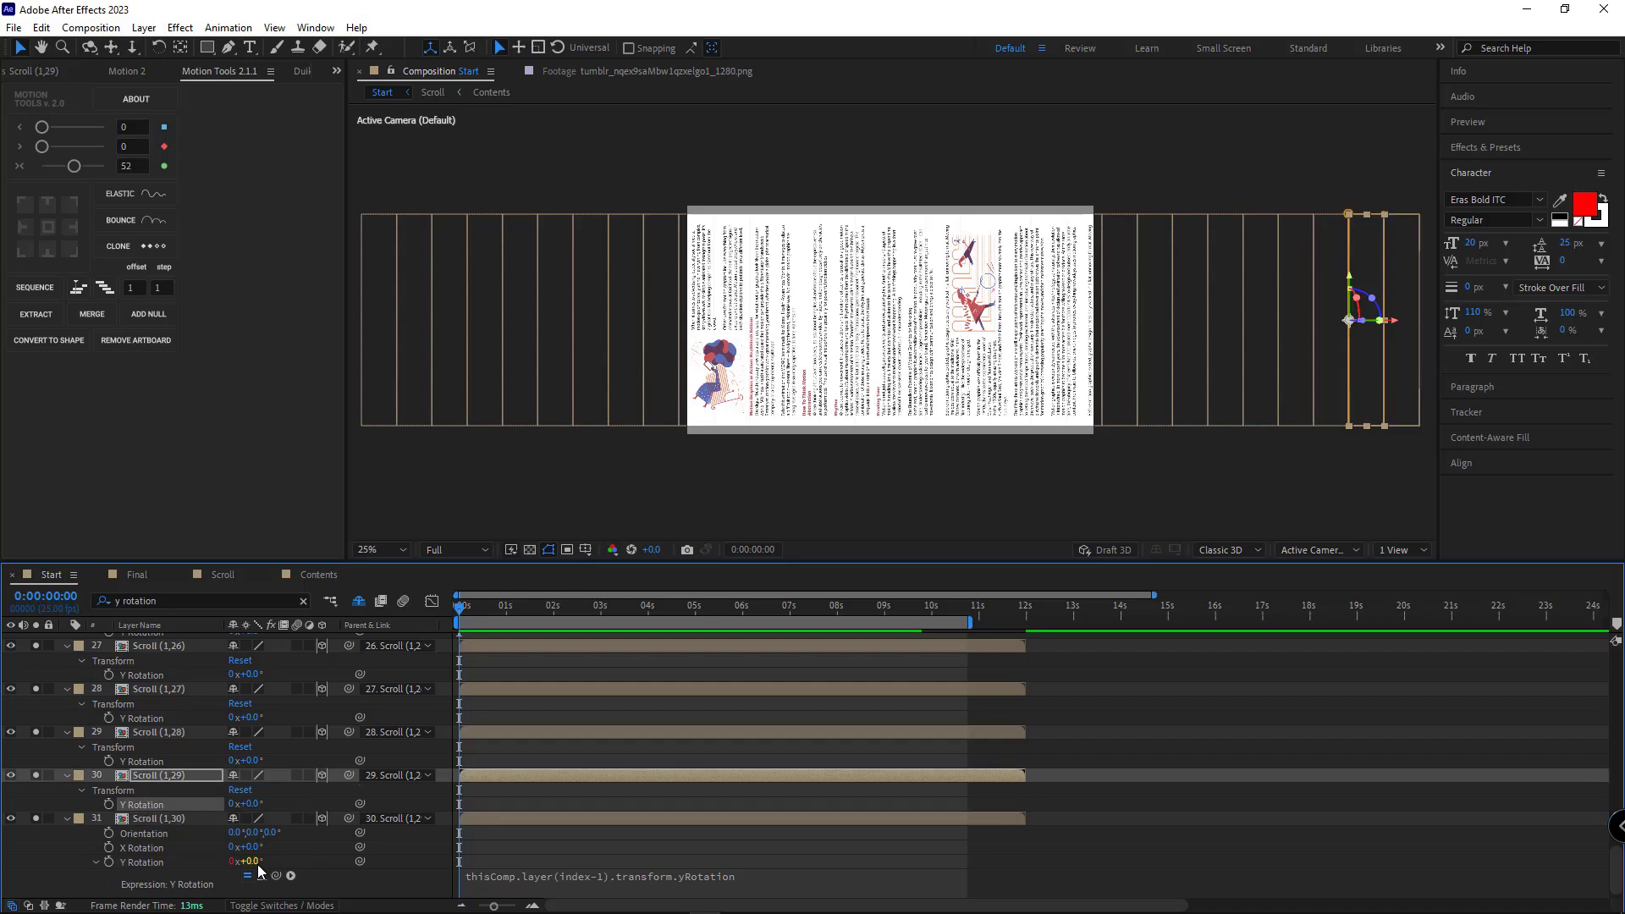
left_click_drag(255, 861, 264, 861)
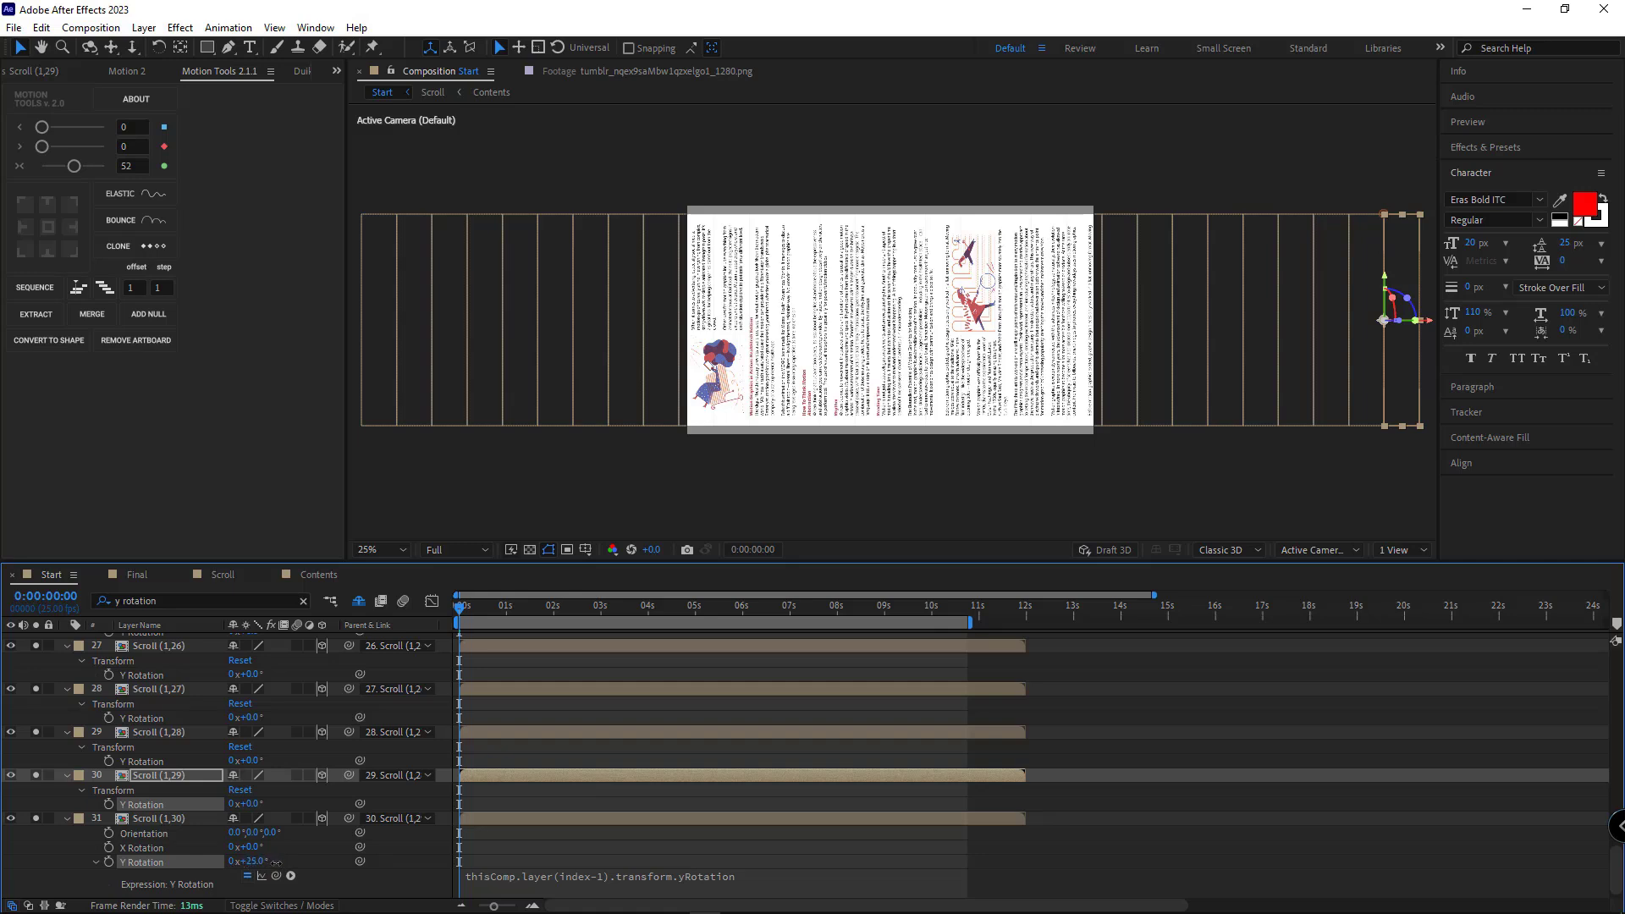
left_click_drag(269, 861, 272, 862)
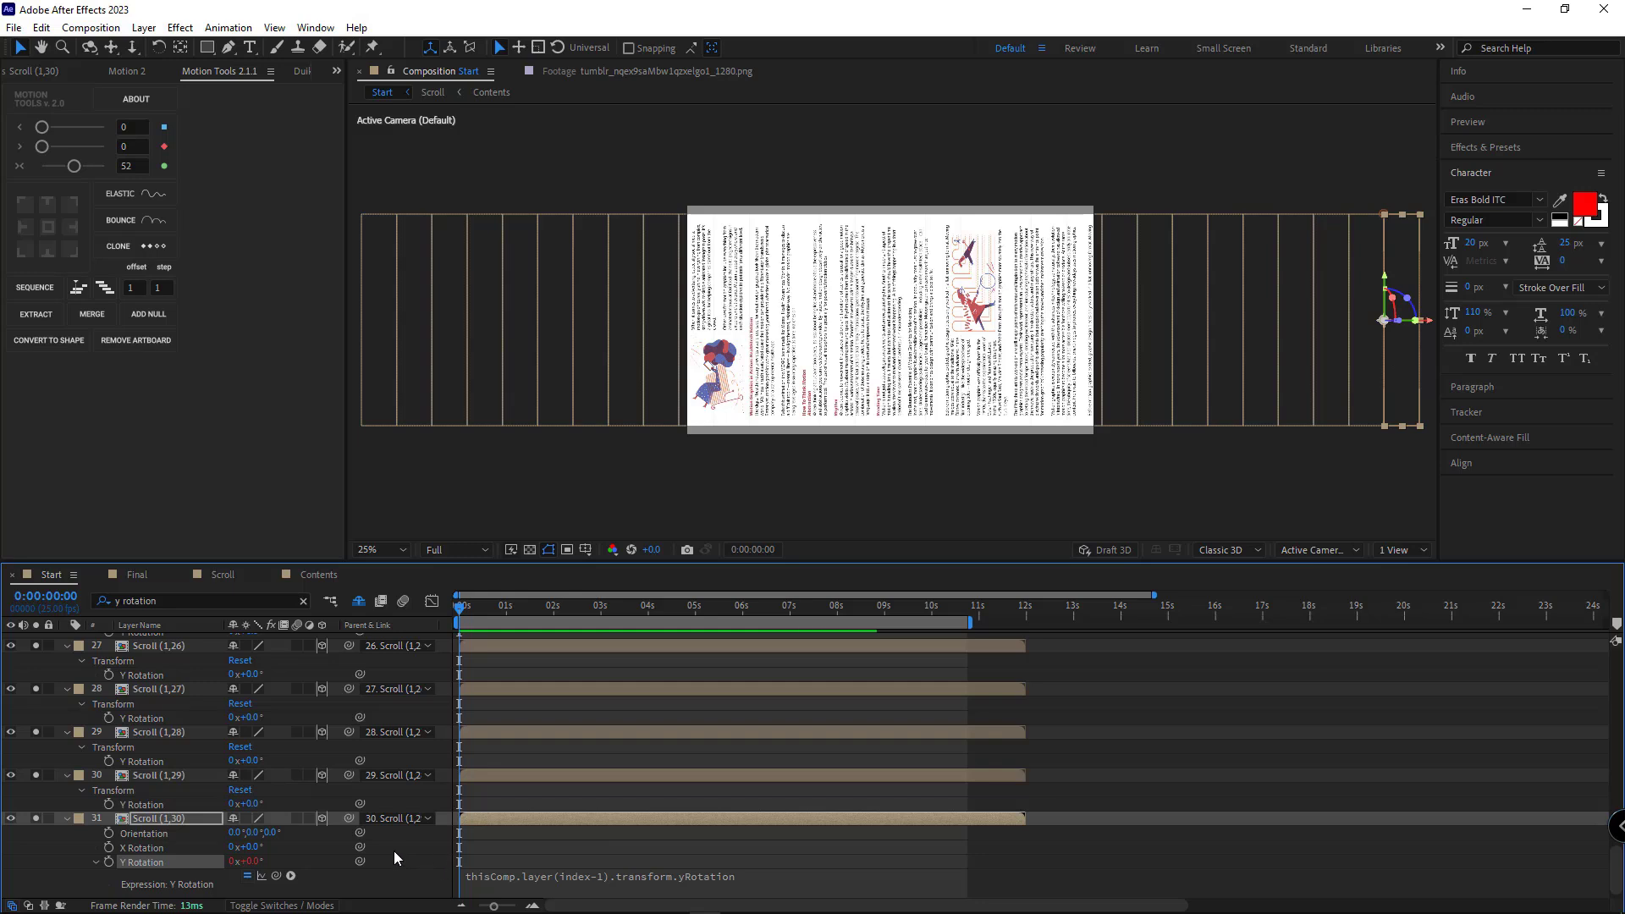
left_click(254, 861)
type("0")
key("Return")
Append +value to the Y Rotation expression of Scroll (1,30)
left_click(760, 875)
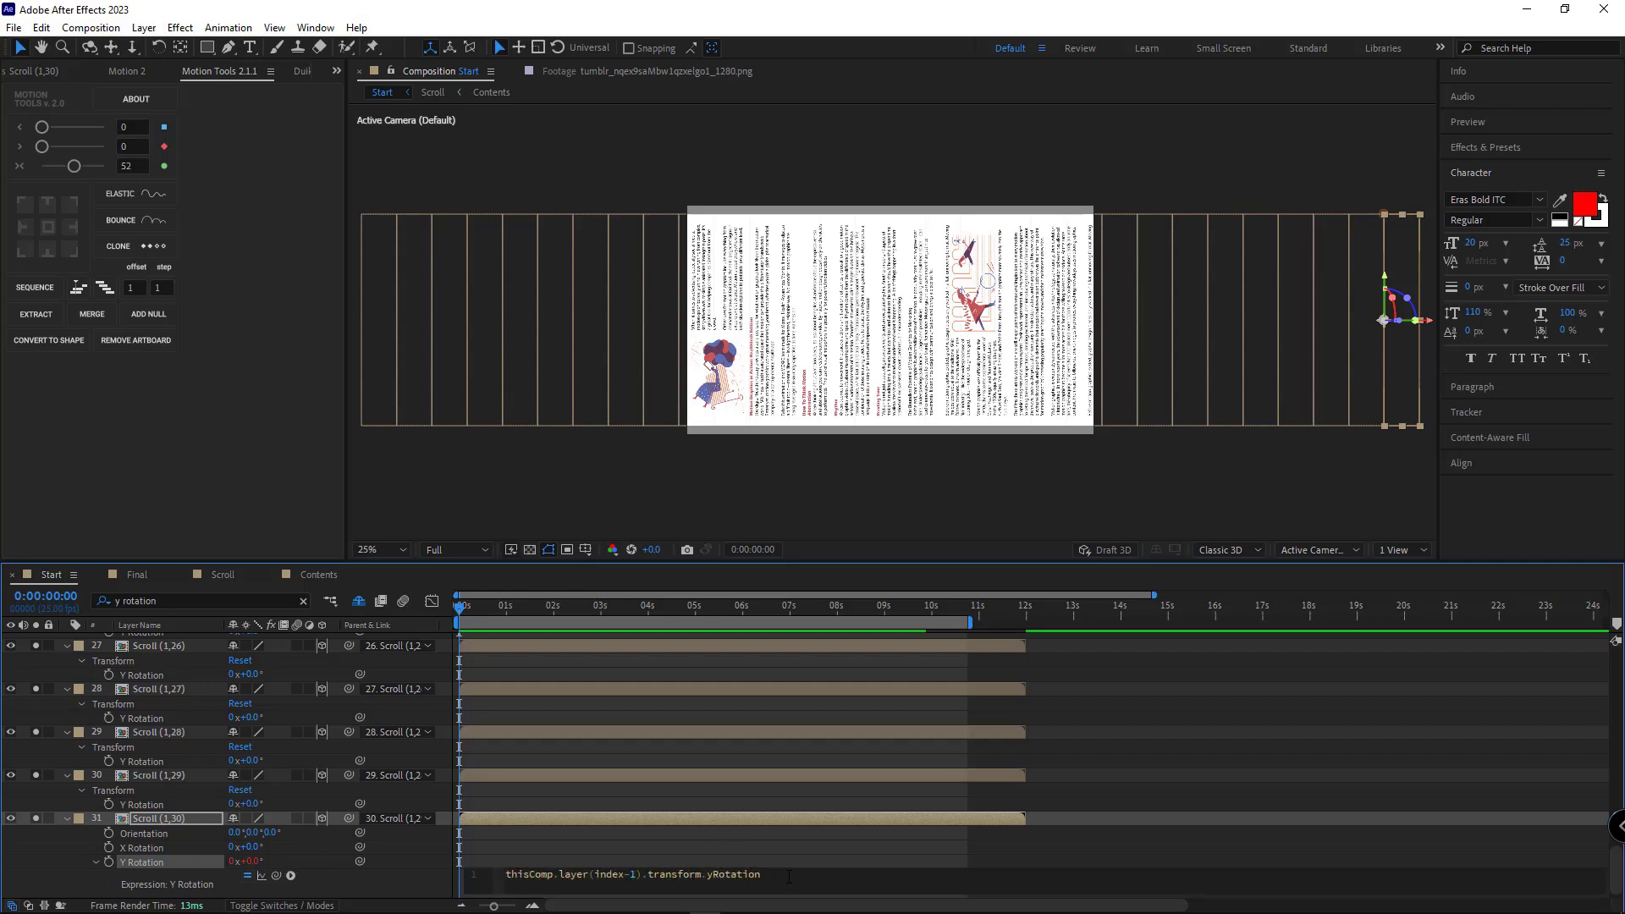
type("value")
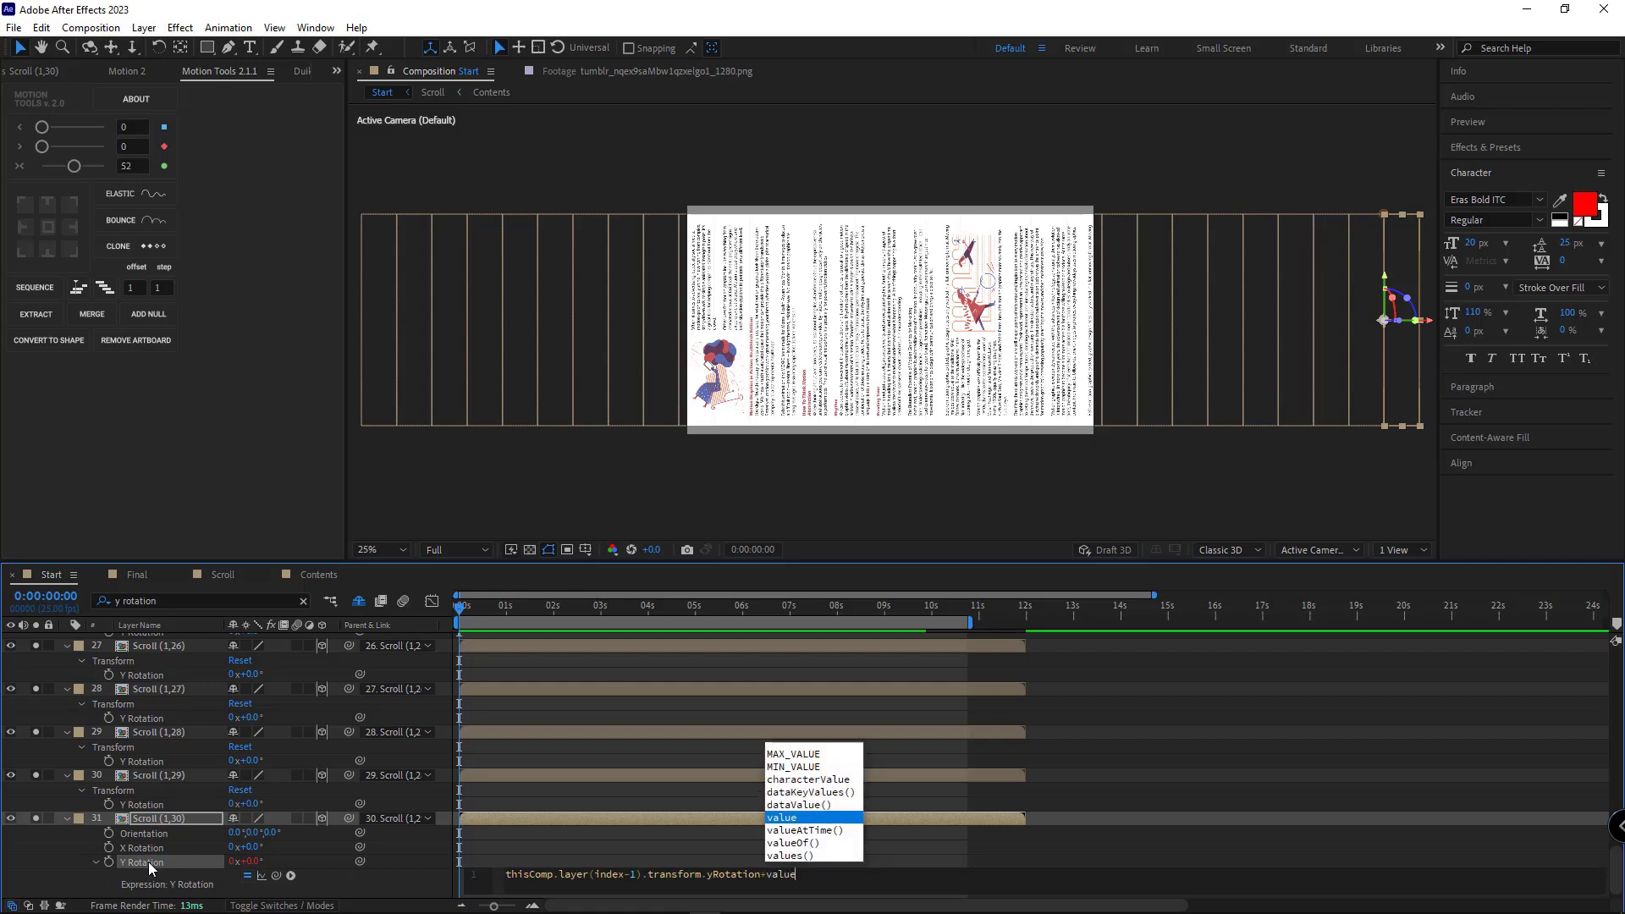
left_click(55, 866)
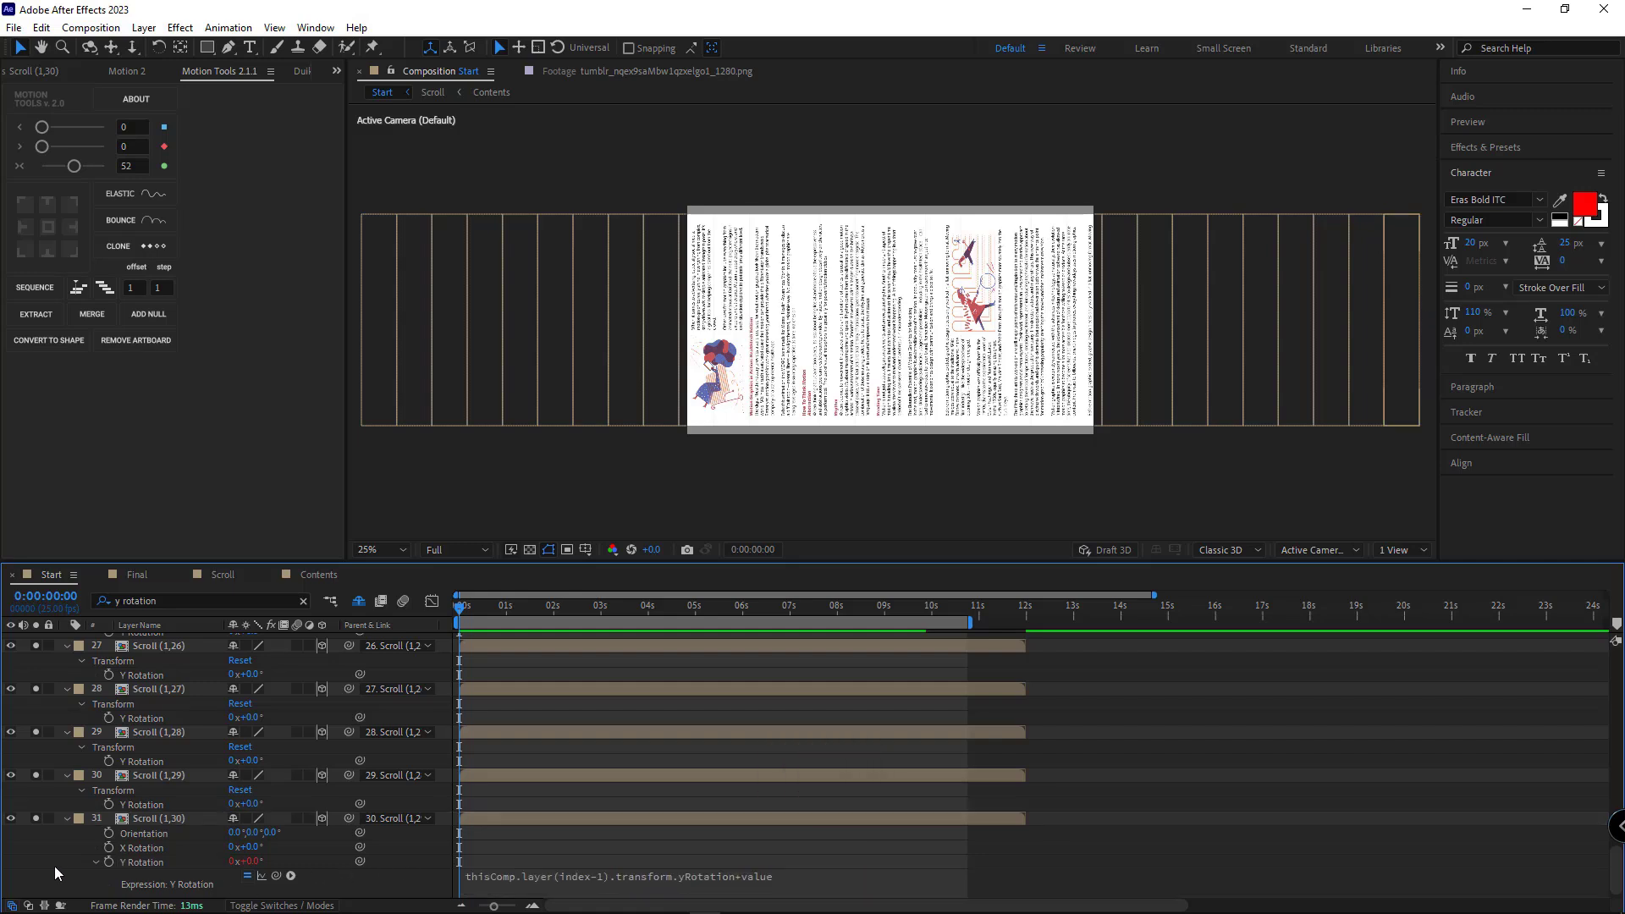
Test changing Scroll (1,30)'s own Y Rotation with the extended expression and undo the change
left_click(140, 863)
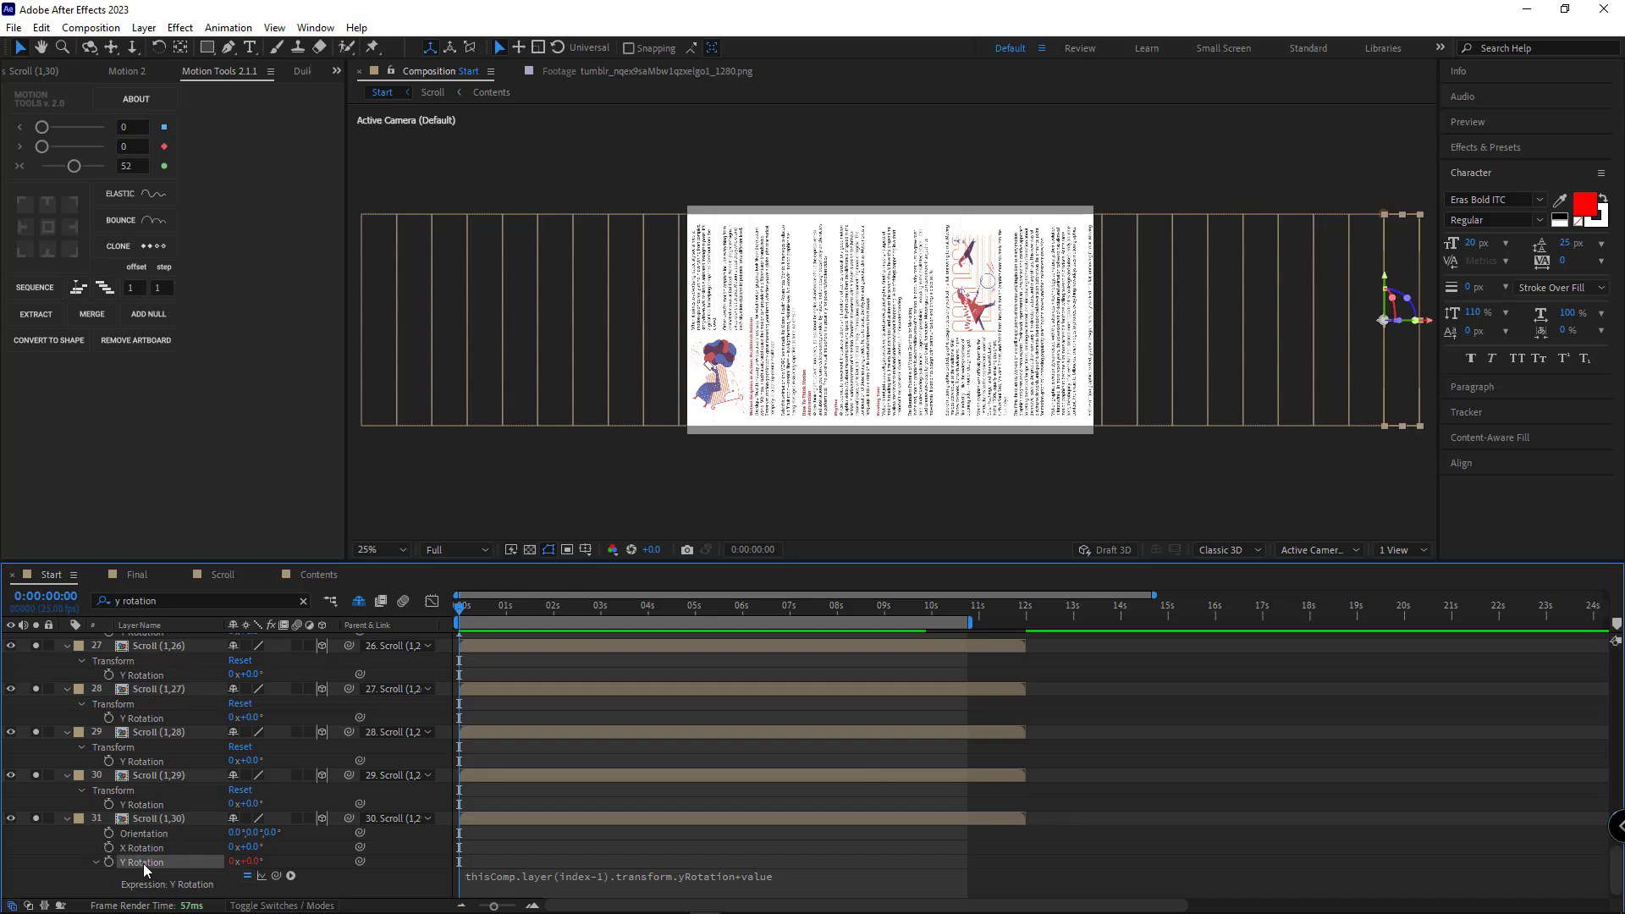
left_click(158, 818)
left_click(139, 802)
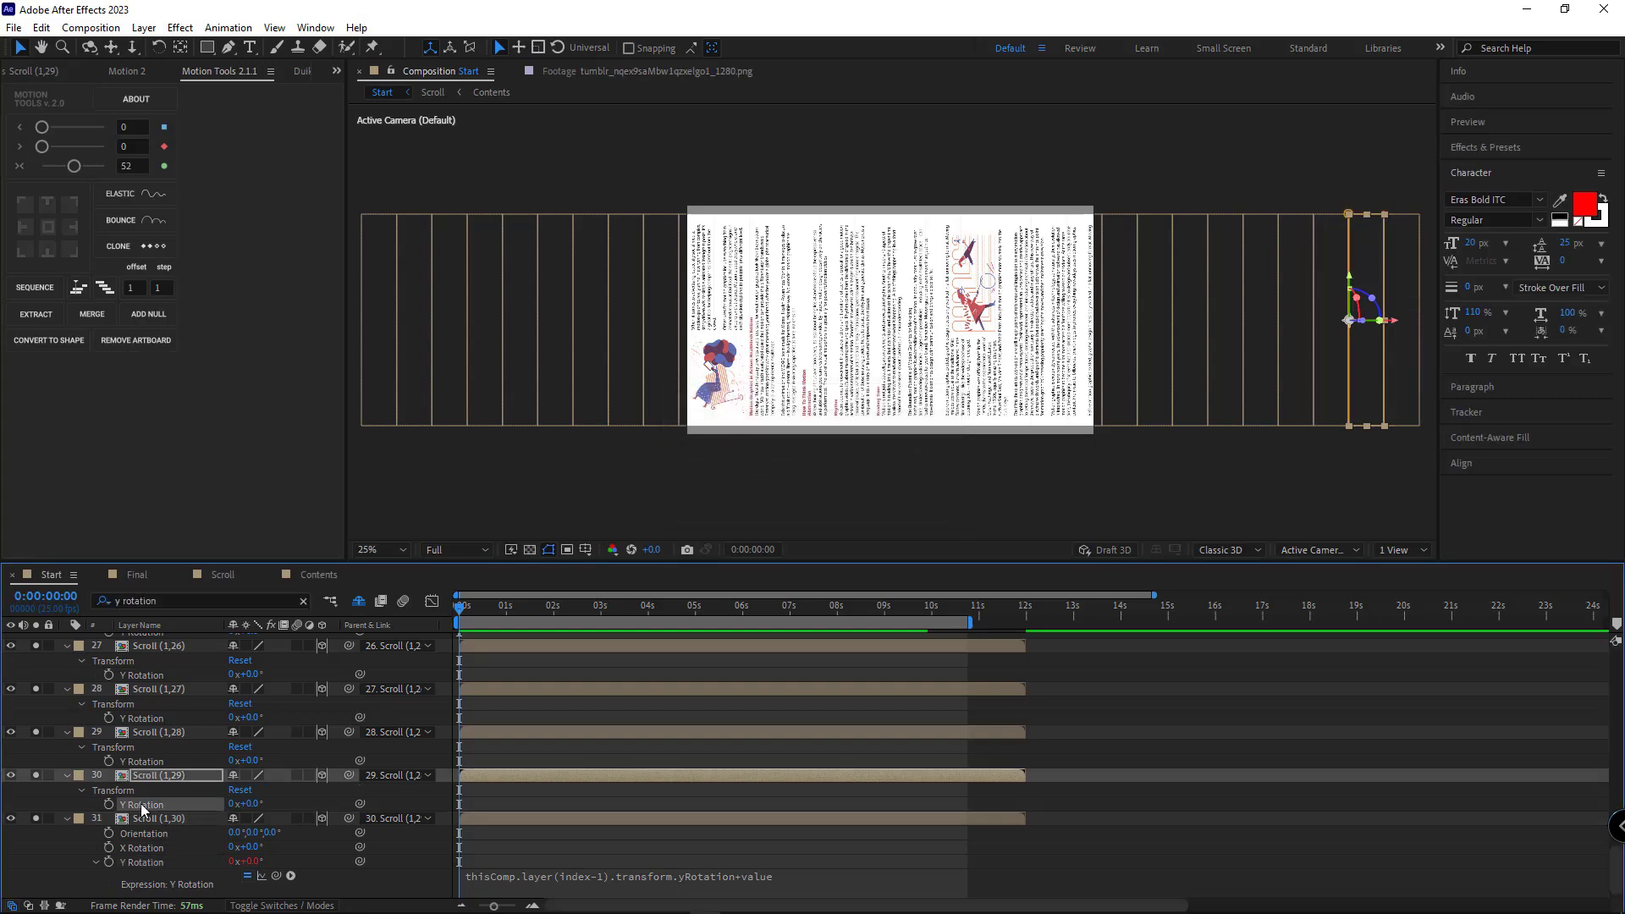
left_click_drag(253, 865, 200, 880)
key("ctrl+z")
Copy only the expression from Scroll (1,30)'s Y Rotation and paste it onto the Y Rotation of Scroll (1,29), (1,28) and (1,27)
left_click(132, 881)
left_click(142, 863)
right_click(143, 865)
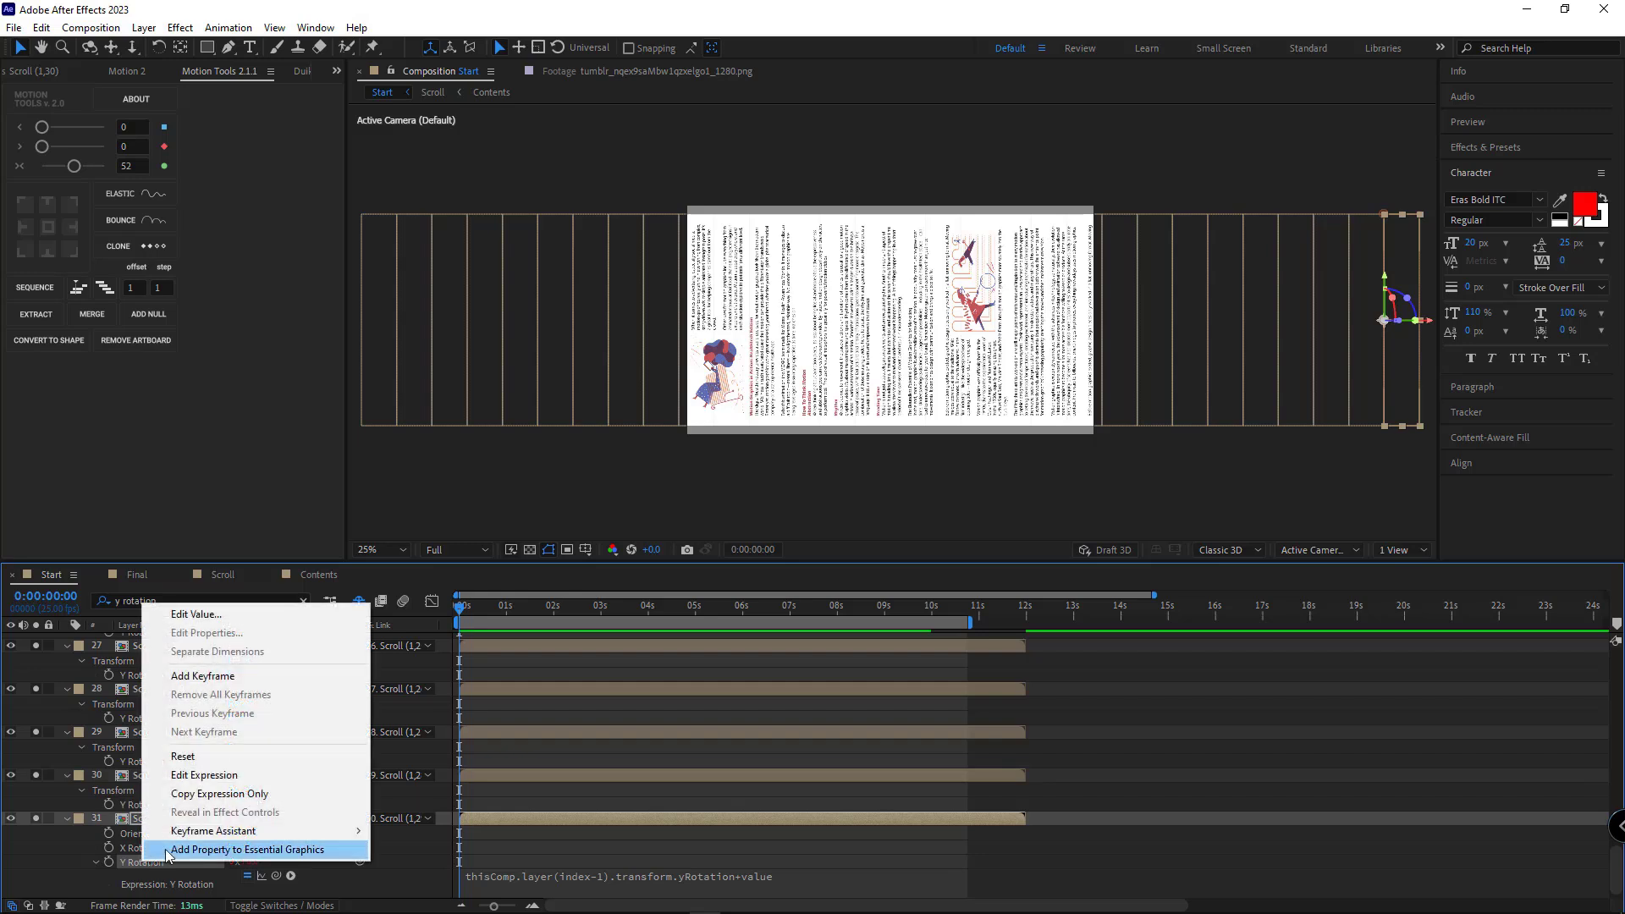
left_click(209, 793)
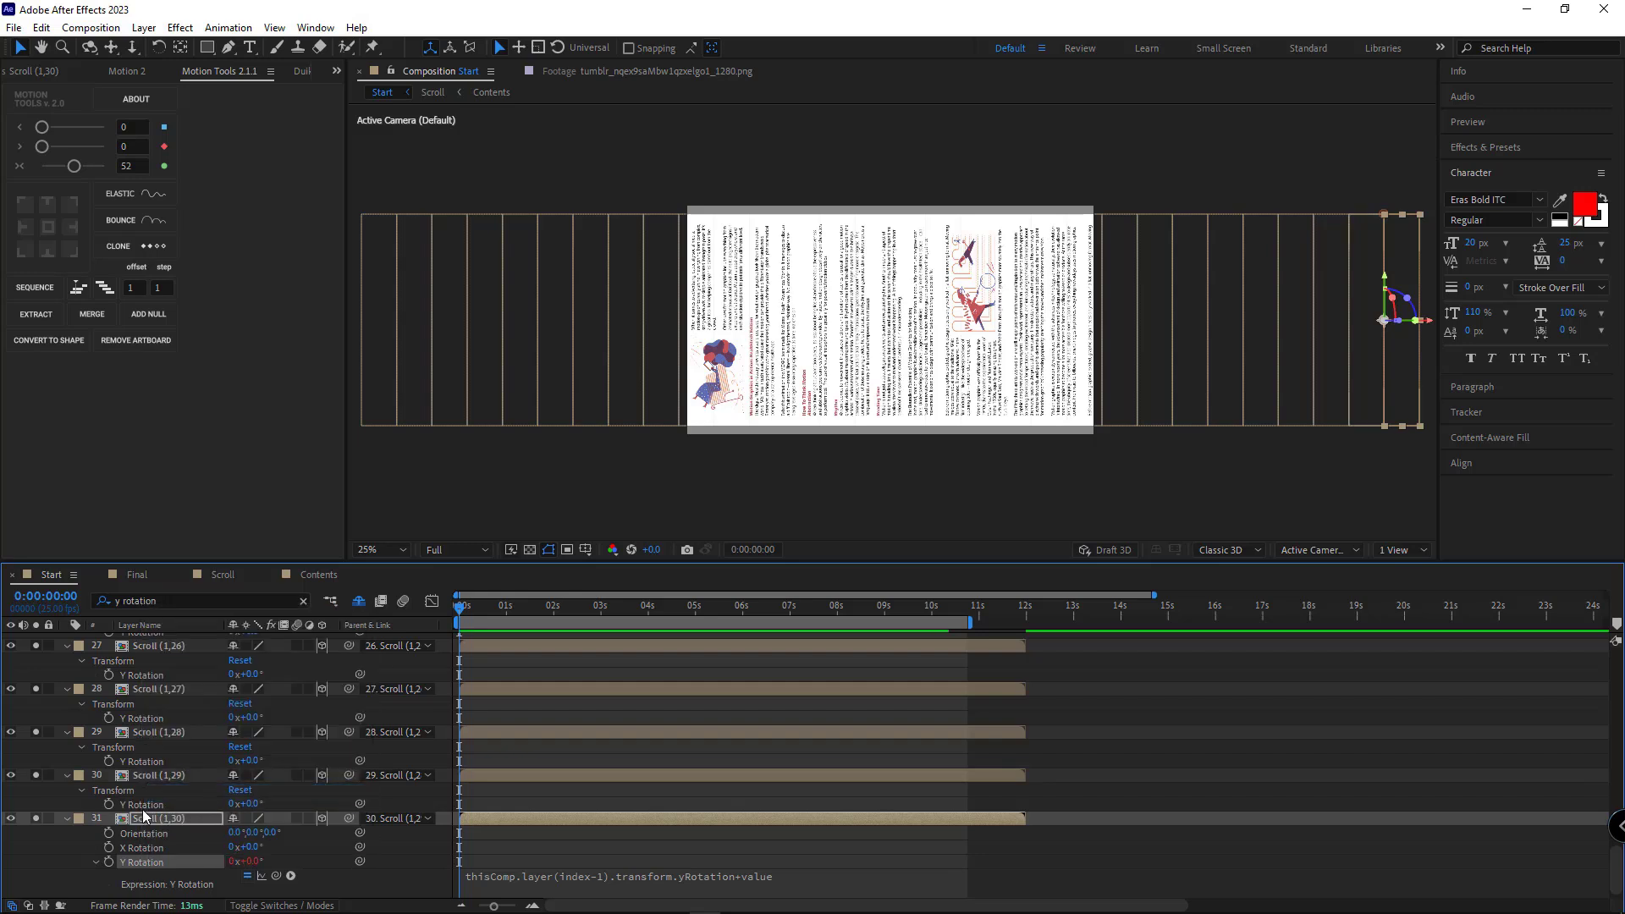
left_click(143, 806)
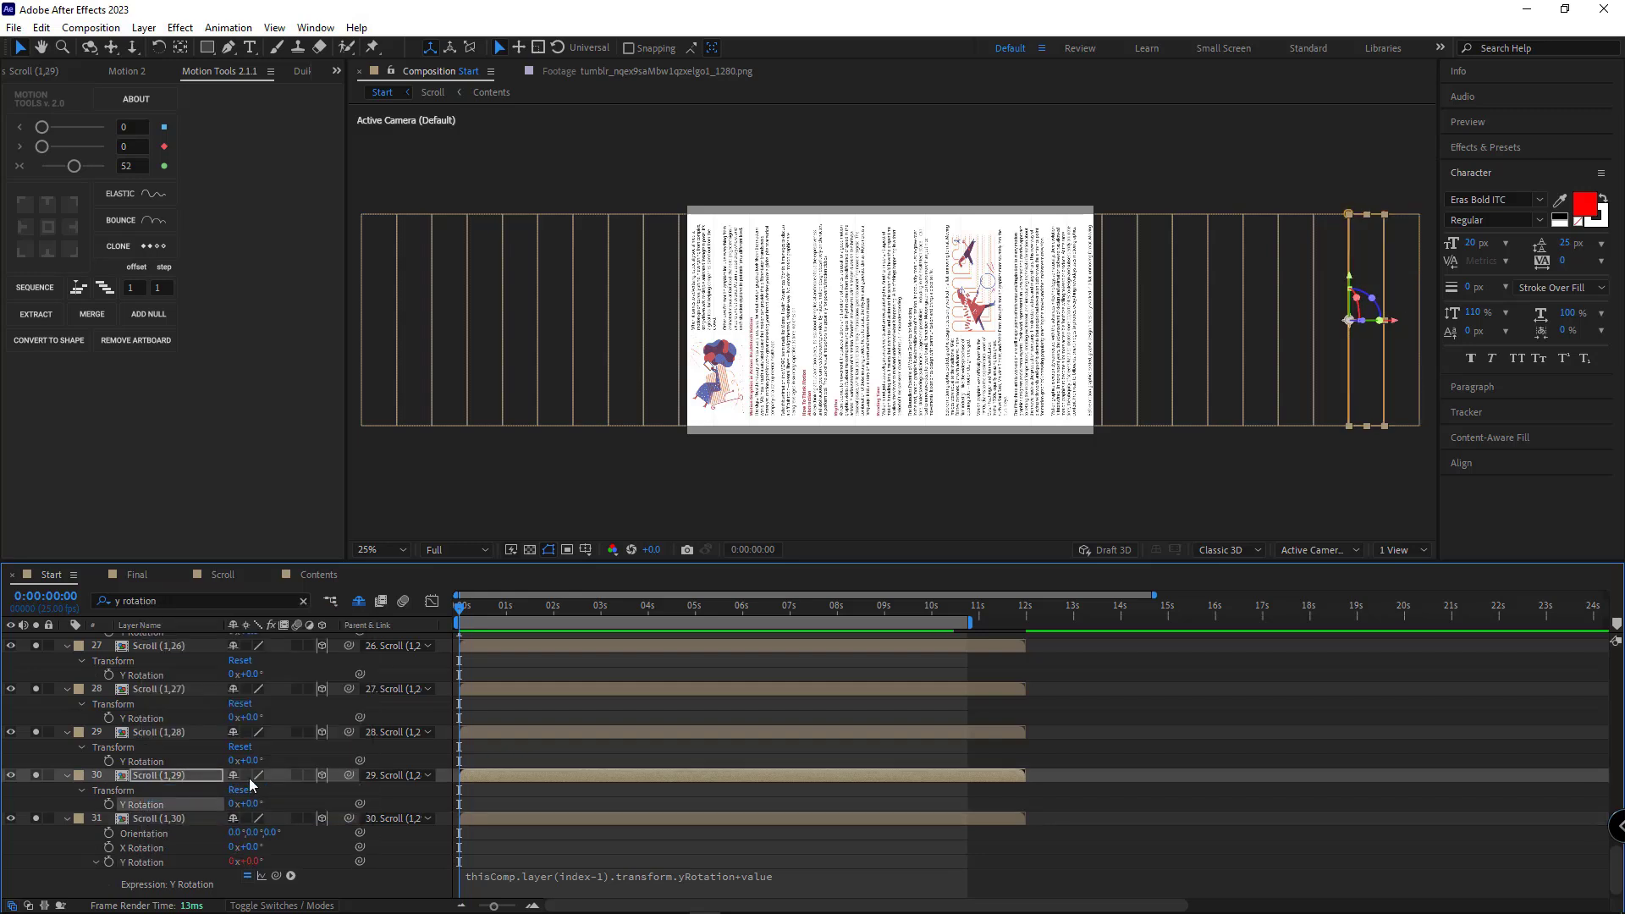
key("ctrl+v")
left_click(144, 761)
key("ctrl+v")
left_click(148, 718)
key("ctrl+v")
Test the pasted expressions by changing the Y Rotation of Scroll (1,26), and undo the change
scroll(291, 719, "up", 1)
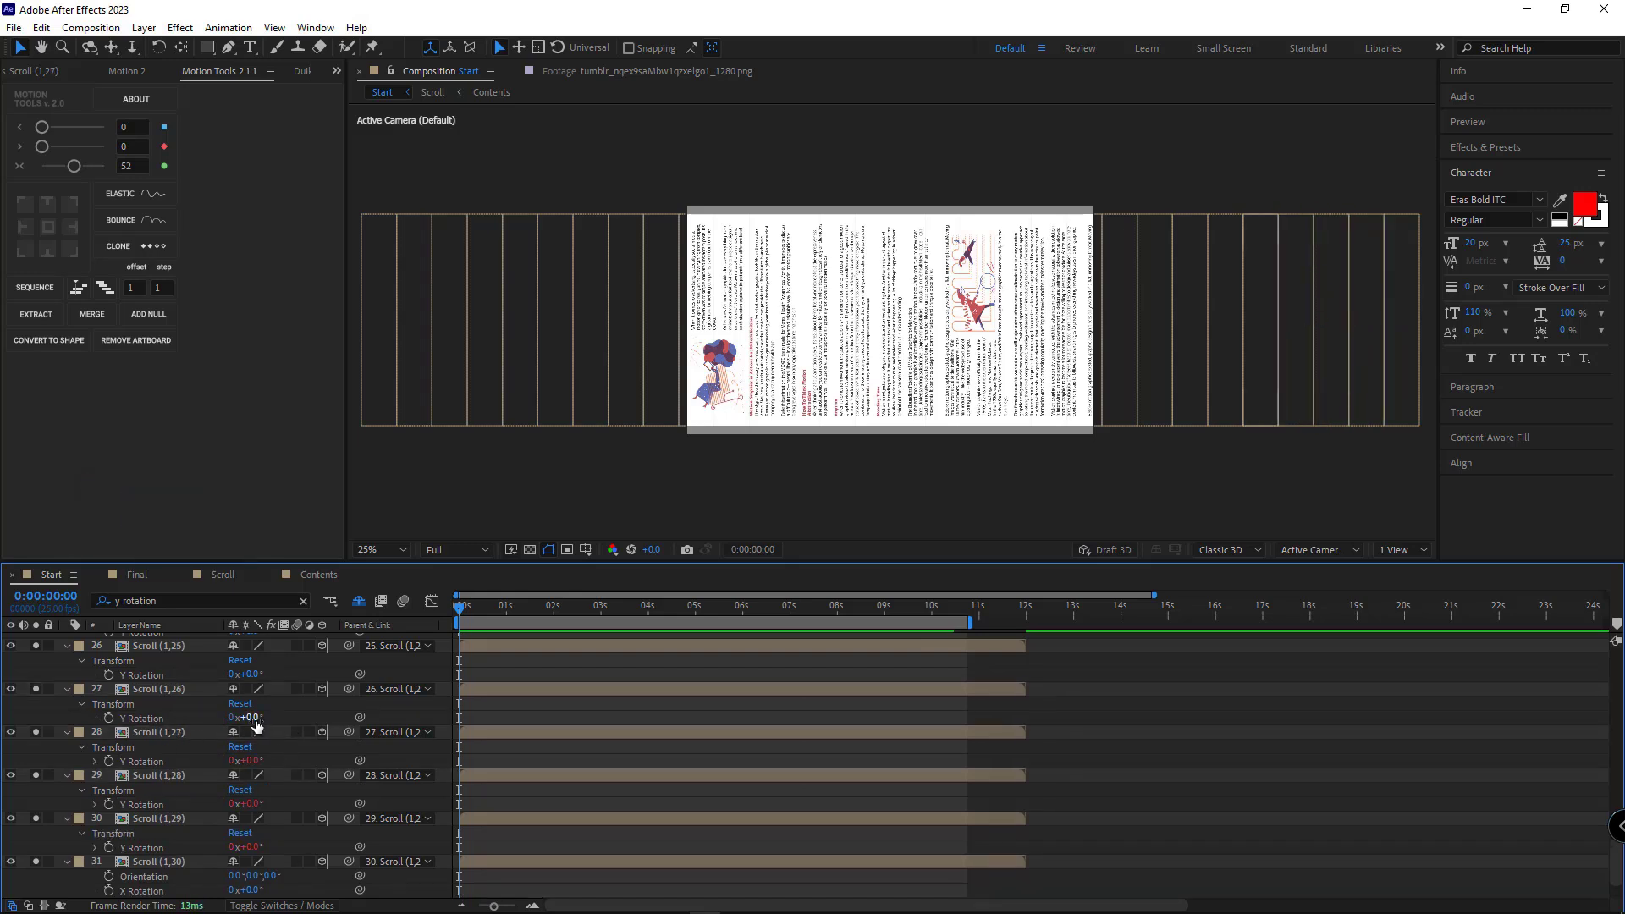
mouse_move(258, 717)
left_mouse_down()
mouse_move(243, 726)
mouse_move(276, 733)
mouse_move(258, 741)
left_mouse_up()
key("ctrl+z")
Paste the copied expression onto the Y Rotation of every remaining strip from Scroll (1,26) through Scroll (1,2)
scroll(303, 784, "up", 1)
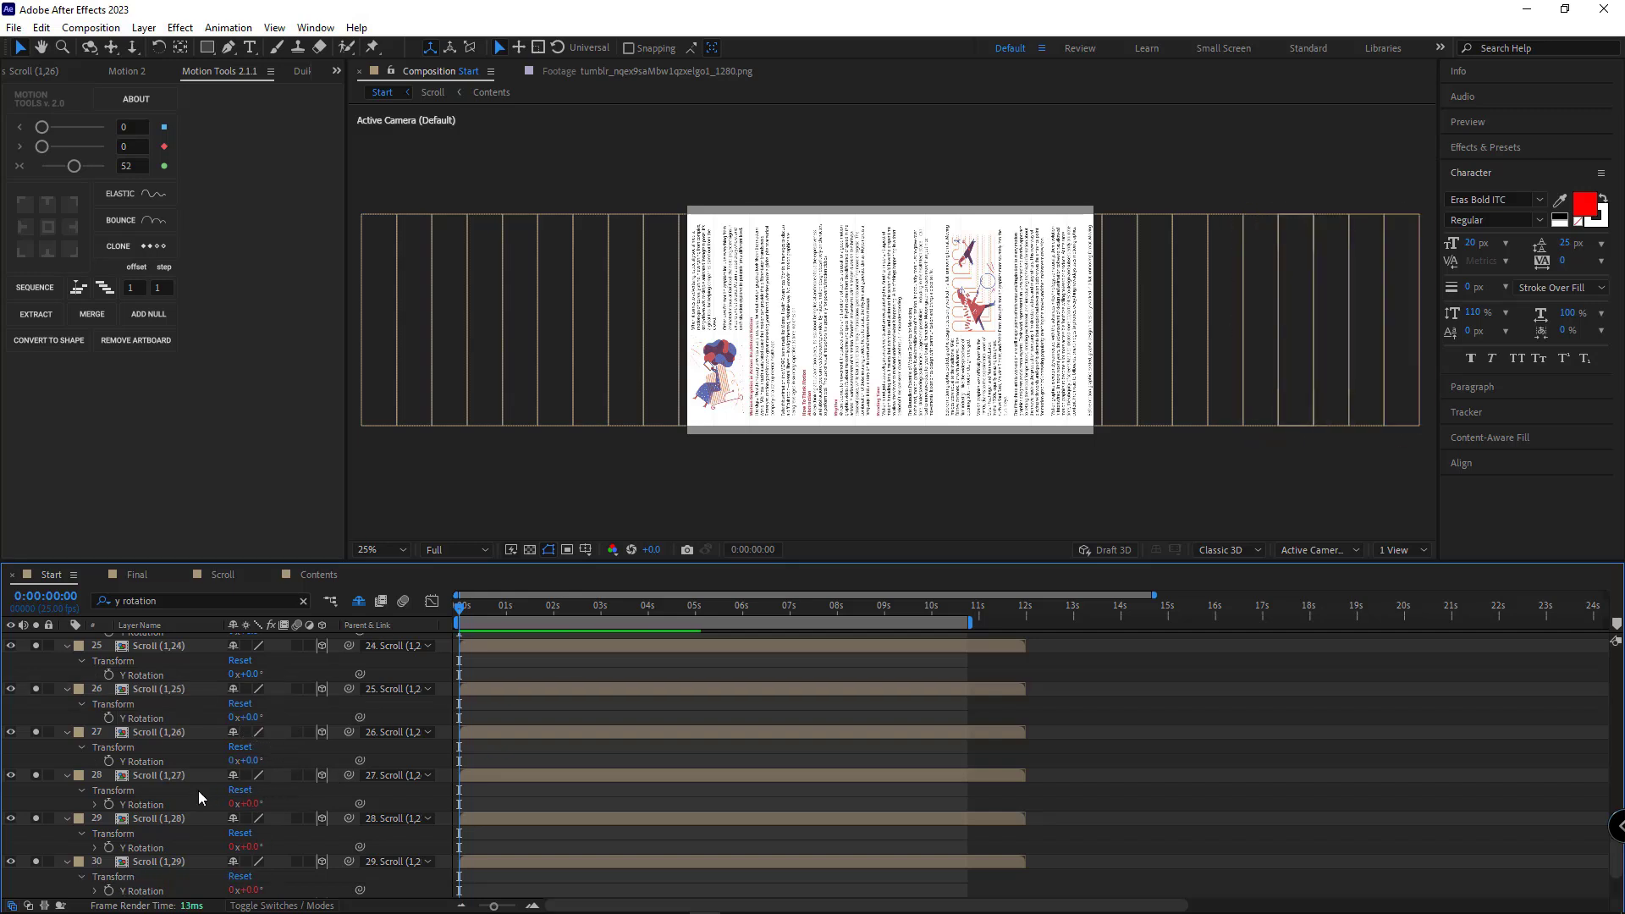
left_click(143, 764)
key("ctrl+v")
left_click(160, 723)
key("ctrl+v")
scroll(159, 744, "up", 2)
left_click(159, 759)
key("ctrl+v")
left_click(165, 718)
key("ctrl+v")
key("ctrl+v")
scroll(154, 721, "up", 2)
left_click(154, 719)
key("ctrl+v")
scroll(166, 743, "up", 2)
left_click(156, 760)
key("ctrl+v")
left_click(161, 718)
key("ctrl+v")
scroll(161, 719, "up", 3)
left_click(165, 761)
key("ctrl+v")
left_click(159, 718)
key("ctrl+v")
scroll(157, 727, "up", 2)
left_click(149, 763)
key("ctrl+v")
left_click(160, 675)
key("ctrl+v")
scroll(170, 755, "up", 3)
left_click(165, 760)
key("ctrl+v")
left_click(162, 717)
key("ctrl+v")
scroll(161, 755, "up", 3)
left_click(173, 761)
key("ctrl+v")
left_click(160, 718)
key("ctrl+v")
left_click(146, 675)
key("ctrl+v")
scroll(169, 728, "up", 3)
key("ctrl+v")
left_click(157, 675)
key("ctrl+v")
scroll(156, 745, "up", 3)
left_click(152, 752)
key("ctrl+v")
left_click(161, 711)
key("ctrl+v")
left_click(61, 676)
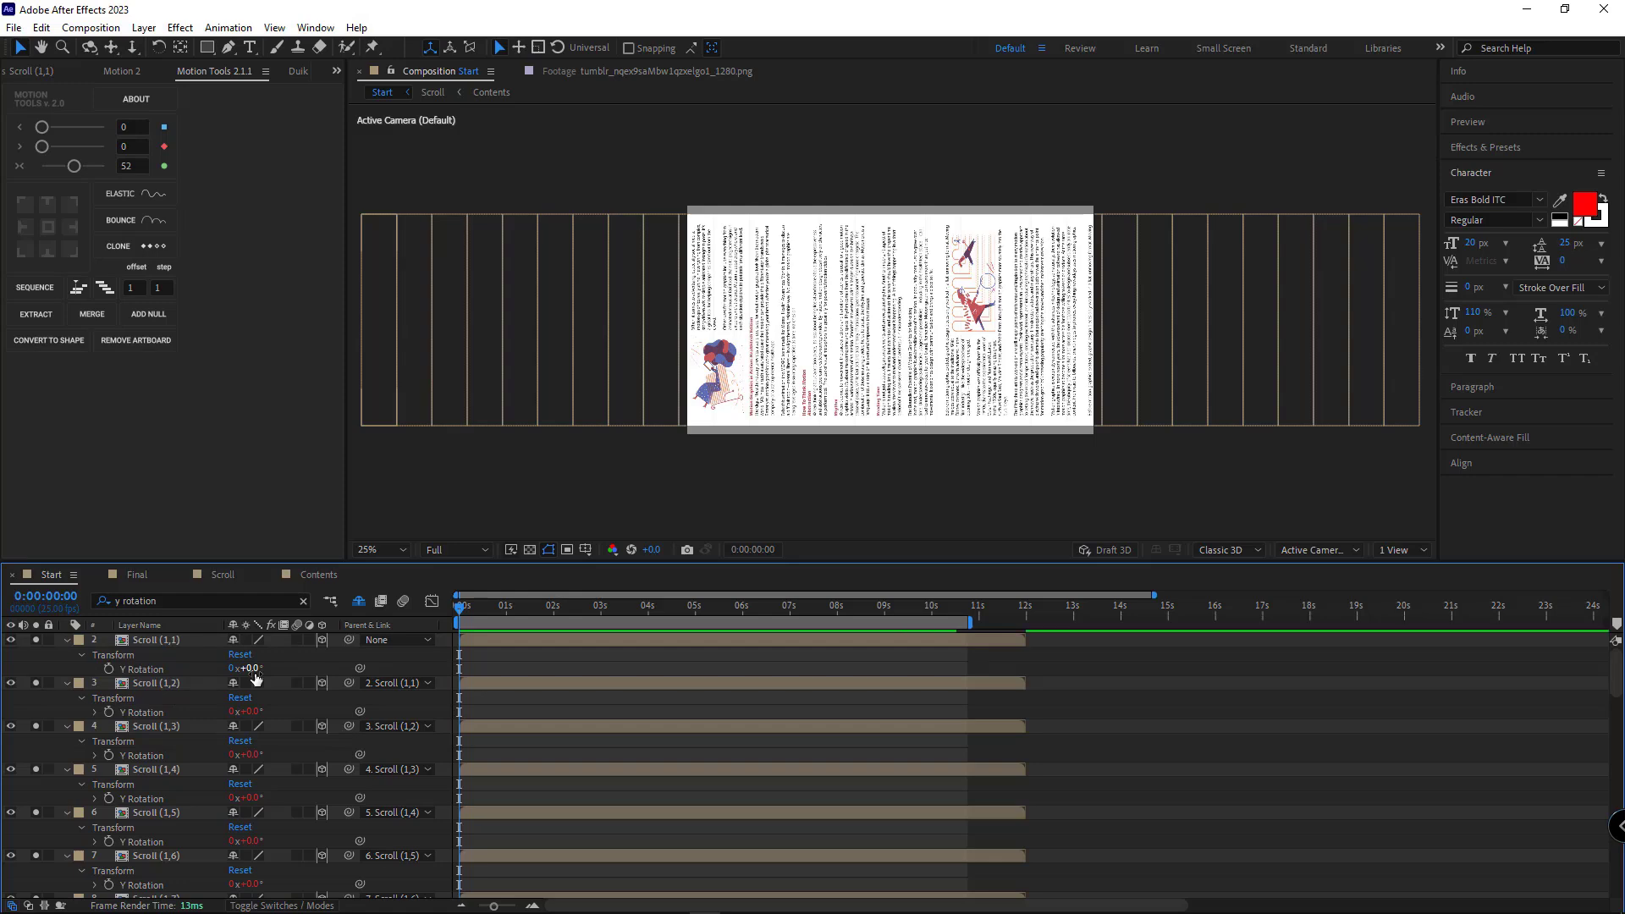
Test the bend of the whole chain by changing Scroll (1,1)'s Y Rotation, and return it to 0°
left_click_drag(256, 677, 771, 432)
key("comma")
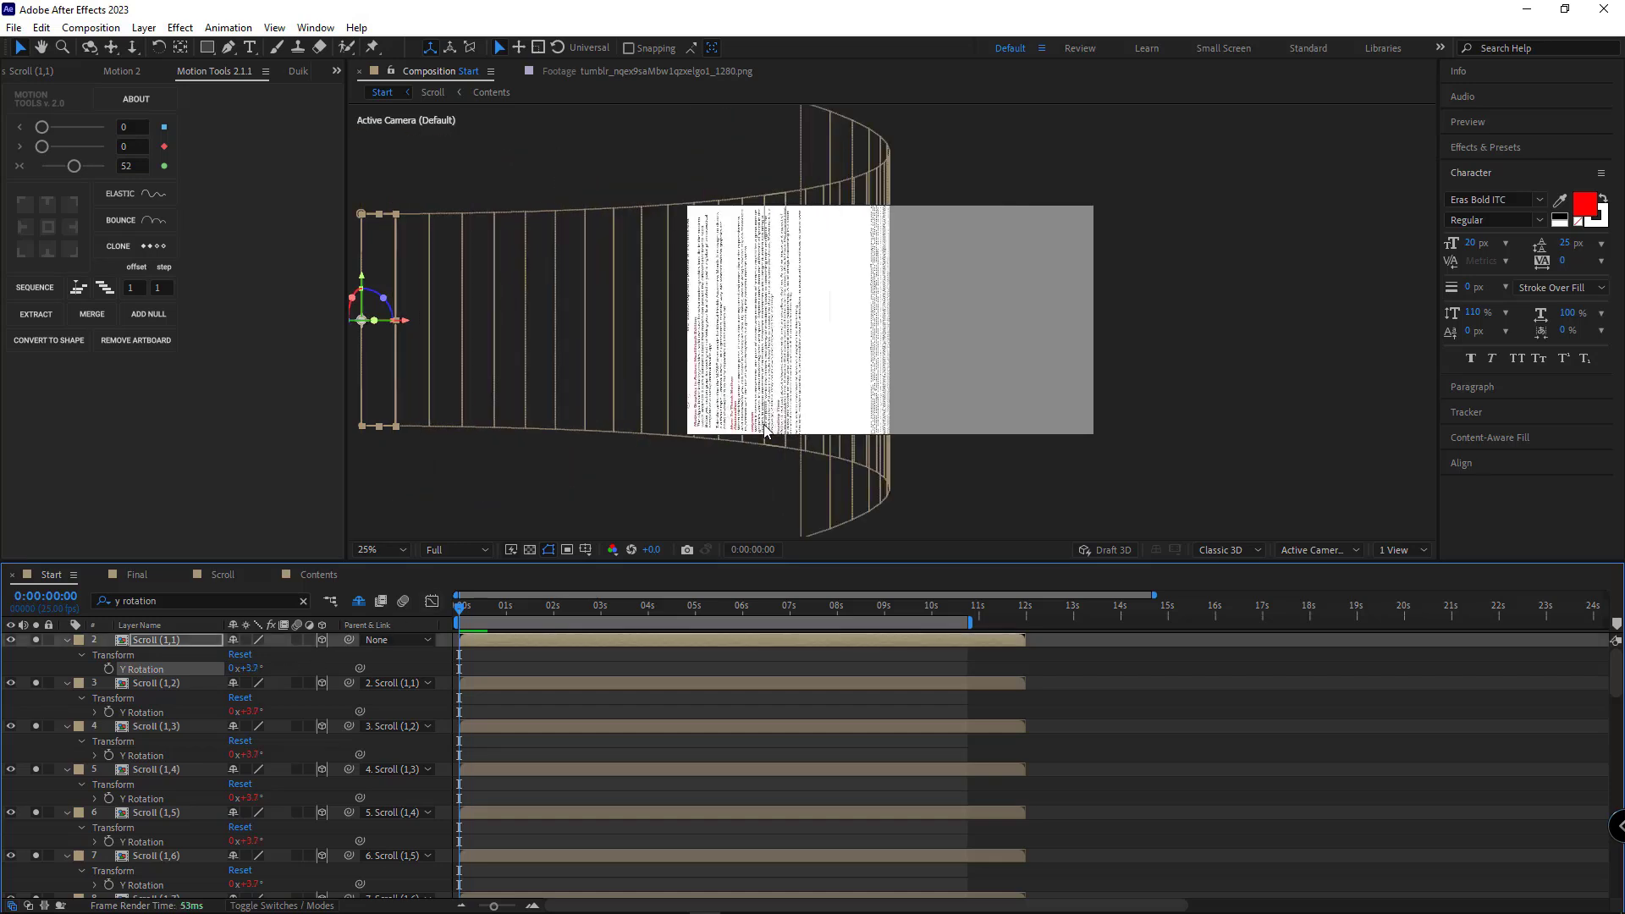
mouse_move(245, 669)
left_mouse_down()
mouse_move(302, 662)
mouse_move(186, 671)
mouse_move(299, 666)
mouse_move(227, 669)
left_mouse_up()
left_click(258, 667)
type("0")
key("Return")
Test bending the chain from the middle by changing Scroll (1,7)'s Y Rotation, and undo the change
scroll(307, 714, "down", 3)
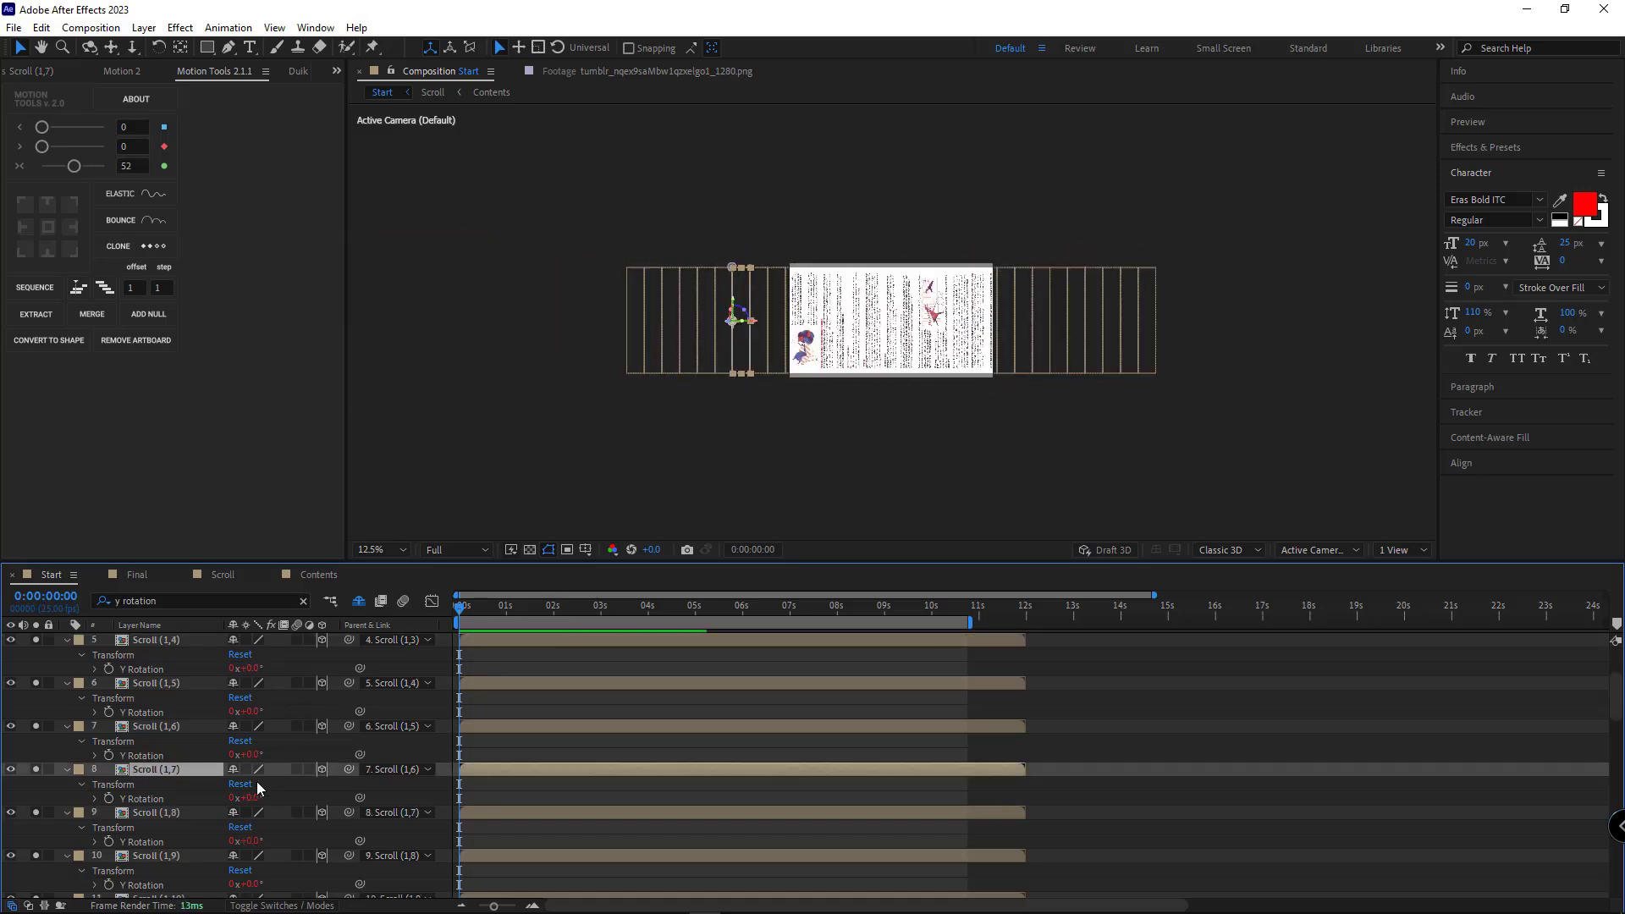
left_click_drag(247, 797, 206, 795)
key("ctrl+z")
Collapse the expanded properties of all Scroll layers in the timeline
scroll(284, 811, "up", 3)
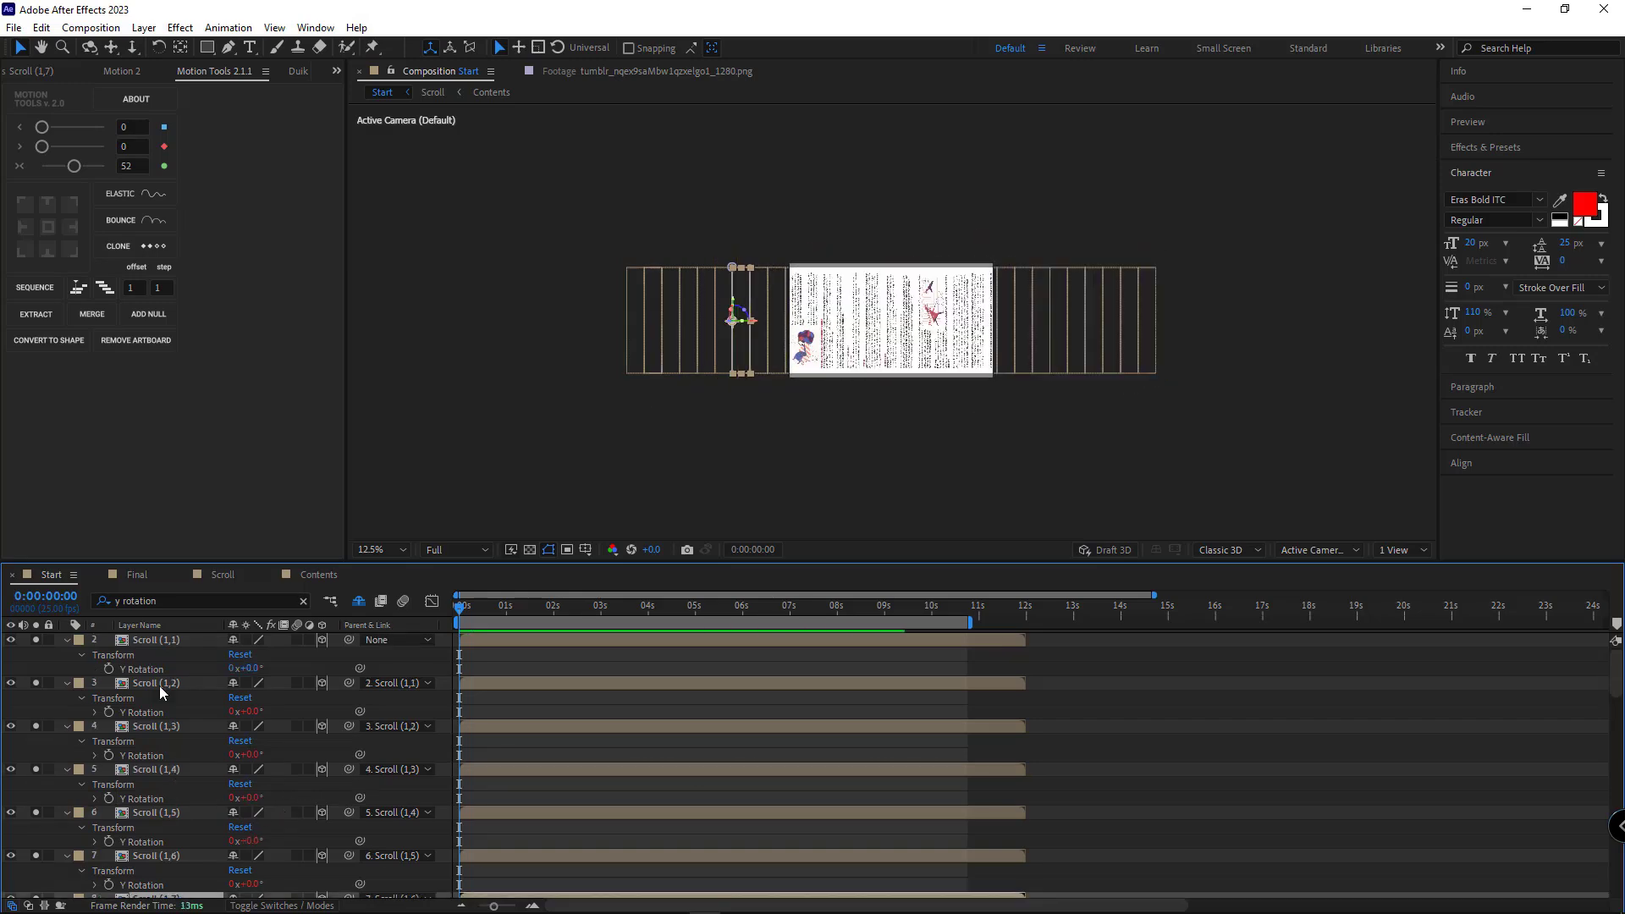
left_click(150, 639)
key("ctrl+a")
left_click(67, 640)
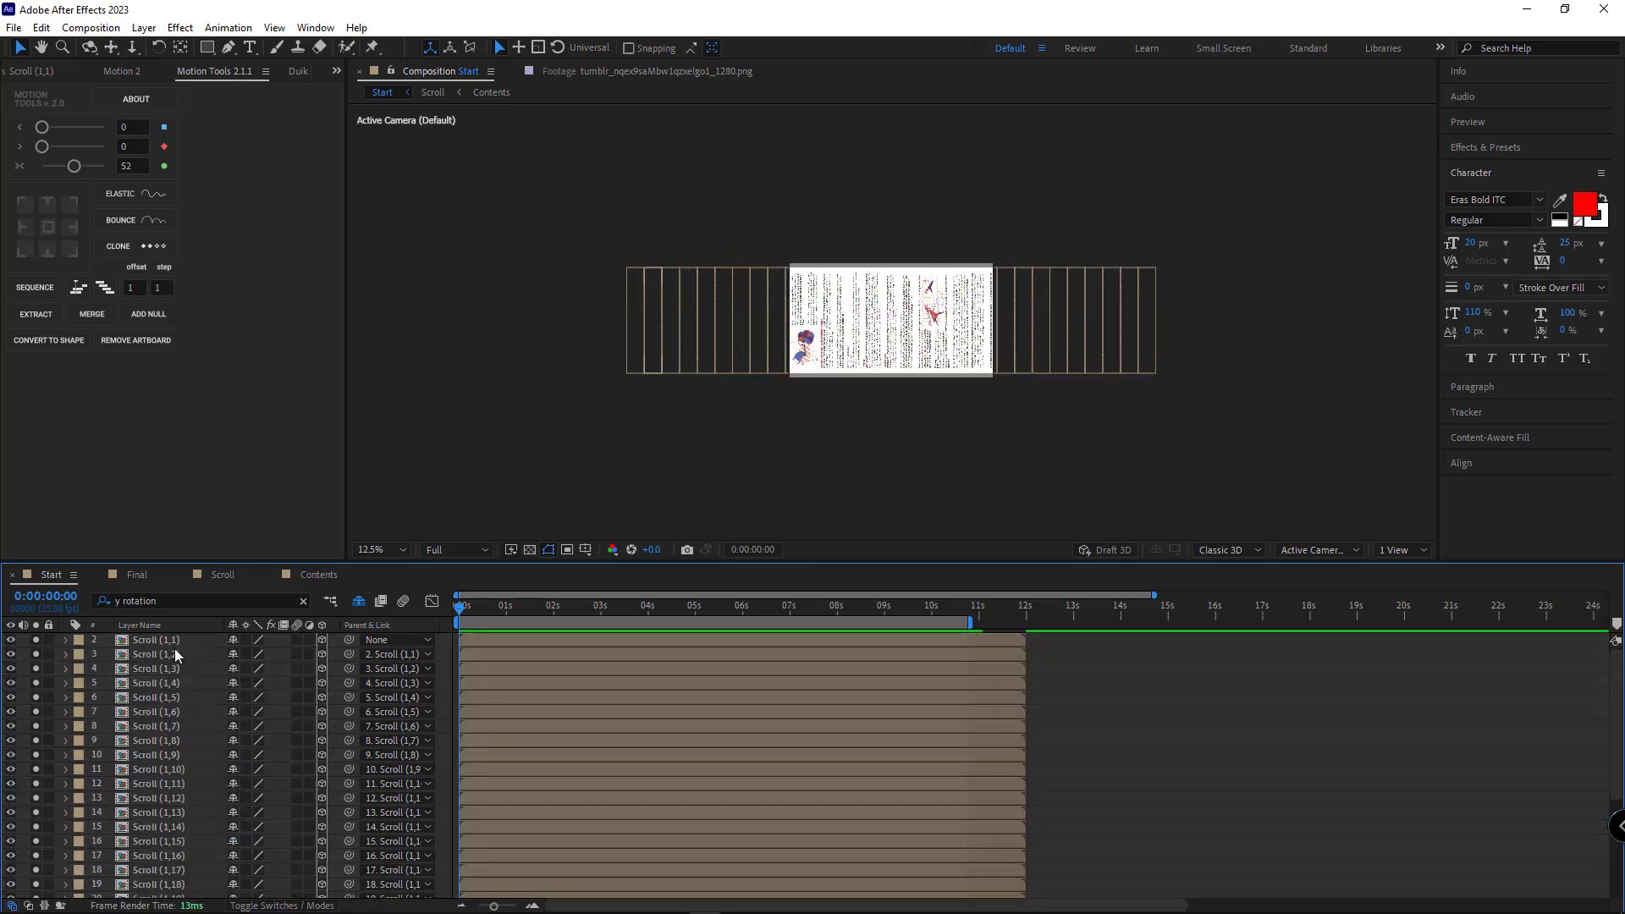
Turn off solo for all the Scroll layers so the character scene shows again, and clear the selection
left_click(176, 654)
key("ctrl+a")
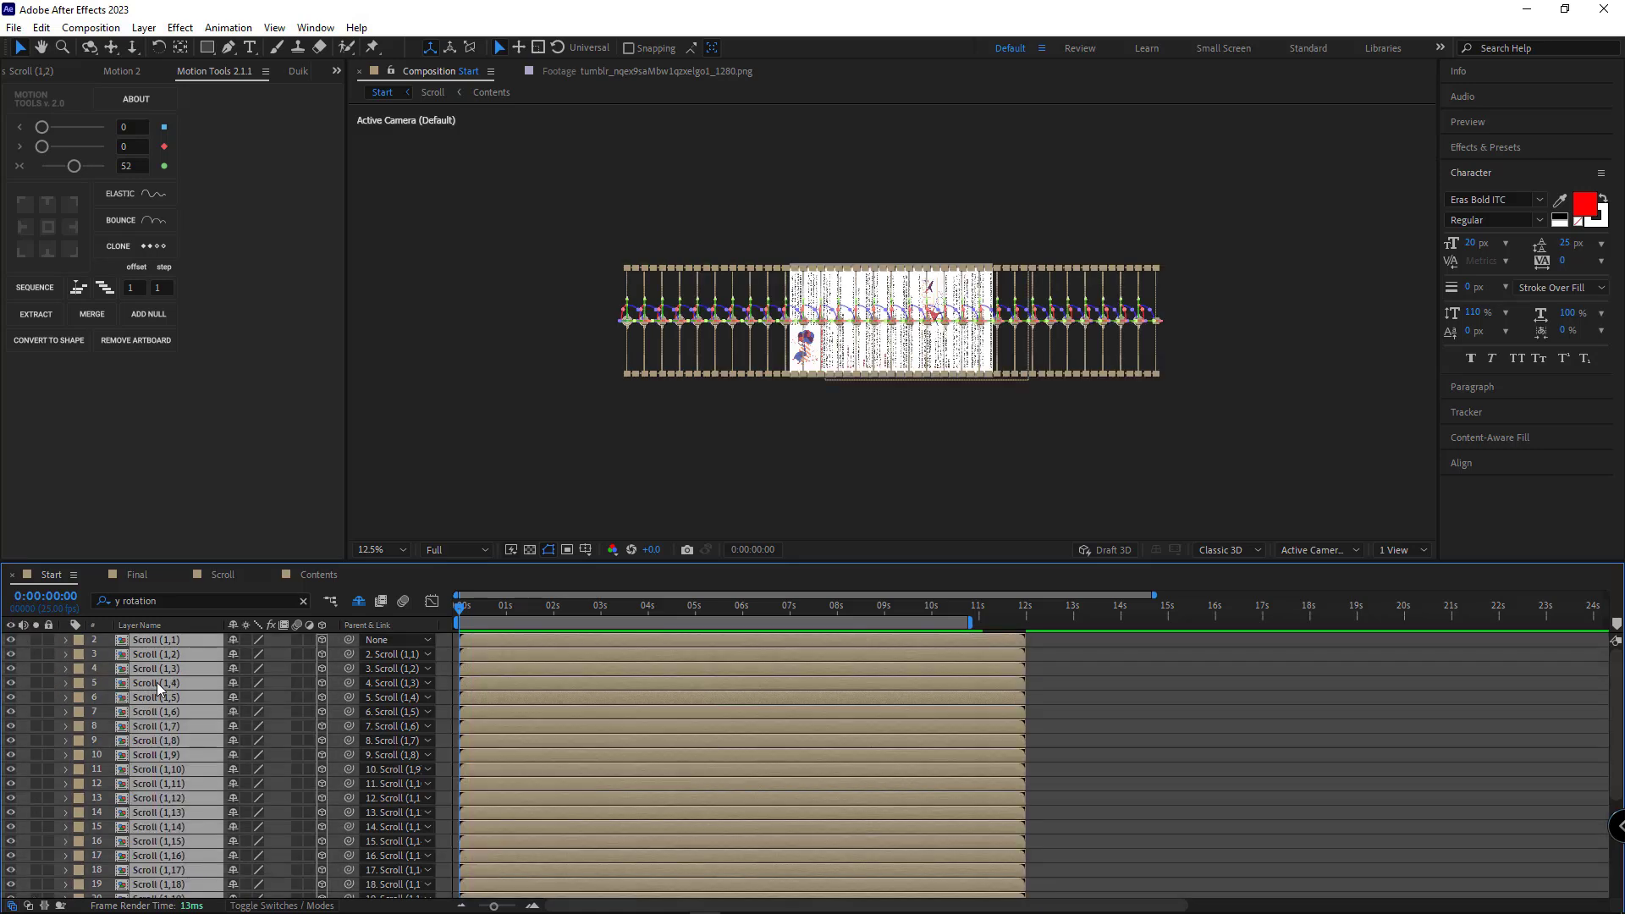
key("period")
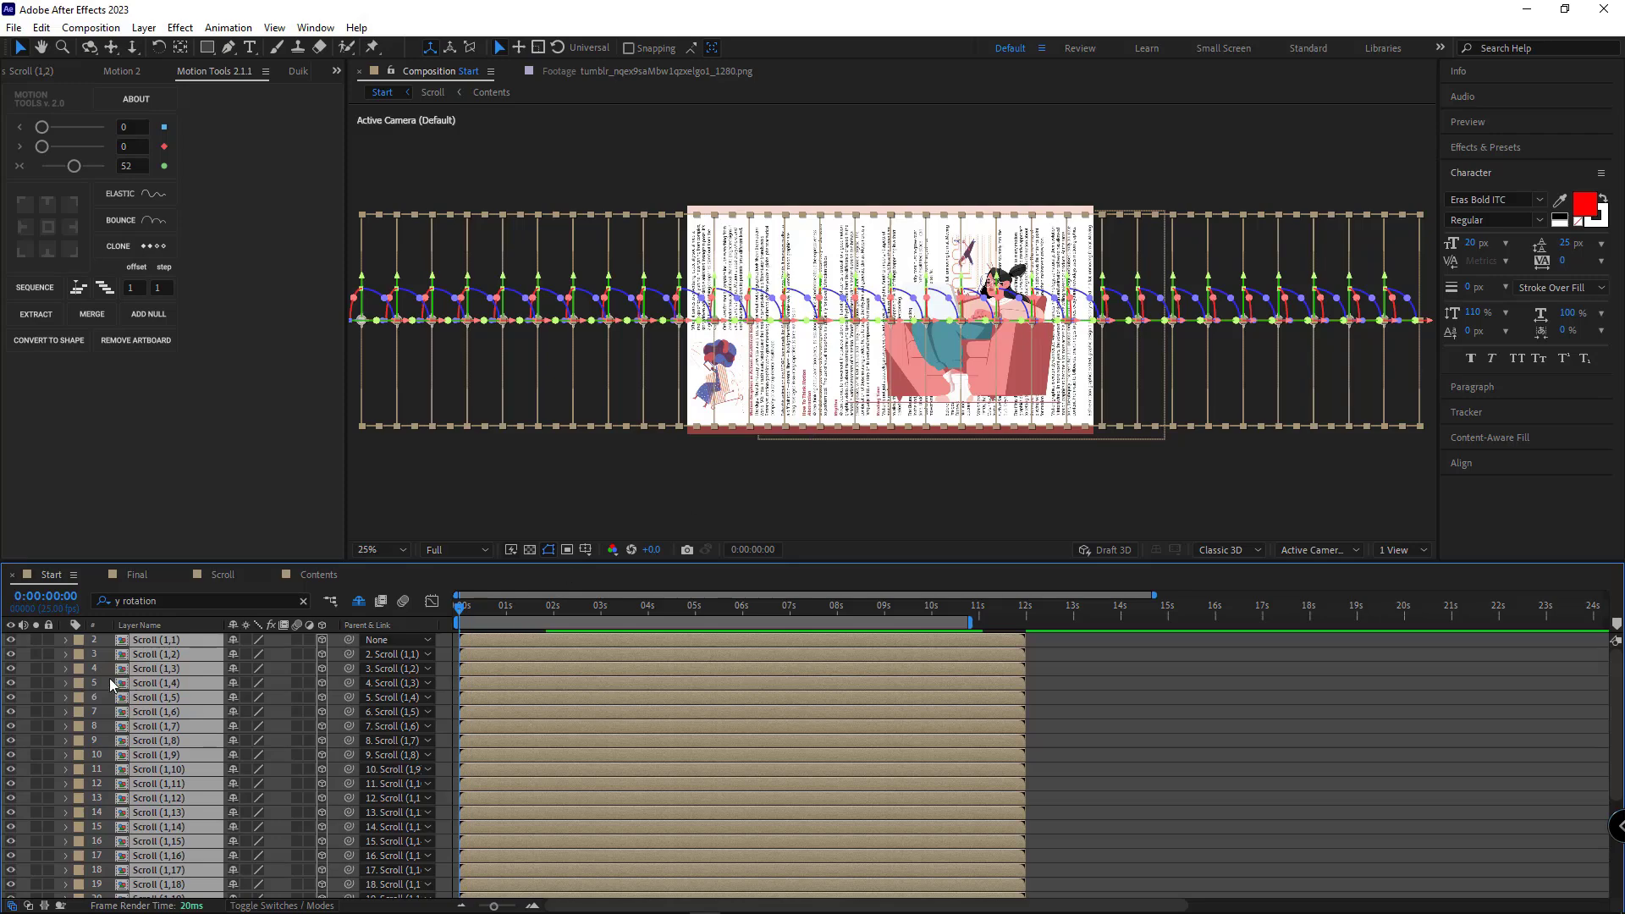
key("ctrl+shift+a")
Set the Scale of the first strip, Scroll (1,1), to 45%
left_click(136, 642)
key("s")
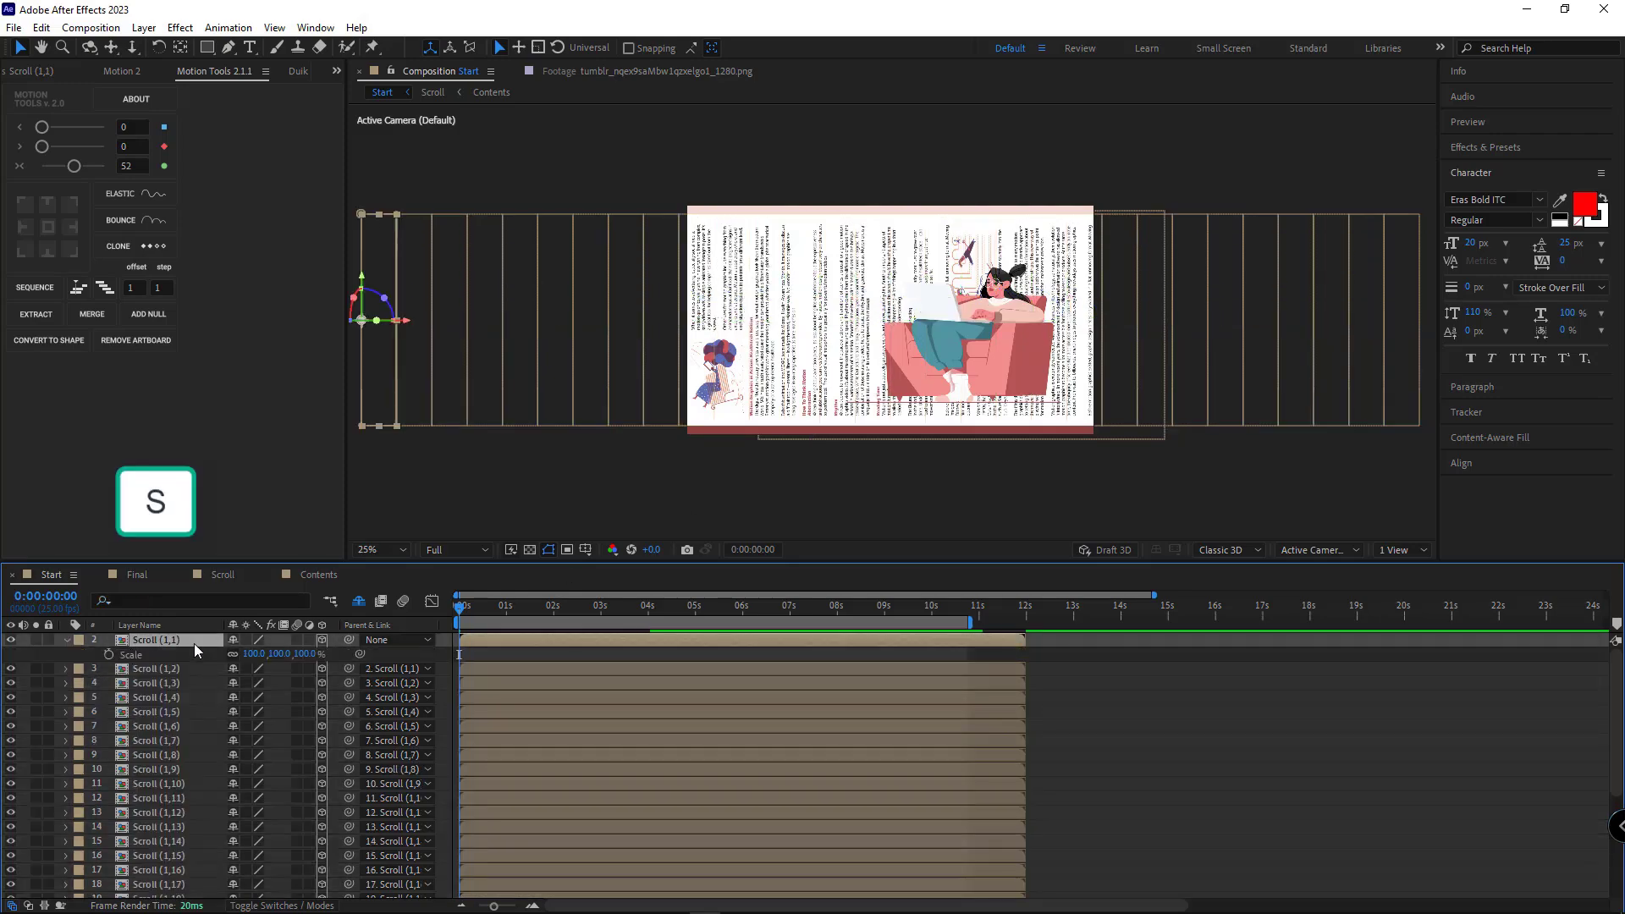
left_click(253, 655)
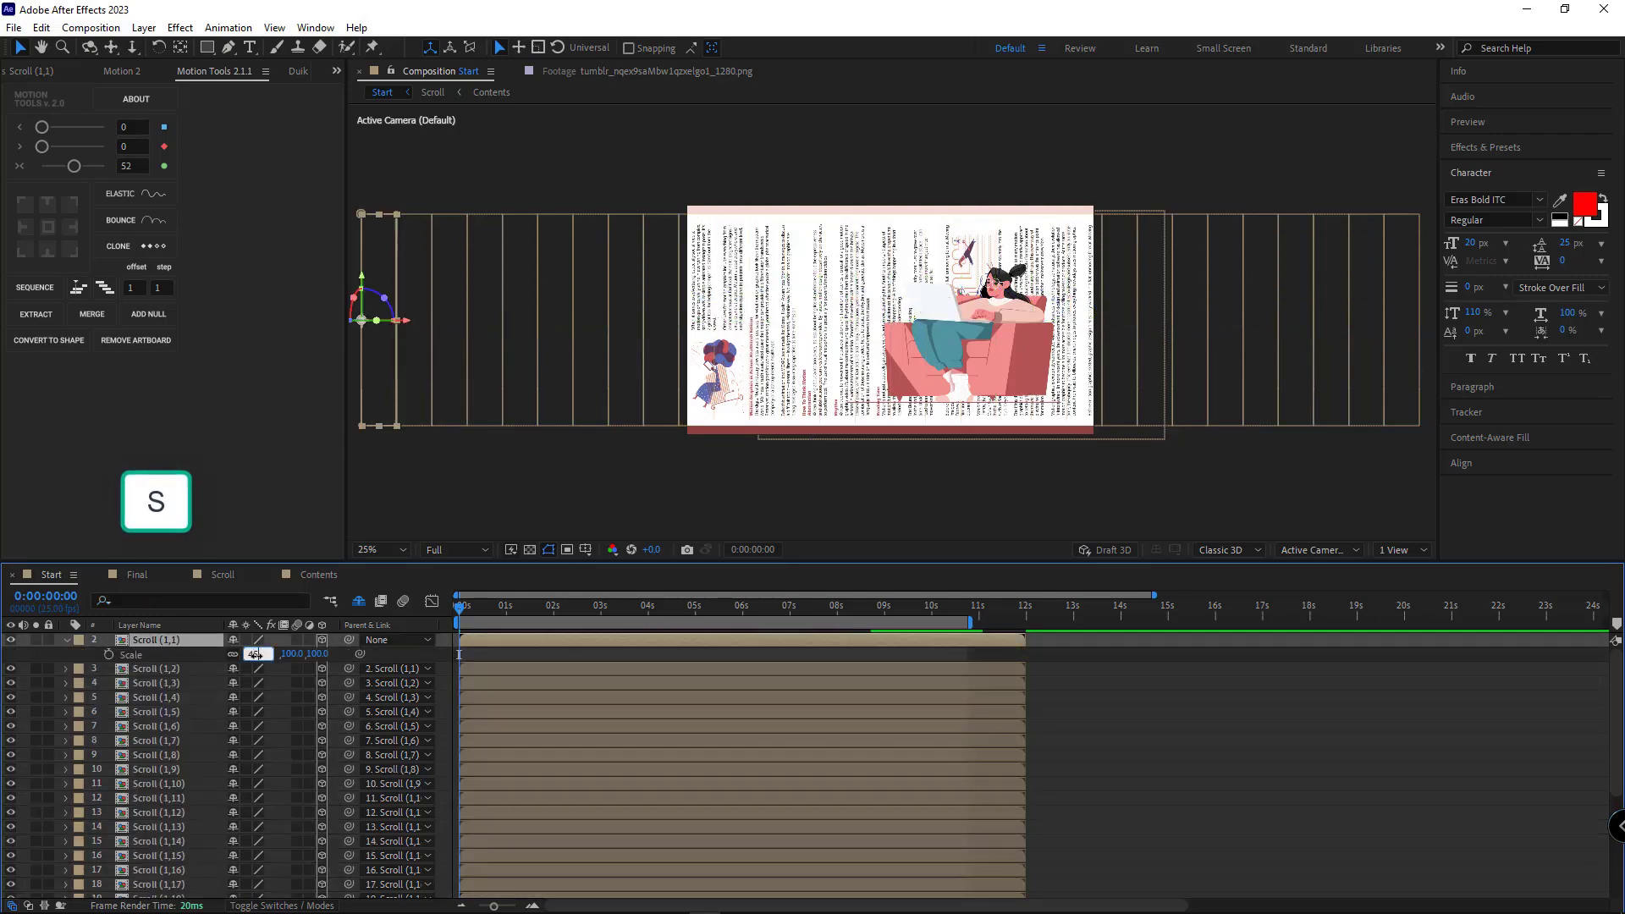
type("45")
key("Return")
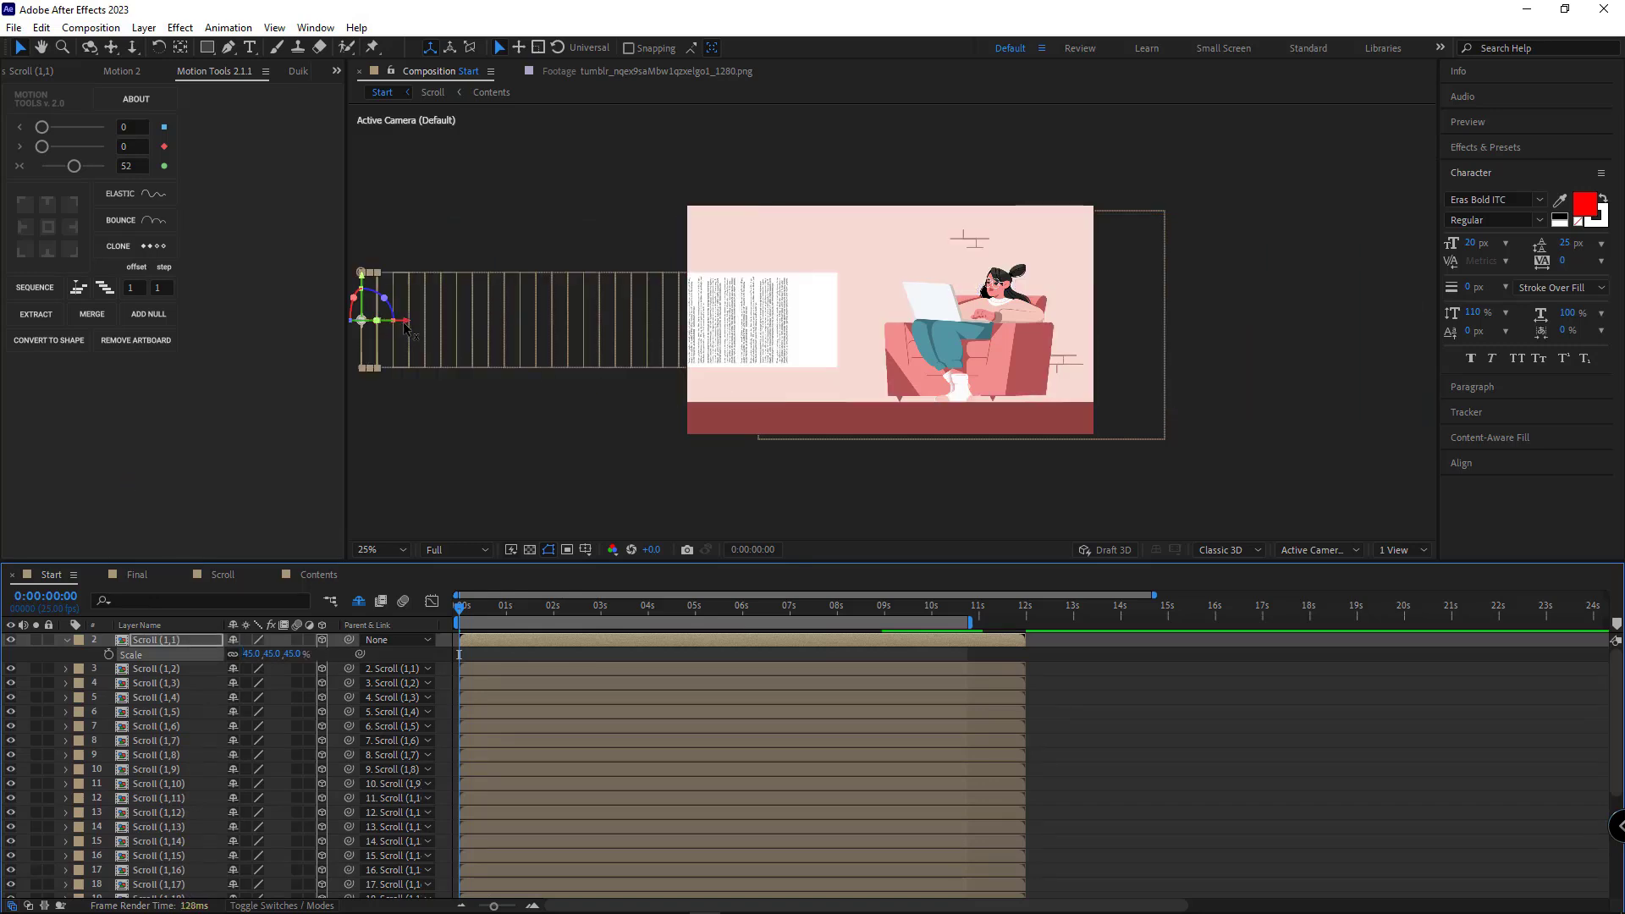
Move Scroll (1,1) to the top of the laptop screen and turn its Z orientation to about 271.8°
left_click_drag(406, 331, 947, 337)
scroll(948, 337, "up", 2)
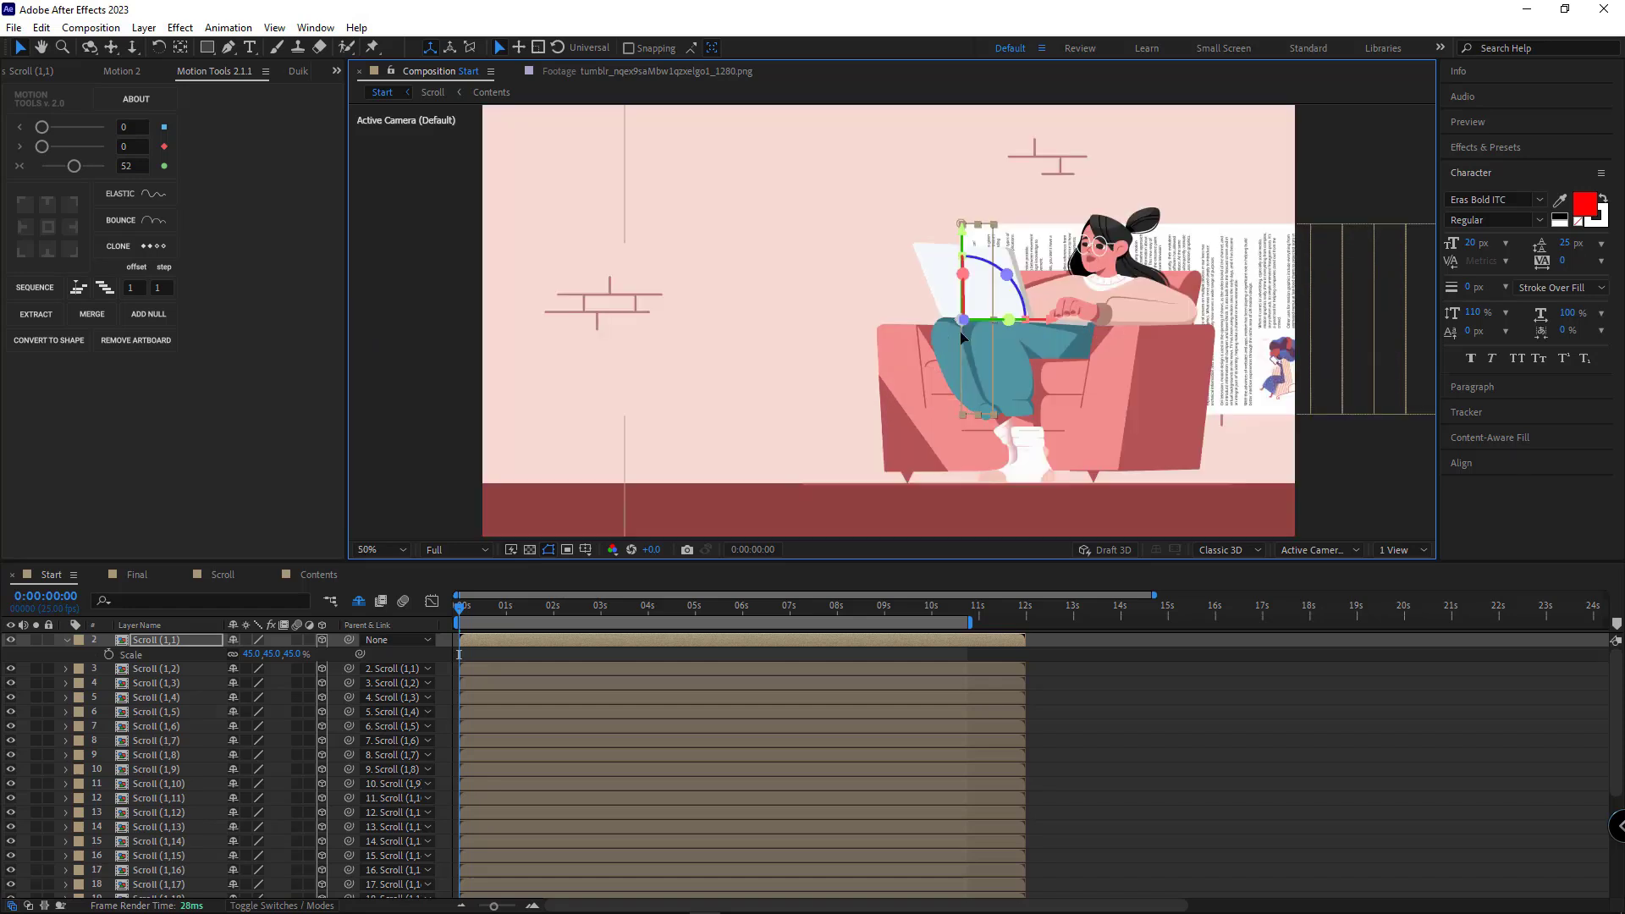
left_click_drag(963, 238, 918, 204)
Tilt Scroll (1,1) in perspective to match the laptop by setting its Orientation to about 28.9°, 30.6°, 257.7°
left_click(161, 641)
key("r")
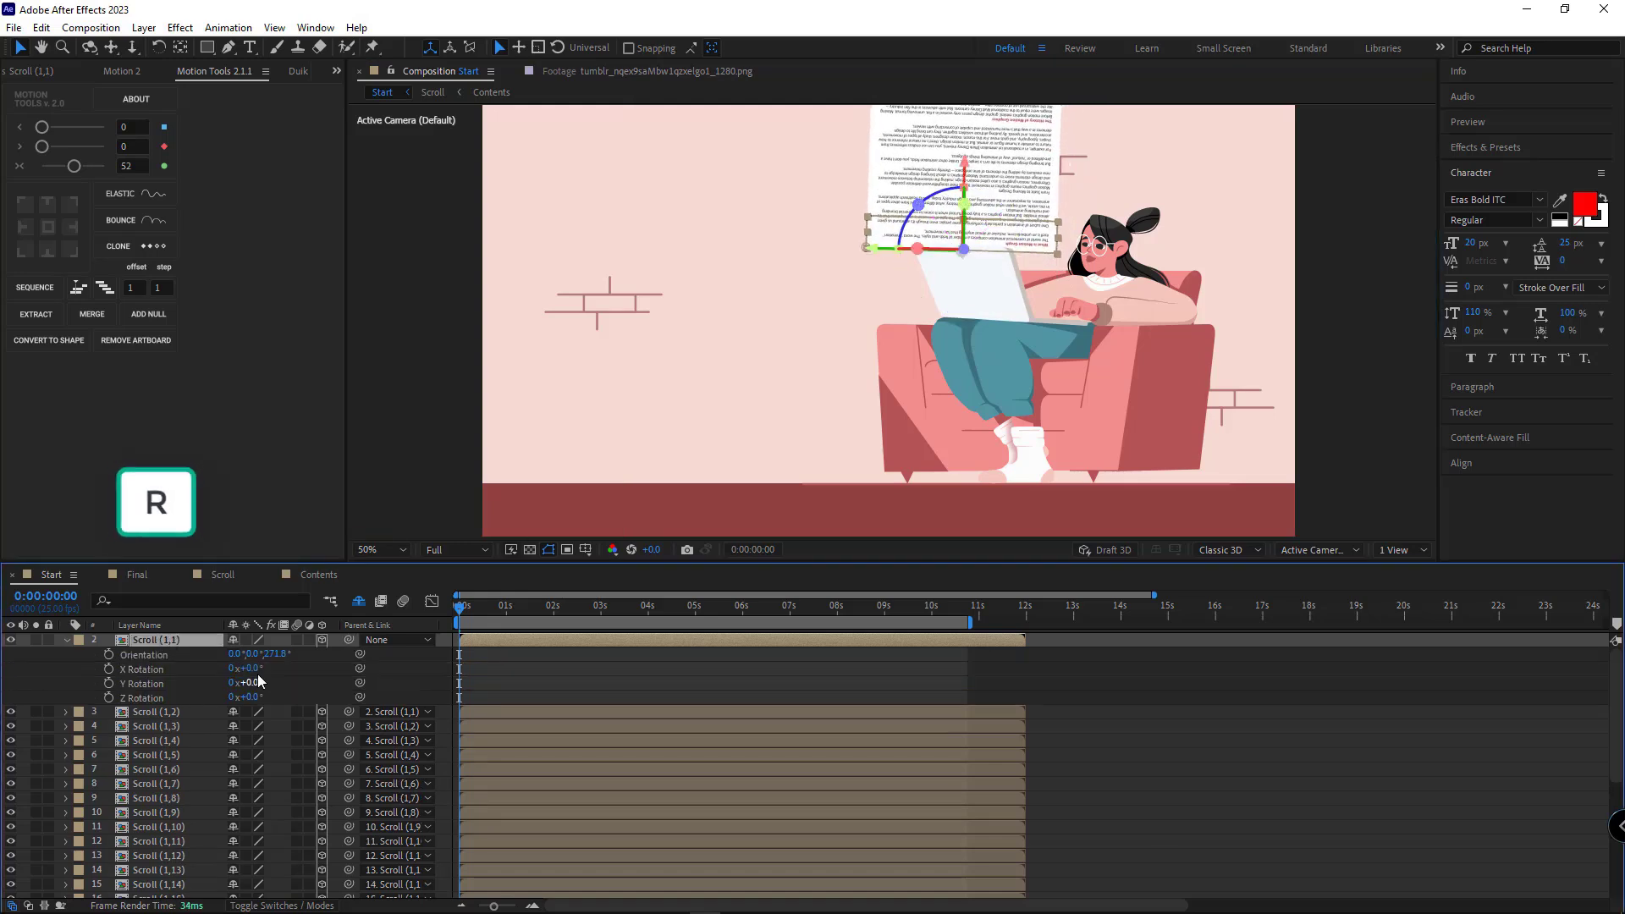
left_click_drag(272, 654, 172, 659)
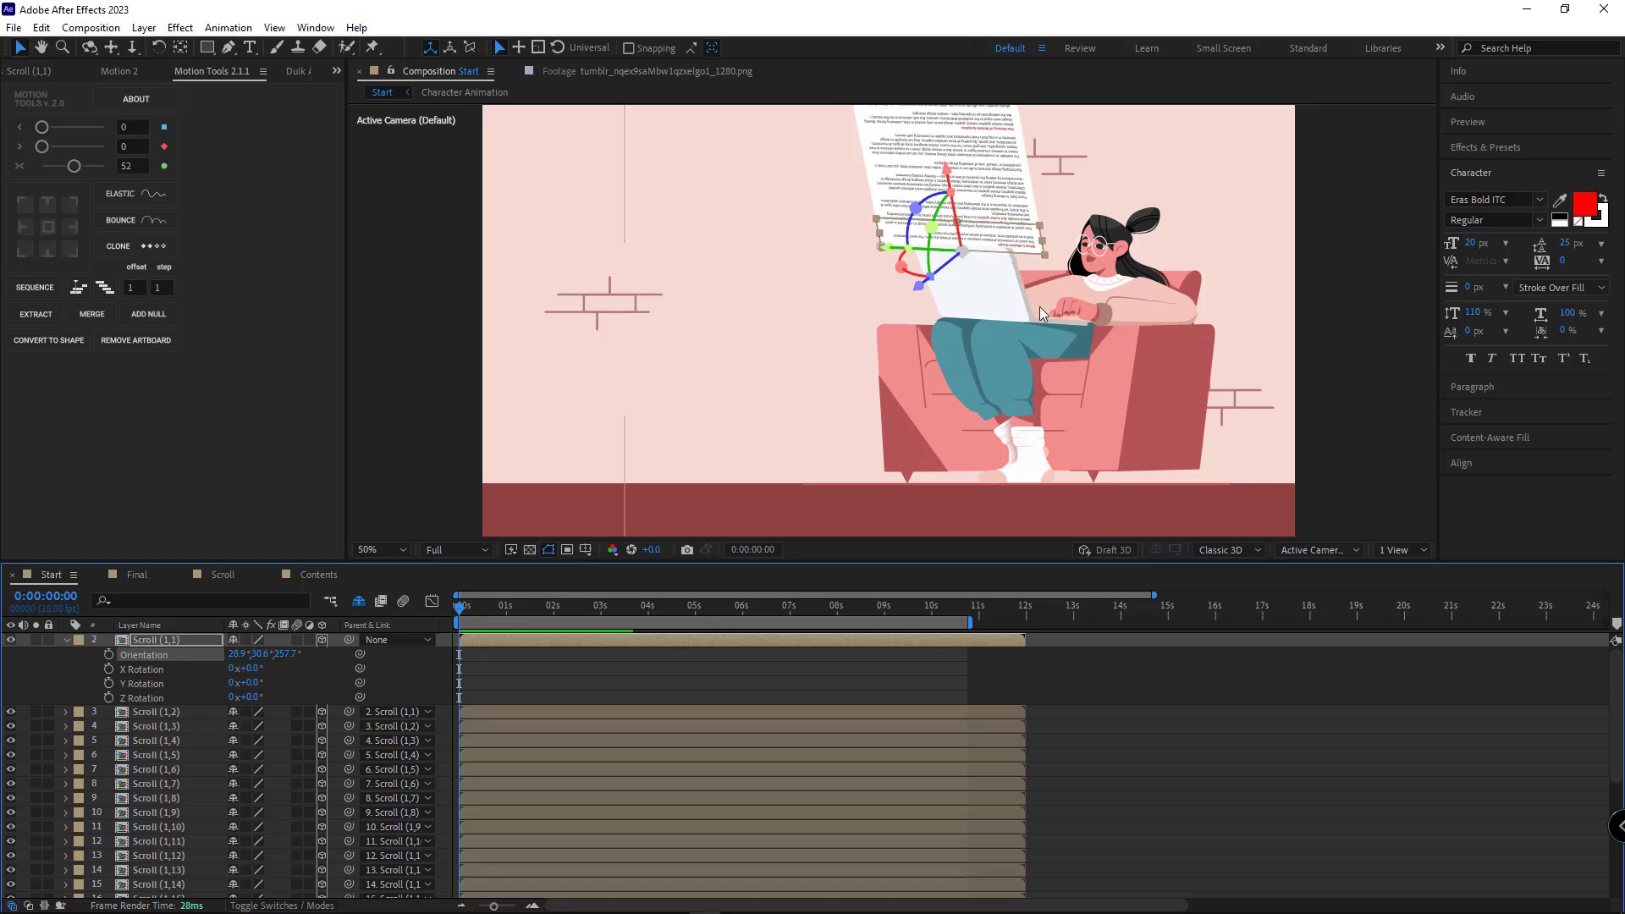
Curl the scroll over by raising Scroll (1,1)'s Y Rotation to about 11.5°
left_click_drag(860, 314, 889, 405)
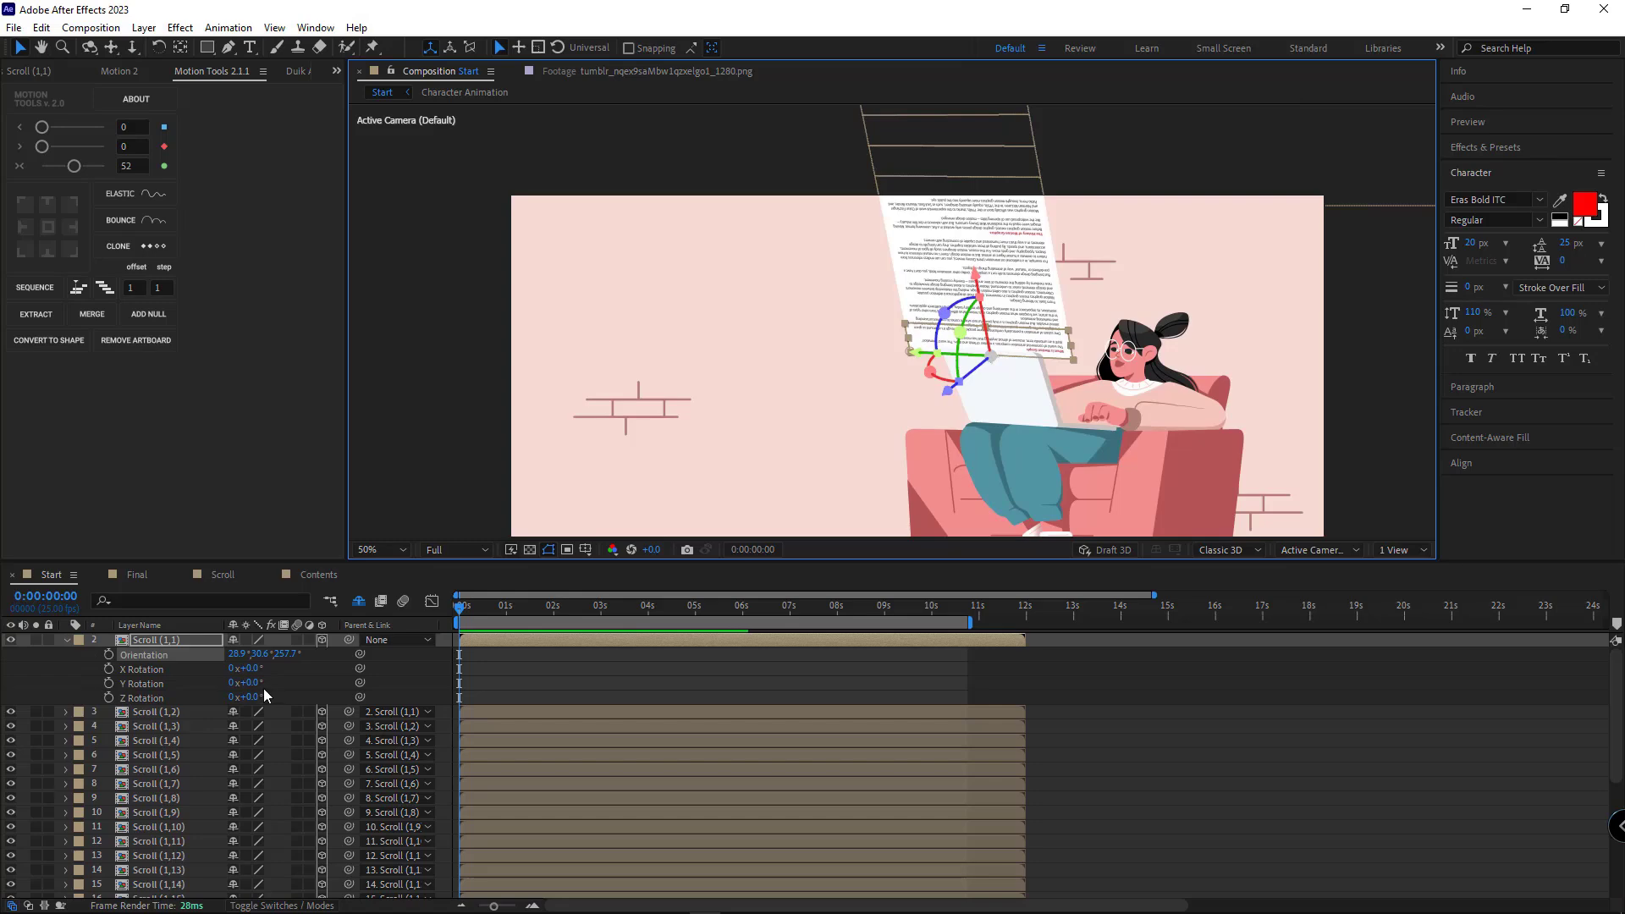
left_click_drag(254, 683, 336, 683)
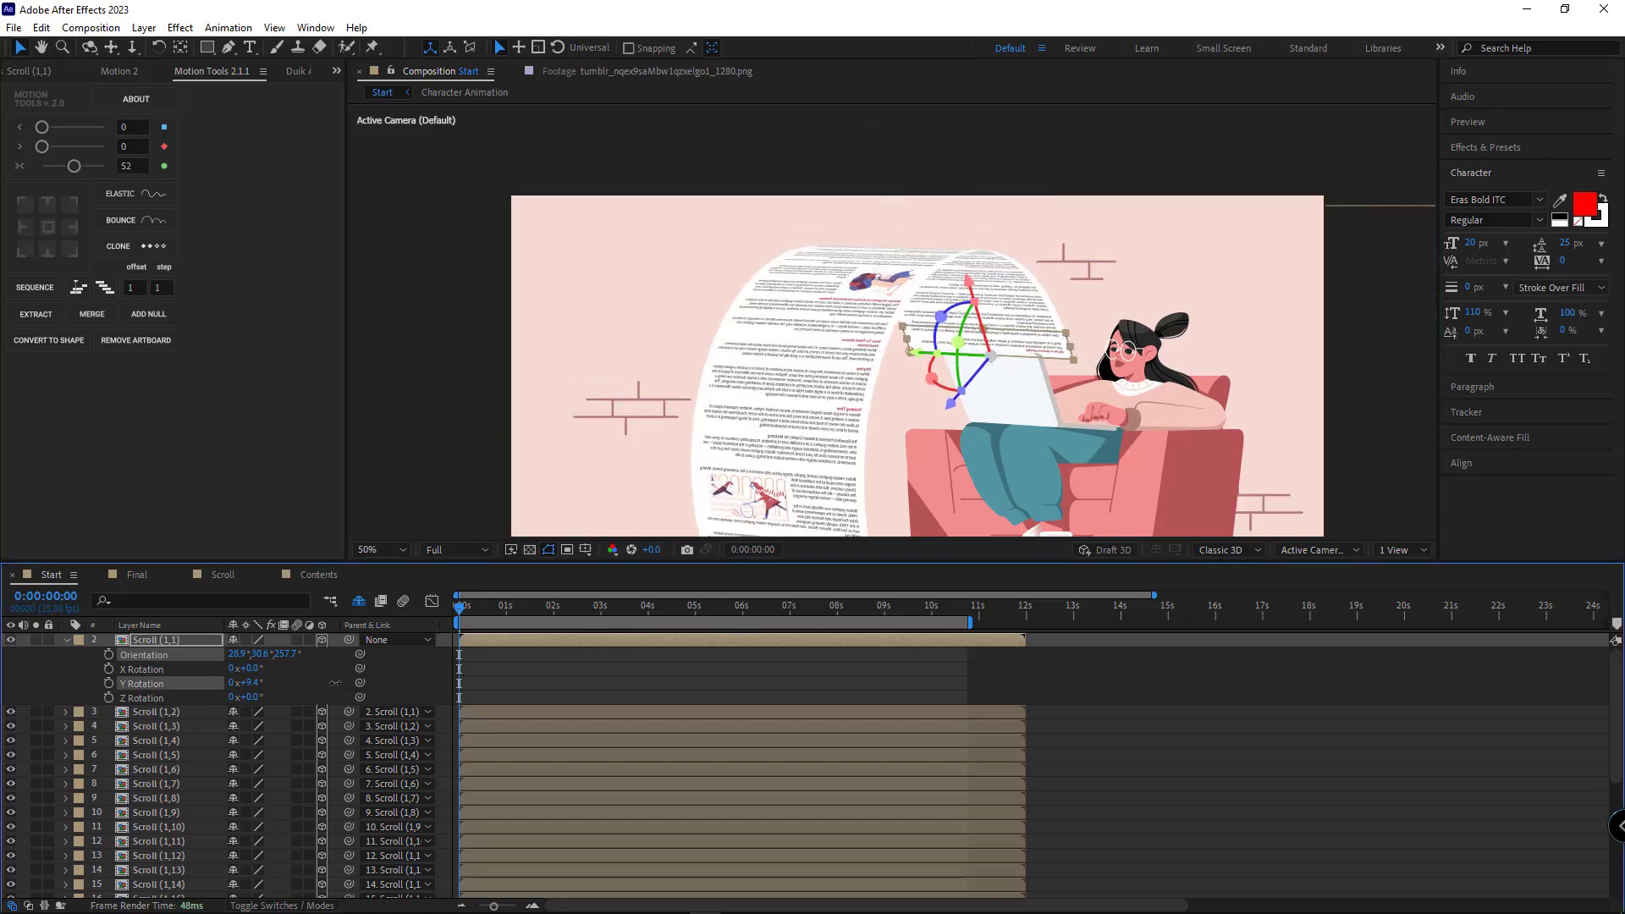
left_click_drag(915, 407, 980, 316)
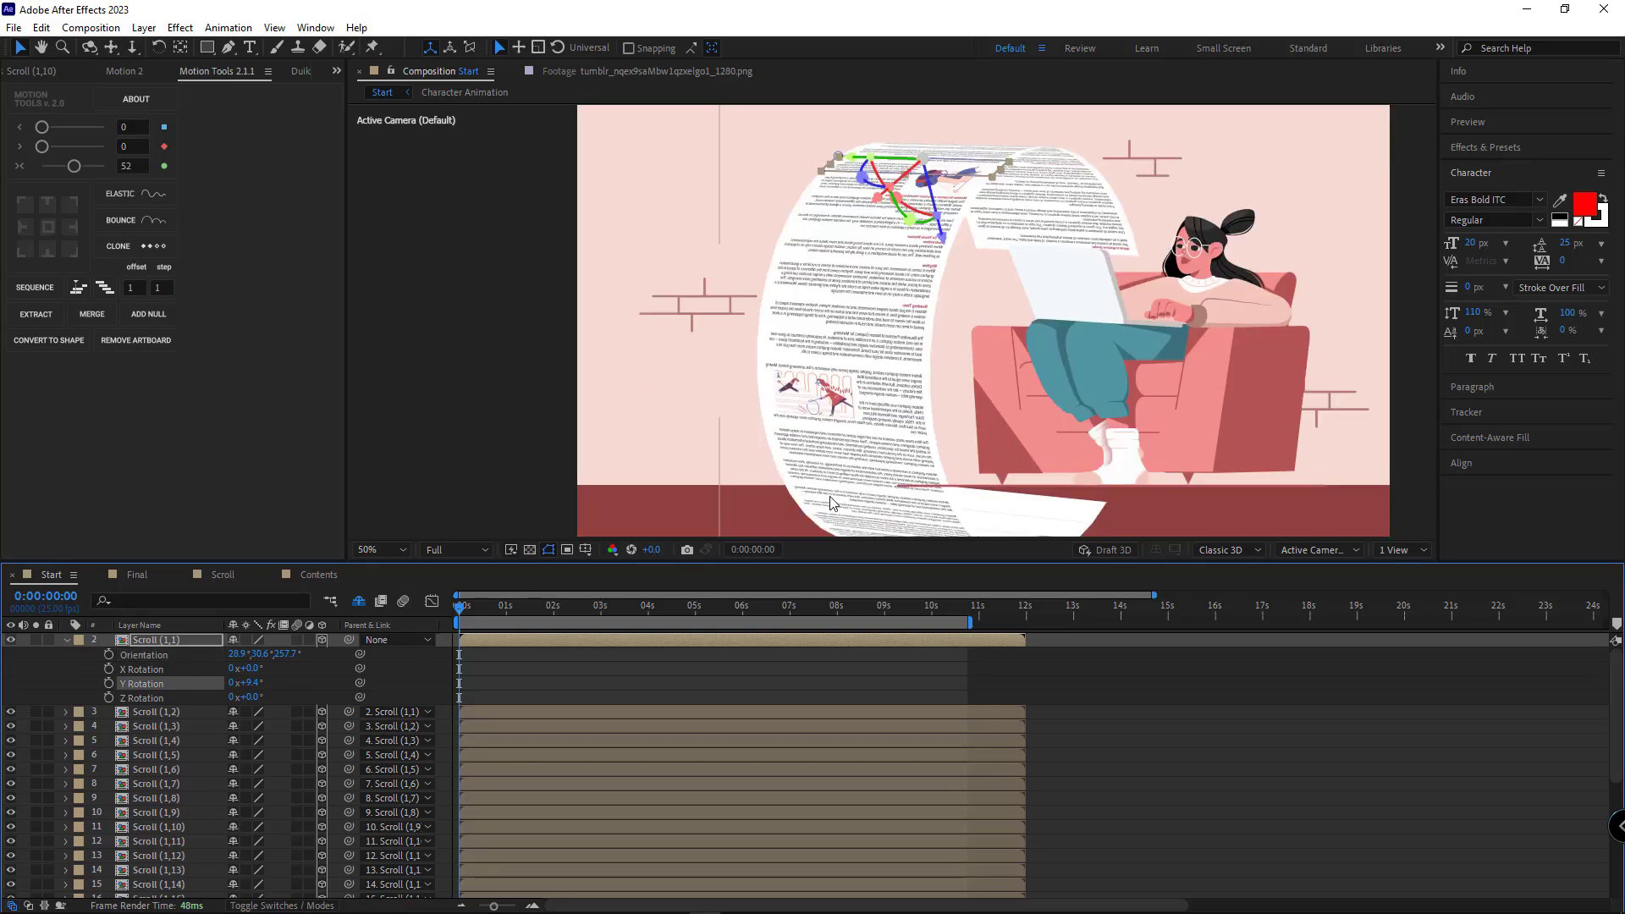
left_click_drag(259, 683, 276, 683)
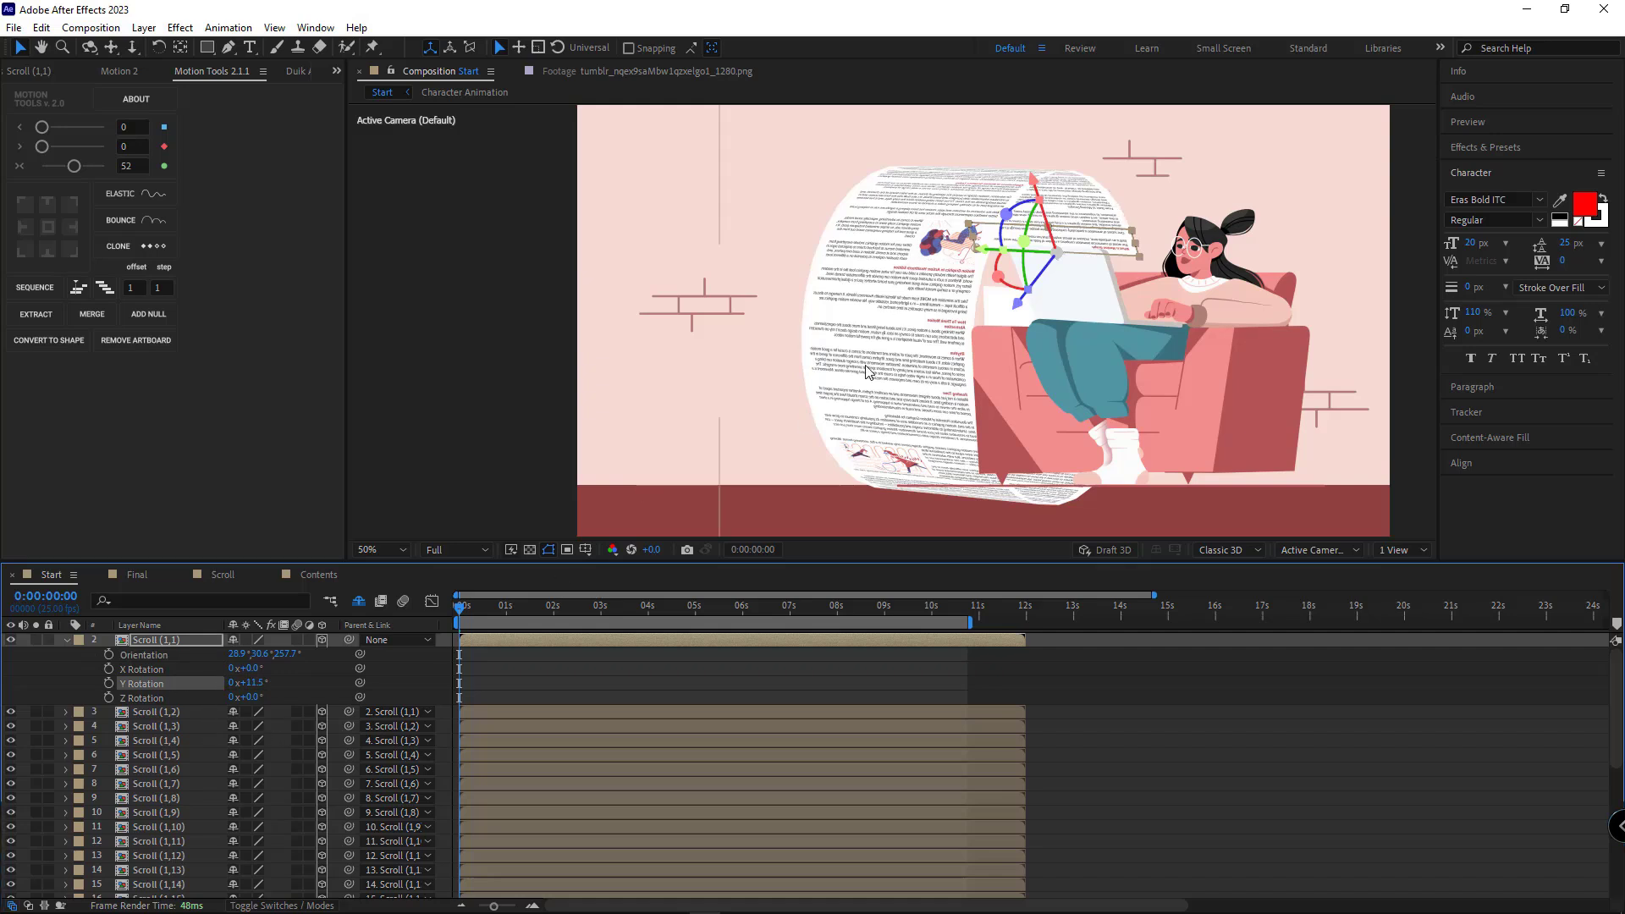
Show the shy layers, lock the Character Animation layer, and hide the shy layers again
left_click(358, 600)
left_click(200, 641)
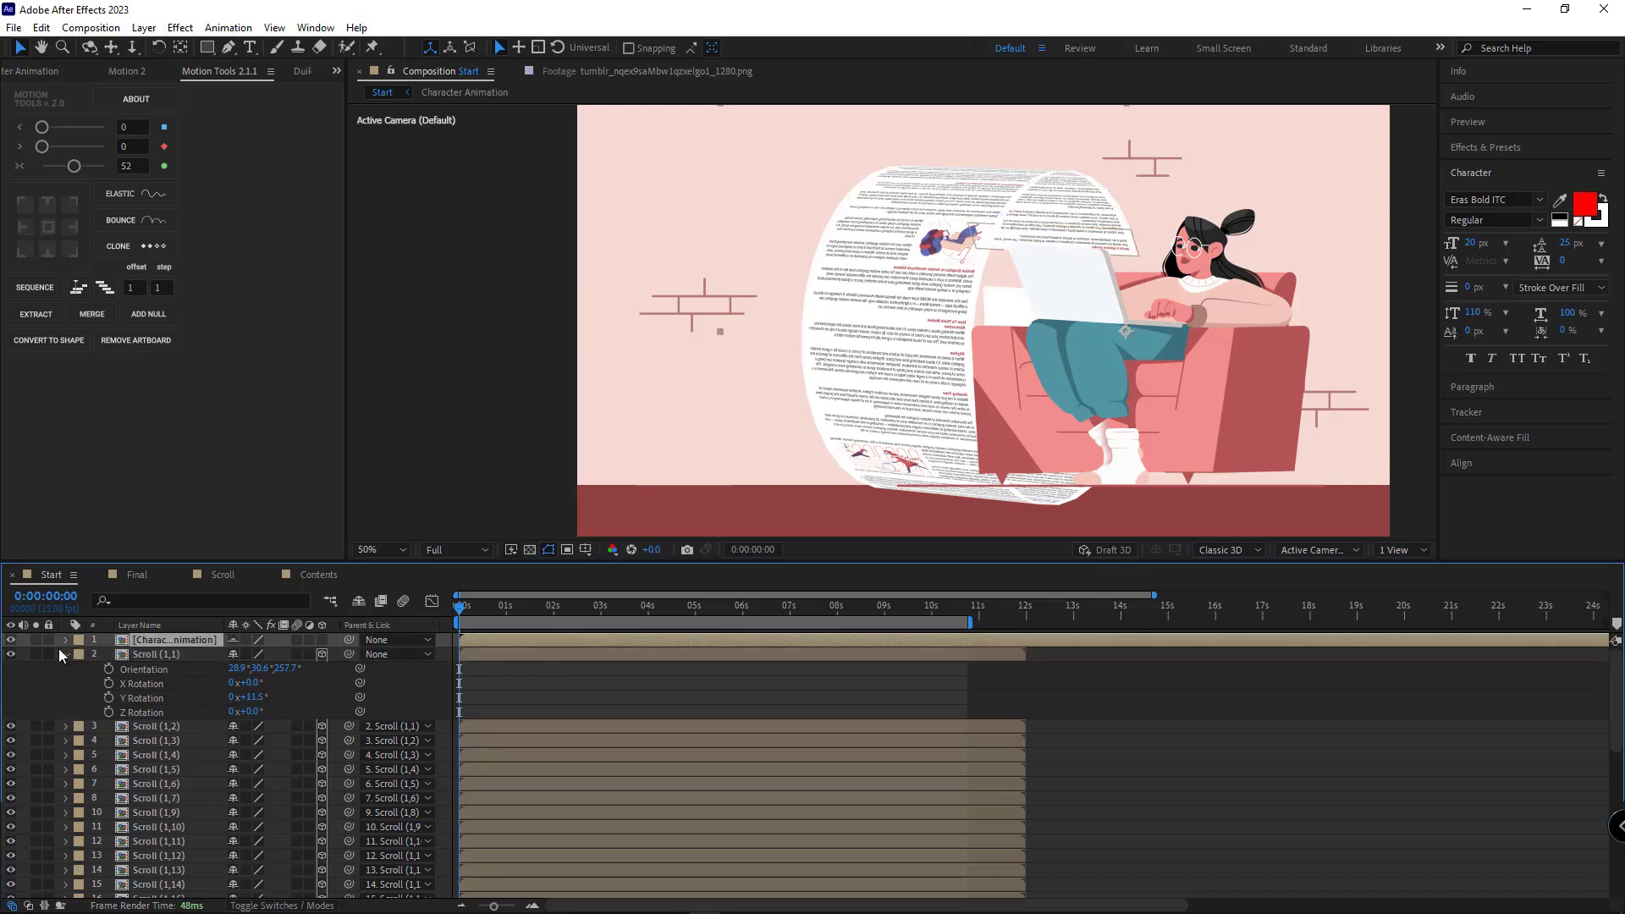
left_click(48, 640)
left_click(358, 603)
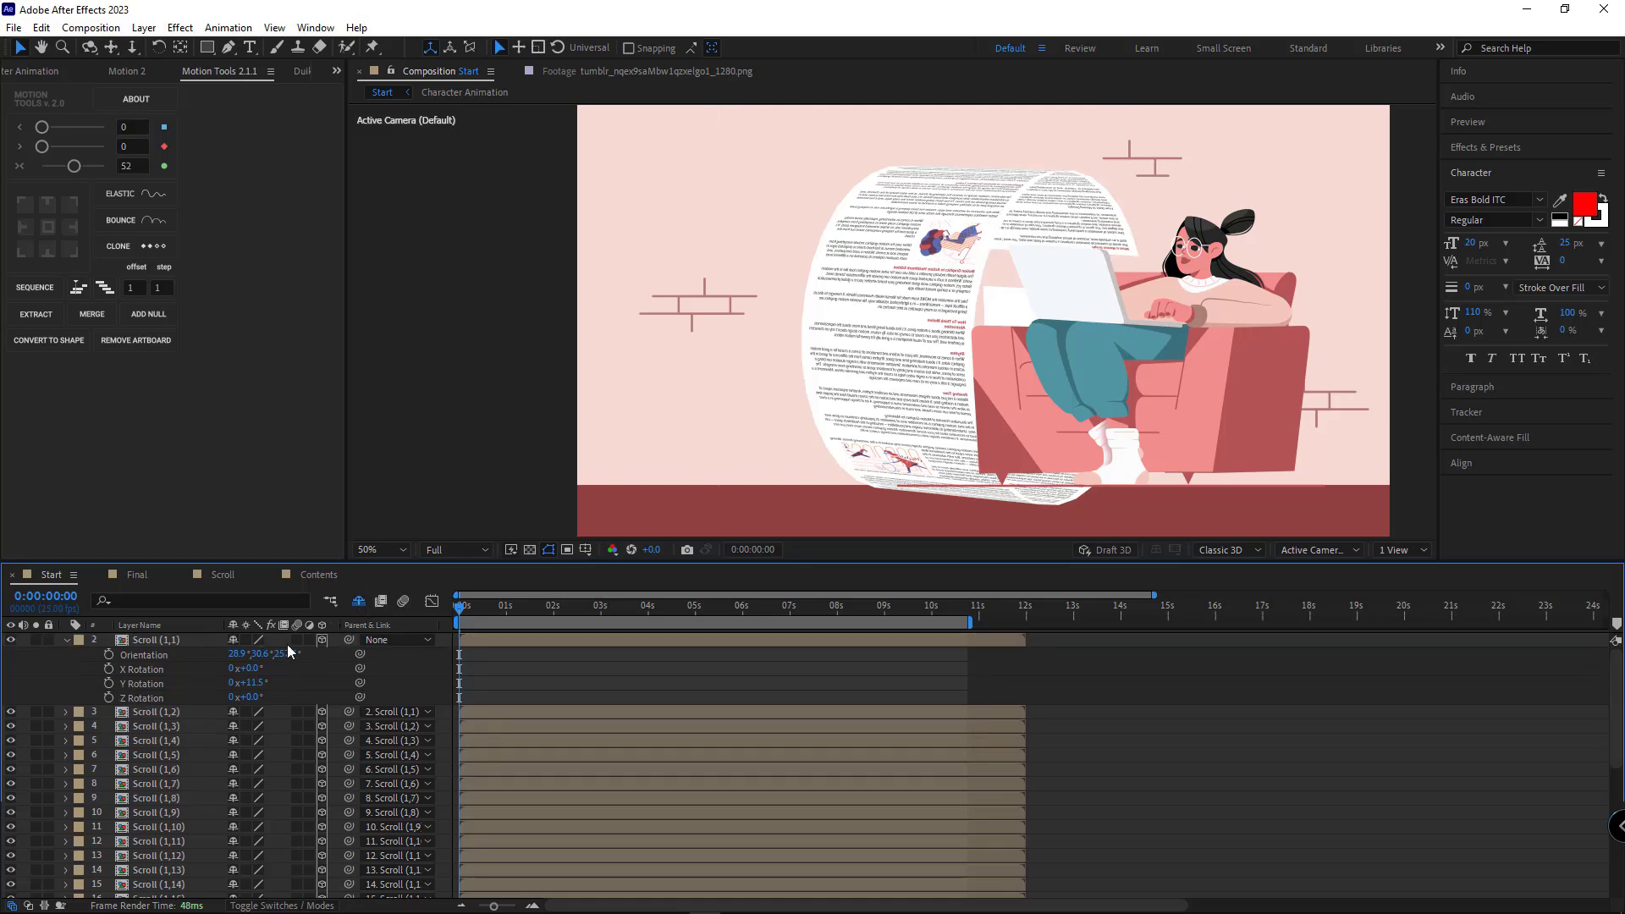
Reveal the rotation properties of Scroll (1,8) and lower its Y Rotation to about 6.1° to loosen the curl
left_click(176, 643)
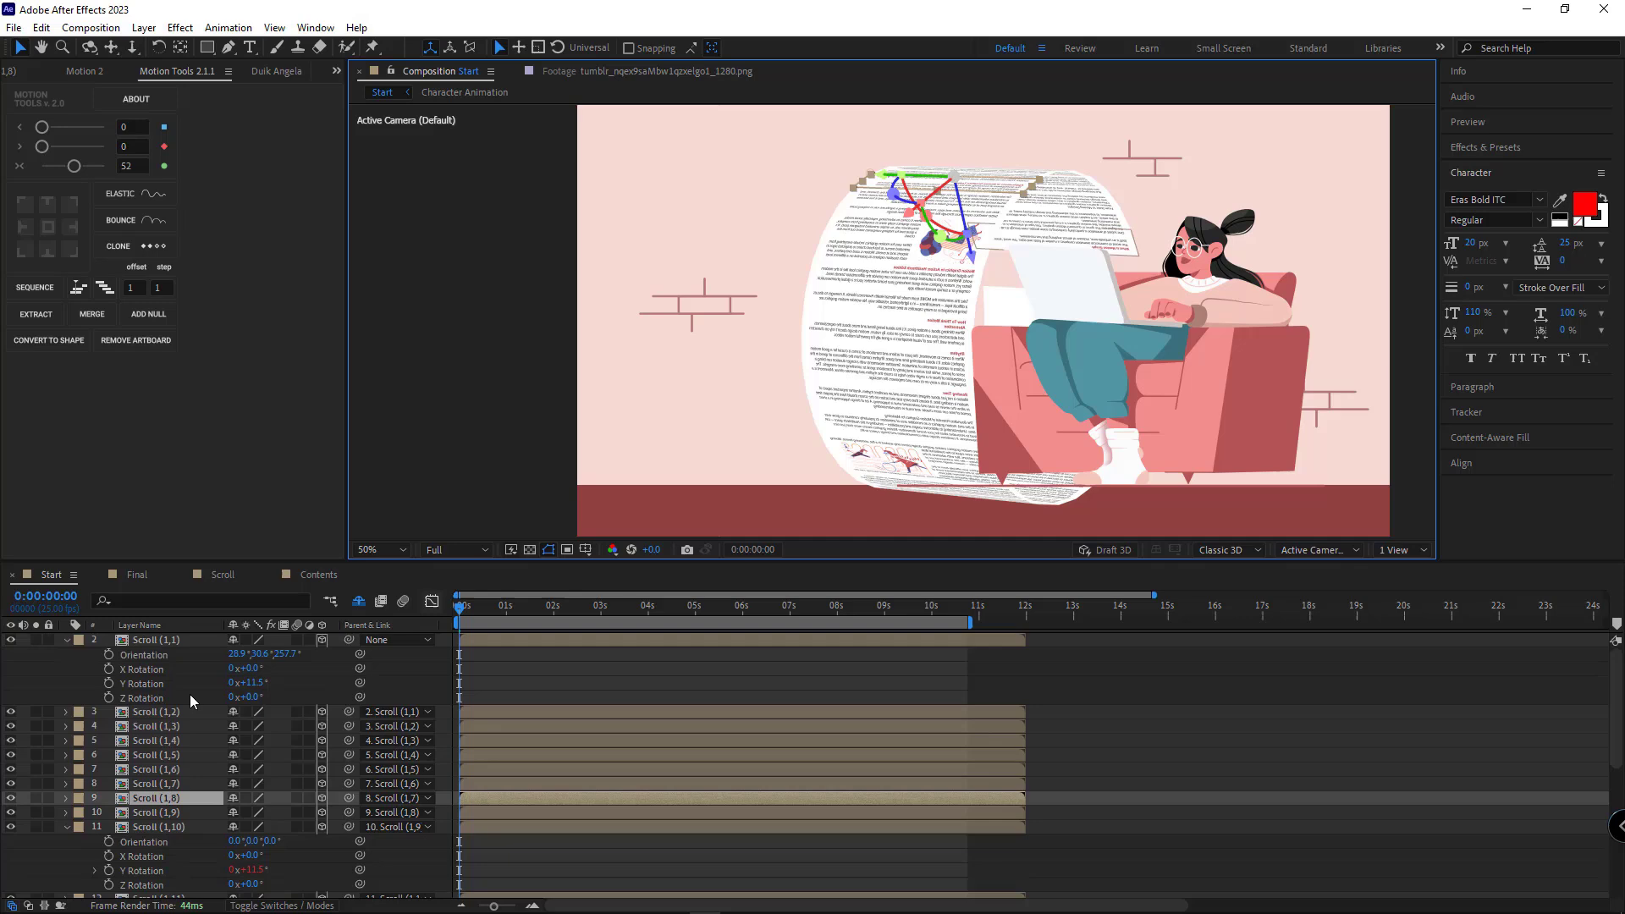
scroll(191, 702, "down", 2)
key("r")
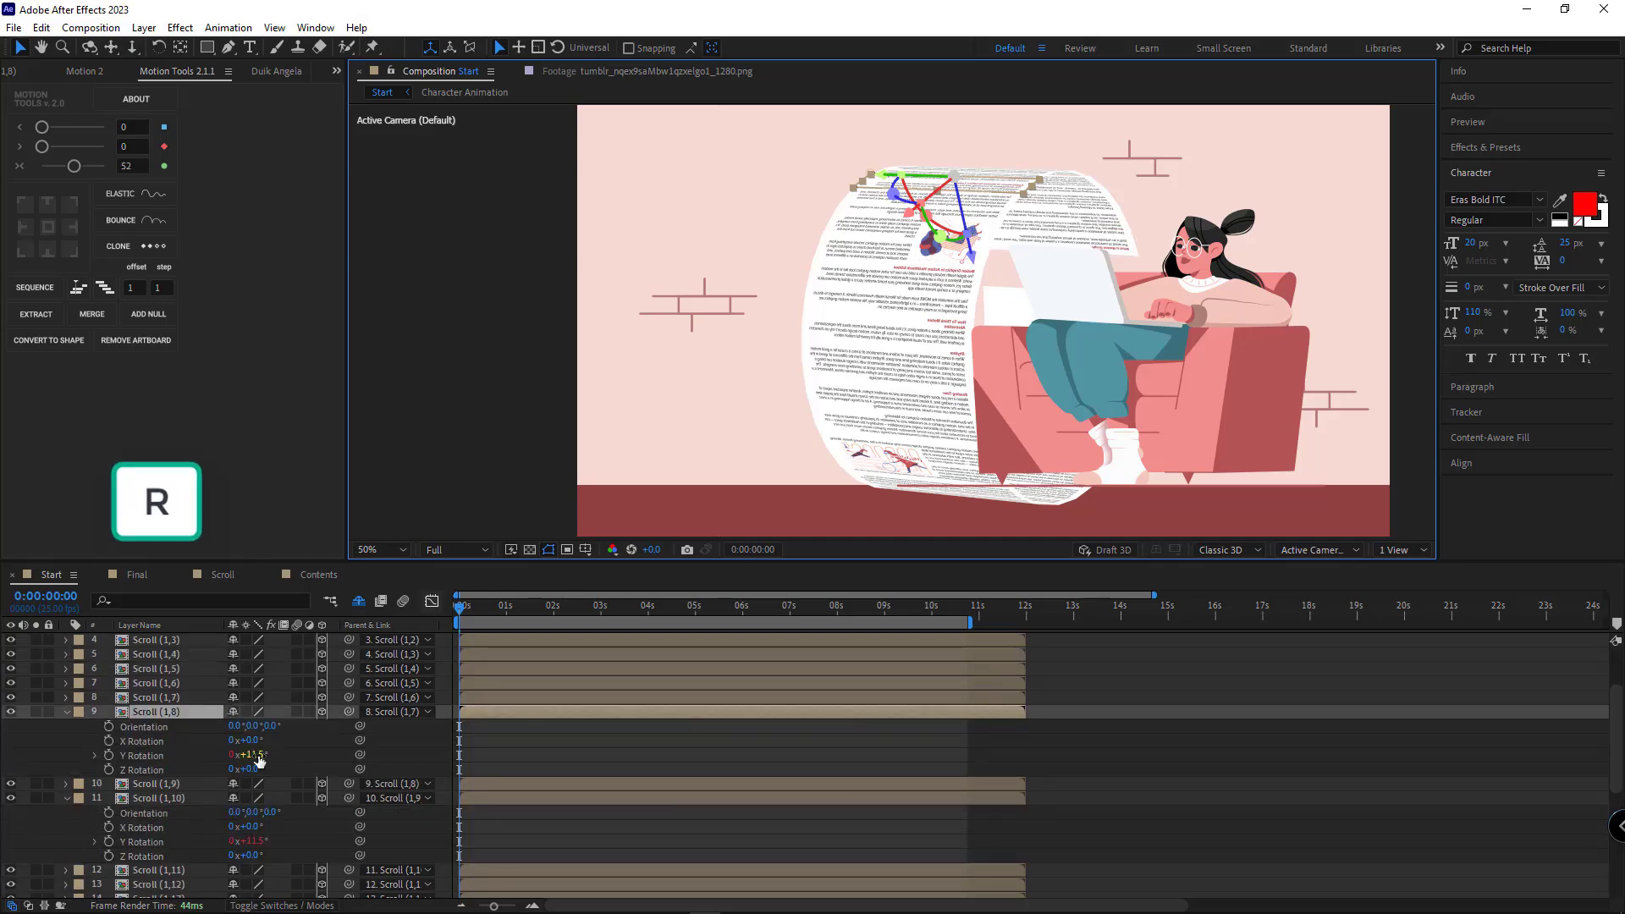
mouse_move(252, 755)
left_mouse_down()
mouse_move(291, 757)
mouse_move(226, 759)
left_mouse_up()
Reveal the rotation properties of Scroll (1,12) and lower its Y Rotation to about 1.8°
left_click(857, 265)
scroll(280, 826, "down", 4)
key("r")
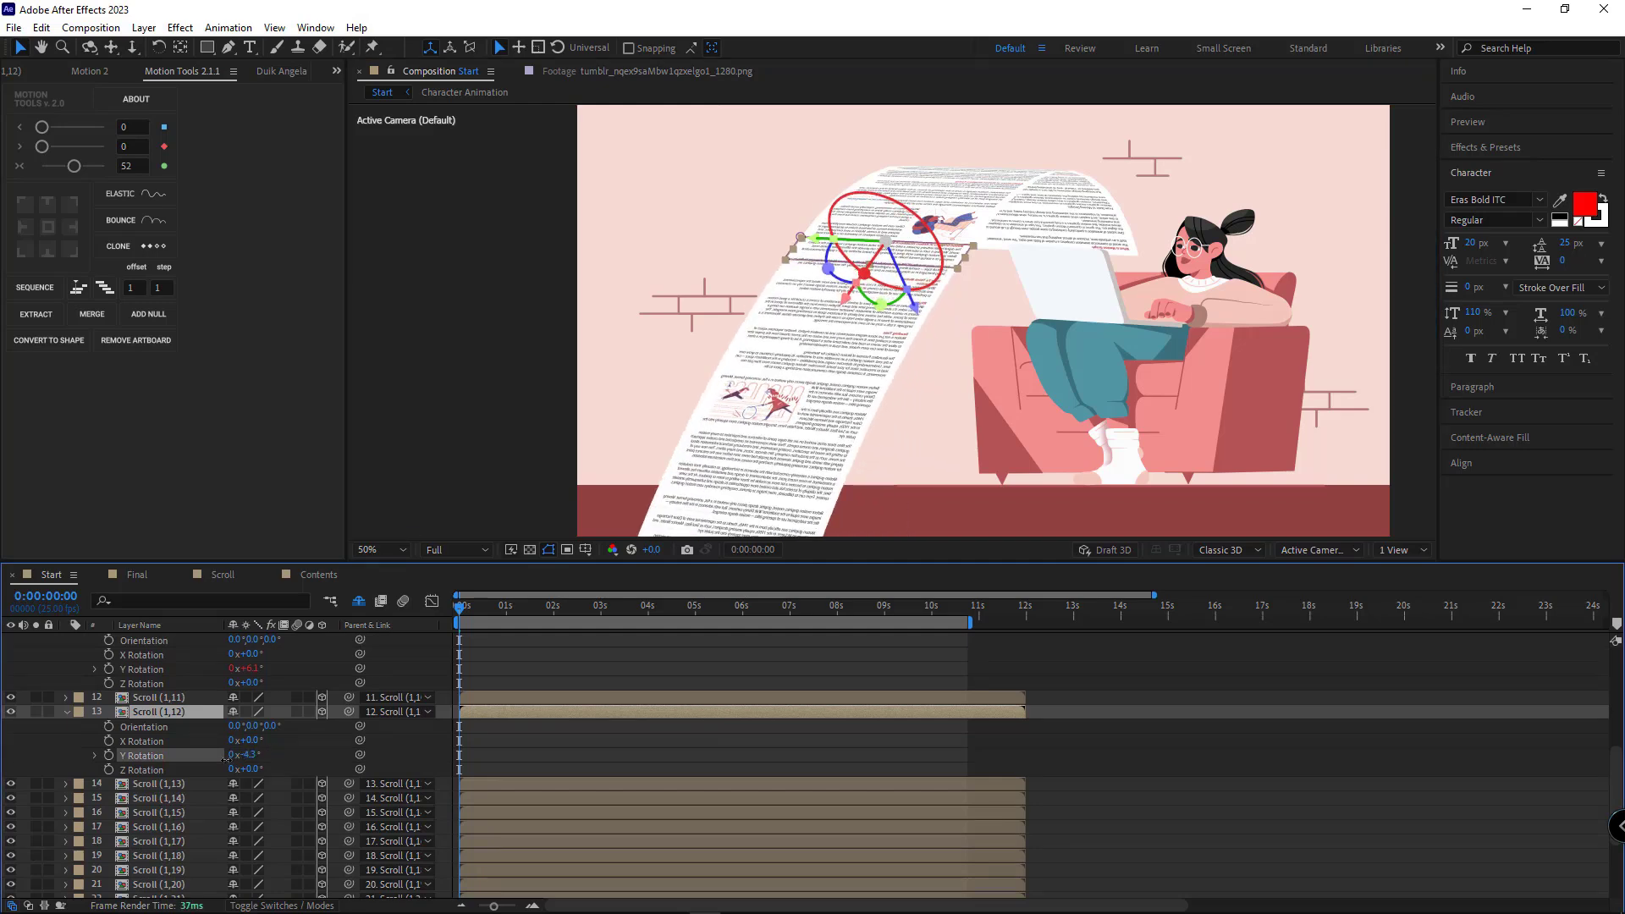
Bend the lower part of the scroll outward by setting Scroll (1,15)'s Y Rotation to about -3.4°
left_click_drag(782, 462, 825, 369)
left_click(831, 298)
left_click(849, 235)
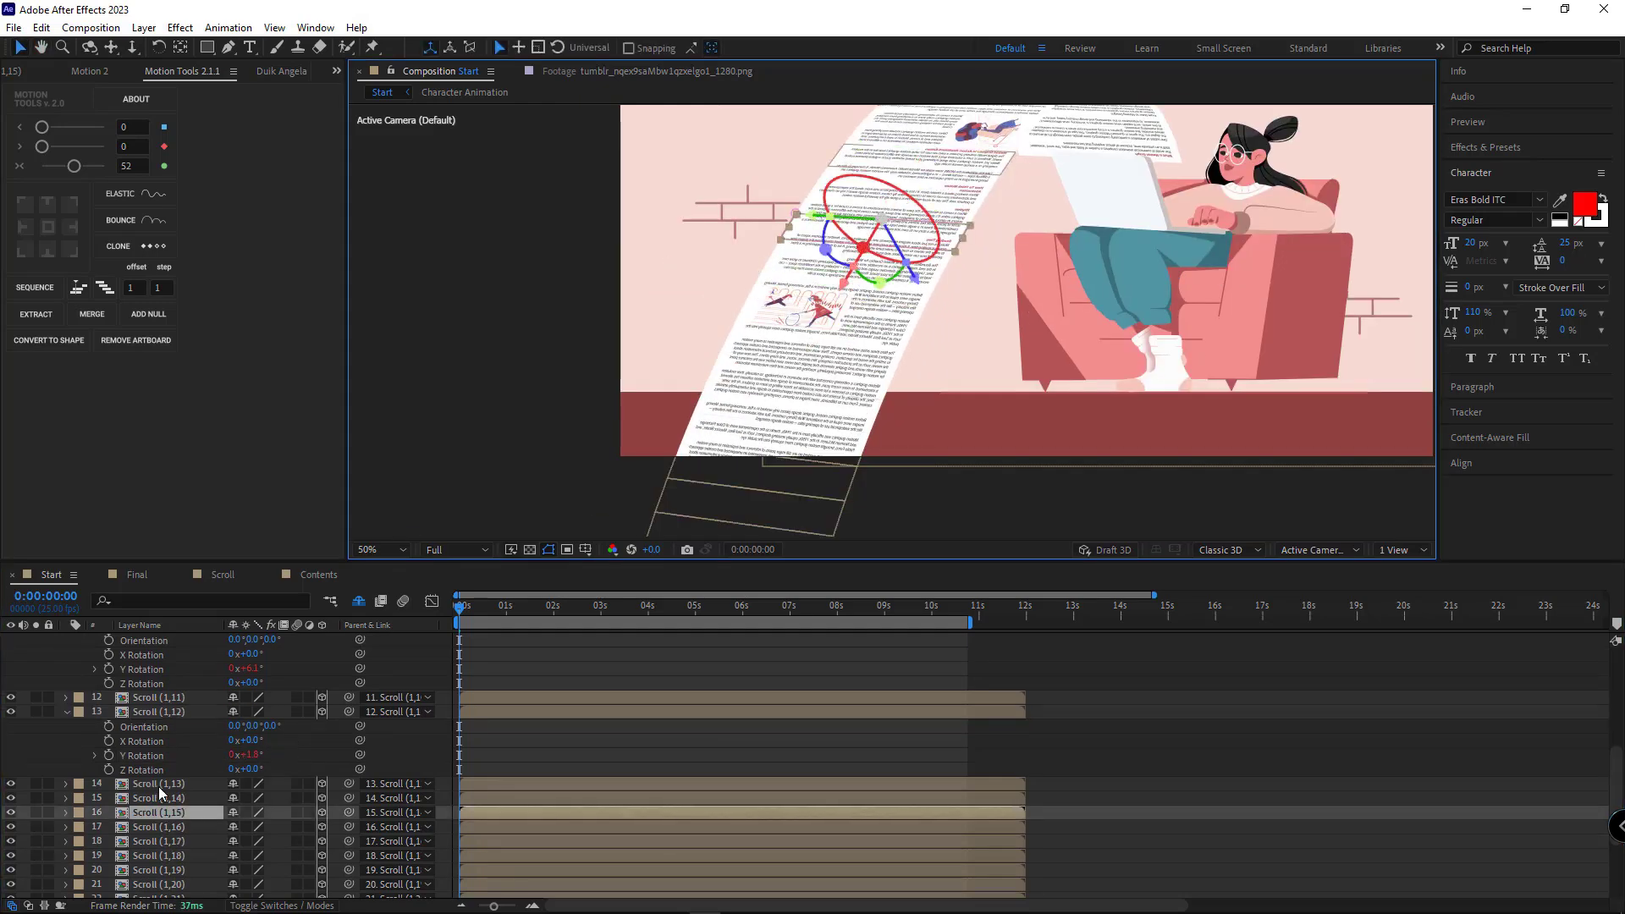
key("r")
scroll(254, 813, "down", 2)
left_click_drag(247, 813, 219, 823)
scroll(708, 435, "down", 2)
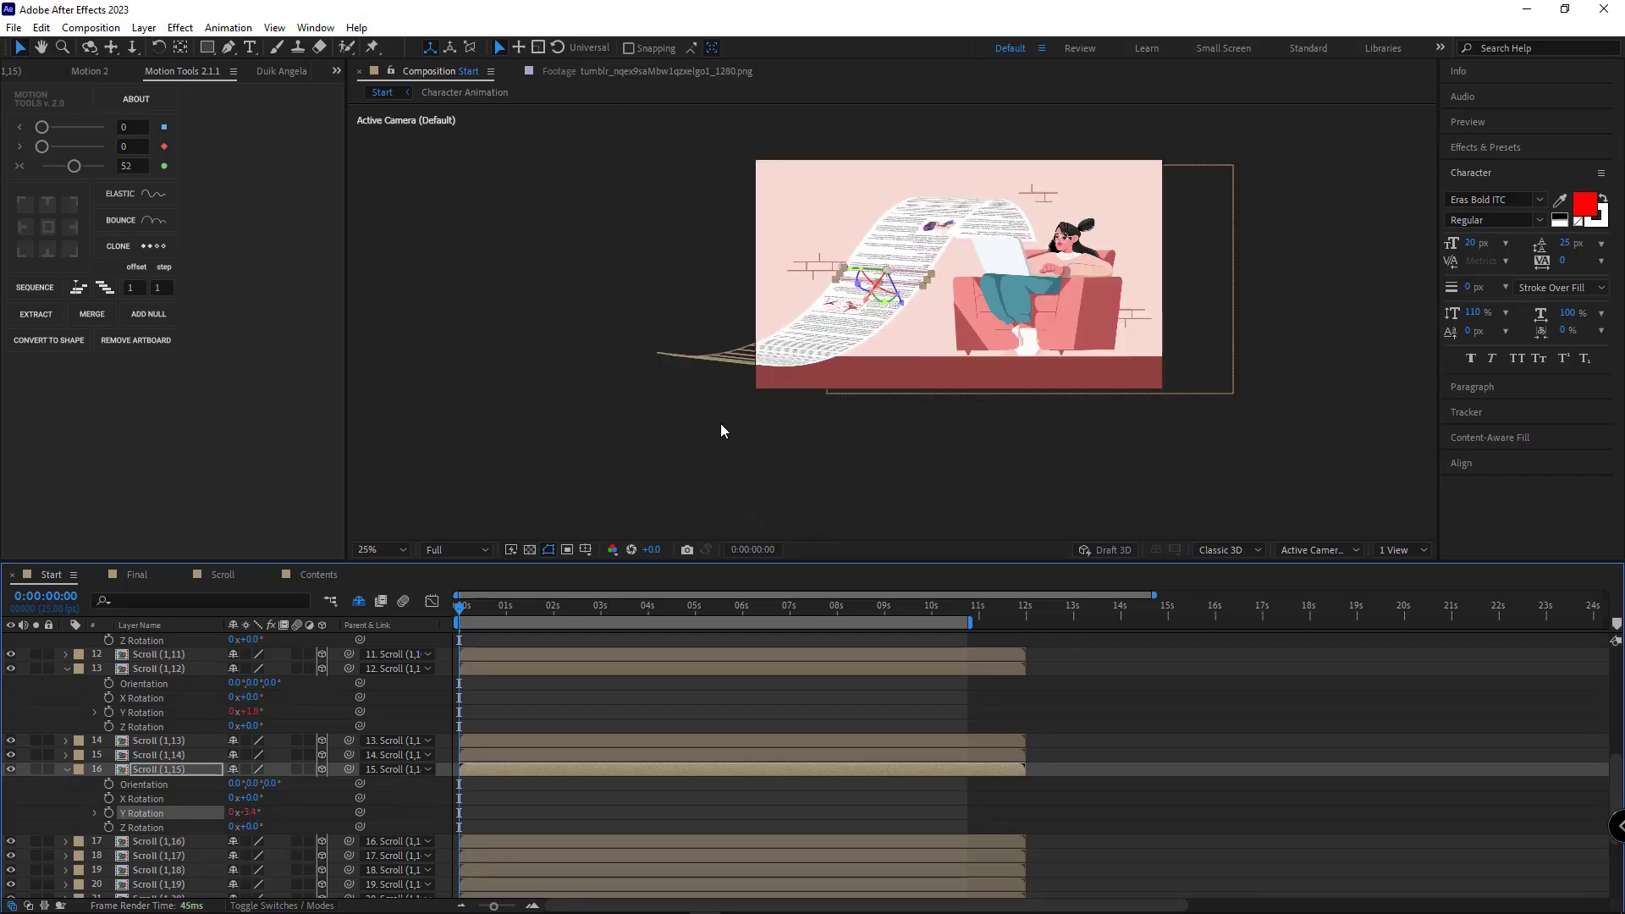
Refine the upper bend by setting Scroll (1,8)'s Y Rotation to about 7.2°
left_click_drag(707, 435, 680, 478)
scroll(745, 457, "up", 2)
left_click(850, 224)
left_click(872, 176)
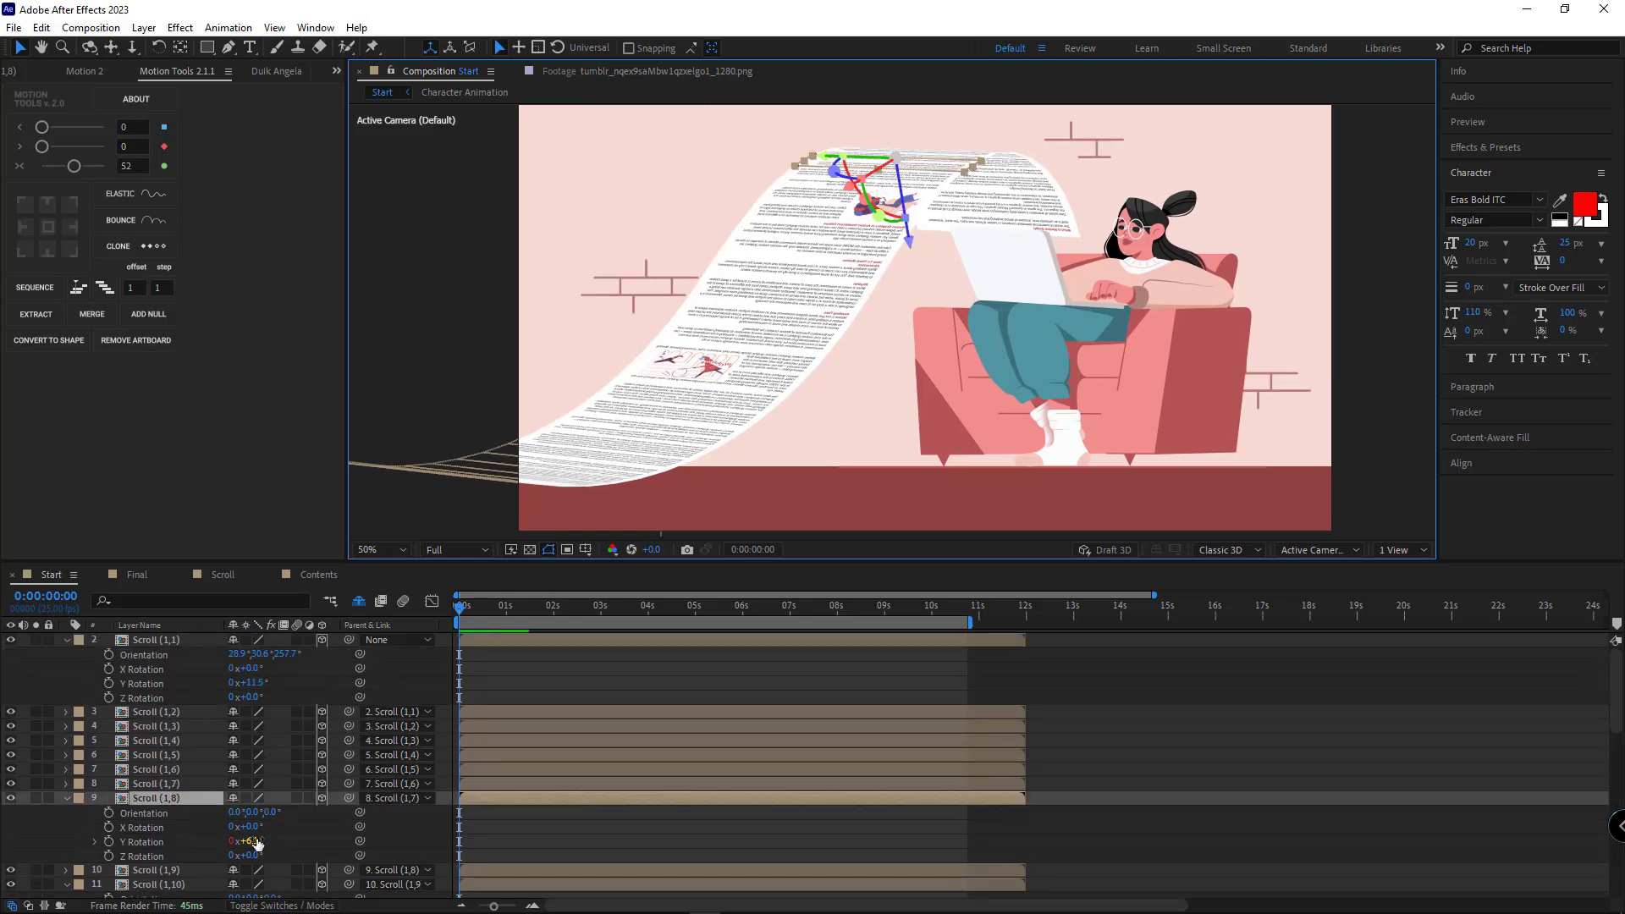
left_click_drag(257, 843, 359, 750)
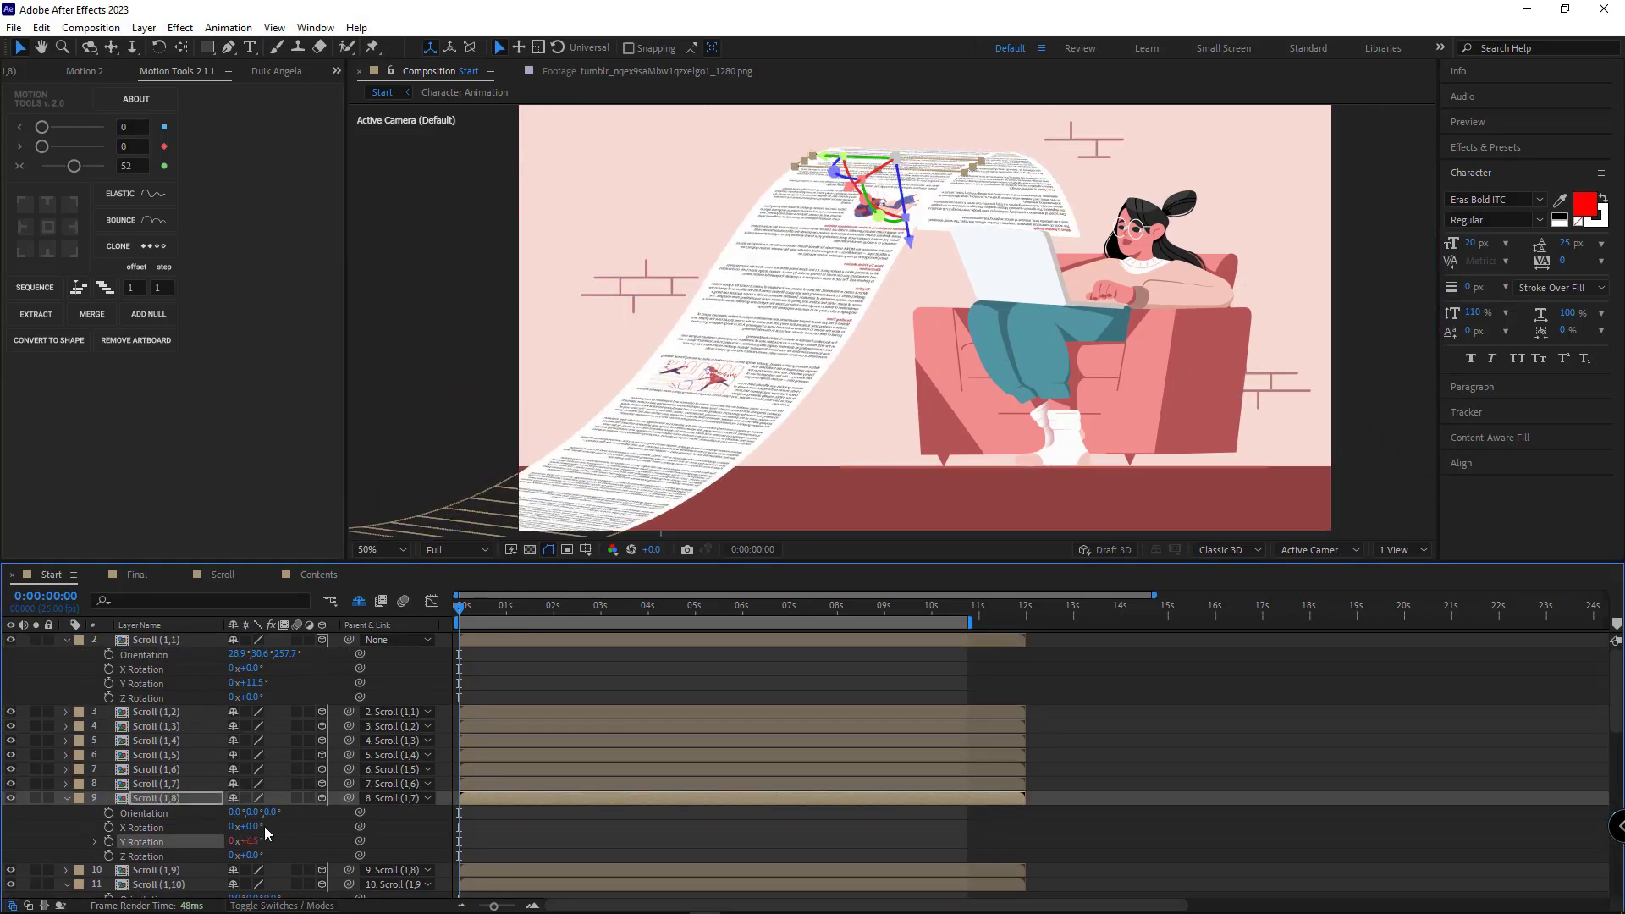
left_click_drag(258, 841, 263, 841)
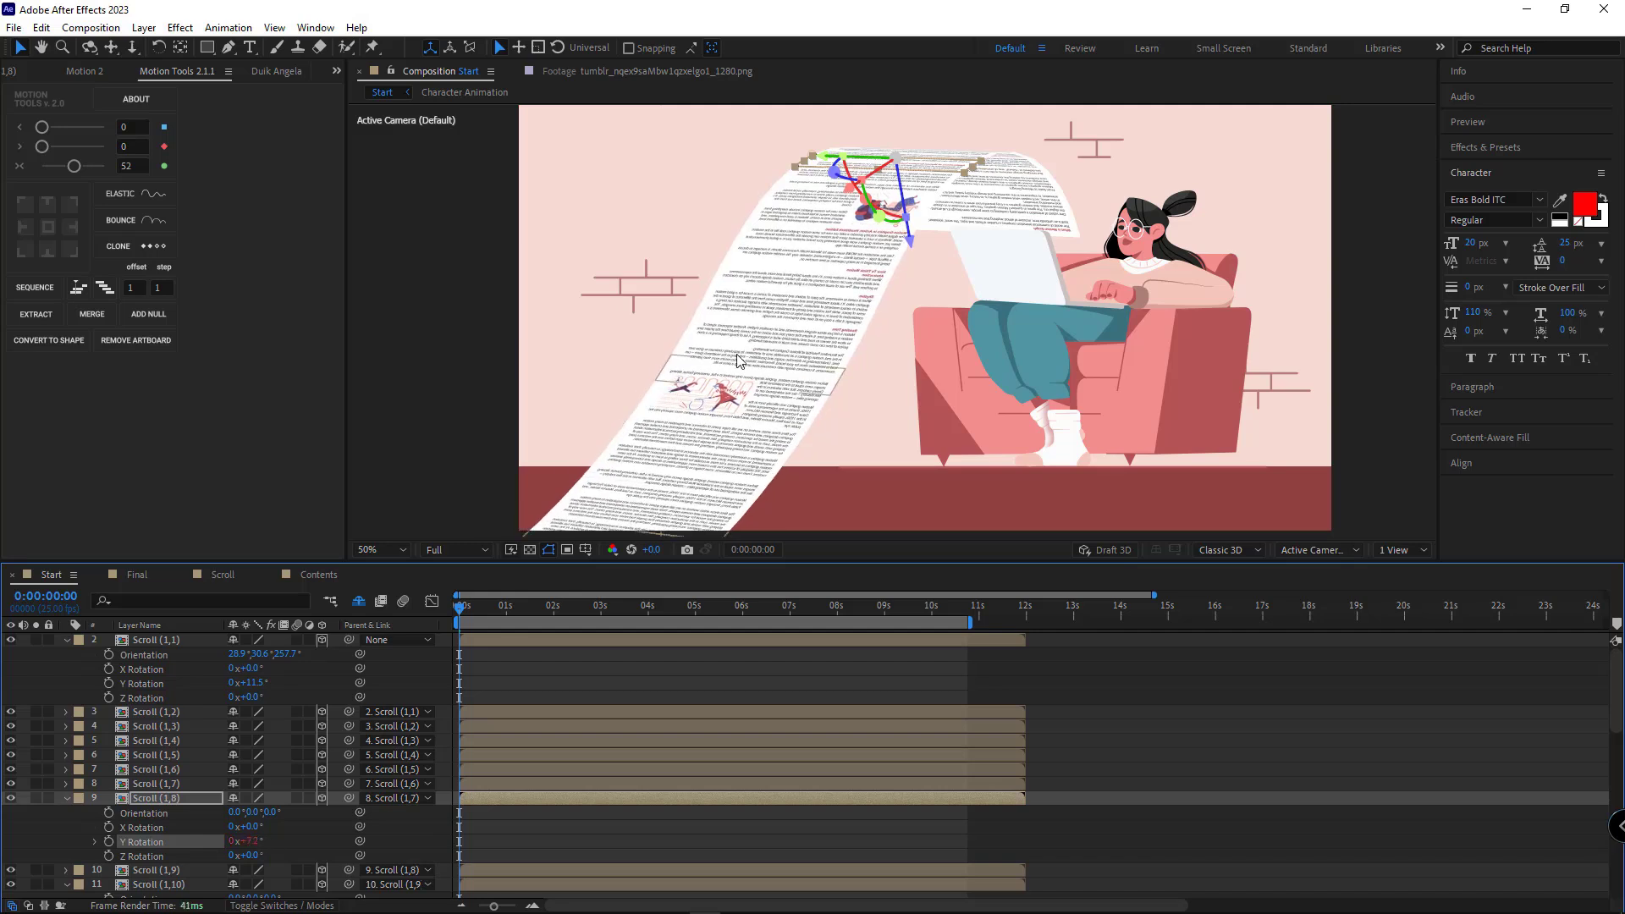
Flatten the scroll's end along the floor by setting the Y Rotation of Scroll (1,15) to about -3.0° and Scroll (1,16) to about -3.3°
left_click(718, 328)
scroll(261, 783, "down", 5)
left_click_drag(254, 768, 247, 771)
scroll(890, 305, "down", 2)
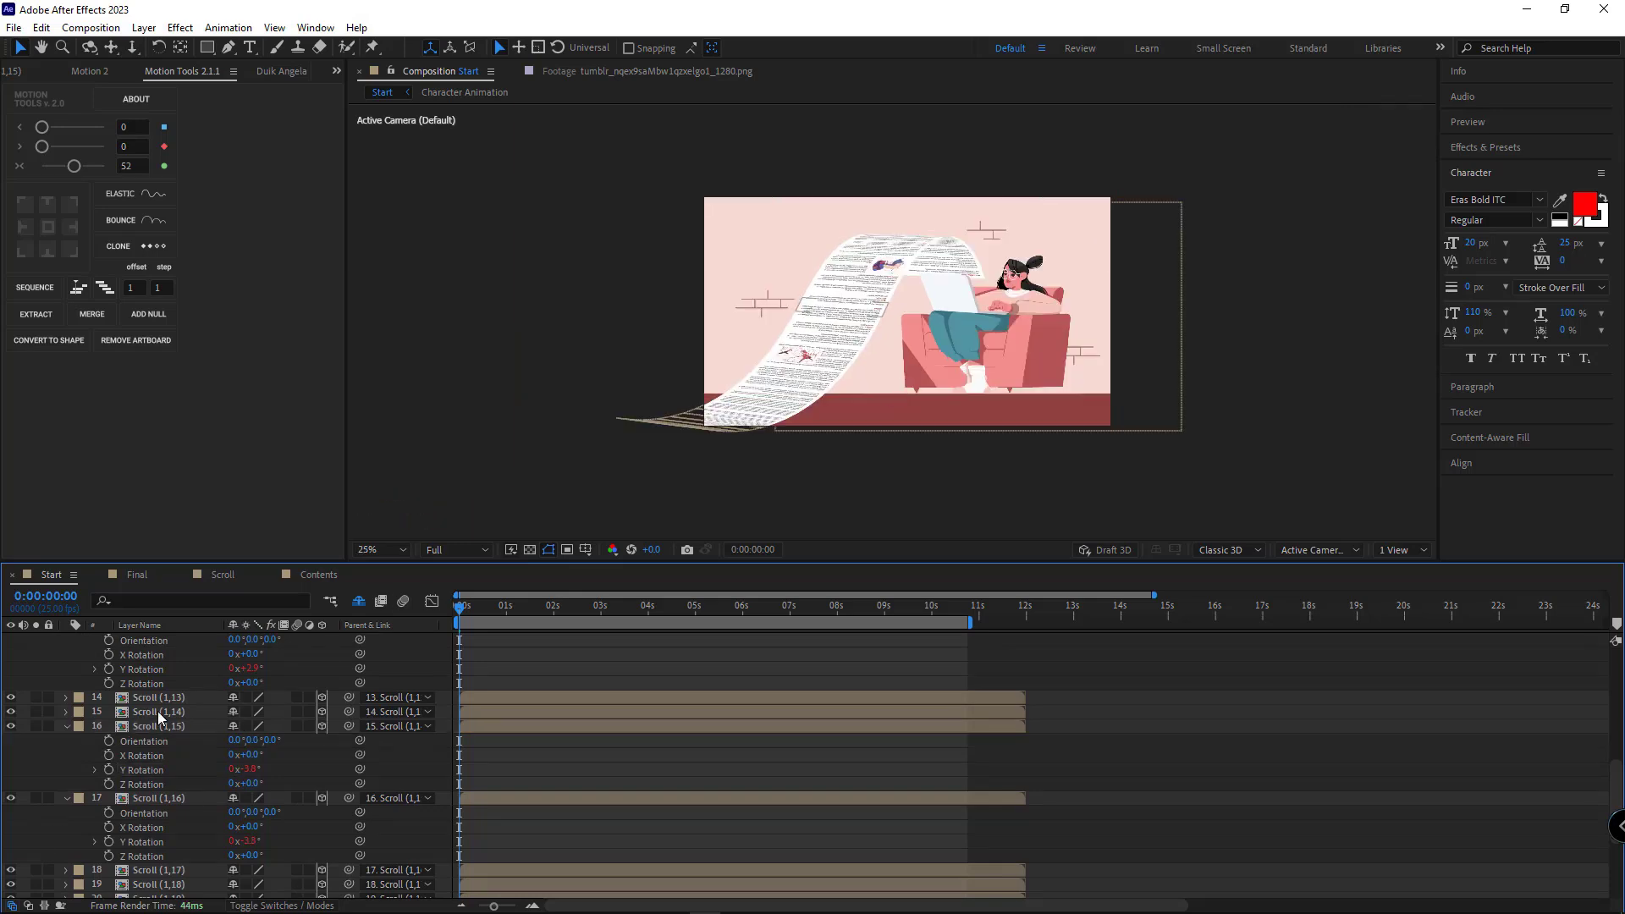
Collapse the properties of all layers in the timeline and clear the selection
scroll(157, 711, "up", 5)
key("ctrl+a")
left_click(64, 640)
key("F2")
scroll(925, 264, "up", 2)
Open the Scroll composition that is the source of the Scroll (1,1) strip
key("space")
key("v")
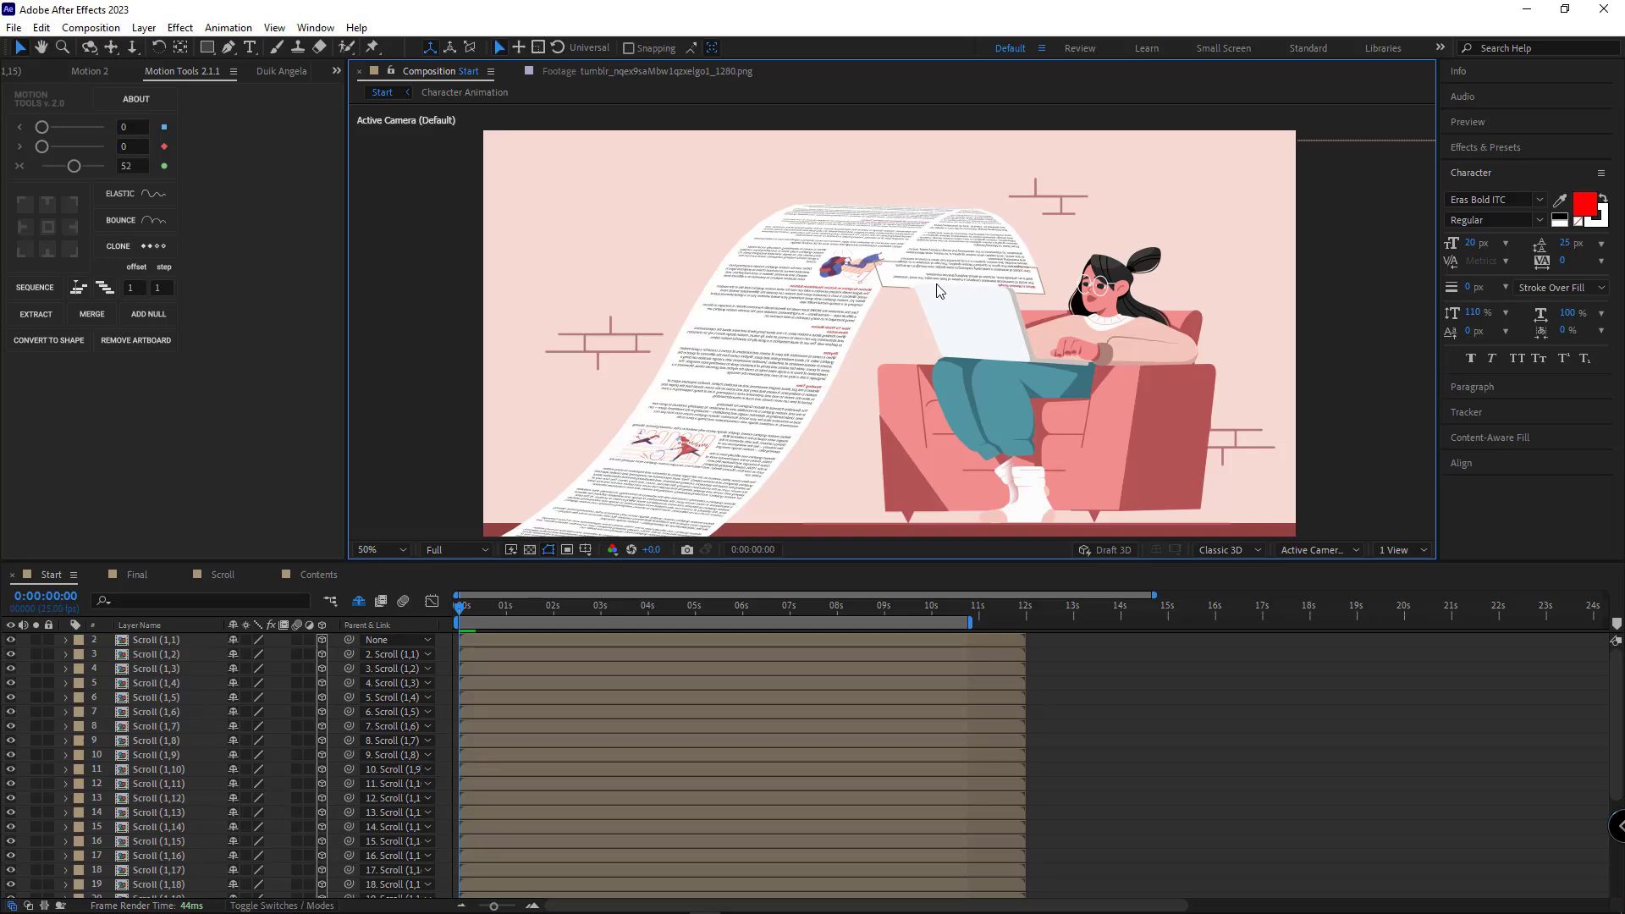
key("space")
left_click_drag(805, 340, 876, 237)
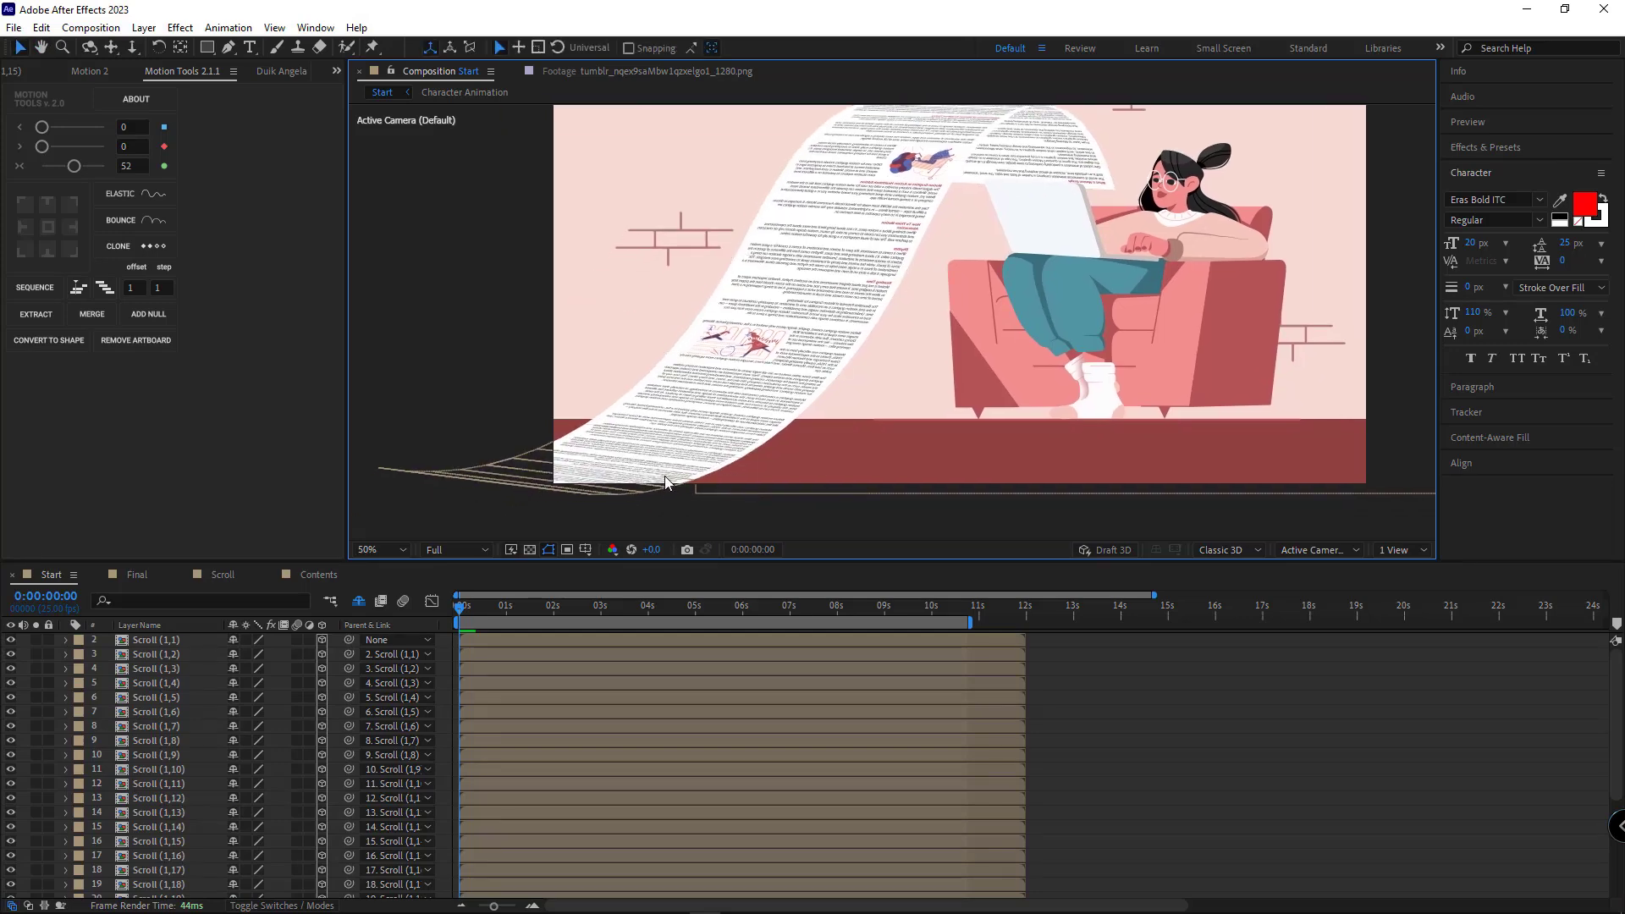
double_click(155, 640)
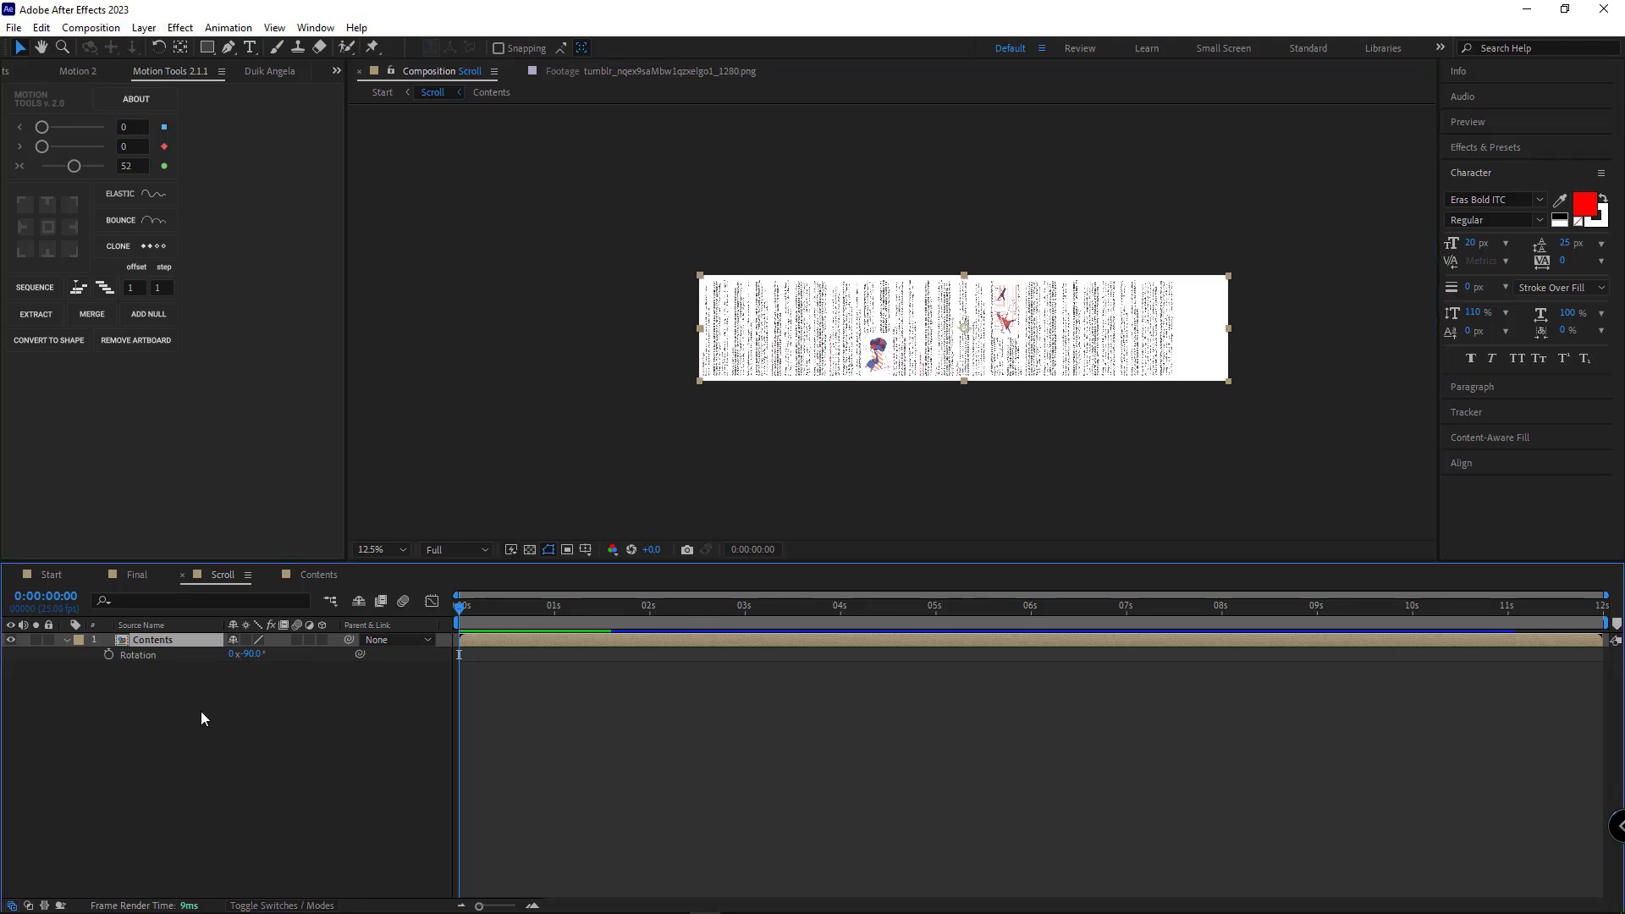
Pre-compose the Contents layer into a new composition named Taper, moving all attributes into it
key("ctrl+shift+c")
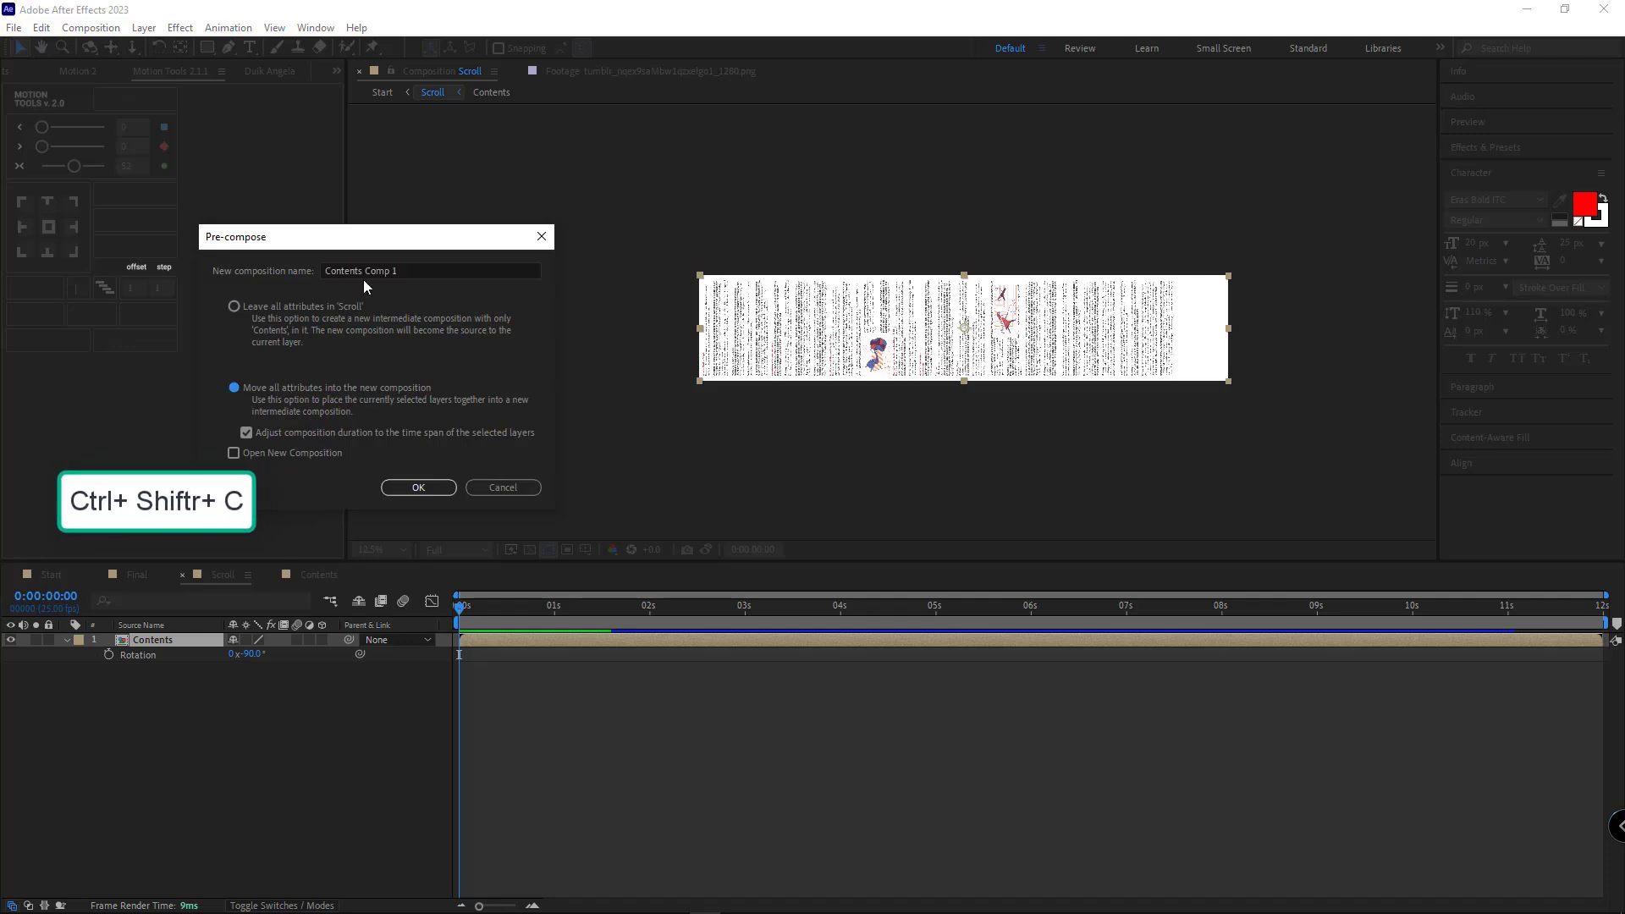
type("Tap")
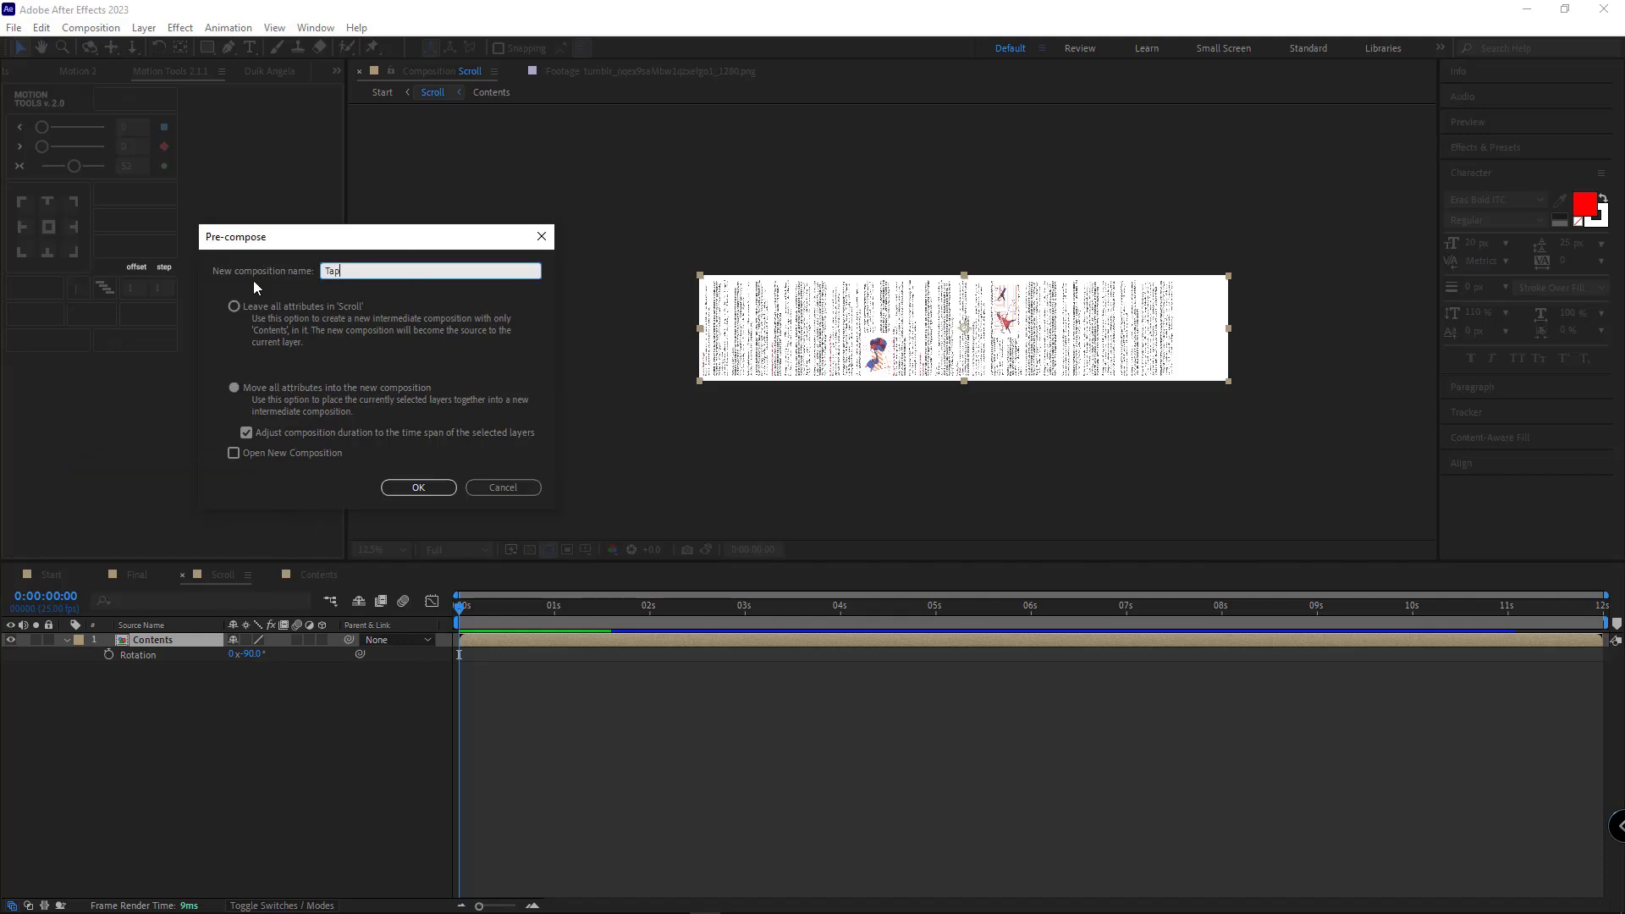
type("er")
left_click(427, 494)
Find the CC Power Pin effect and apply it to the Taper layer
left_click(1496, 153)
left_click(1499, 169)
type("power")
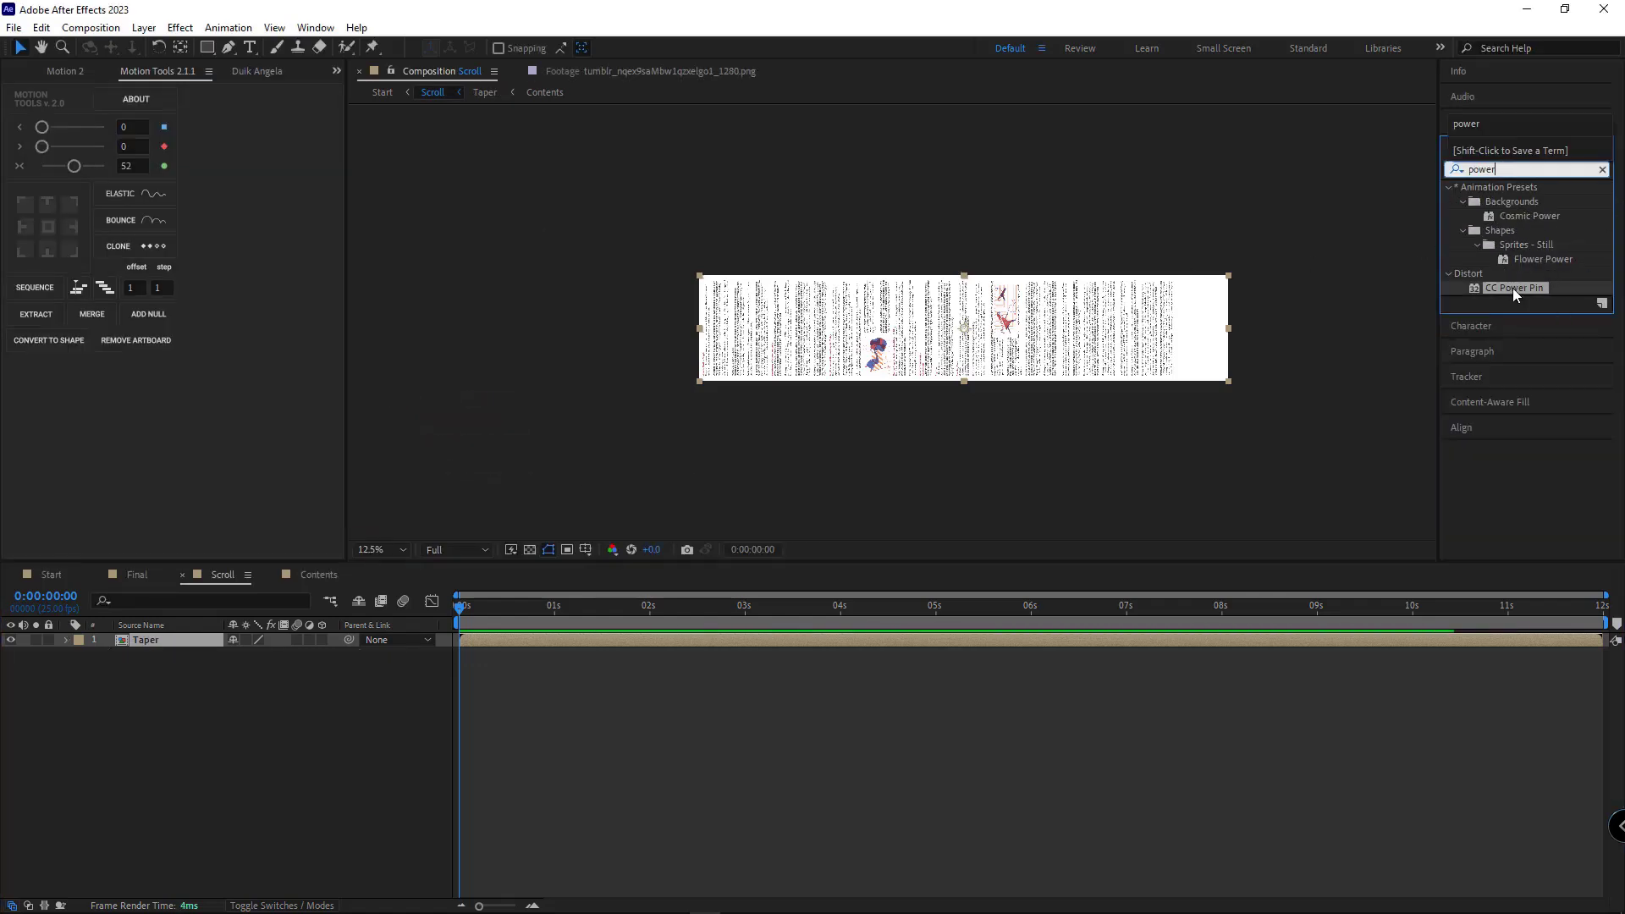
left_click_drag(1514, 293, 148, 642)
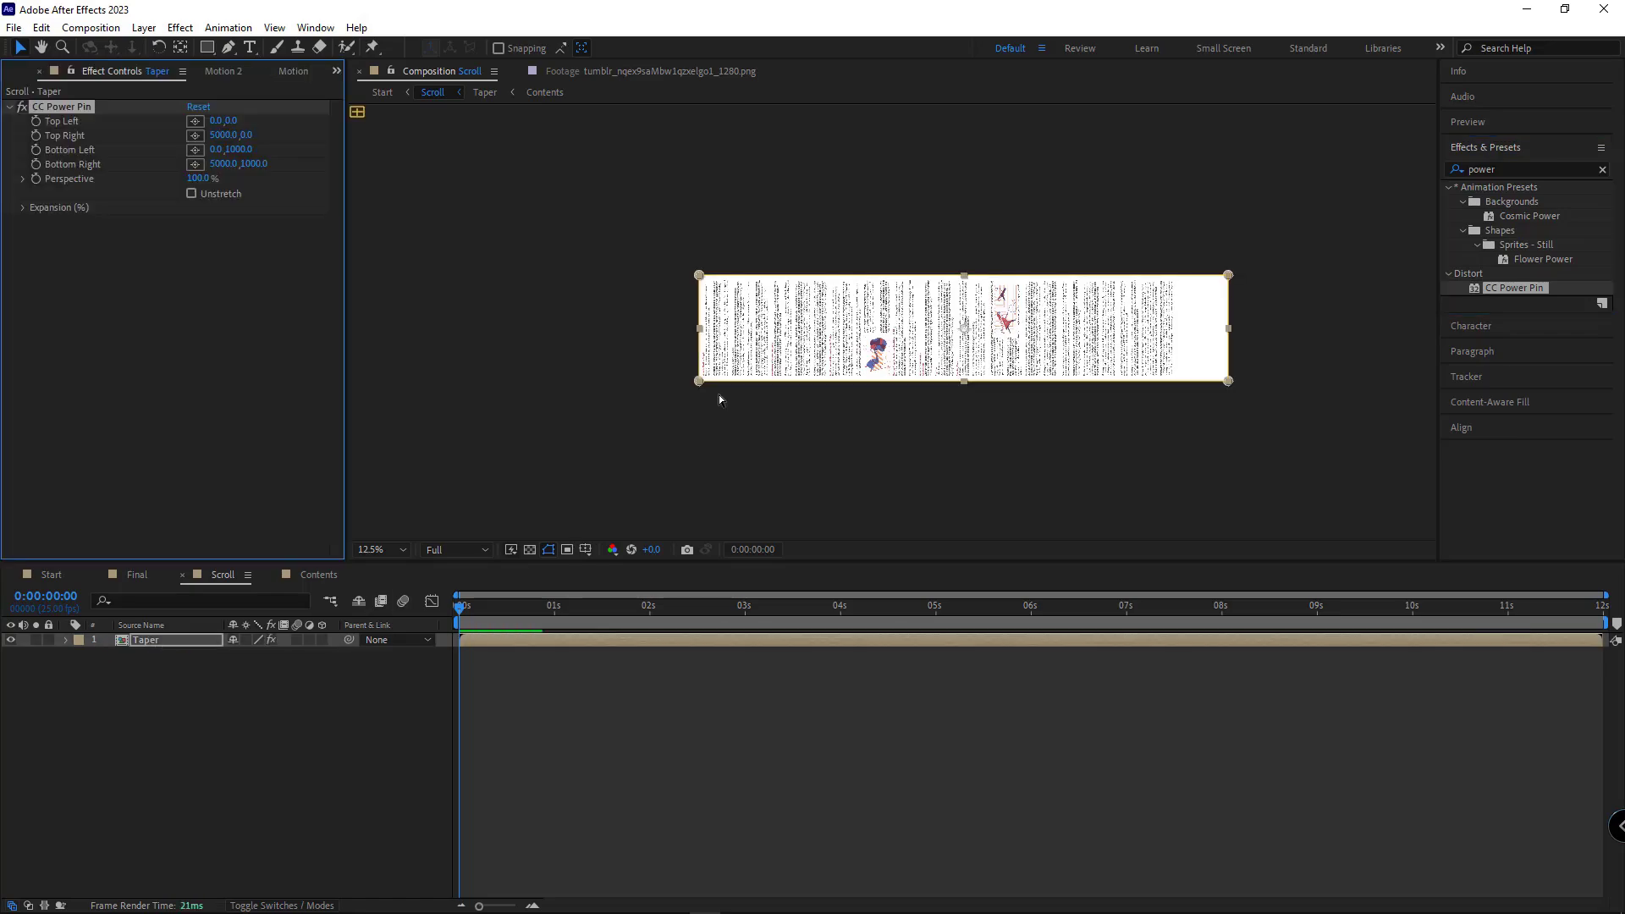
Narrow the strip's starting end by setting CC Power Pin's Top Left Y to 300 and Bottom Left Y to 700, and check the Start composition
left_click_drag(244, 121, 241, 127)
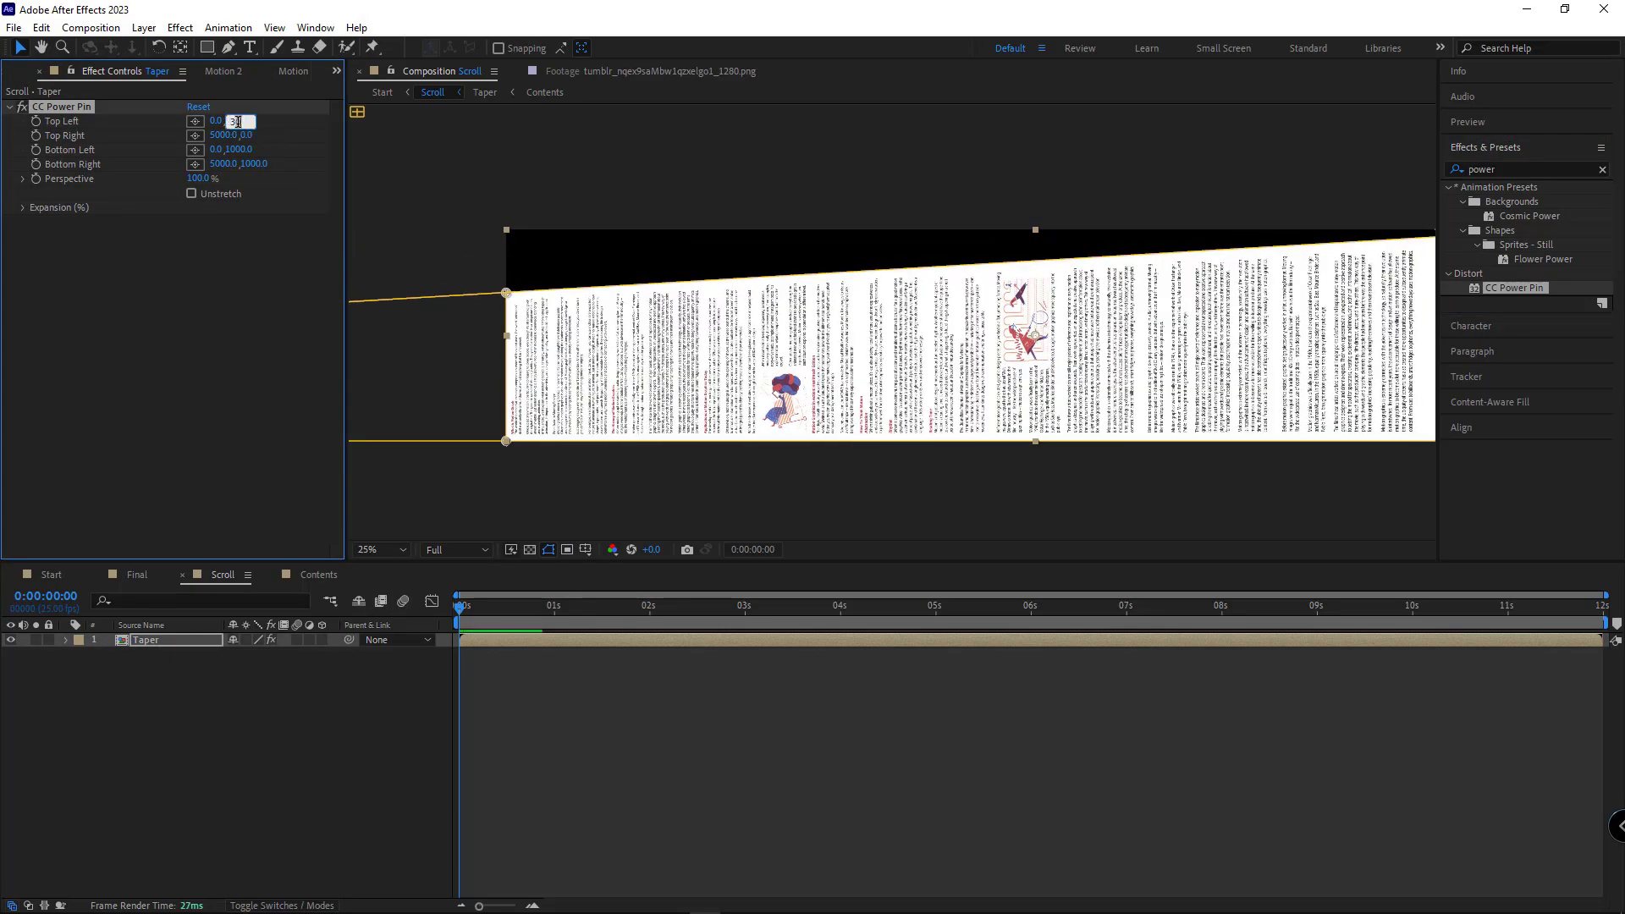
key("Return")
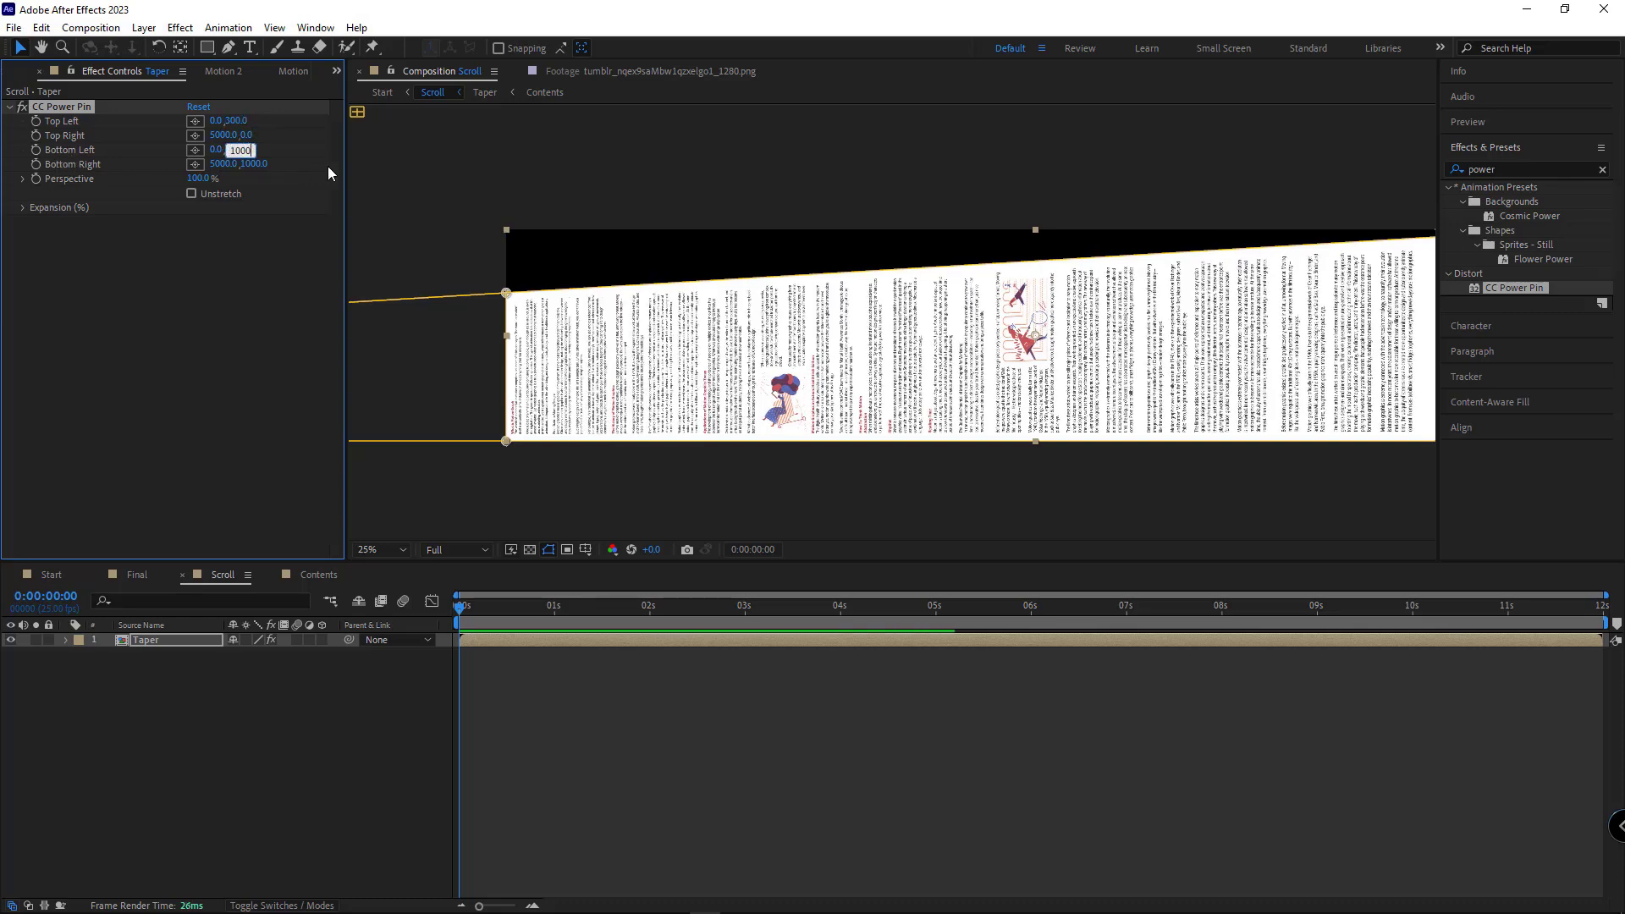
key("BackSpace")
key("BackSpace")
key("BackSpace")
key("BackSpace")
type("700")
key("Return")
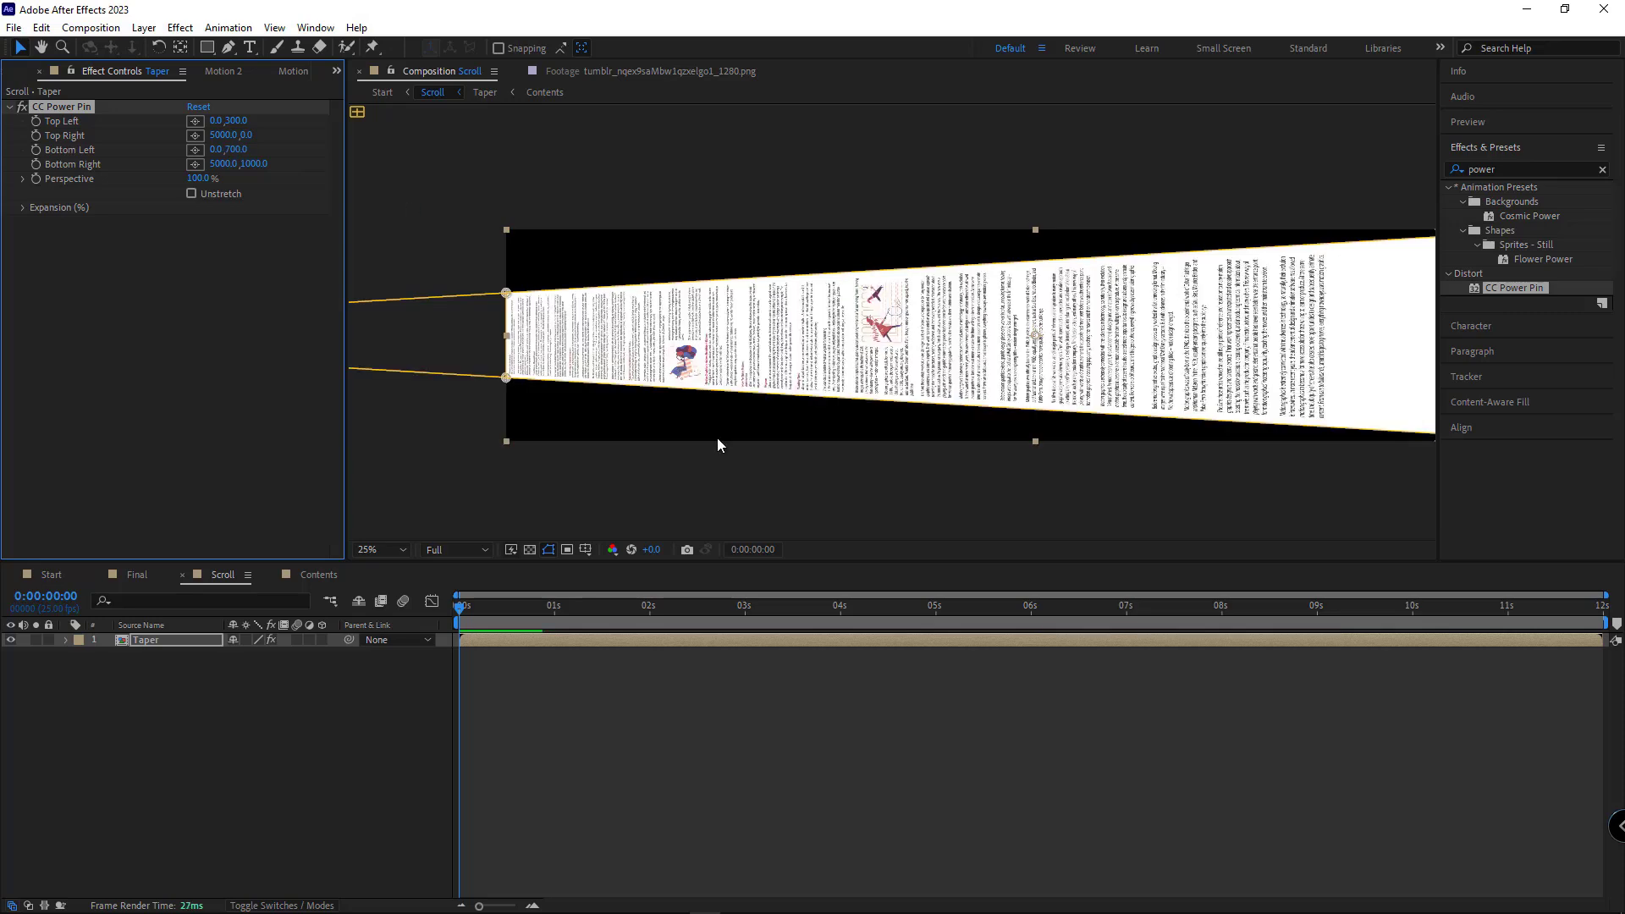
left_click(45, 574)
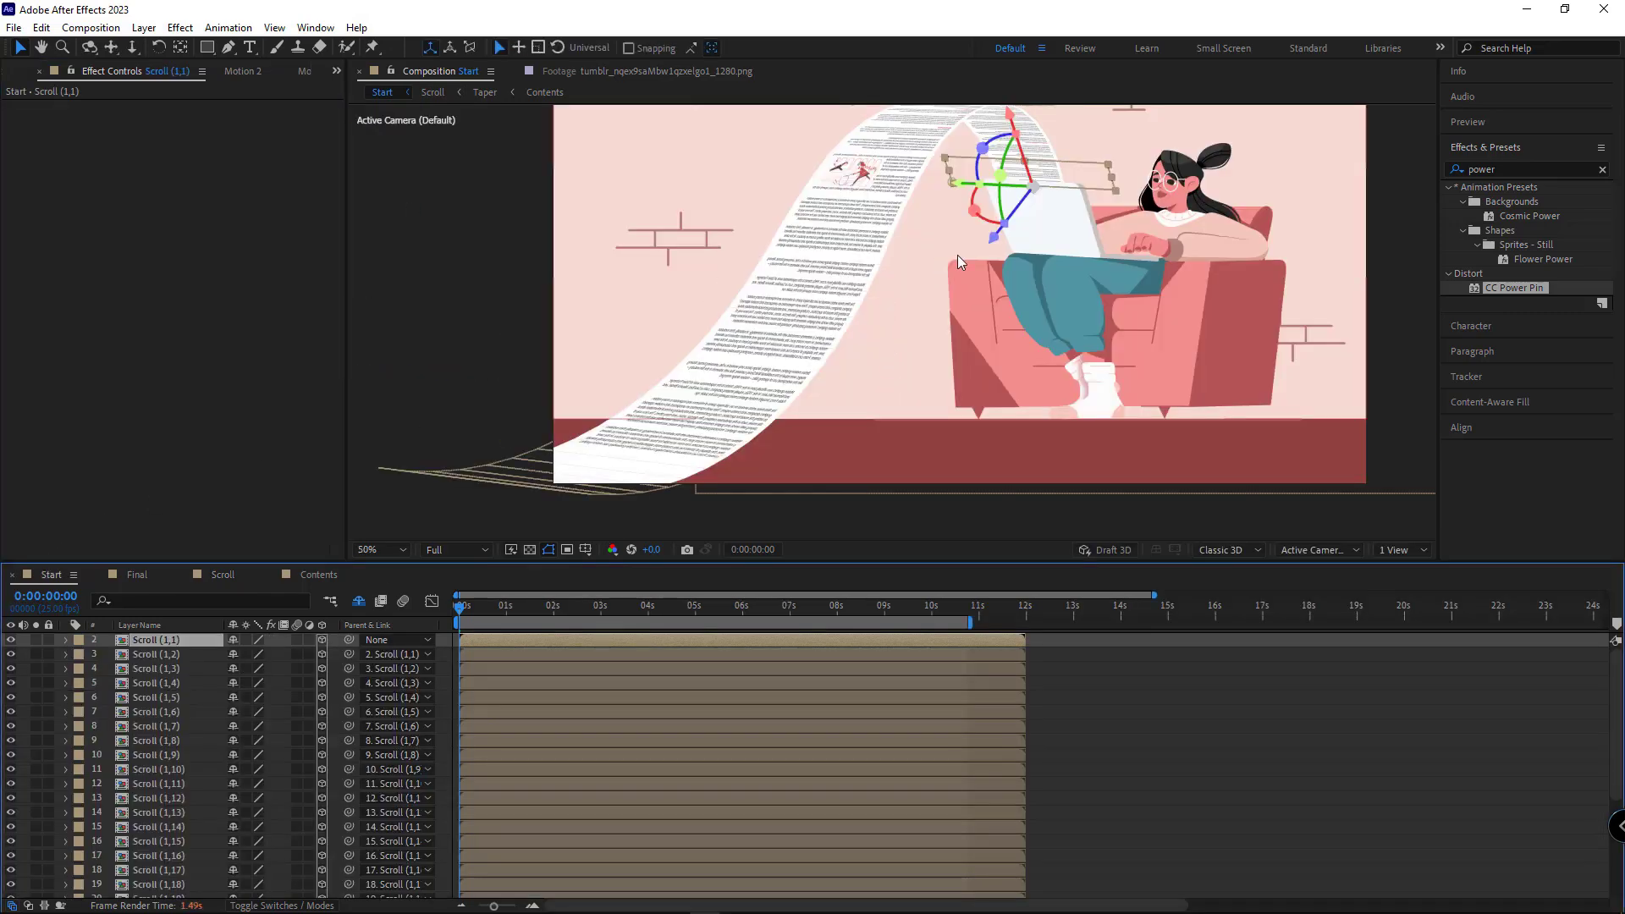
left_click_drag(958, 244, 934, 343)
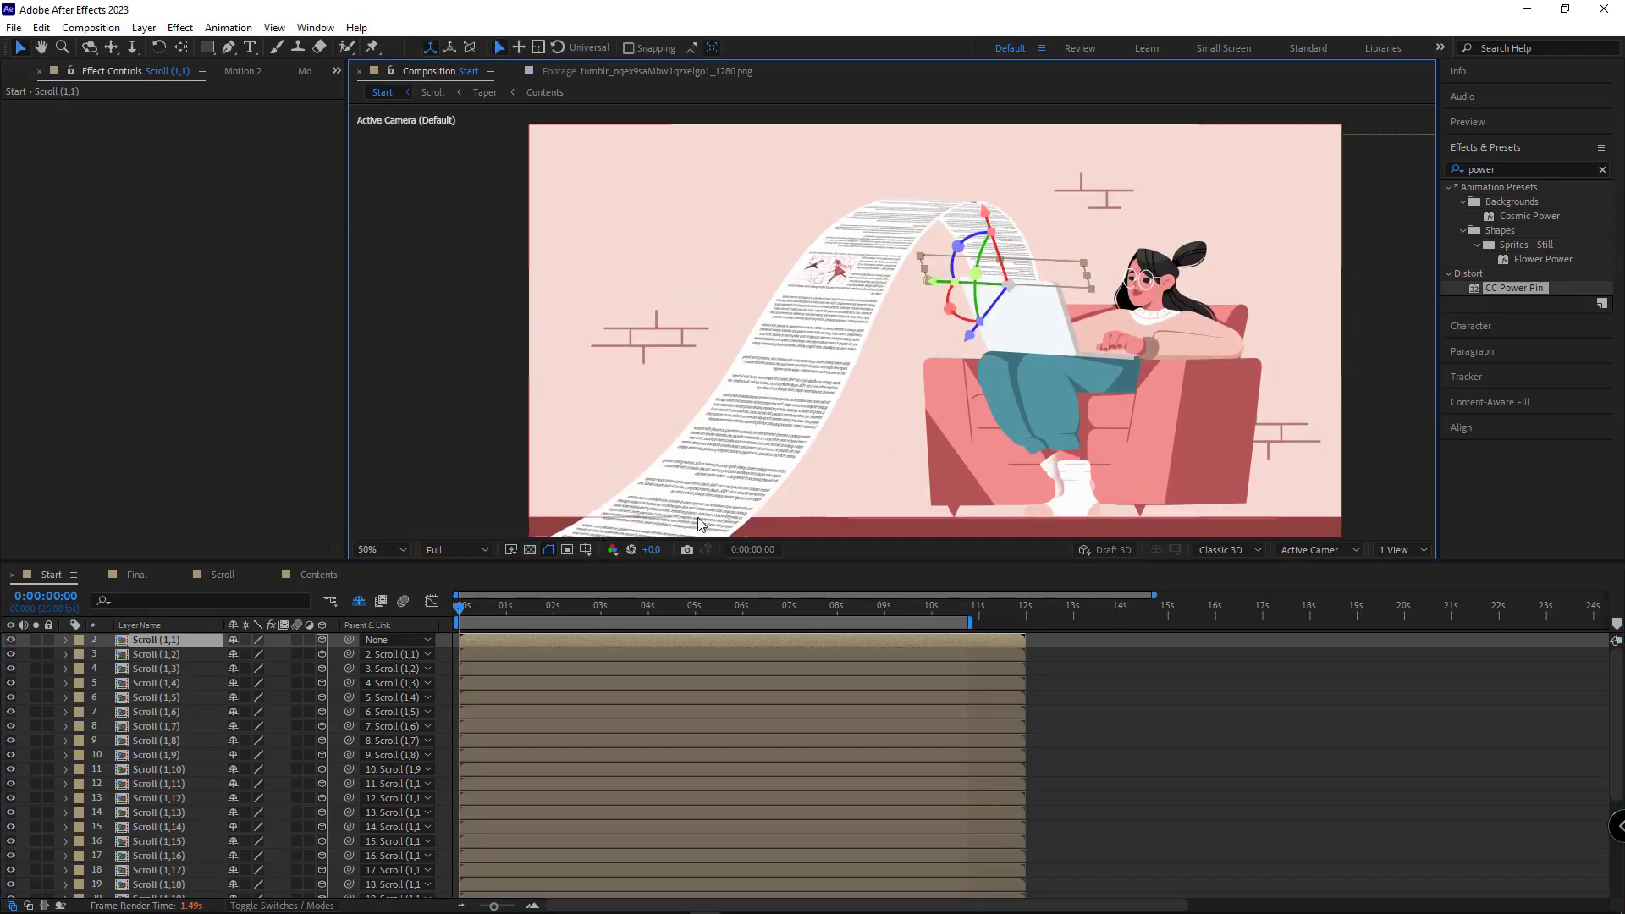
Set the Taper layer's CC Power Pin Top Left Y to 250 and Bottom Left Y to 750, and inspect the scroll in the Start composition
double_click(169, 641)
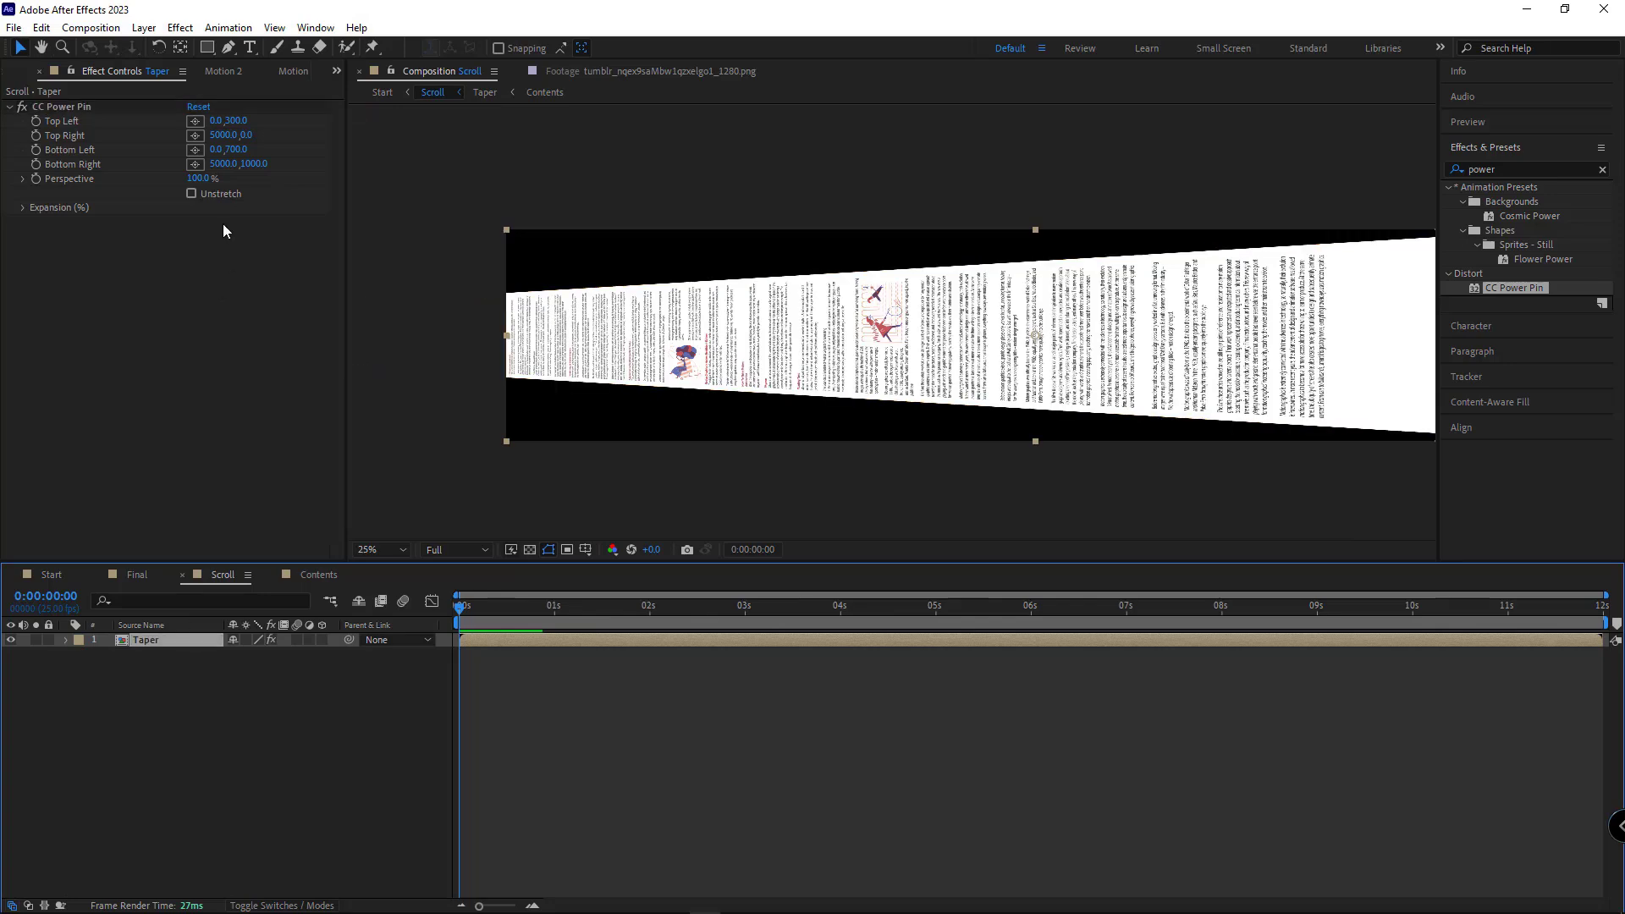
left_click(235, 123)
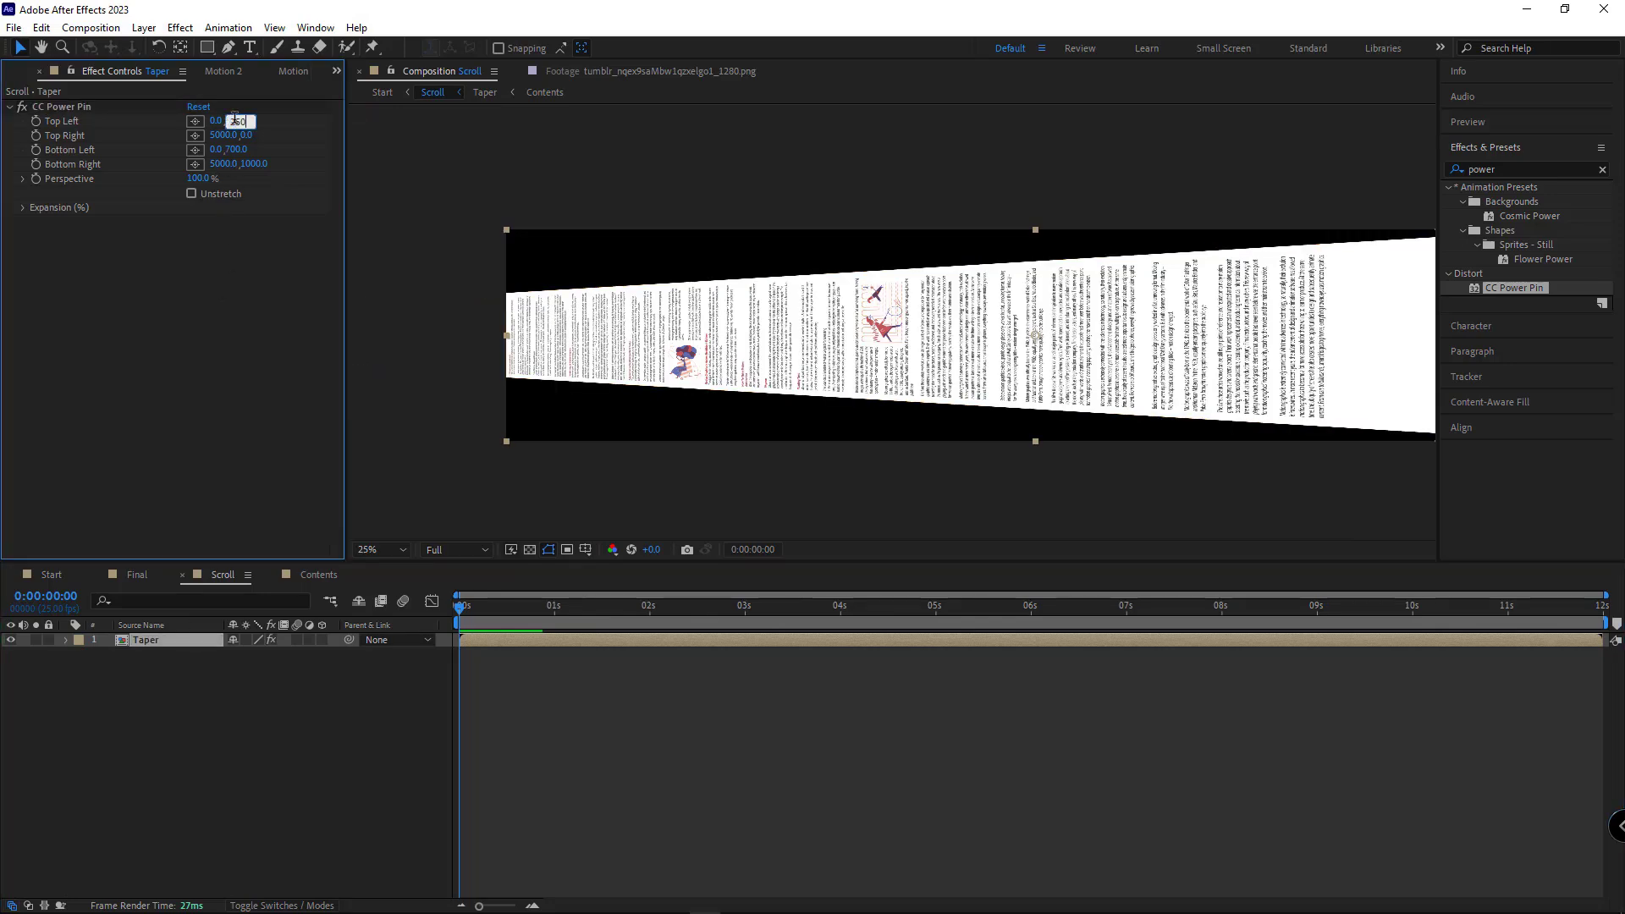
key("Return")
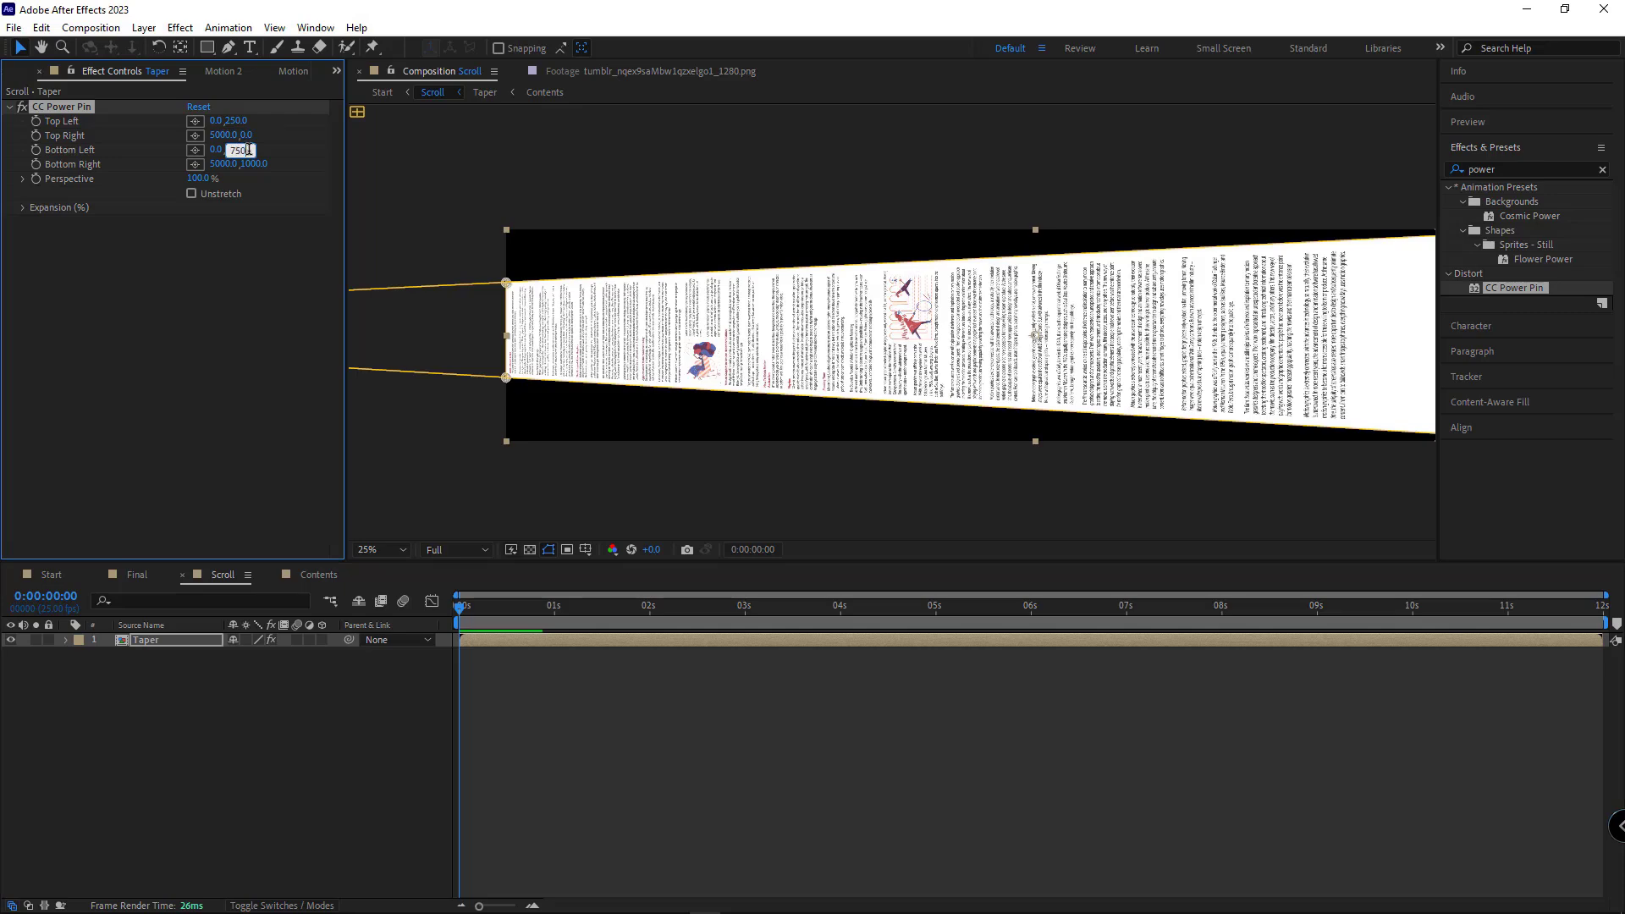
key("Return")
left_click(51, 573)
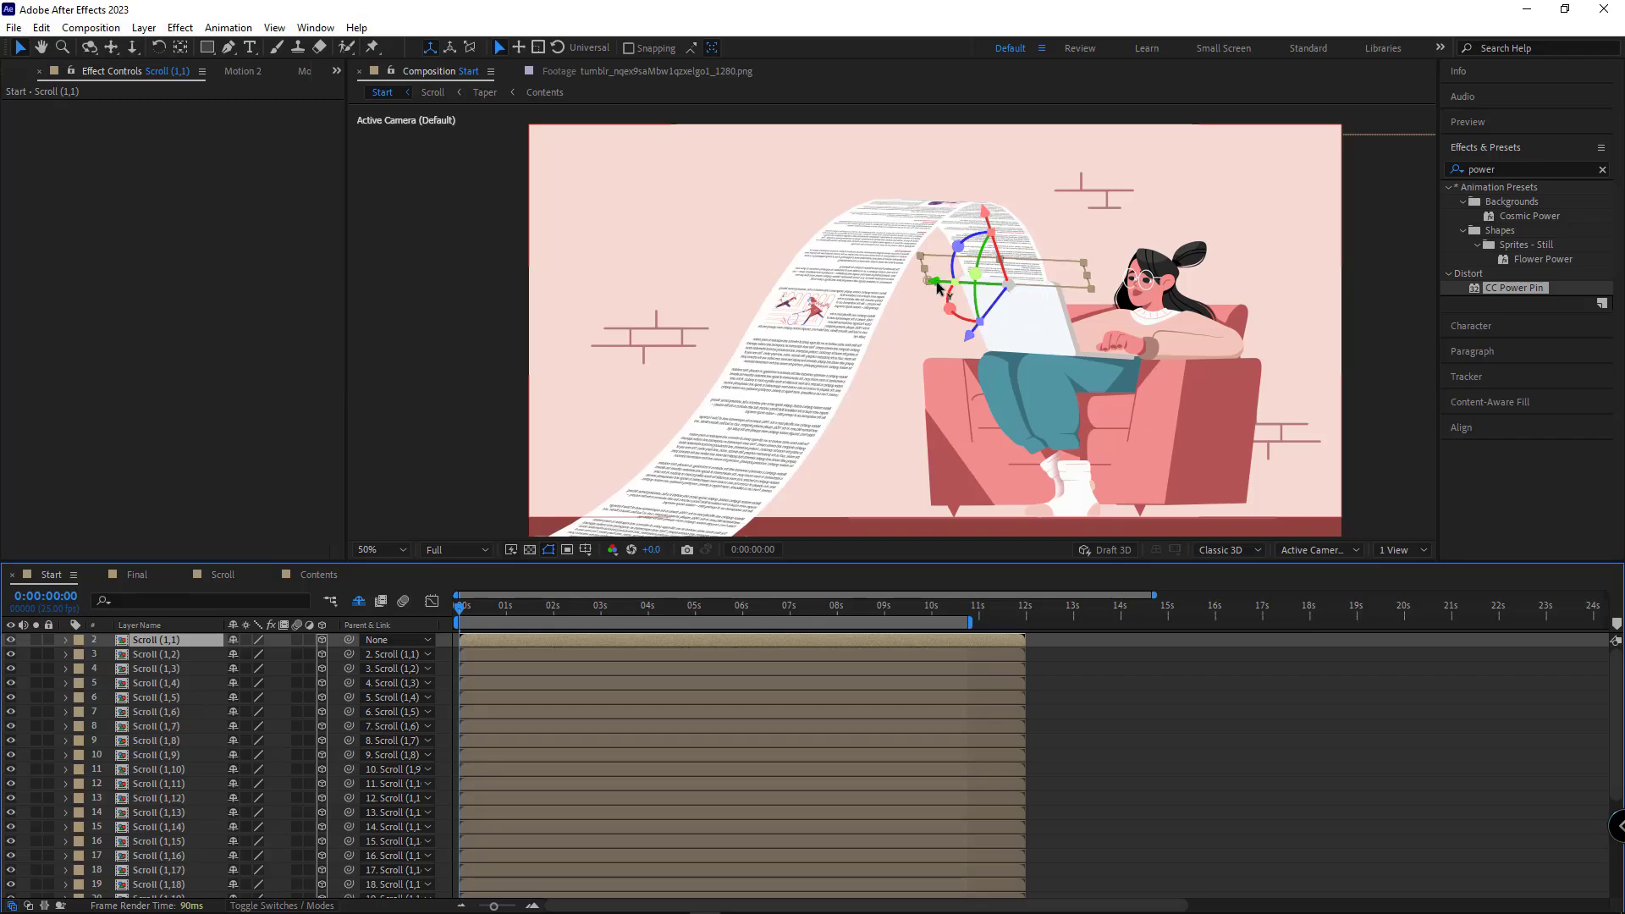
left_click_drag(938, 288, 939, 289)
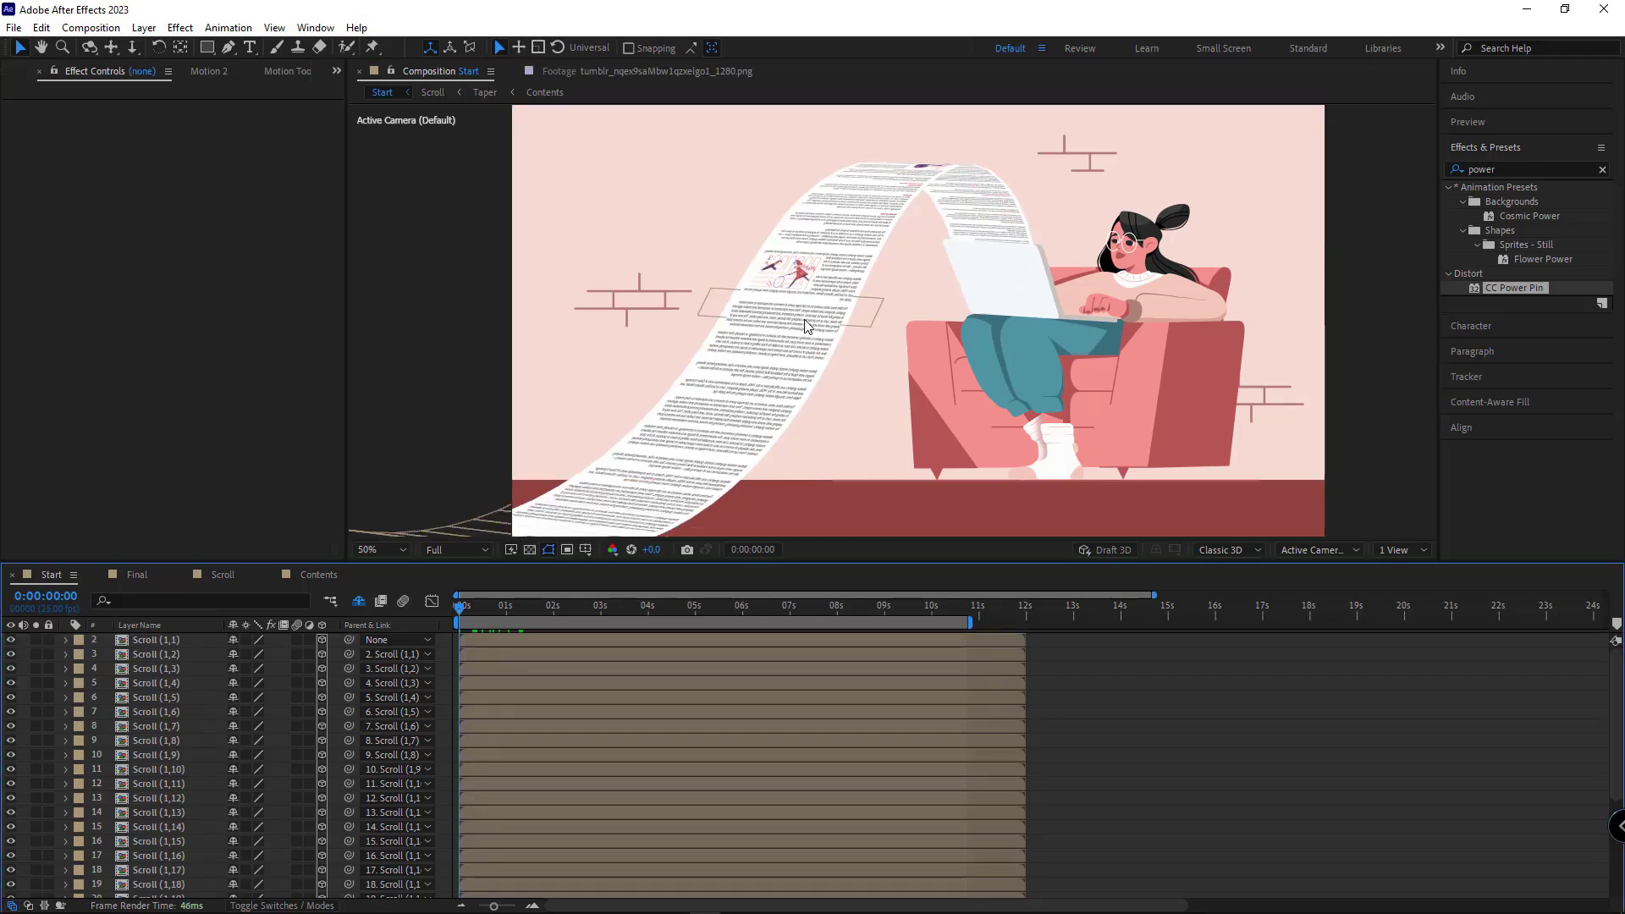
scroll(806, 326, "up", 2)
scroll(759, 327, "up", 2)
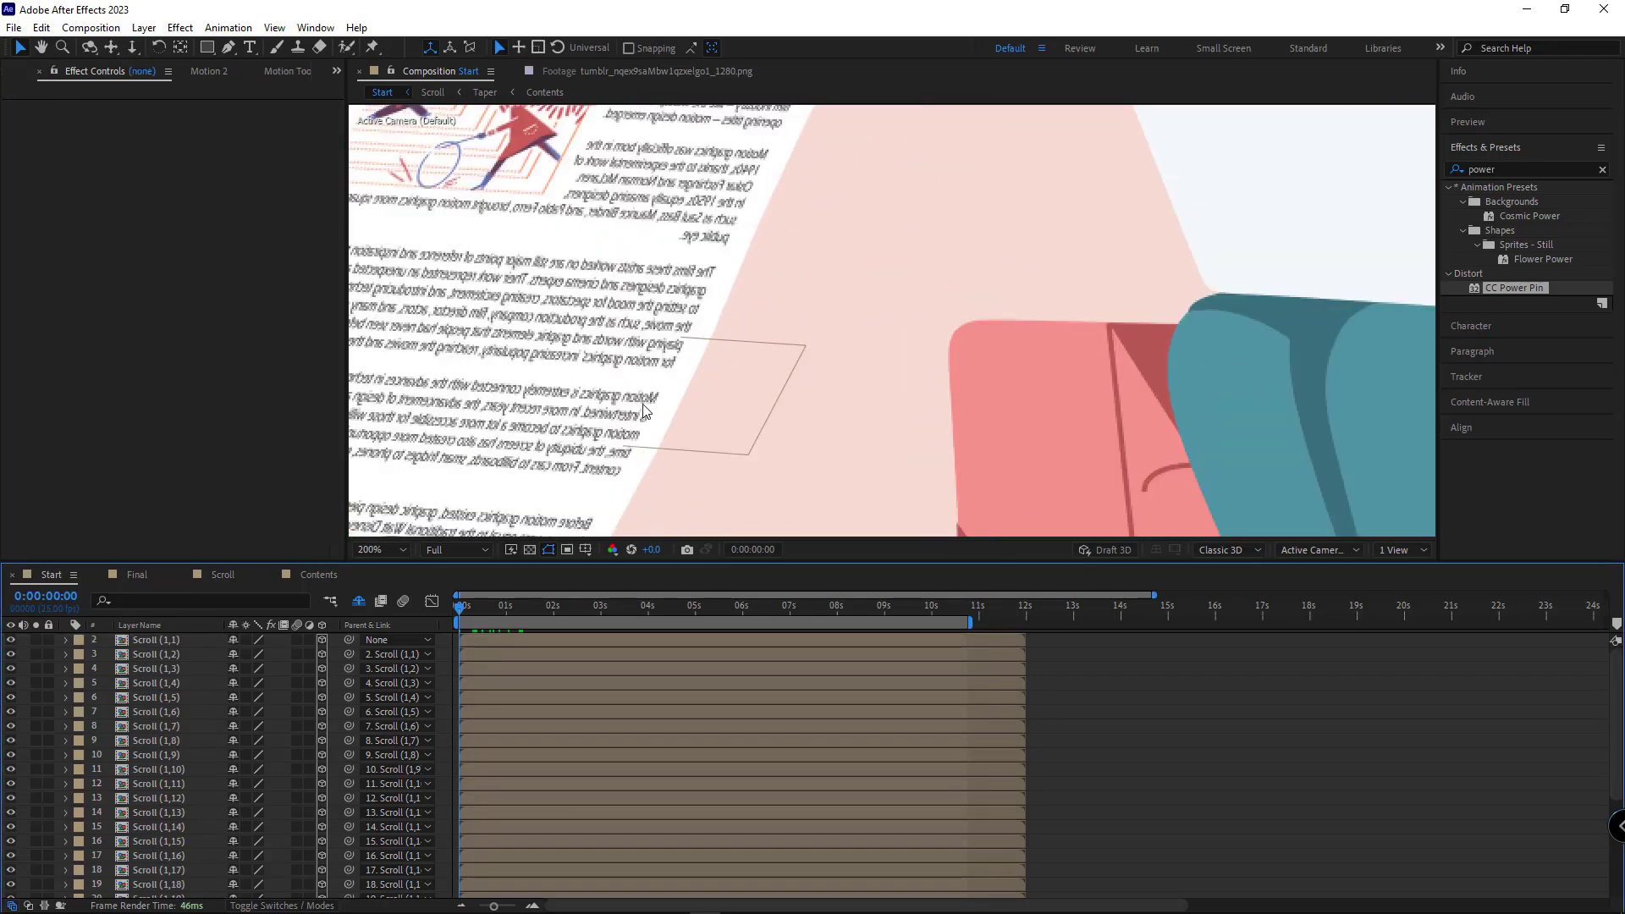
scroll(643, 411, "down", 2)
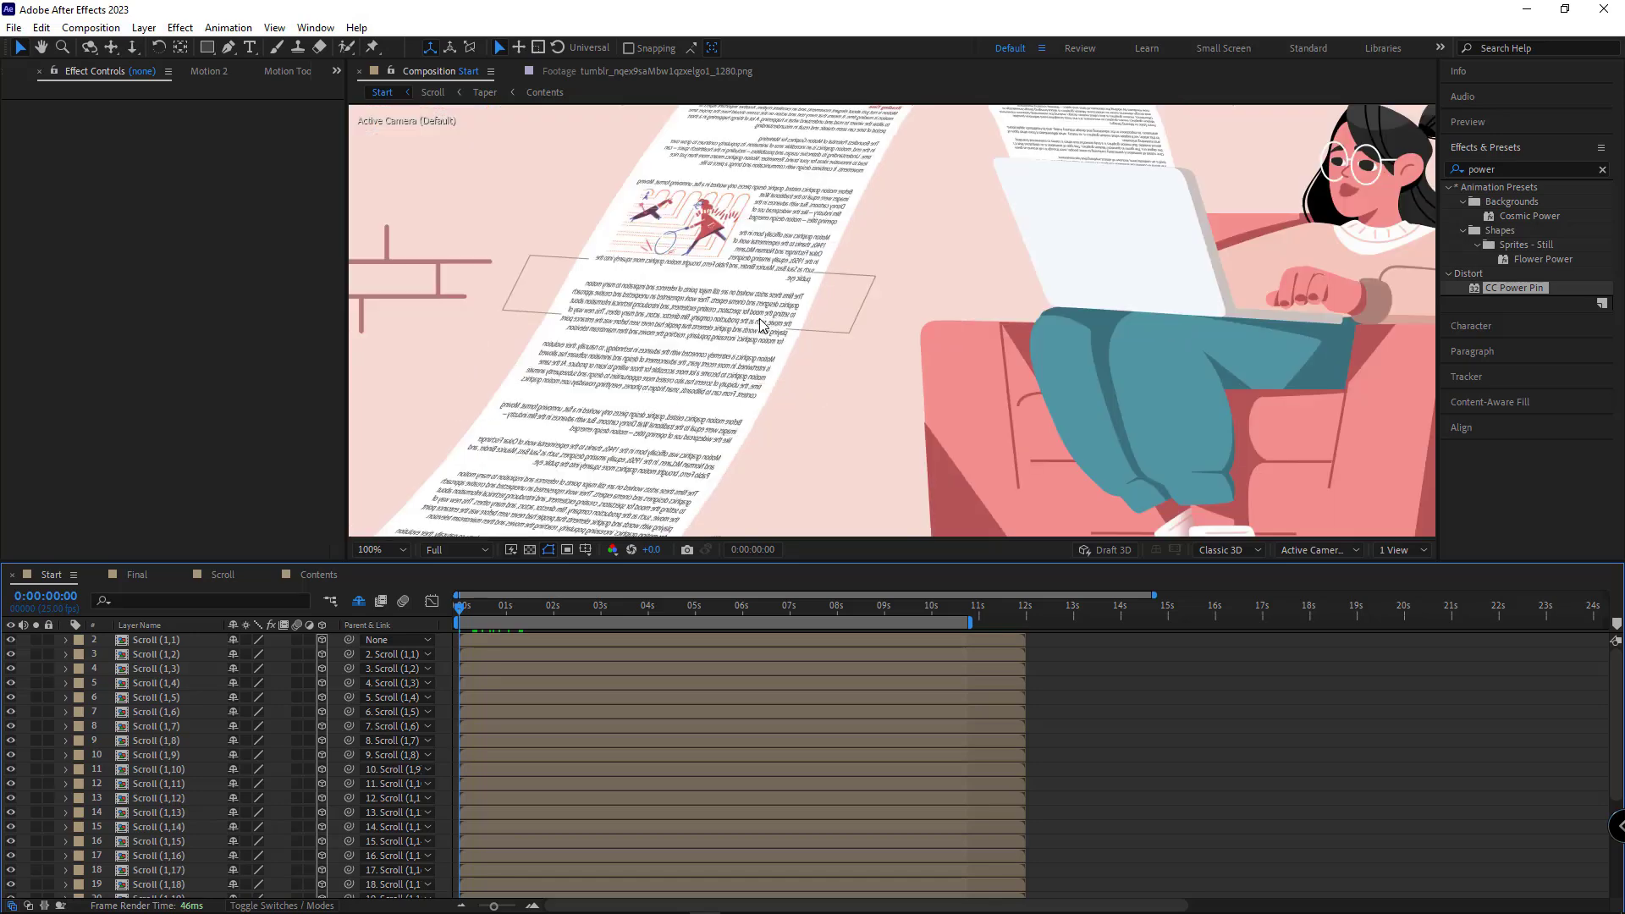
Parent both image layers in the Contents composition to the article text layer
left_click(293, 574)
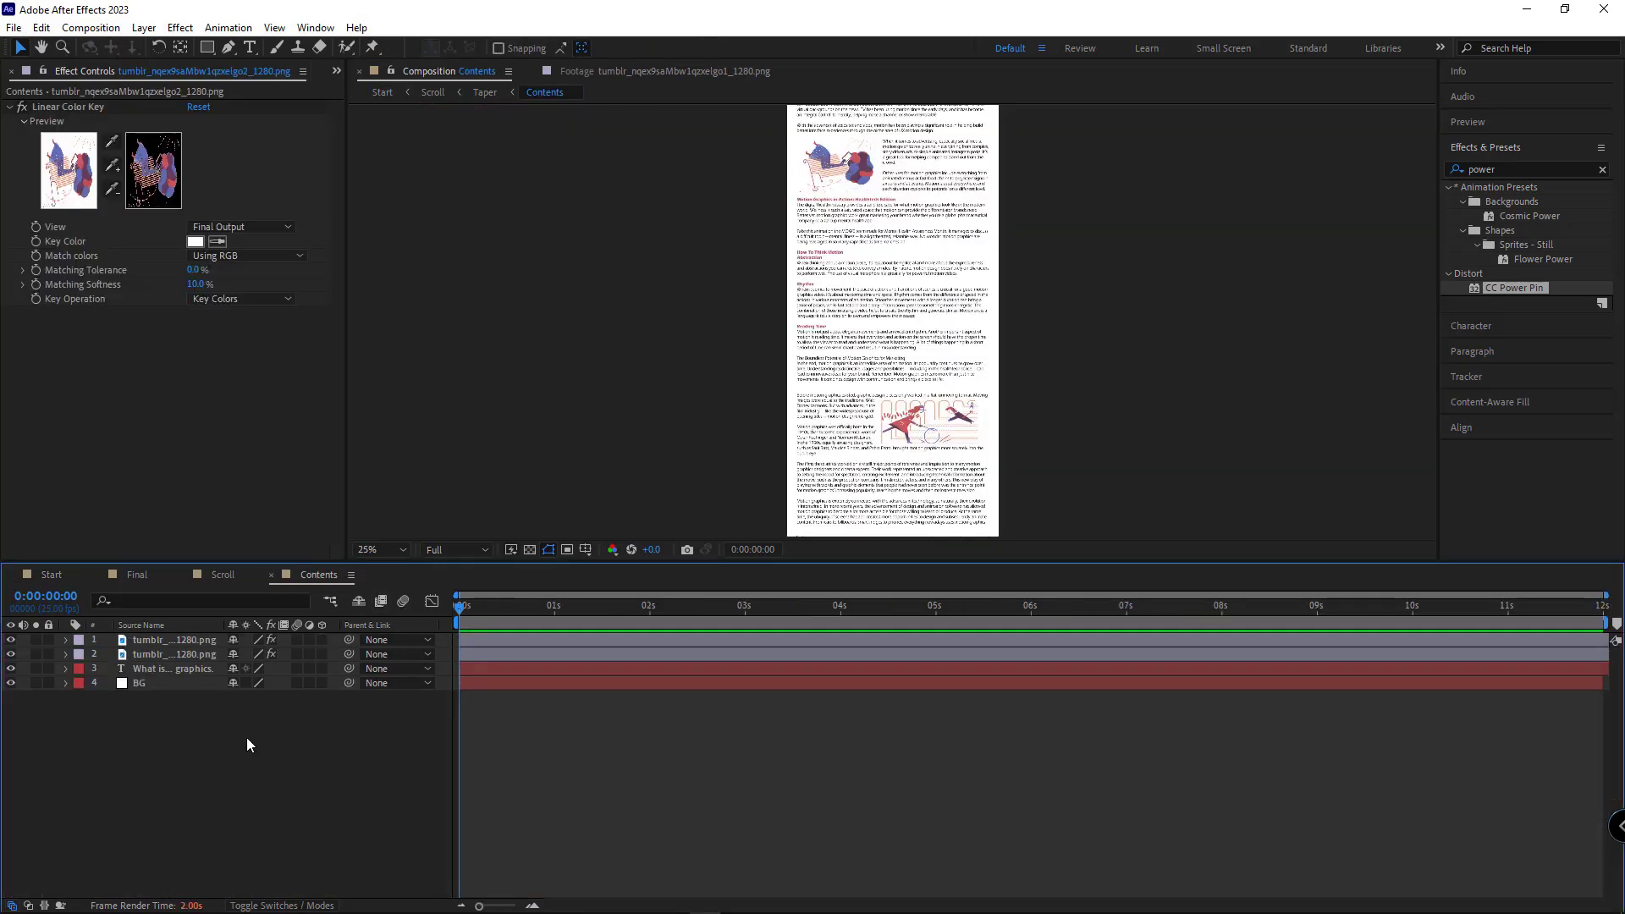
left_click(149, 641)
left_click(190, 654, "shift")
left_click_drag(351, 653, 151, 667)
Flip the article text layer vertically together with its parented images
left_click(152, 668)
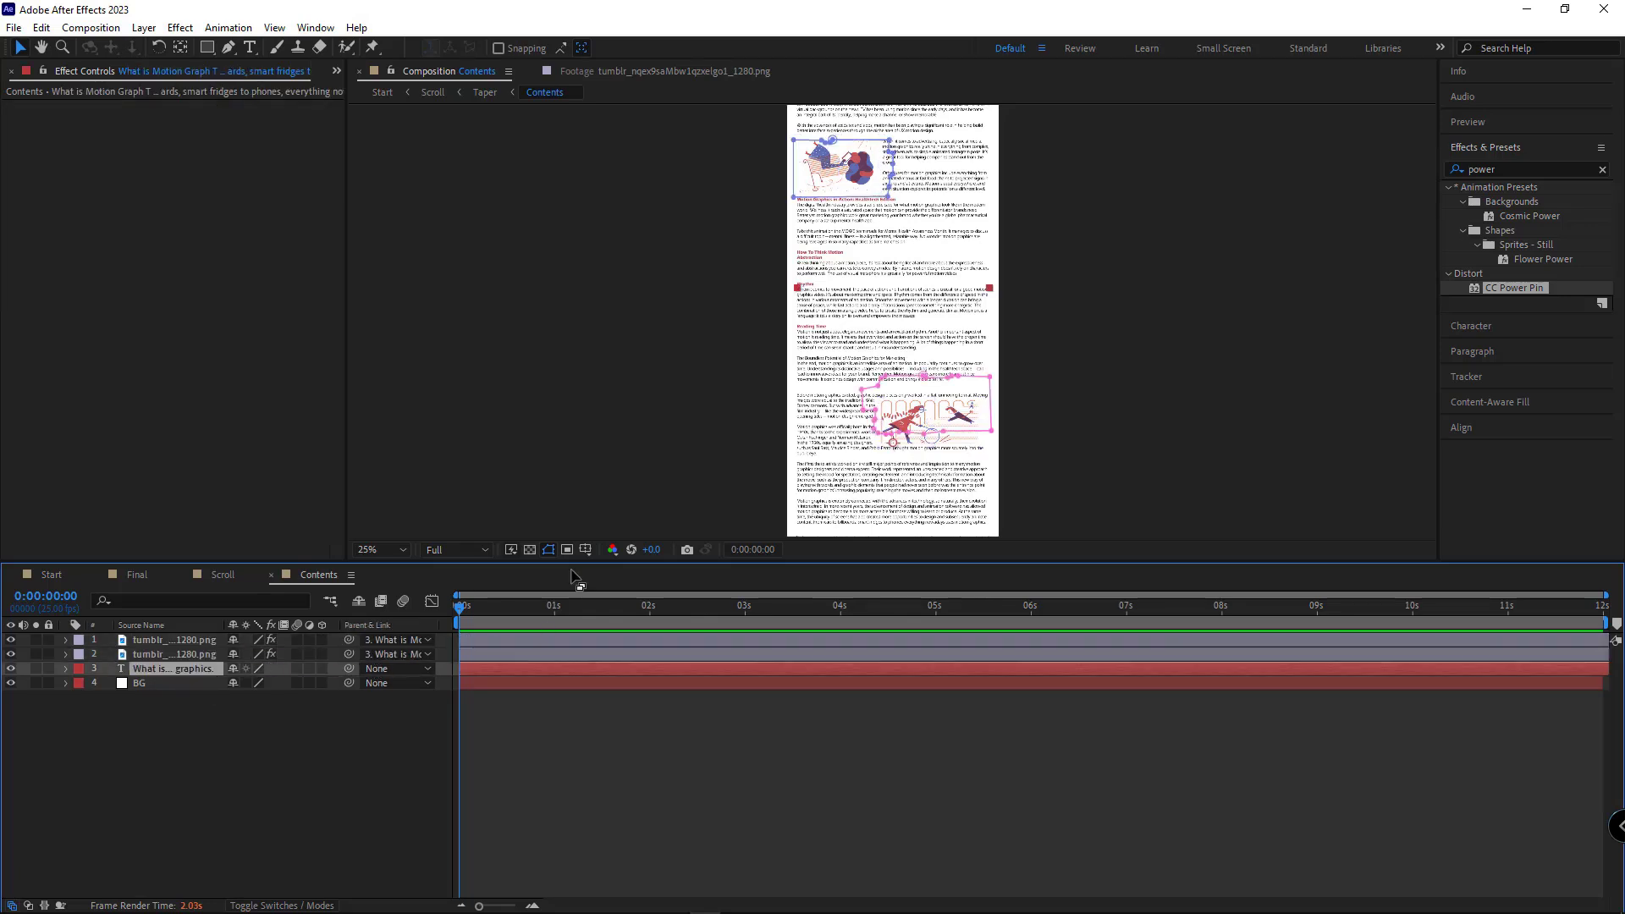
right_click(193, 667)
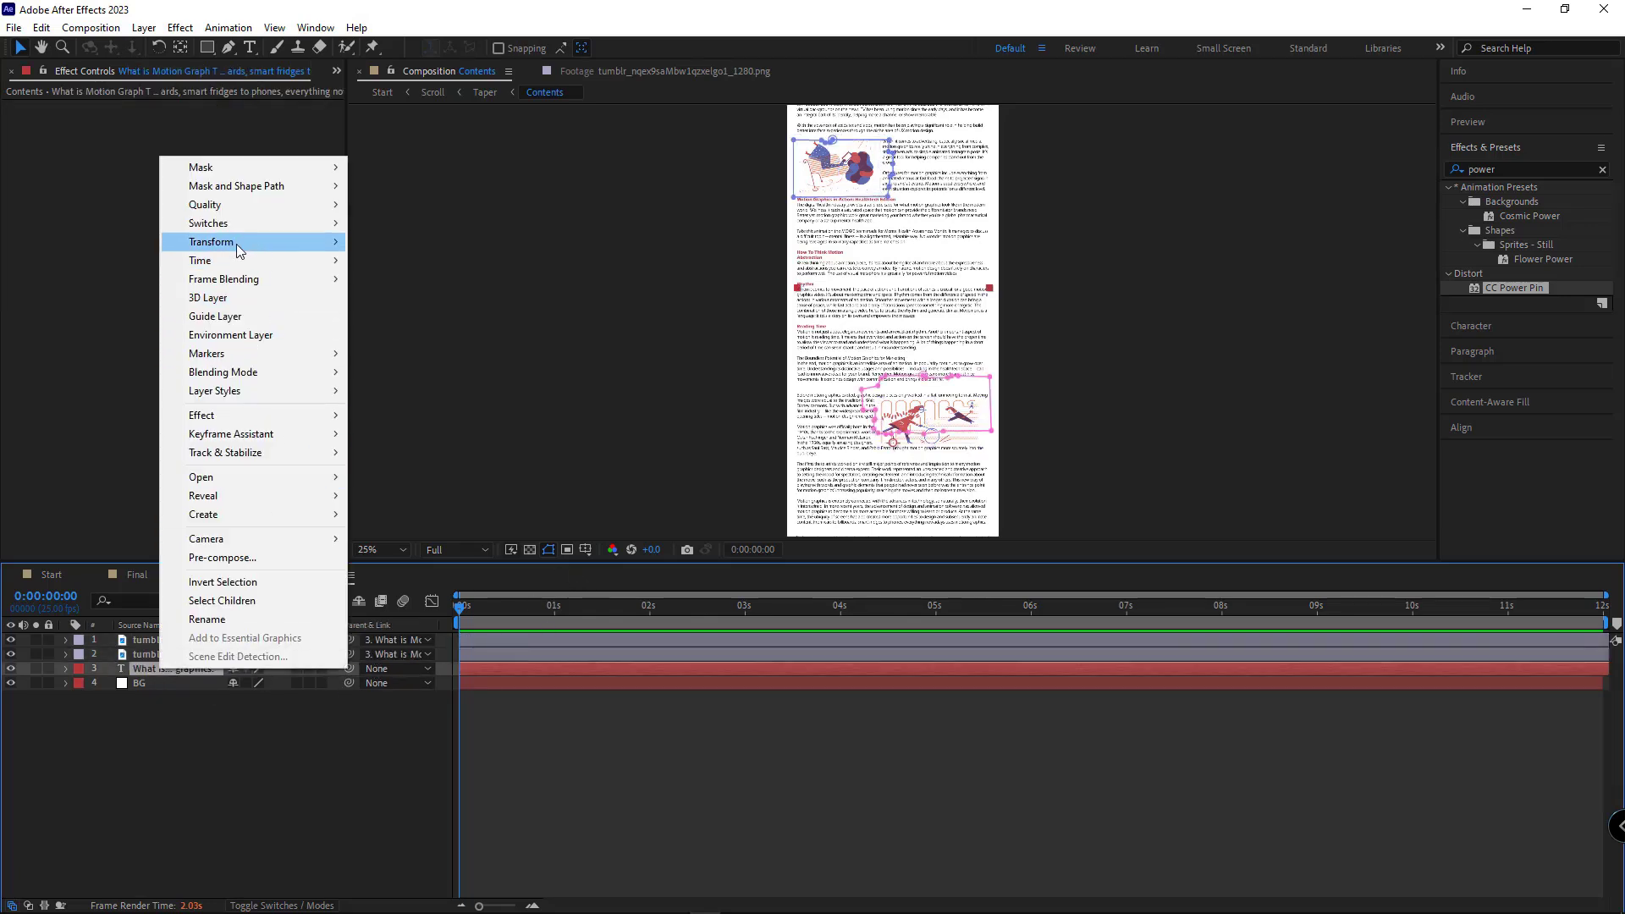
mouse_move(236, 243)
left_click(442, 403)
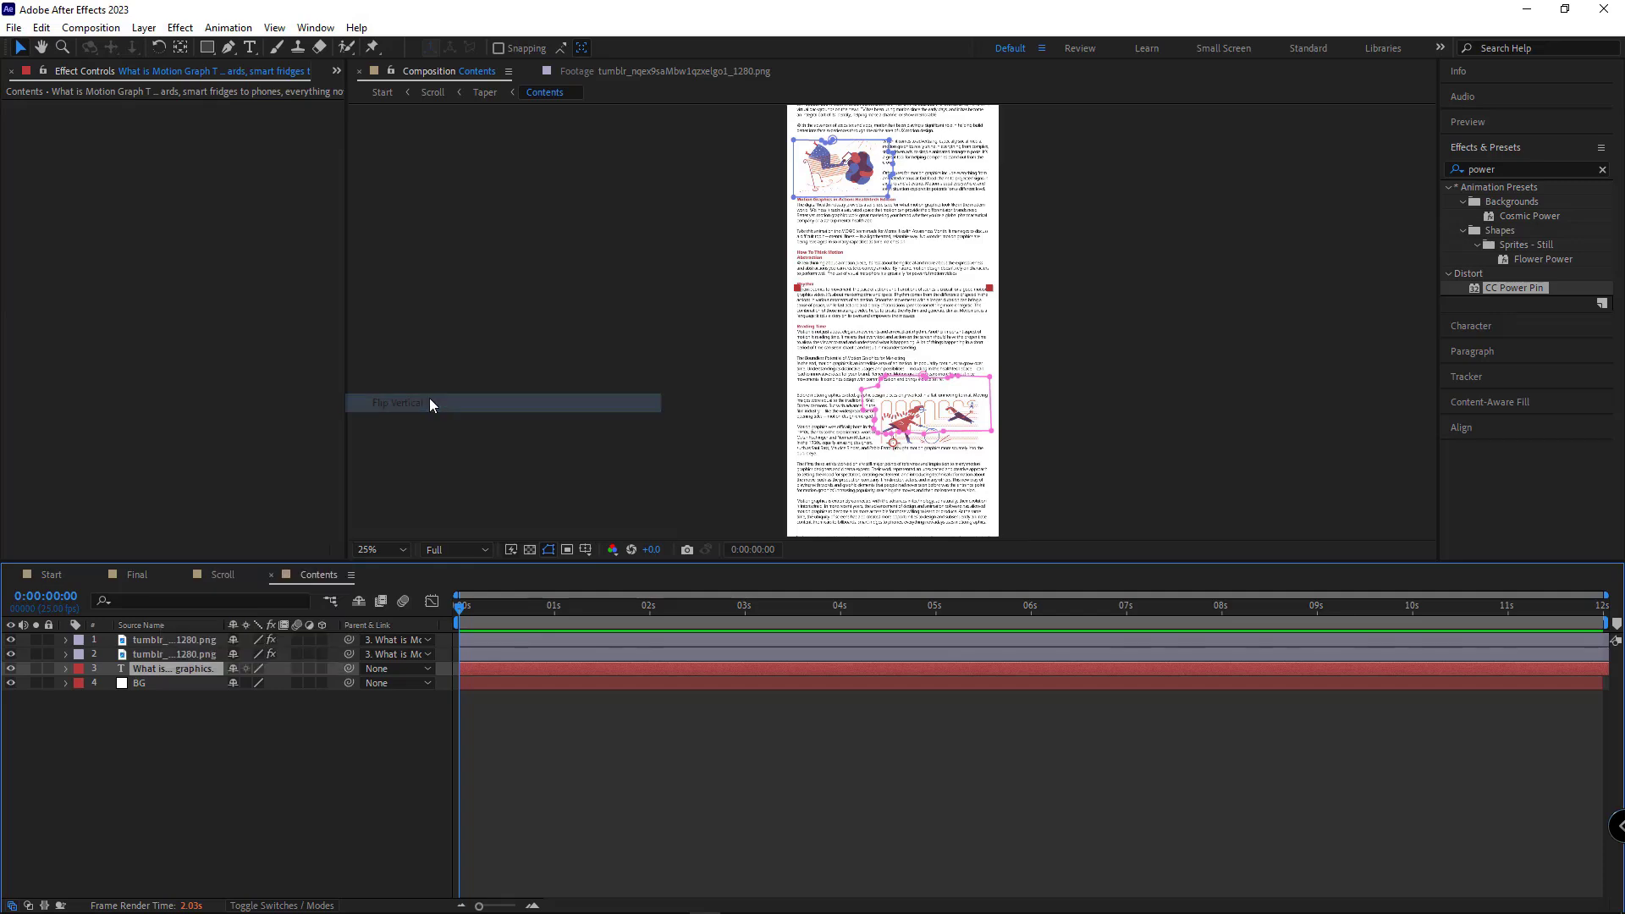
Move the flipped text layer up onto the white page background and check the scroll in the Start composition
scroll(660, 351, "down", 1)
key("comma")
key("shift+Up")
key("shift+Up")
key("shift+Up")
key("shift+Up")
key("shift+Up")
key("shift+Up")
key("shift+Up")
key("shift+Up")
key("shift+Up")
key("shift+Up")
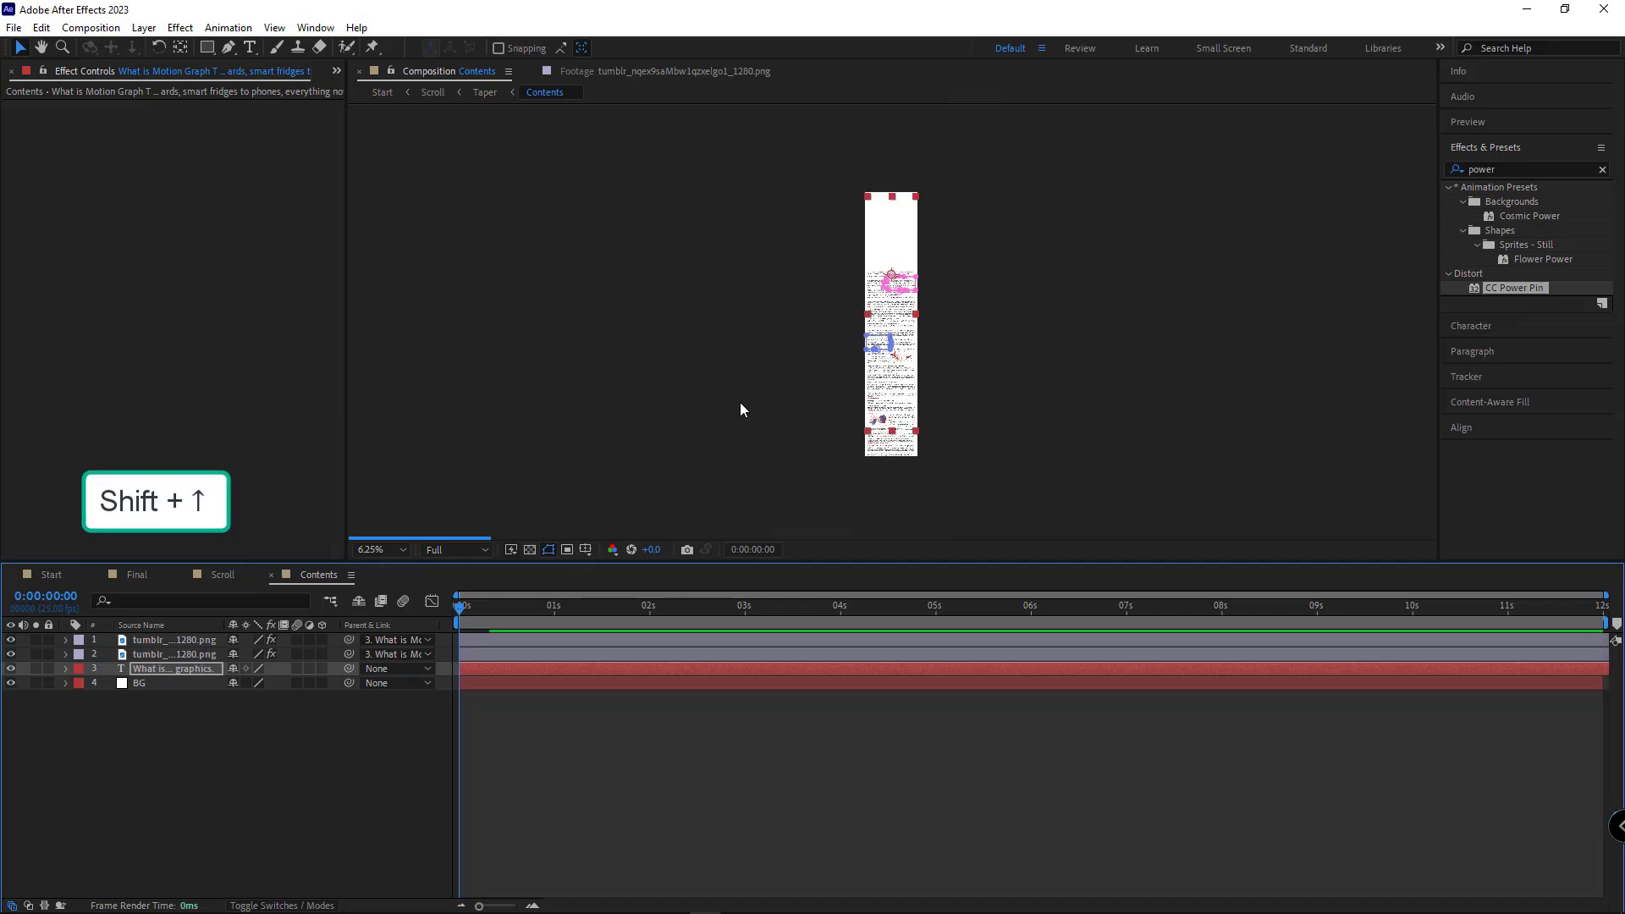
left_click(51, 575)
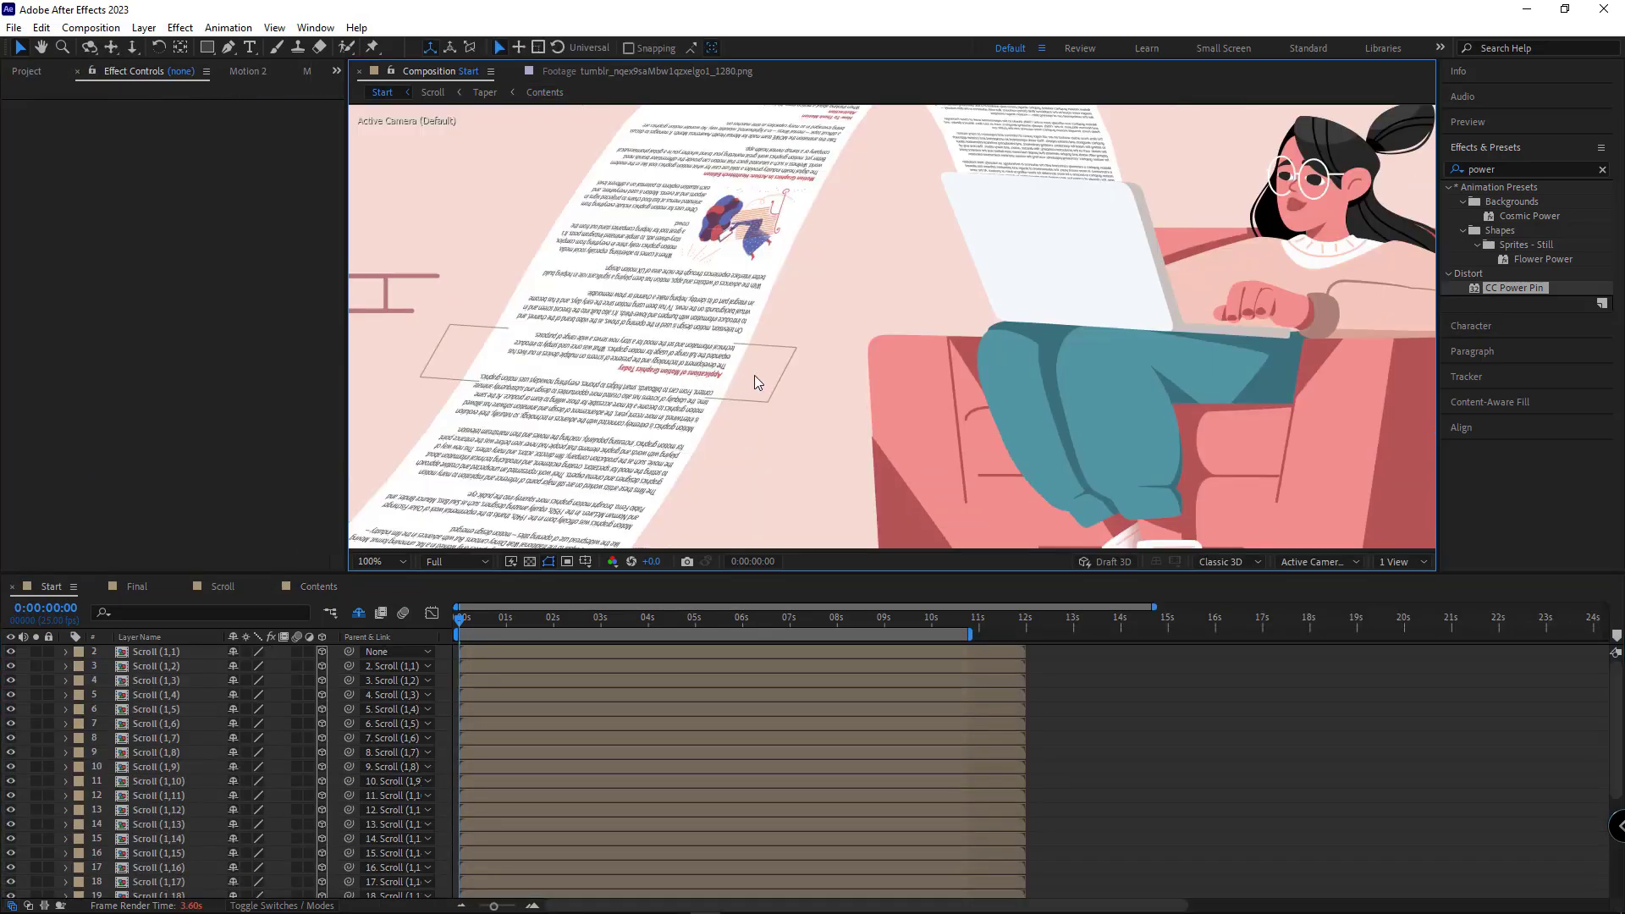
scroll(756, 374, "down", 2)
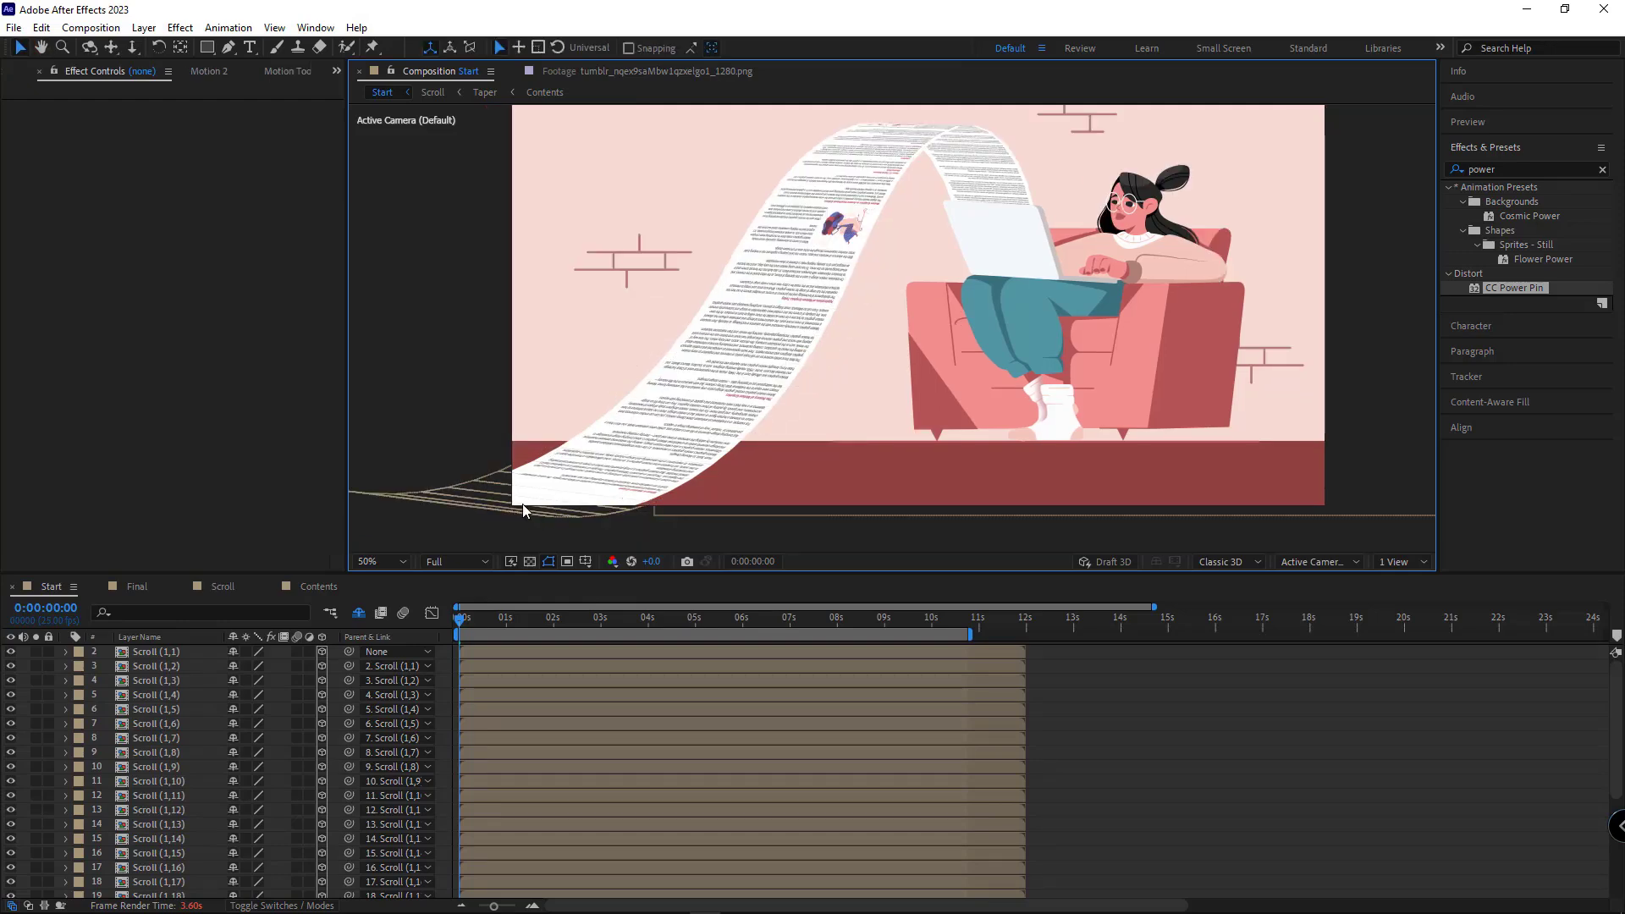
Move the text layer in Contents down until the article's first line sits near the page's lower edge
left_click(313, 586)
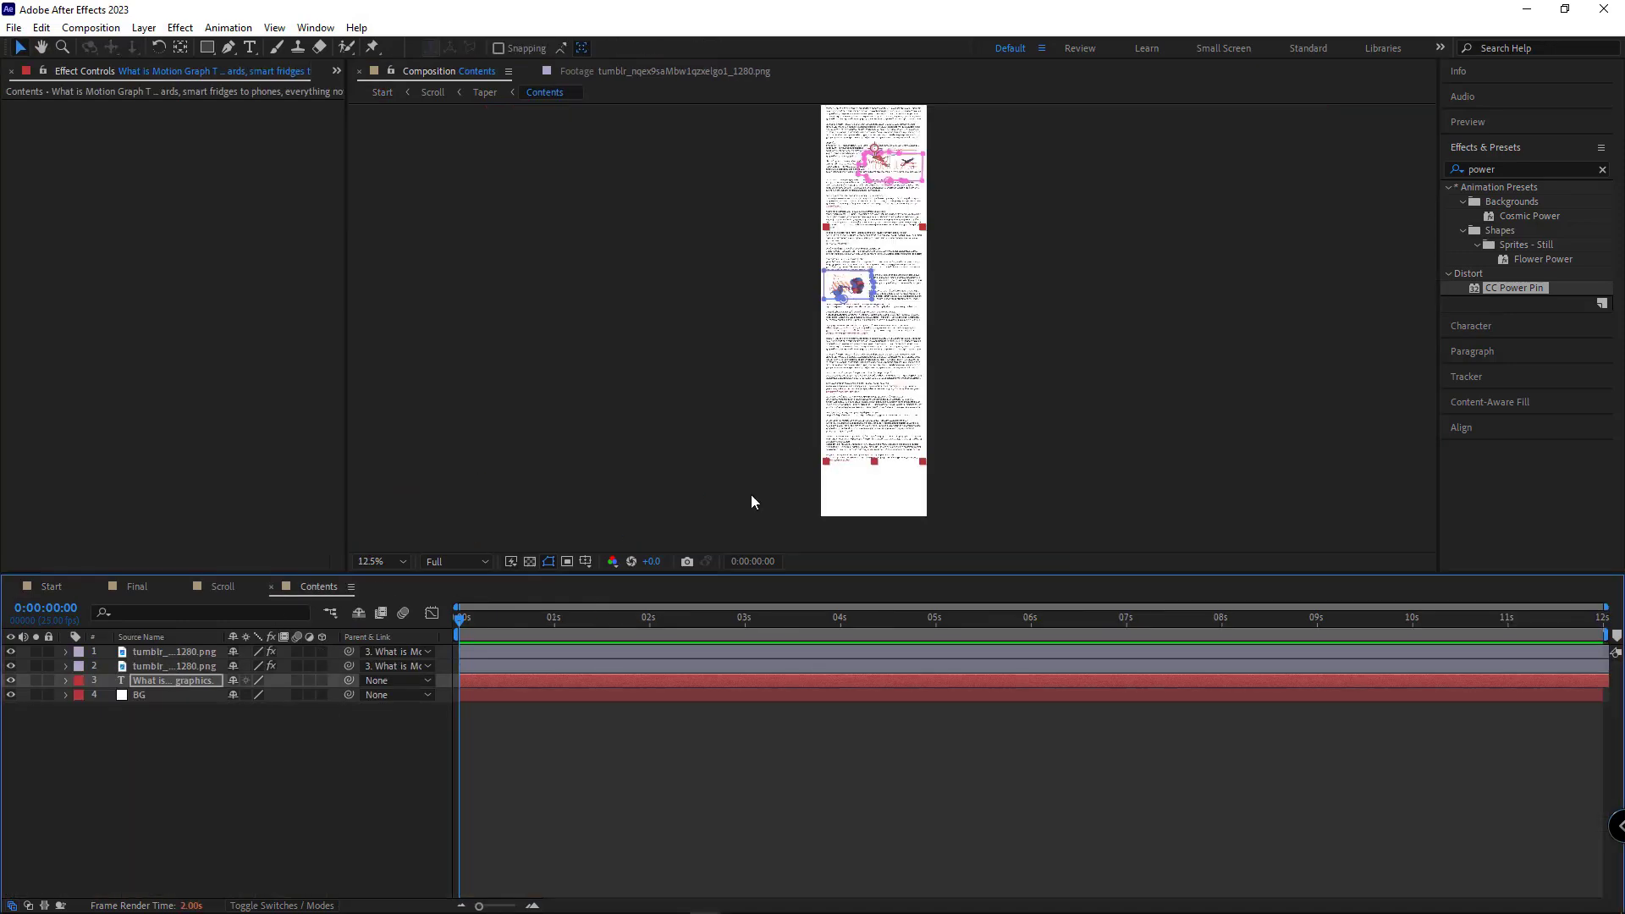
key("shift+Down")
key("shift+Down")
key("shift+Down")
key("shift+Down")
key("shift+Down")
key("shift+Down")
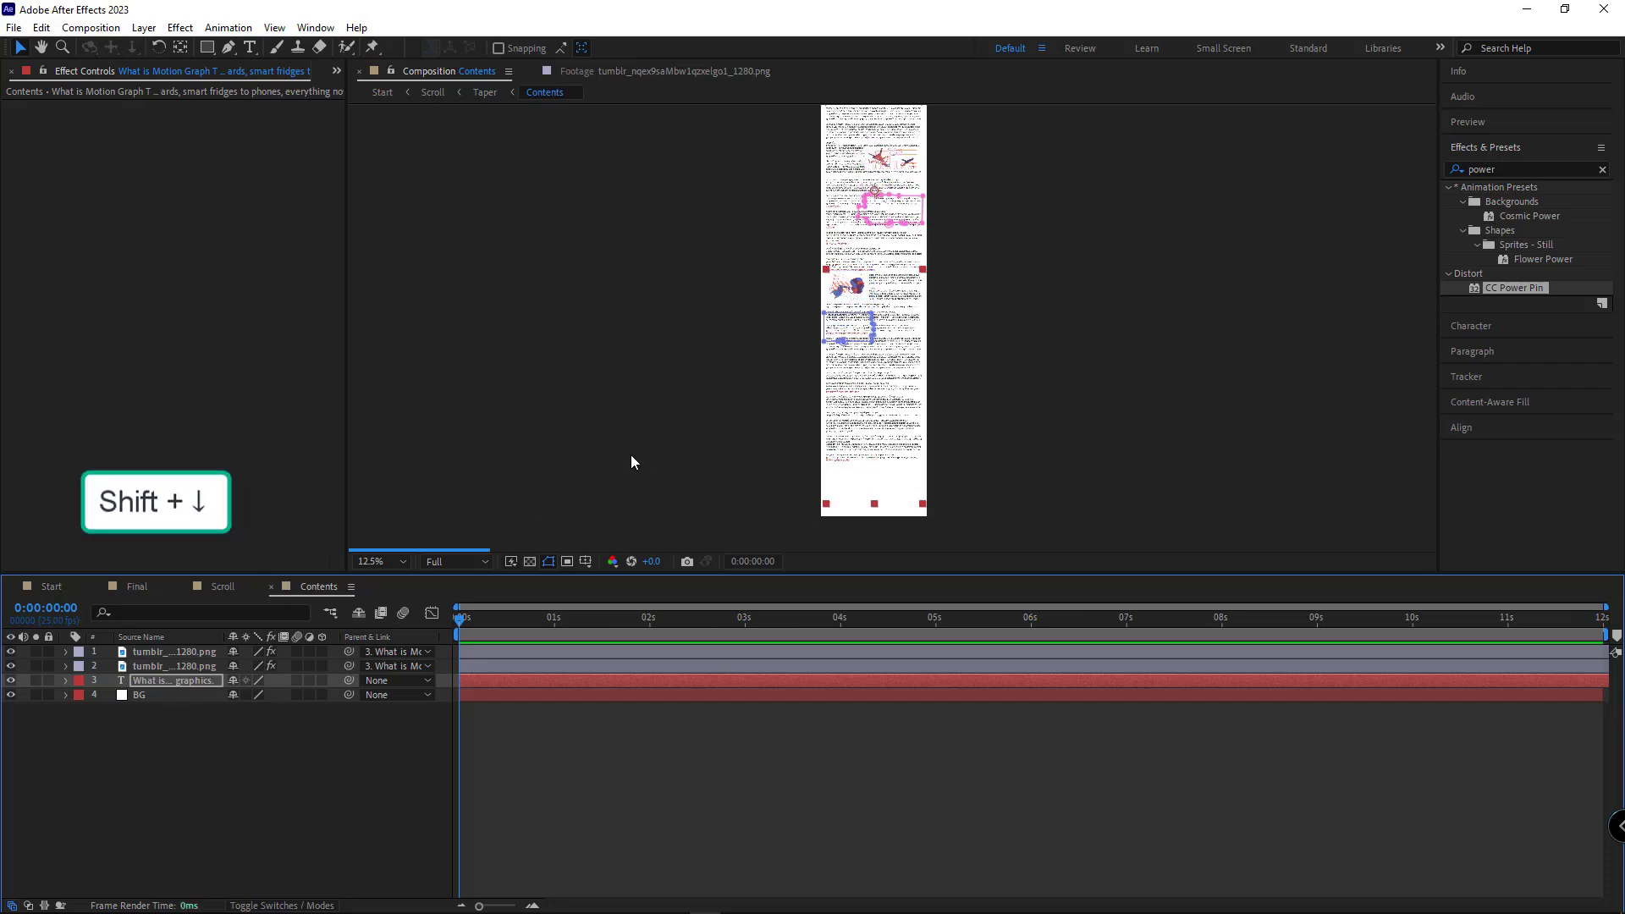
Copy the upper paragraphs of the flipped article text and paste them at its end to fill the blank upper part of the page
left_click_drag(863, 110, 866, 318)
scroll(847, 203, "up", 1)
left_click_drag(844, 201, 863, 308)
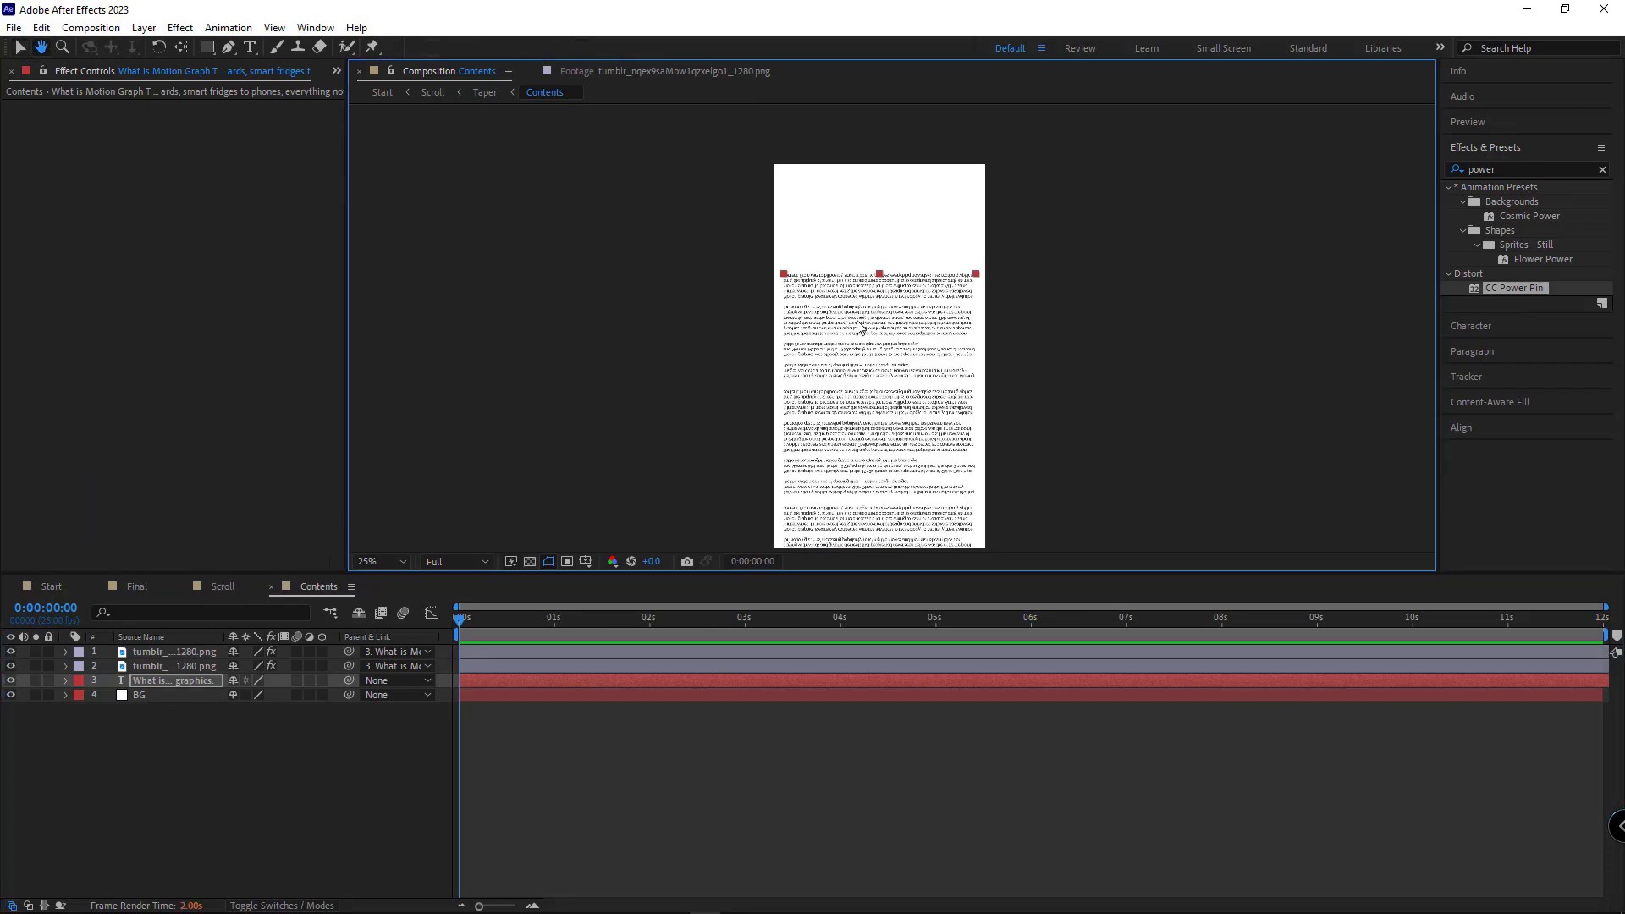
scroll(864, 307, "up", 1)
double_click(873, 244)
scroll(897, 212, "down", 2)
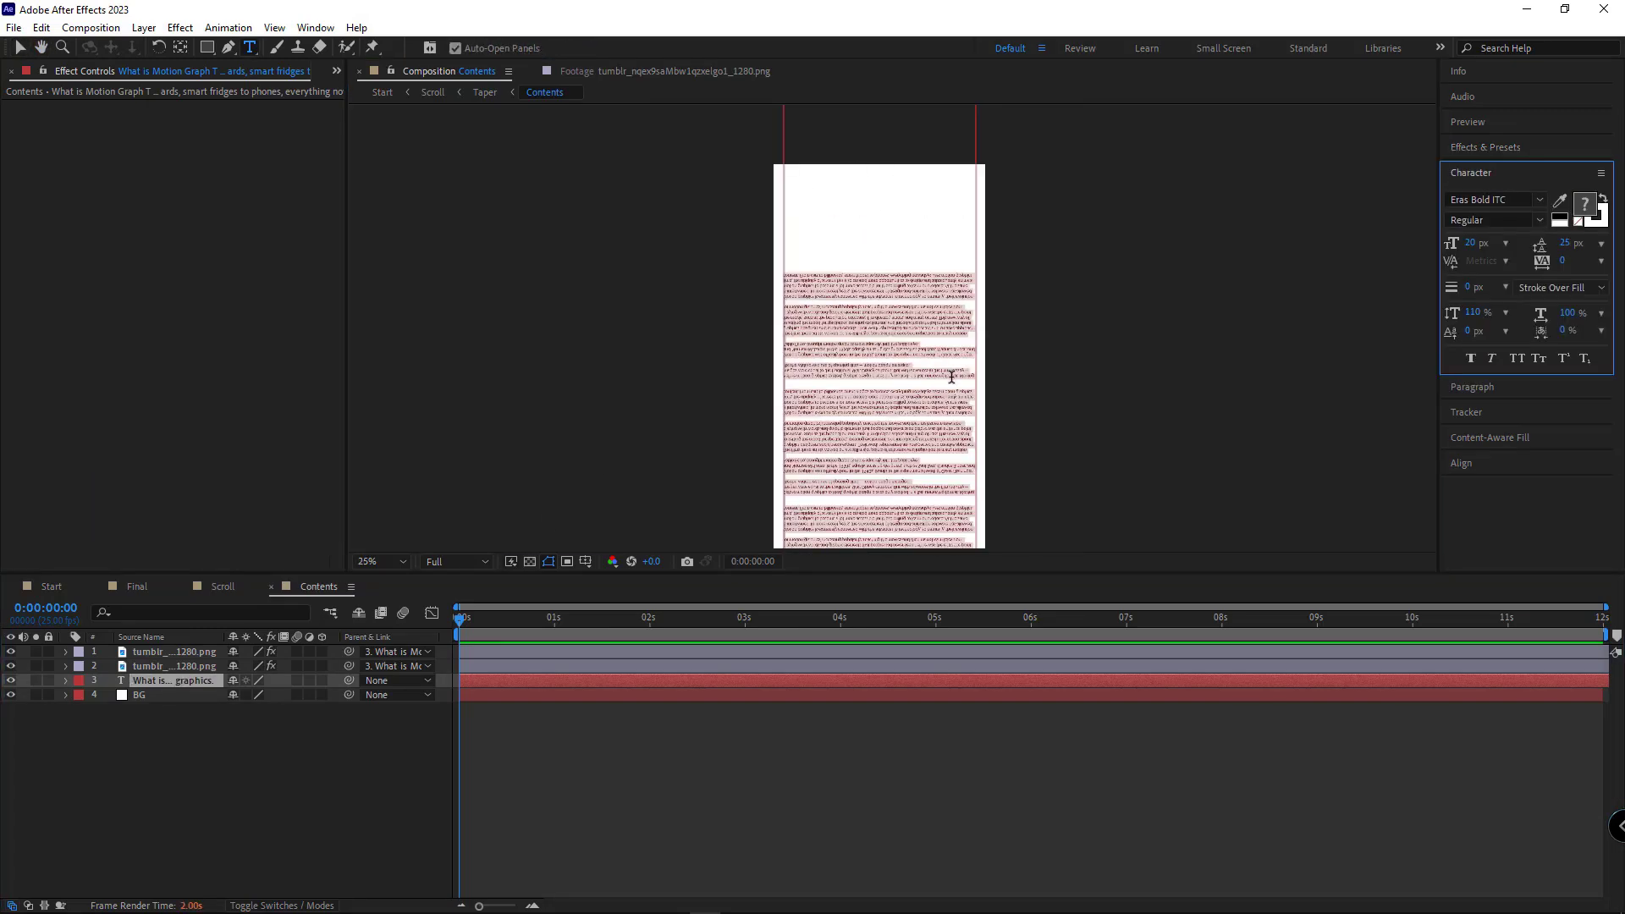
left_click_drag(789, 454, 969, 263)
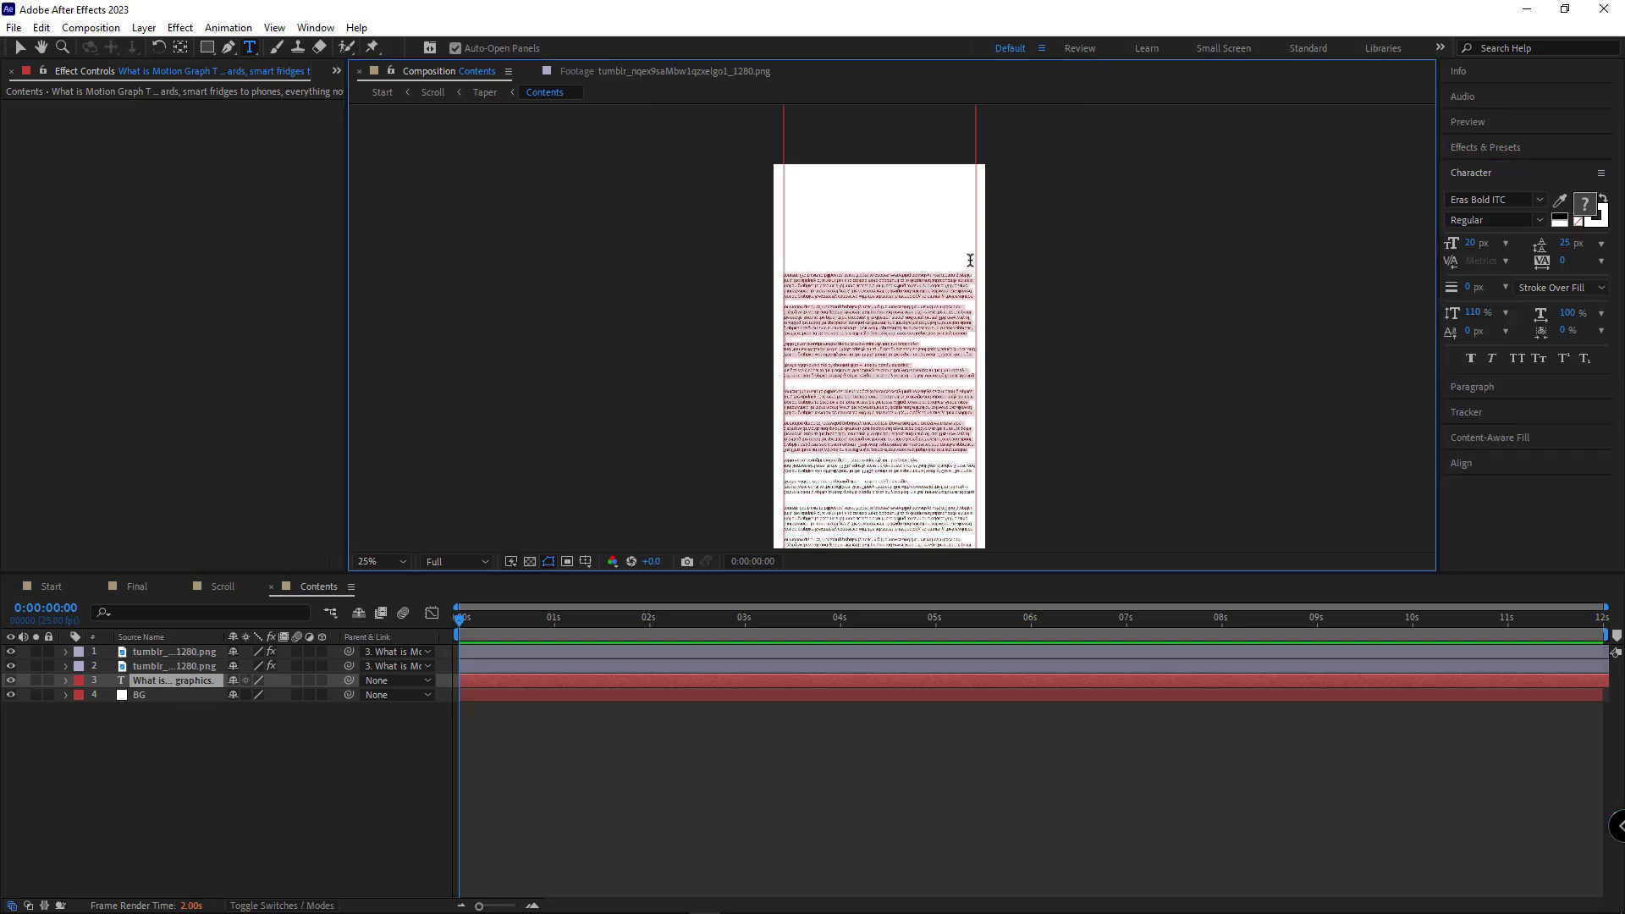
key("ctrl+c")
left_click(816, 255)
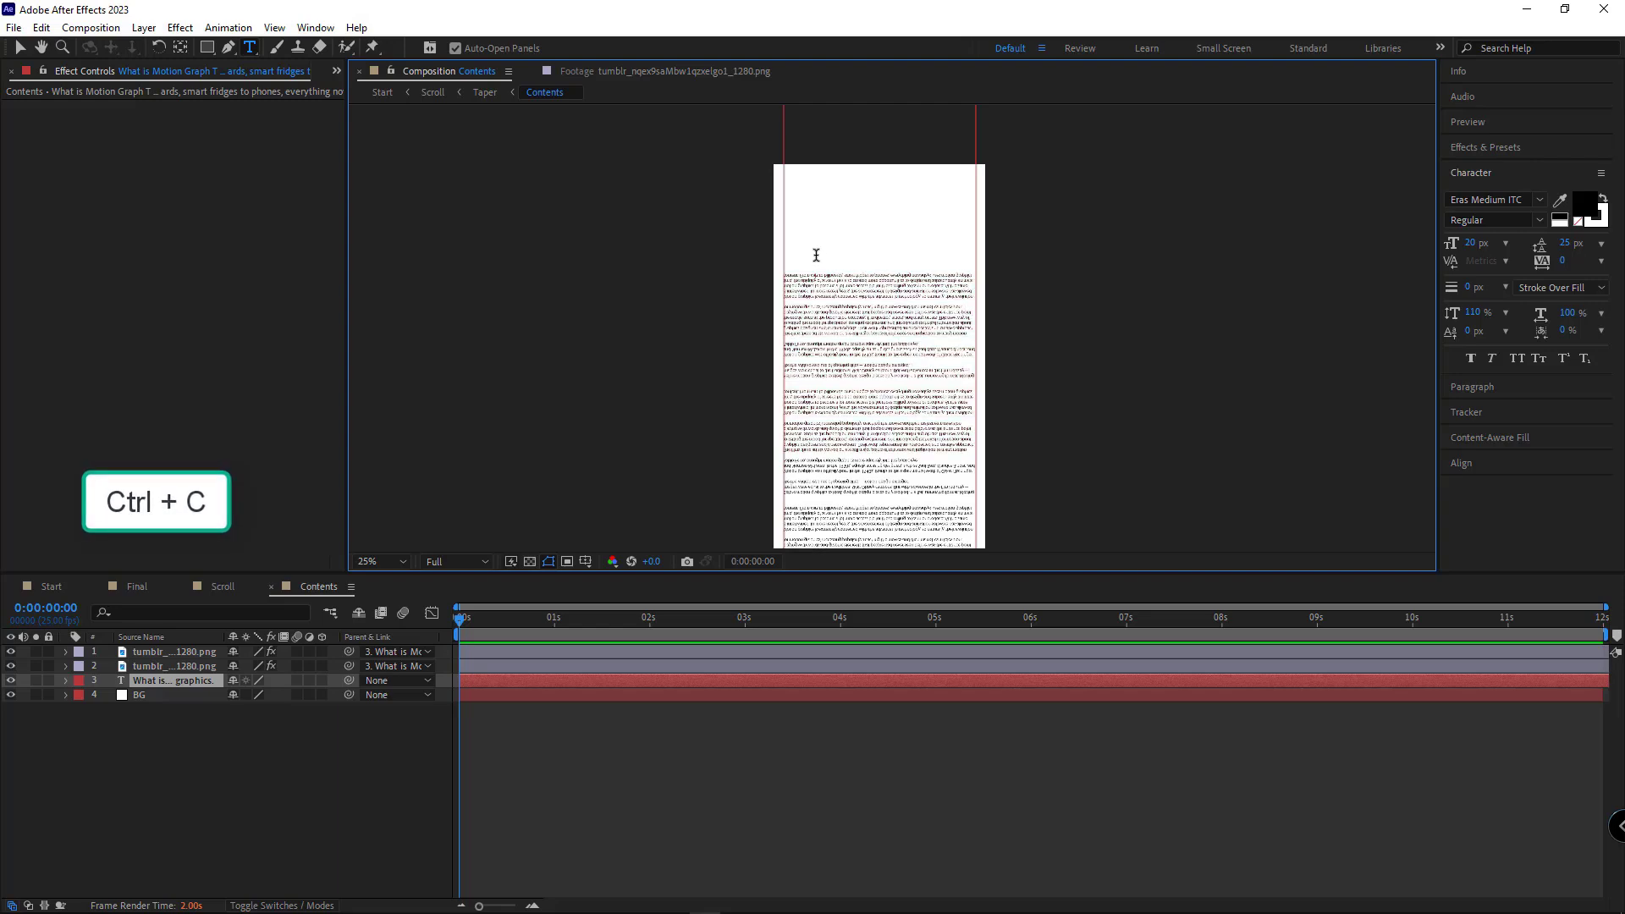
key("ctrl+v")
left_click(319, 762)
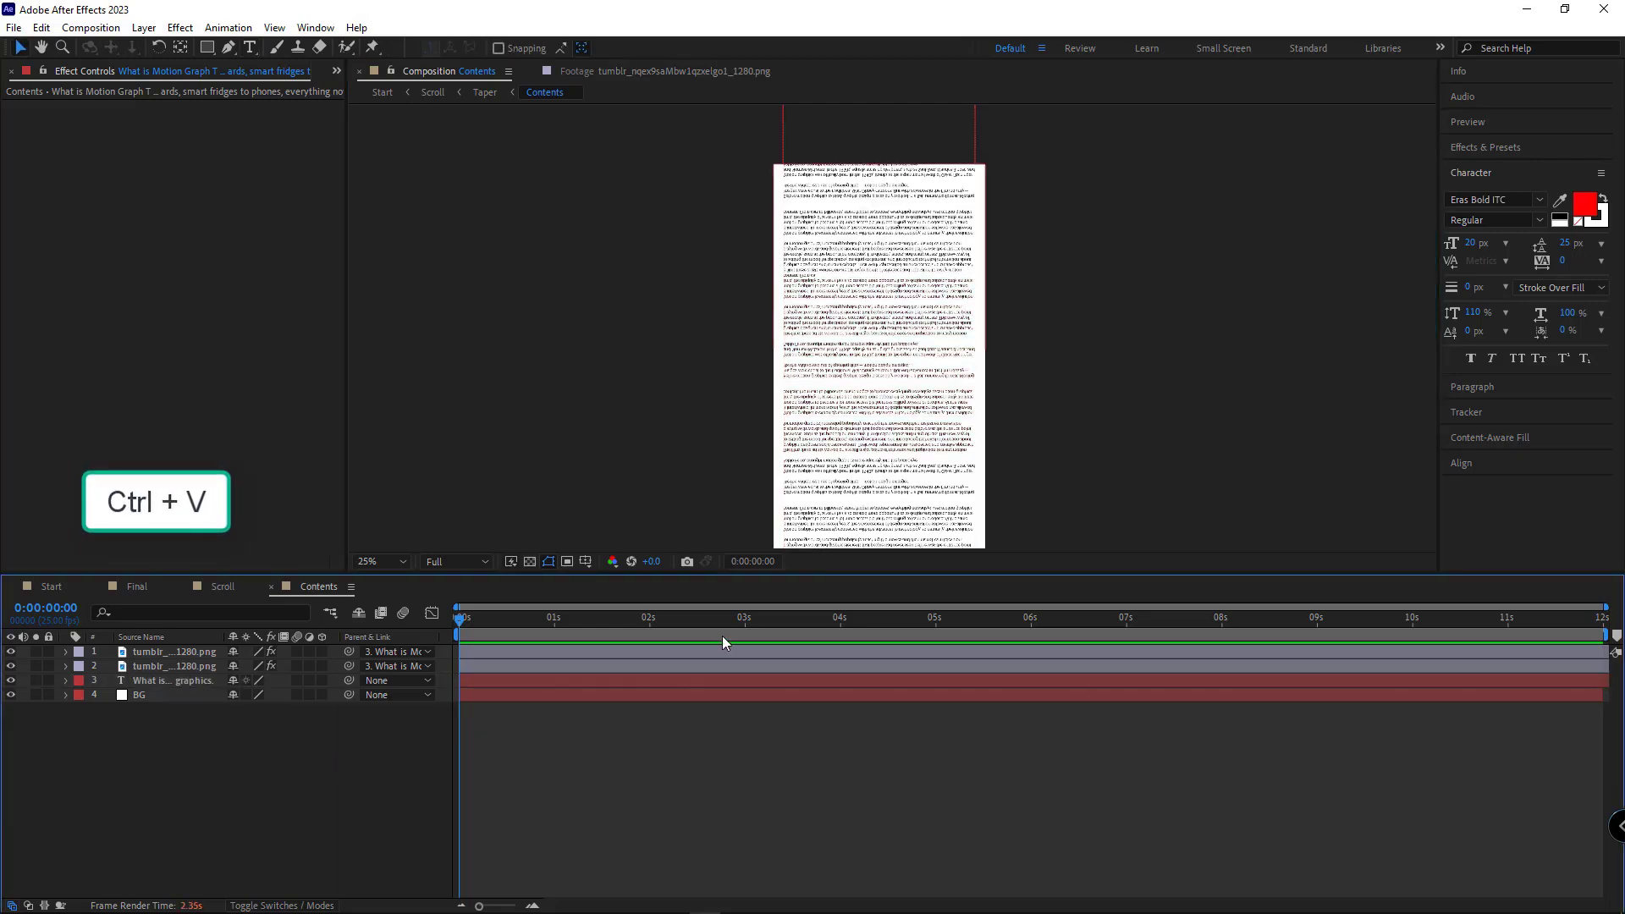
Show the rulers and place two horizontal guides marking one line's spacing just above the "What is Motion Graph" heading
scroll(895, 341, "up", 2)
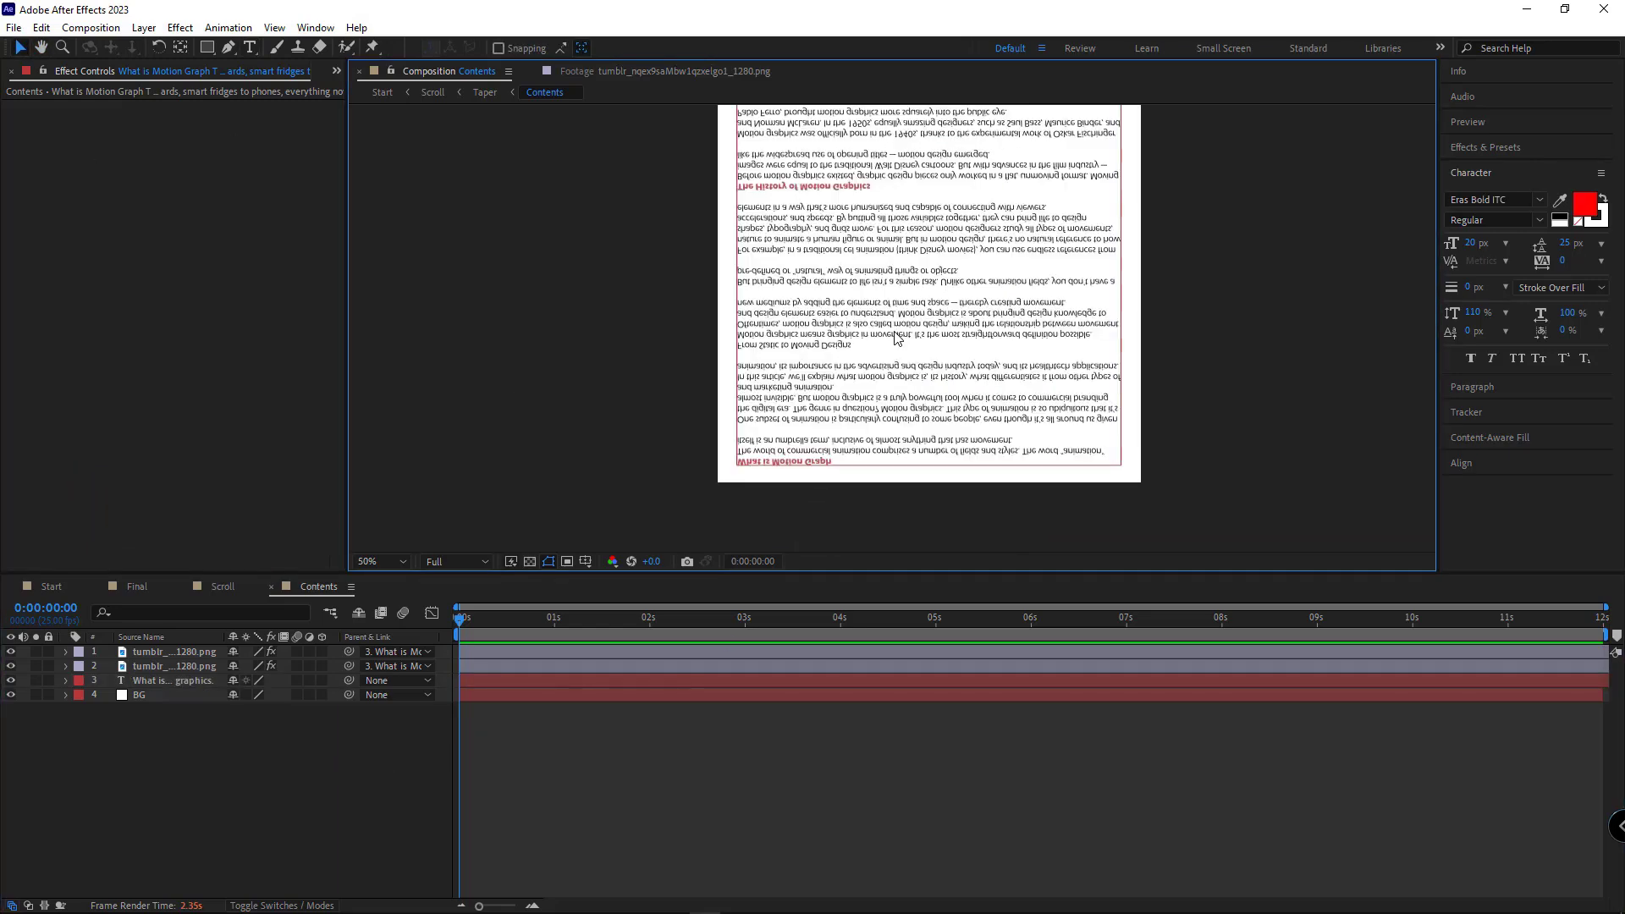
scroll(897, 339, "up", 2)
key("ctrl+r")
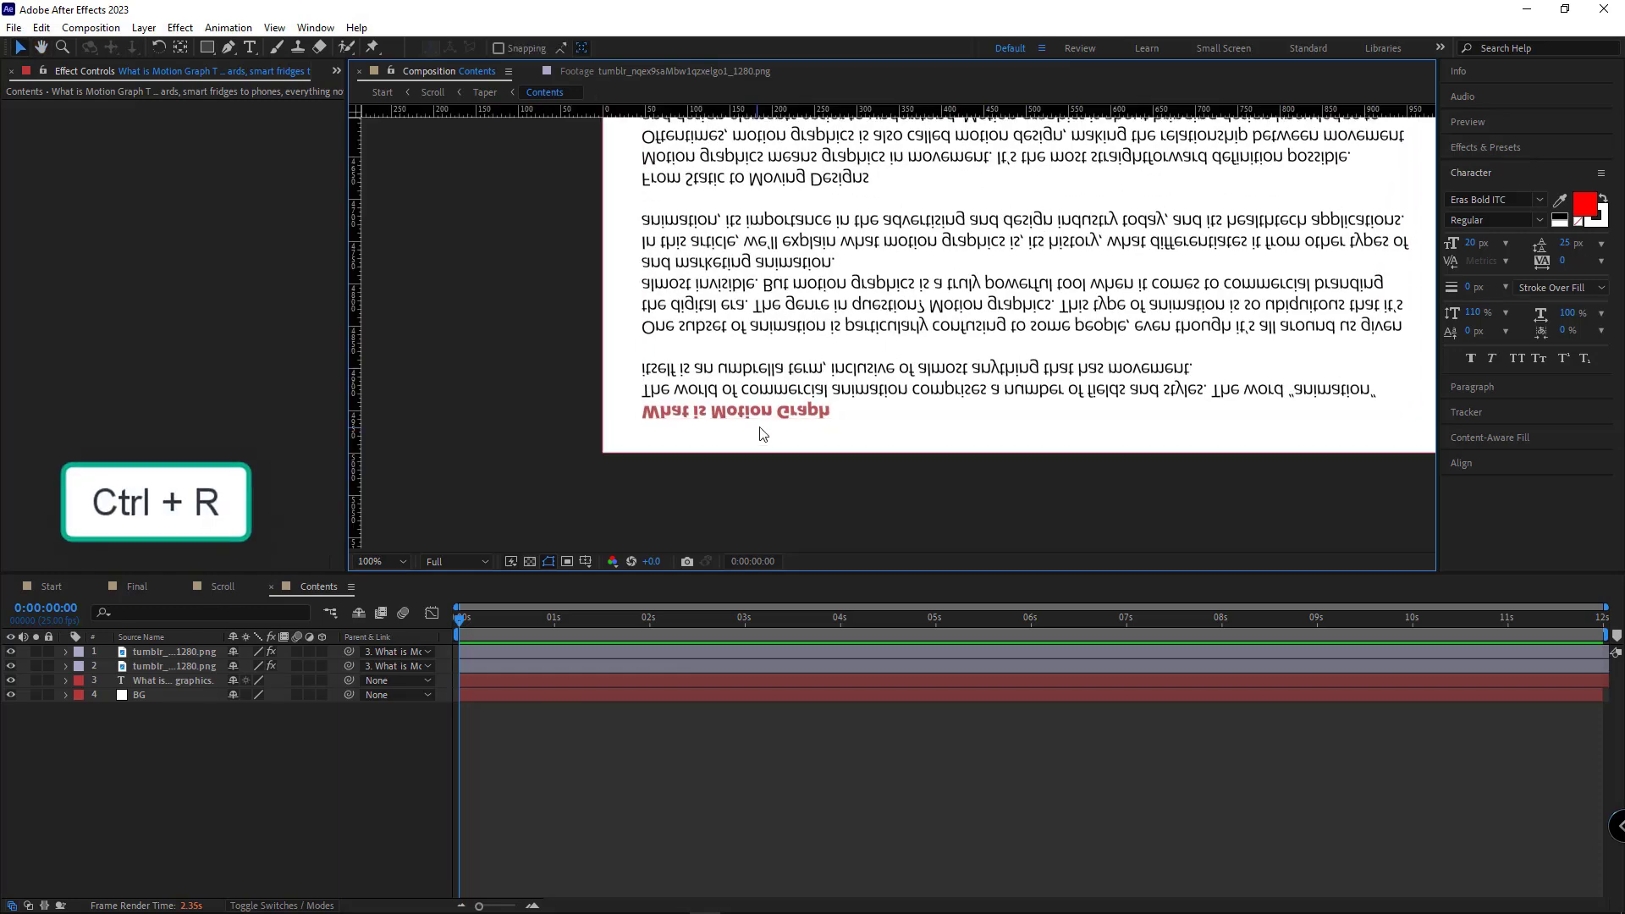
left_click_drag(749, 108, 813, 404)
left_click_drag(846, 111, 856, 380)
Create a null object in the Contents composition, parent the article text layer to it, and select the null
left_click(176, 739)
right_click(177, 736)
mouse_move(292, 531)
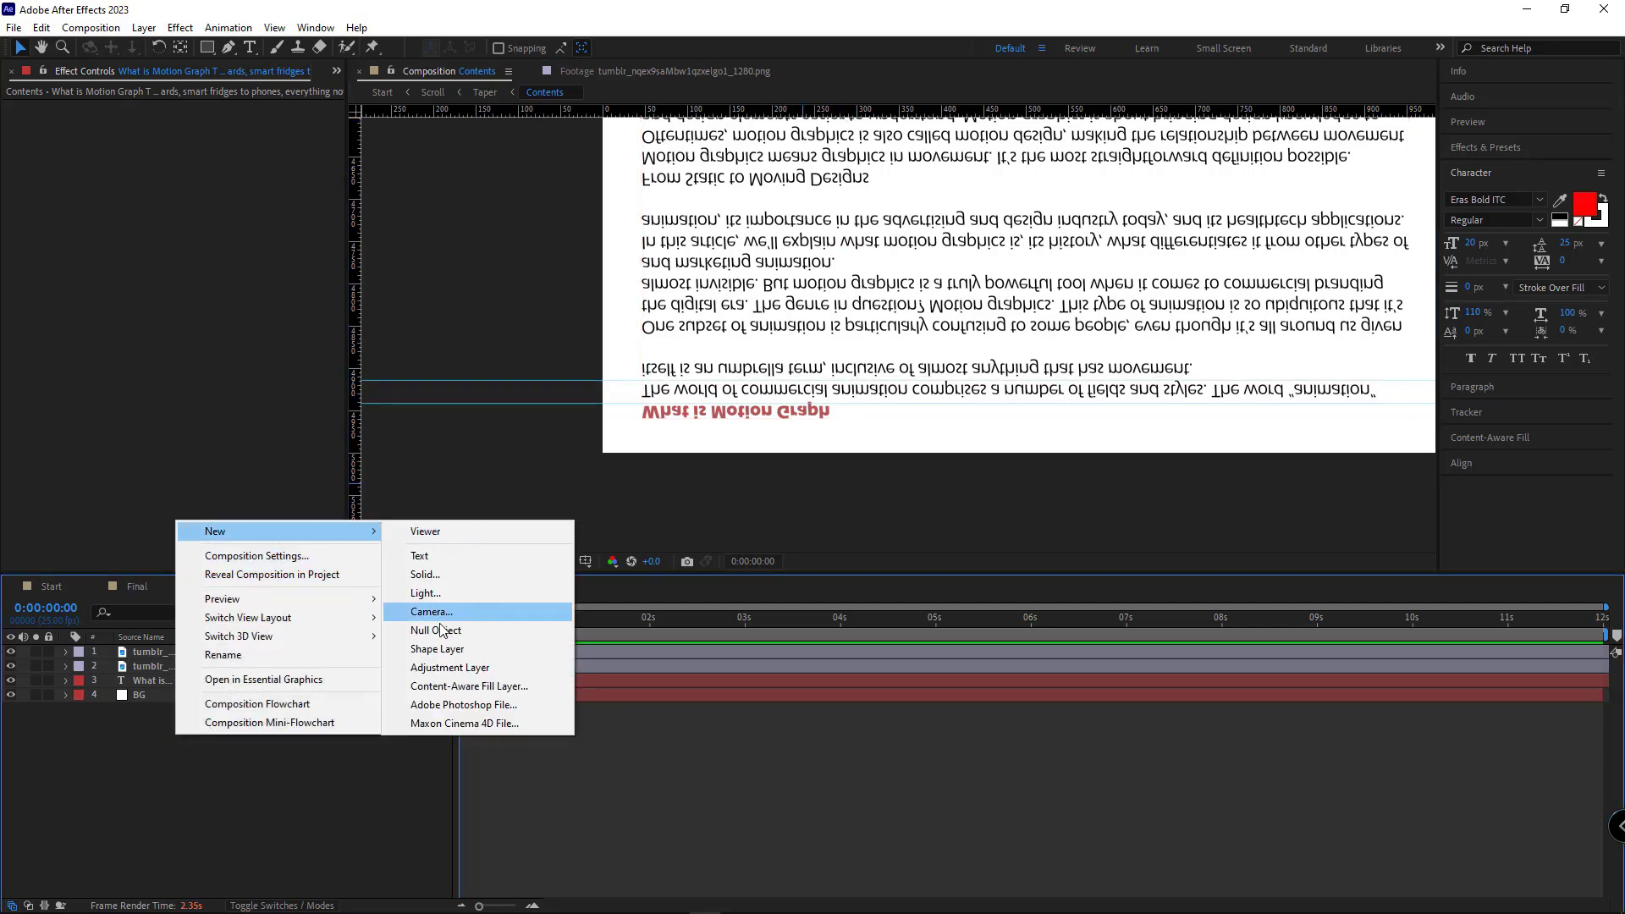
left_click(435, 630)
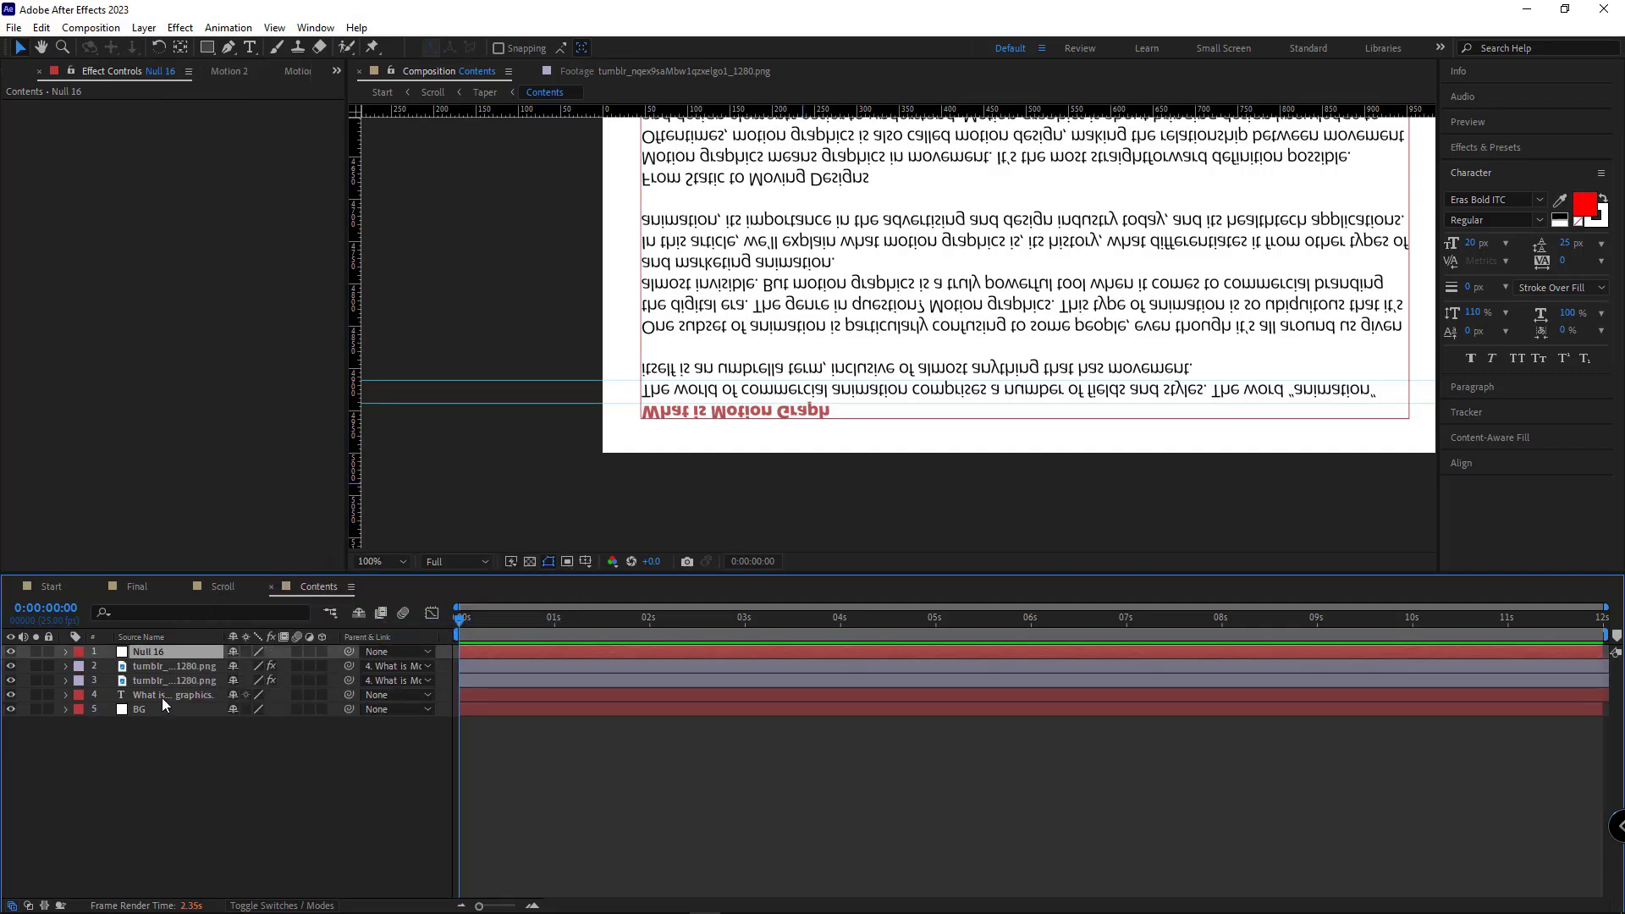
left_click(163, 695)
left_click_drag(349, 695, 147, 658)
left_click(154, 659)
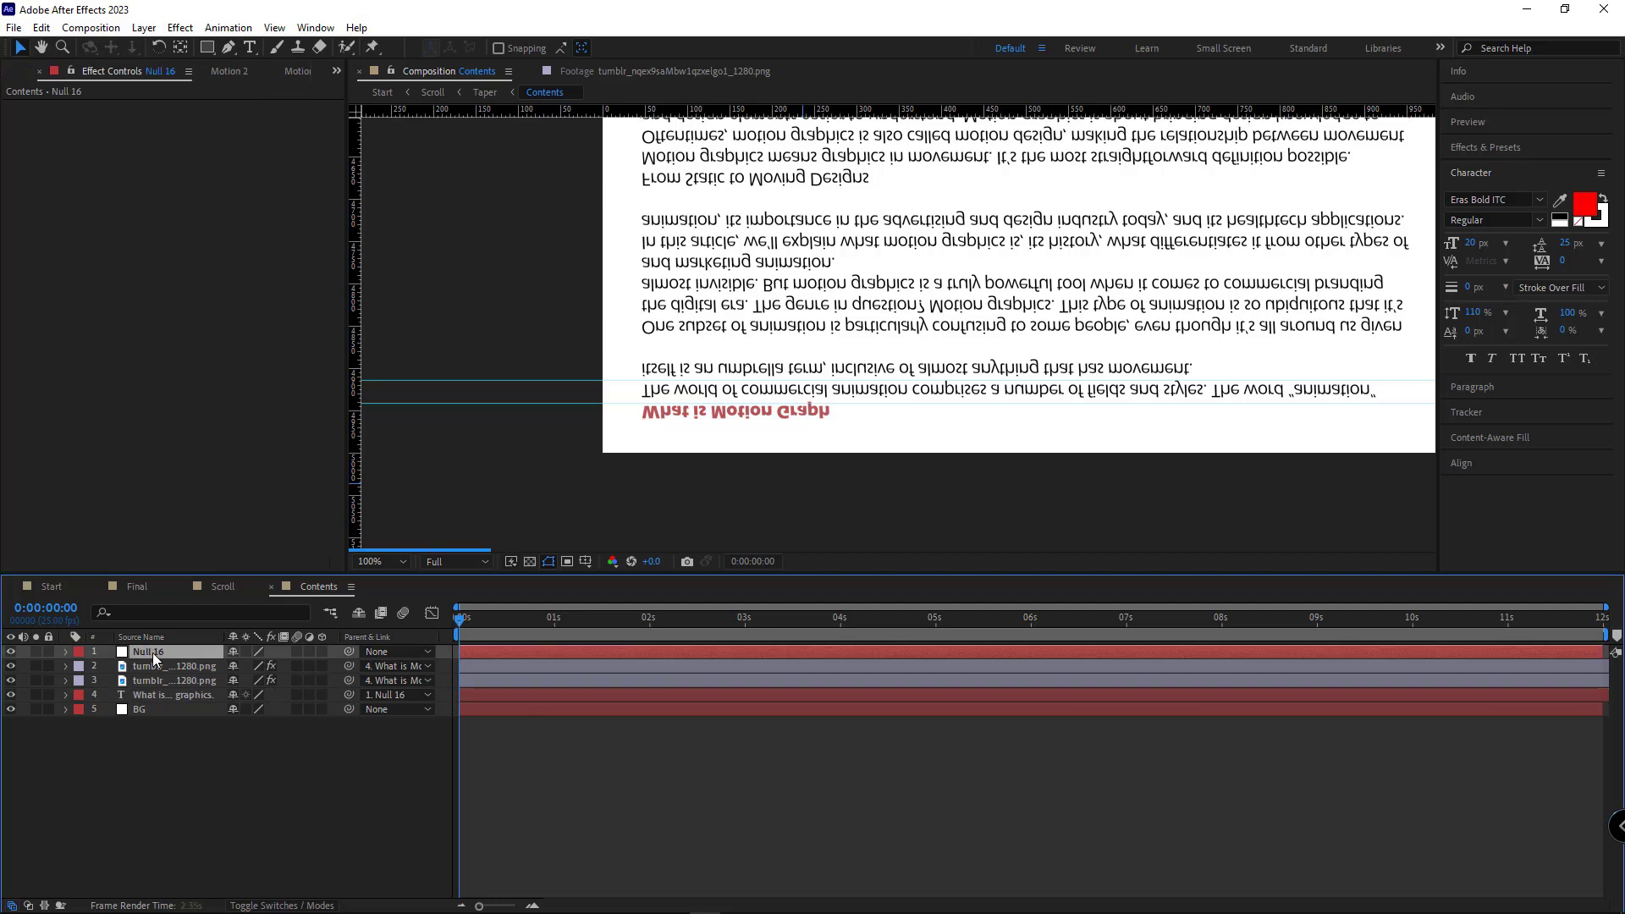
Keyframe the null's Position seven frames after the first keyframe, lowering it to Y 2525.6 so the text advances by the guides' spacing
key("p")
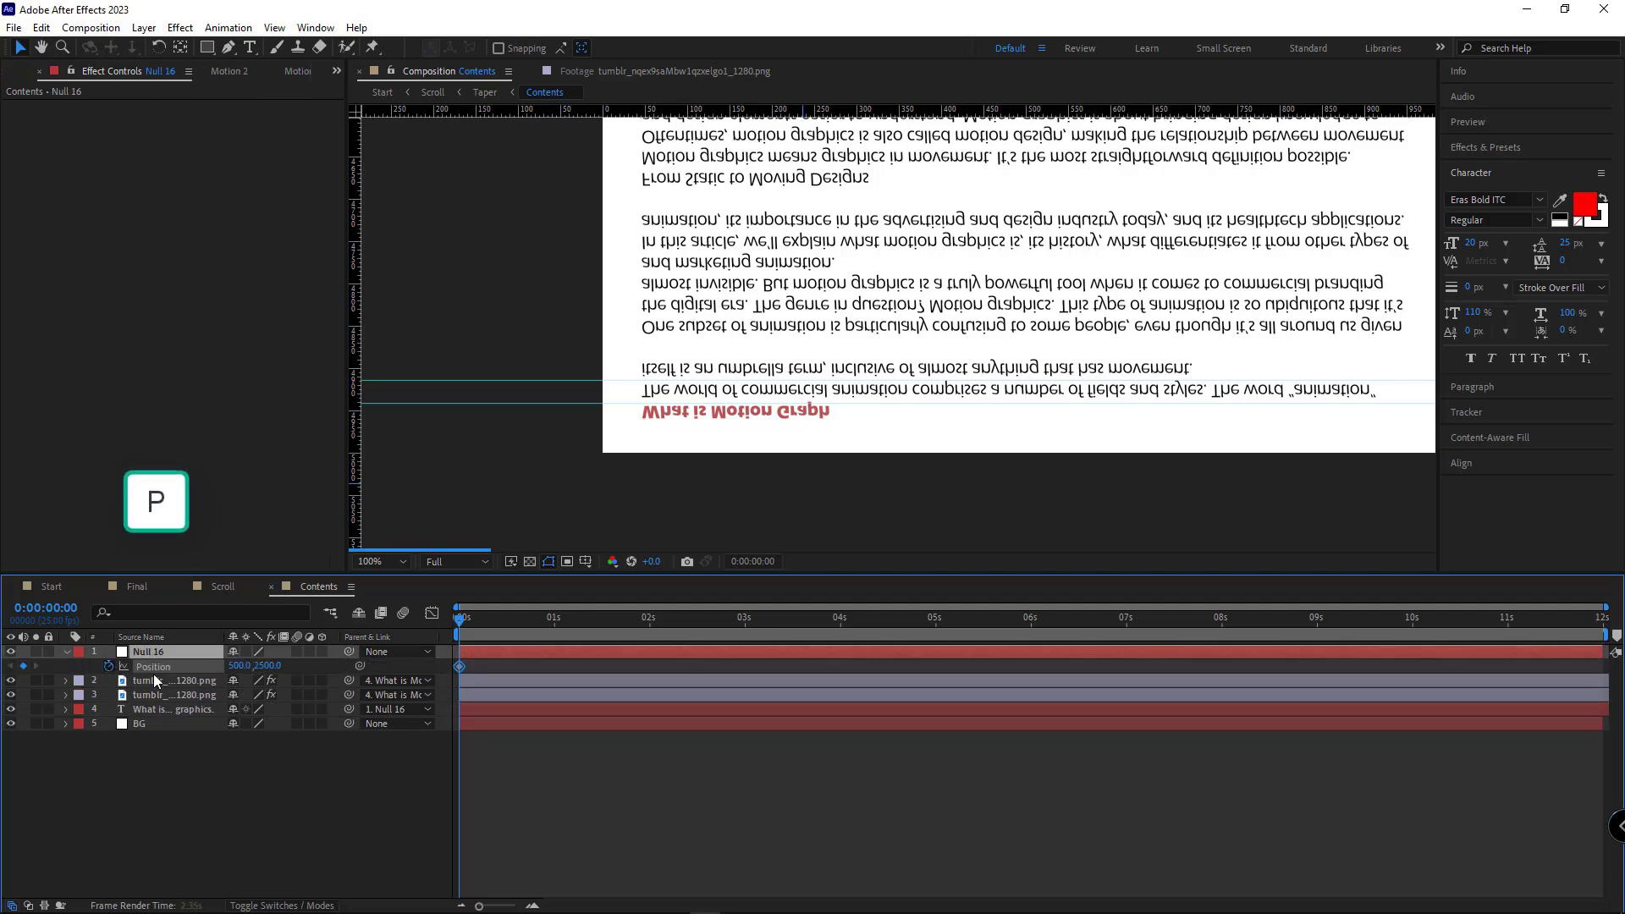
key("Page_Down")
key("Page_Down")
key("Page_Down")
key("Page_Down")
key("Page_Down")
key("Page_Down")
key("Page_Down")
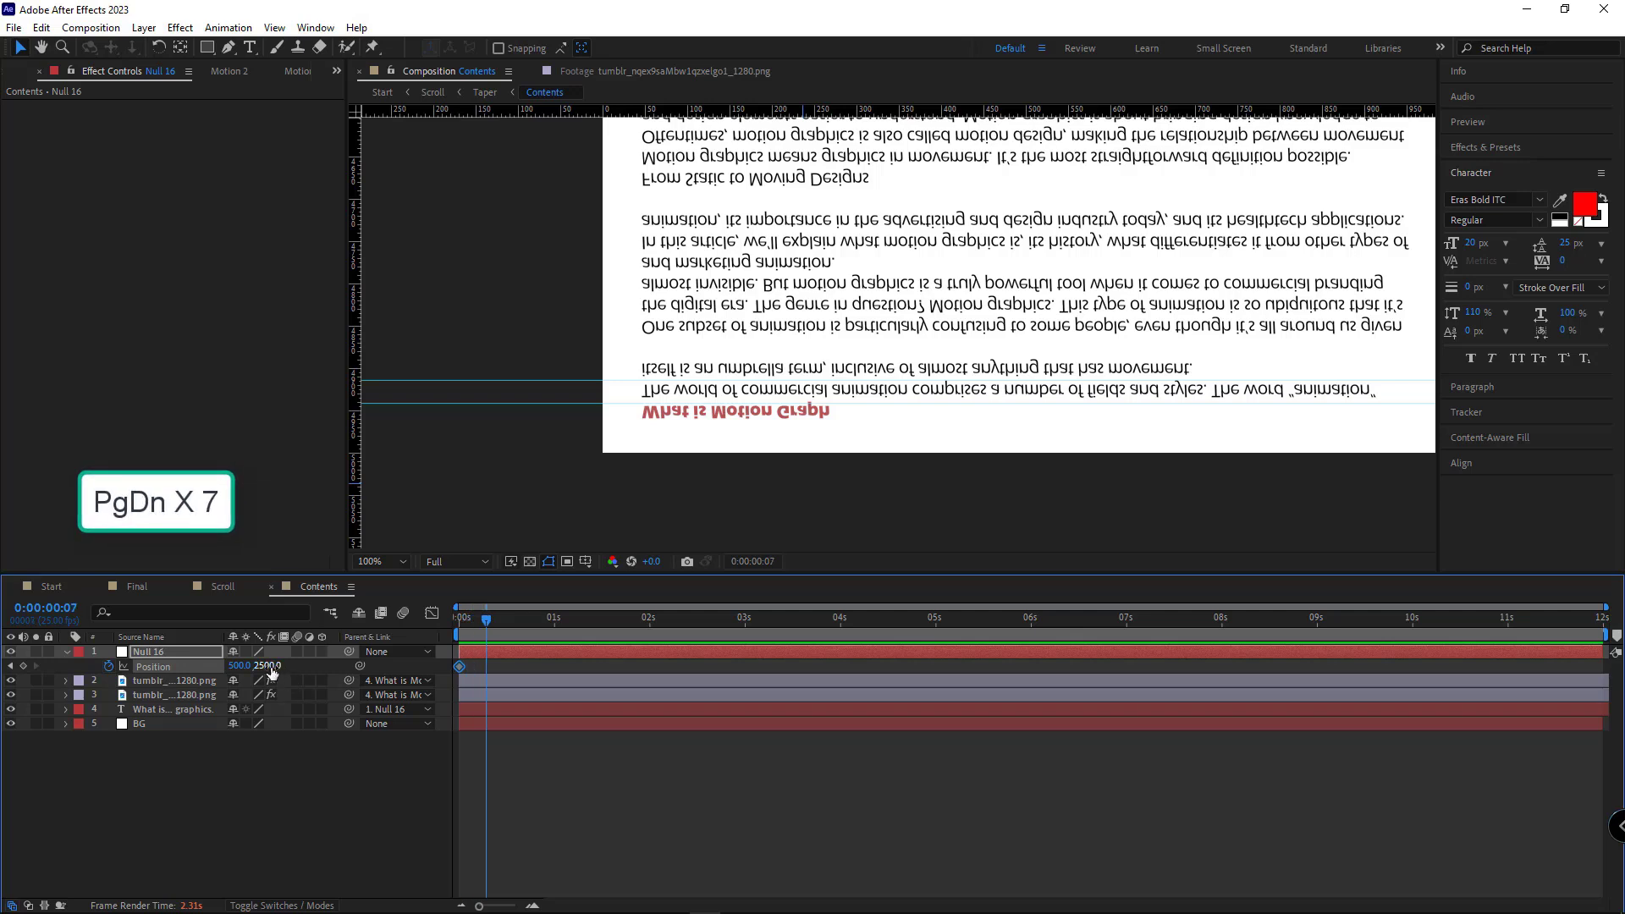
left_click_drag(310, 671, 322, 672)
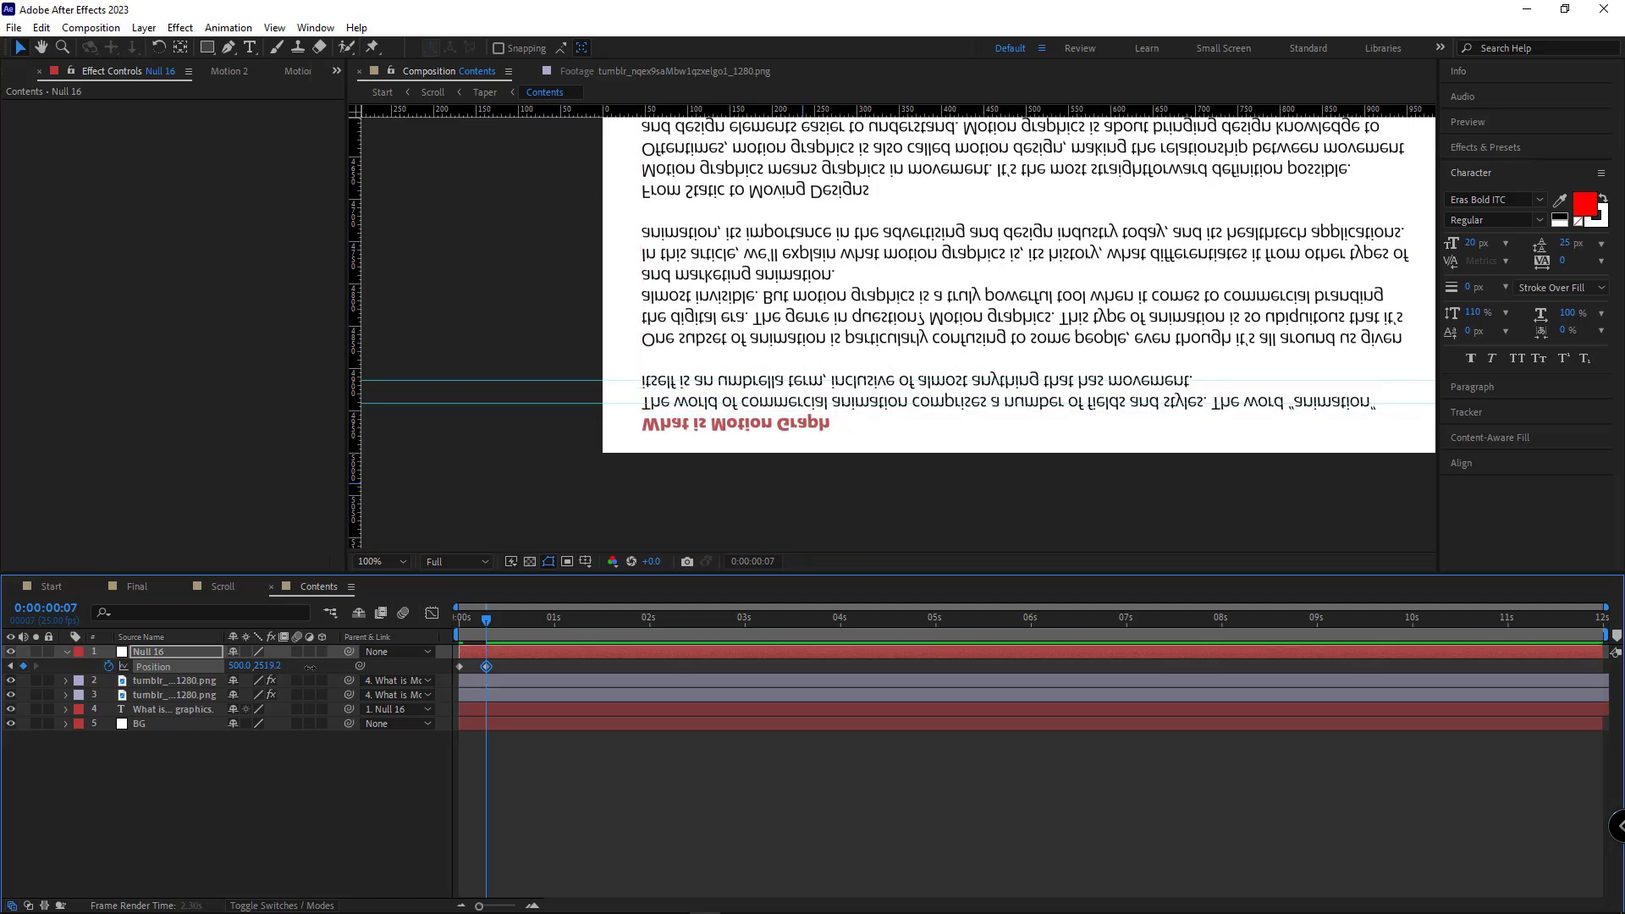
left_click_drag(270, 666, 334, 669)
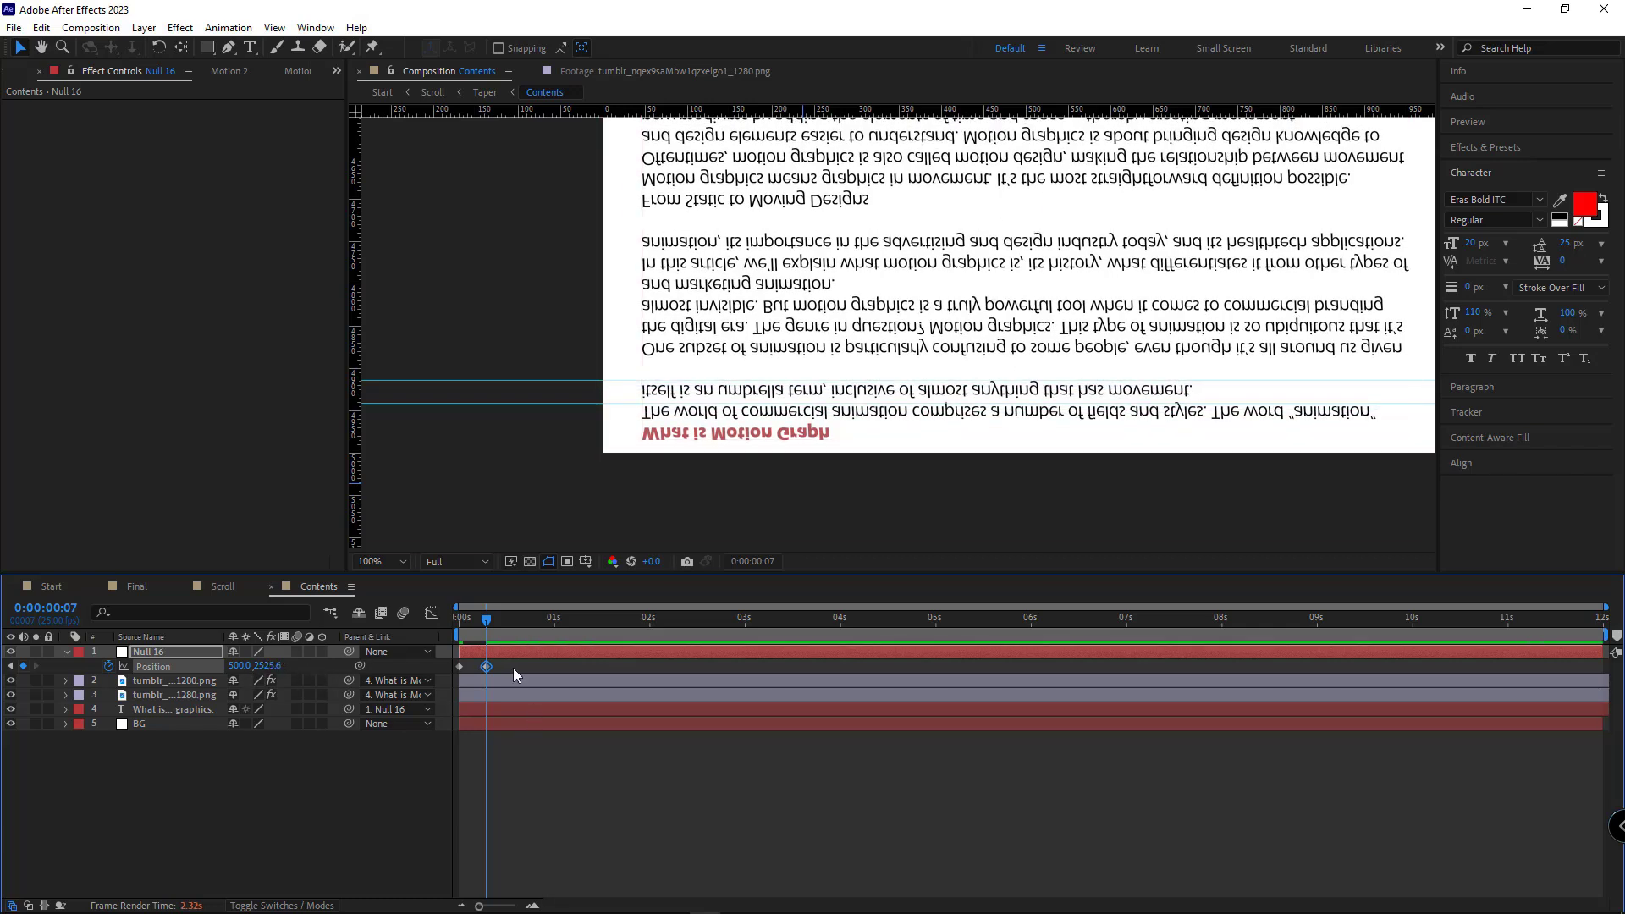
Repeat the null's lowered position in a keyframe at 0:00:00:17 and apply Easy Ease to all its Position keyframes
key("shift+Page_Down")
key("ctrl+v")
right_click(460, 667)
mouse_move(593, 656)
left_click(709, 712)
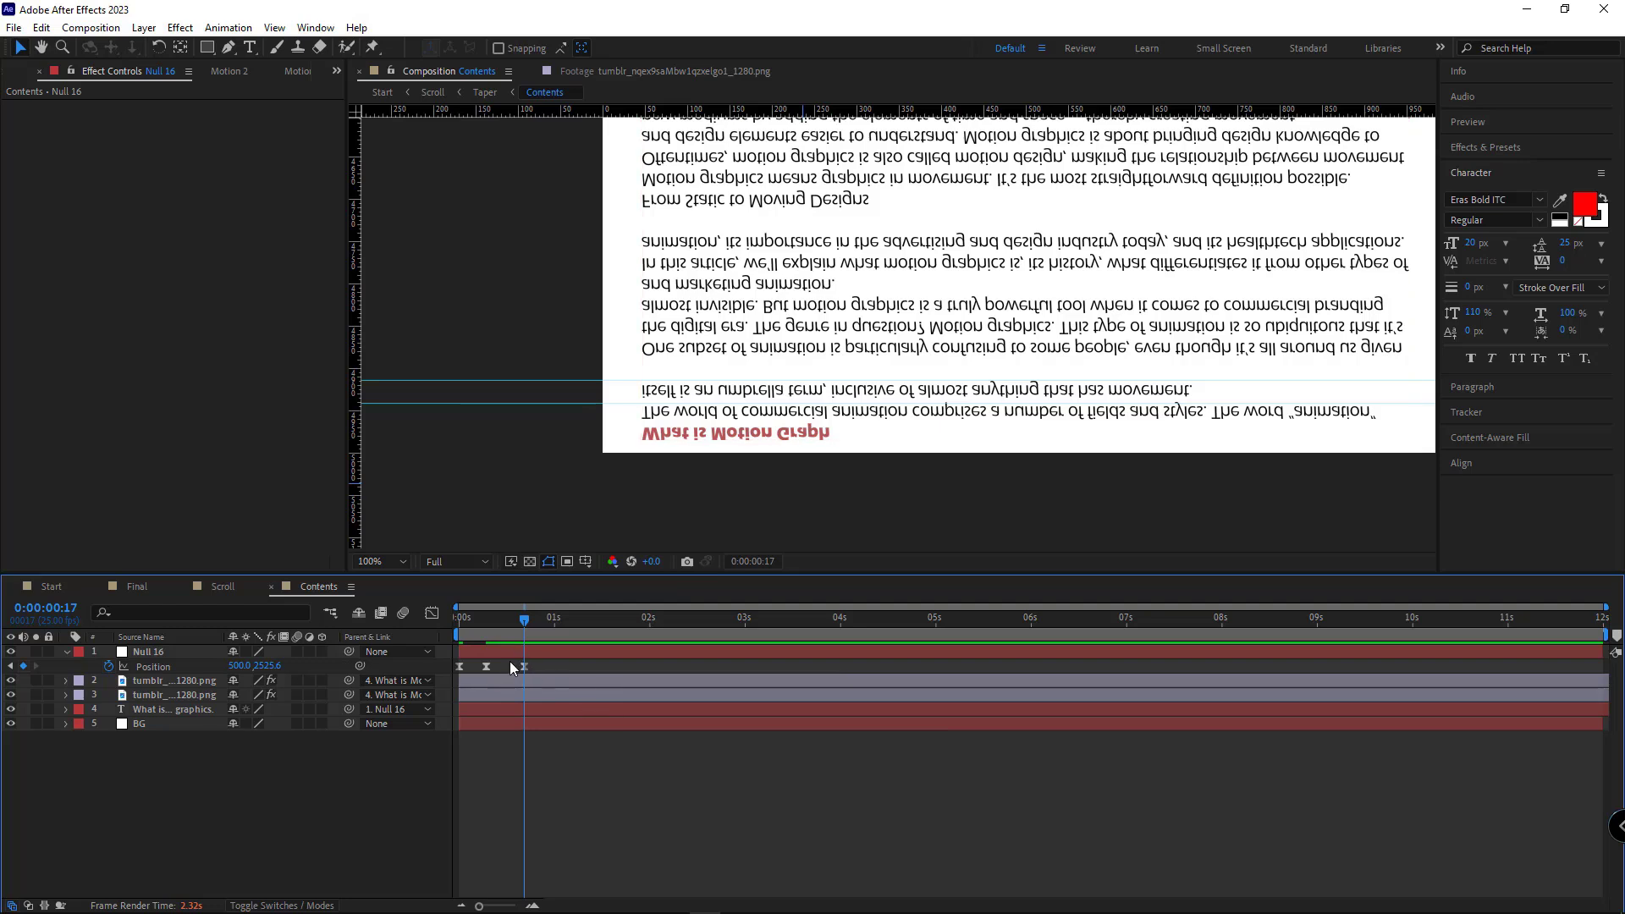
Add the expression loopOut(type = "offset", numKeyframes = 0) to the null's Position
left_click(108, 666, "alt")
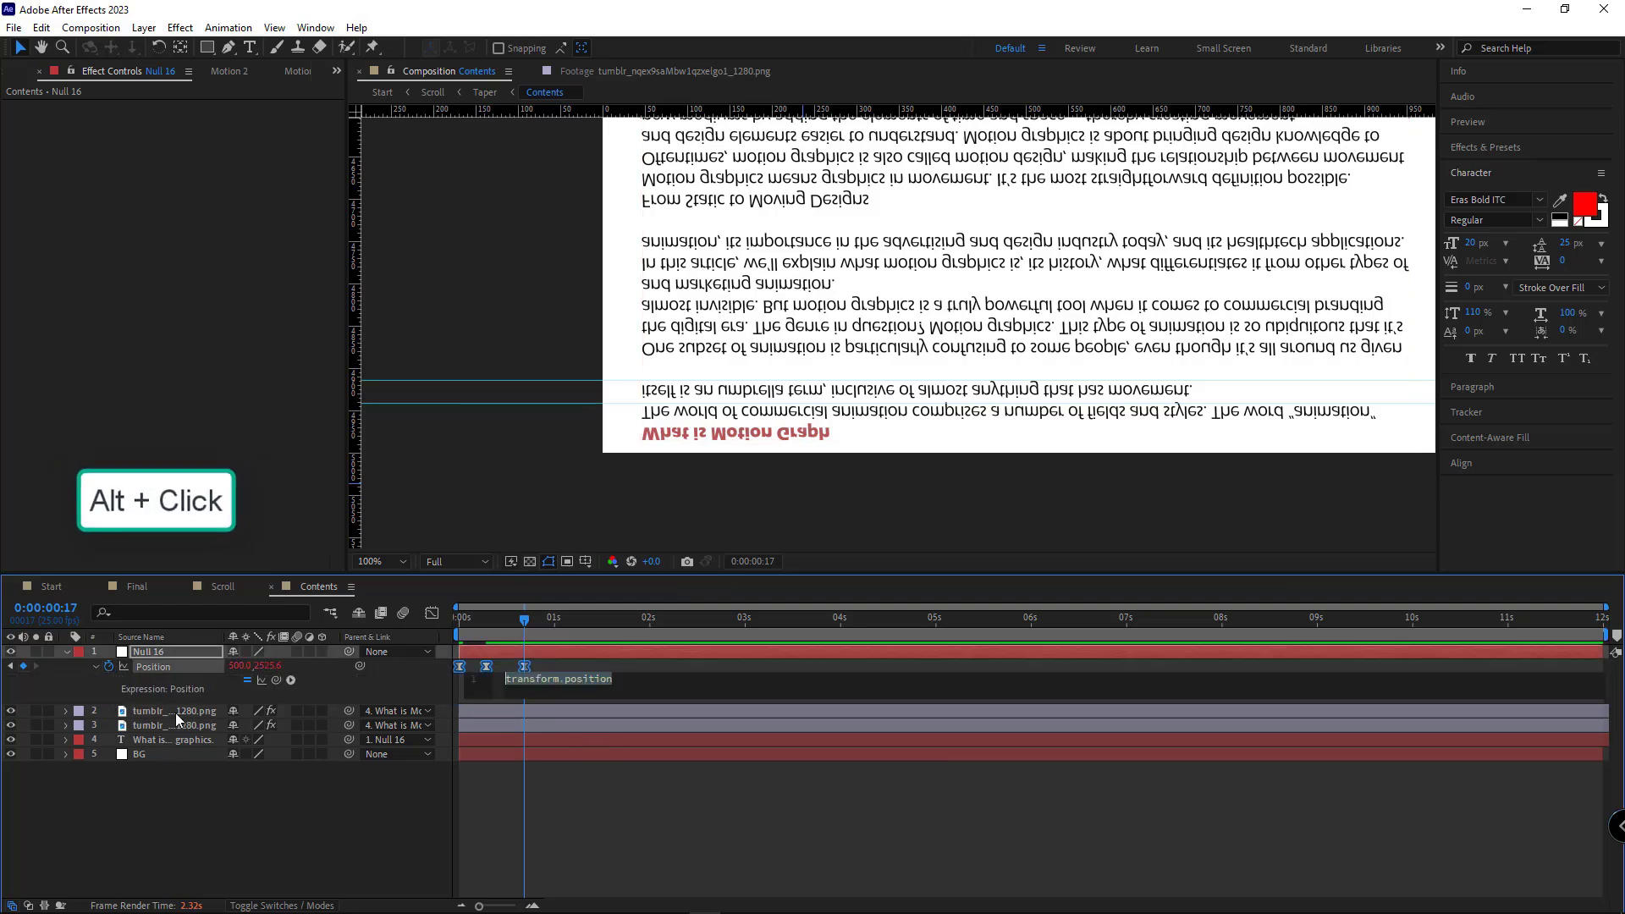
left_click(291, 681)
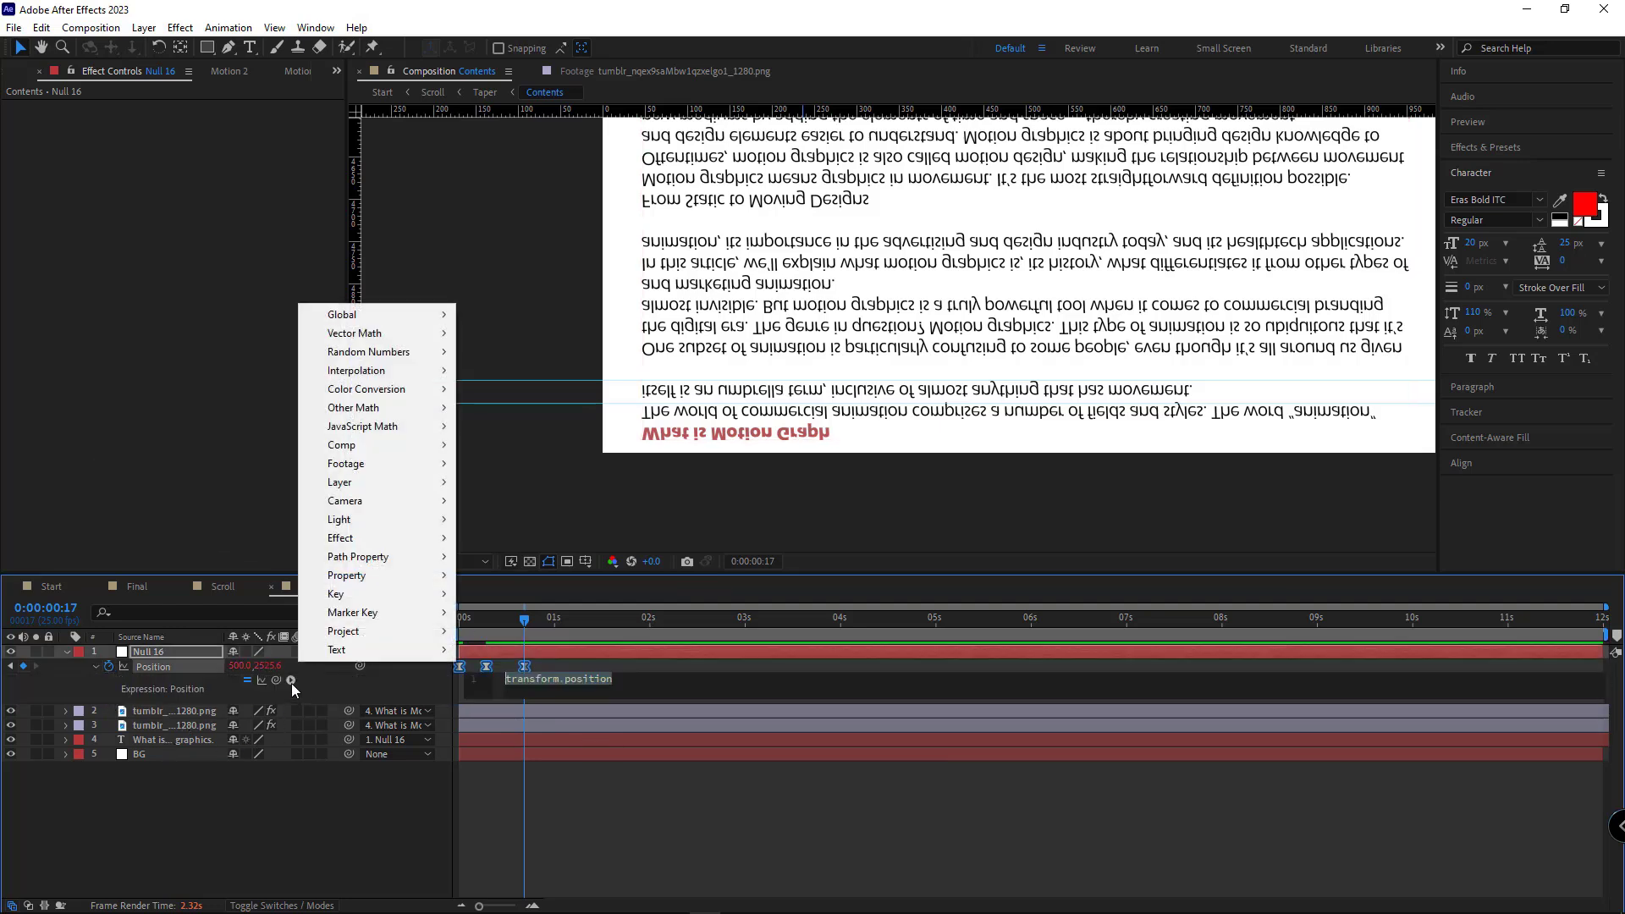
mouse_move(381, 576)
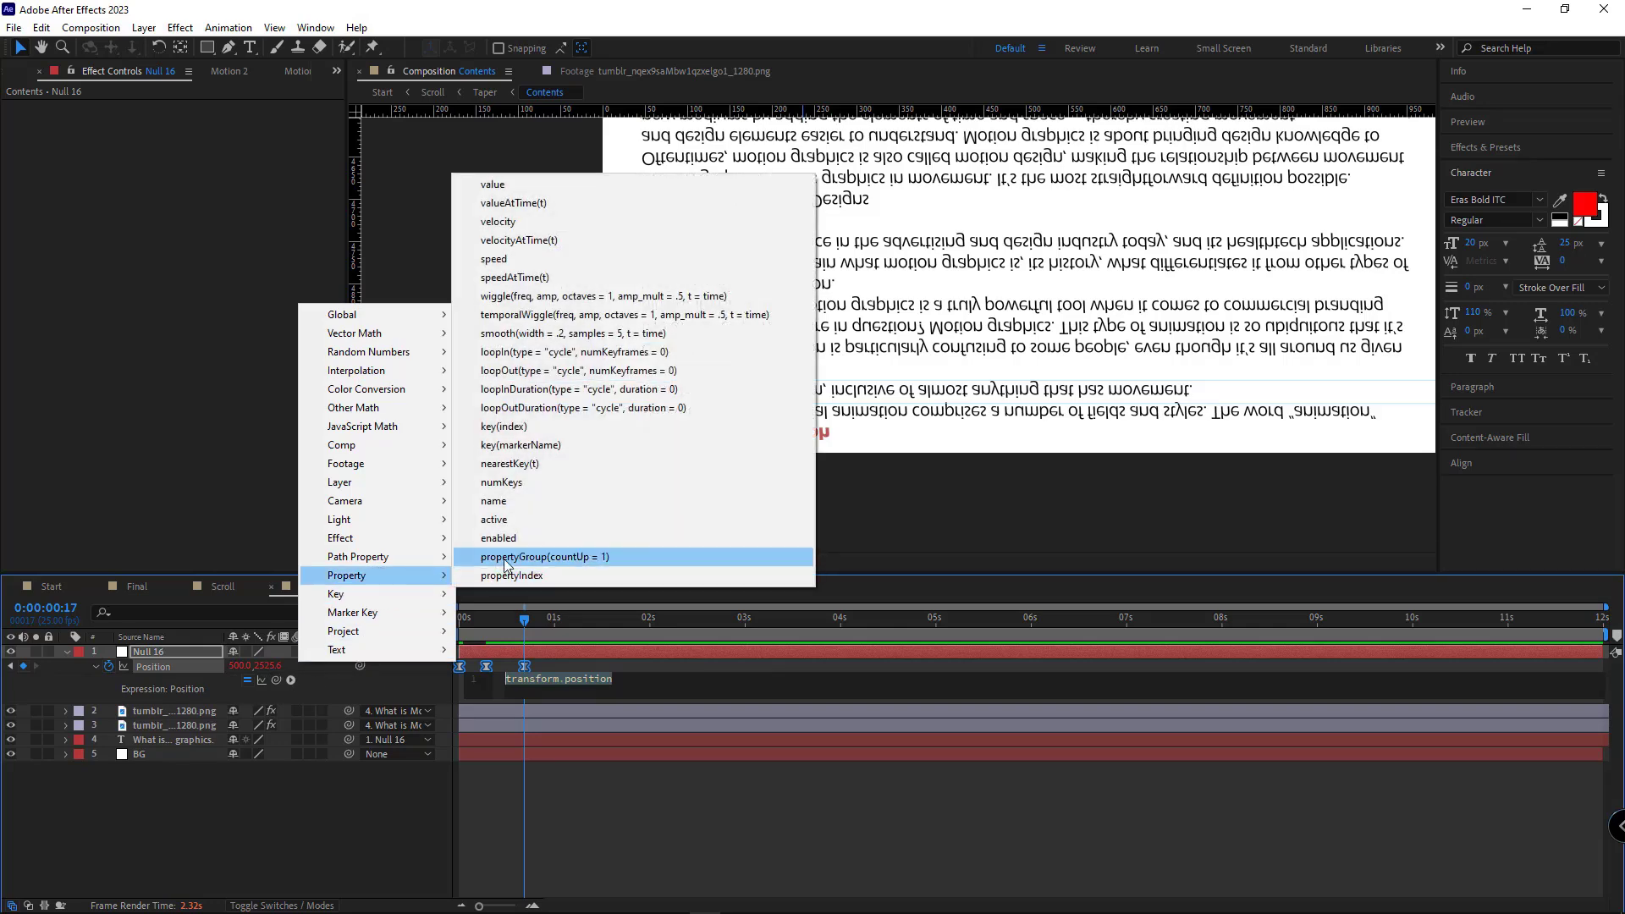
left_click(506, 370)
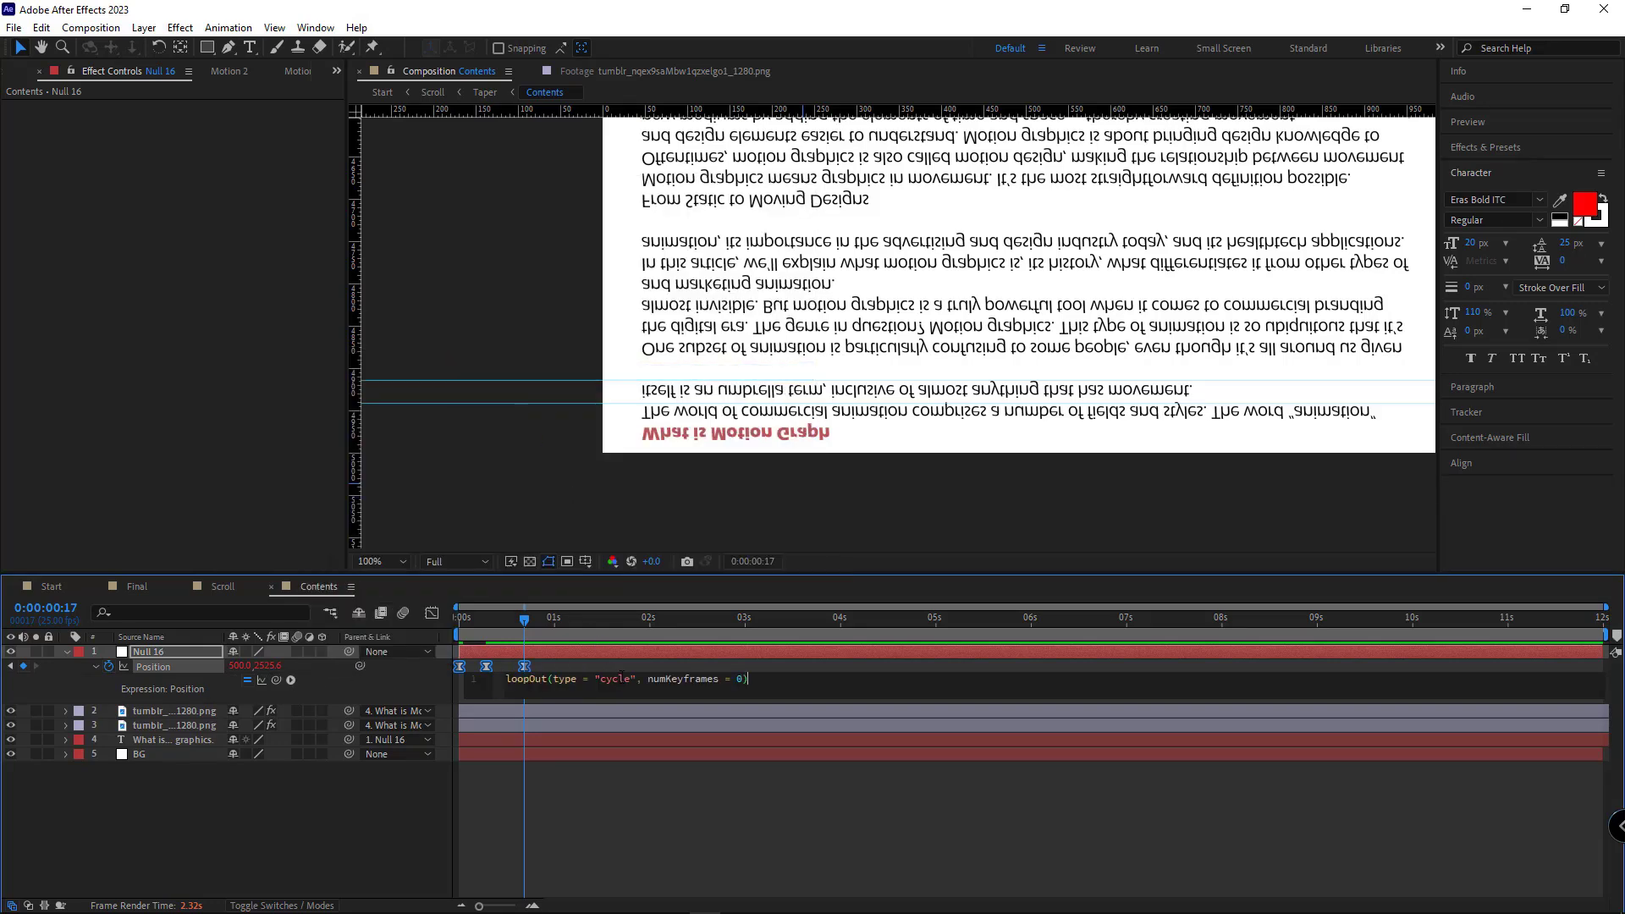
type("offset")
key("Escape")
left_click(398, 810)
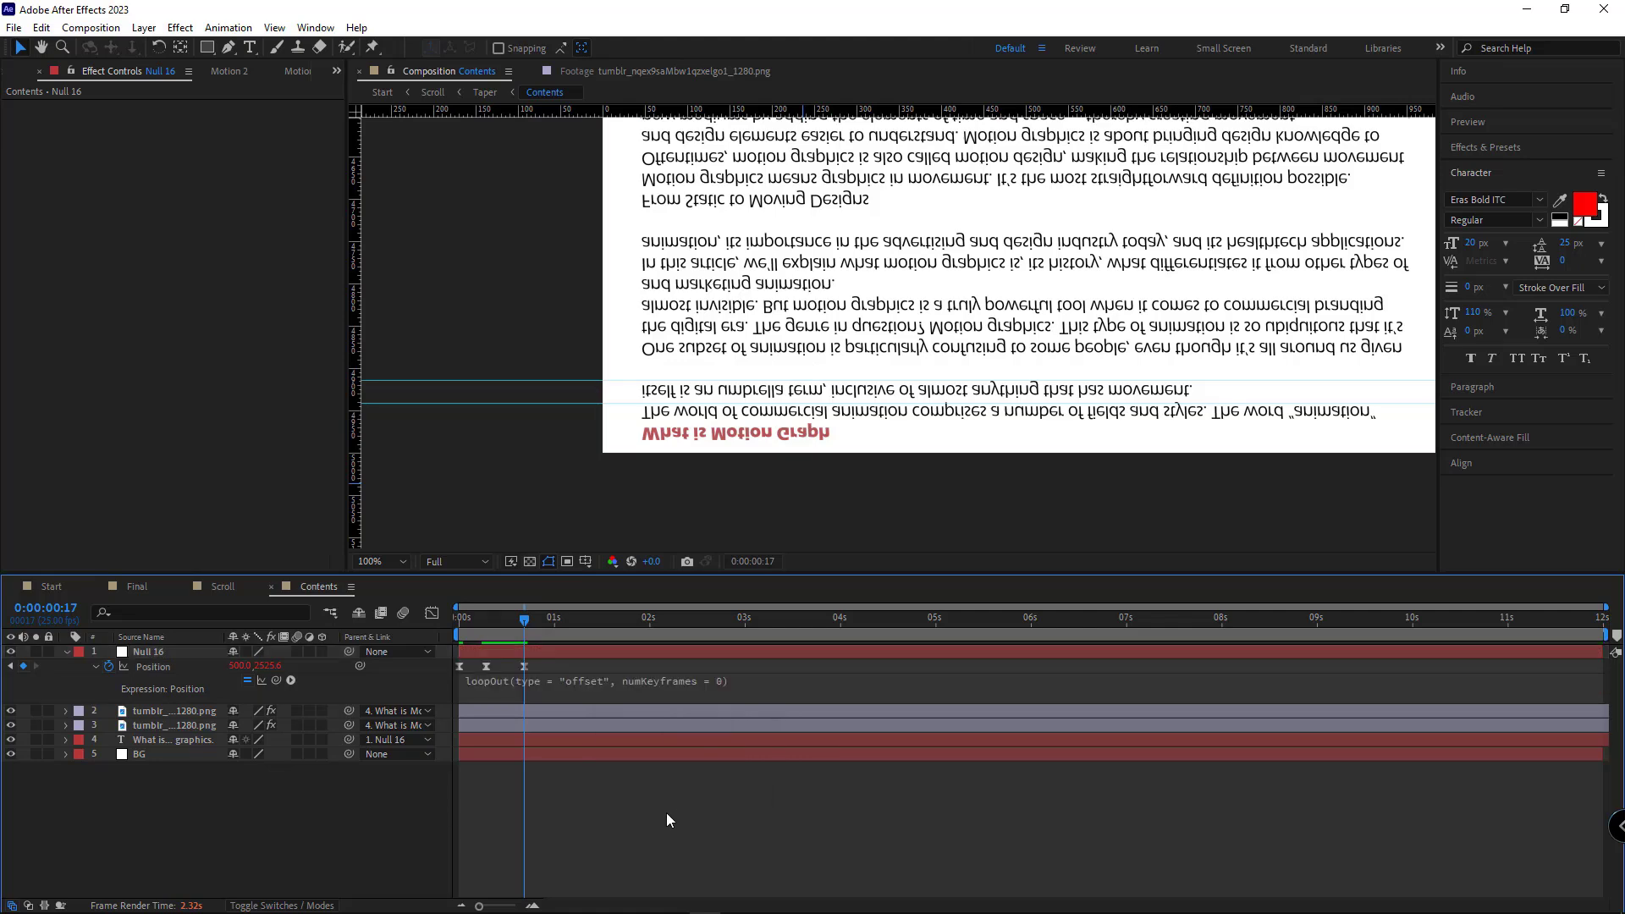
Set the preview resolution to Quarter and play back the looping text scroll in the Contents composition
scroll(740, 450, "down", 2)
left_click(457, 561)
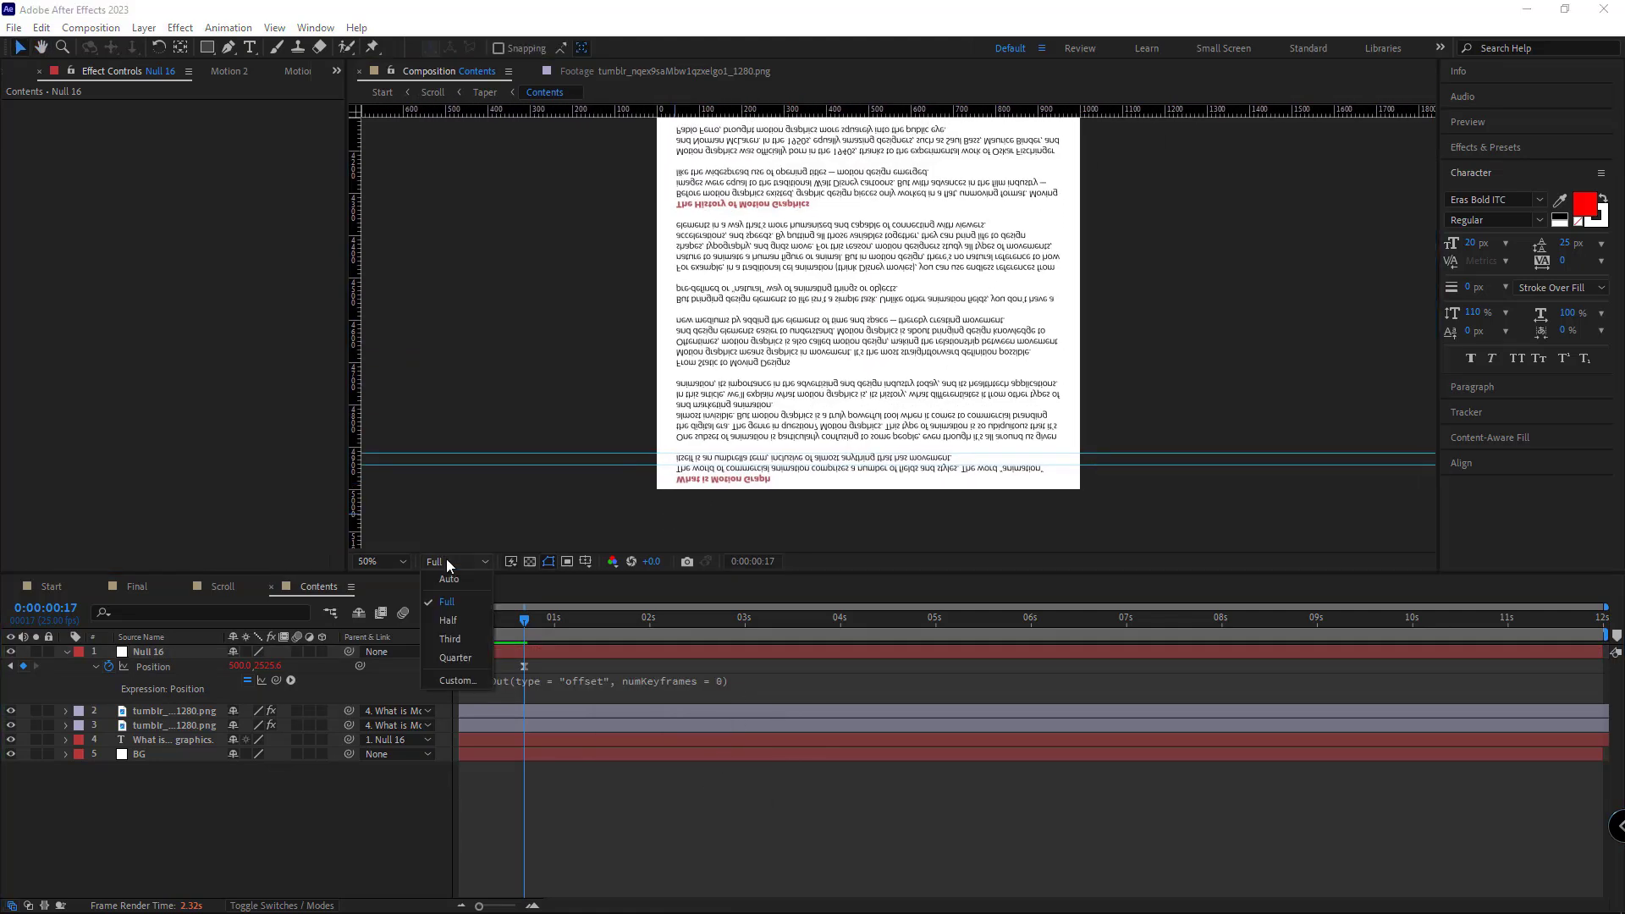
left_click(456, 658)
key("space")
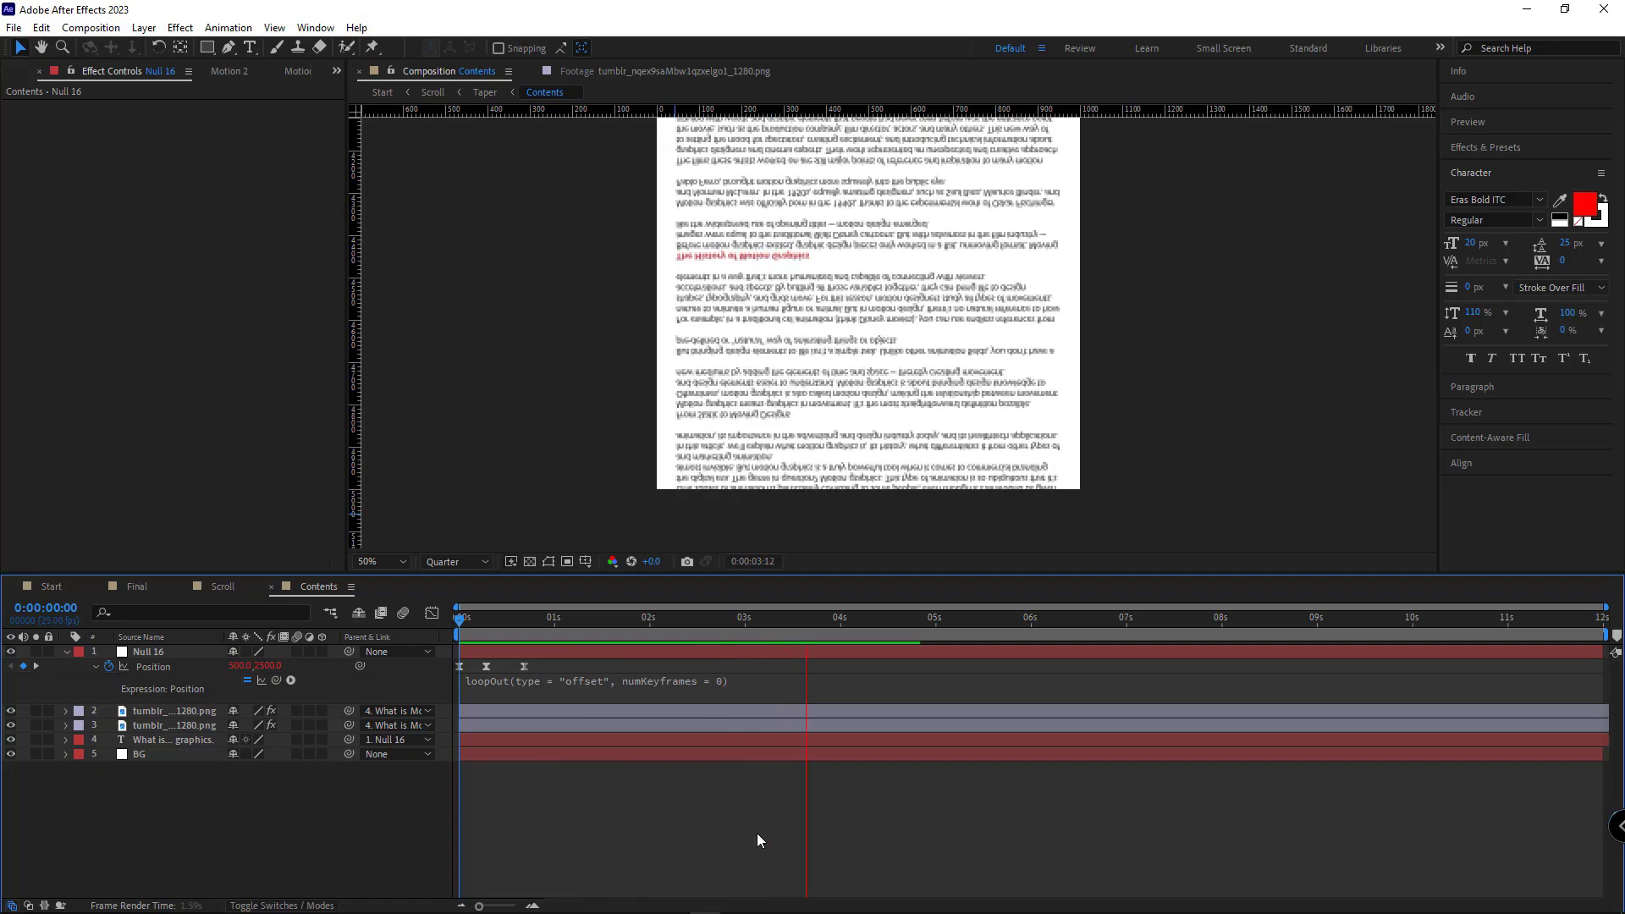
key("space")
Preview the scrolling contents on the posed paper scroll in the Start composition from the beginning
left_click(51, 586)
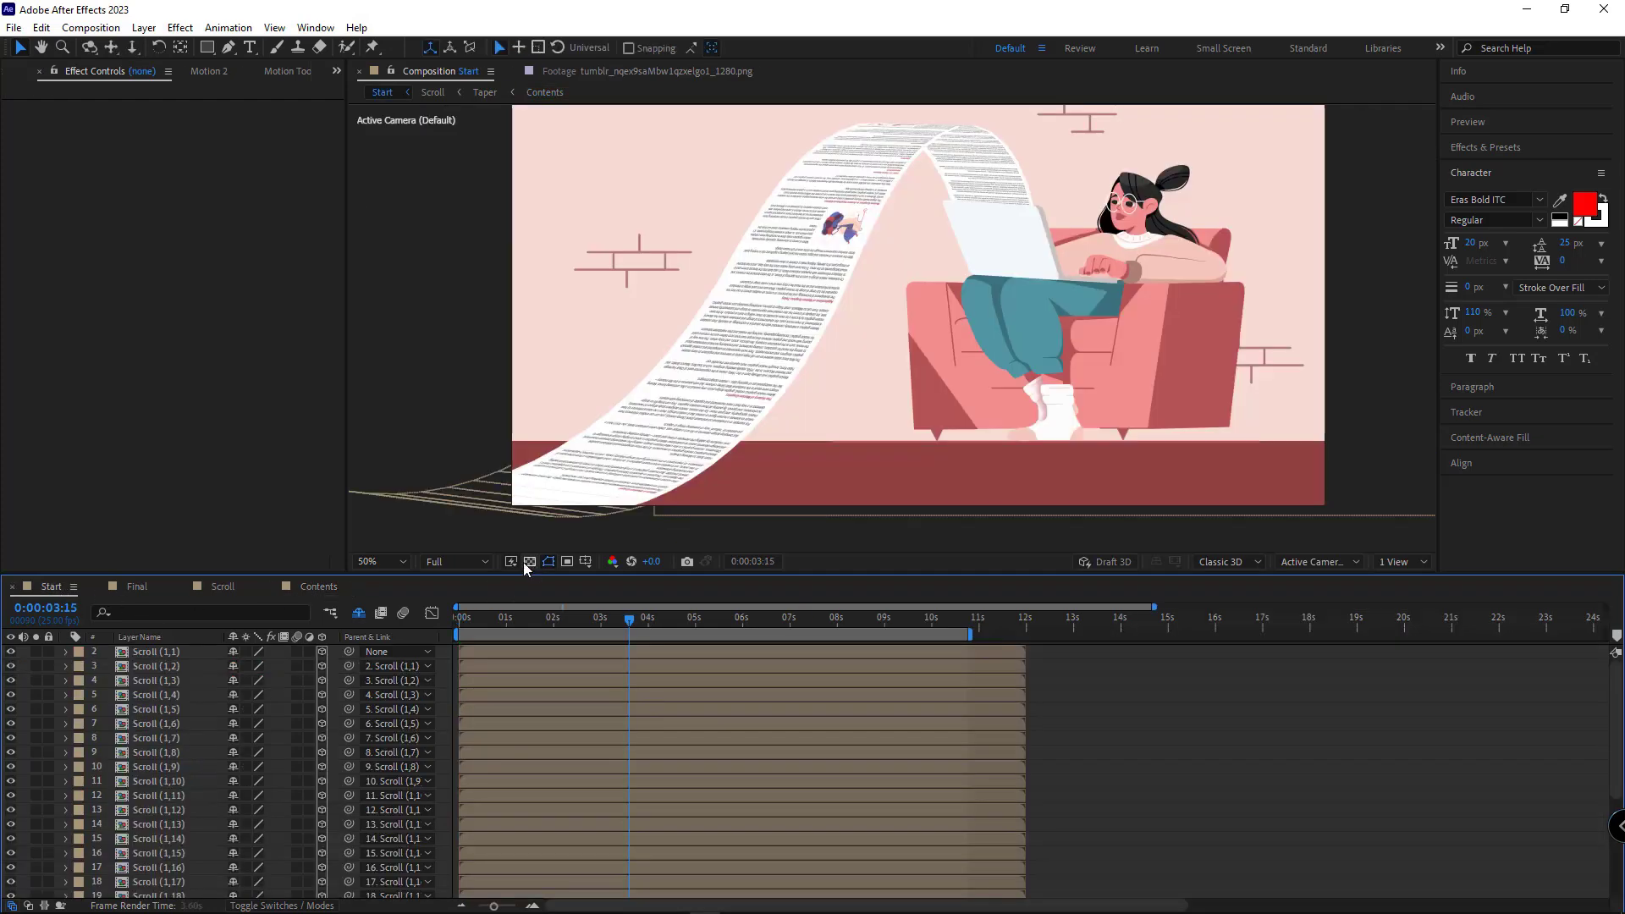
key("Home")
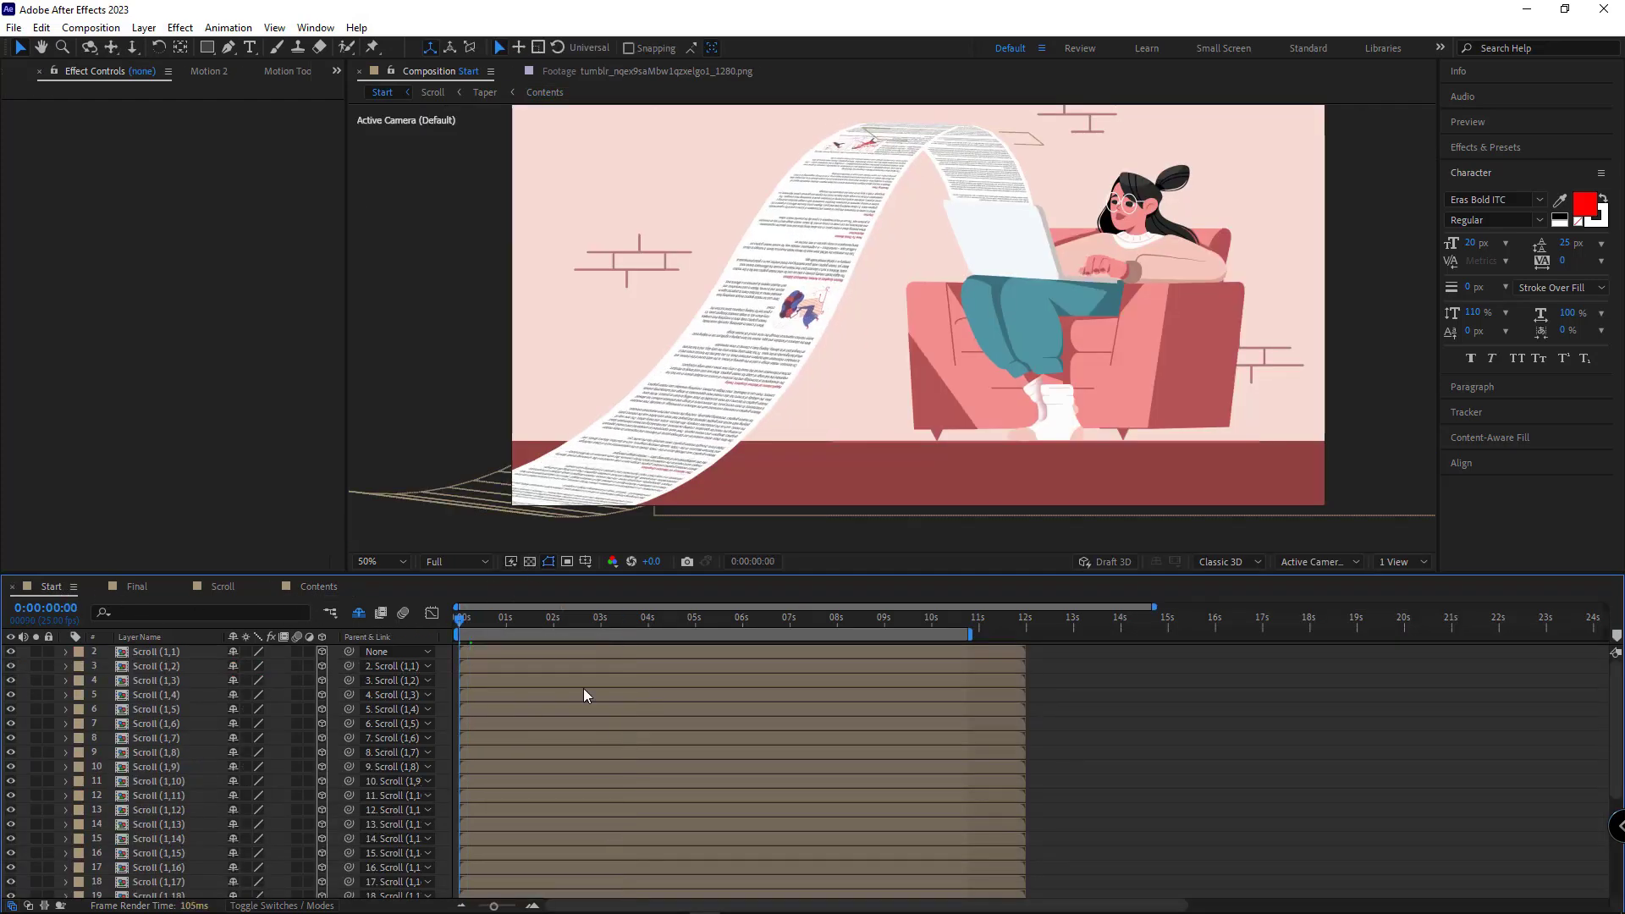
key("space")
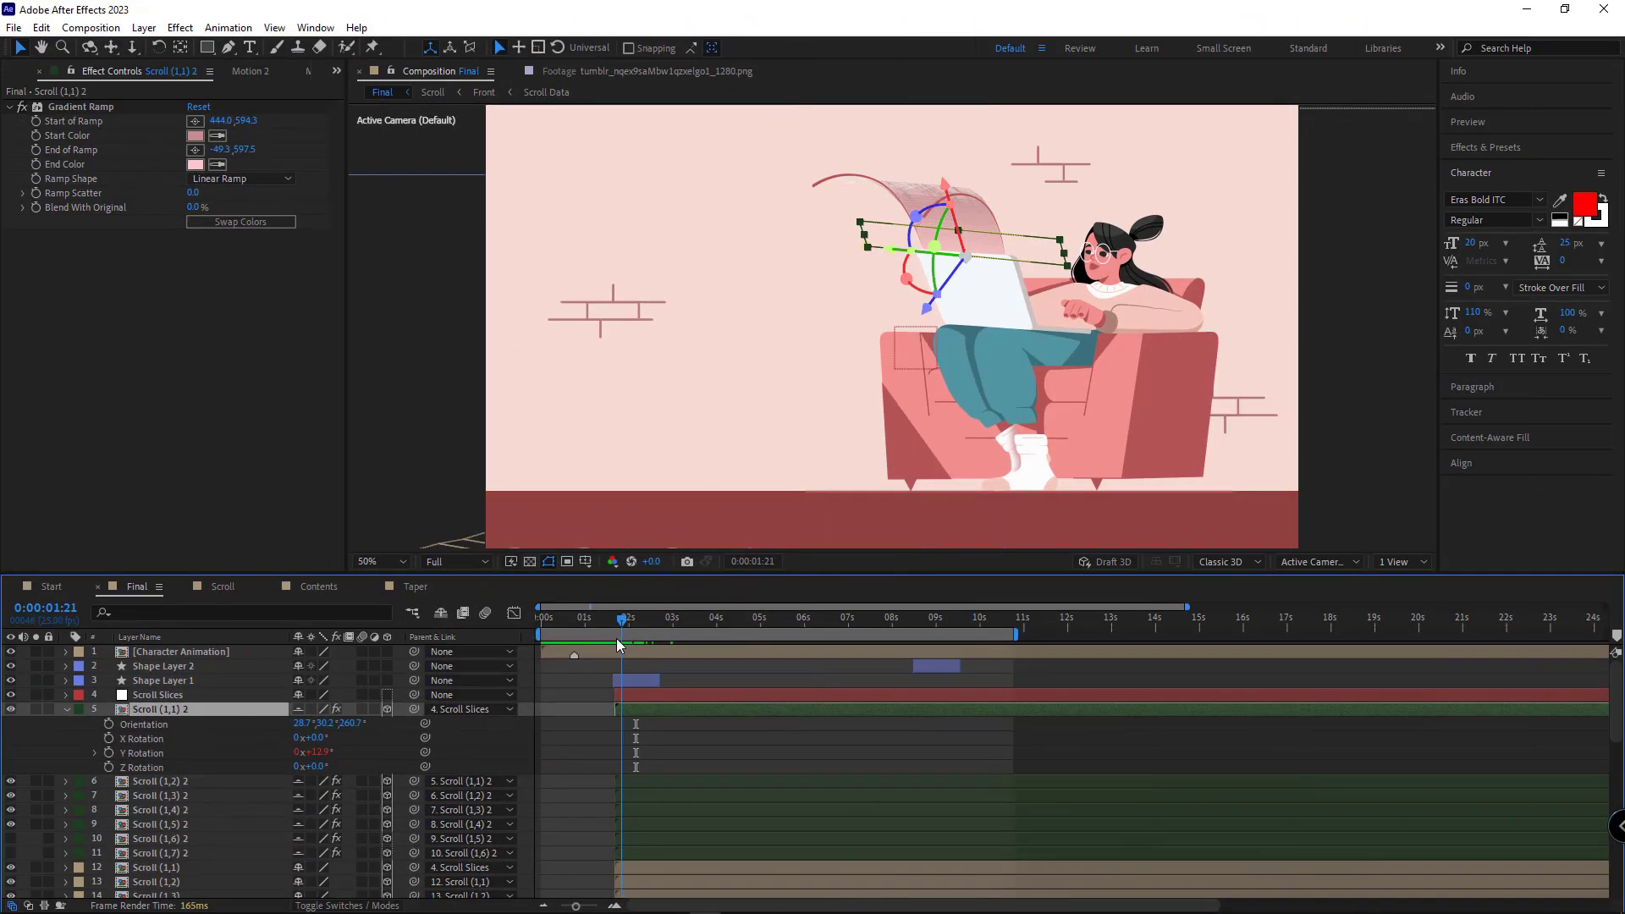
left_click_drag(617, 641, 652, 634)
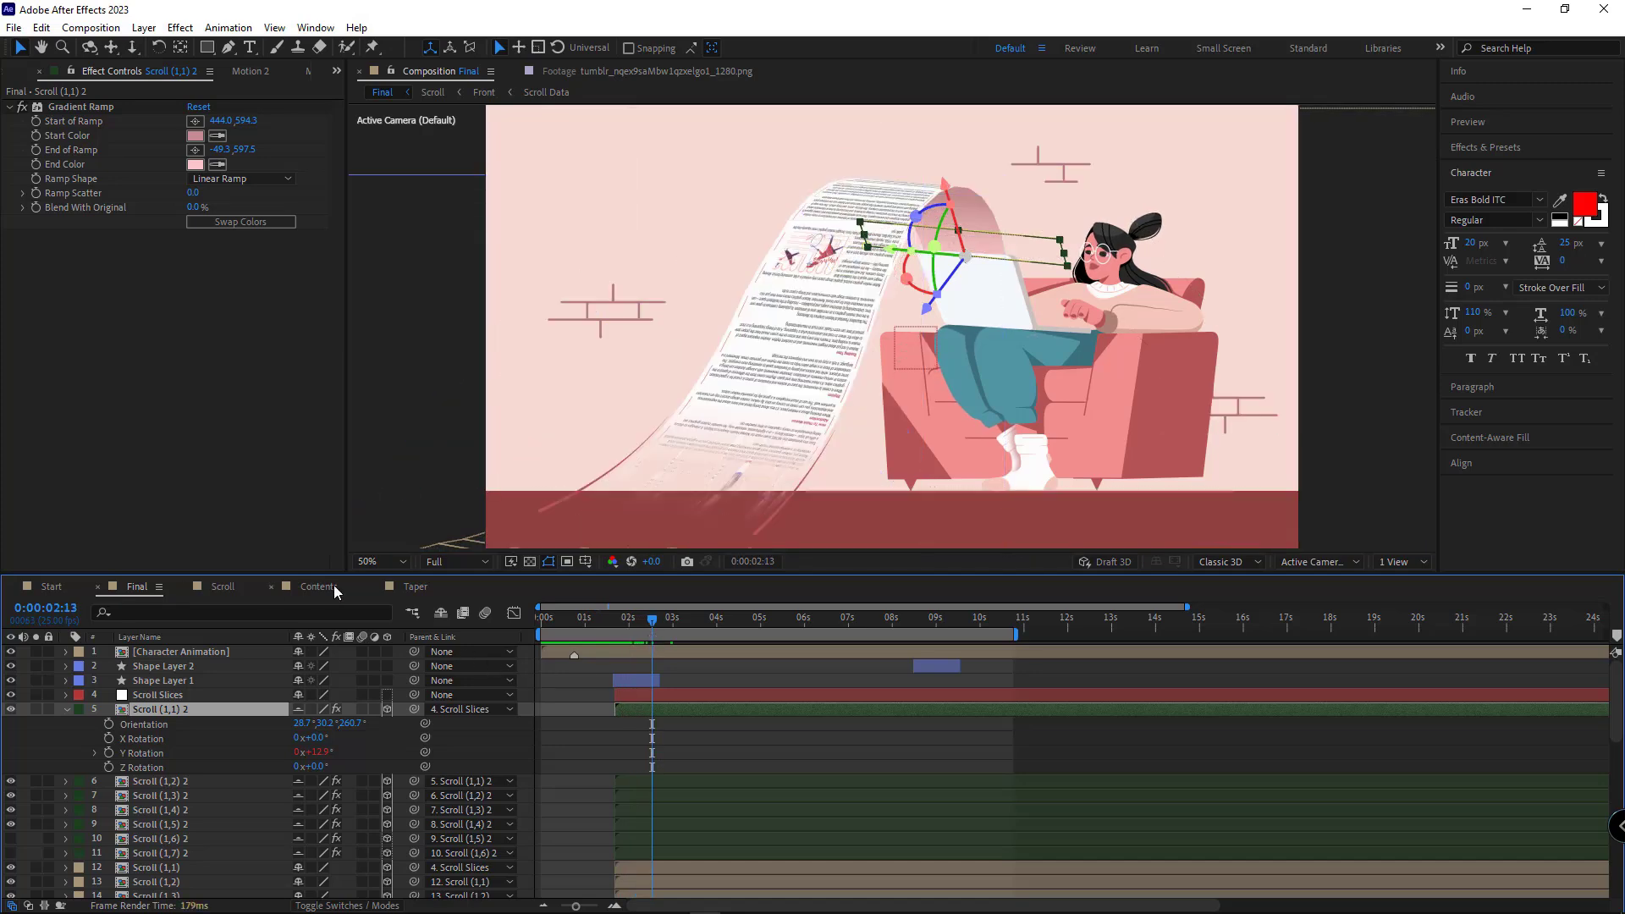
Open the Taper composition and add a full-size rectangular mask to its Contents layer
left_click(413, 587)
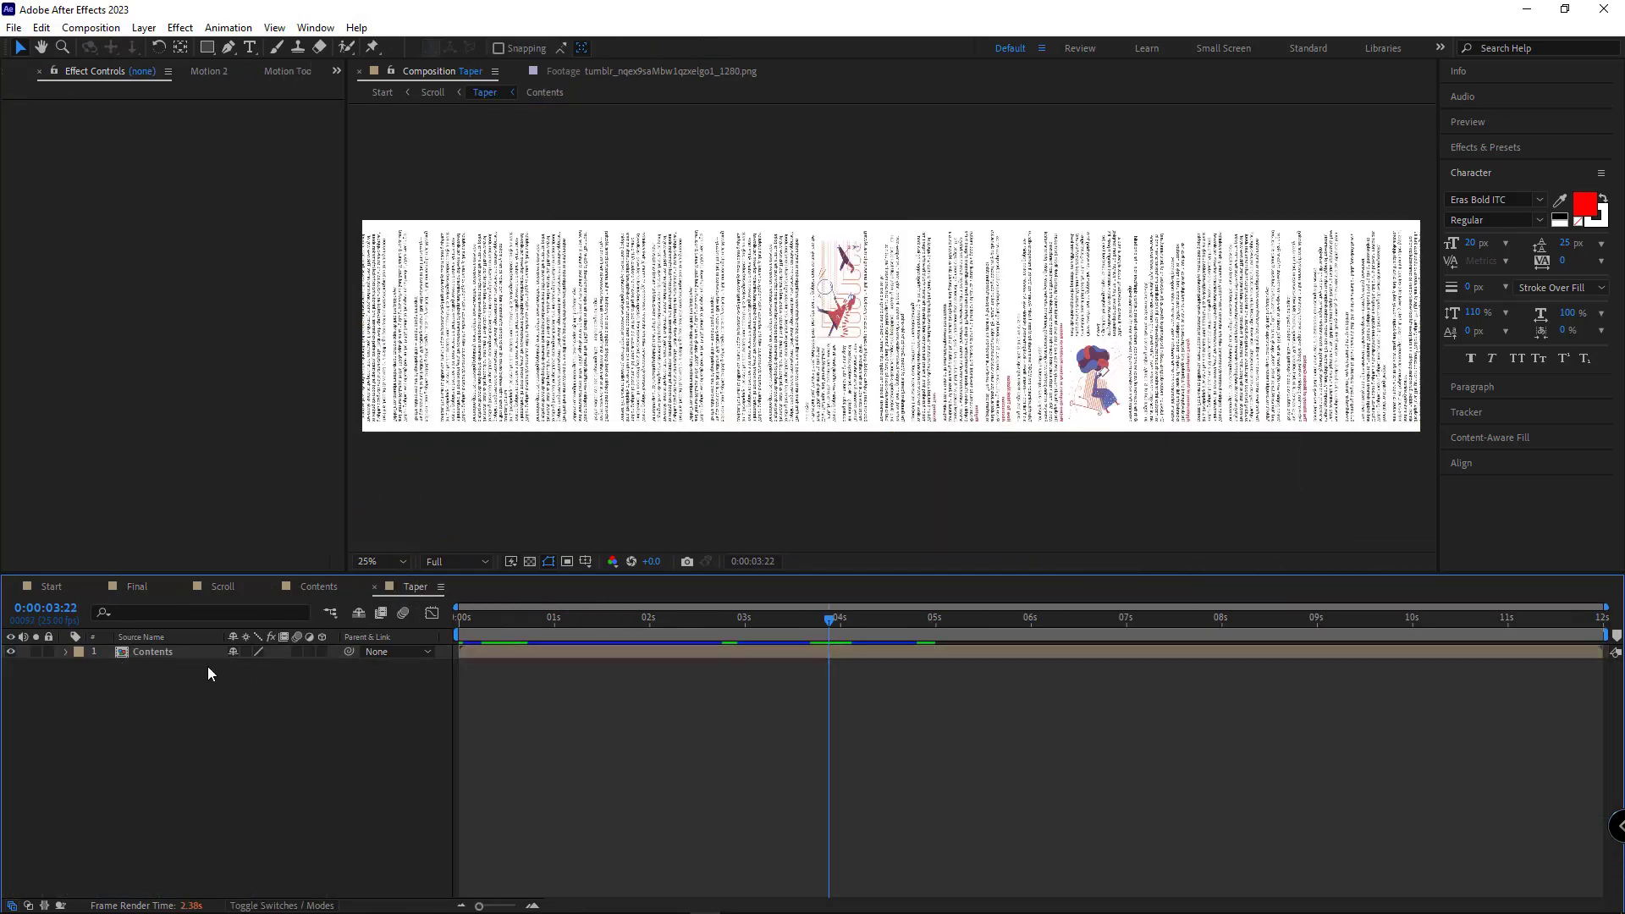
scroll(946, 441, "down", 1)
left_click_drag(537, 613, 455, 625)
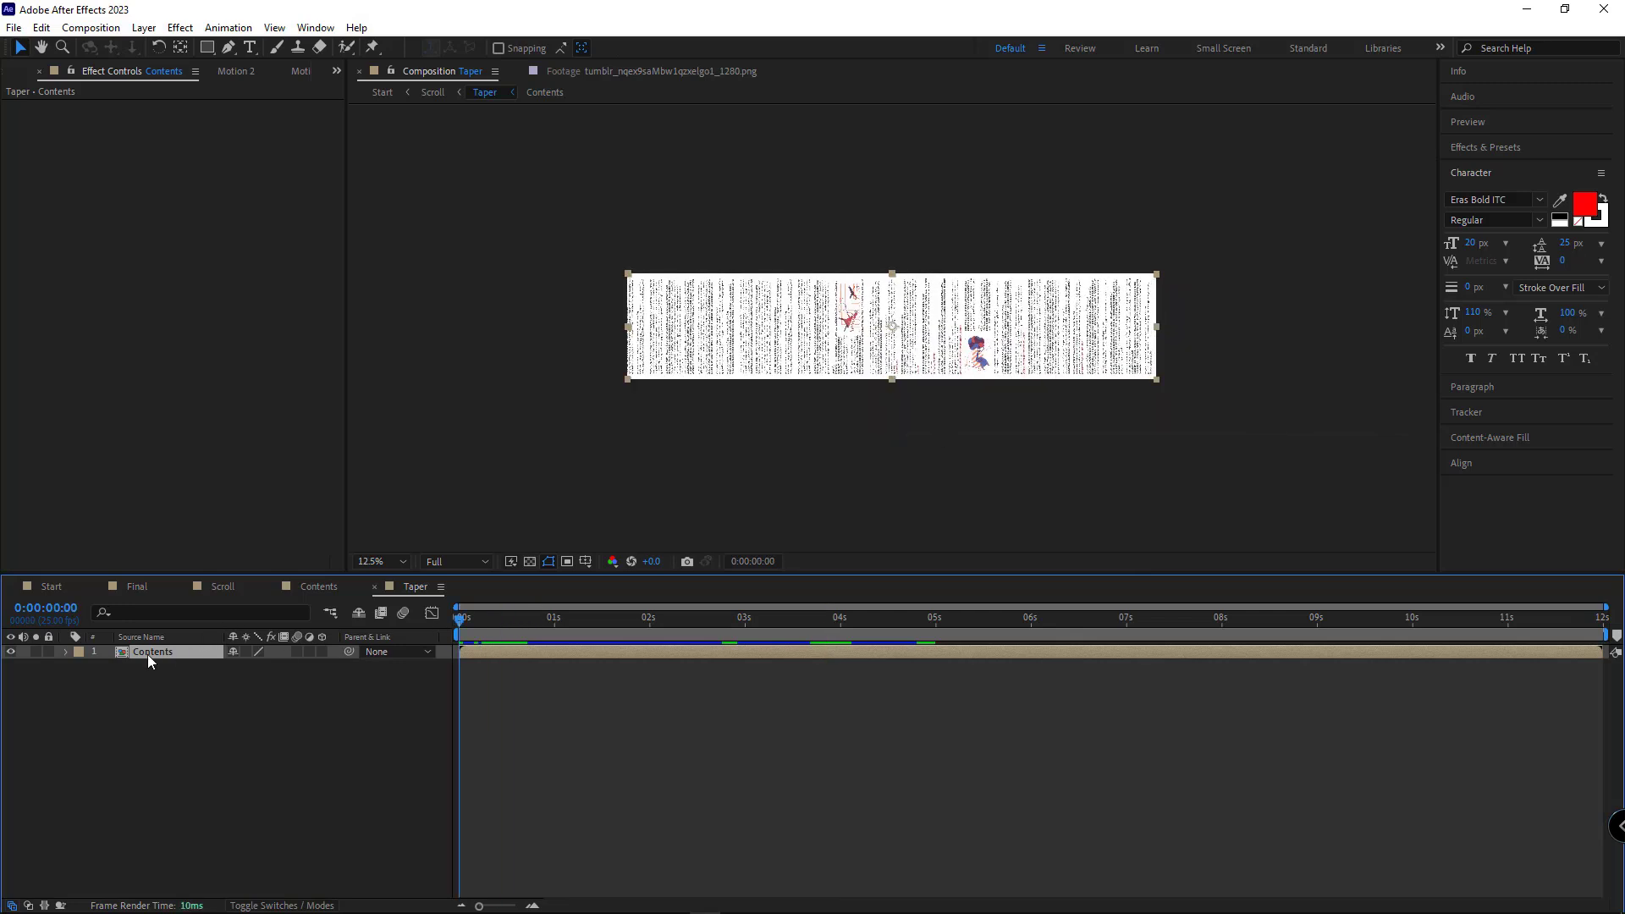
double_click(208, 47)
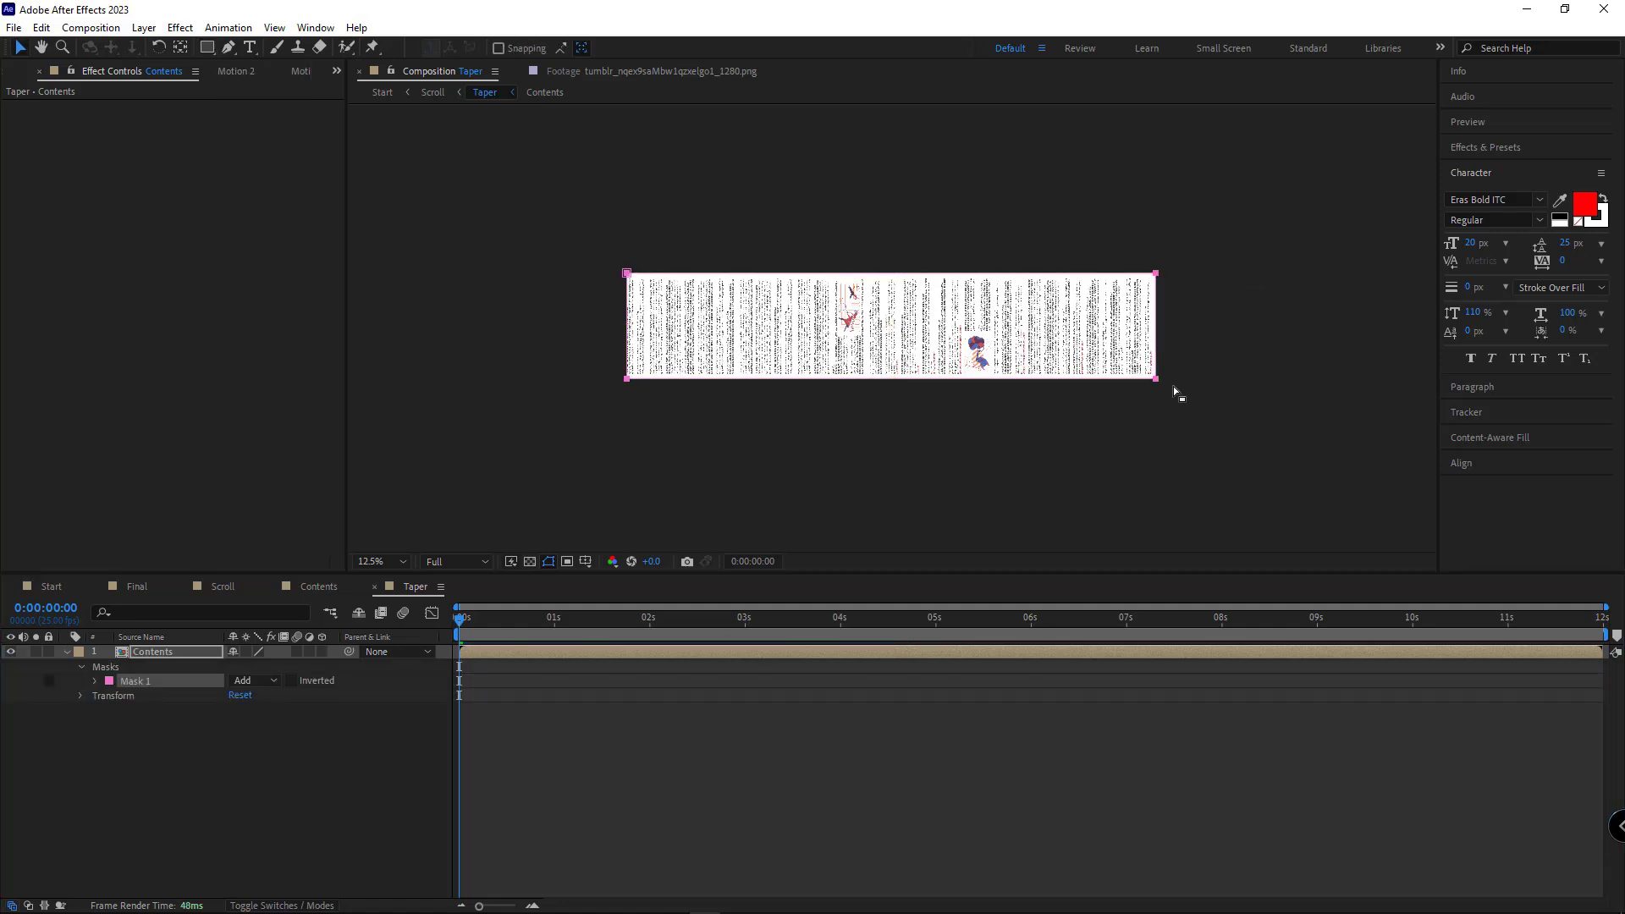
Keyframe the Contents layer's Mask Path with its full shape at 0:00:01:07 and return to the first frame
left_click(94, 681)
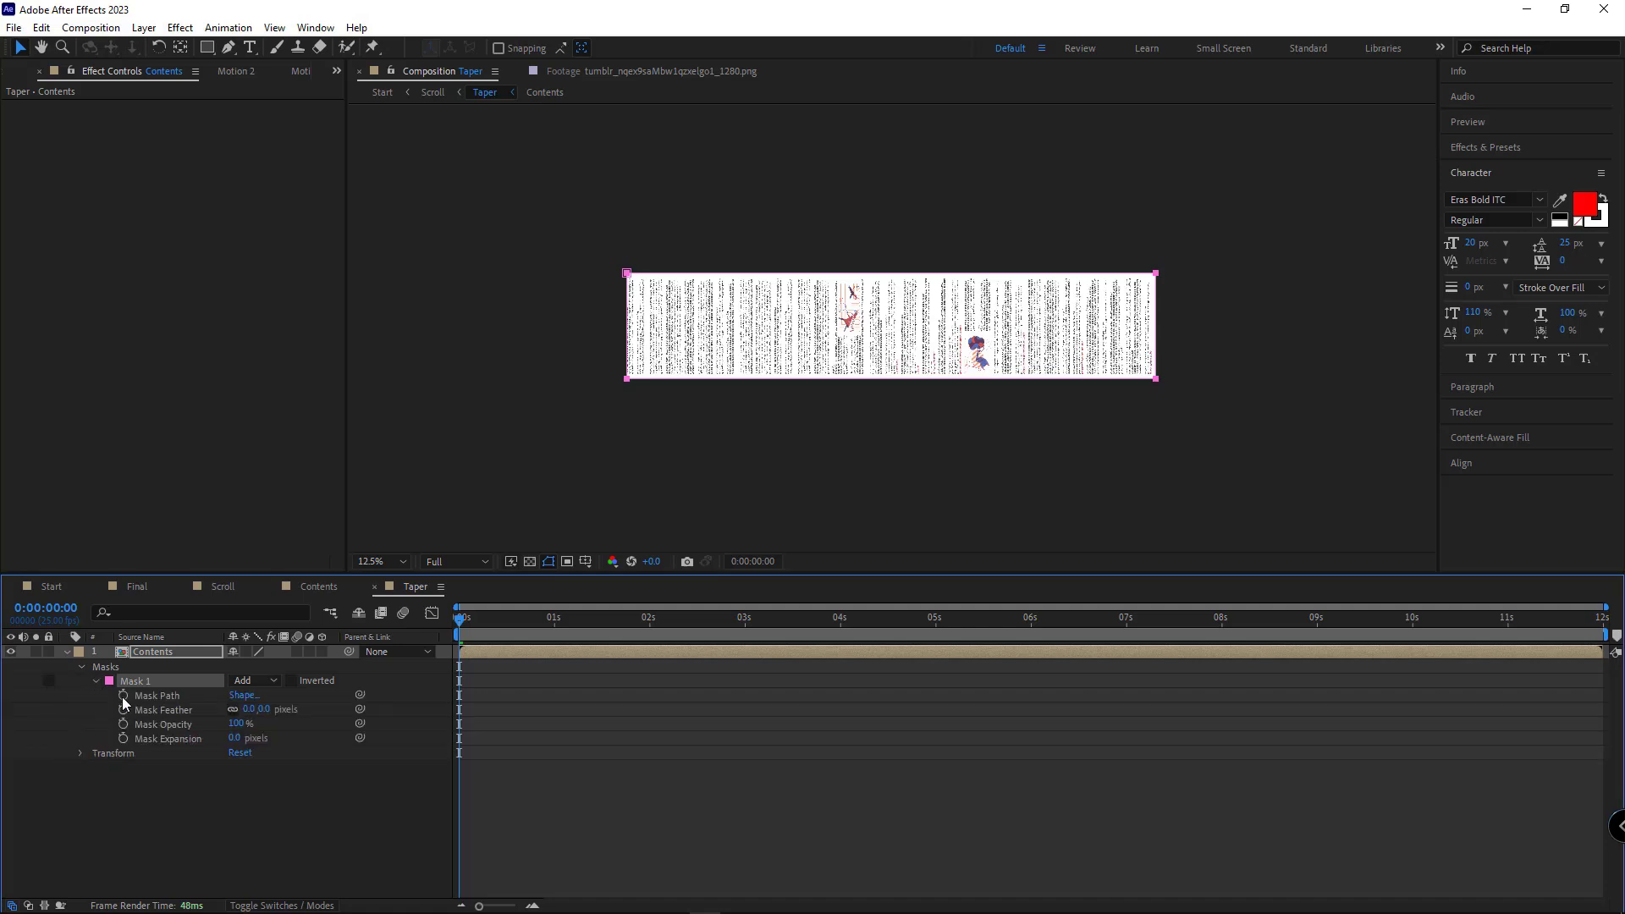
left_click(123, 696)
key("equal")
left_click_drag(649, 623, 703, 626)
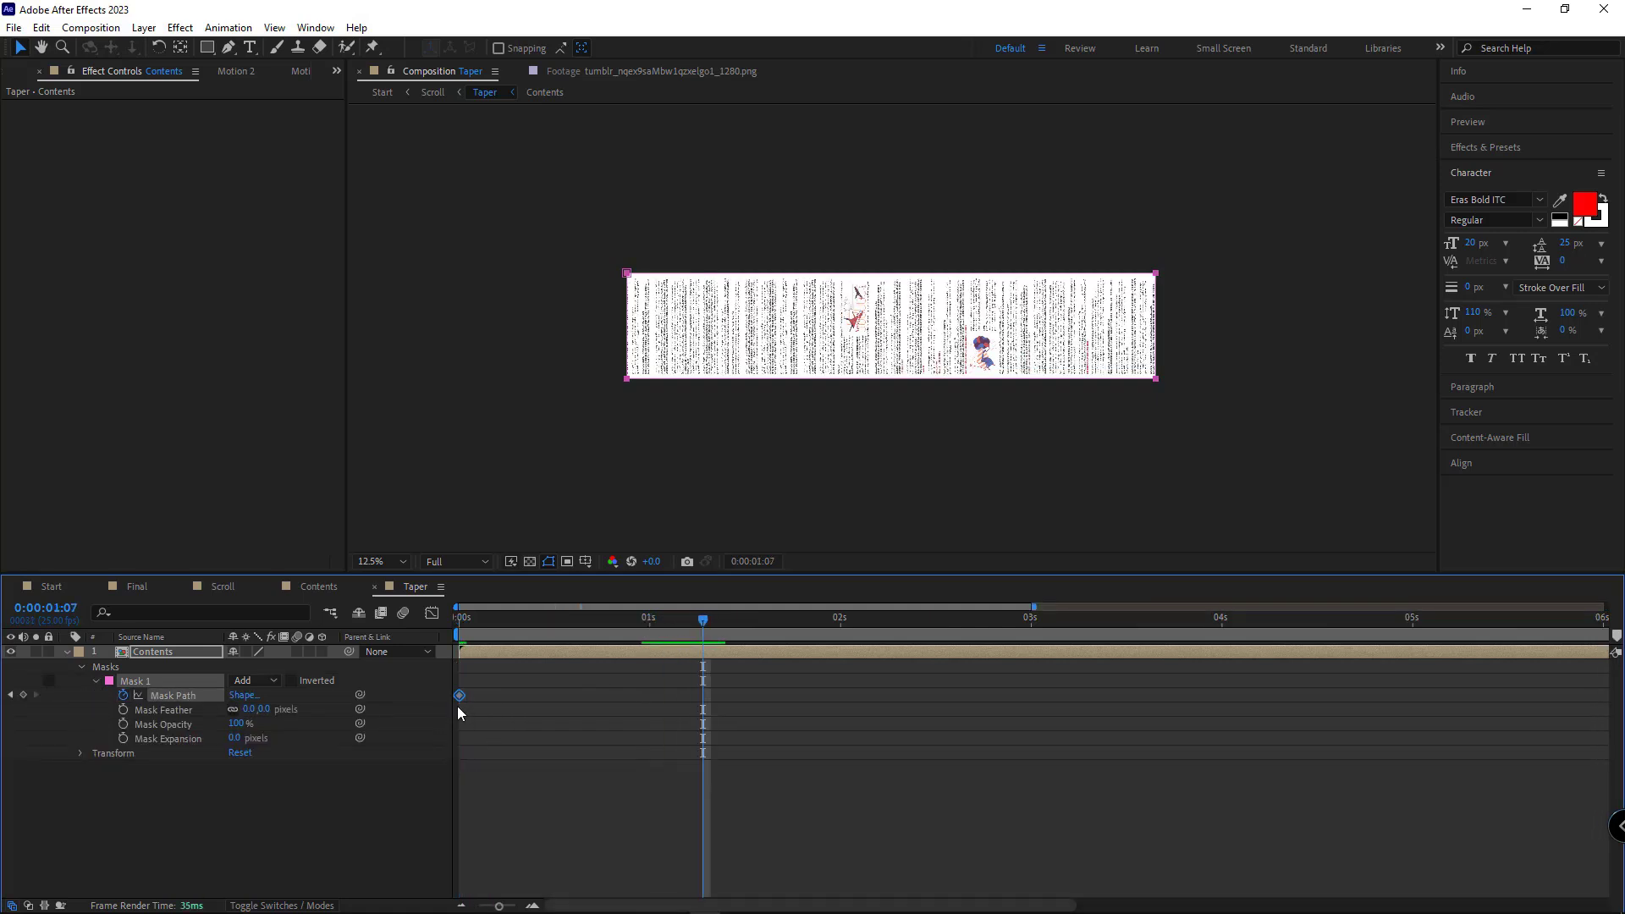
left_click_drag(459, 695, 704, 697)
left_click_drag(703, 620, 279, 637)
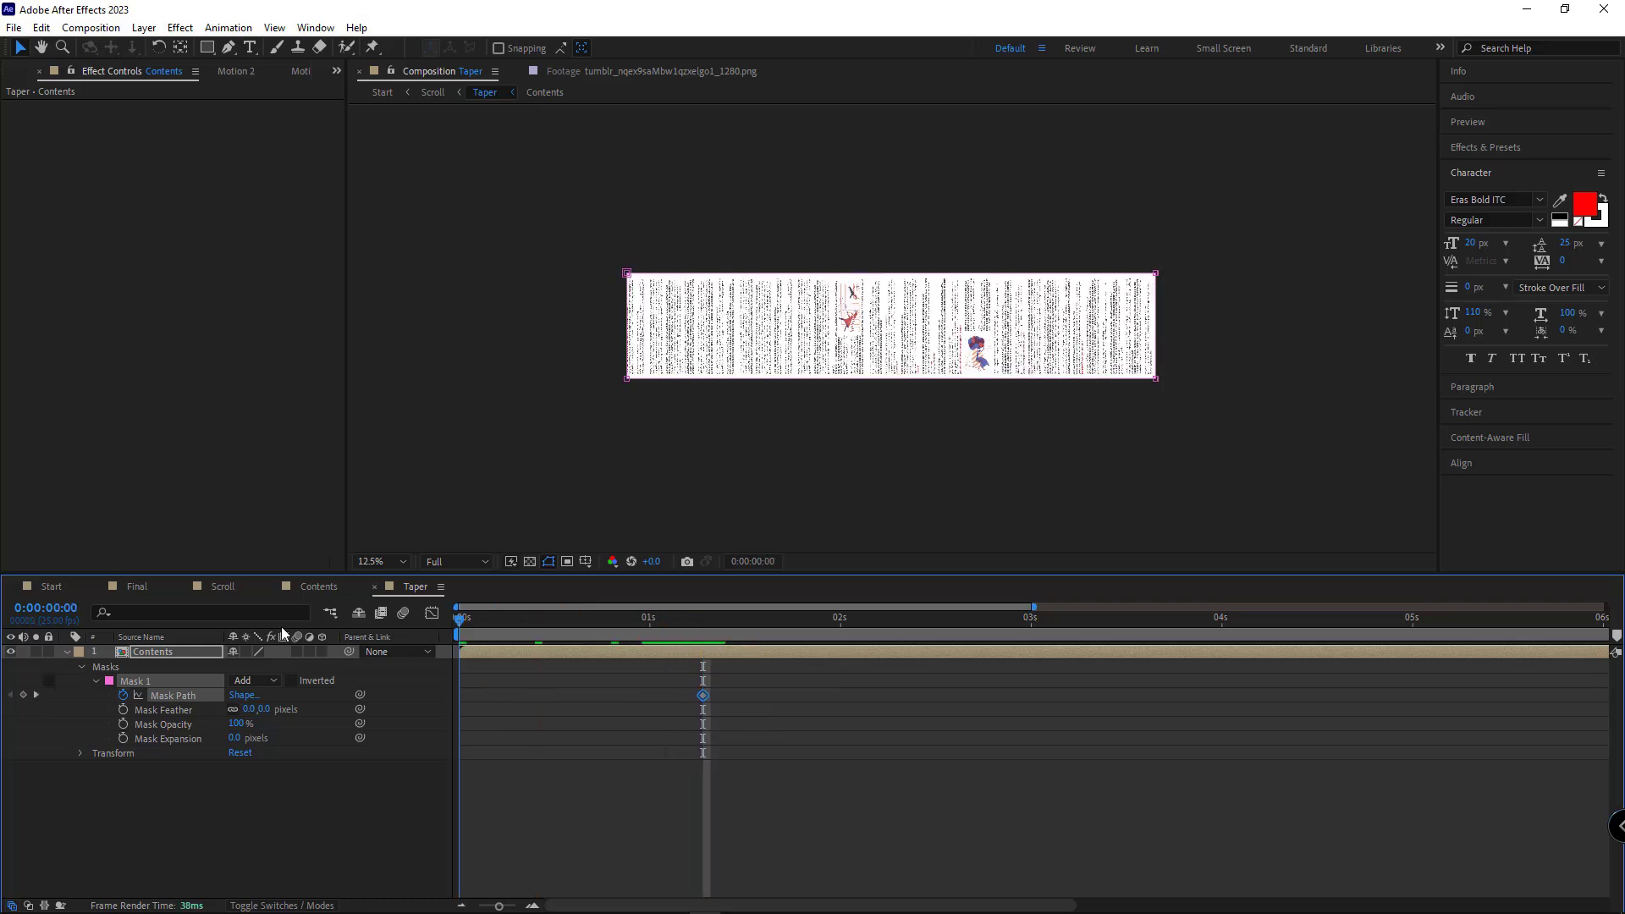
Collapse the mask at frame 0 to a vertical line just beyond the left edge of the page
left_click(1158, 334)
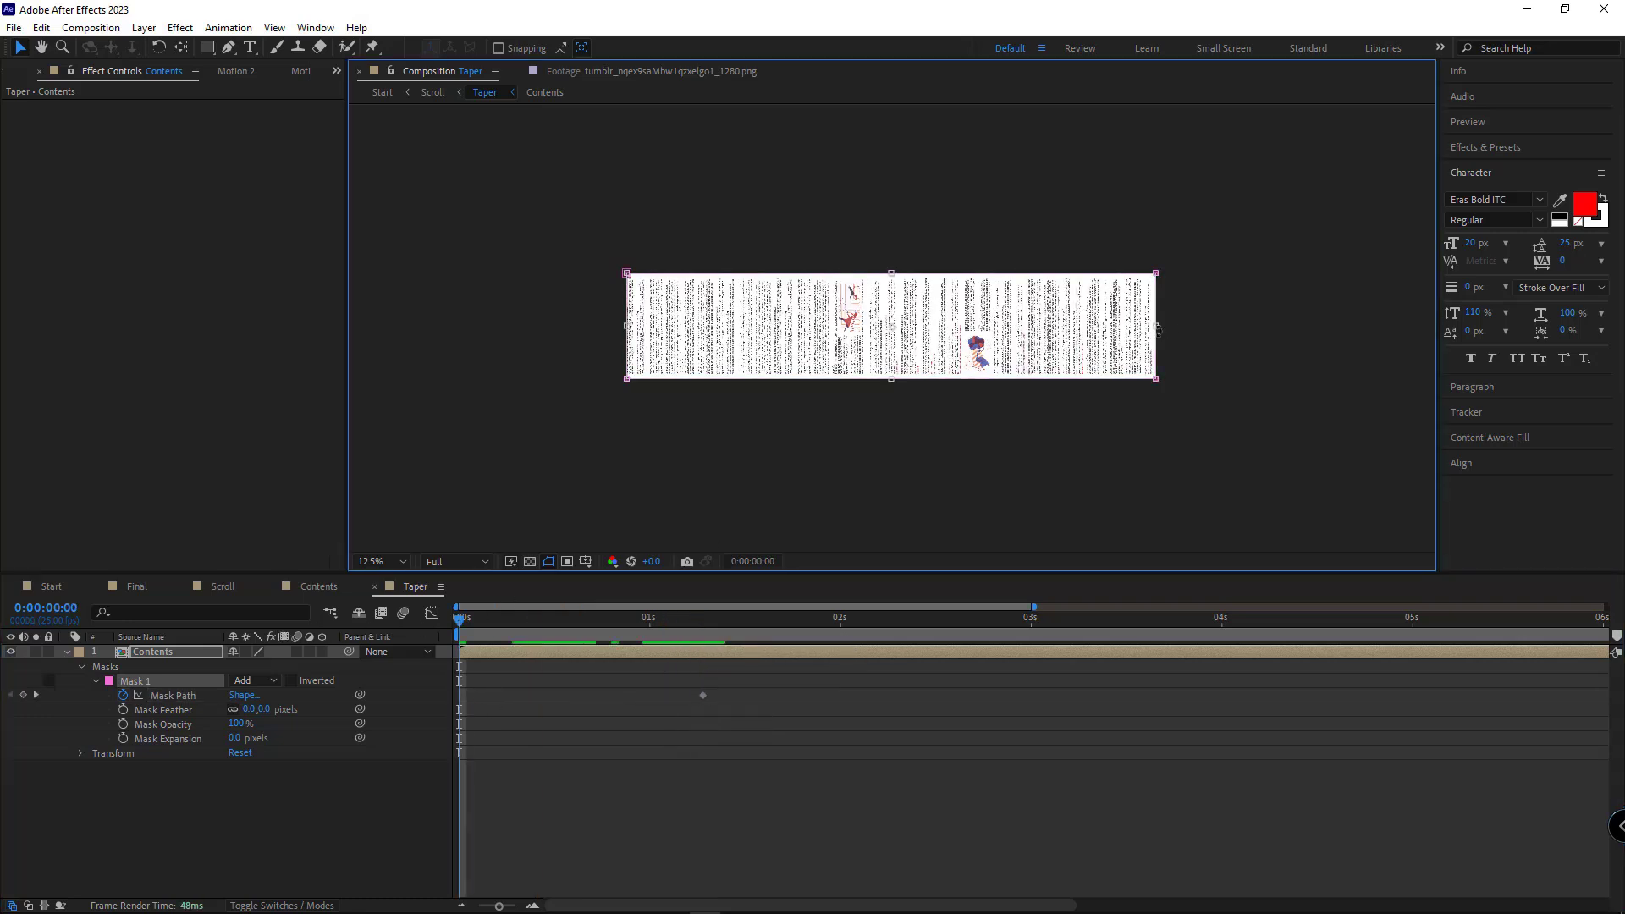
left_click_drag(1158, 326, 629, 340)
key("shift+Left")
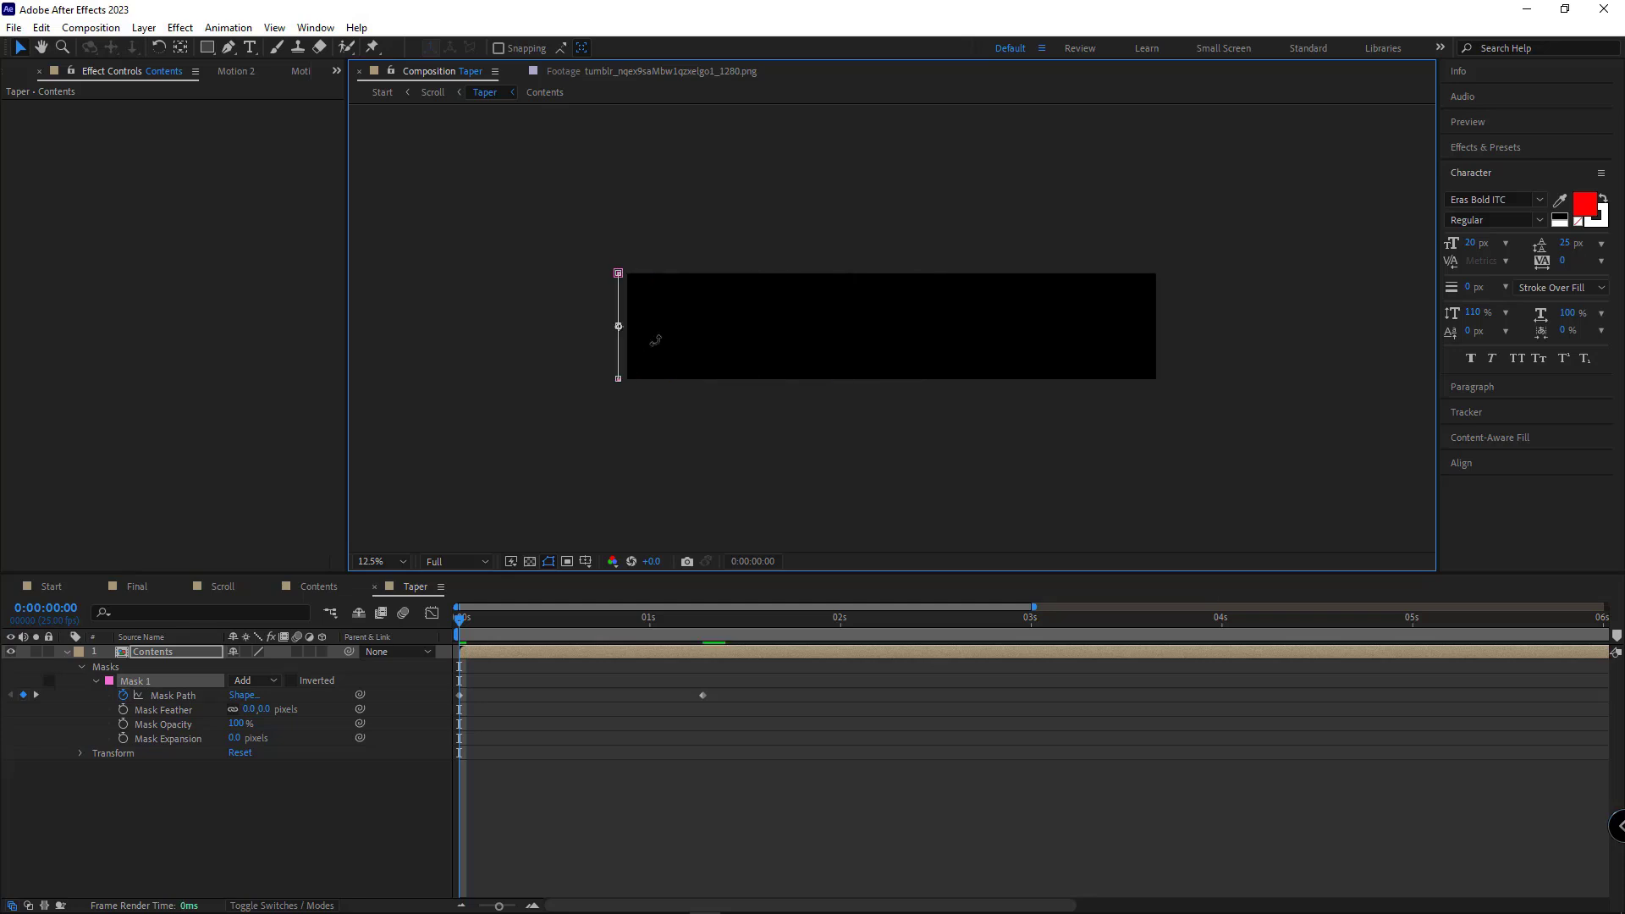
Apply Easy Ease to the Mask Path keyframe at 0:00:01:07 and preview the page's reveal from the start
left_click_drag(483, 621, 703, 623)
left_click(702, 696)
right_click(705, 701)
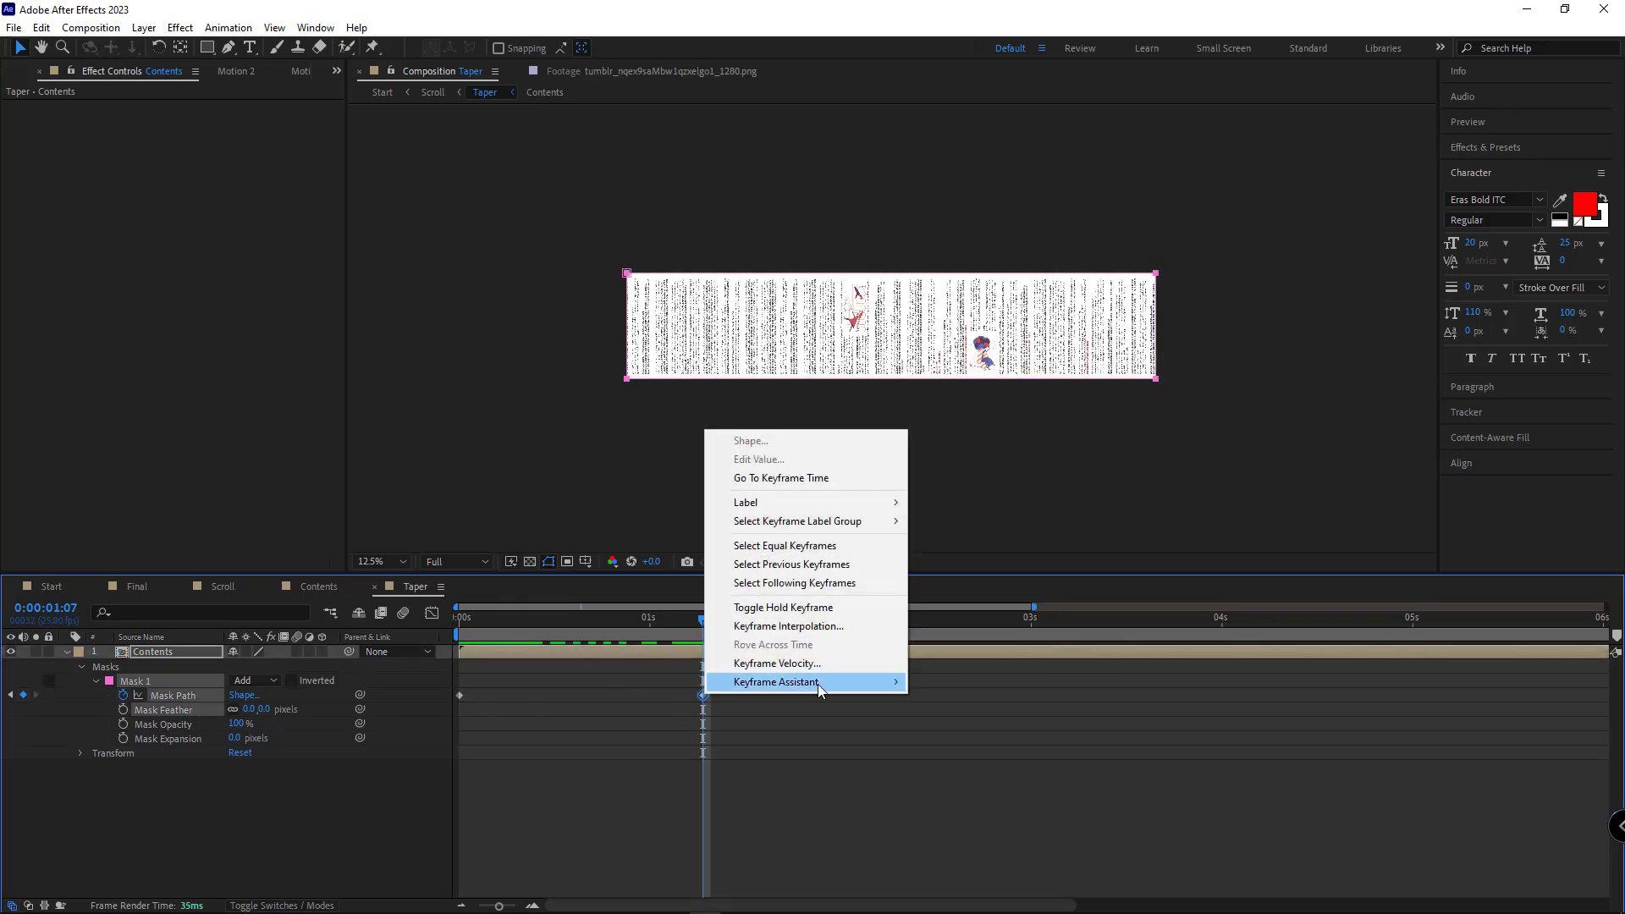
mouse_move(821, 683)
left_click(965, 736)
key("Home")
key("space")
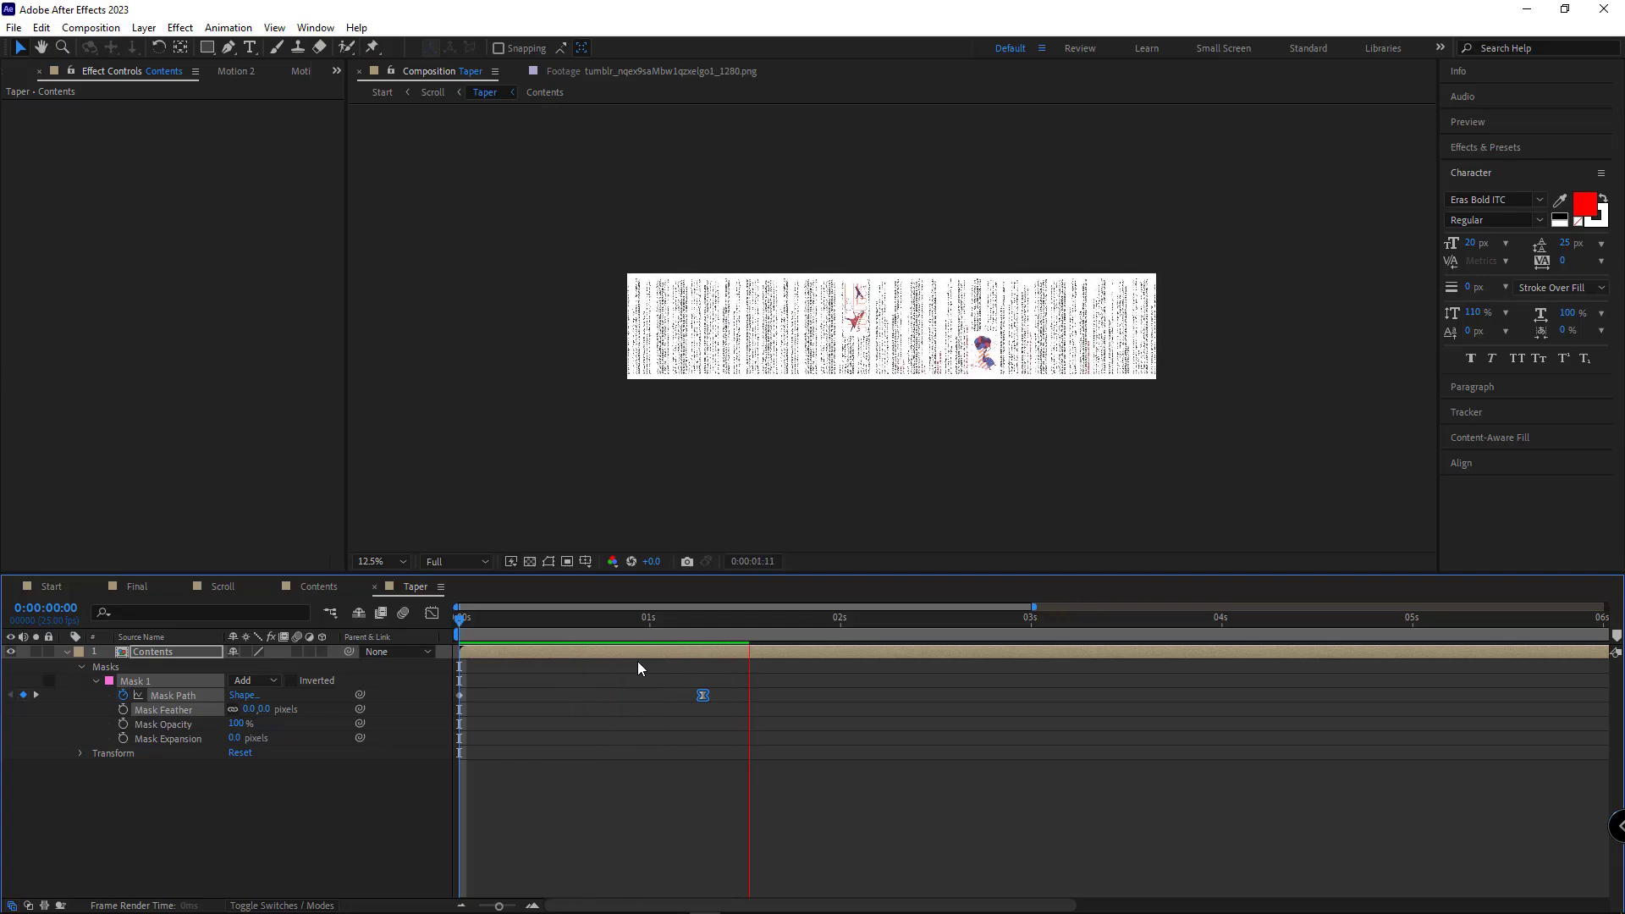
key("space")
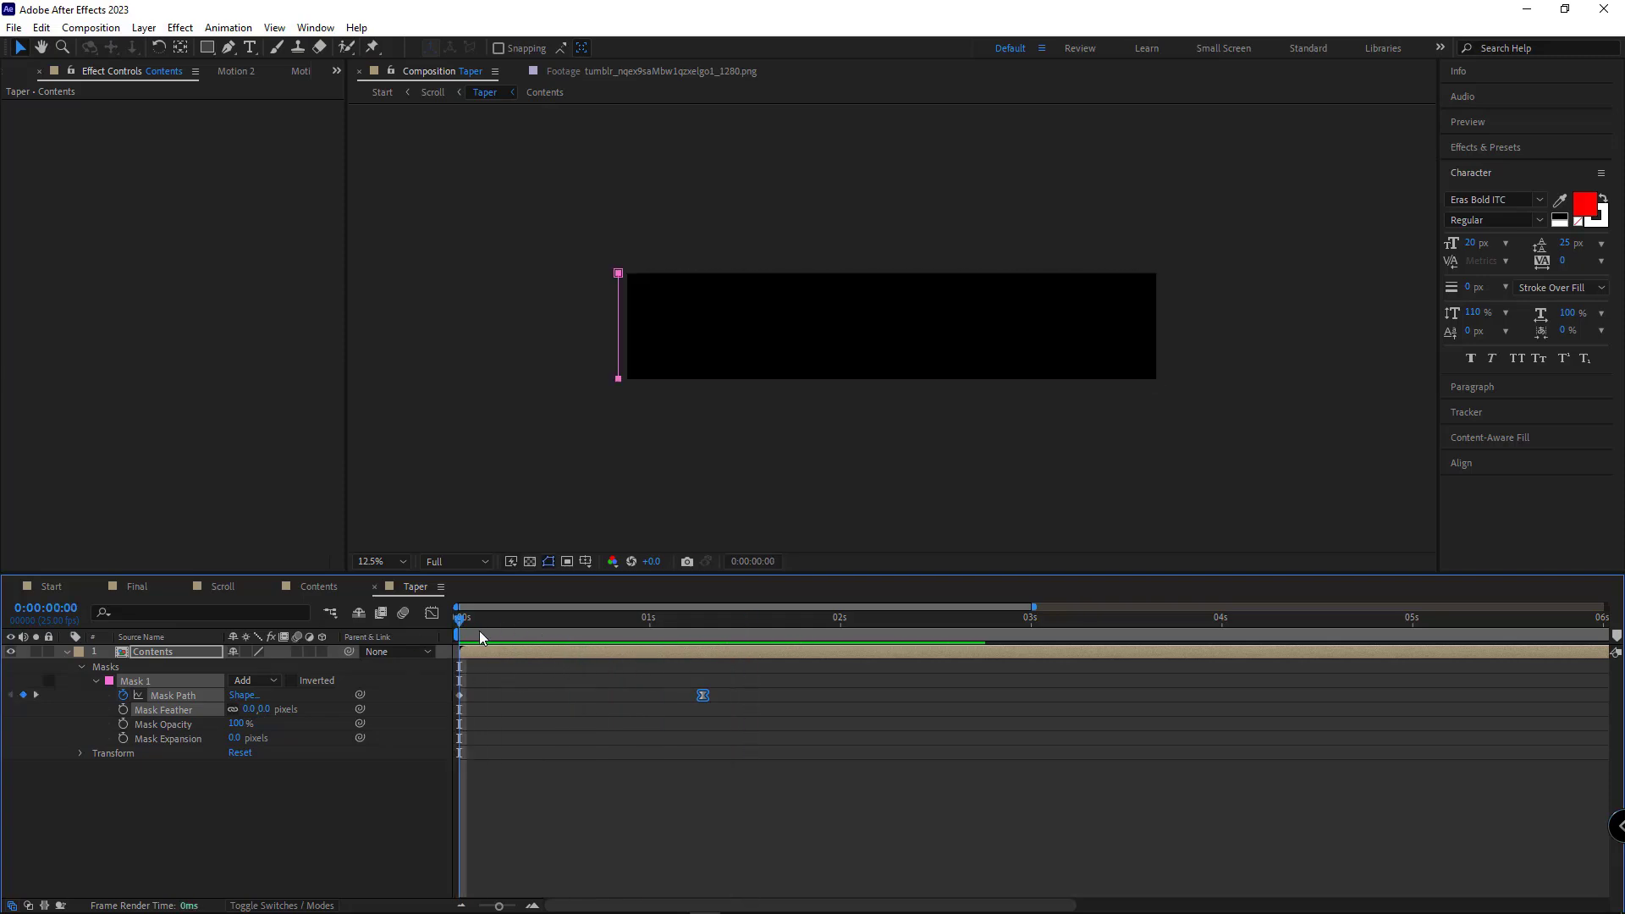
Create a white solid named Noise above the Contents layer in the Taper composition
right_click(256, 805)
mouse_move(410, 603)
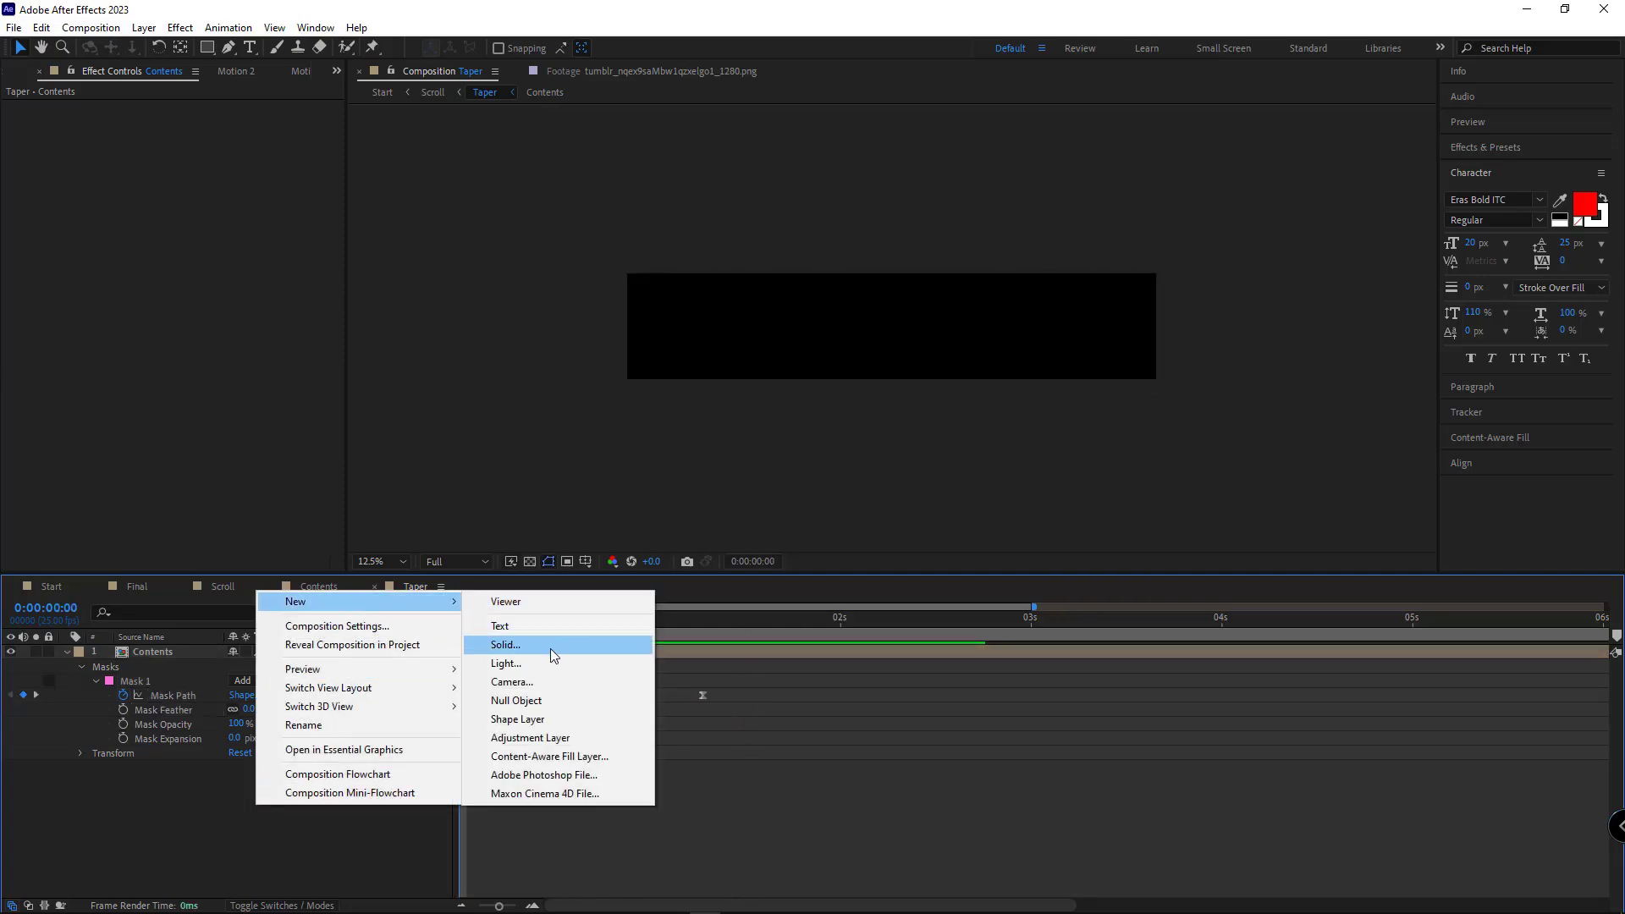
left_click(550, 646)
type("Noise")
left_click(458, 617)
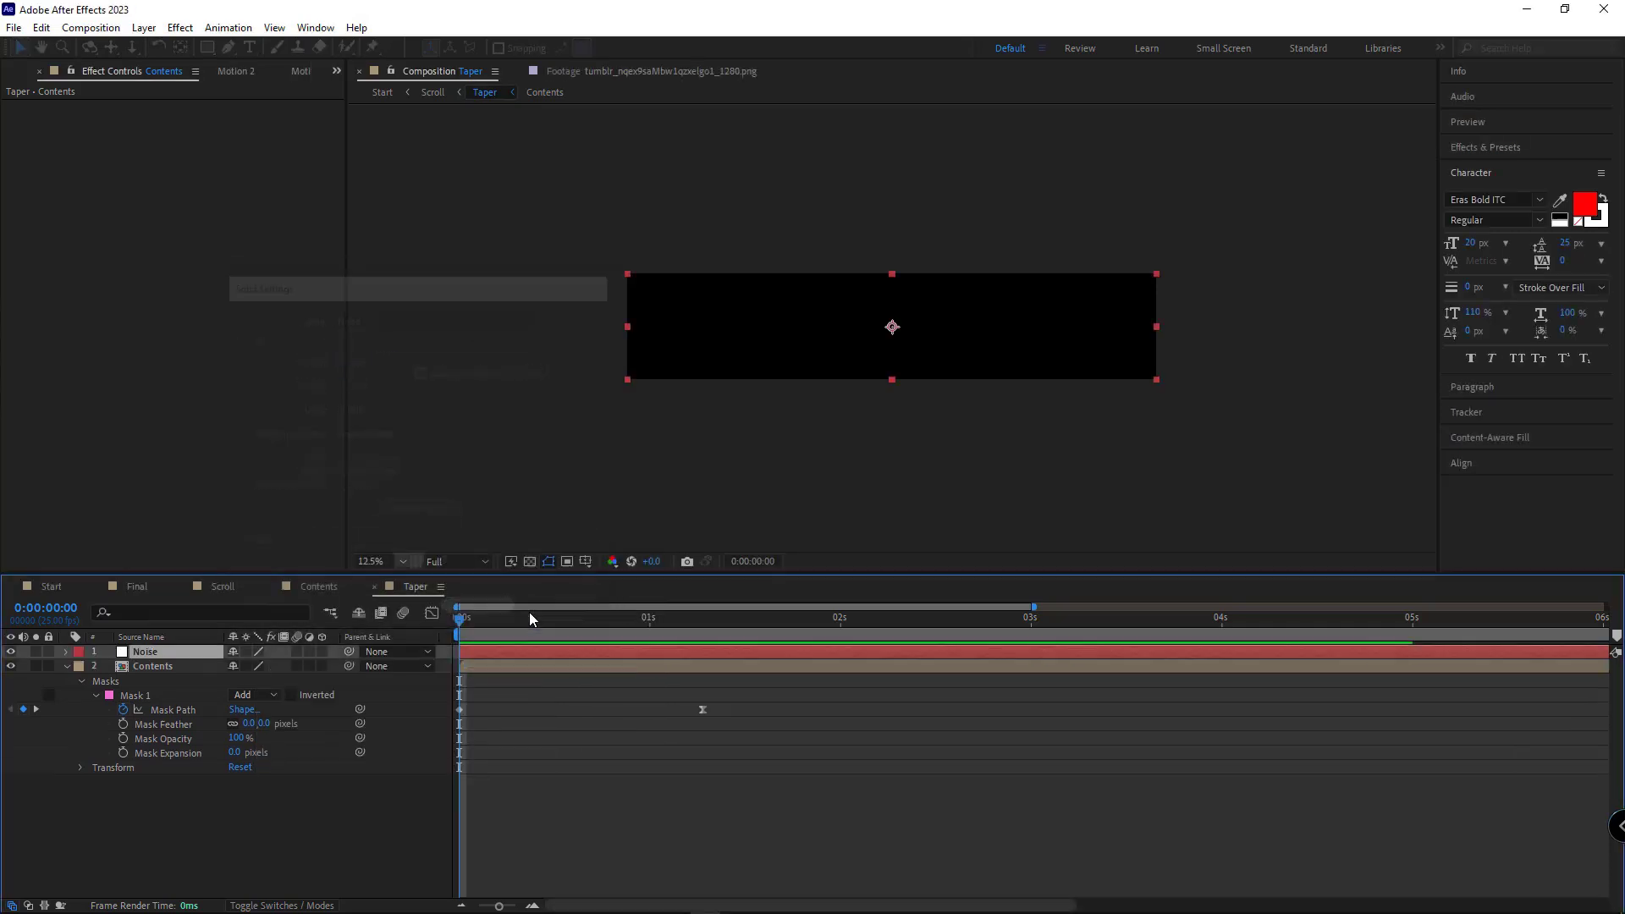
Find the Fractal Noise effect and apply it to the Noise solid
left_click(1487, 149)
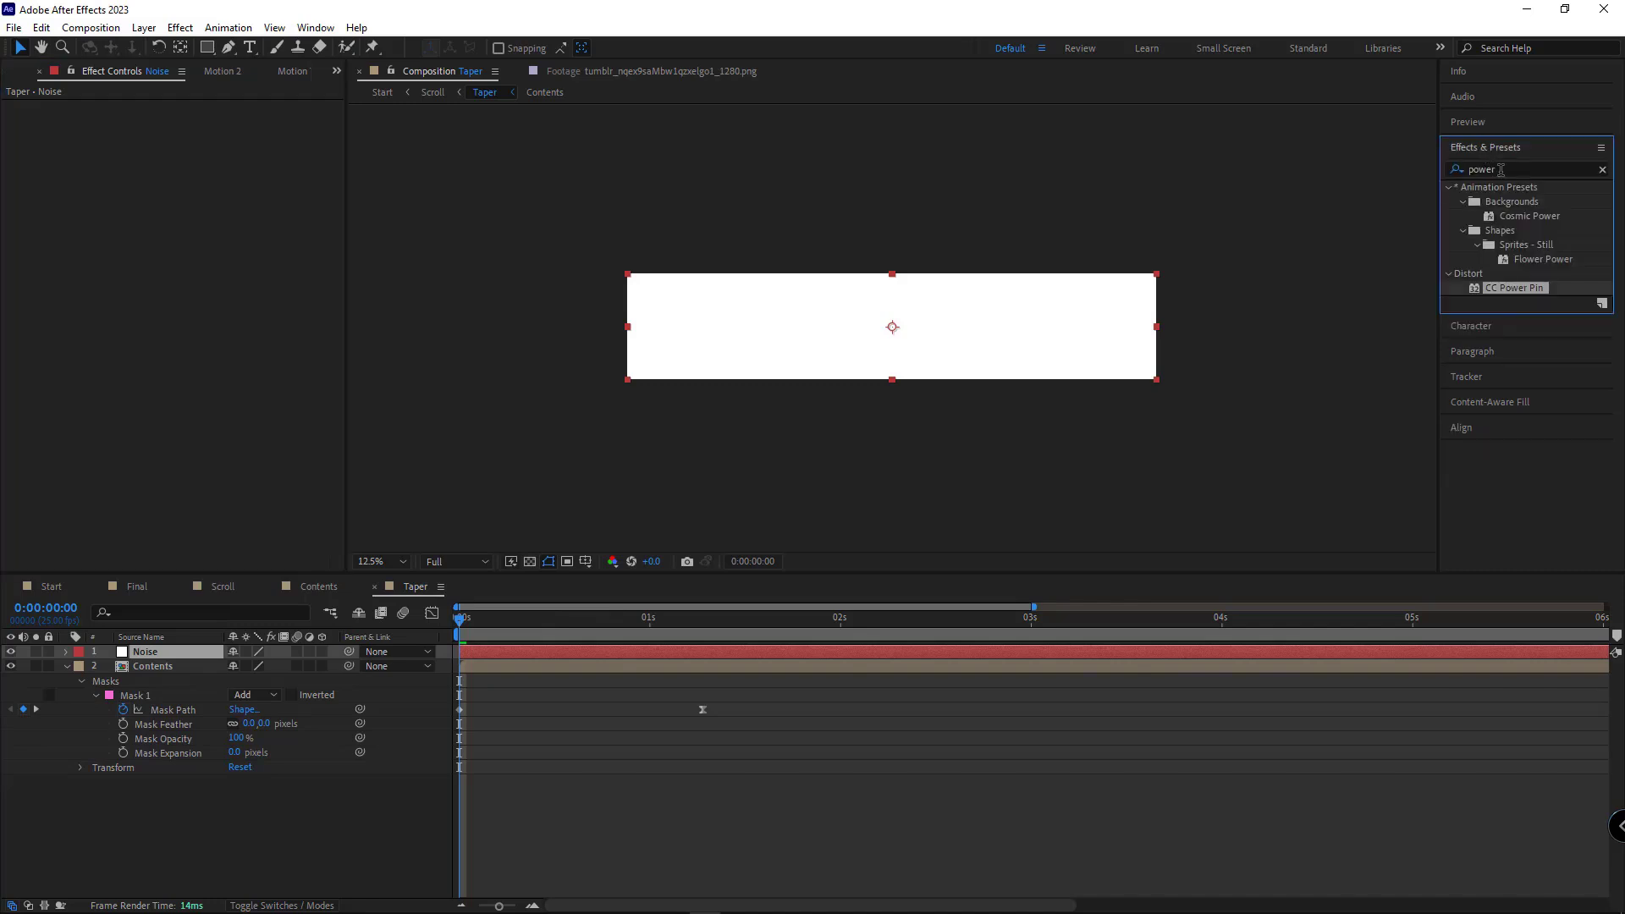
type("fract")
left_click_drag(1523, 305, 144, 654)
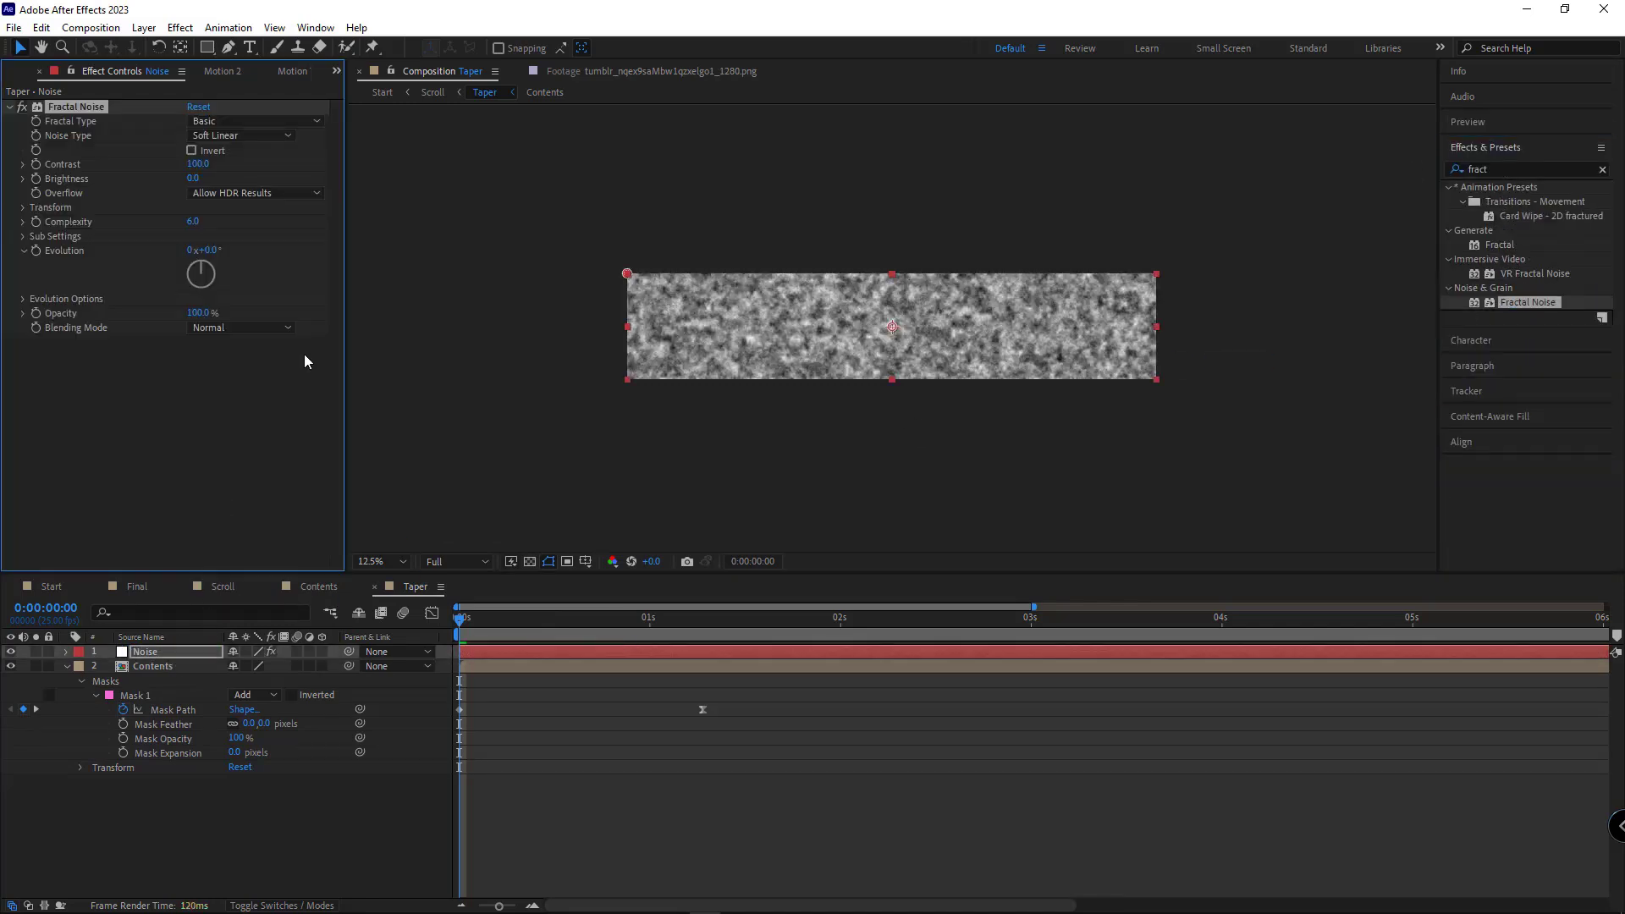
Turn off the Fractal Noise's uniform scaling and set Scale Width to 480.5 and Scale Height to 76.8
left_click(23, 209)
left_click(38, 252)
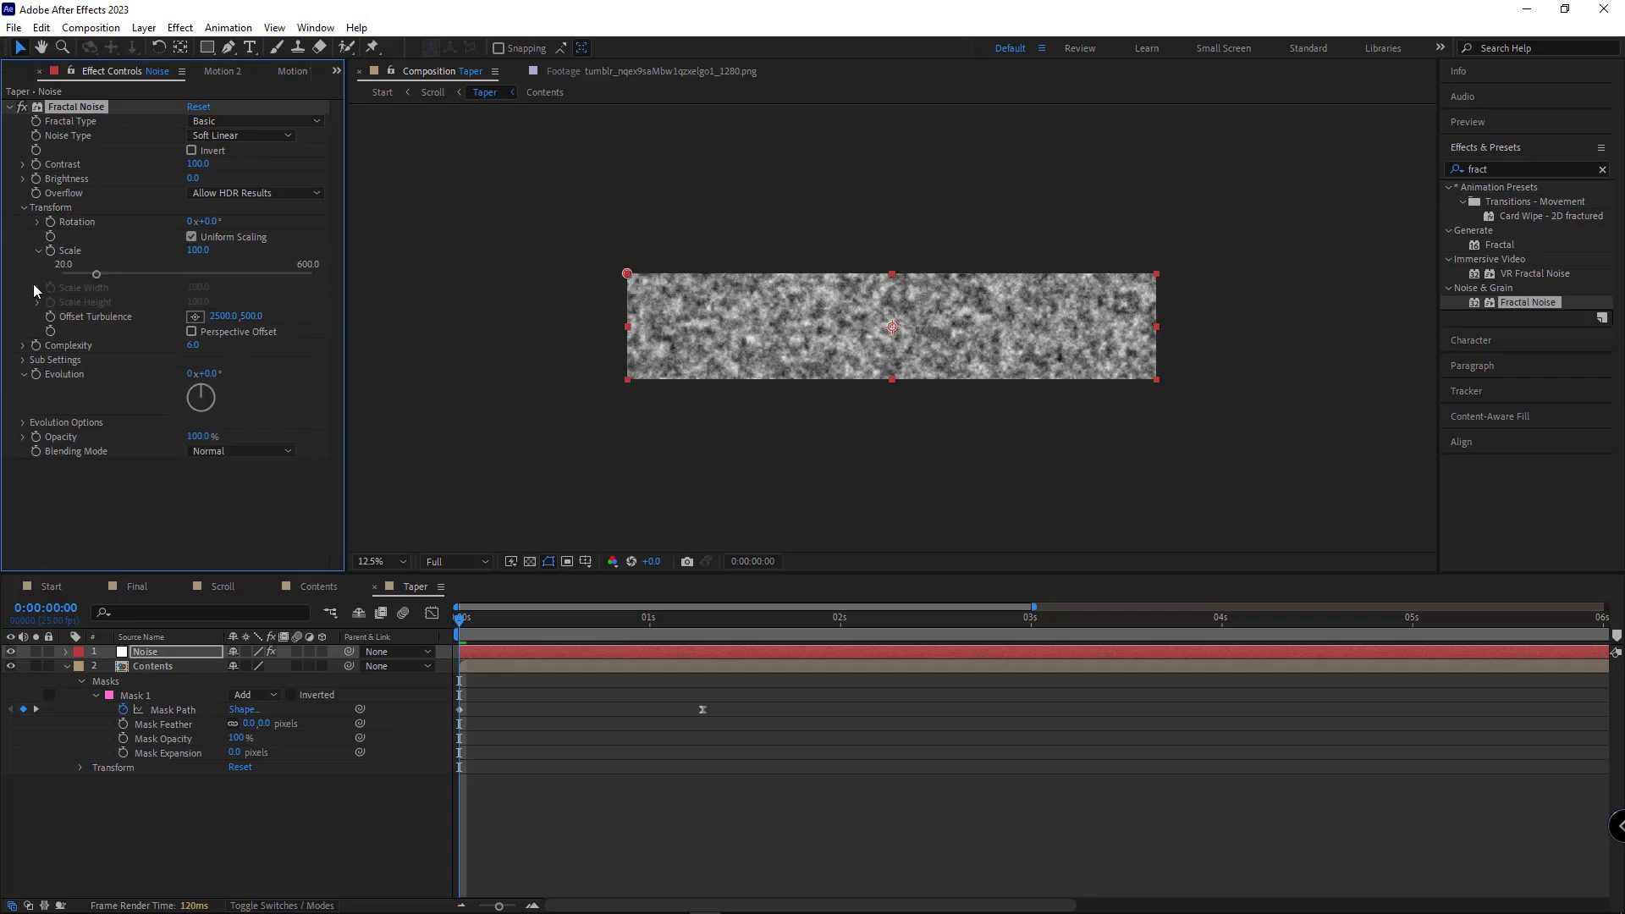
left_click(191, 237)
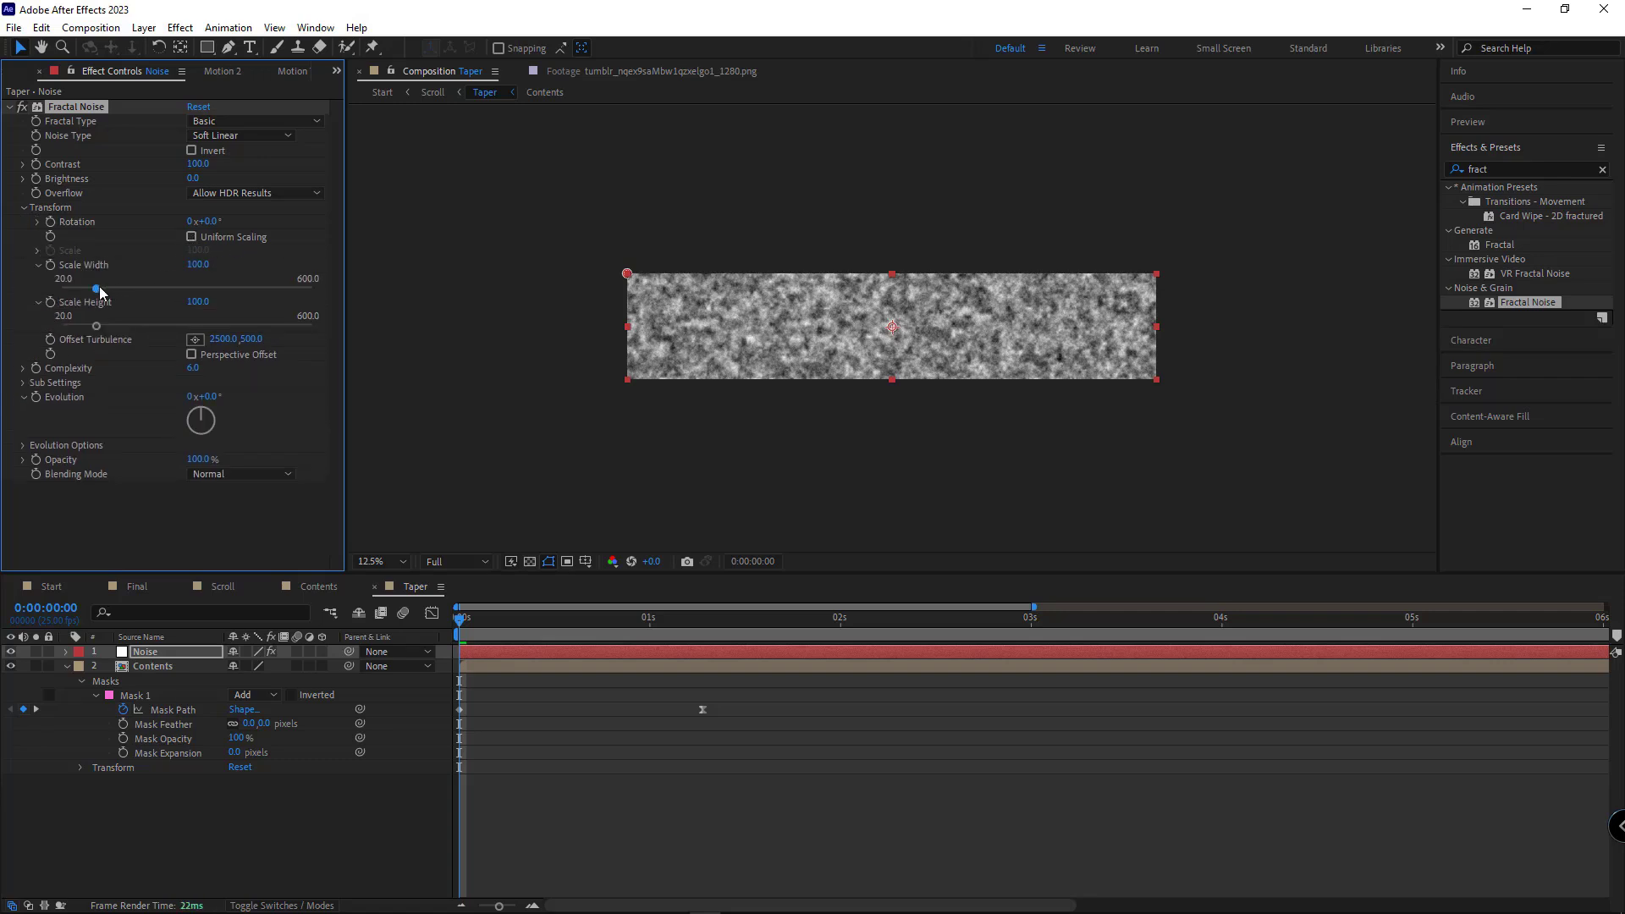
left_click_drag(97, 289, 262, 289)
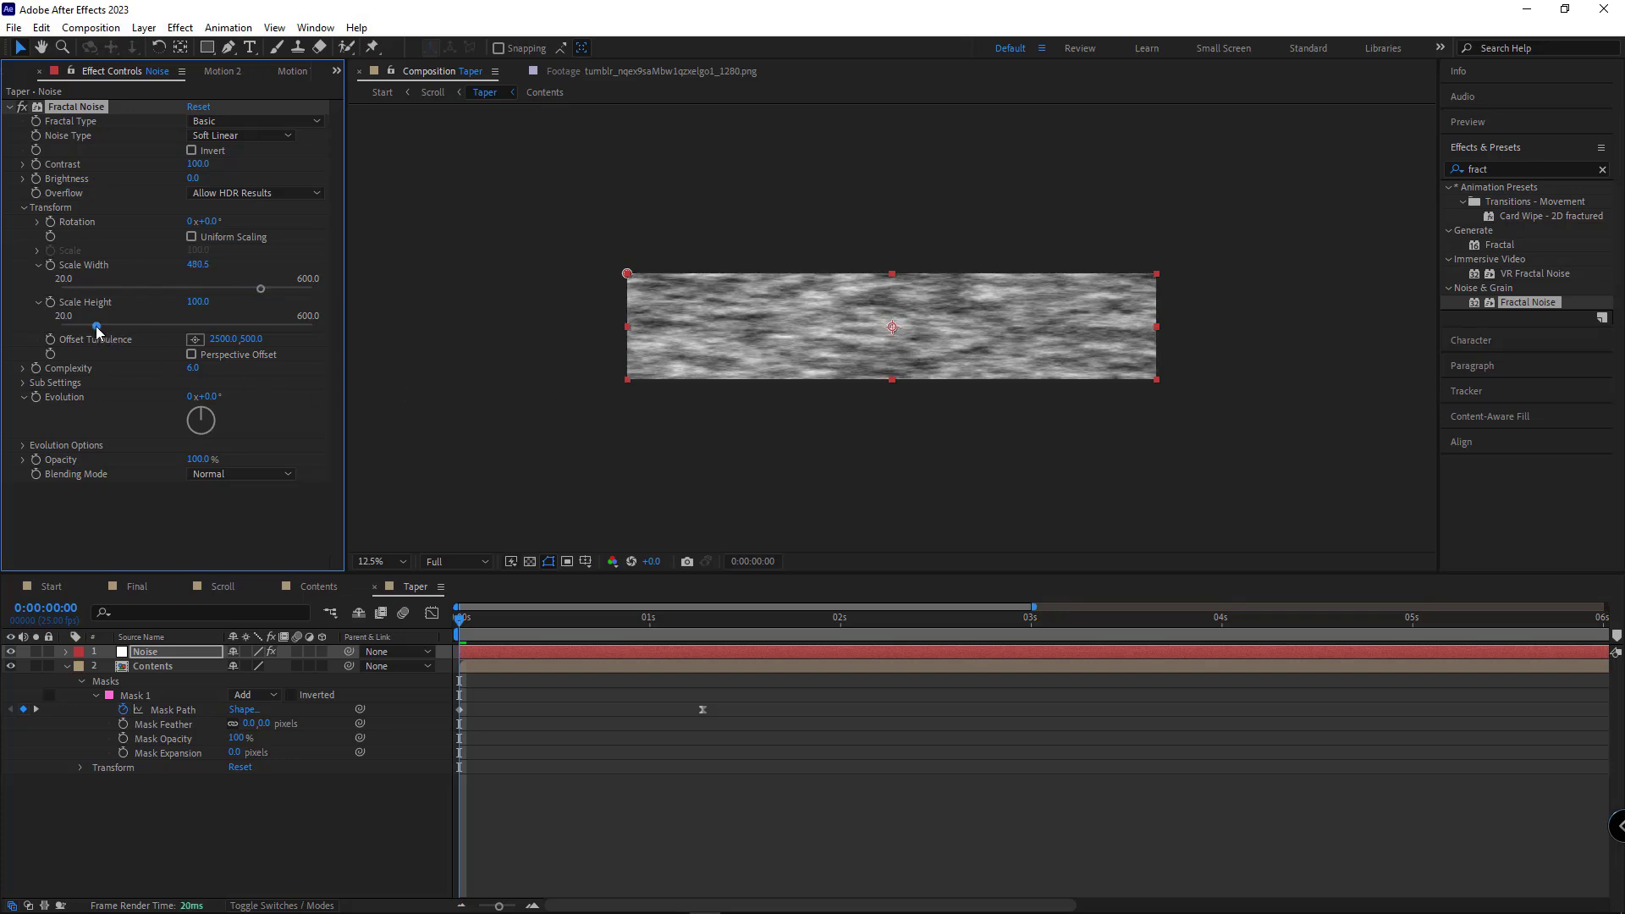
left_click_drag(97, 325, 86, 326)
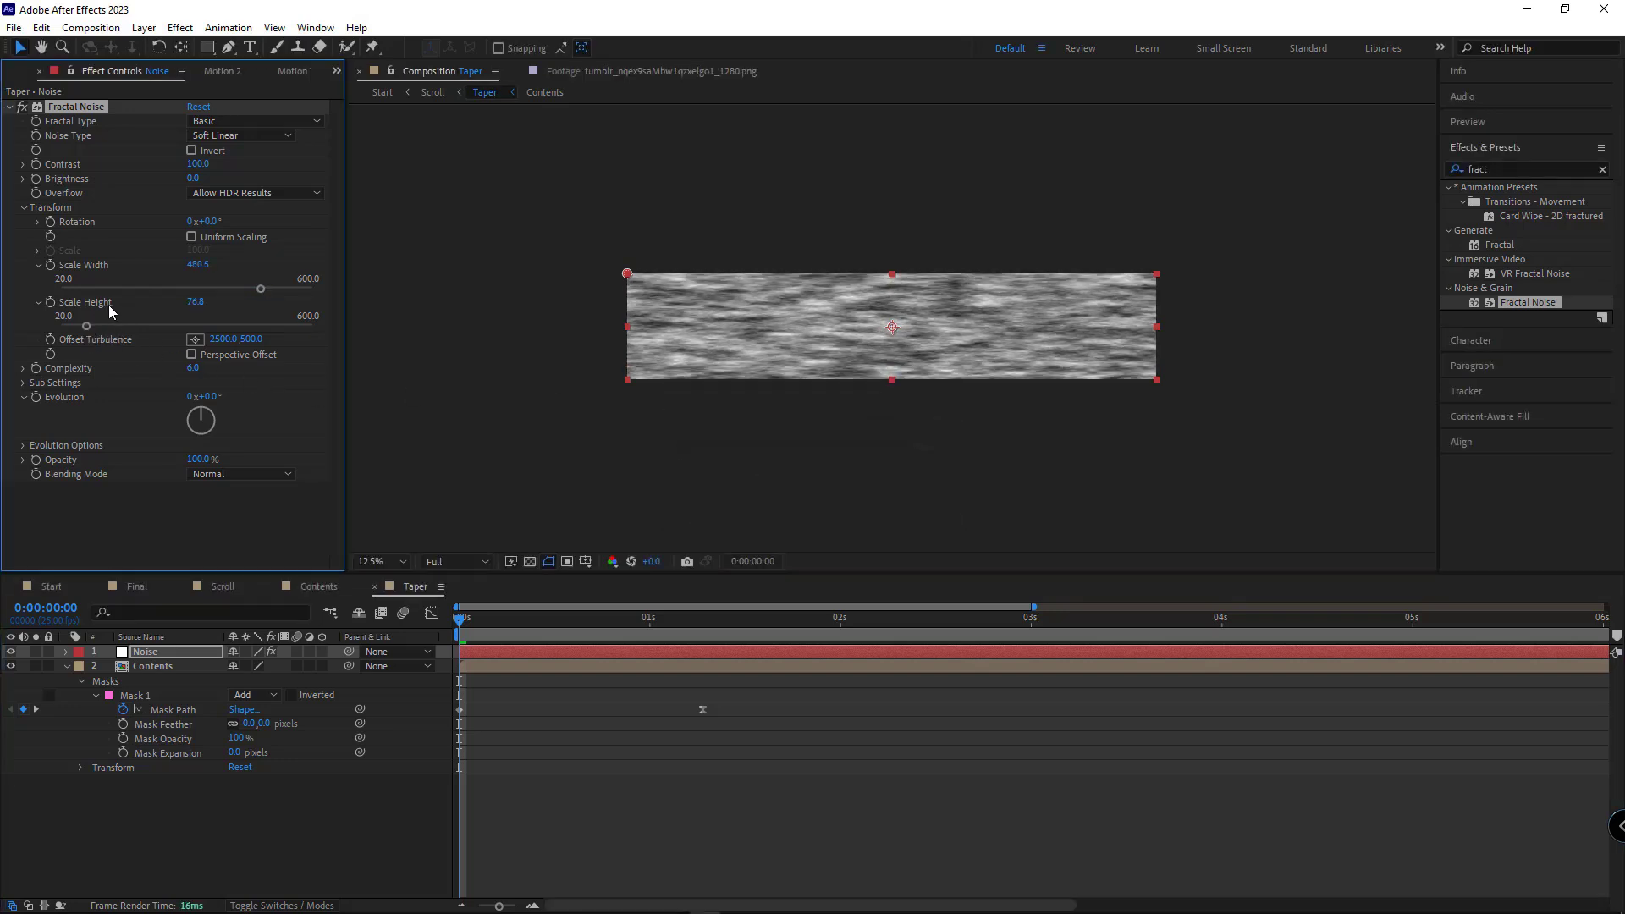
Set the Fractal Noise's Contrast to 734, Scale Width to 765.1 and Scale Height to 76.8
left_click_drag(225, 166, 629, 176)
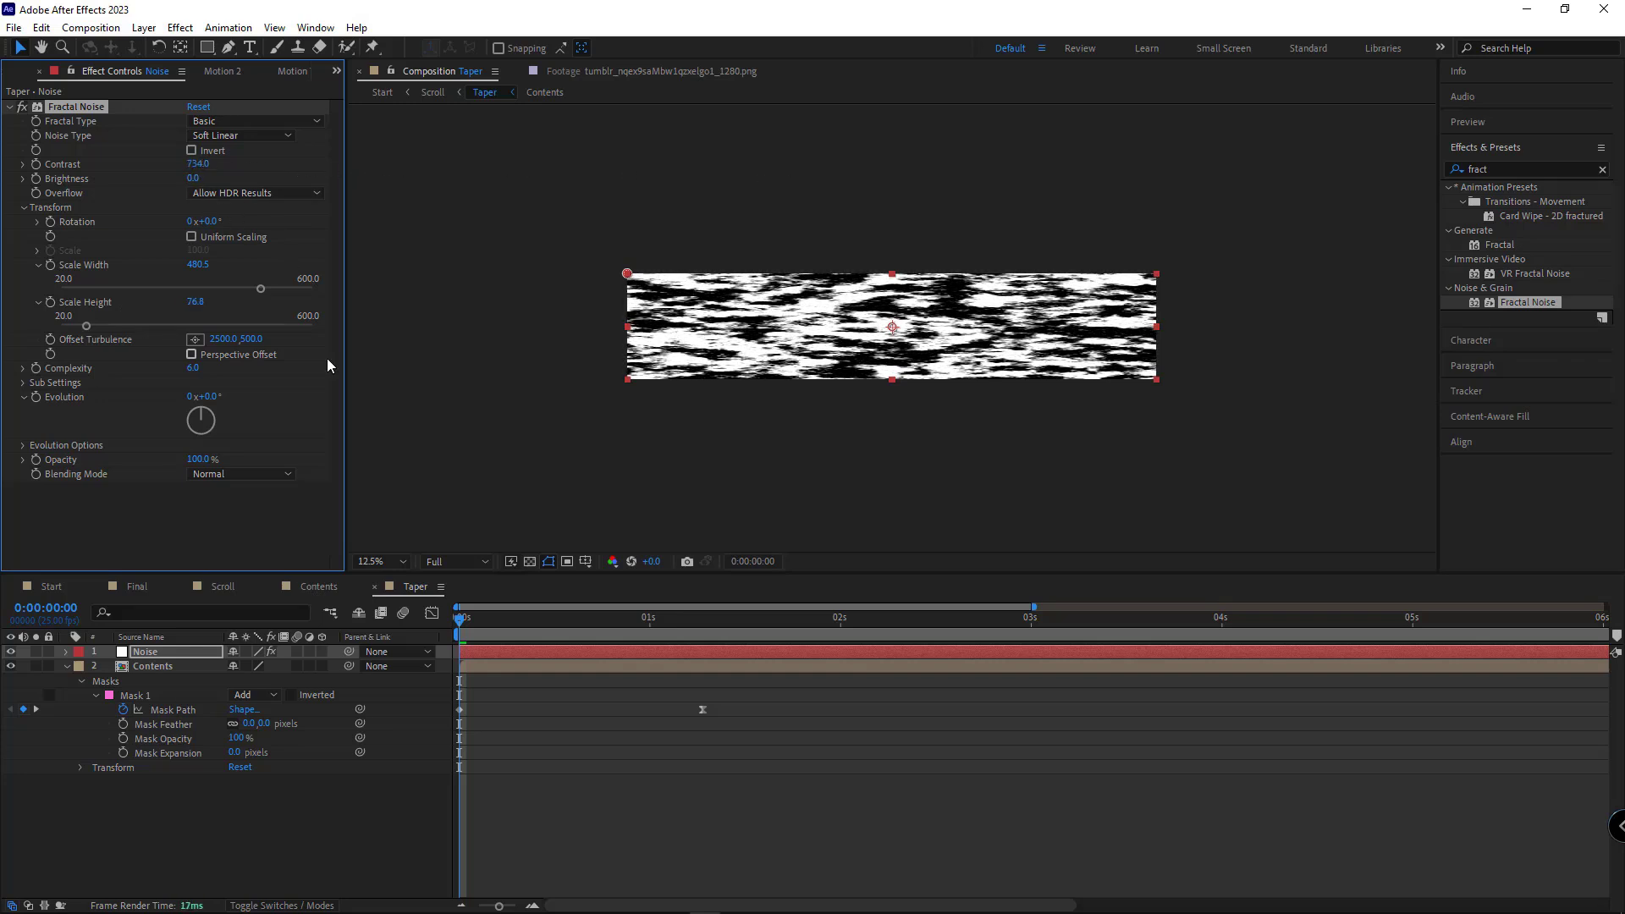
left_click_drag(261, 288, 312, 291)
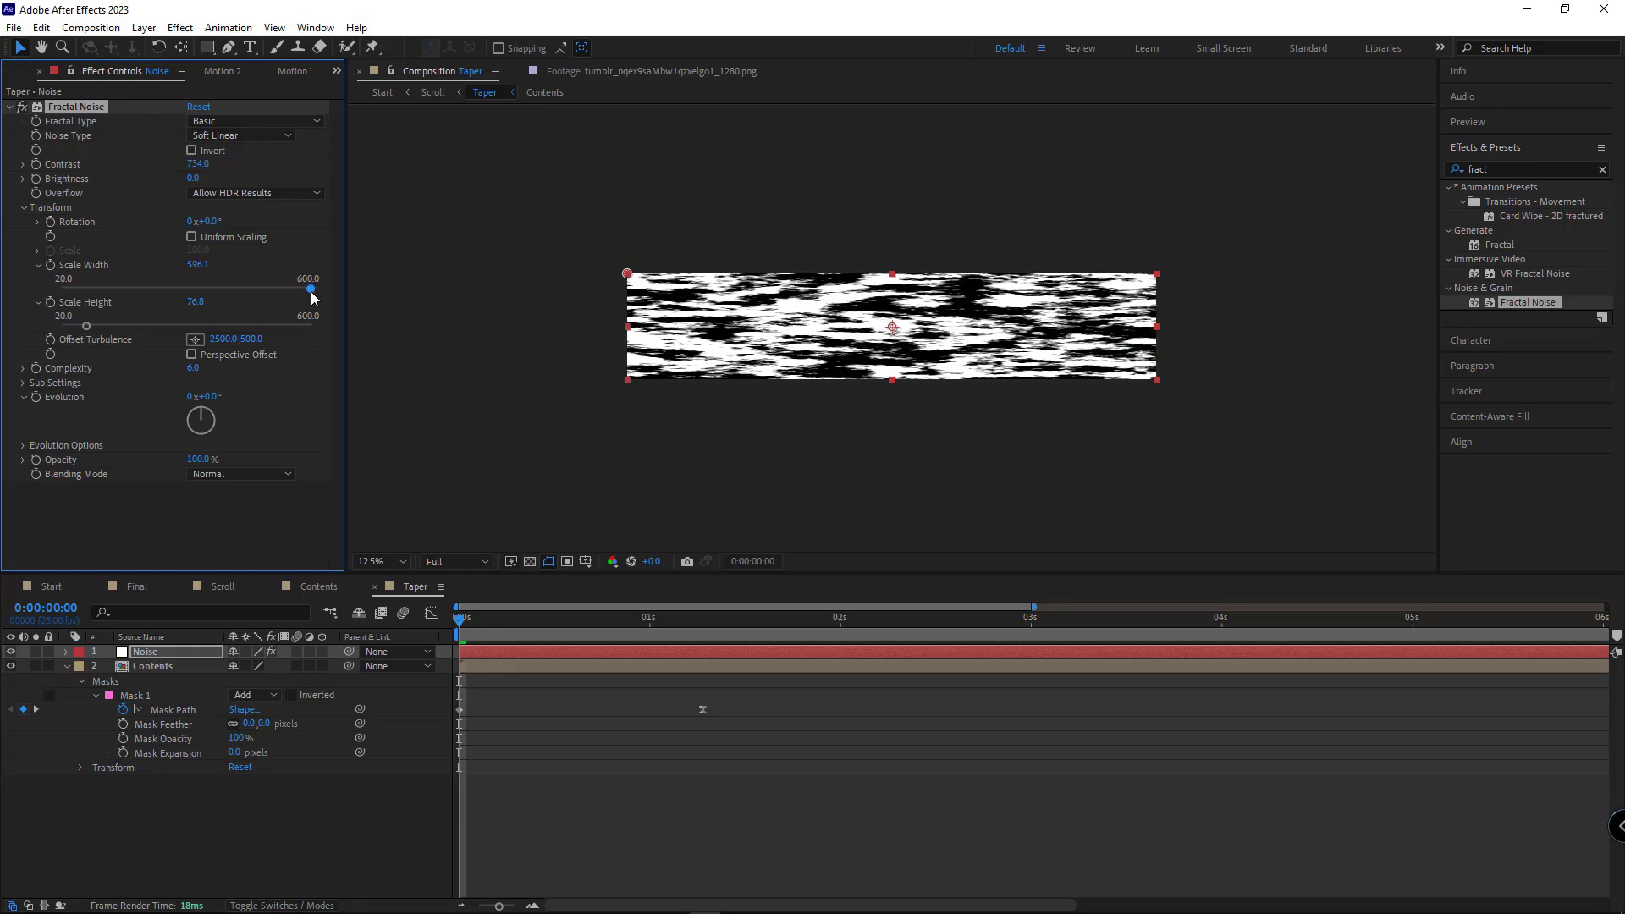
left_click_drag(90, 327, 79, 326)
left_click_drag(200, 269, 360, 286)
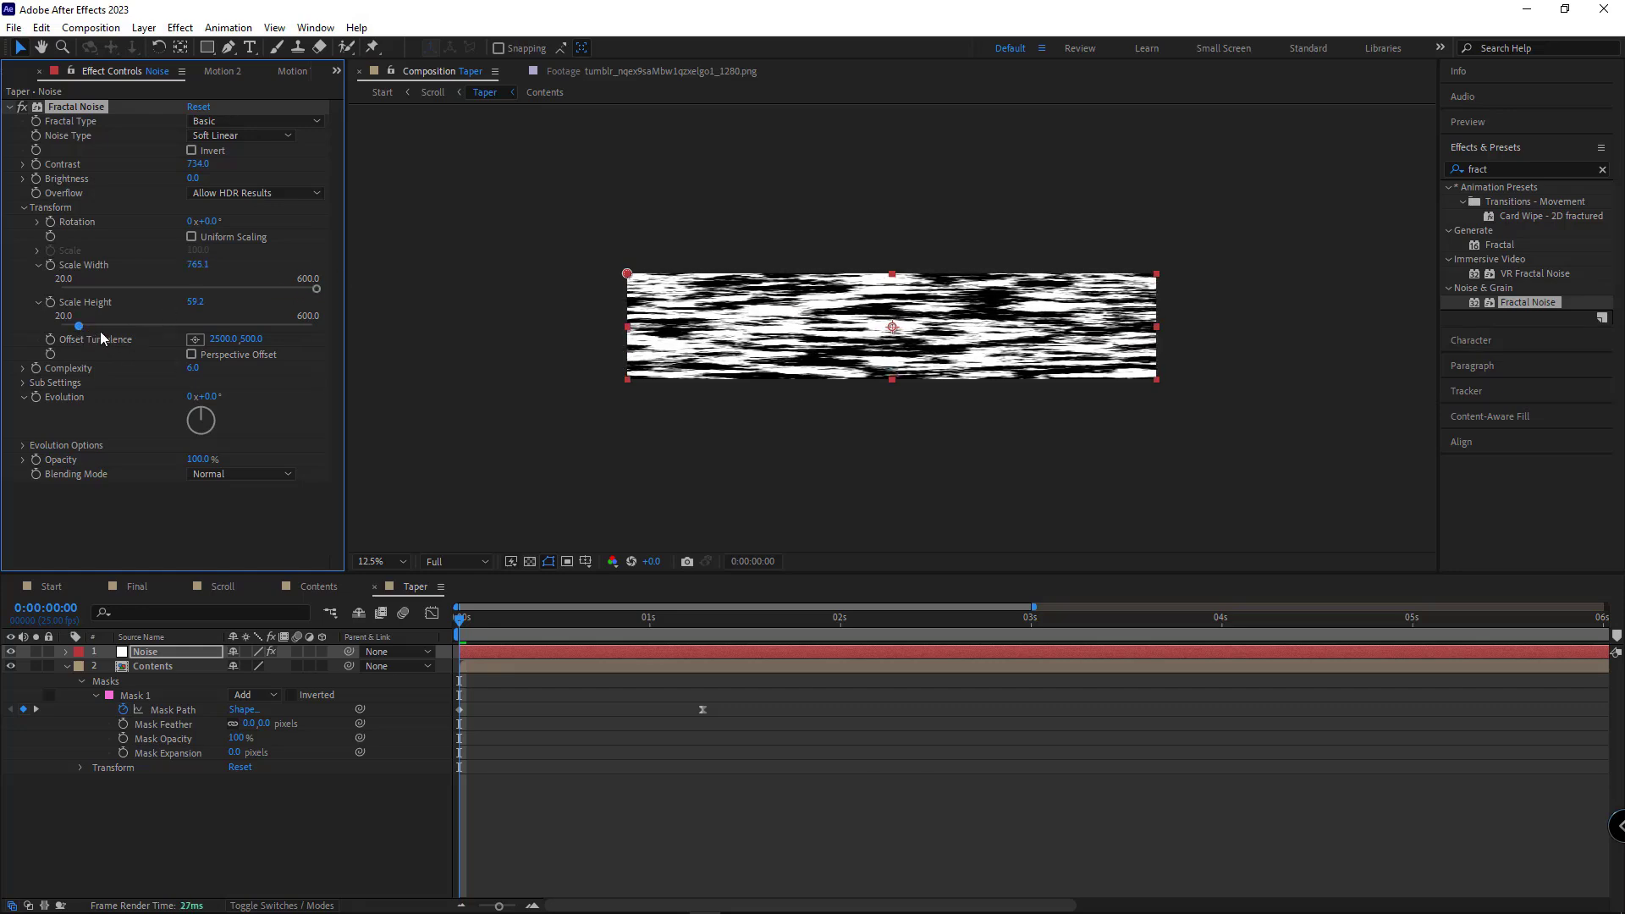
left_click_drag(79, 327, 86, 328)
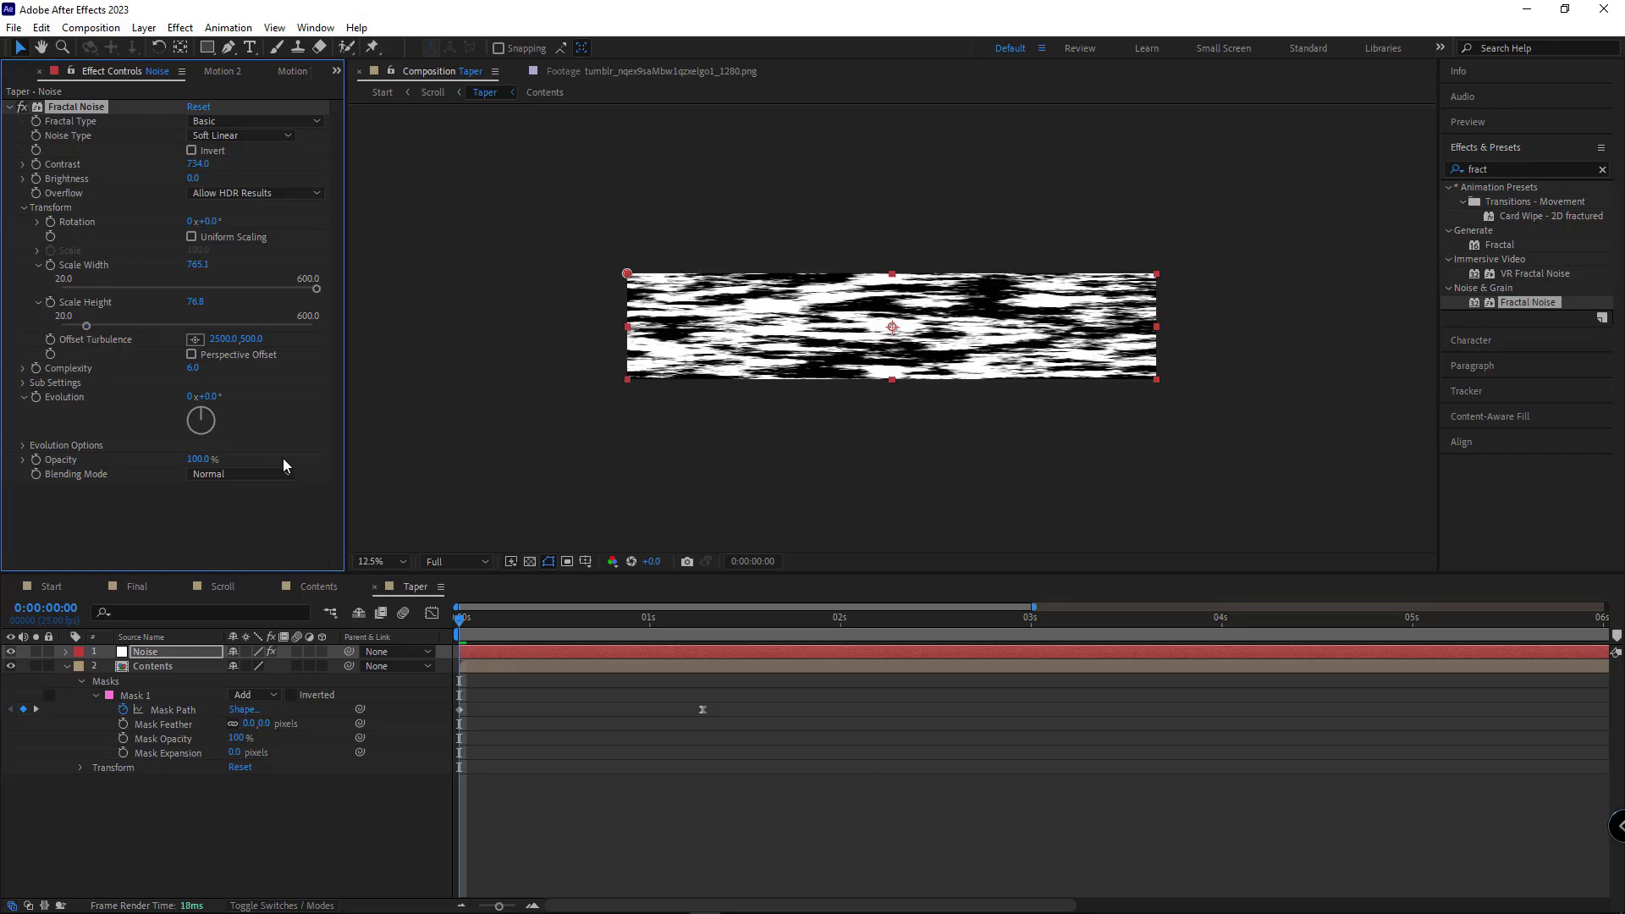
Keyframe the noise's Offset Turbulence from the first frame to 10261, 500 at 0:00:01:07, preview it and reveal its keyframes
left_click(51, 340)
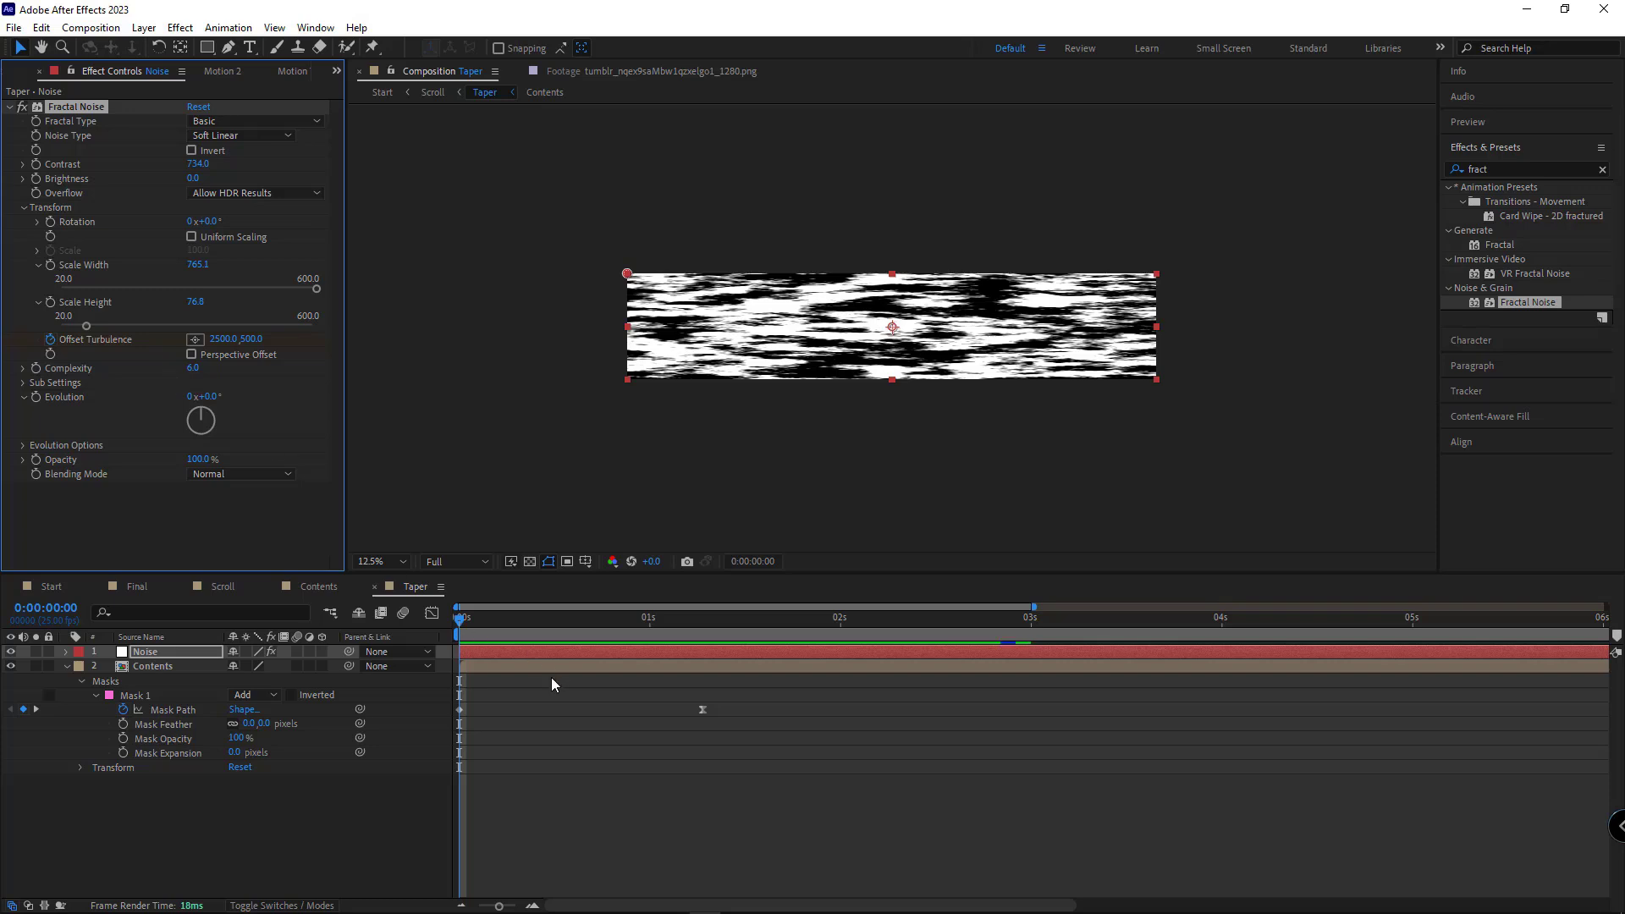
left_click(702, 628)
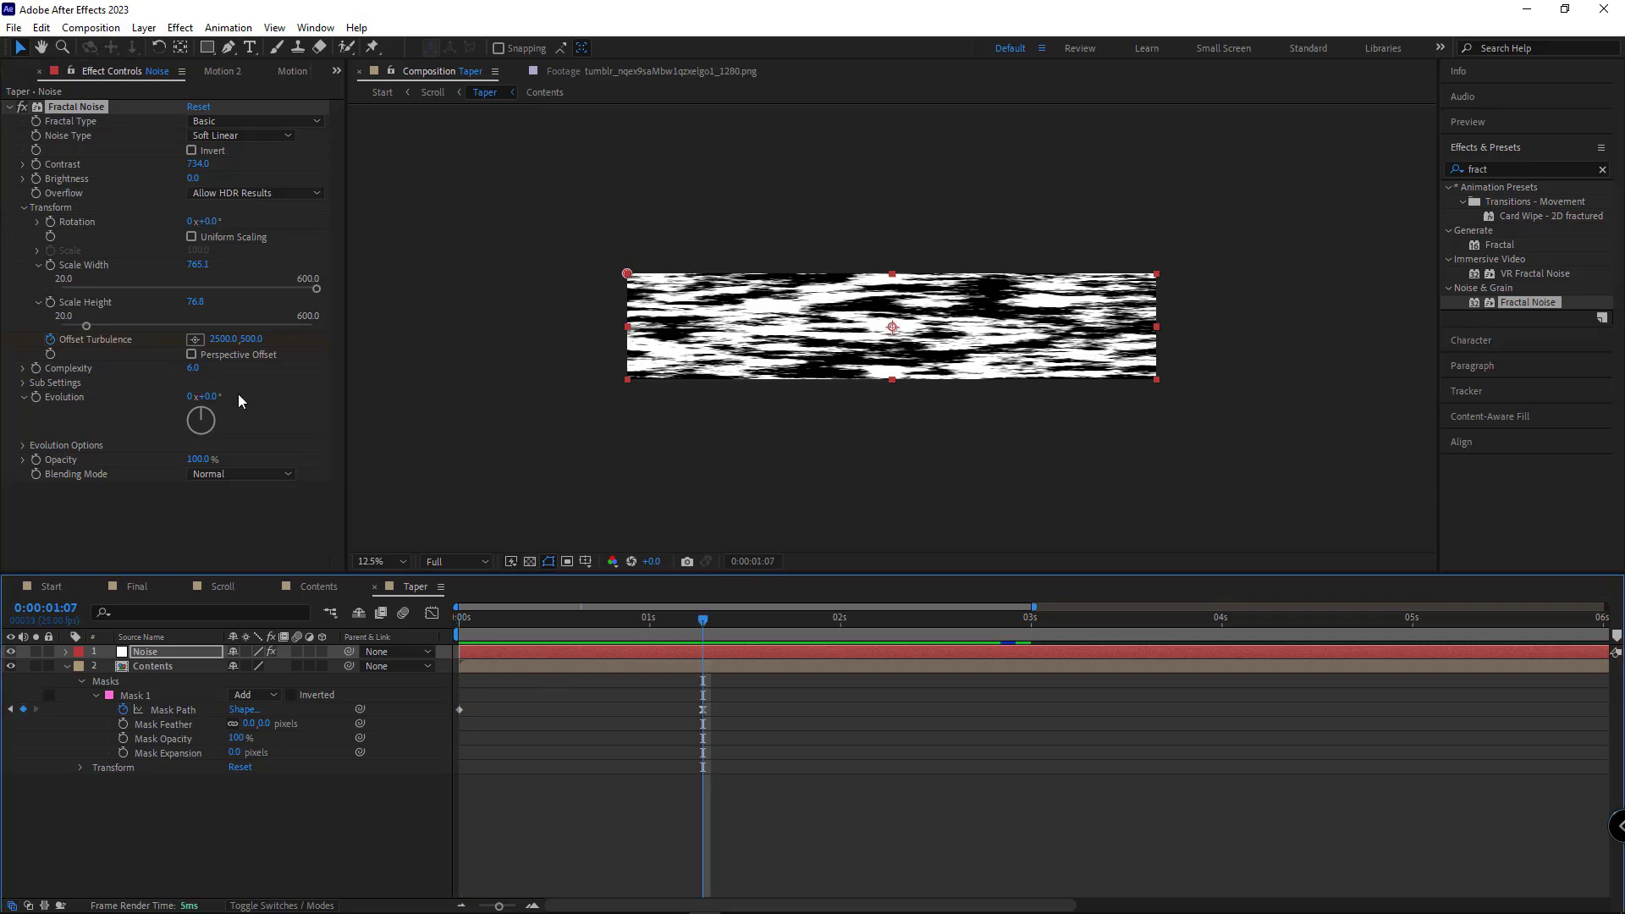
left_click_drag(213, 338, 1229, 390)
left_click_drag(581, 623, 83, 621)
key("space")
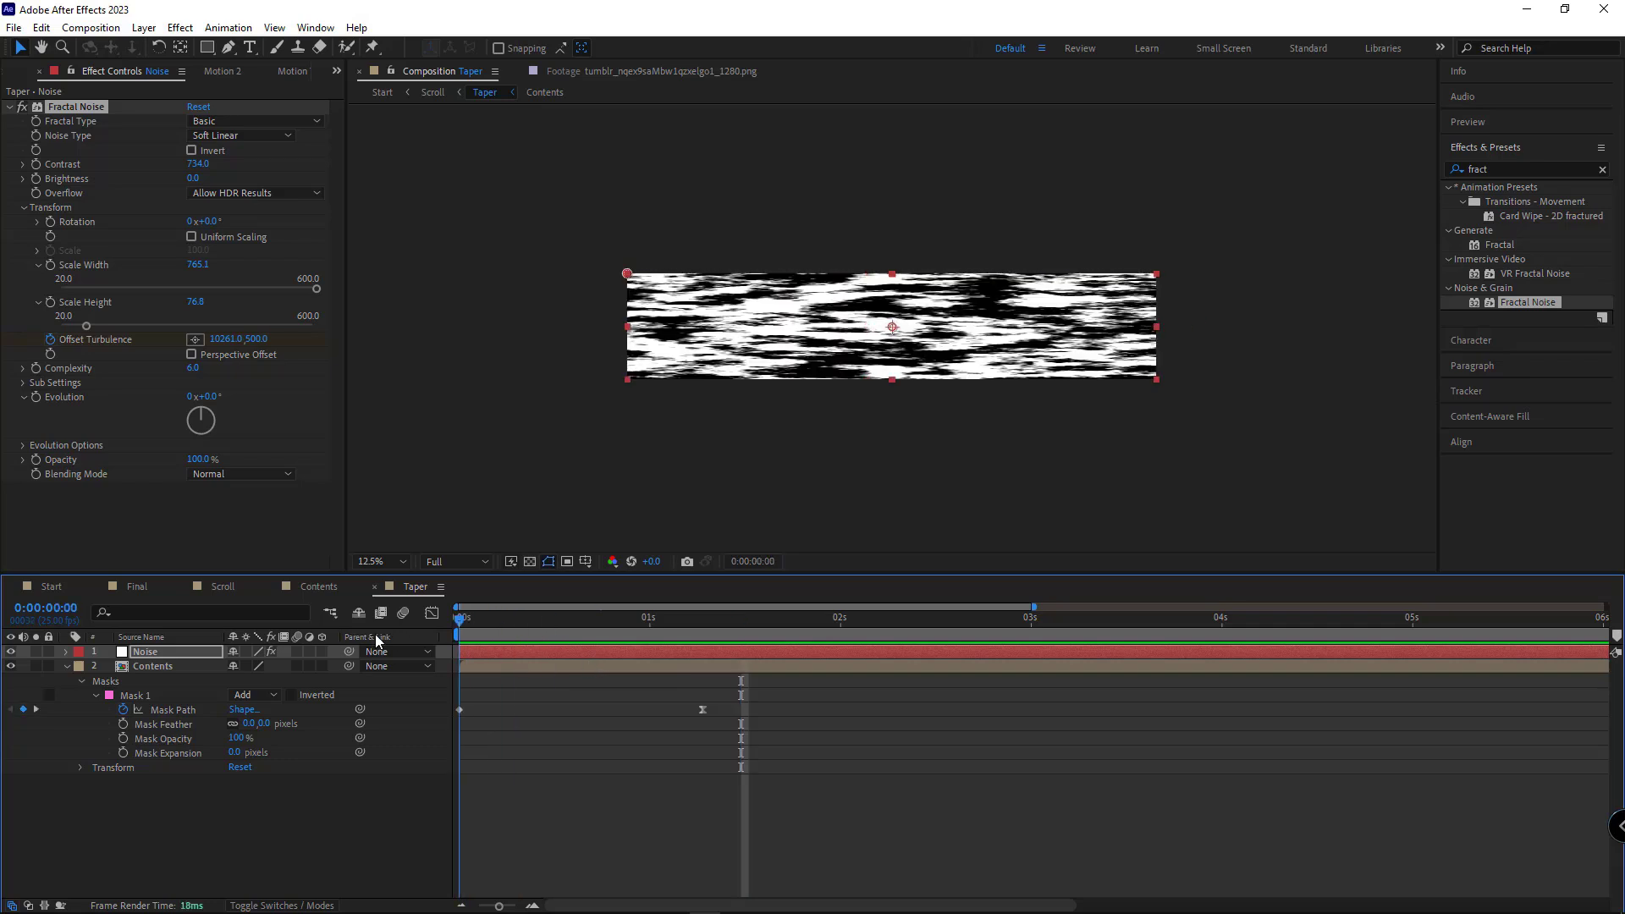
key("space")
key("u")
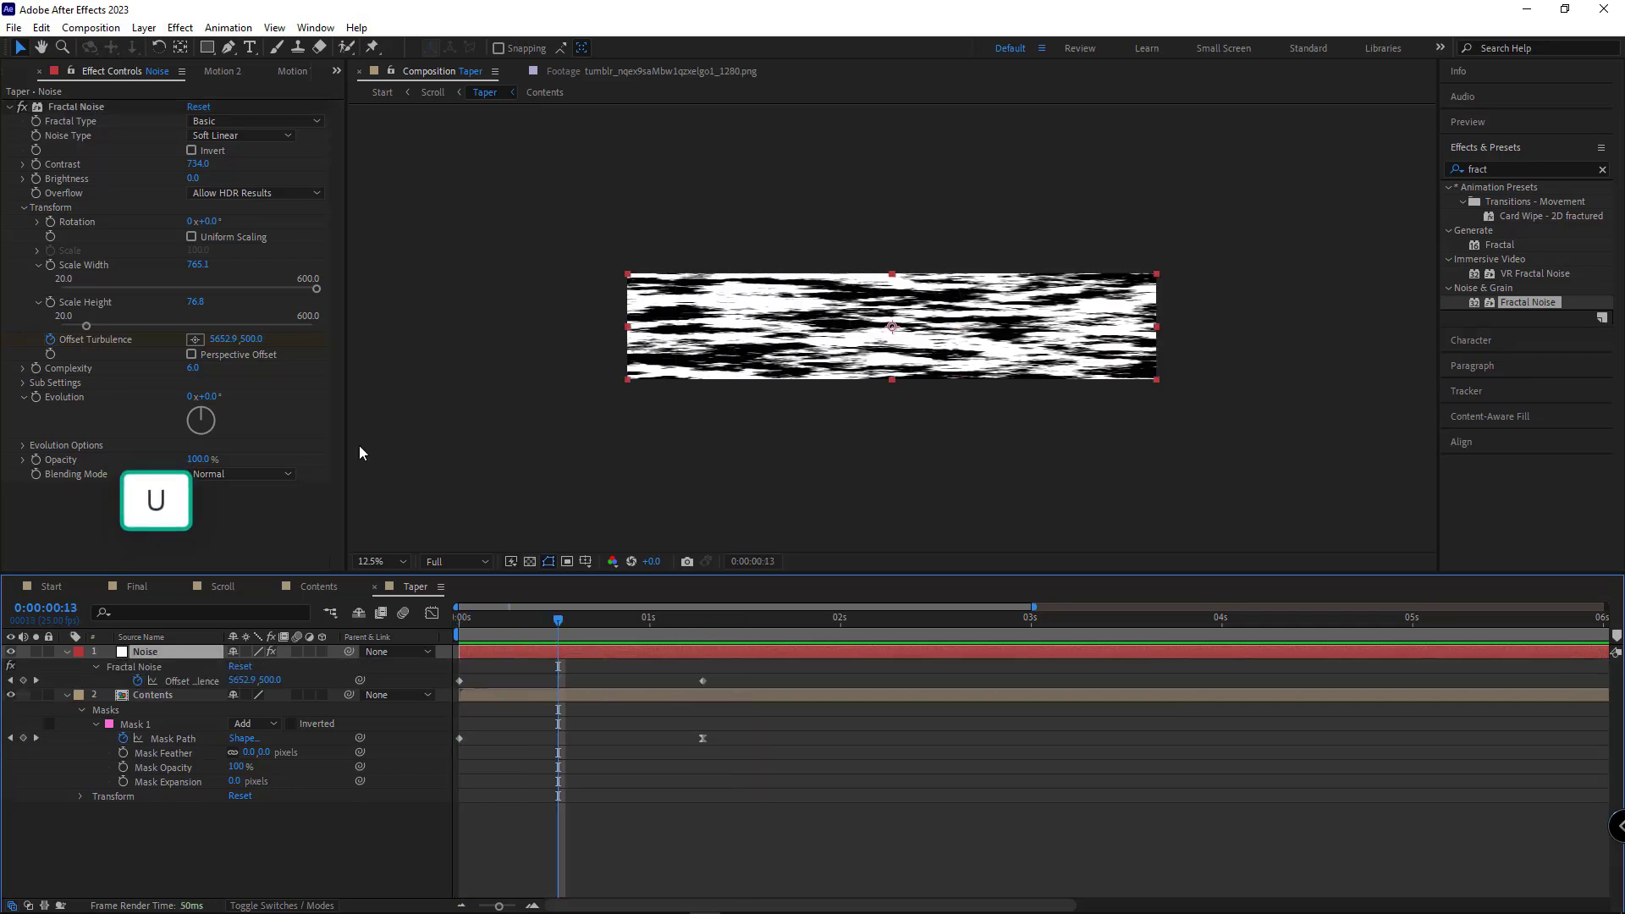
Keyframe the noise's Evolution from 0:00:00:13 to 3 revolutions at 0:00:01:07 and scrub through the motion
left_click(52, 397)
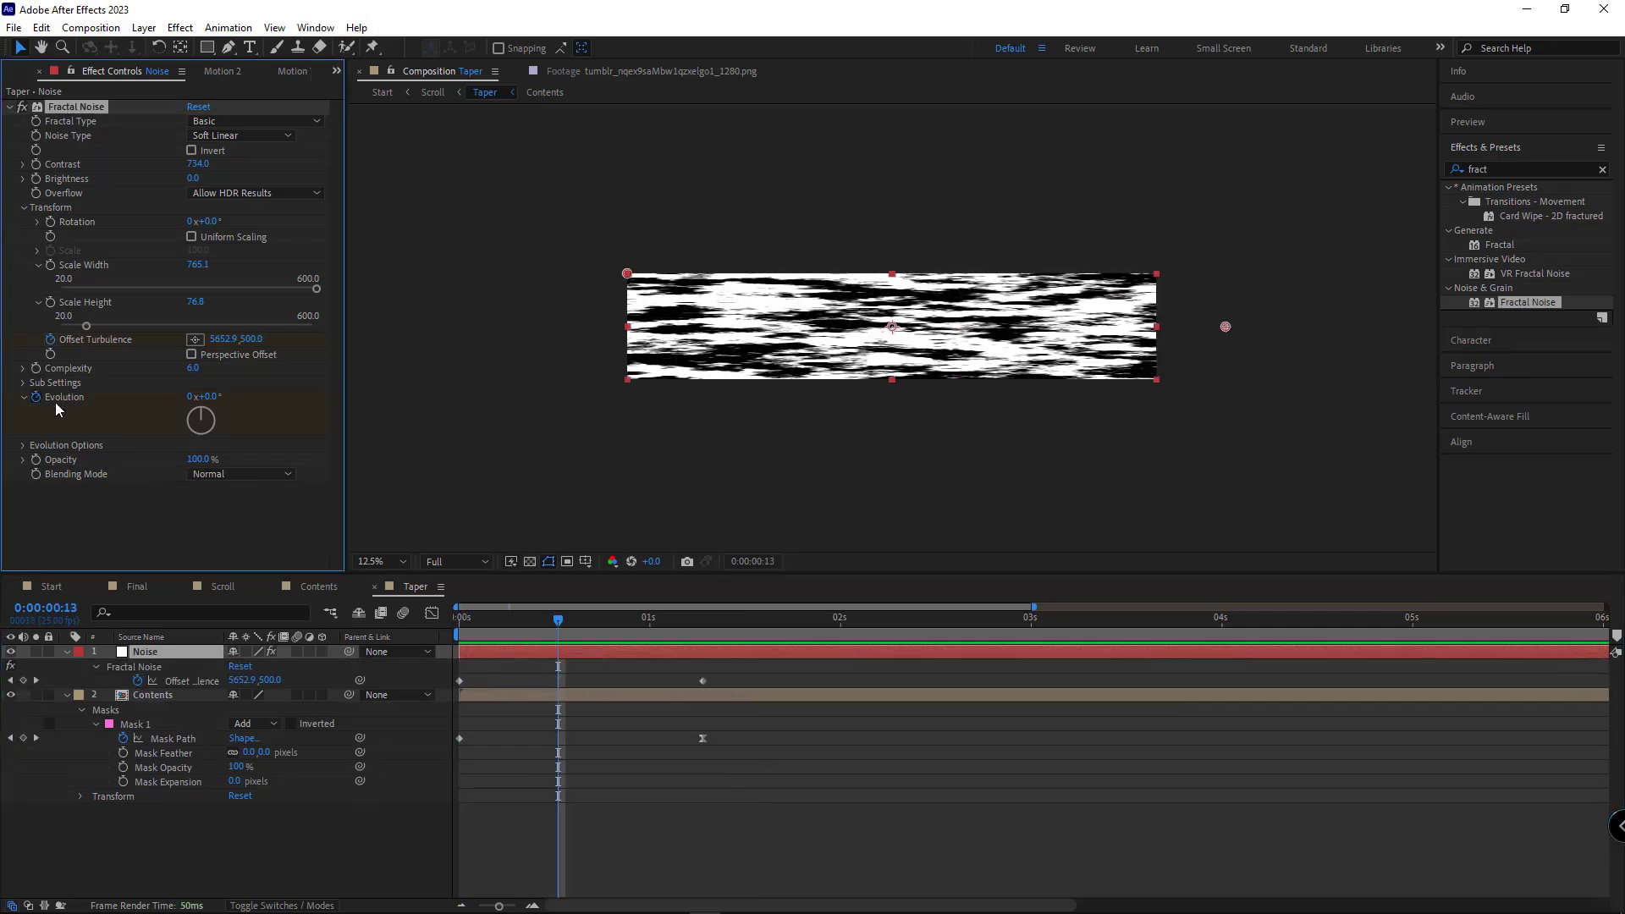
left_click(700, 623)
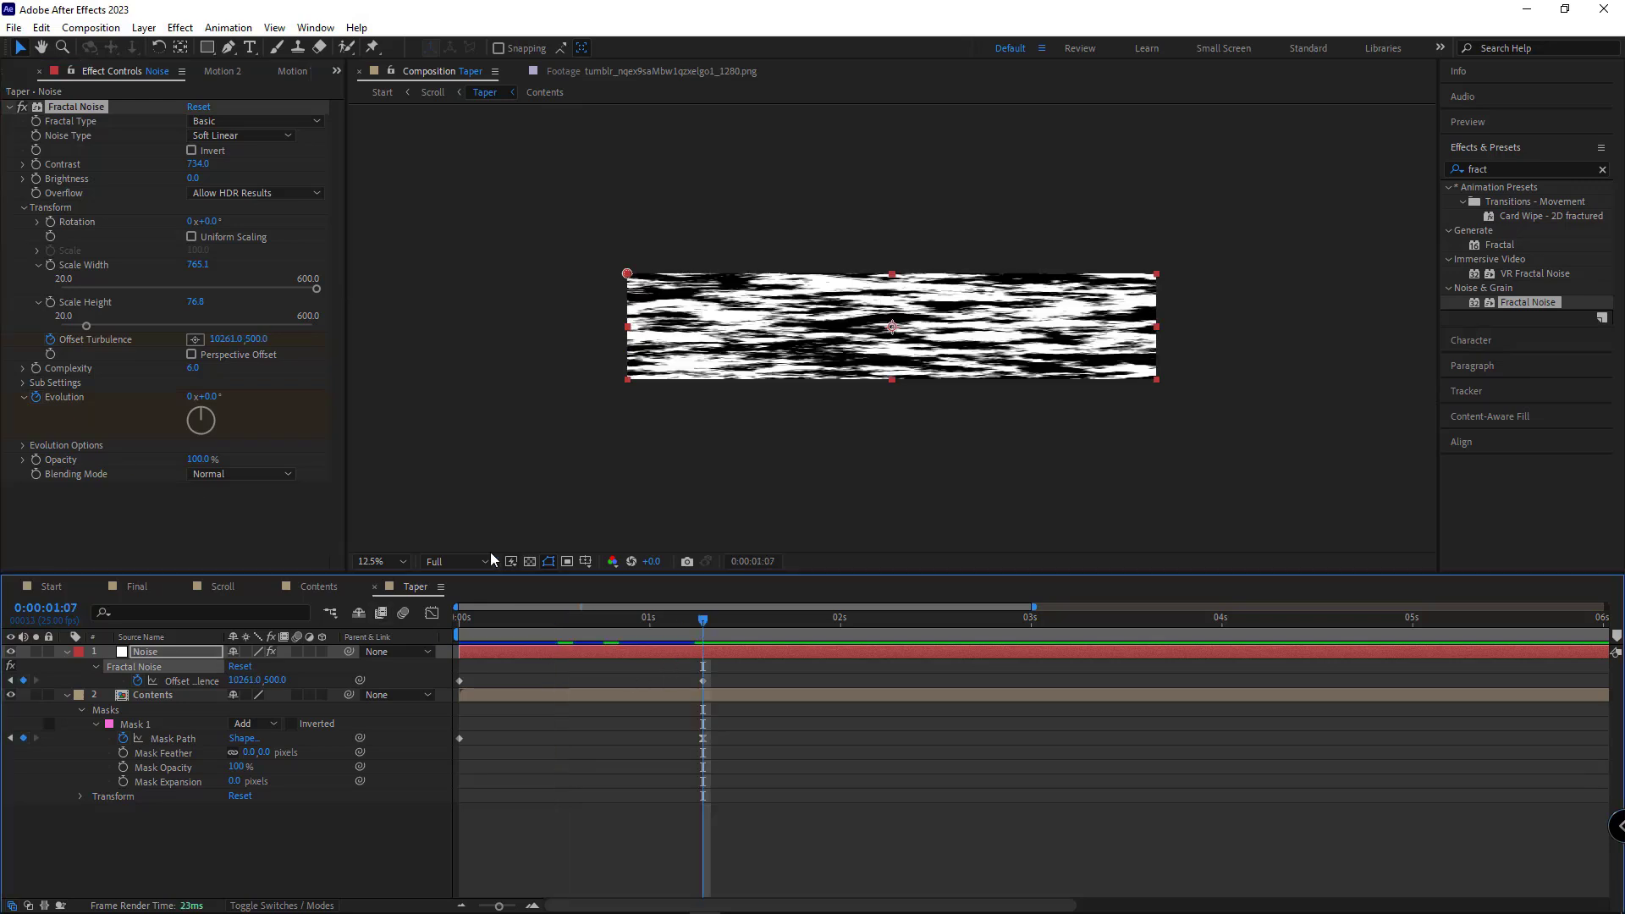
left_click(194, 397)
type("3")
key("Return")
left_click_drag(461, 621, 665, 647)
Duplicate the Contents layer beneath Noise and reveal the upper copy's mask path
left_click(66, 694)
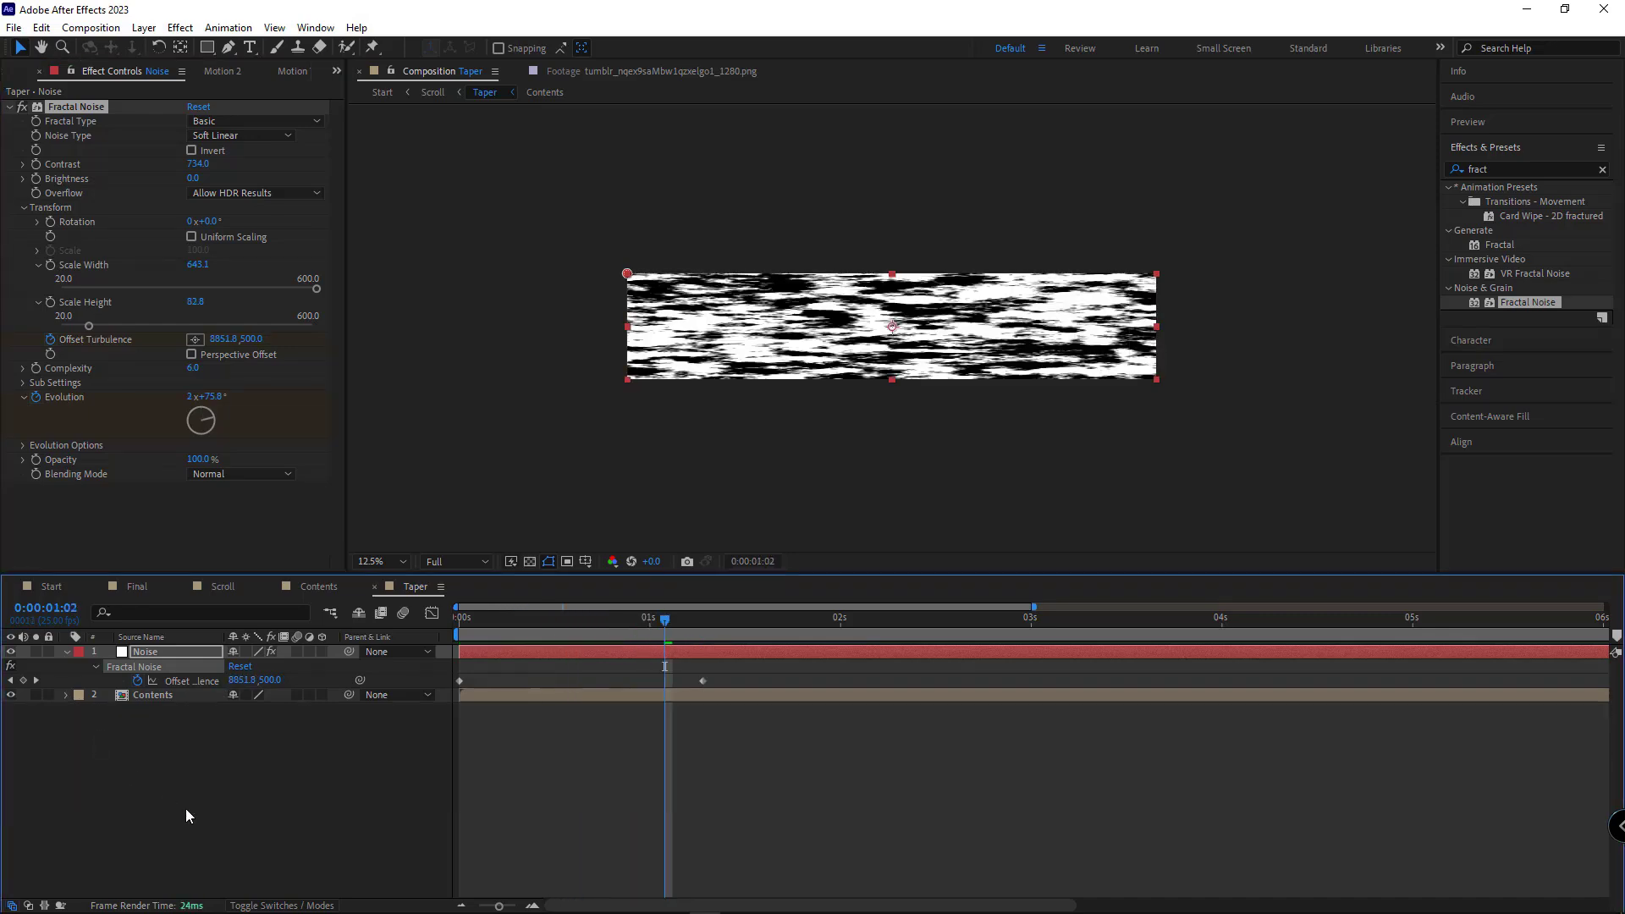
left_click(160, 699)
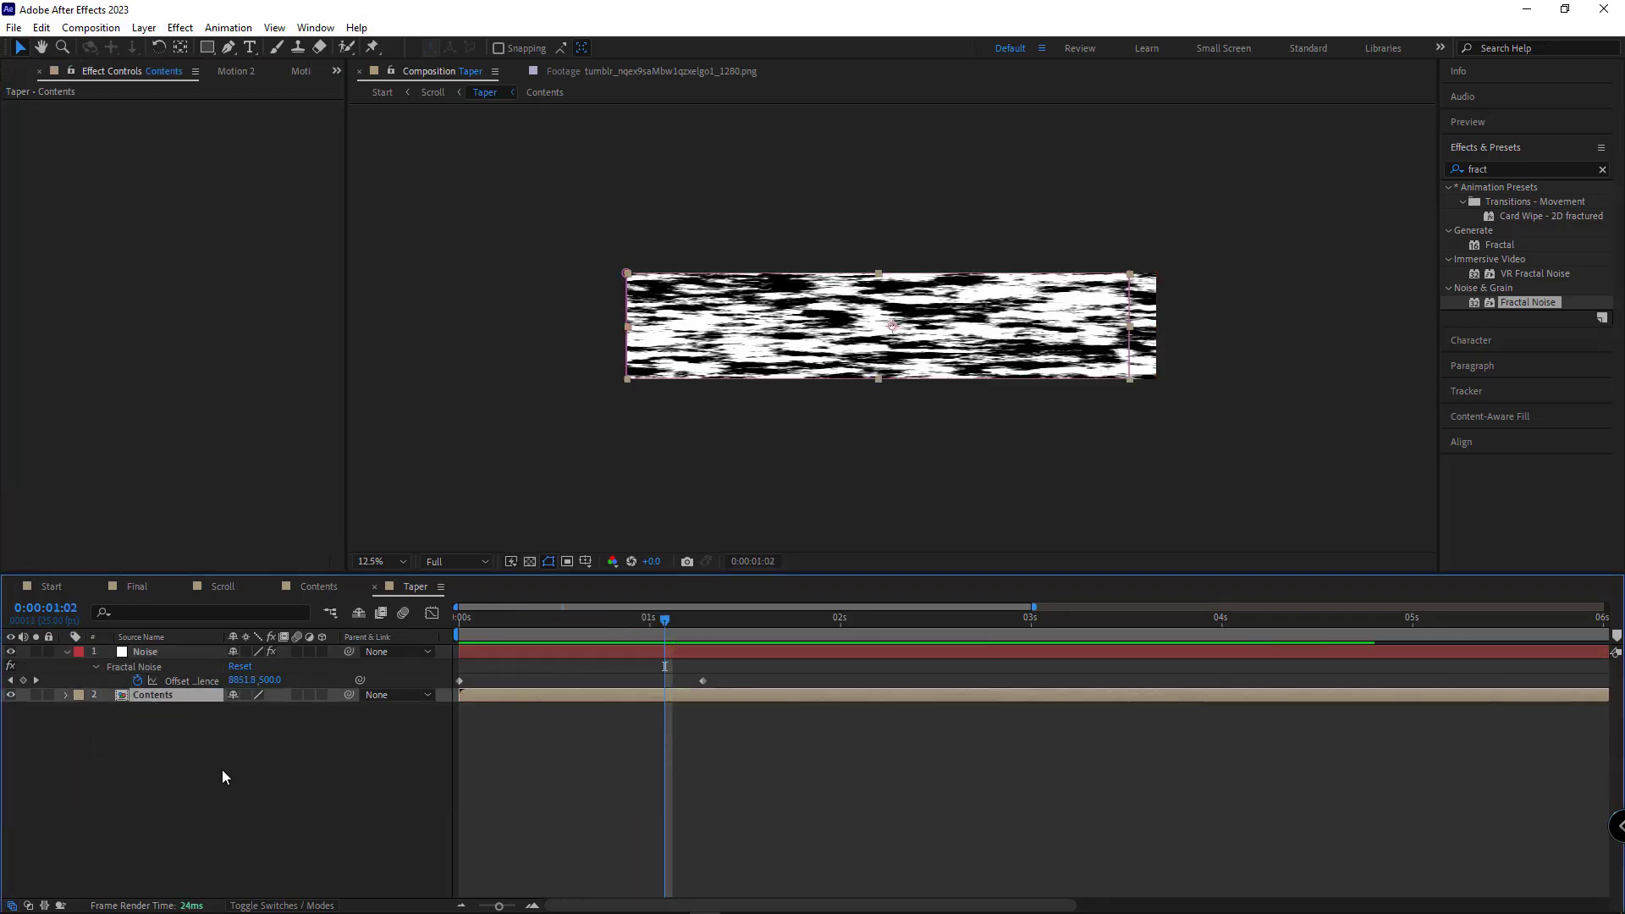
key("ctrl+d")
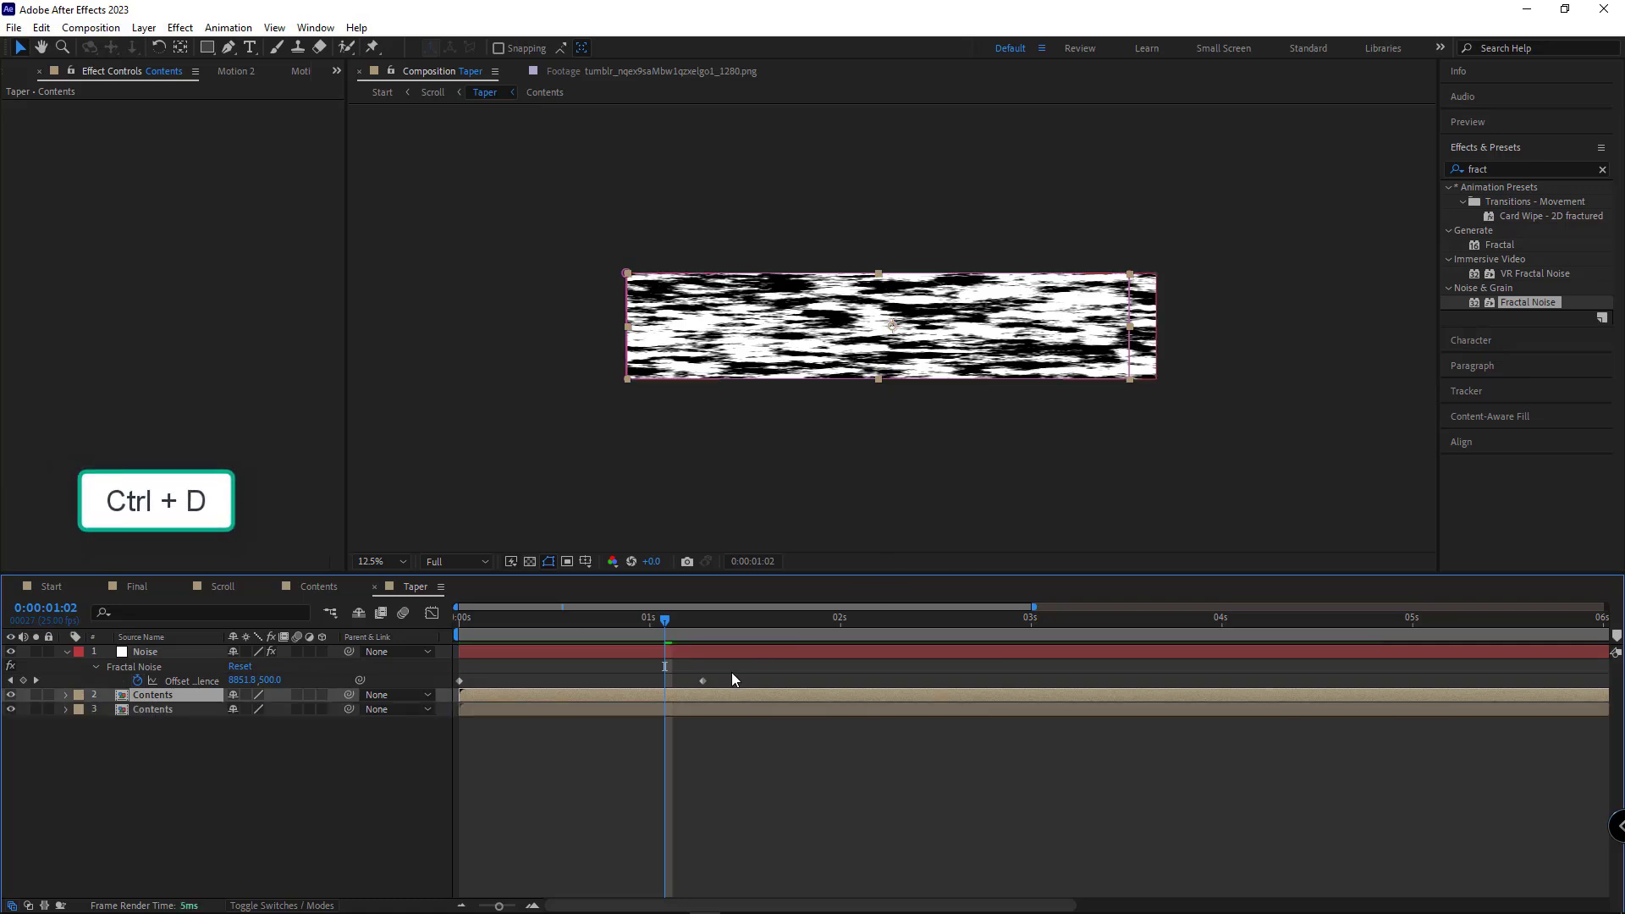
key("m")
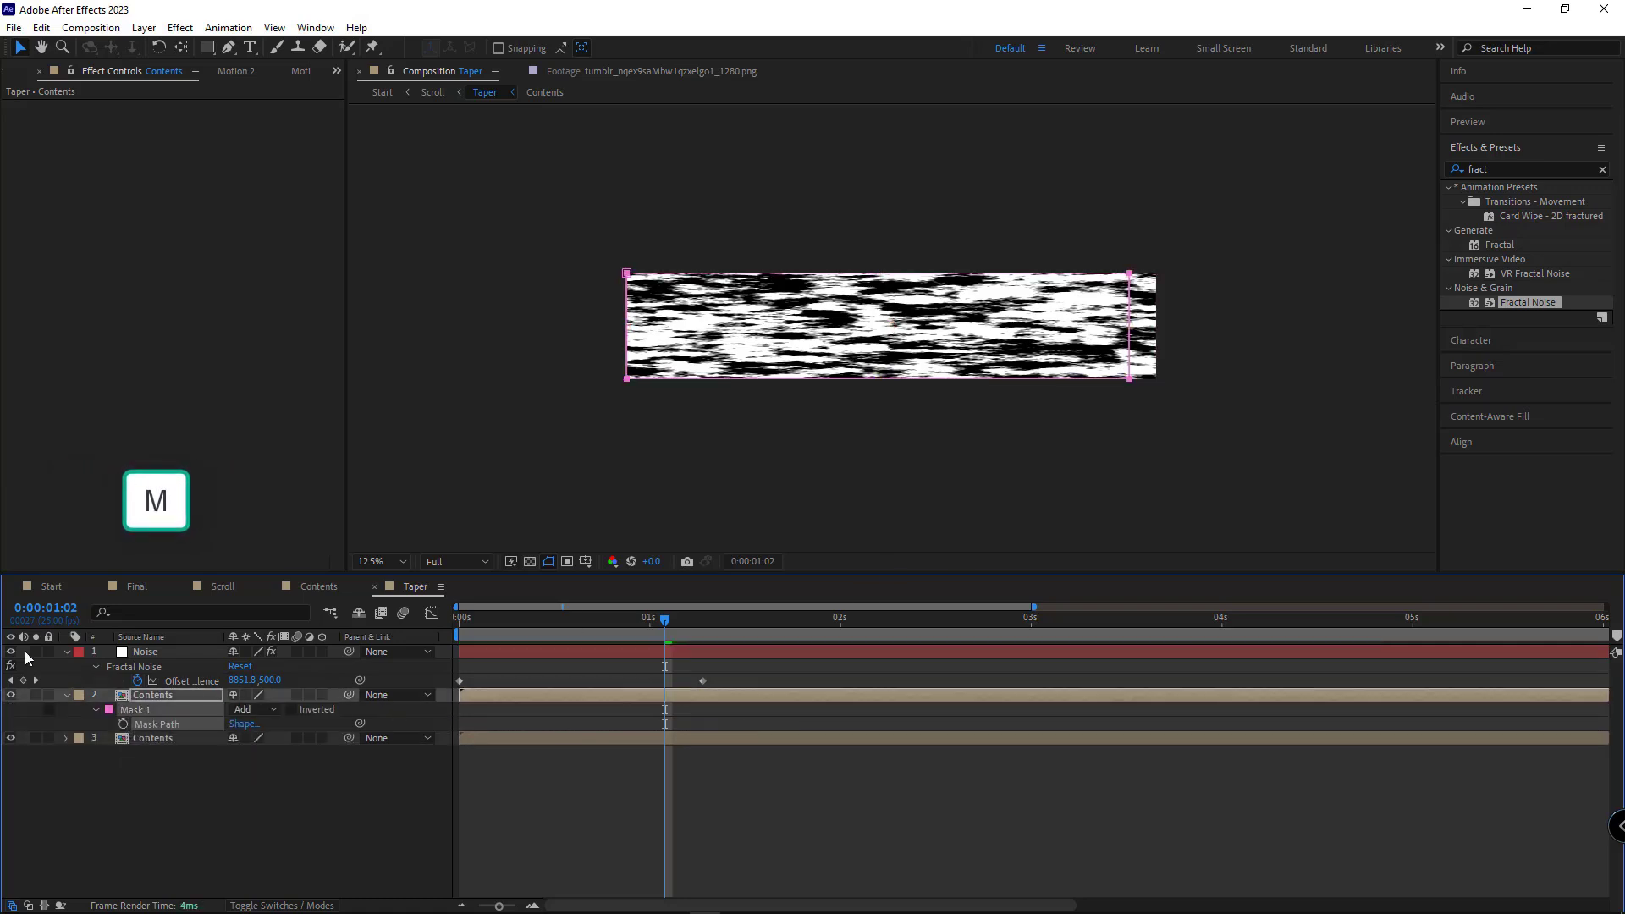
Narrow the upper Contents layer's mask to a strip at the page's left end, hiding the Noise and lower Contents layers
left_click(10, 653)
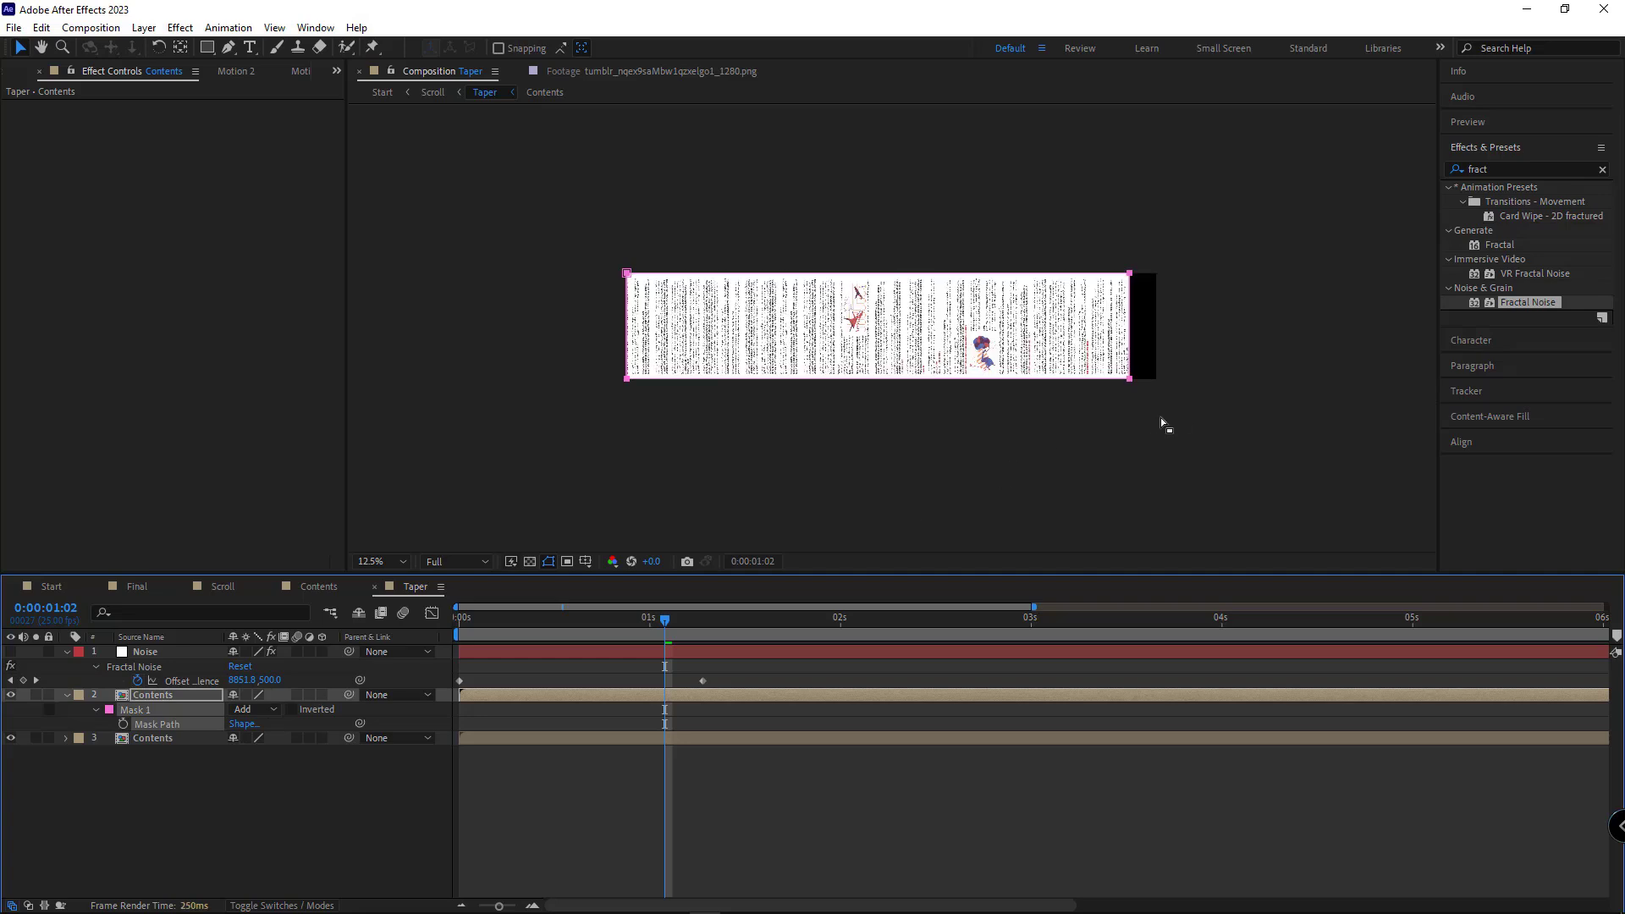
double_click(1130, 364)
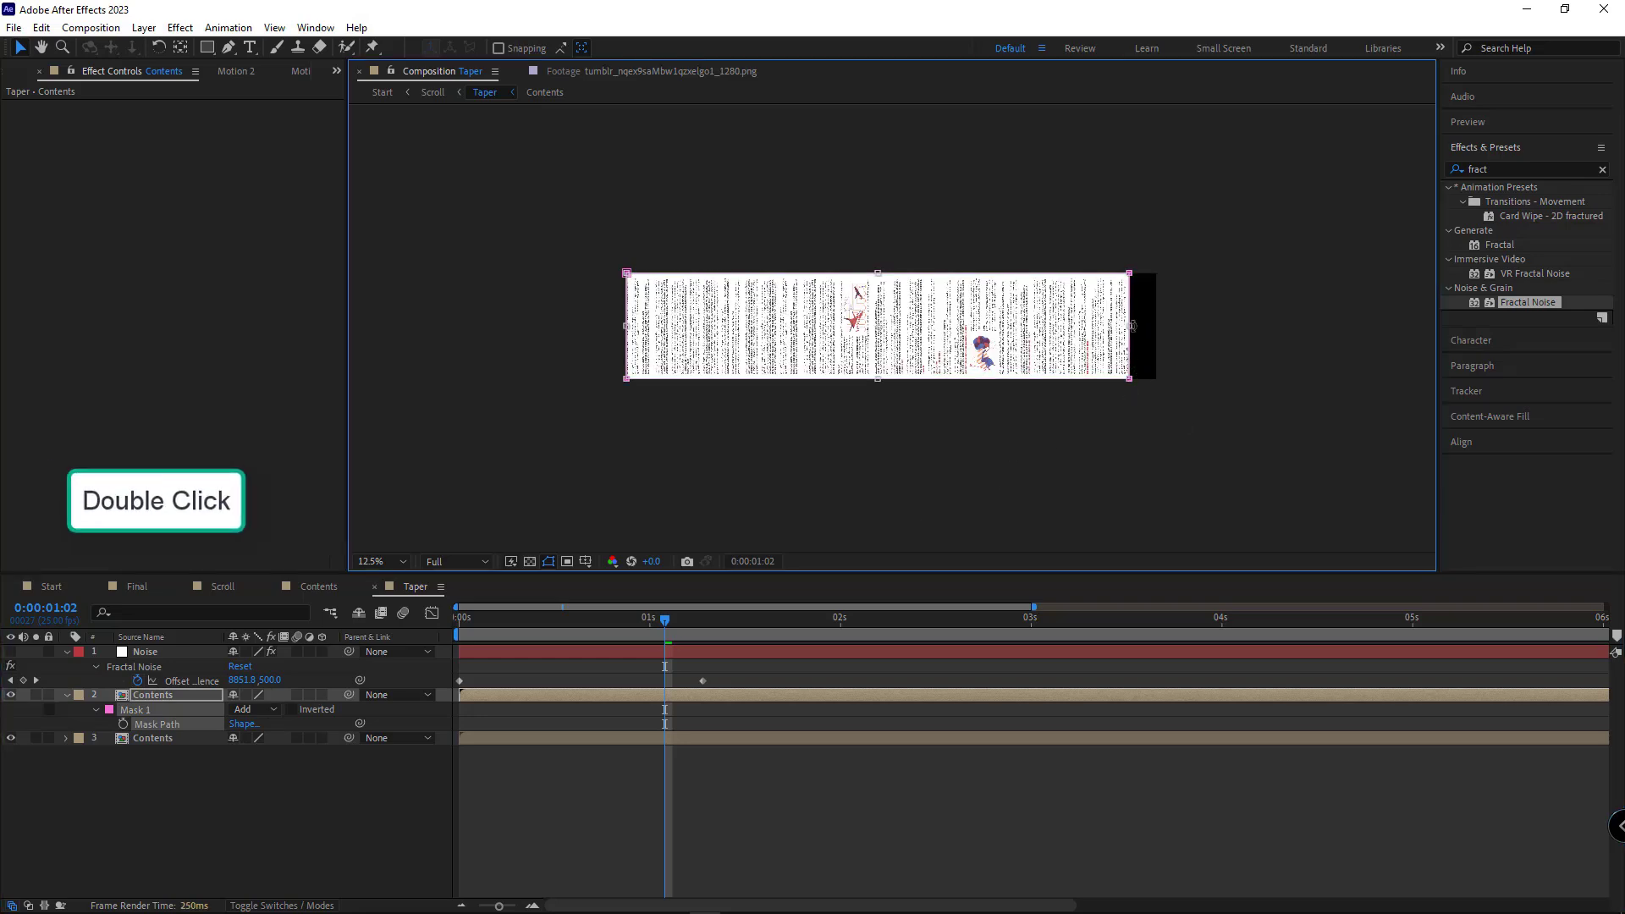
left_click_drag(1129, 326, 700, 317)
left_click(10, 738)
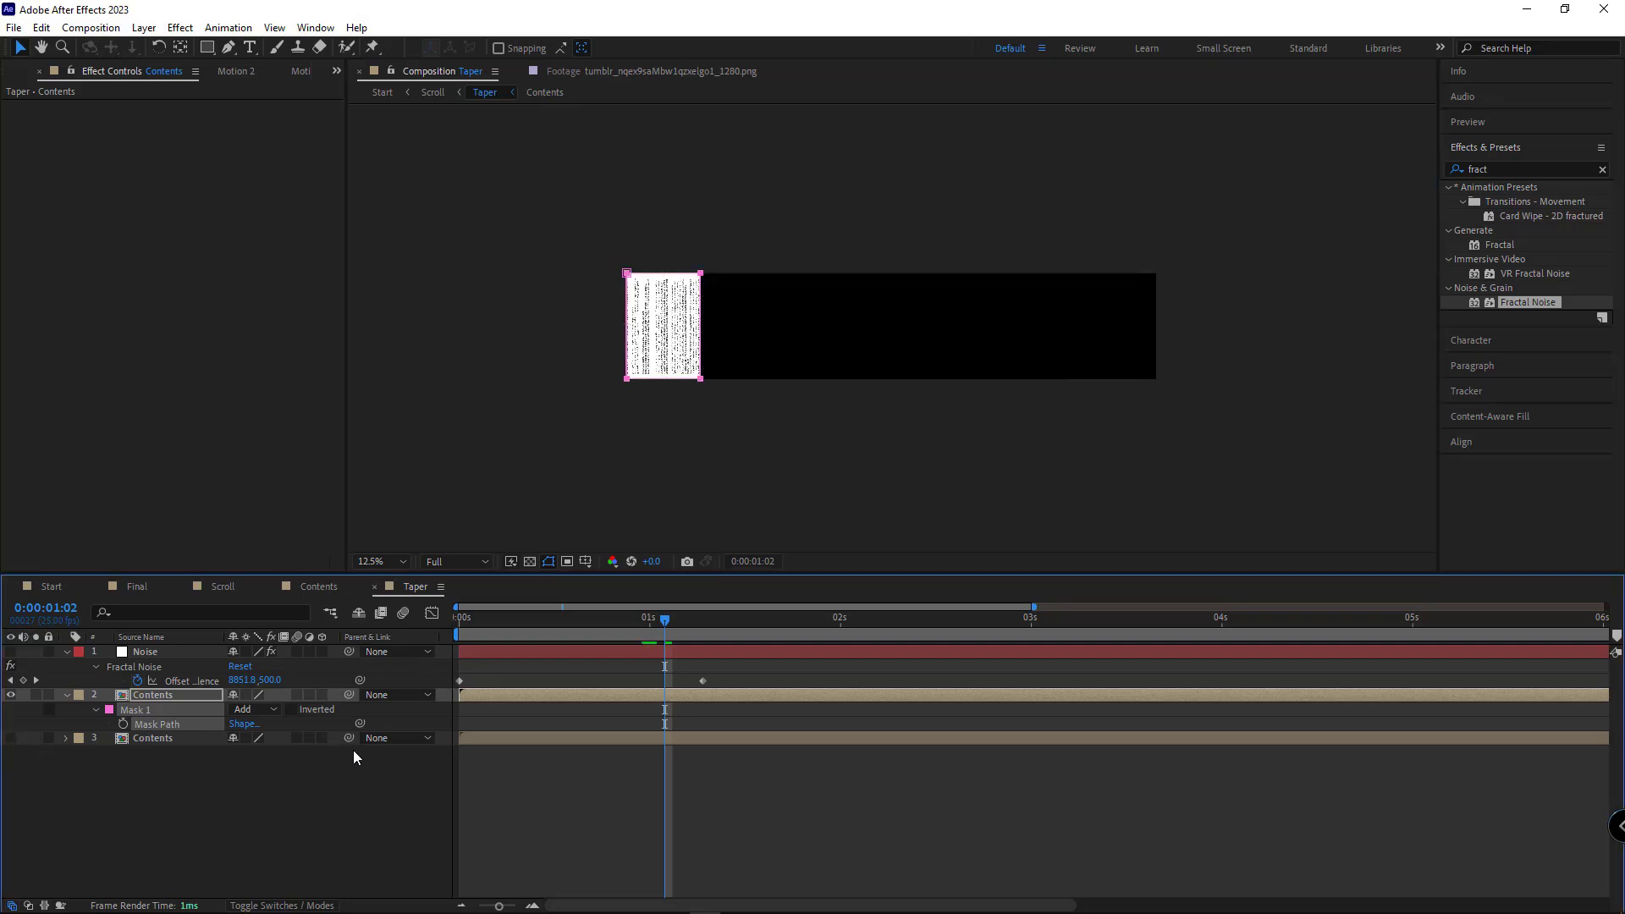
Add a Mask Path keyframe to the upper Contents layer and place it at 0:00:00:00
left_click(146, 738)
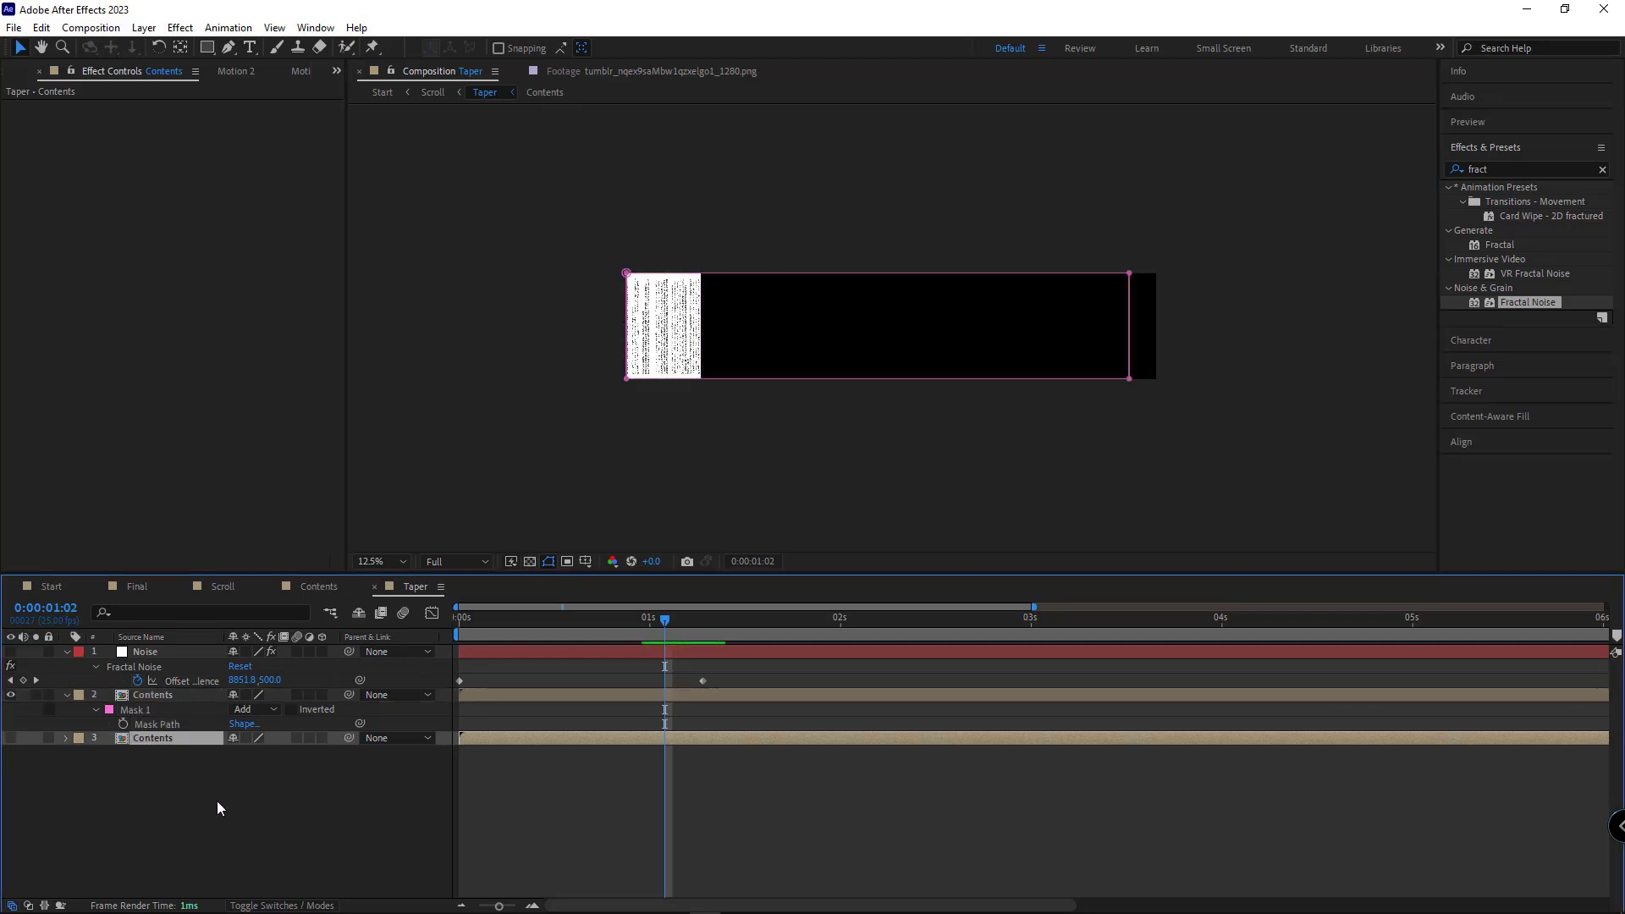
left_click(124, 724)
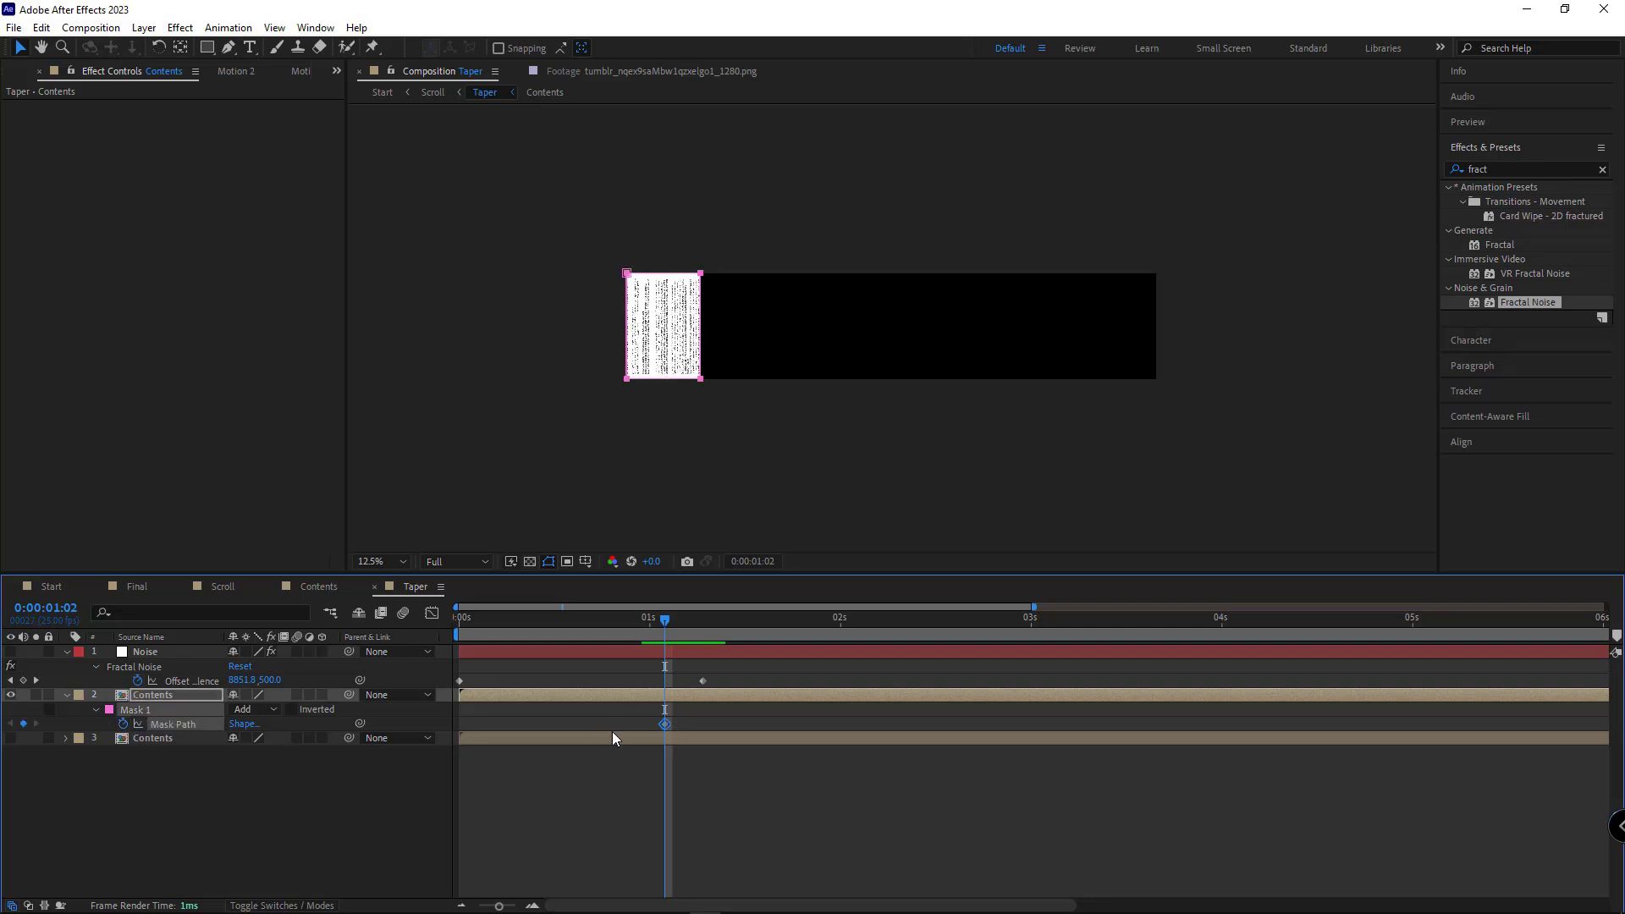
left_click_drag(666, 726, 461, 725)
key("Home")
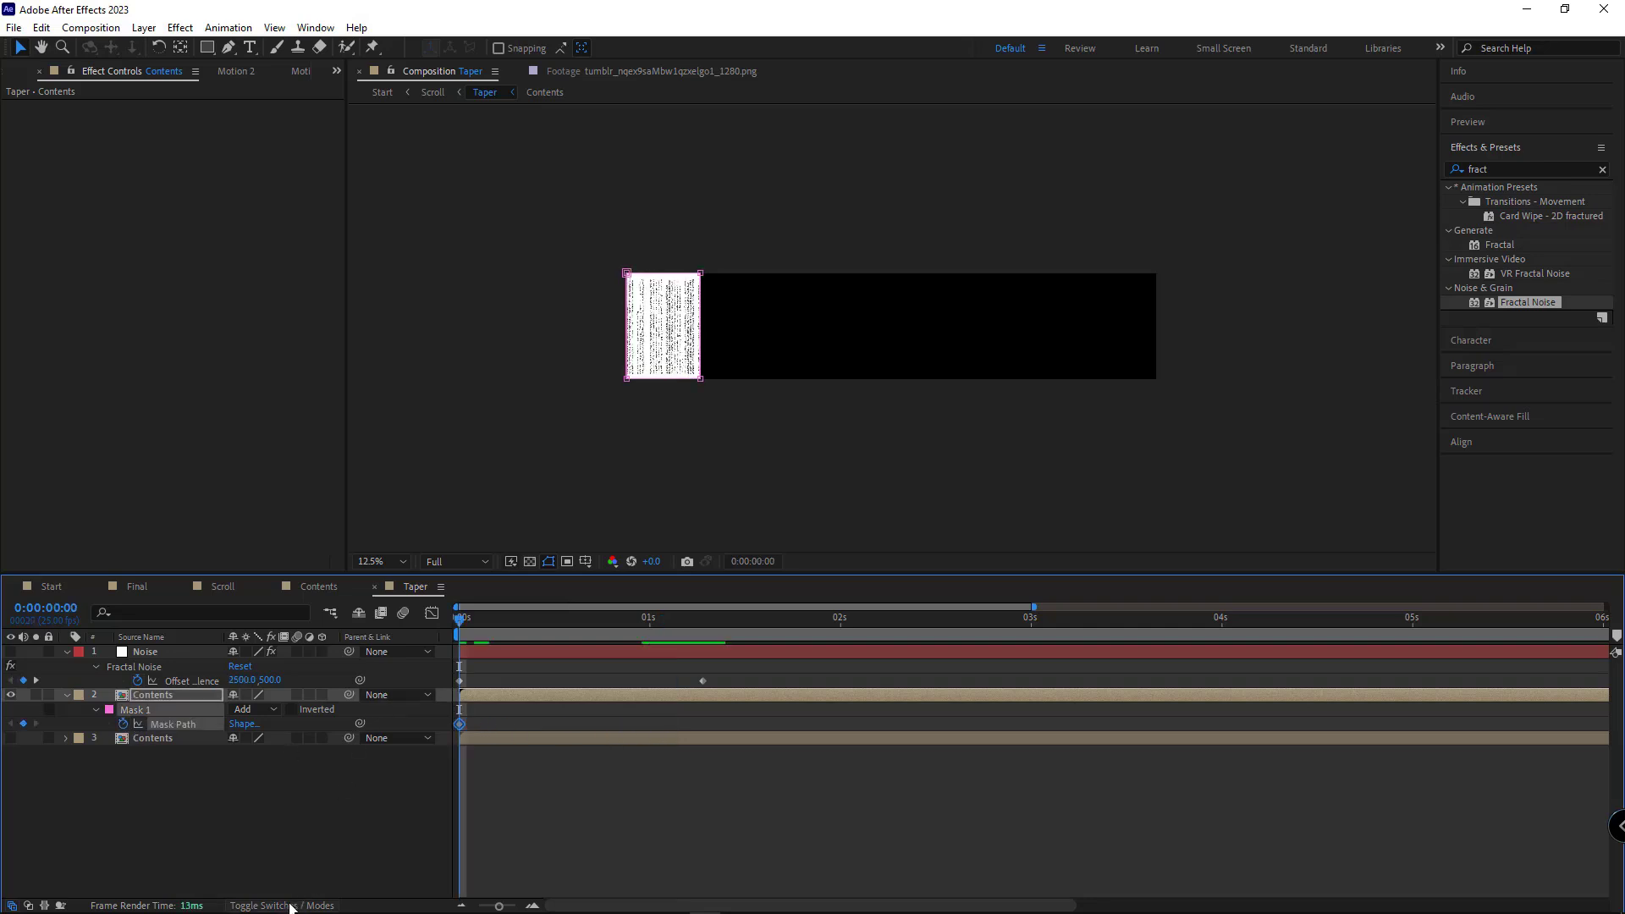
Use the Noise layer as a luma track matte for the upper Contents layer
left_click(287, 906)
left_click_drag(289, 695, 149, 654)
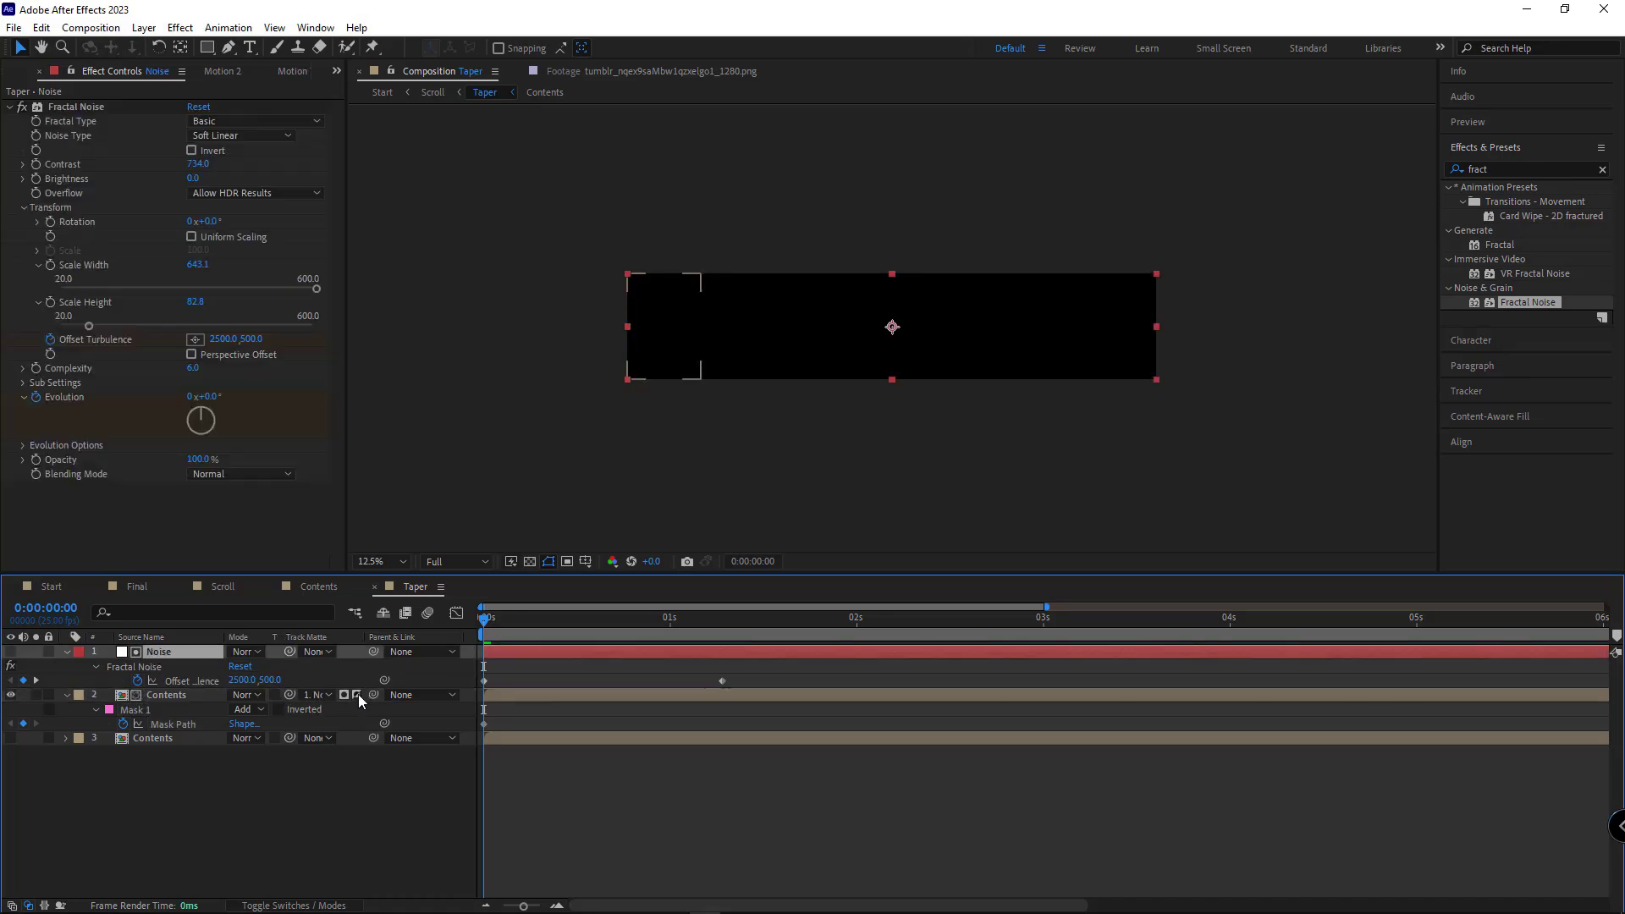
left_click(344, 696)
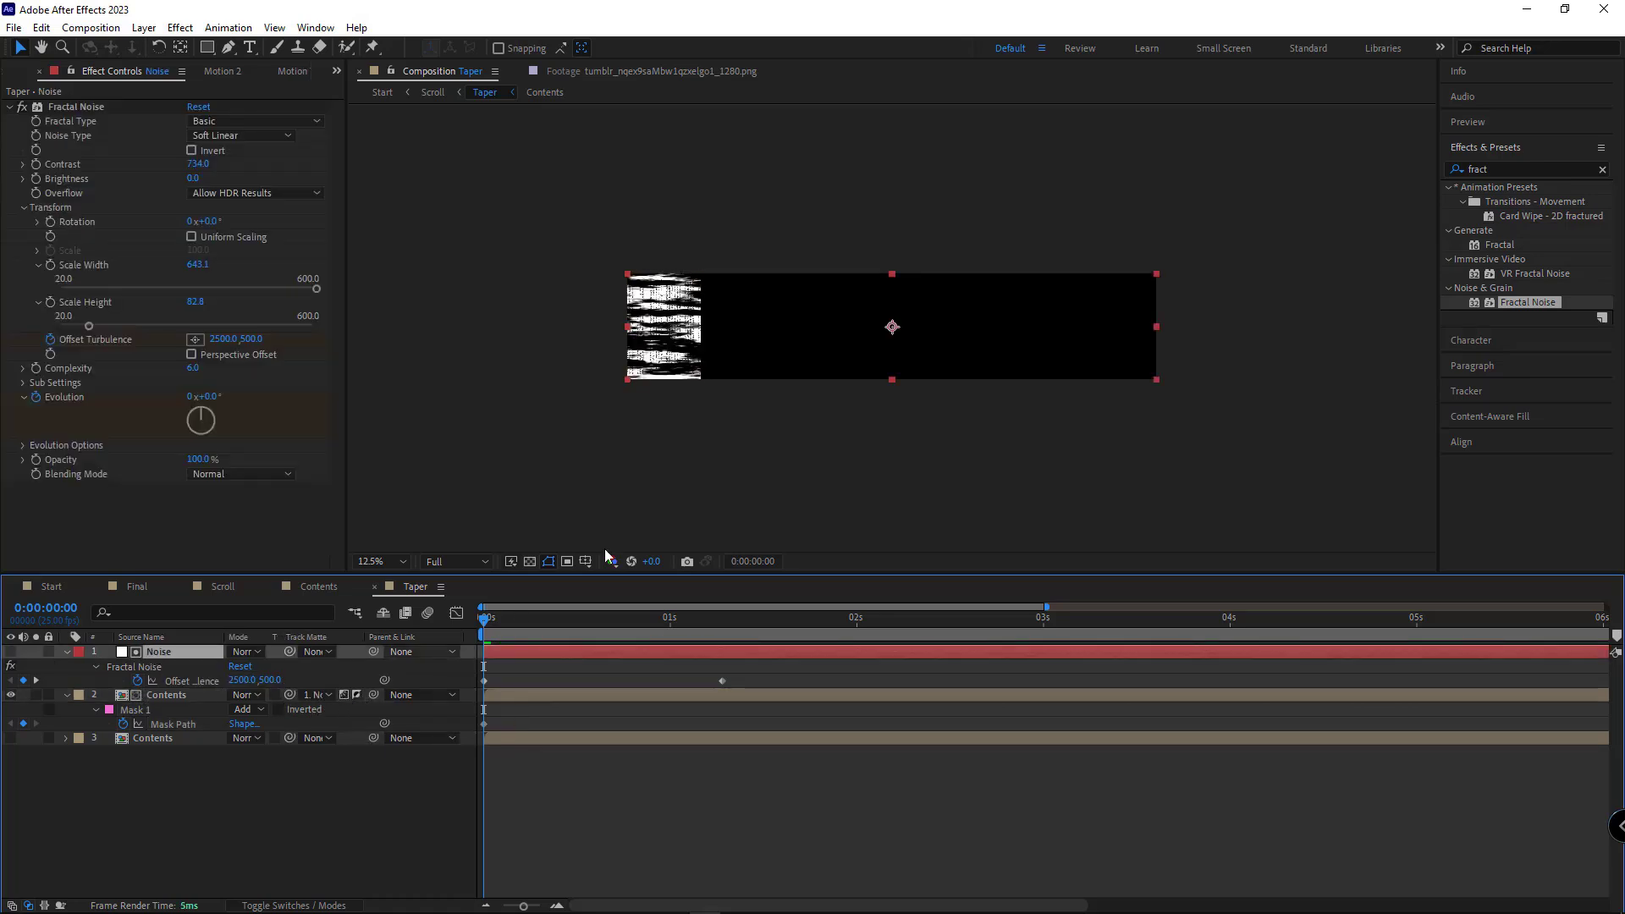
Set the upper Contents layer's Mask Feather to 375 pixels
scroll(602, 356, "up", 2)
left_click(188, 696)
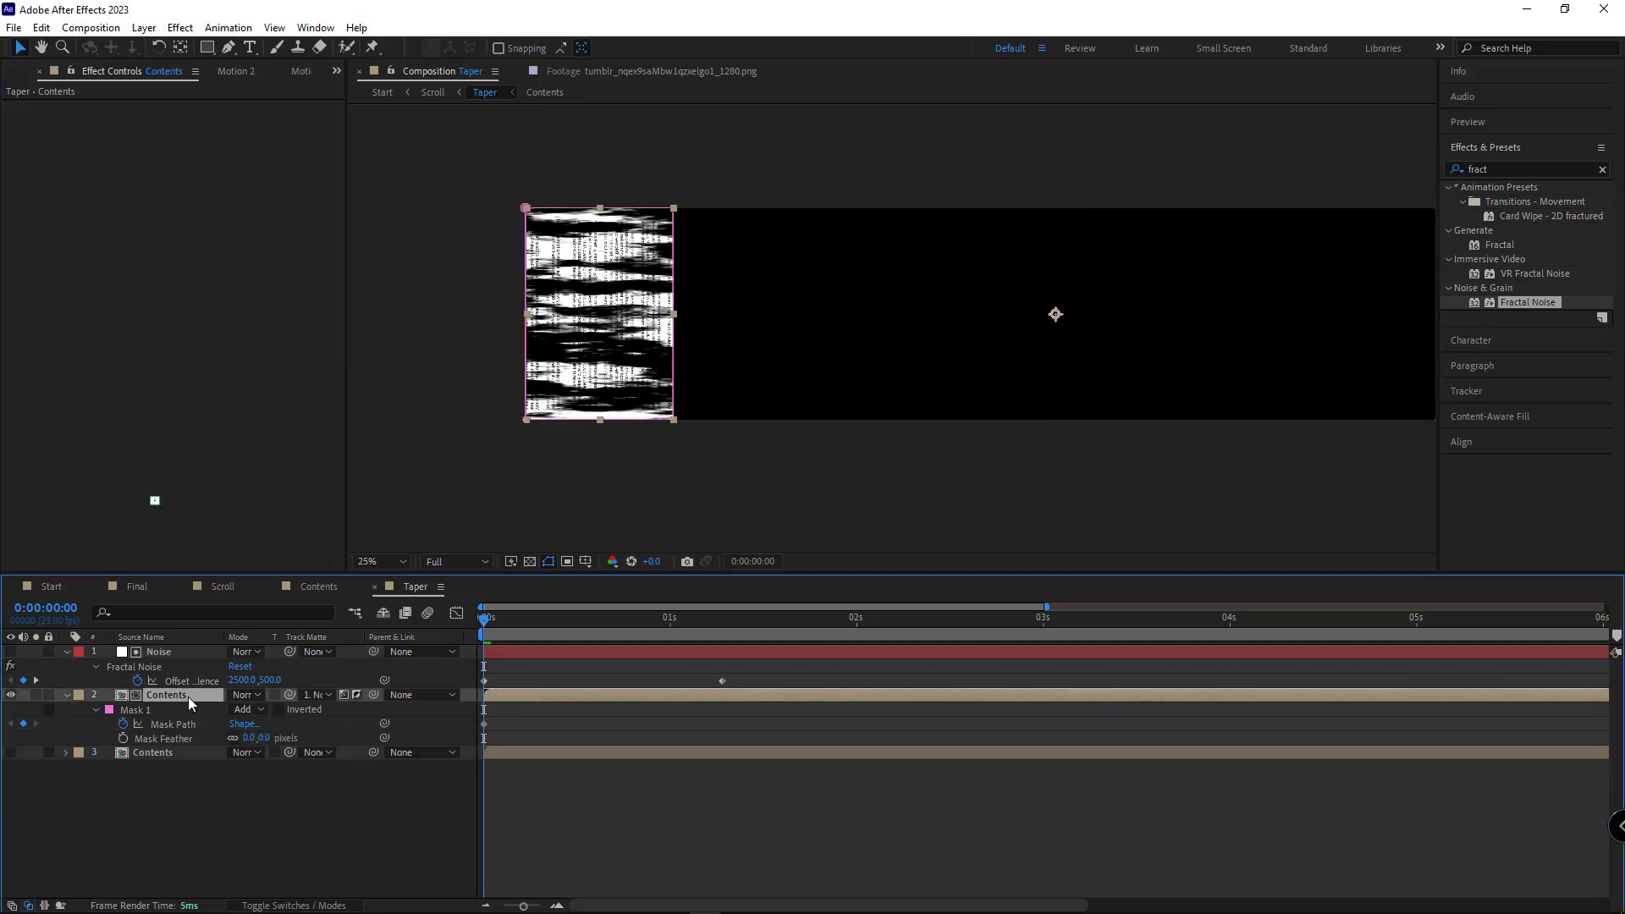
key("f")
left_click_drag(429, 732, 537, 733)
left_click(486, 828)
left_click(318, 737)
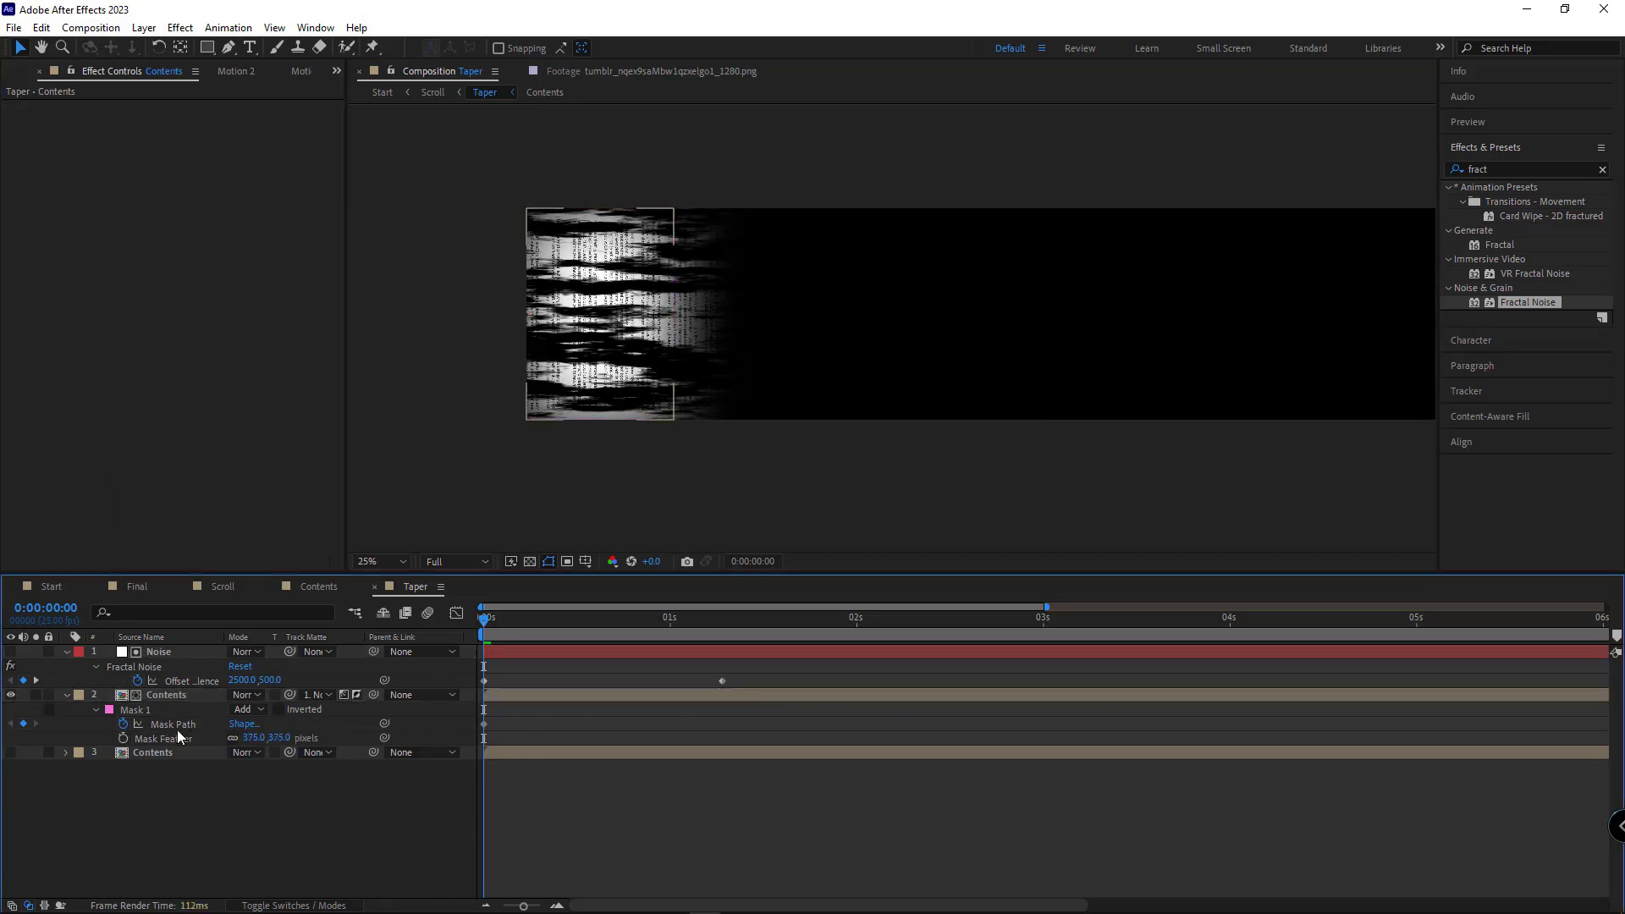
Move the upper Contents layer's mask off the page's left edge at 0:00:00:00
left_click(173, 732)
double_click(675, 370)
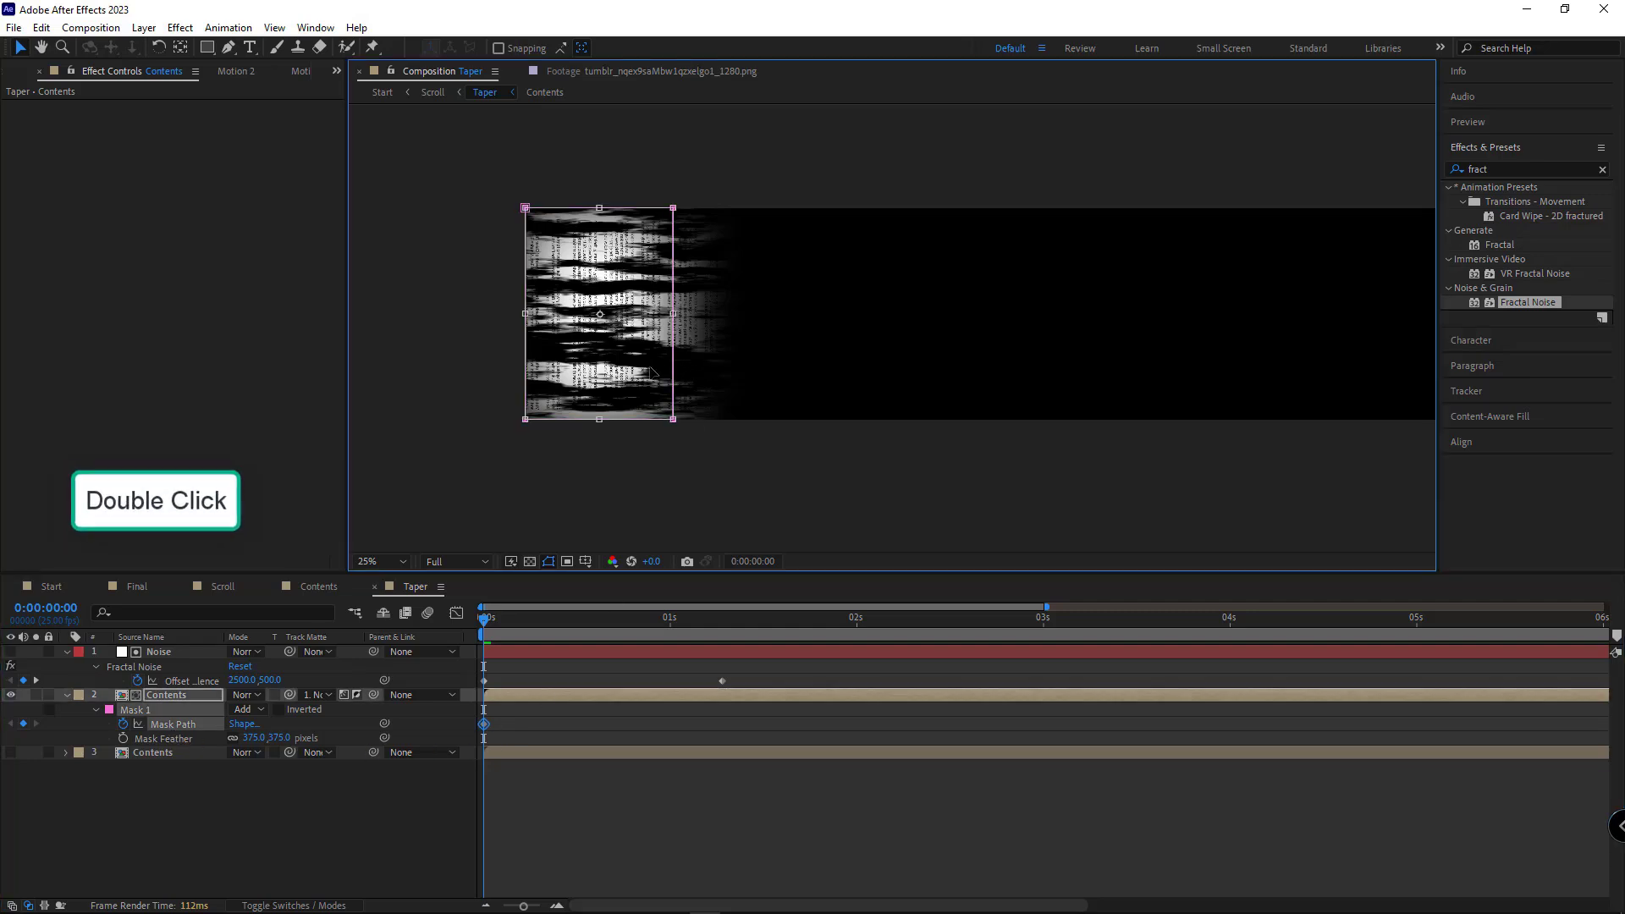
left_click_drag(646, 370, 455, 375)
Show the lower Contents layer and shift the upper mask back over the revealed edge at 0:00:00:01
mouse_move(484, 627)
left_mouse_down()
mouse_move(536, 629)
mouse_move(488, 641)
left_mouse_up()
left_click(11, 752)
left_click(491, 642)
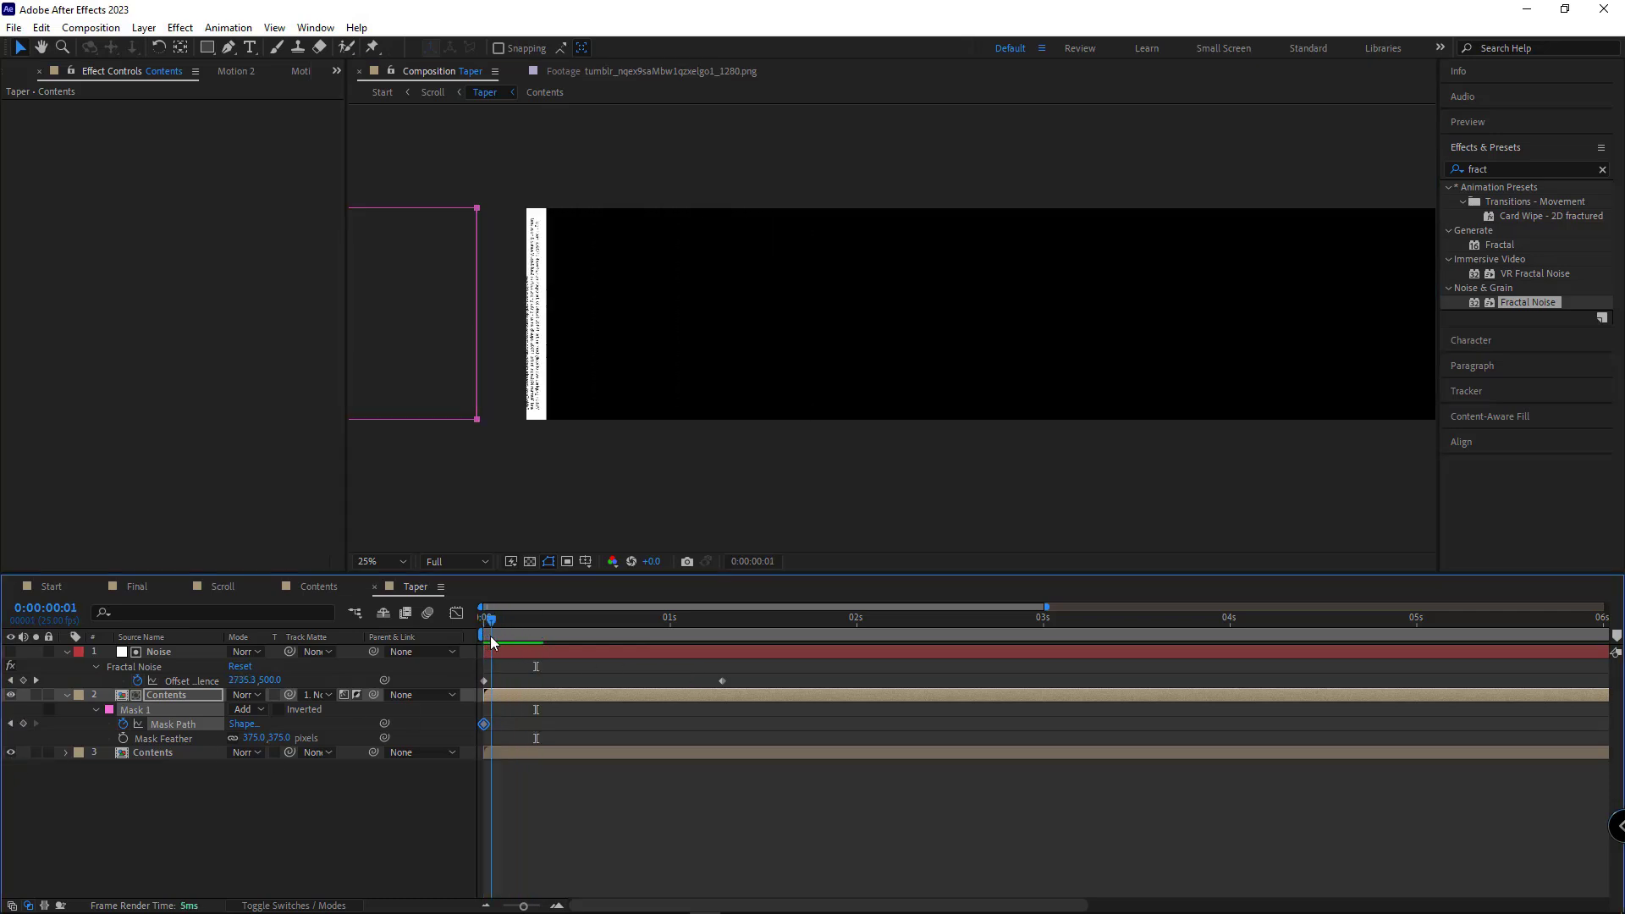
left_click_drag(417, 385, 493, 381)
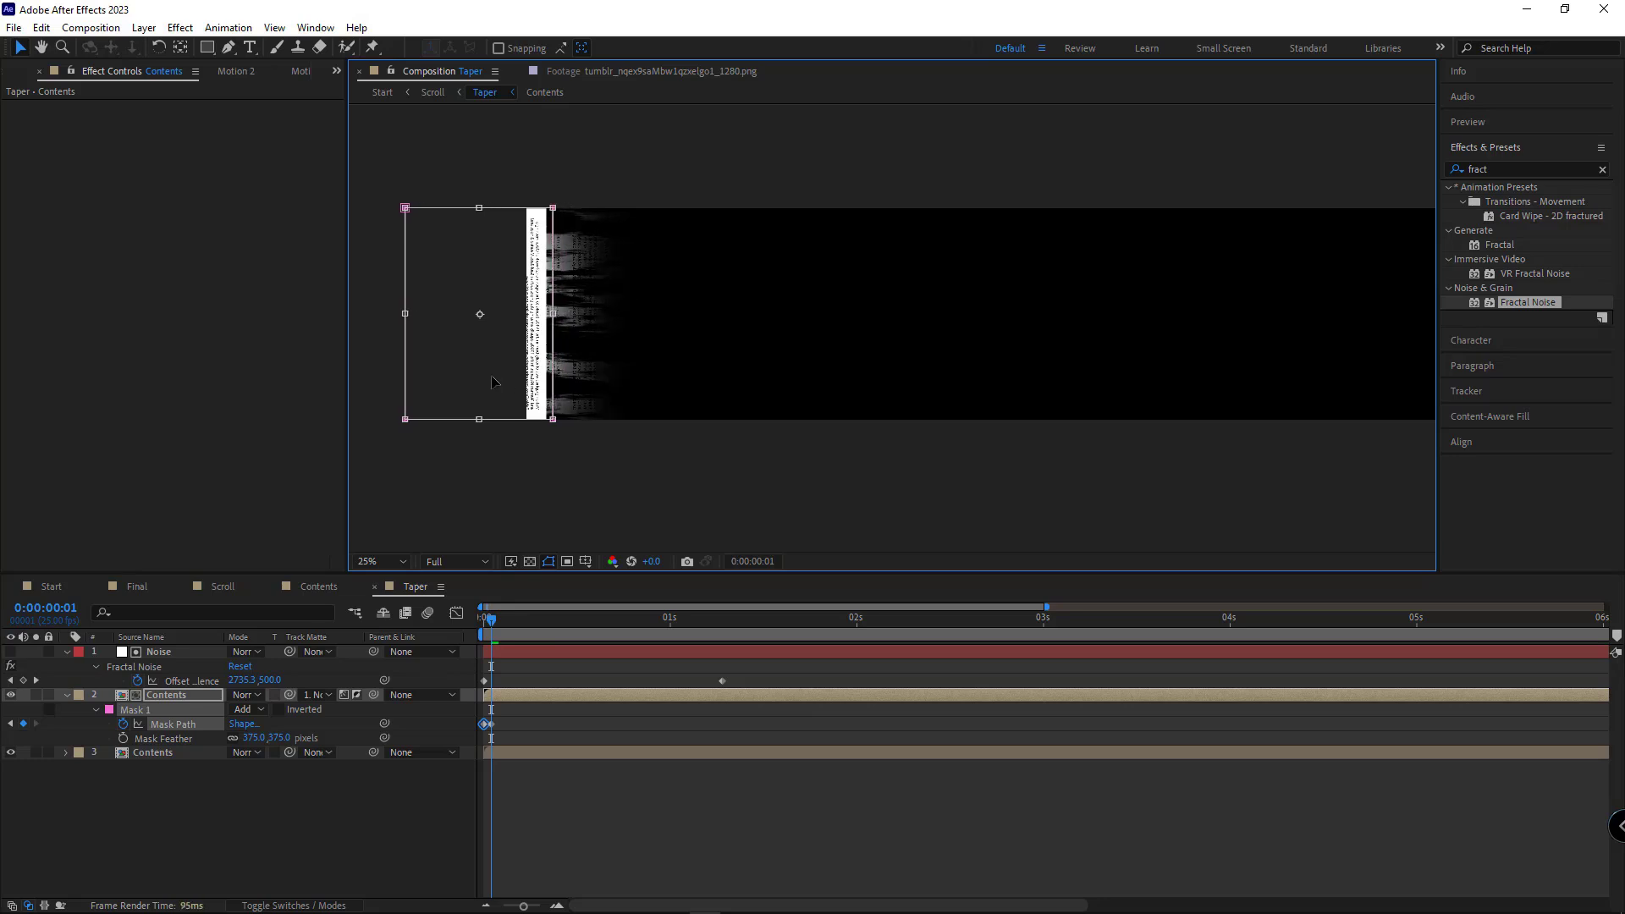
Set the lower Contents layer's Mask Feather to 170 pixels
left_click(152, 753)
key("f")
left_click_drag(250, 787, 549, 518)
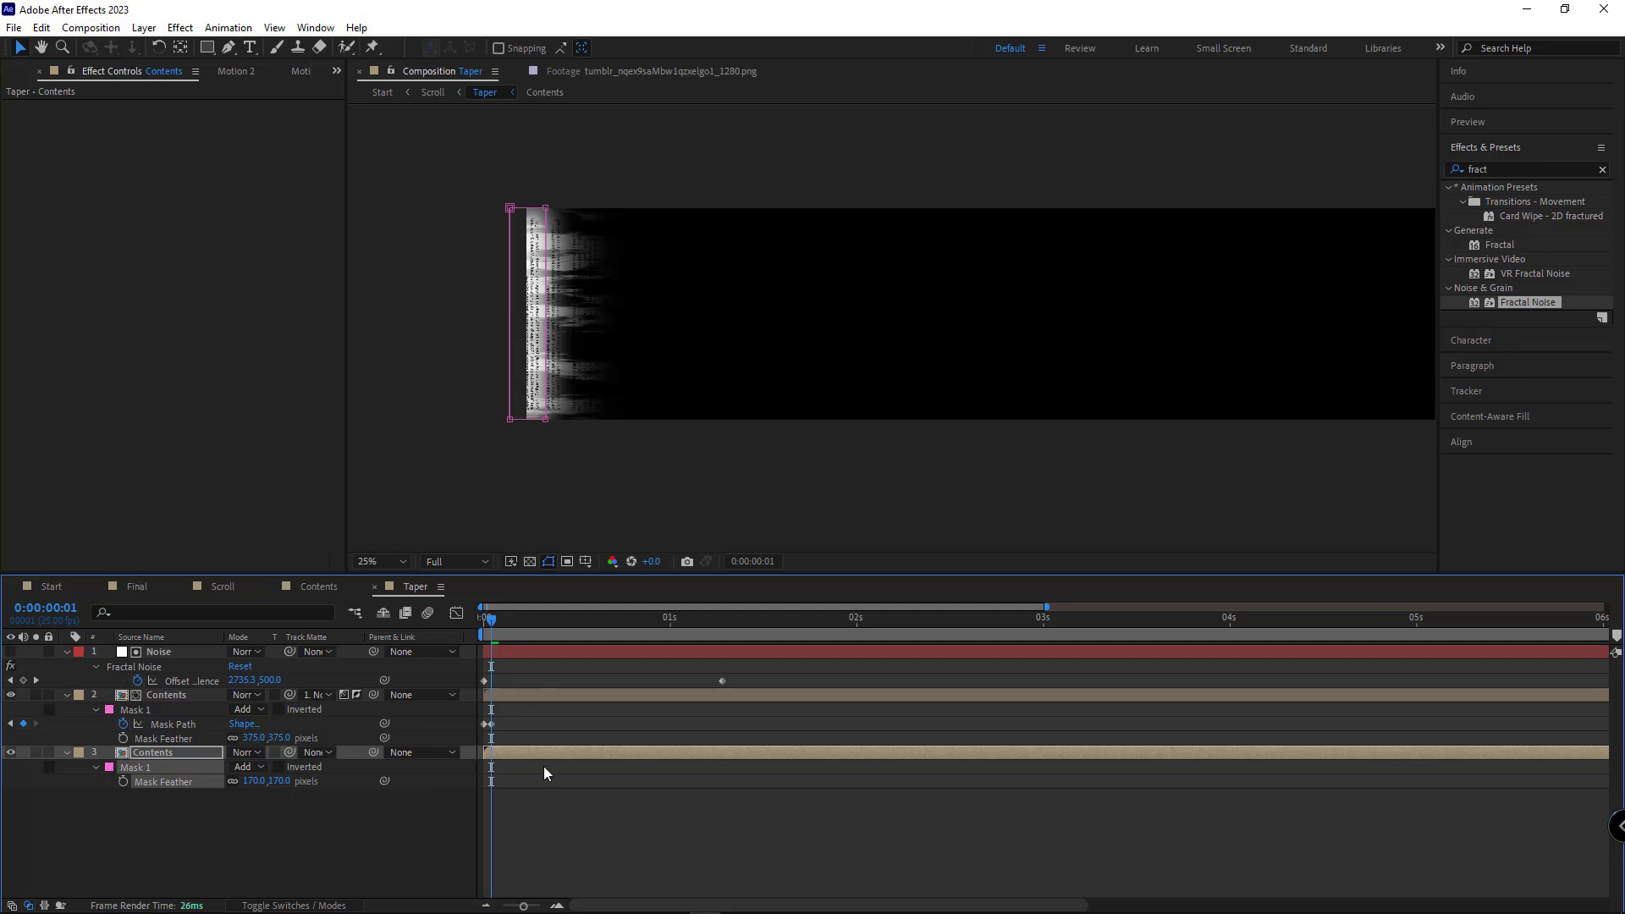
Extend the lower Contents layer's mask vertically beyond the page at its 0:00:00:00 keyframe
key("u")
left_click(484, 617)
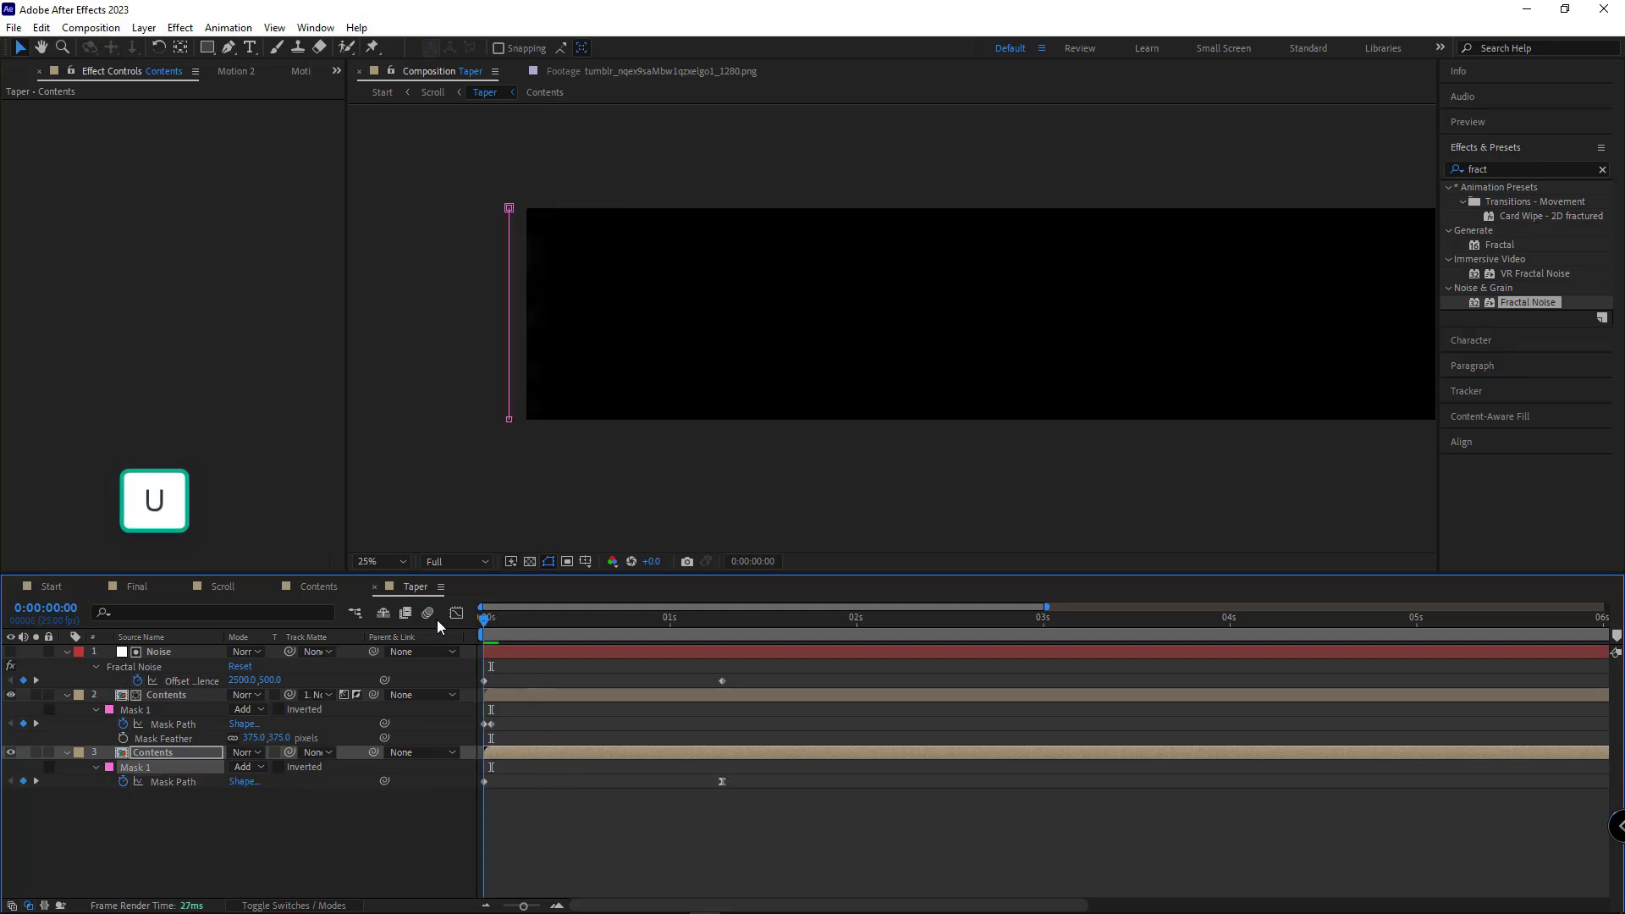
double_click(509, 314)
left_click_drag(509, 207, 511, 139)
Enlarge the lower Contents layer's mask beyond all four page edges at the 0:00:01:07 keyframe
left_click(722, 620)
key("comma")
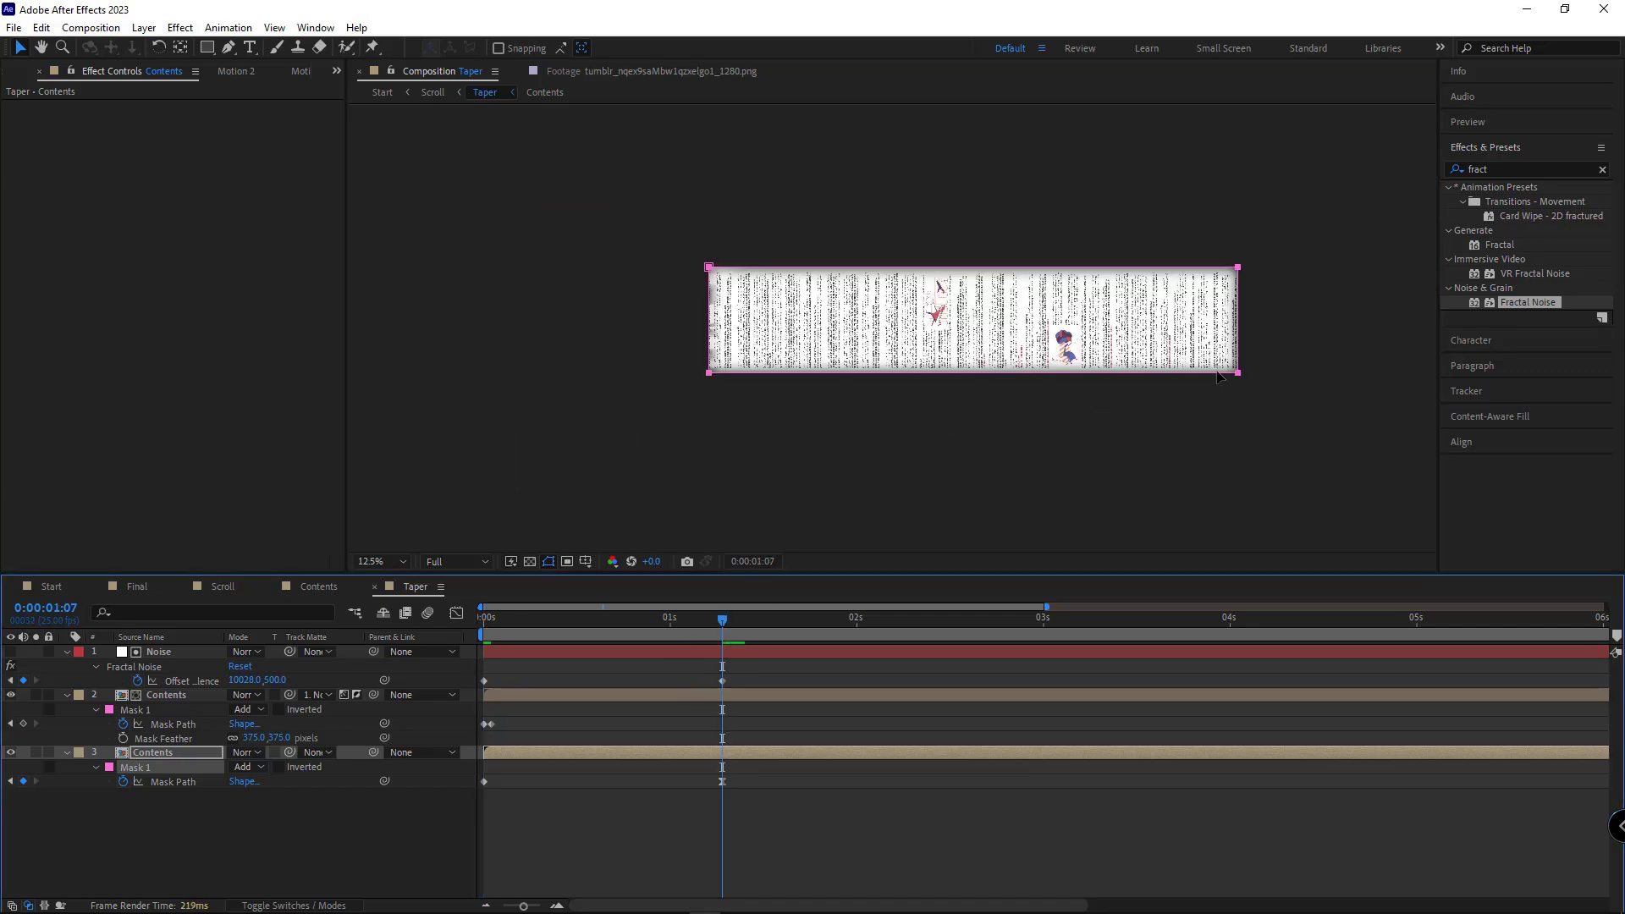
double_click(1235, 347)
left_click_drag(974, 268, 974, 226)
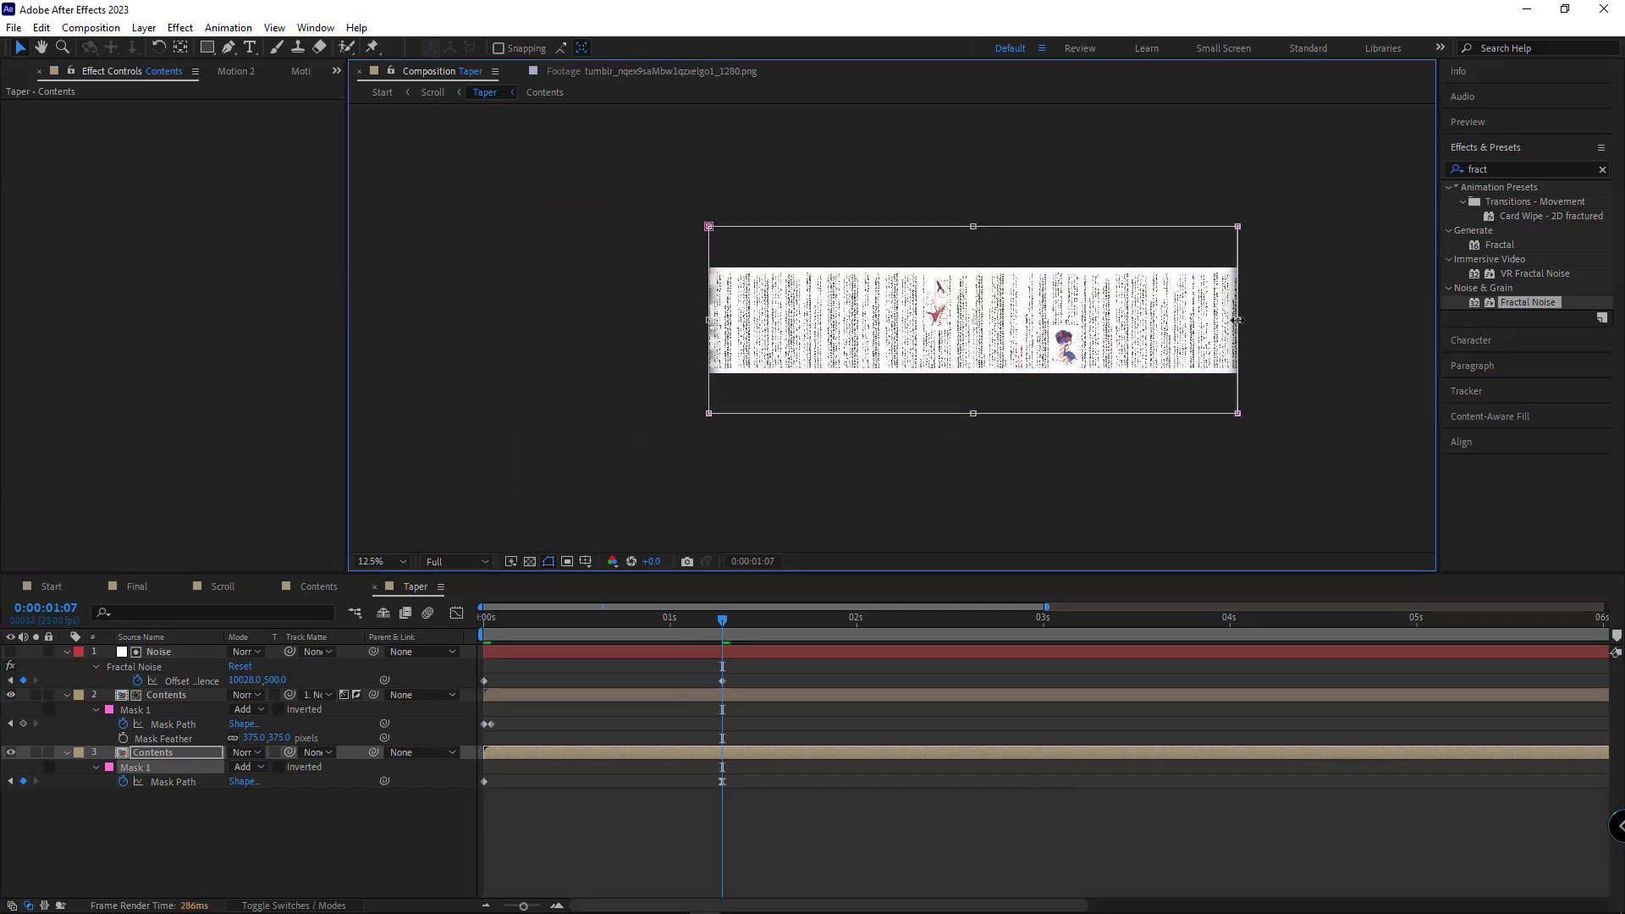
left_click_drag(1237, 320, 1299, 322)
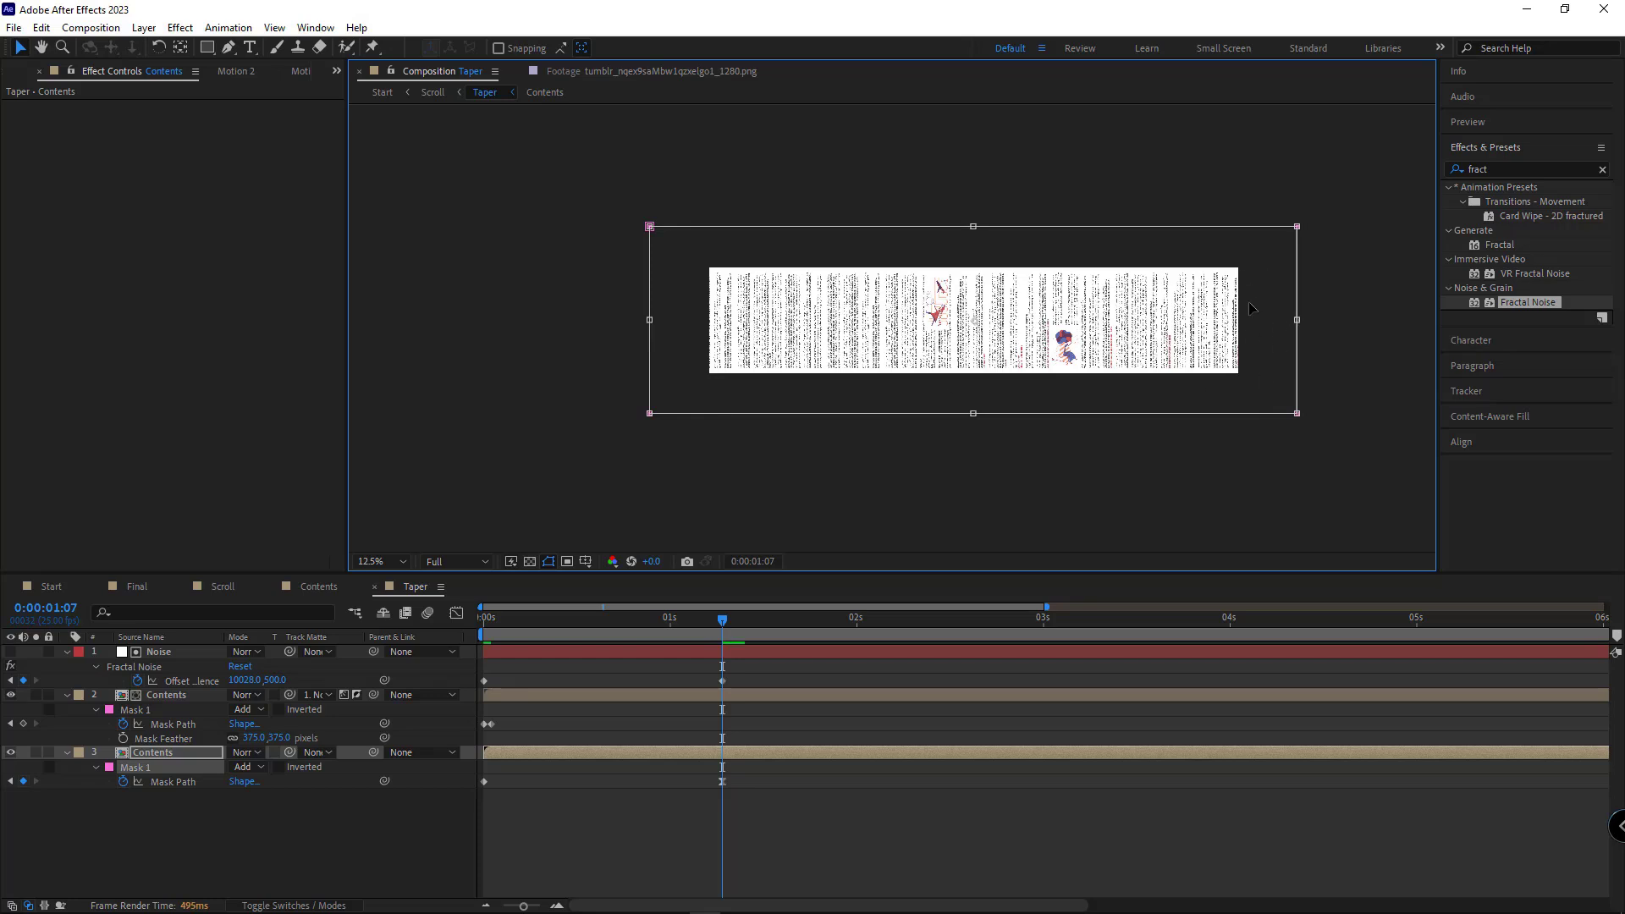
Increase the lower Contents layer's Mask Feather to 268.9 pixels, judging the edge at 0:00:00:01
left_click(726, 709)
left_click_drag(722, 622, 352, 620)
key("period")
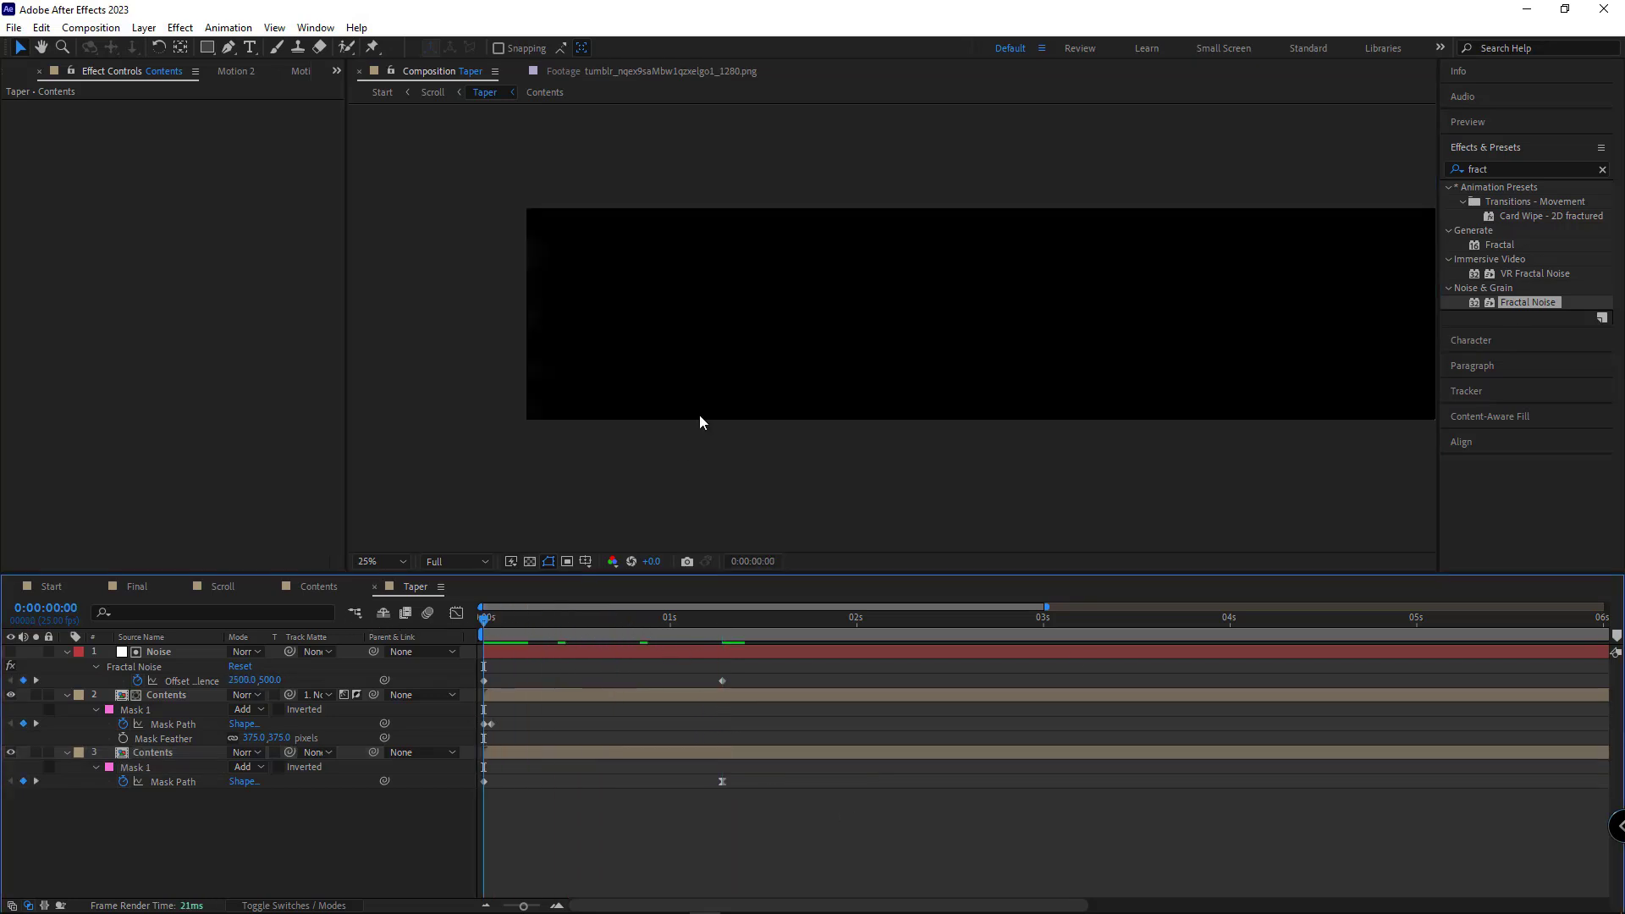
left_click_drag(488, 632, 493, 629)
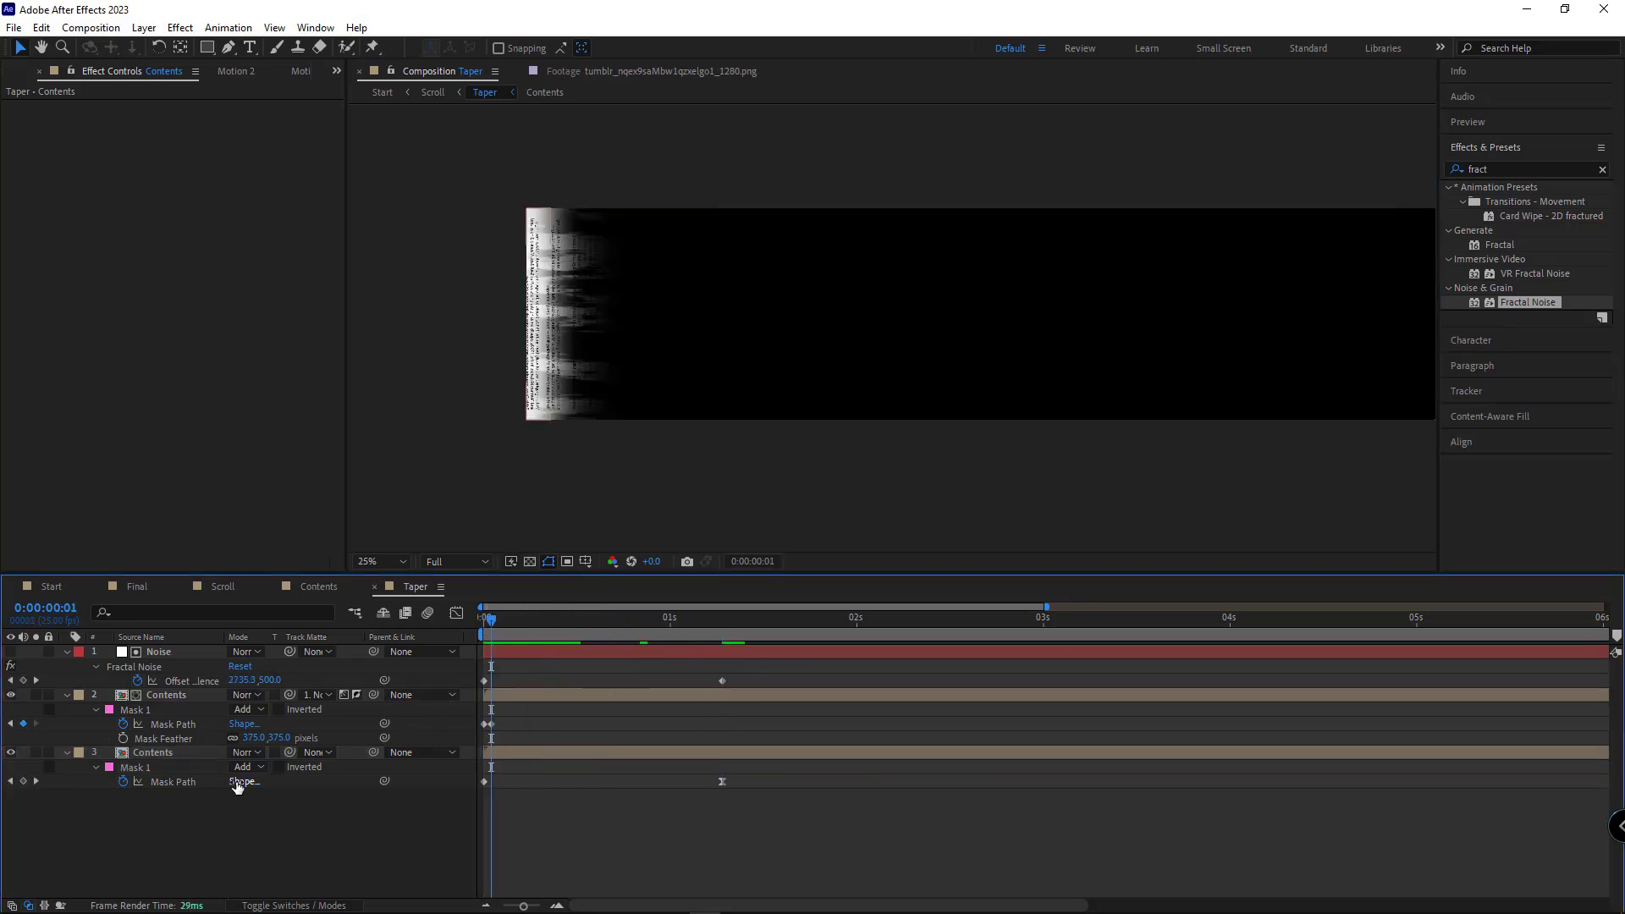
left_click(153, 756)
key("f")
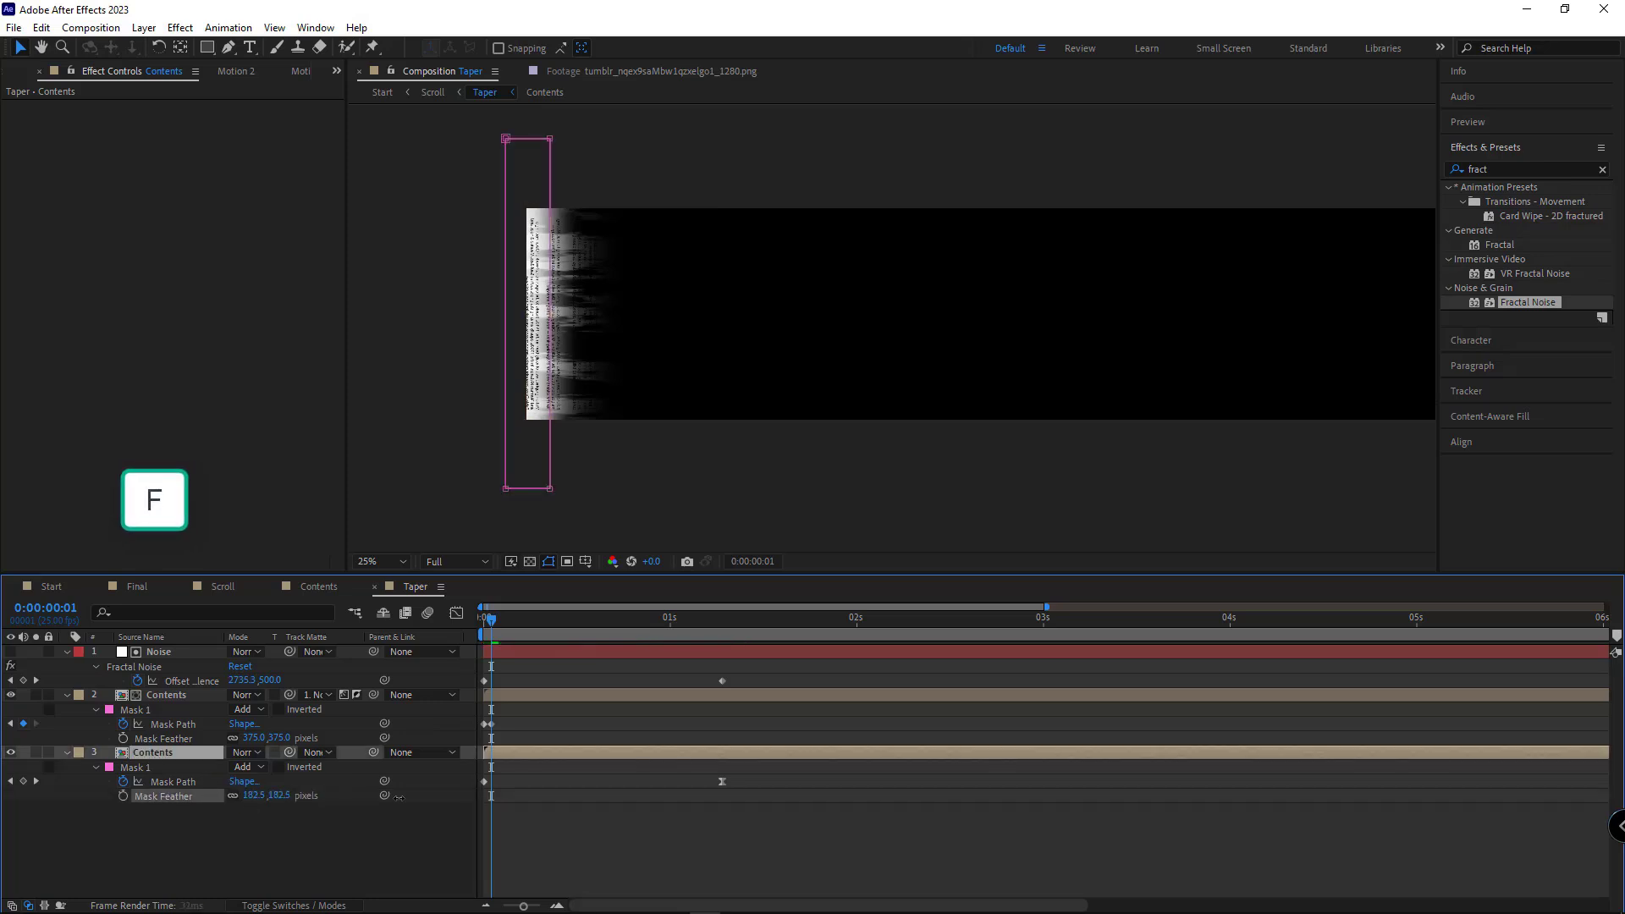
left_click_drag(445, 793, 628, 772)
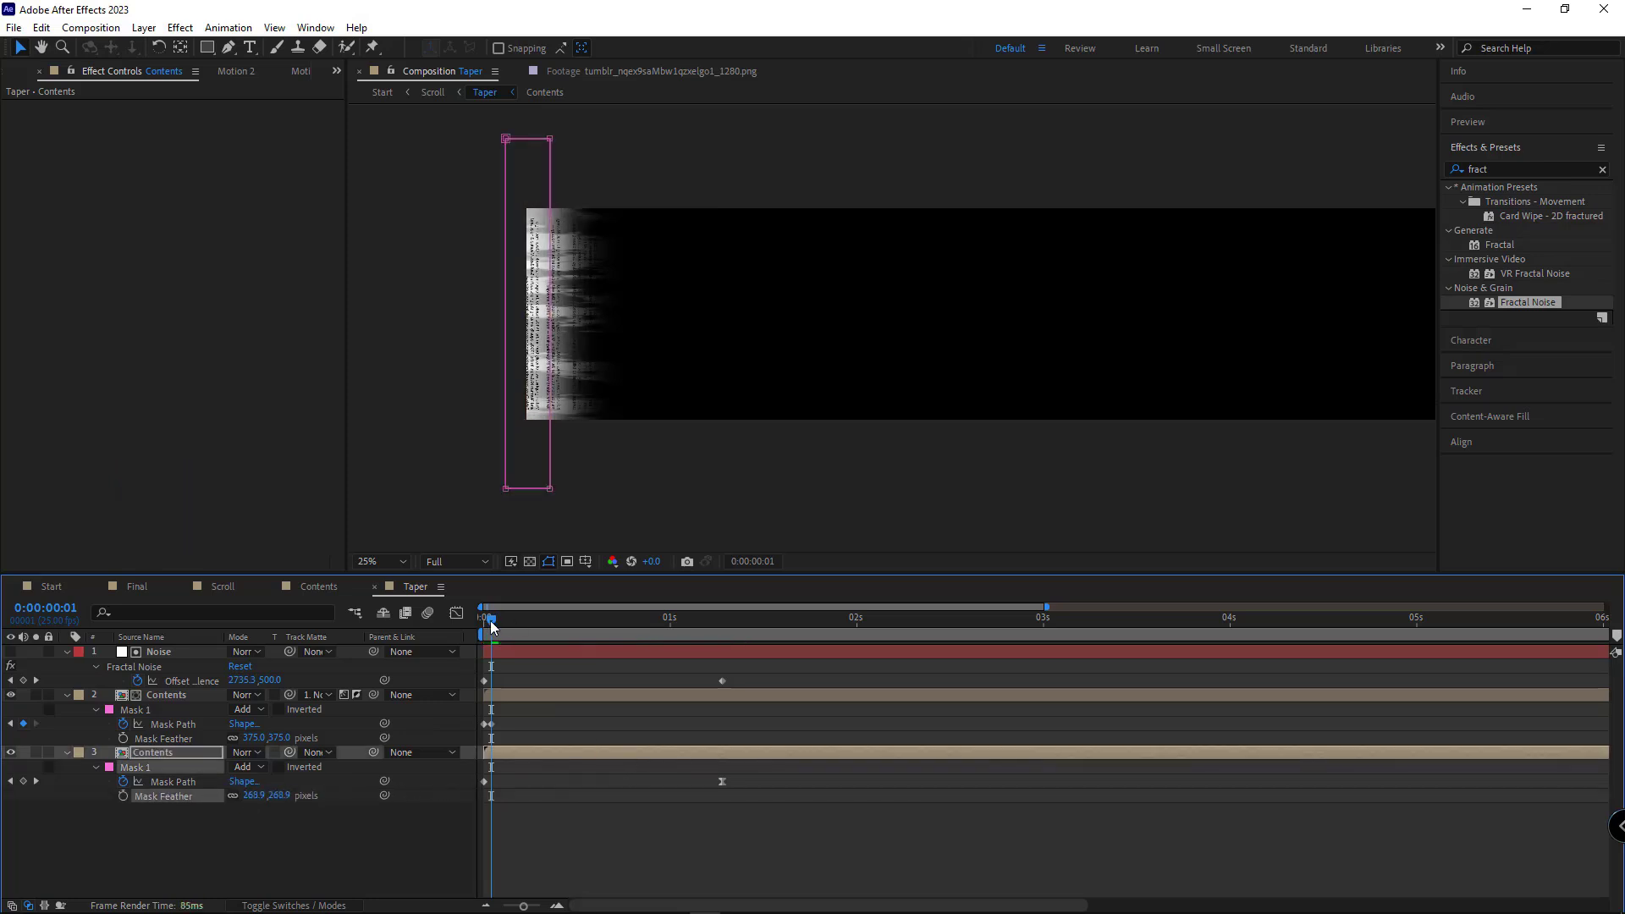
Move the upper Contents layer's mask over the revealed page edge at 0:00:00:05
left_click_drag(496, 626, 519, 626)
left_click(515, 695)
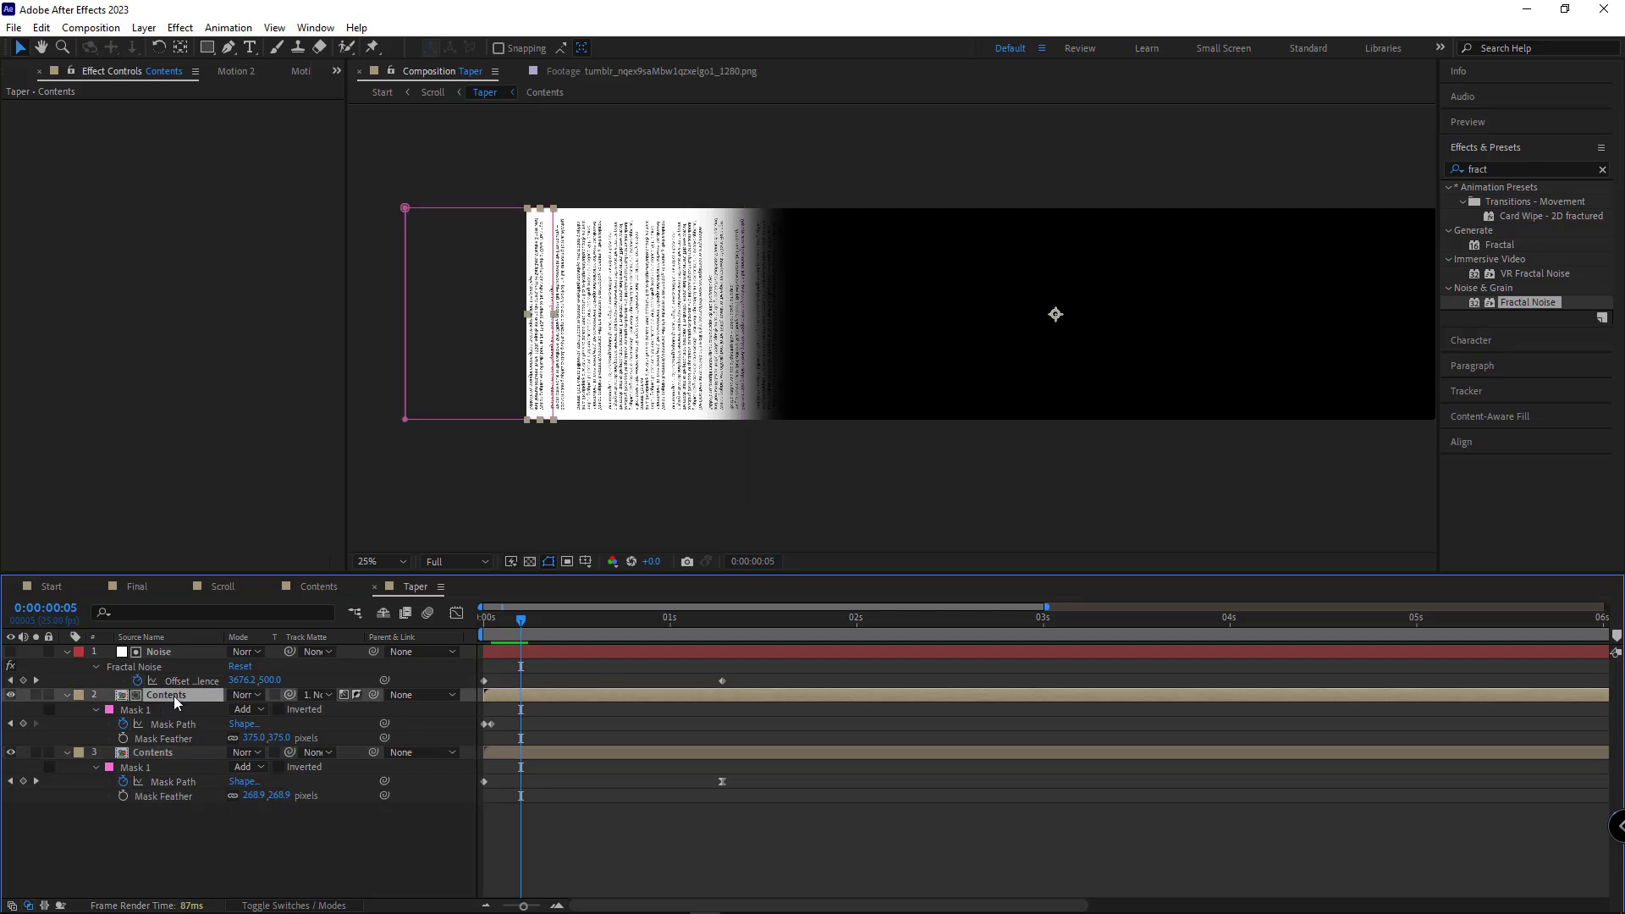
double_click(428, 420)
left_click_drag(468, 381, 674, 381)
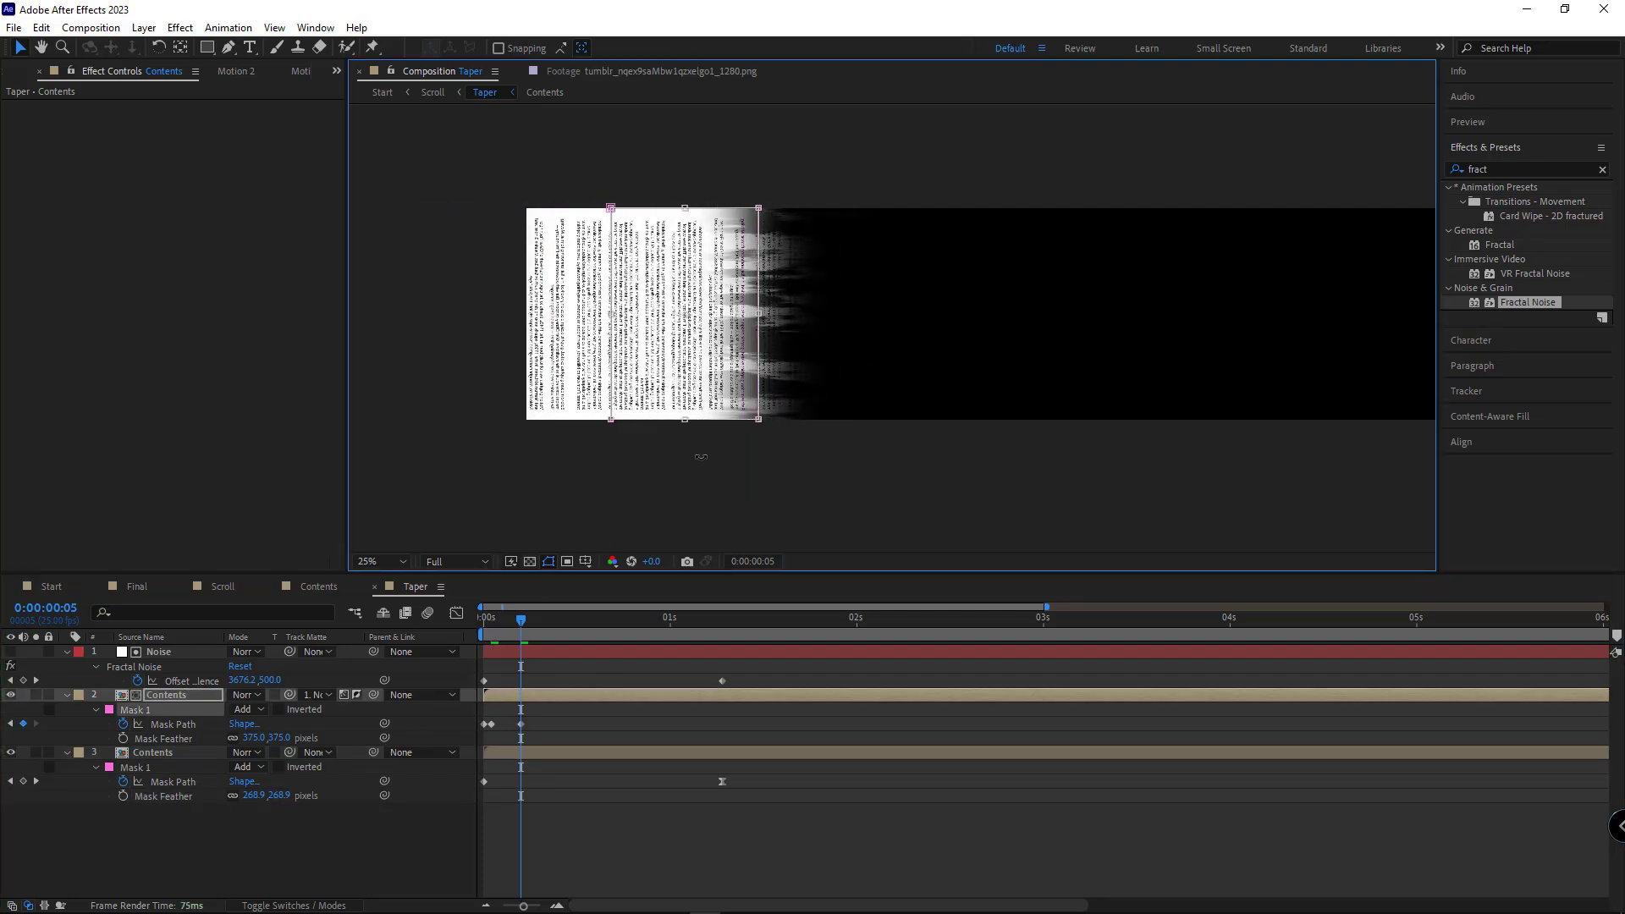
Move the upper Contents layer's mask beyond the page's far right end at 0:00:01:07
left_click(725, 626)
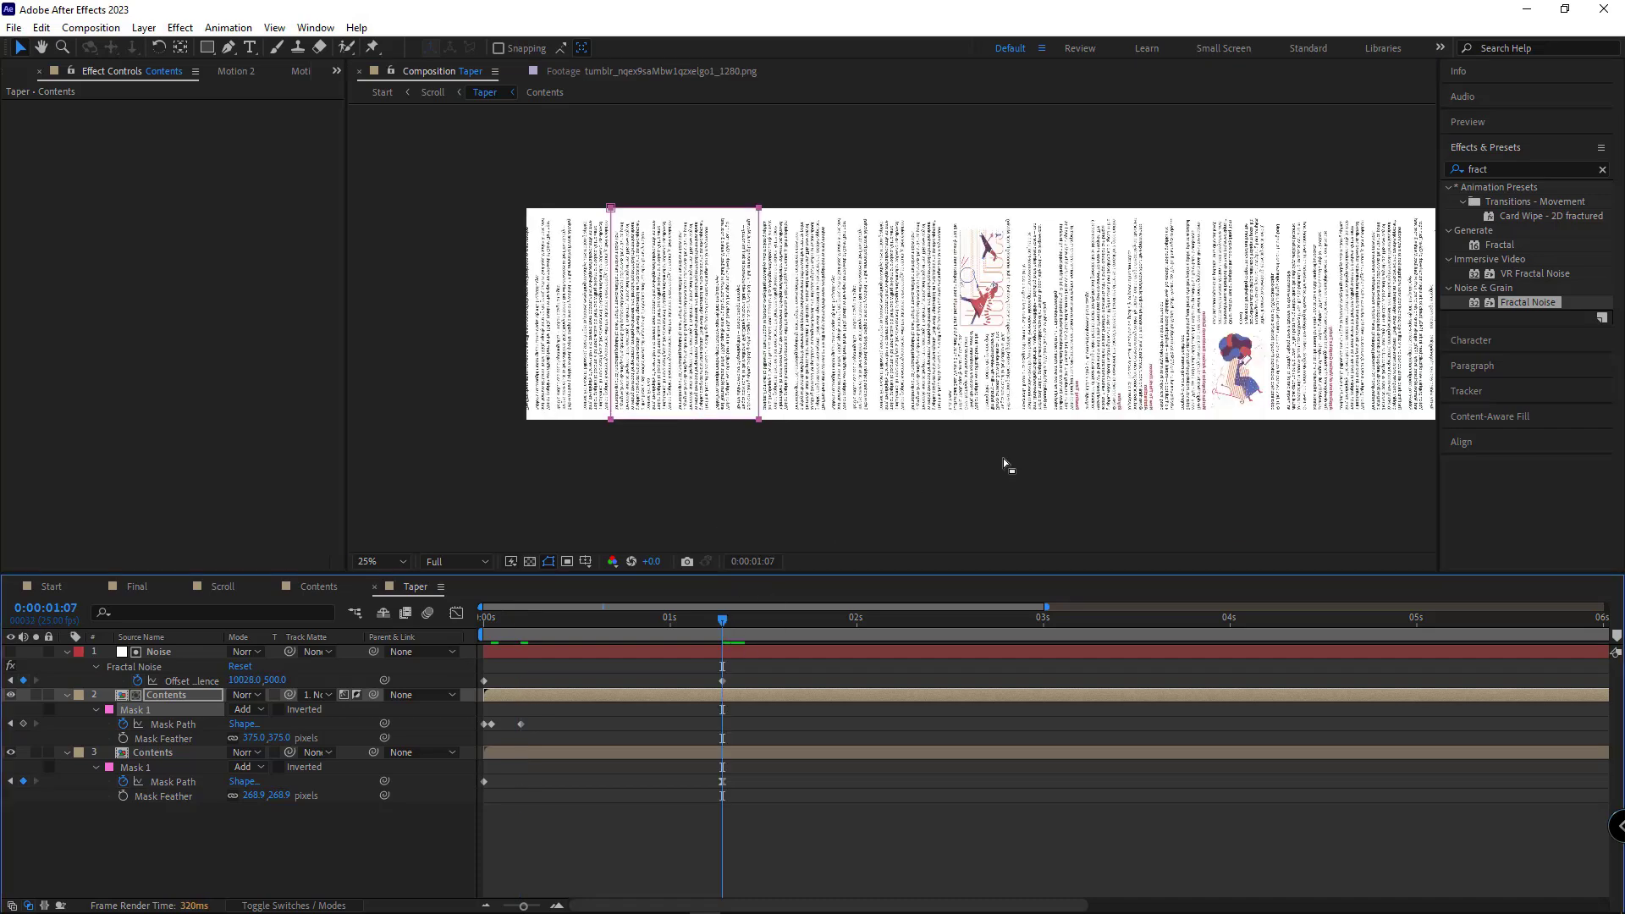
left_click_drag(1306, 342, 823, 341)
scroll(852, 347, "down", 1)
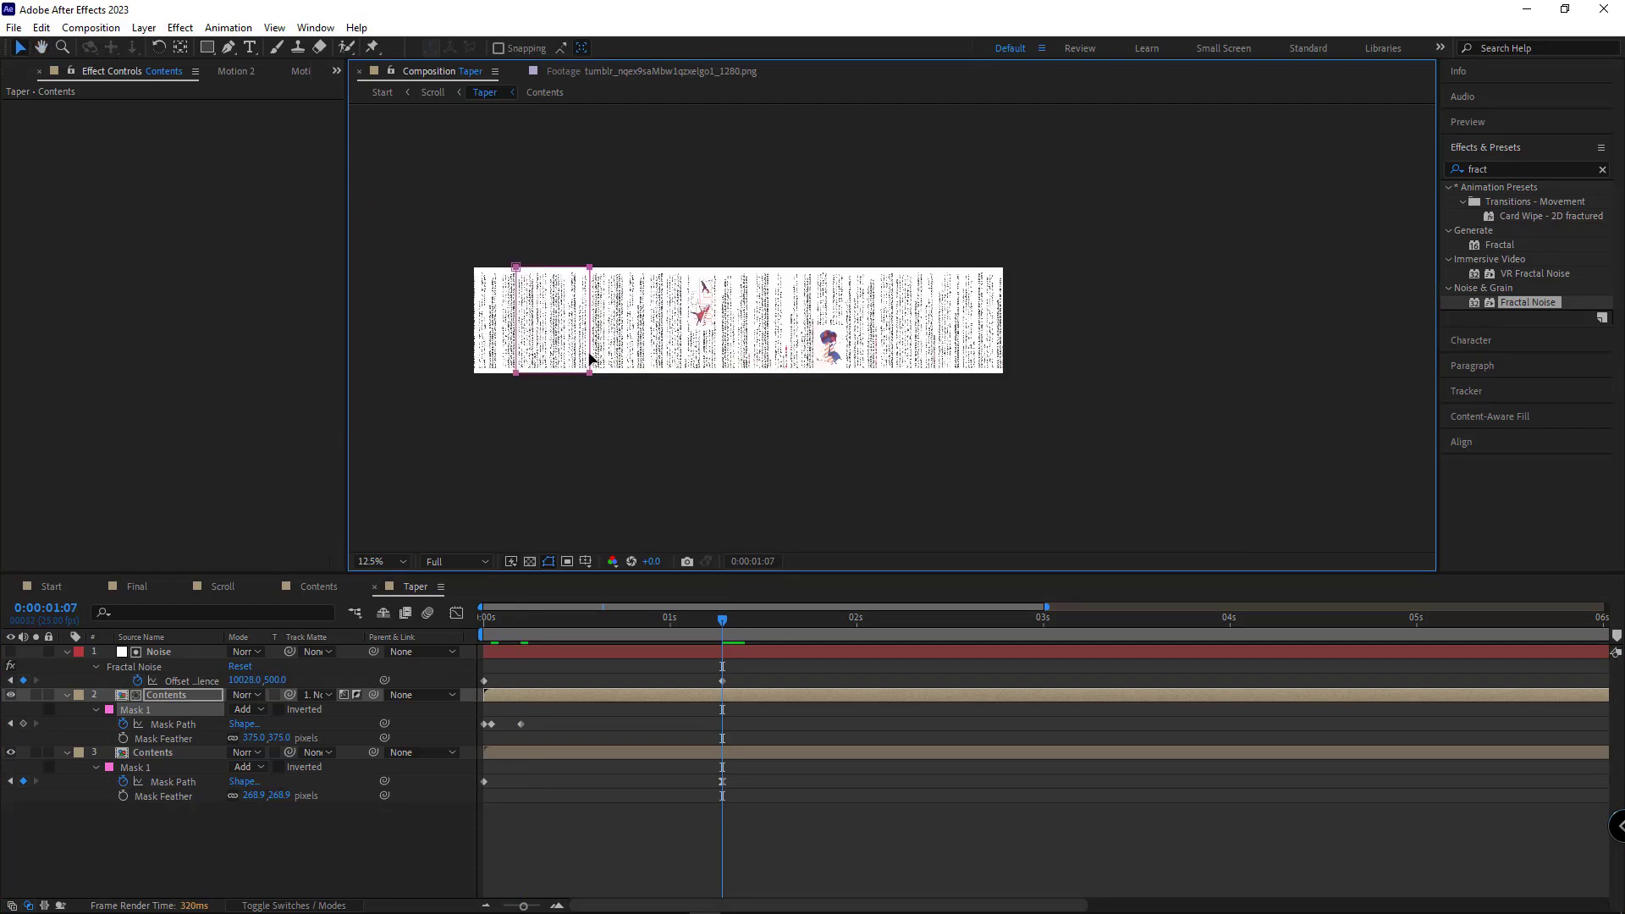
left_click_drag(590, 360, 1089, 360)
Shift the upper Contents layer's mask right onto the revealed edge at 0:00:00:23
left_click(686, 617)
left_click_drag(685, 618, 648, 623)
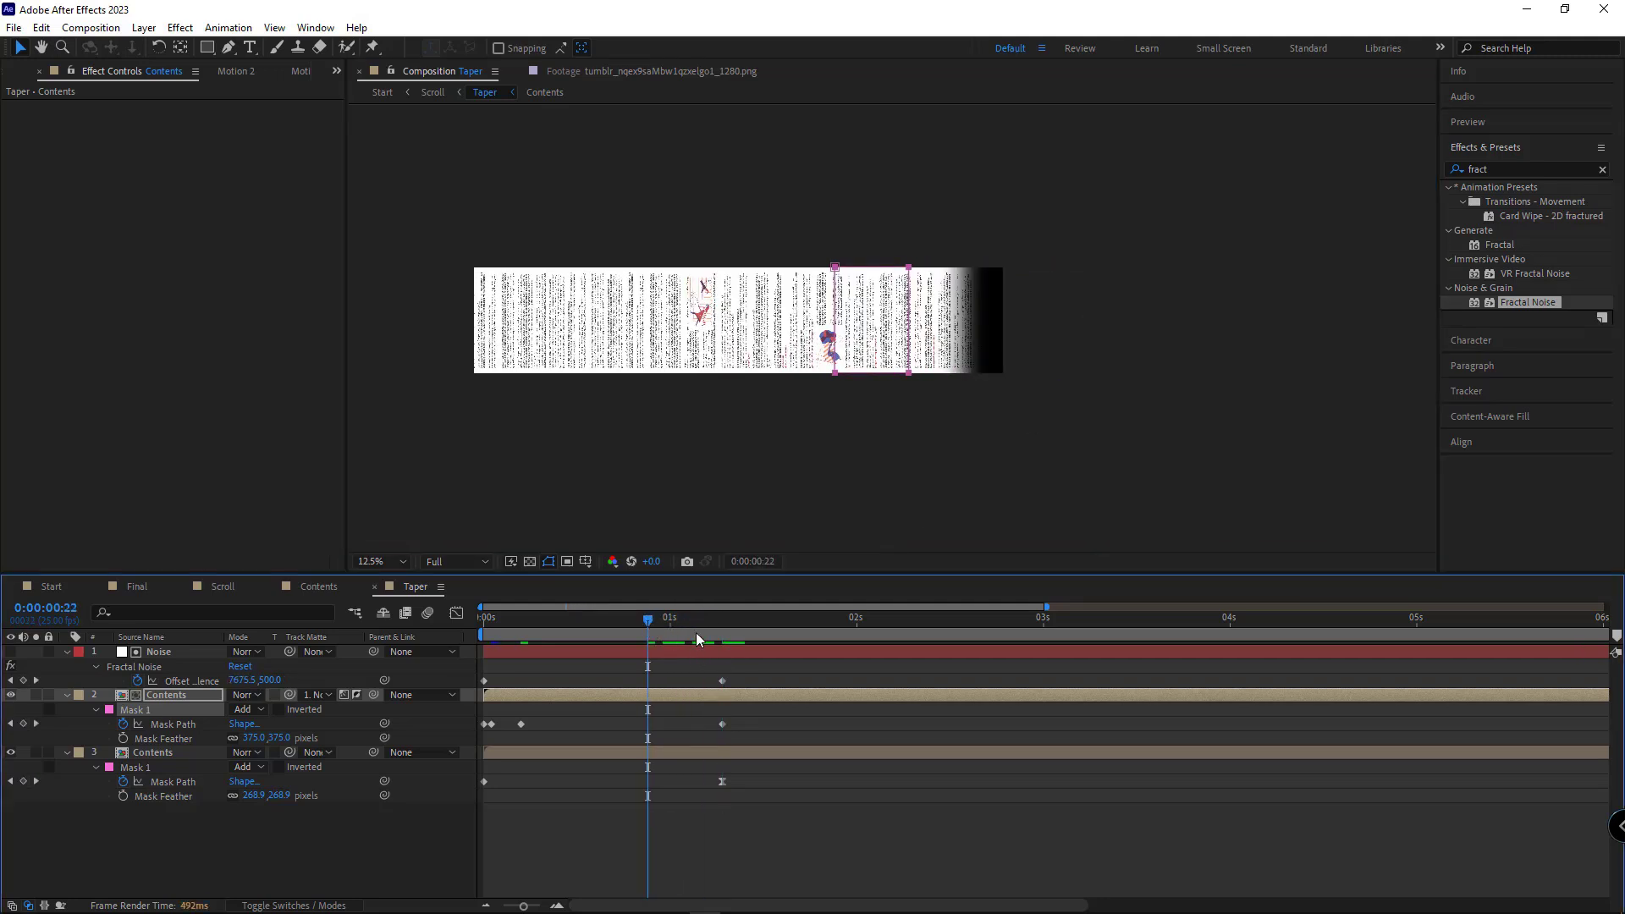
left_click(655, 622)
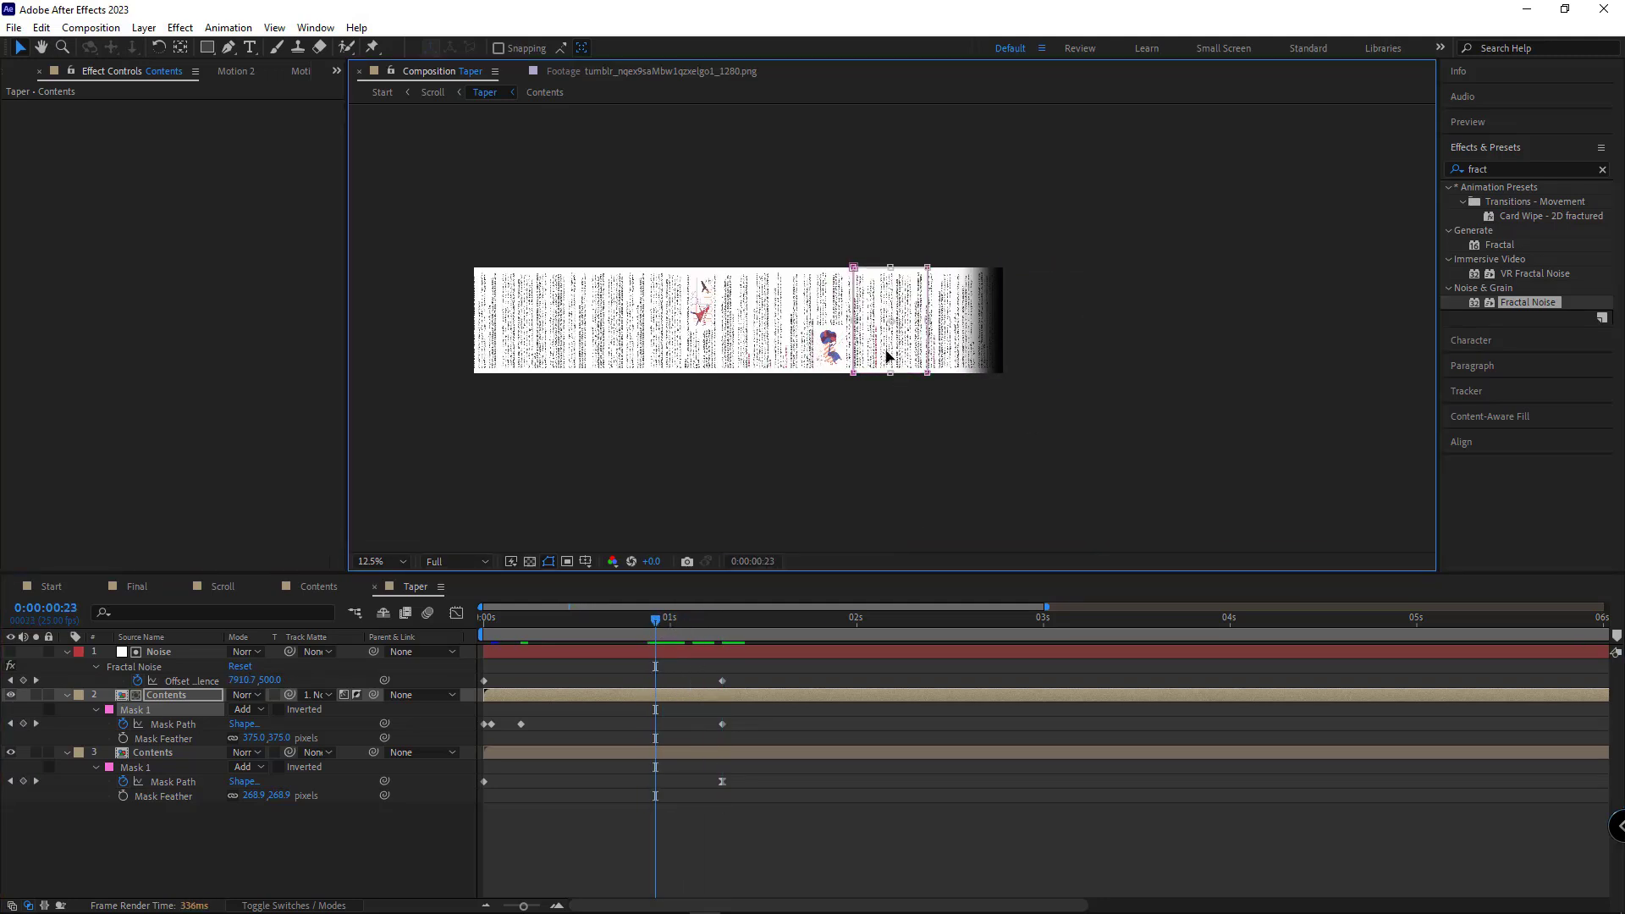
left_click_drag(886, 354, 944, 359)
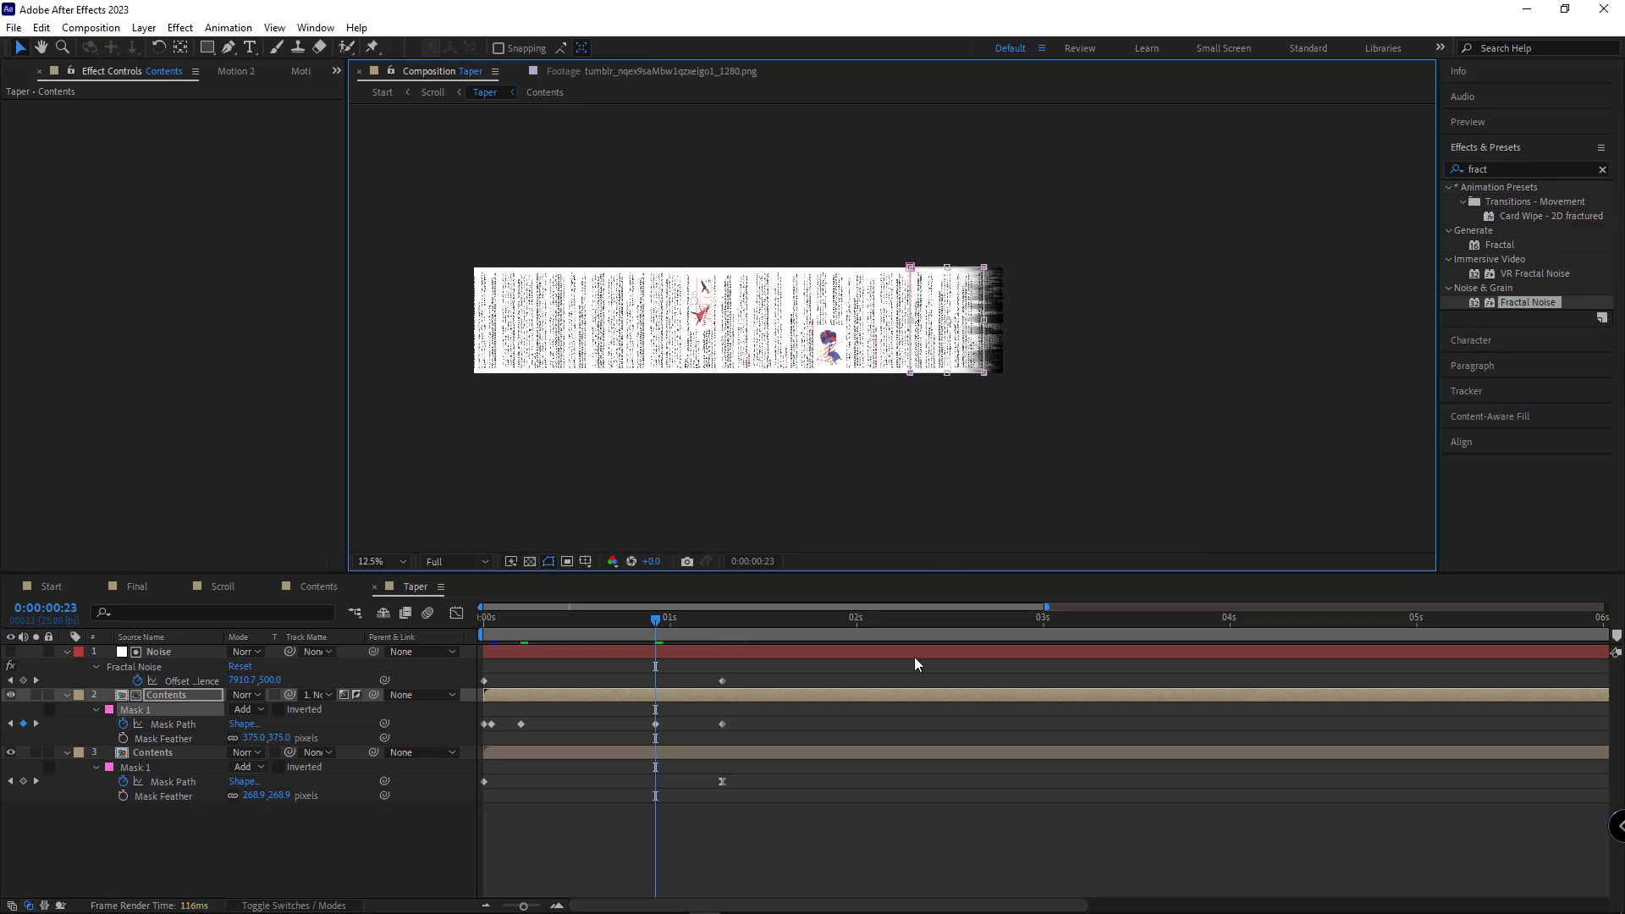
Nudge the upper Contents layer's mask slightly right to match the revealed edge at 0:00:00:14
left_click(857, 743)
left_click_drag(655, 621, 588, 632)
left_click(630, 694)
double_click(778, 372)
mouse_move(769, 351)
left_mouse_down()
mouse_move(799, 351)
mouse_move(777, 354)
left_mouse_up()
left_click(322, 863)
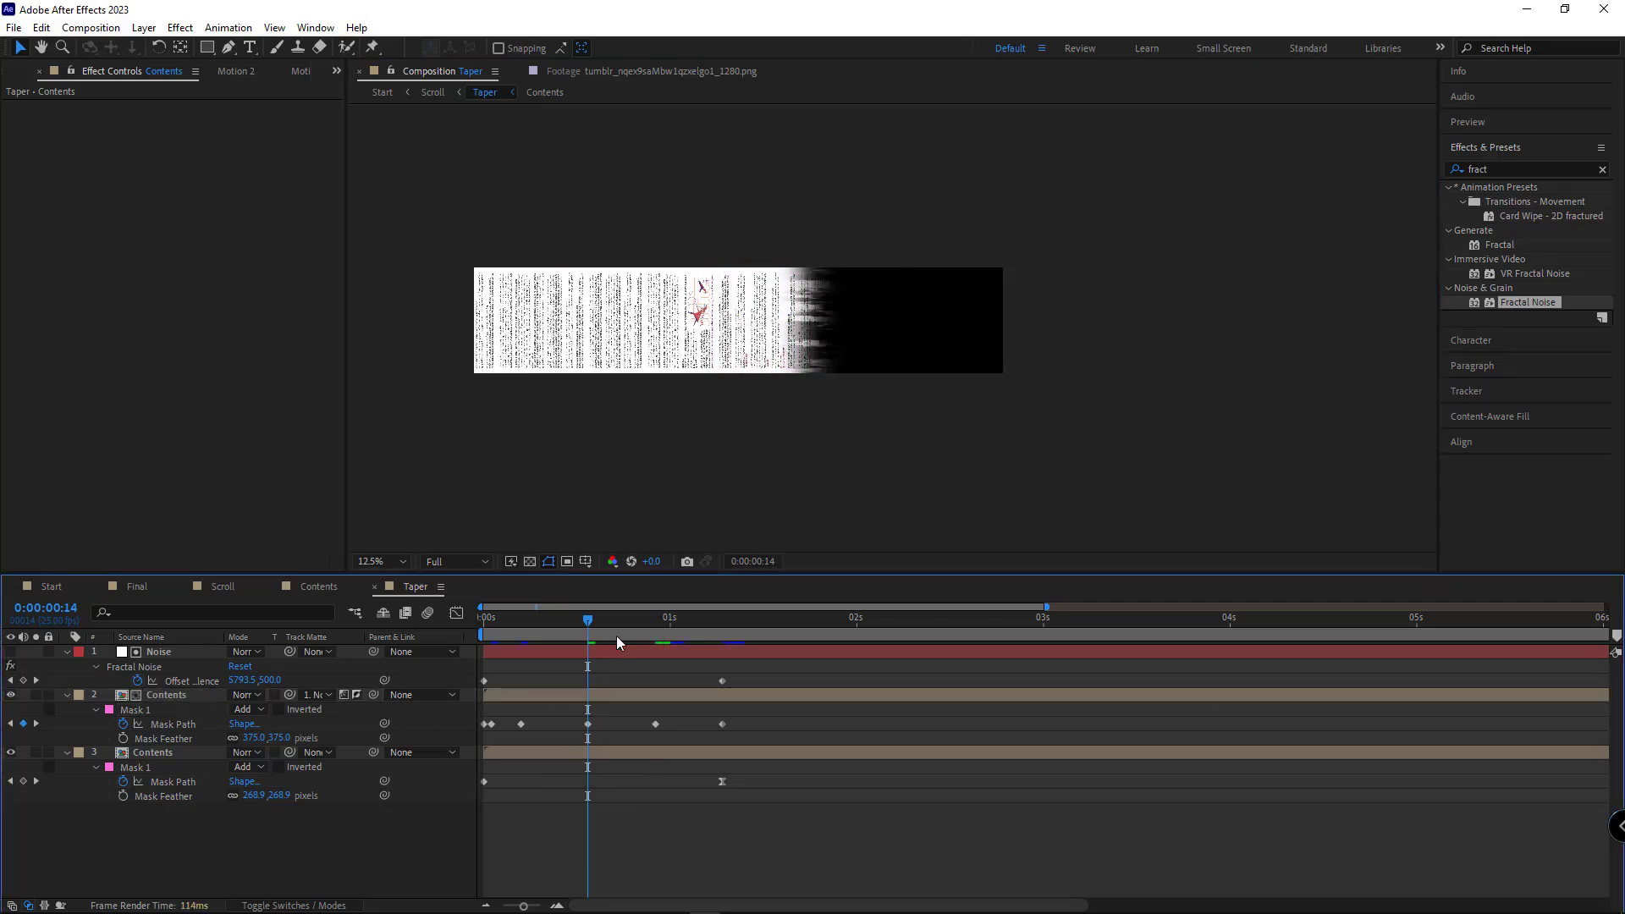
Keyframe the Noise layer's Evolution and move its first keyframe to the start of the composition
left_click_drag(587, 624, 722, 626)
left_click(738, 655)
key("u")
left_click_drag(590, 619, 586, 623)
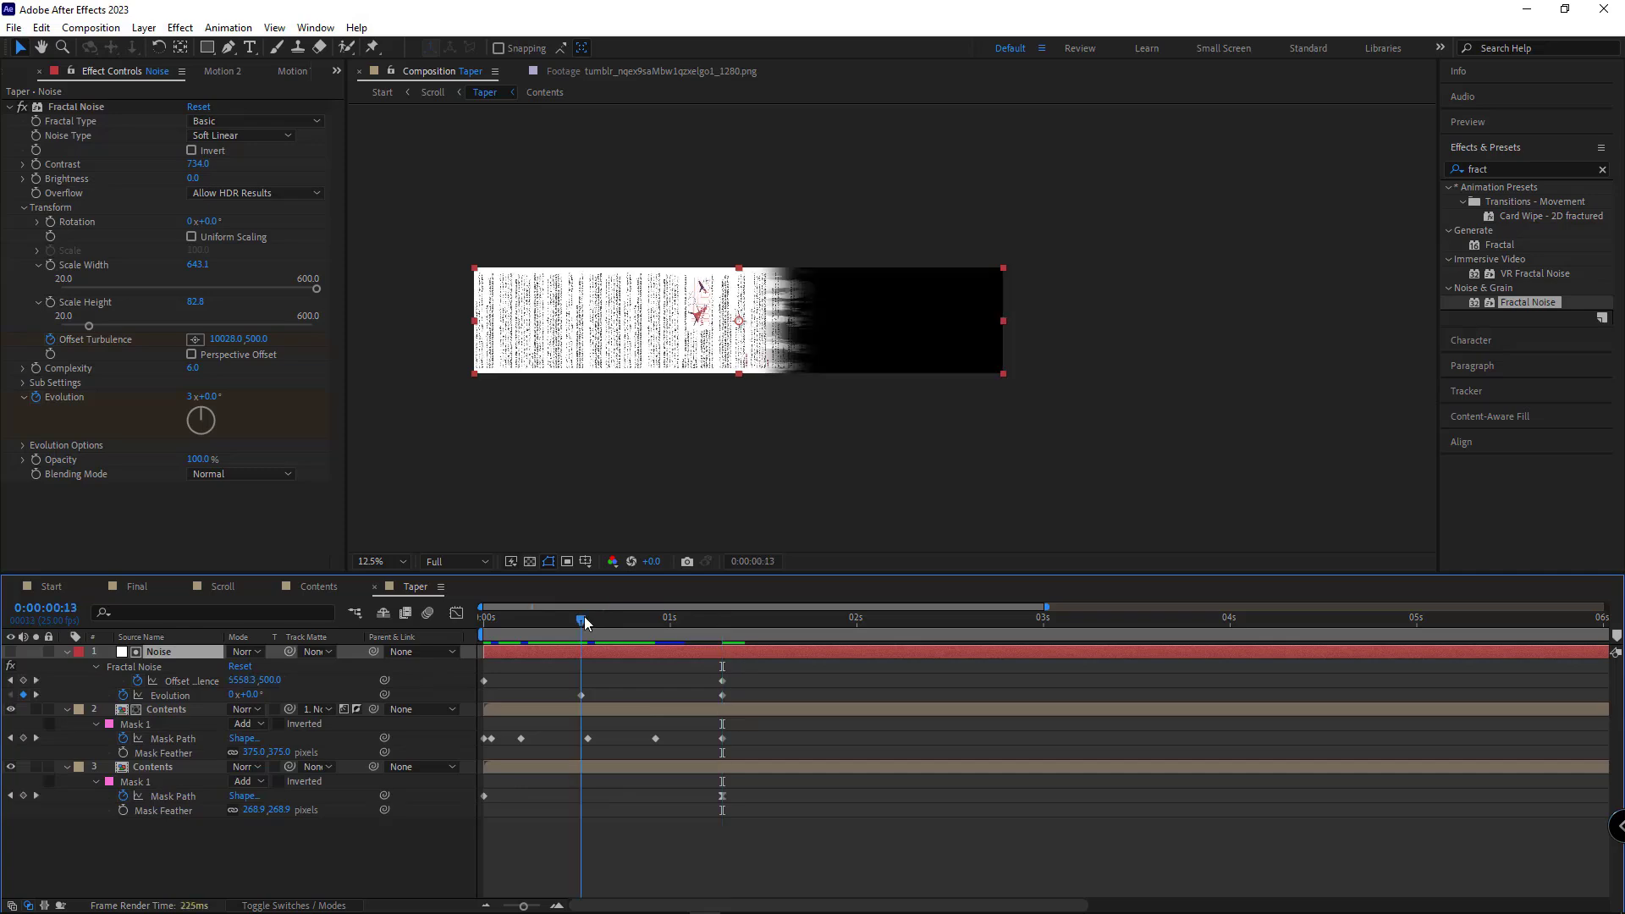
left_click_drag(582, 696, 495, 696)
Set the Noise layer's Evolution to 6x+0.0° at 0:00:01:07 and preview the reveal
left_click_drag(501, 628, 731, 647)
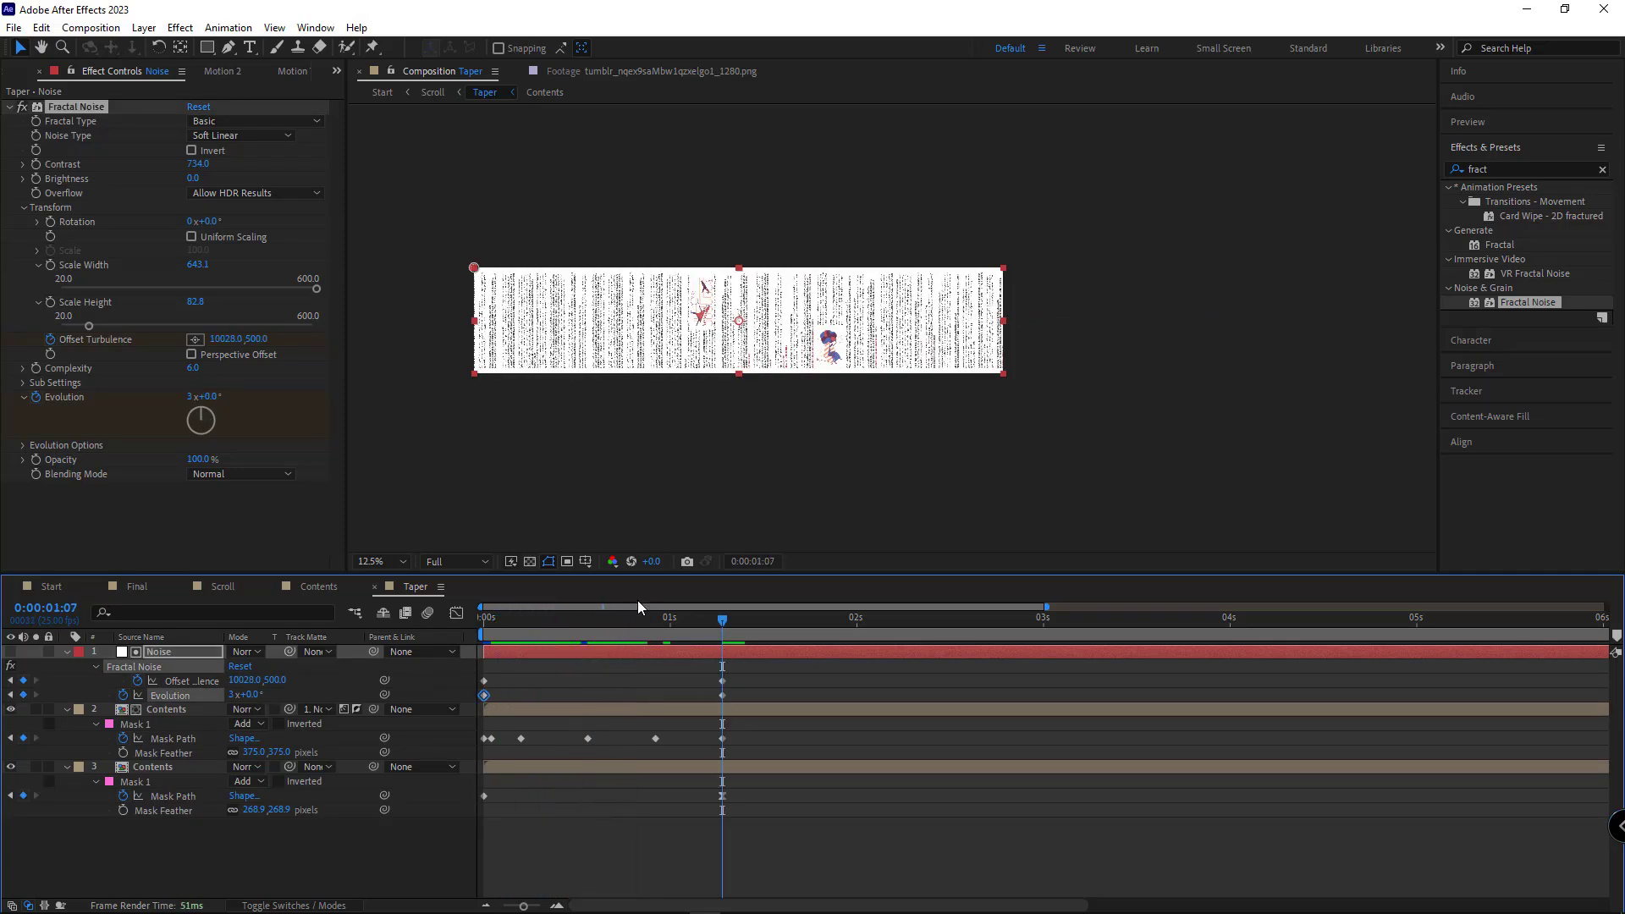
left_click(189, 397)
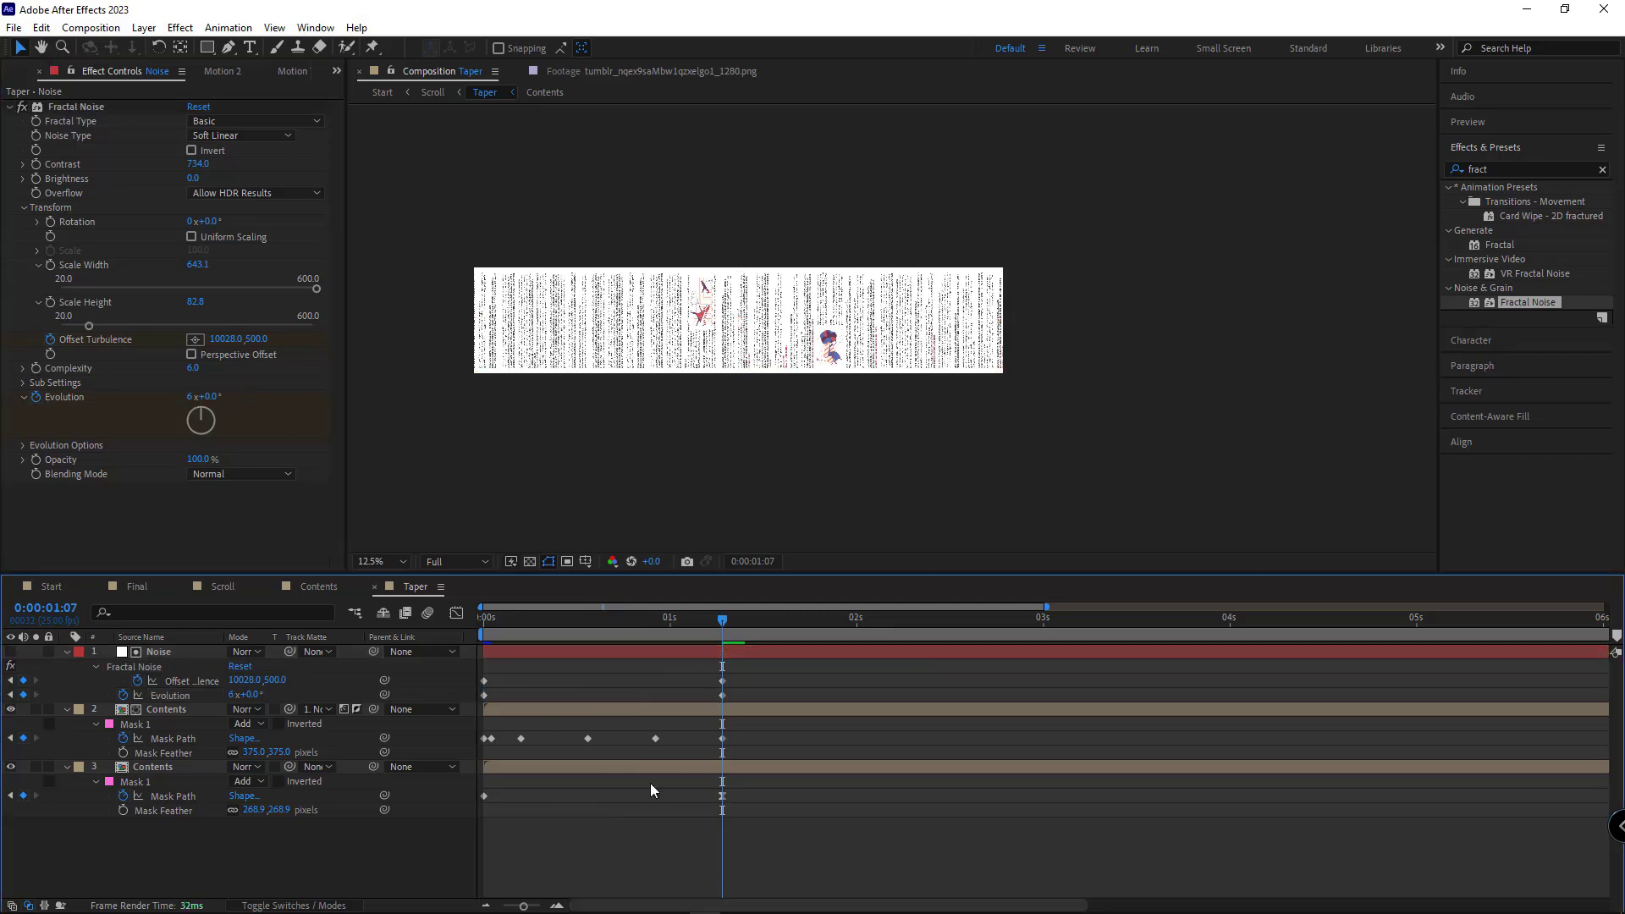
key("space")
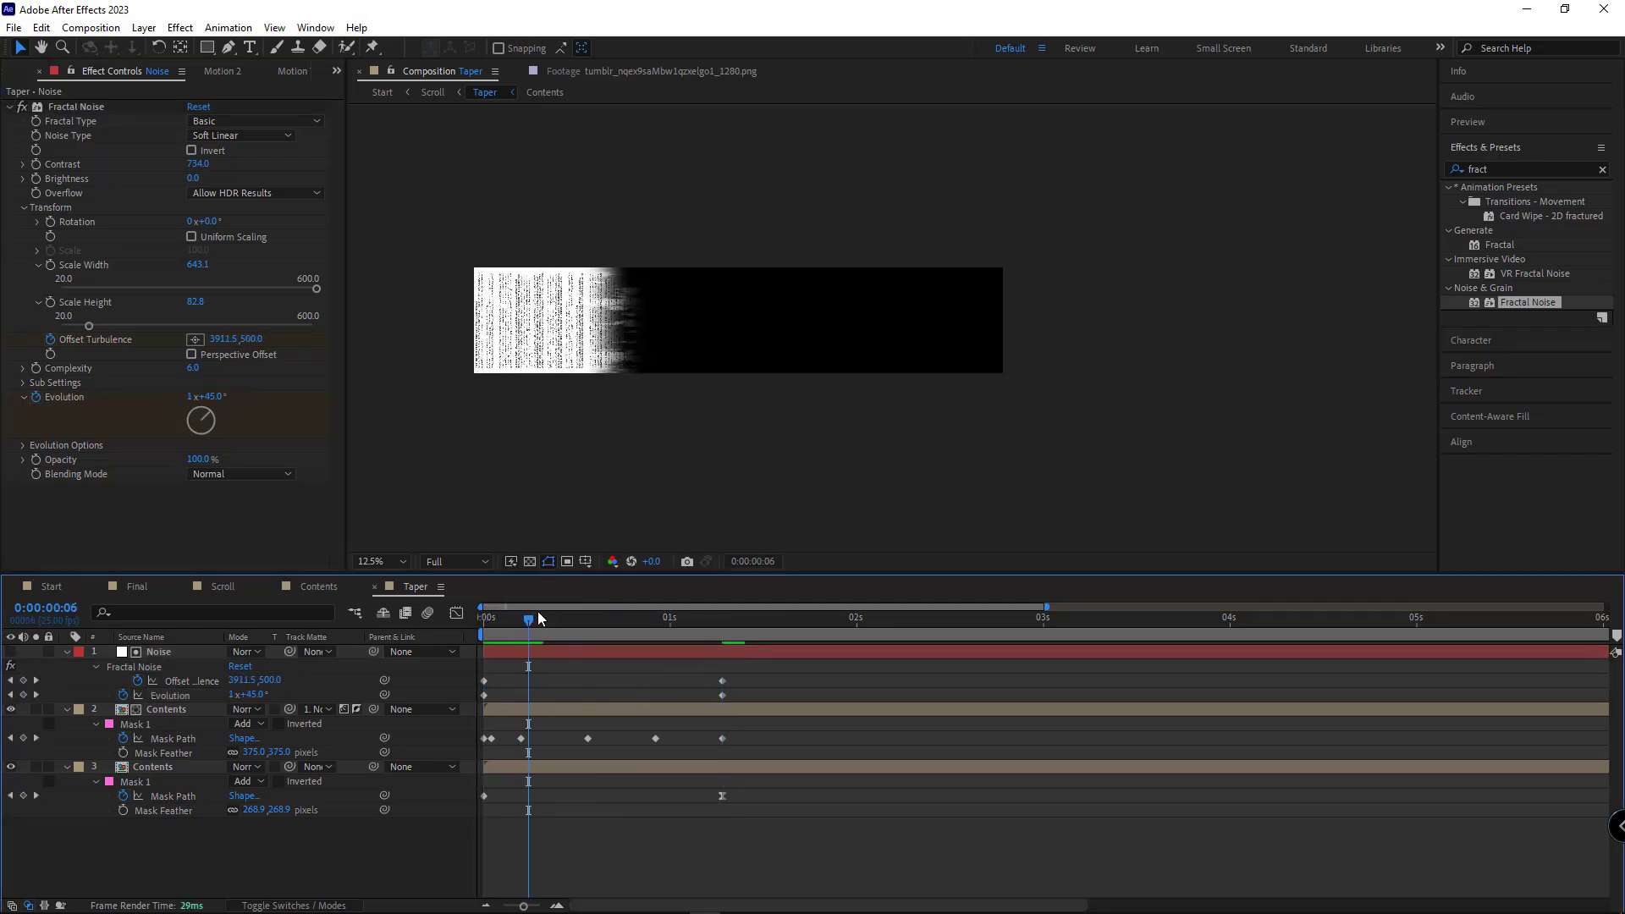
Increase the Mask Feather to 801 pixels on the upper Contents layer and 447.9 pixels on the lower one
left_click_drag(535, 627, 610, 645)
left_click(616, 711)
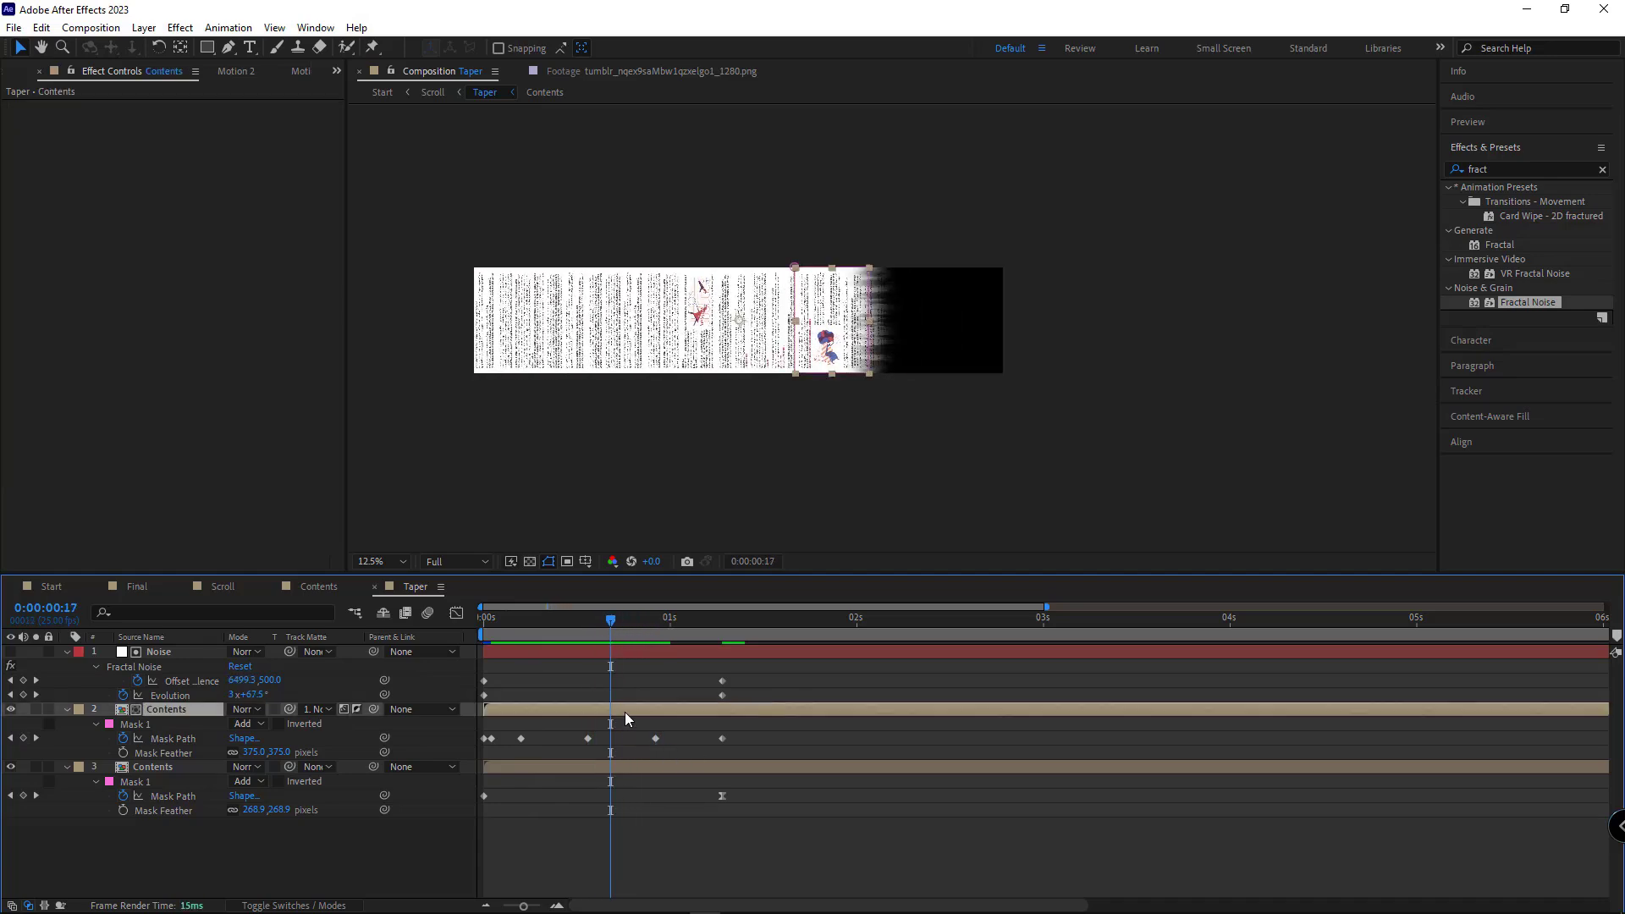
key("u")
key("f")
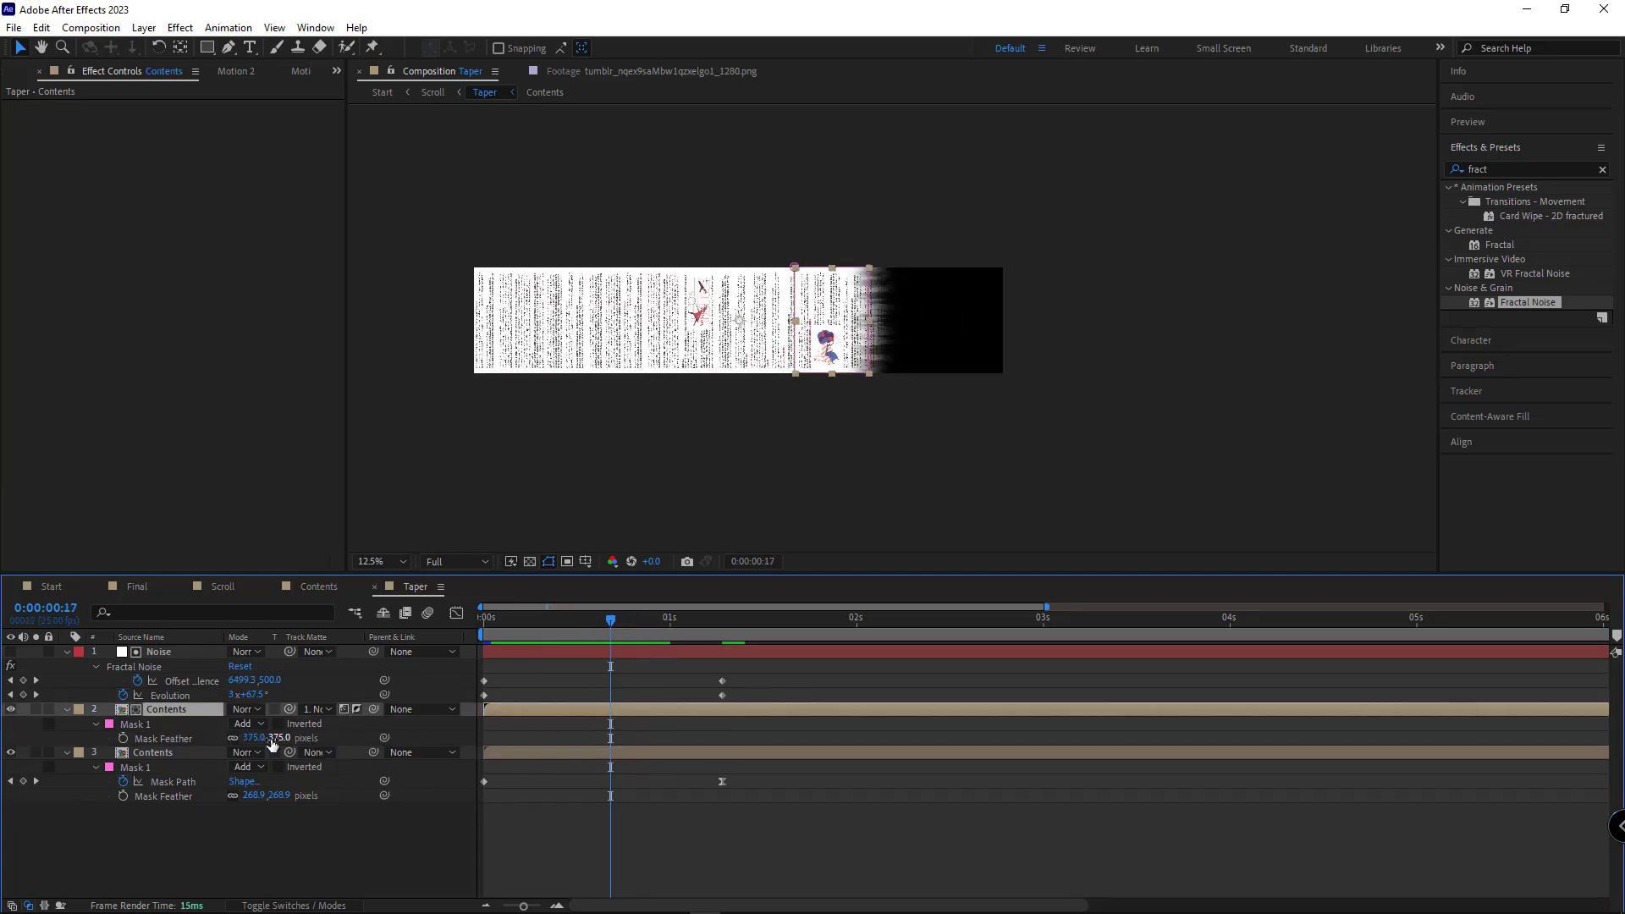
left_click_drag(272, 744, 325, 743)
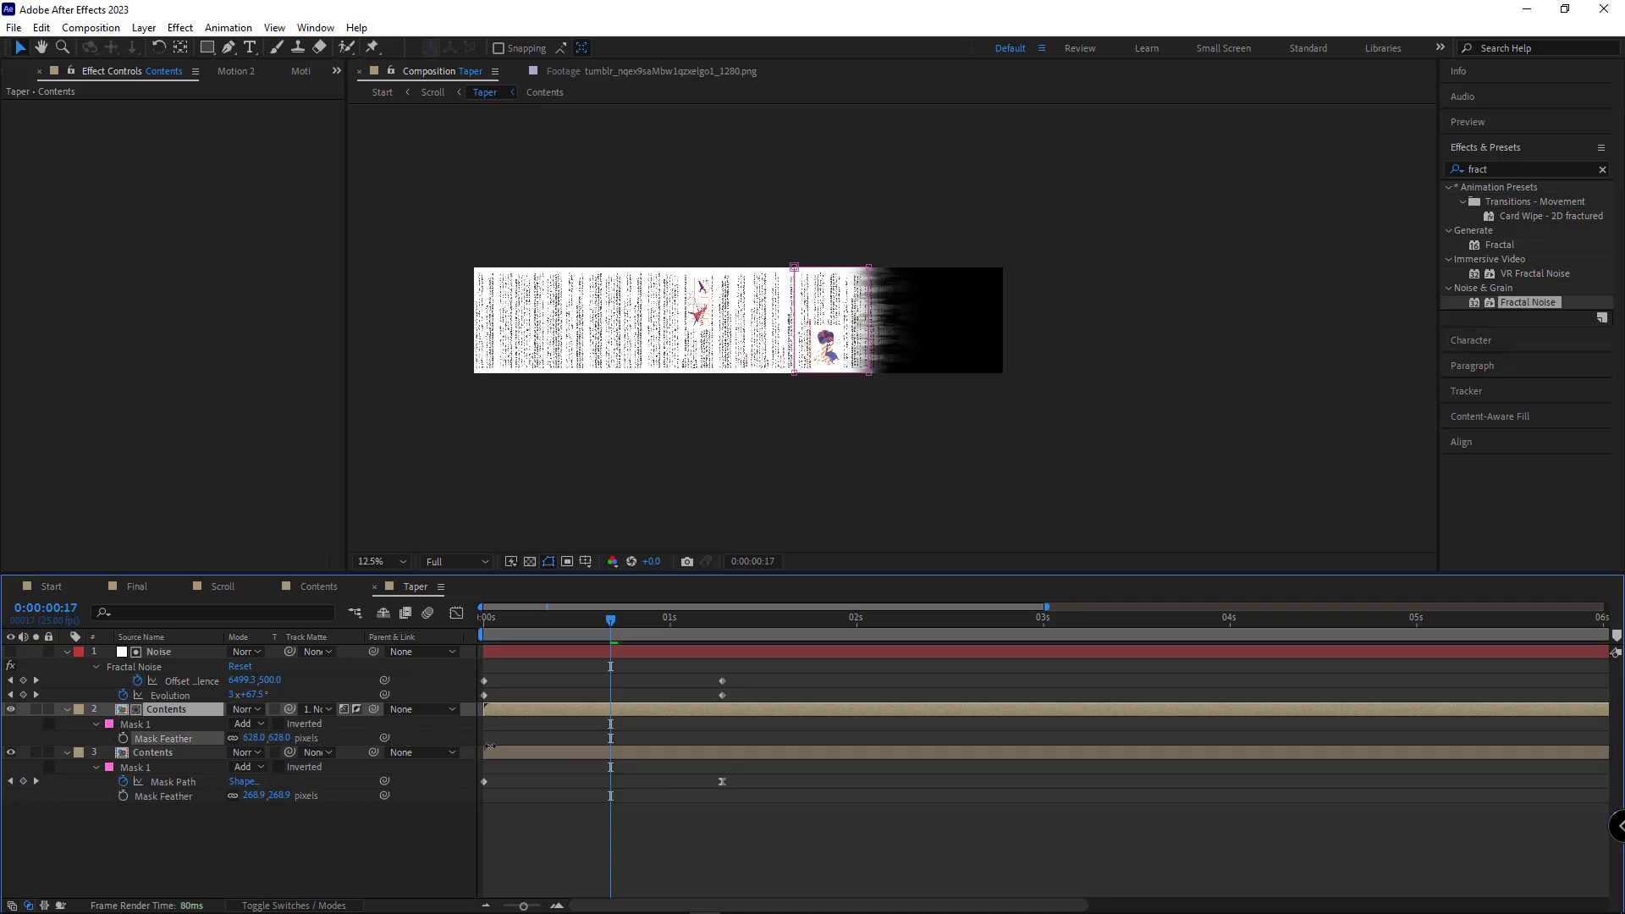
left_click_drag(464, 753, 458, 753)
Set the Fractal Noise Brightness to 41 and preview the reveal in the Taper and Start compositions
left_click(743, 868)
left_click_drag(579, 622, 373, 636)
key("space")
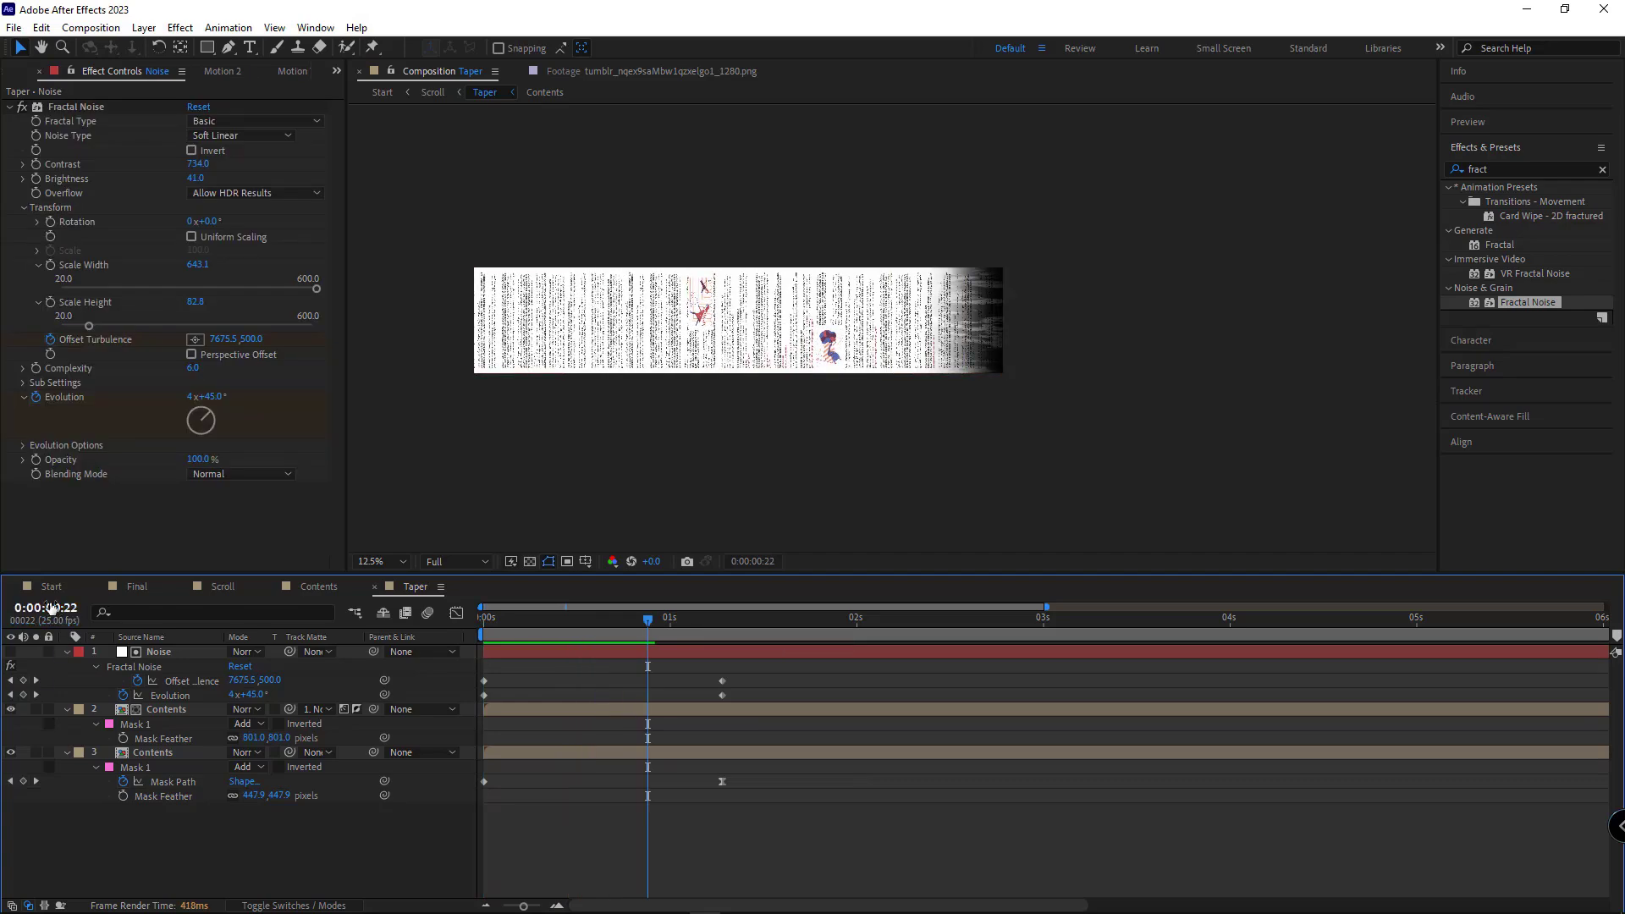
key("space")
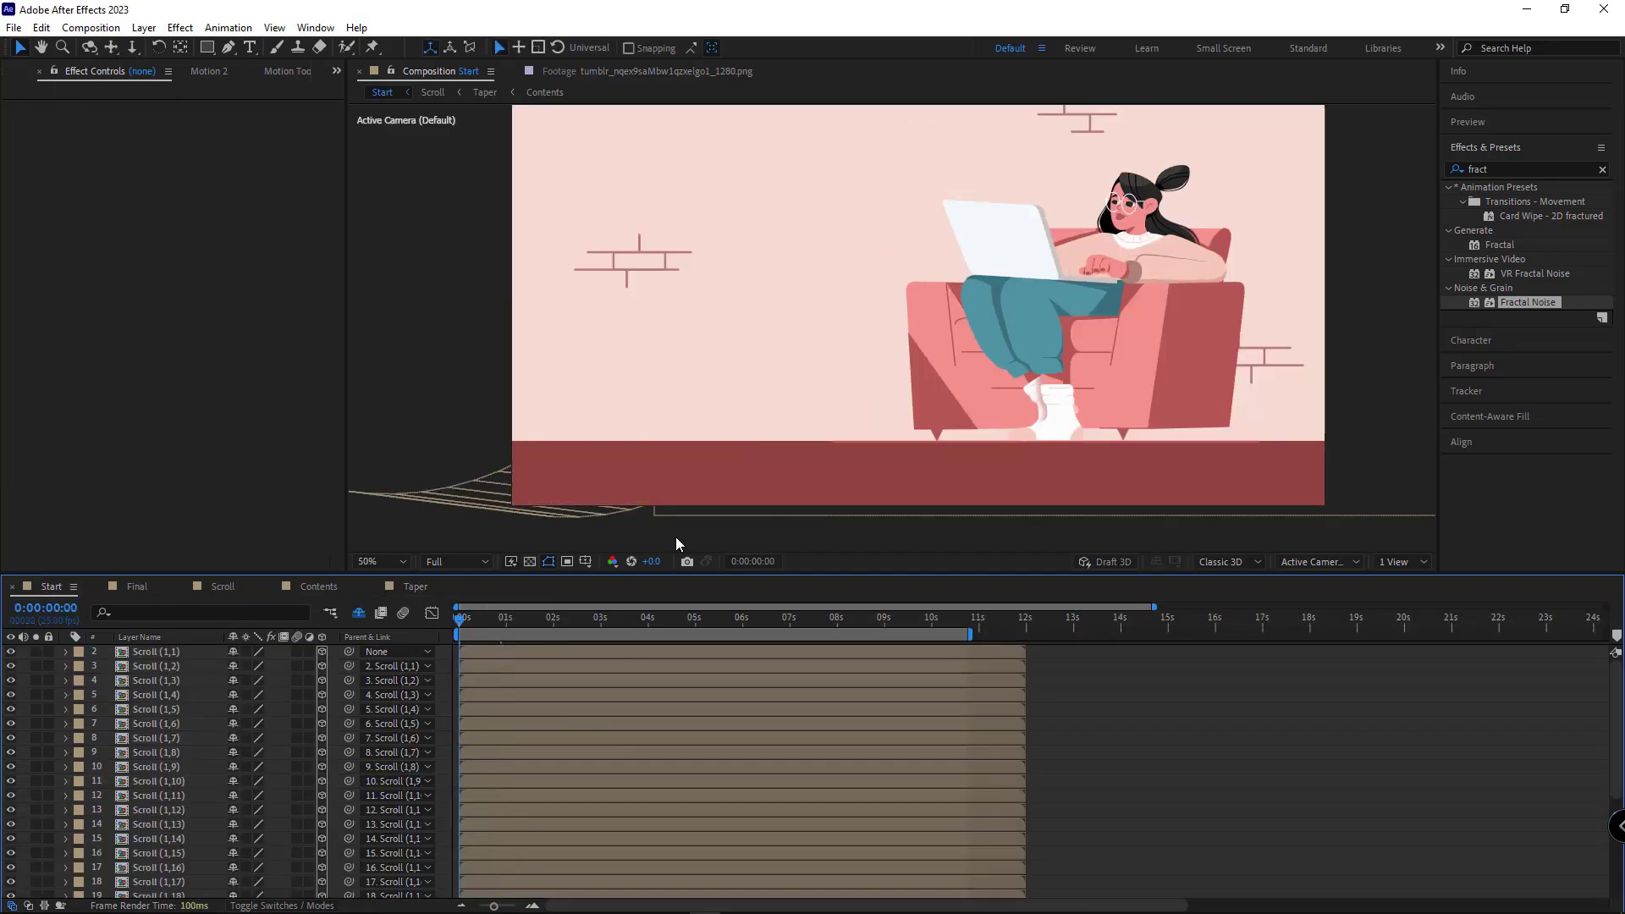
key("space")
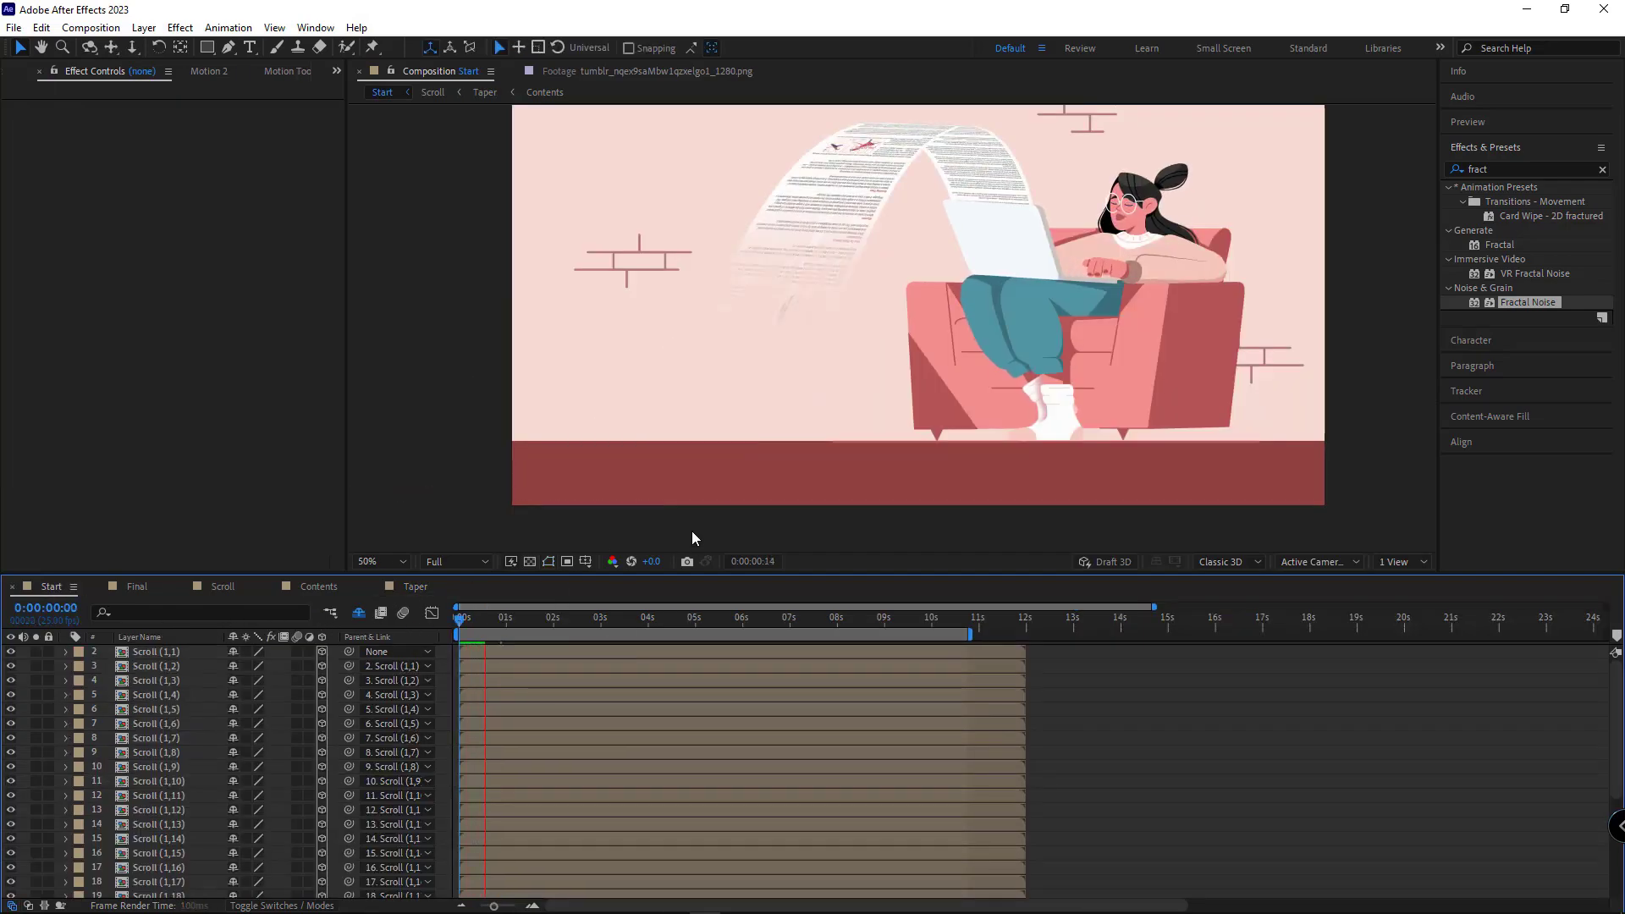
key("space")
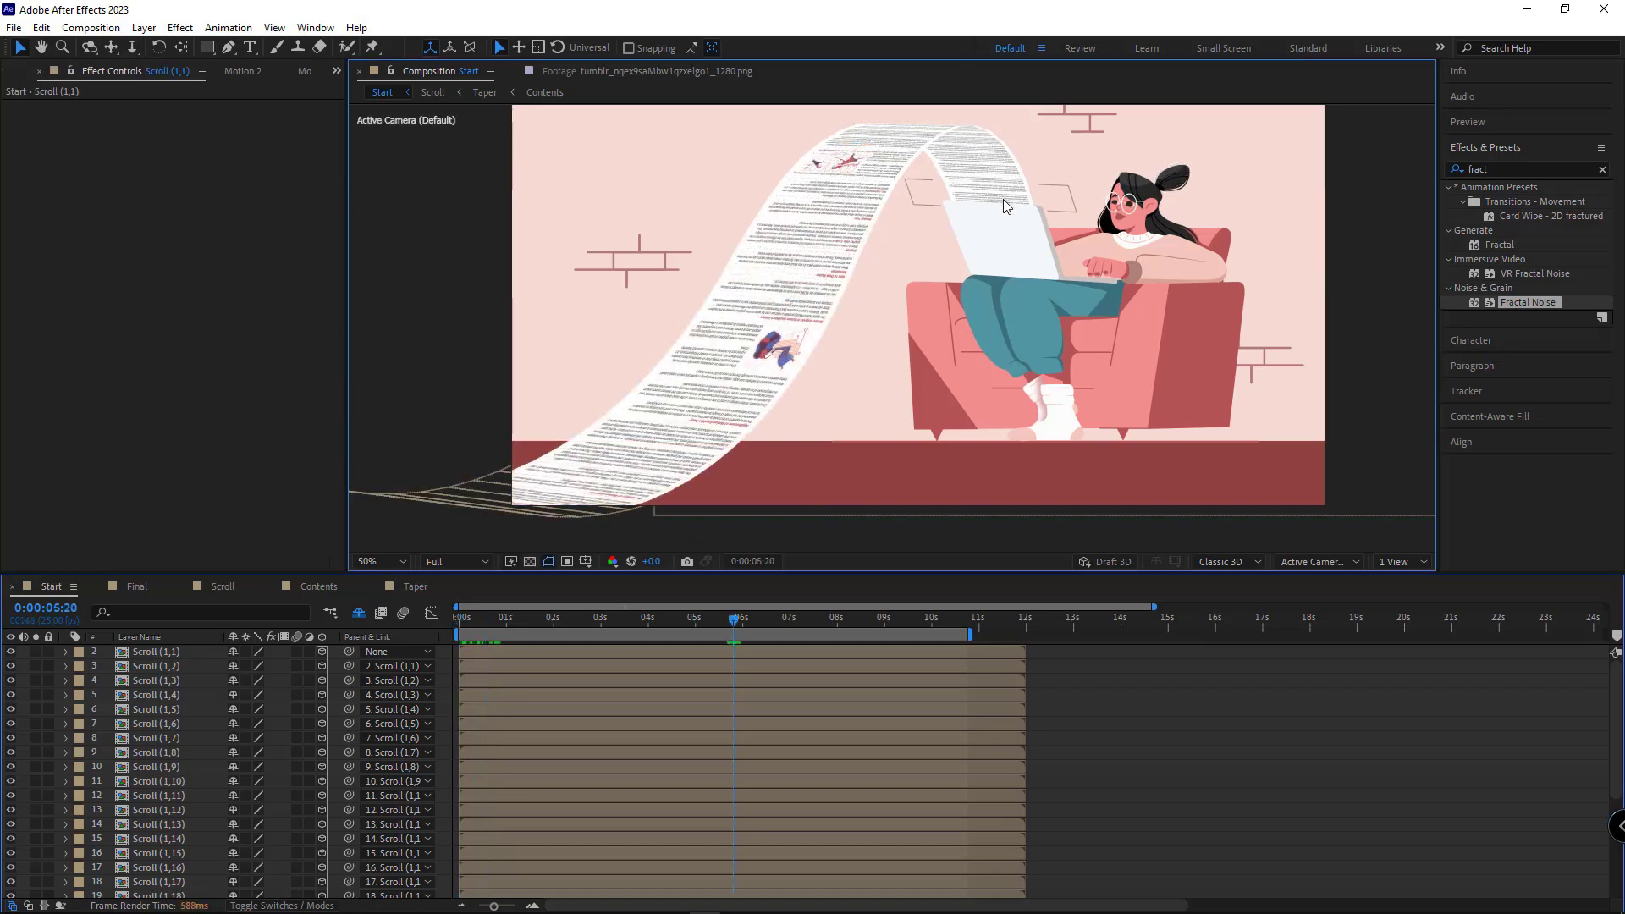
Duplicate the first six scroll segments, Scroll (1,1) through Scroll (1,6)
left_click(971, 150)
left_click(160, 680, "shift")
left_click(170, 696, "shift")
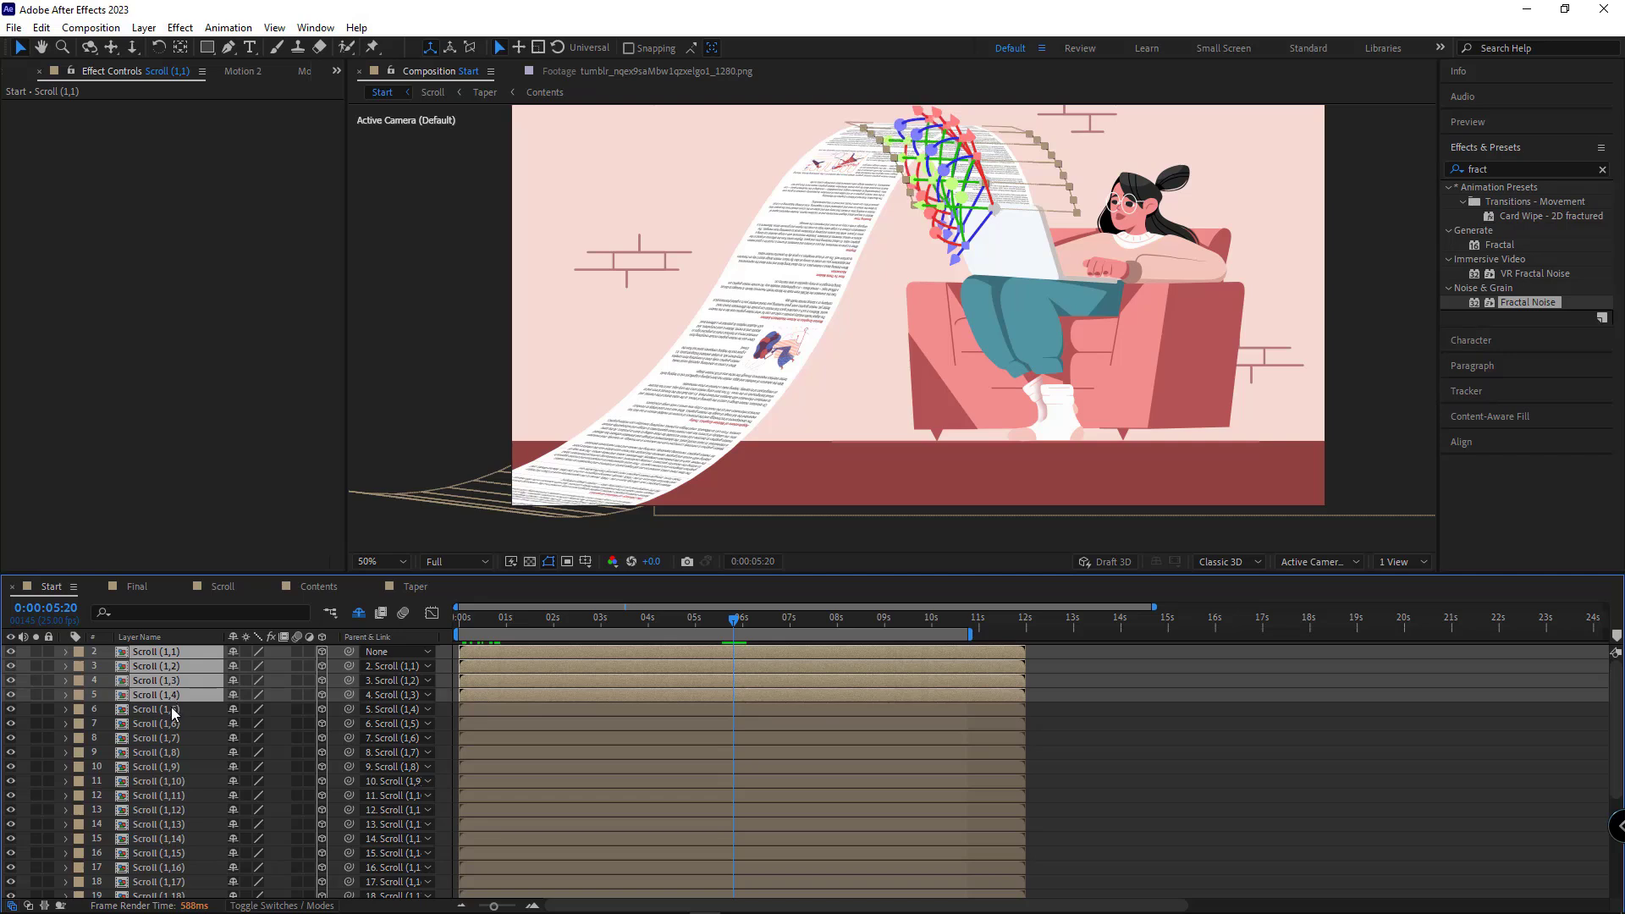
left_click(174, 711, "shift")
left_click(167, 727, "shift")
key("ctrl+d")
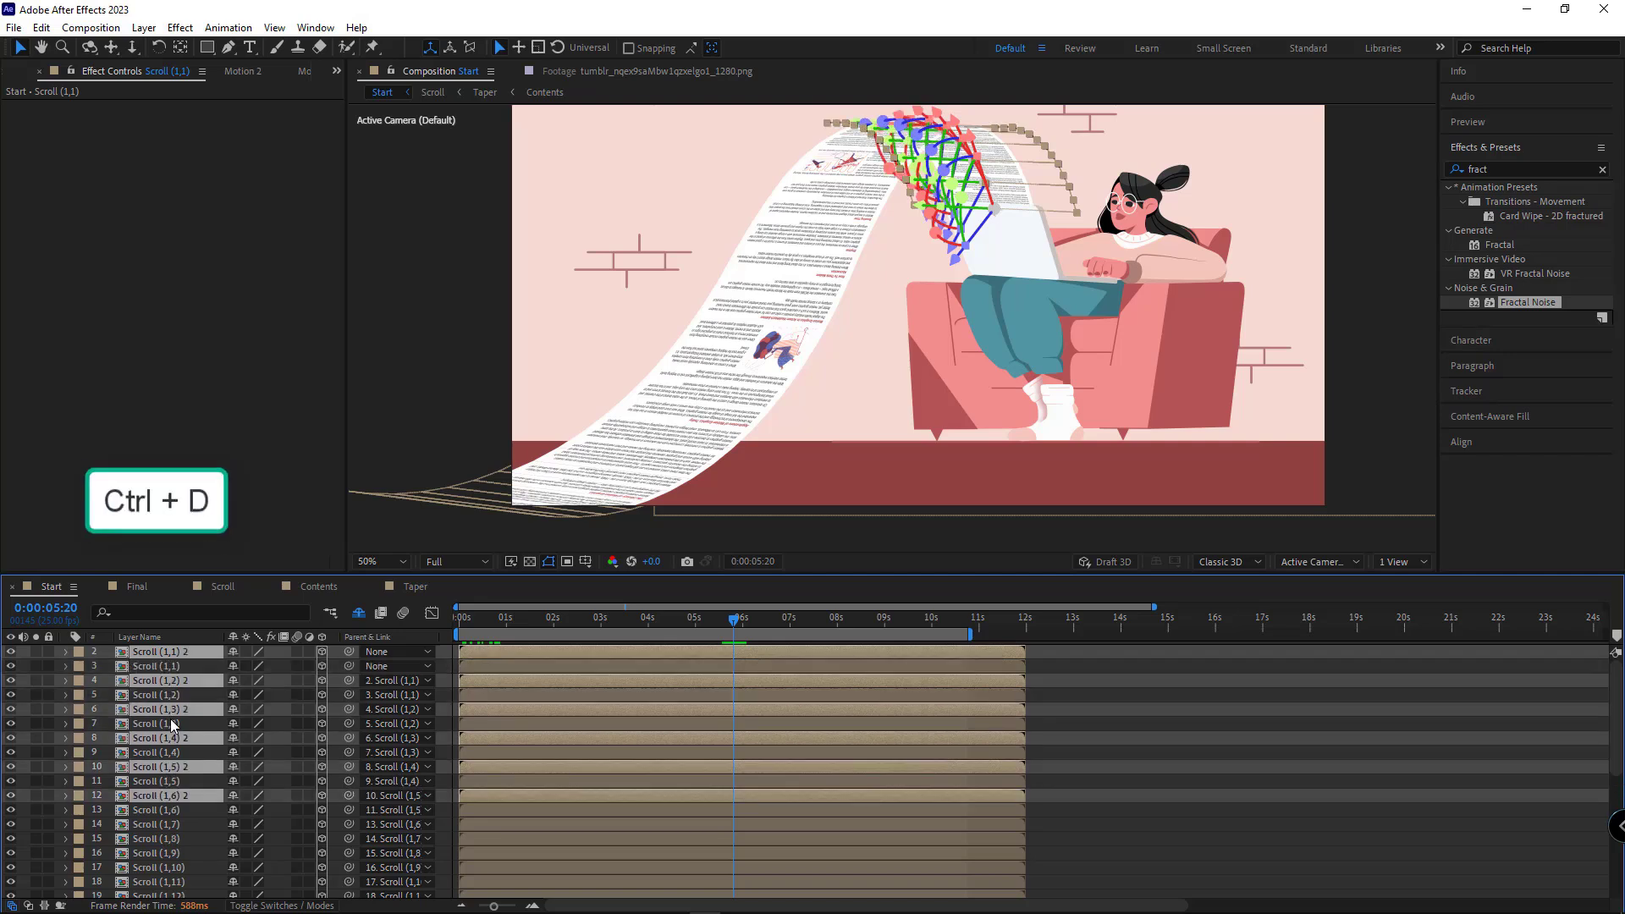
Group the six duplicated scroll segments above the originals and give them a dark green label
left_click_drag(148, 682, 142, 674)
left_click(79, 673)
left_click(118, 636)
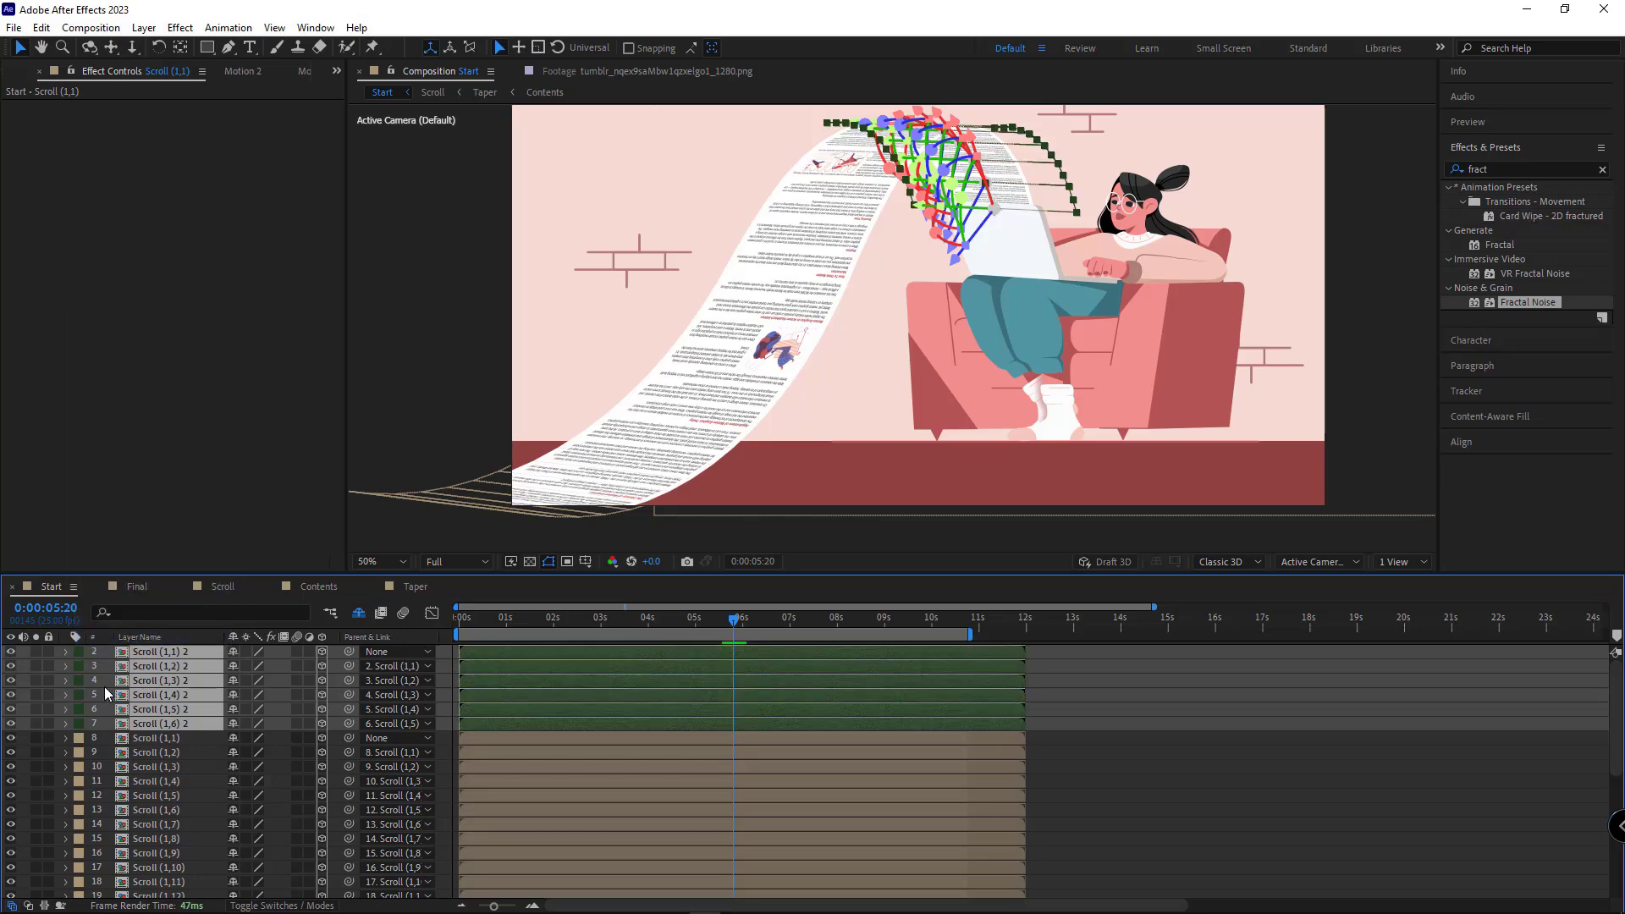
key("F2")
Apply a Gradient Ramp effect to the duplicated segment Scroll (1,1) 2
left_click(196, 651)
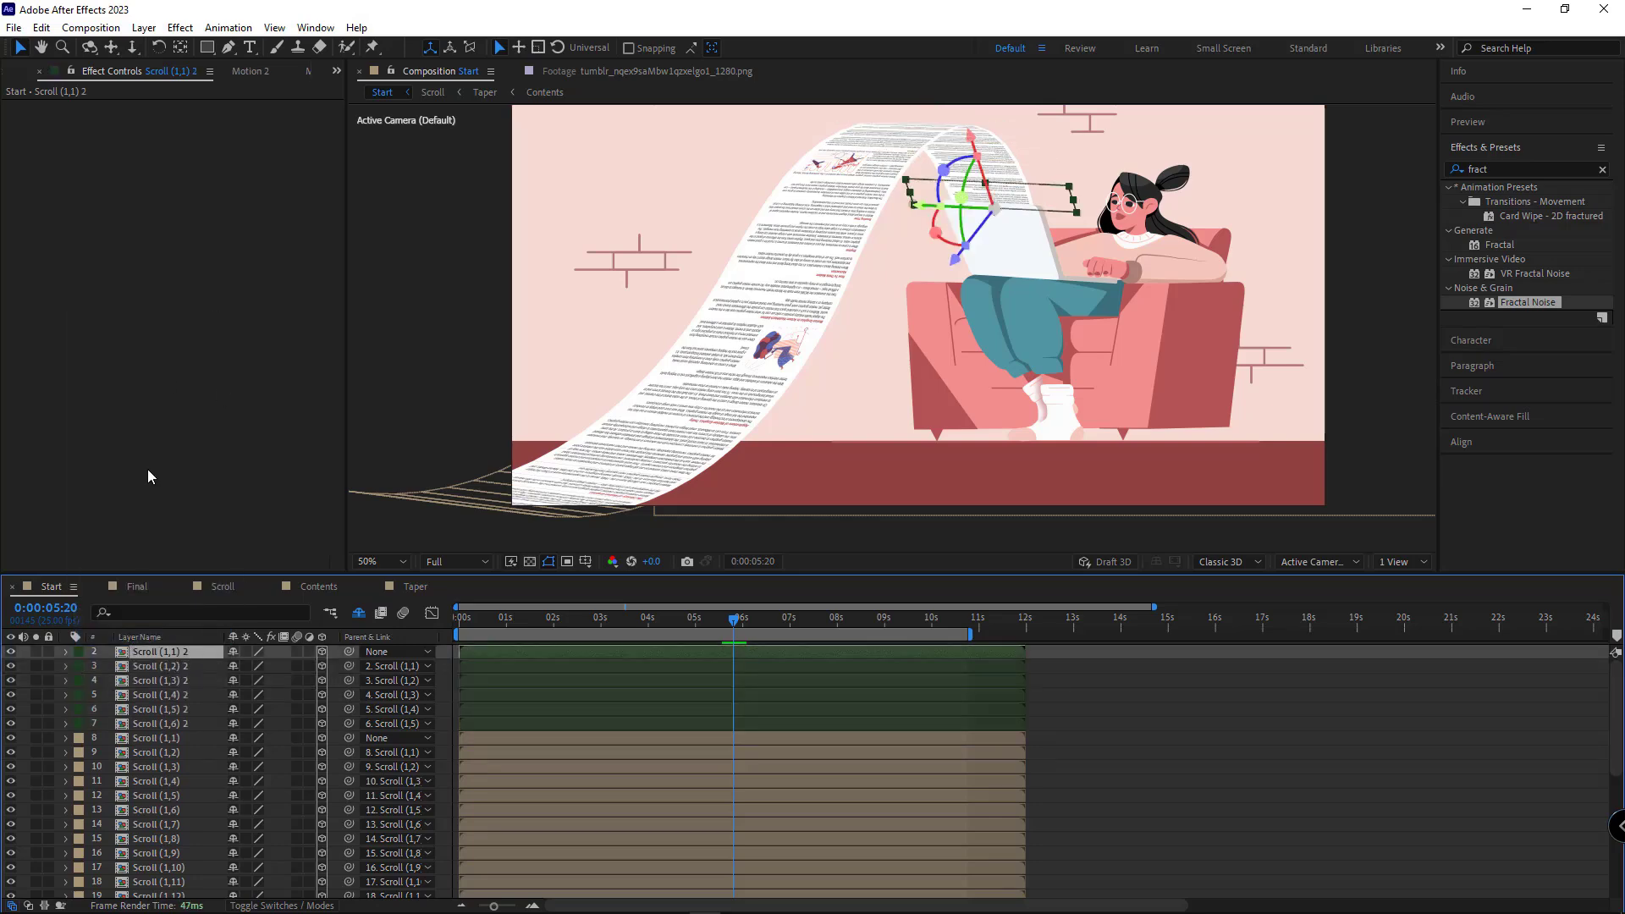
right_click(218, 234)
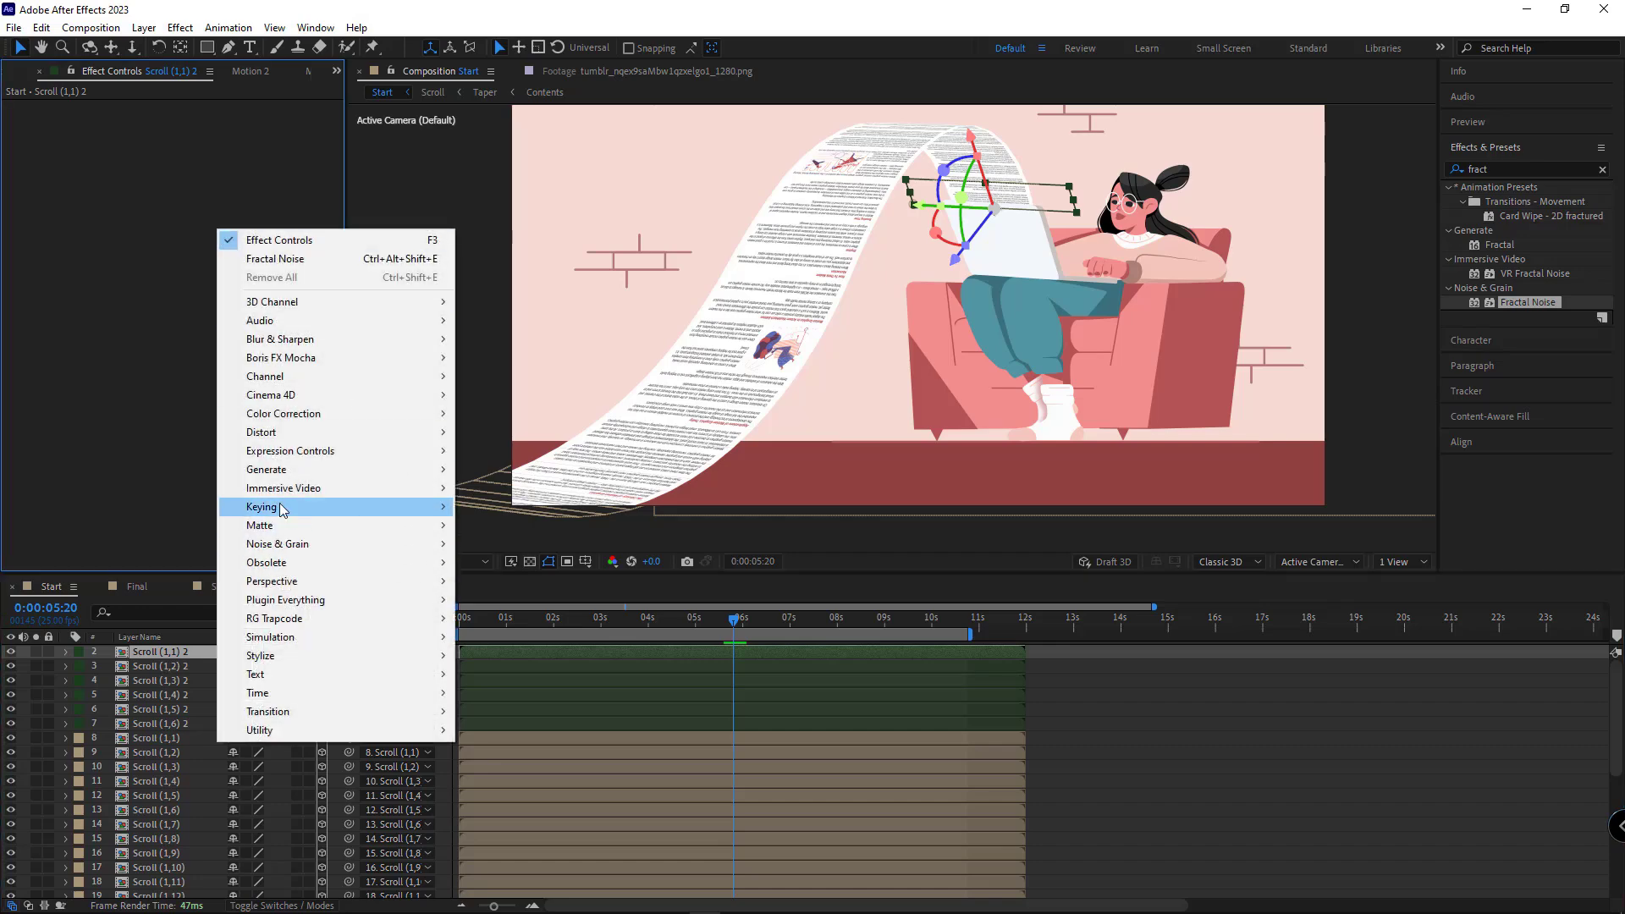
mouse_move(312, 479)
left_click(513, 753)
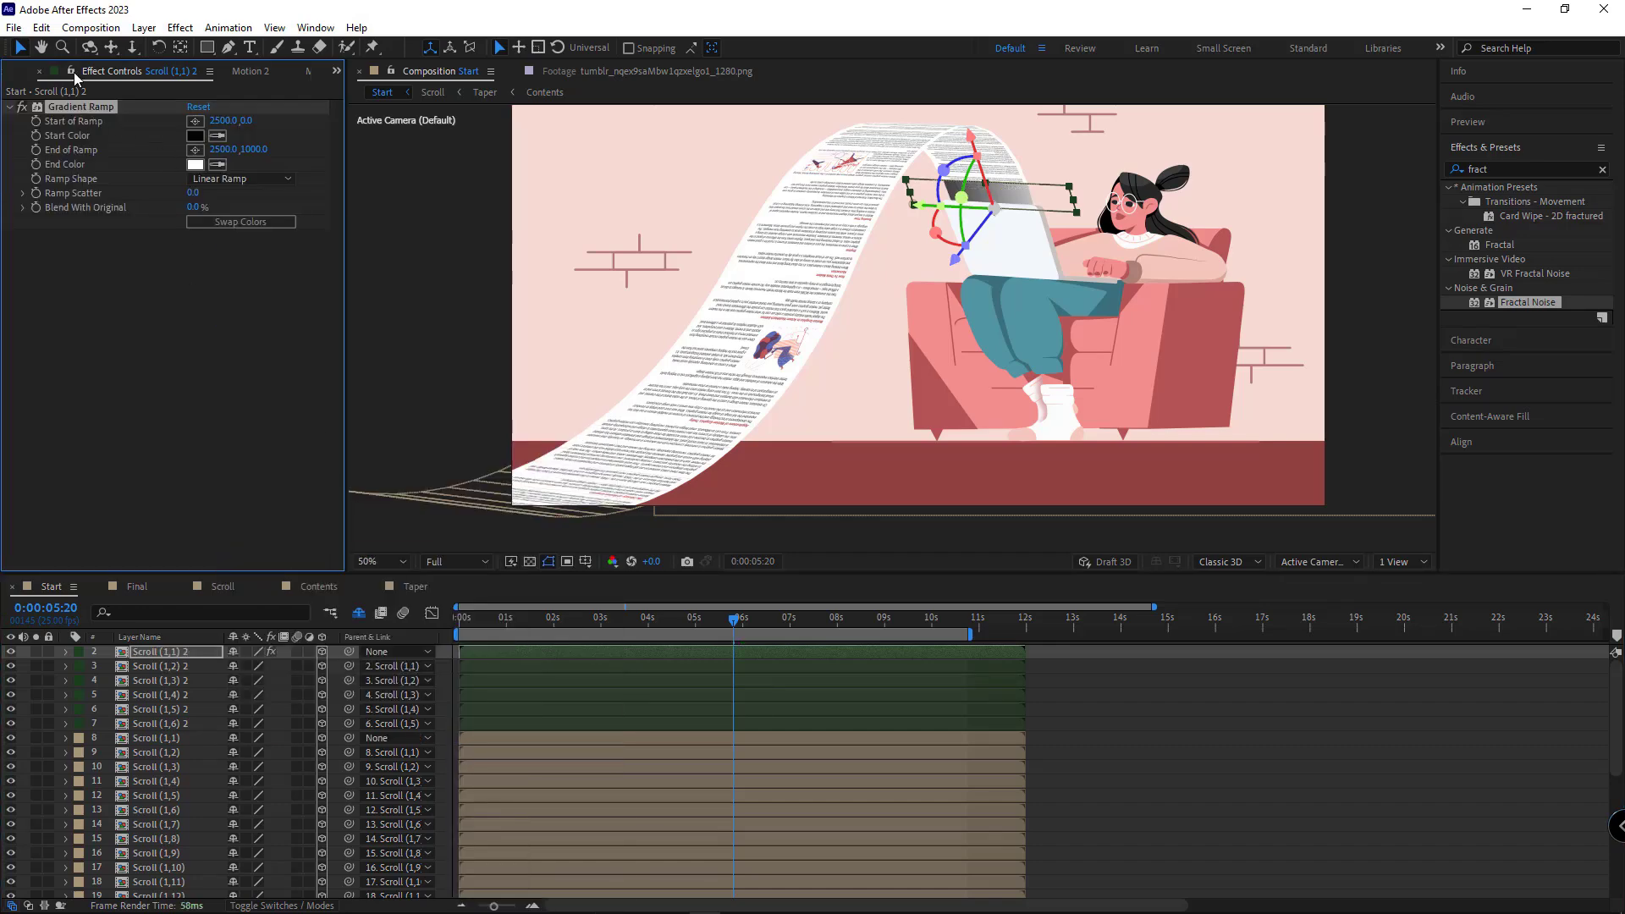
Copy the Gradient Ramp with relative property links and paste it onto Scroll (1,2) 2 through Scroll (1,6) 2
left_click(41, 28)
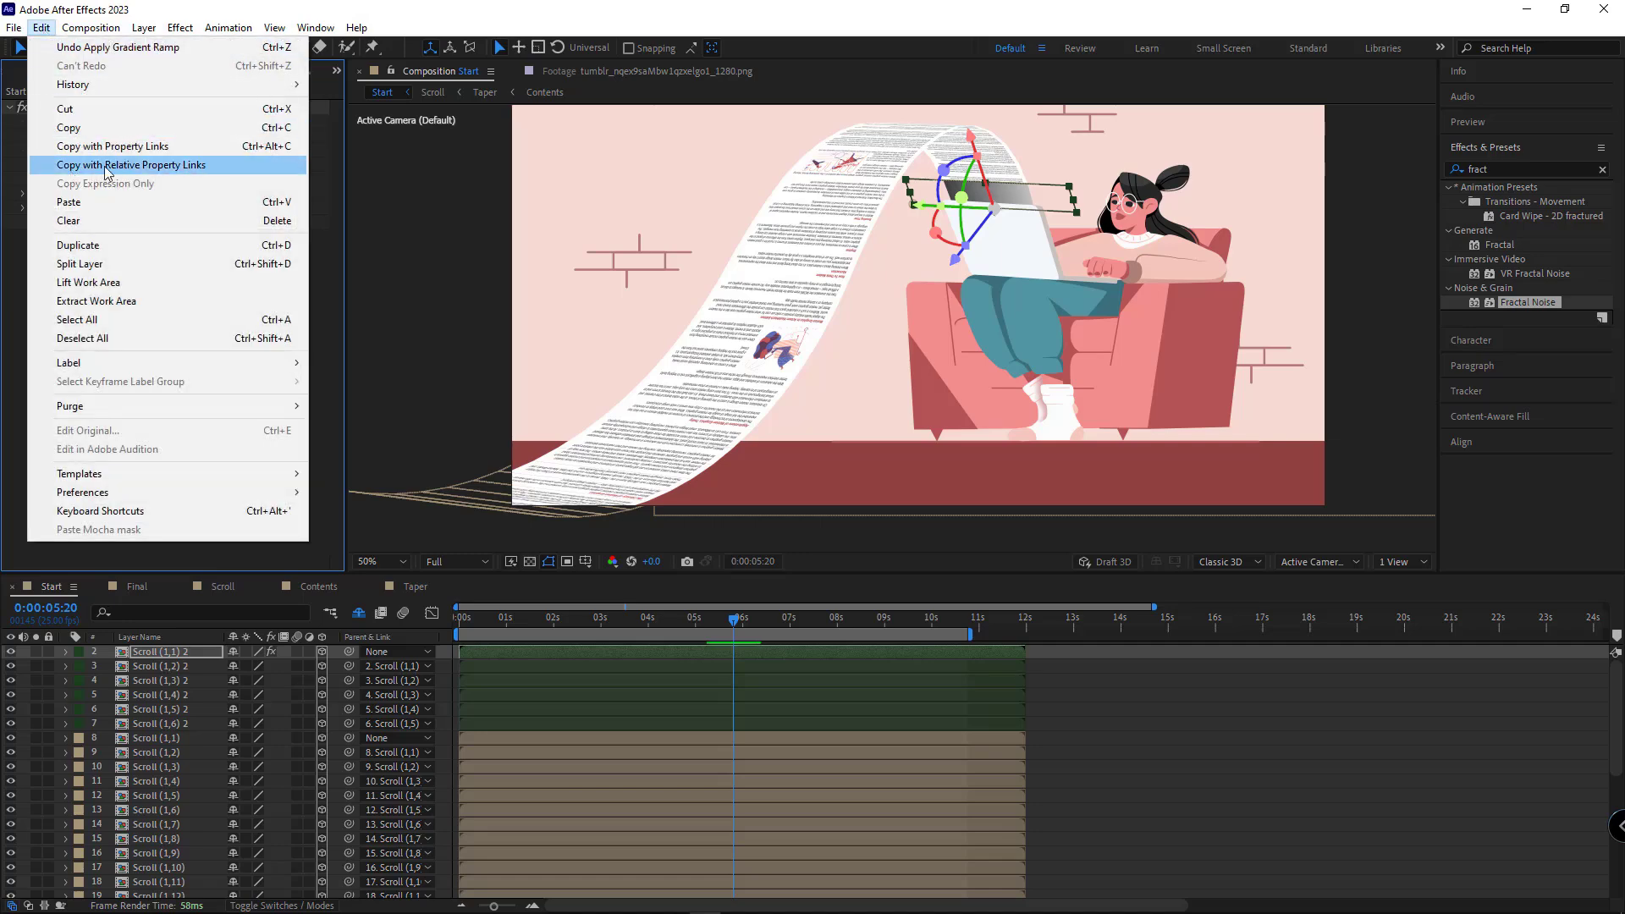
left_click(107, 166)
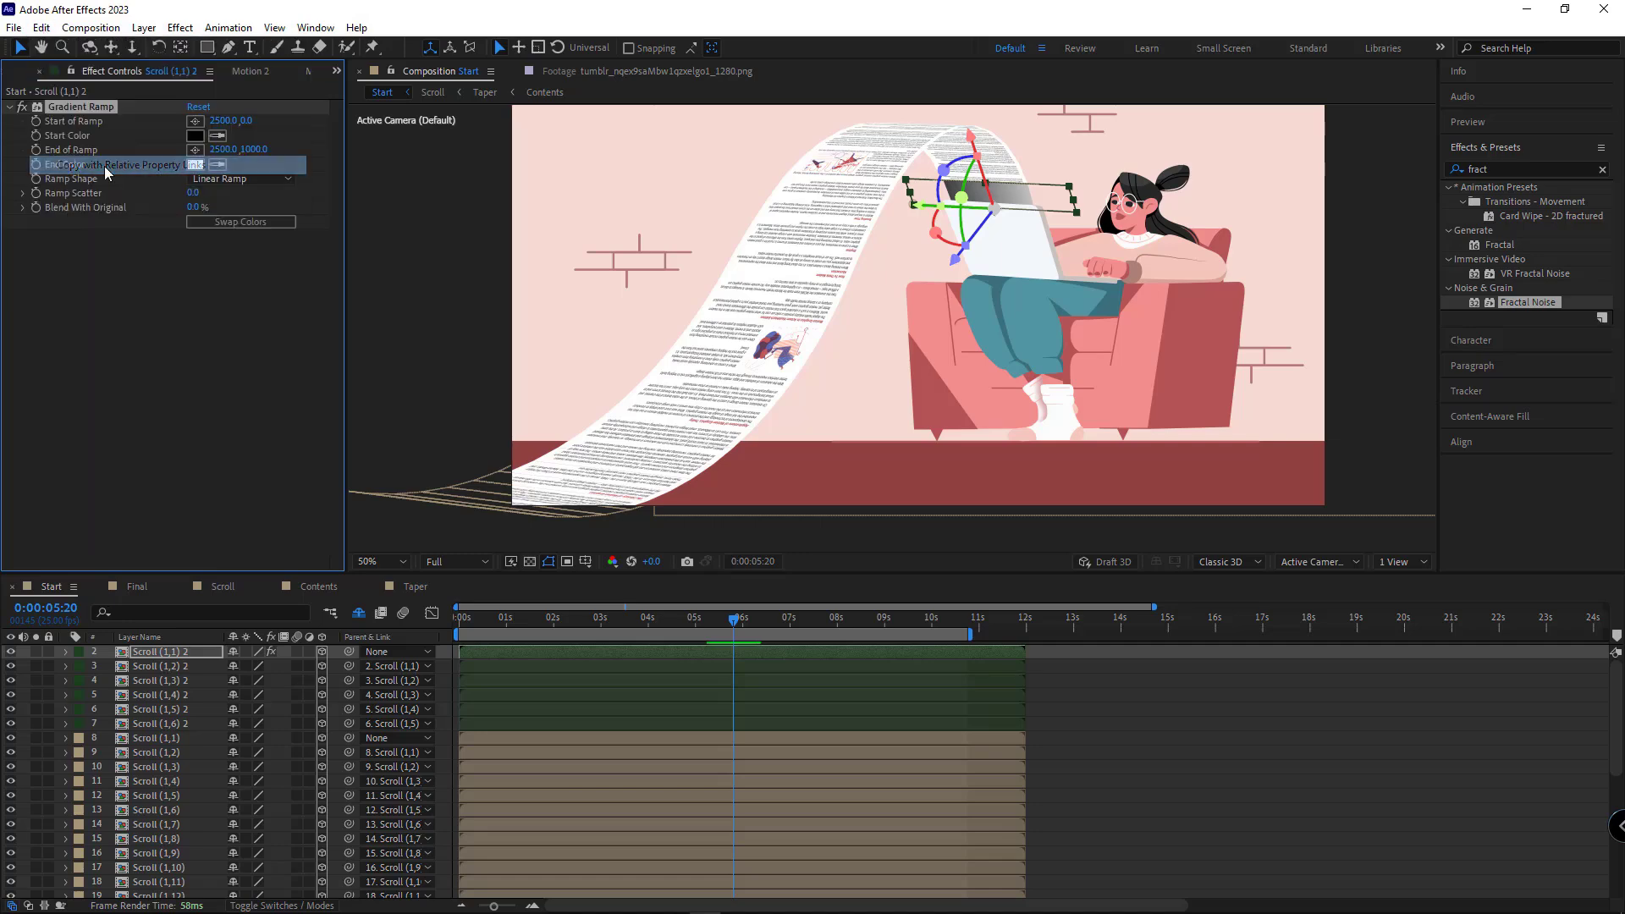
left_click(190, 668)
left_click(172, 725, "shift")
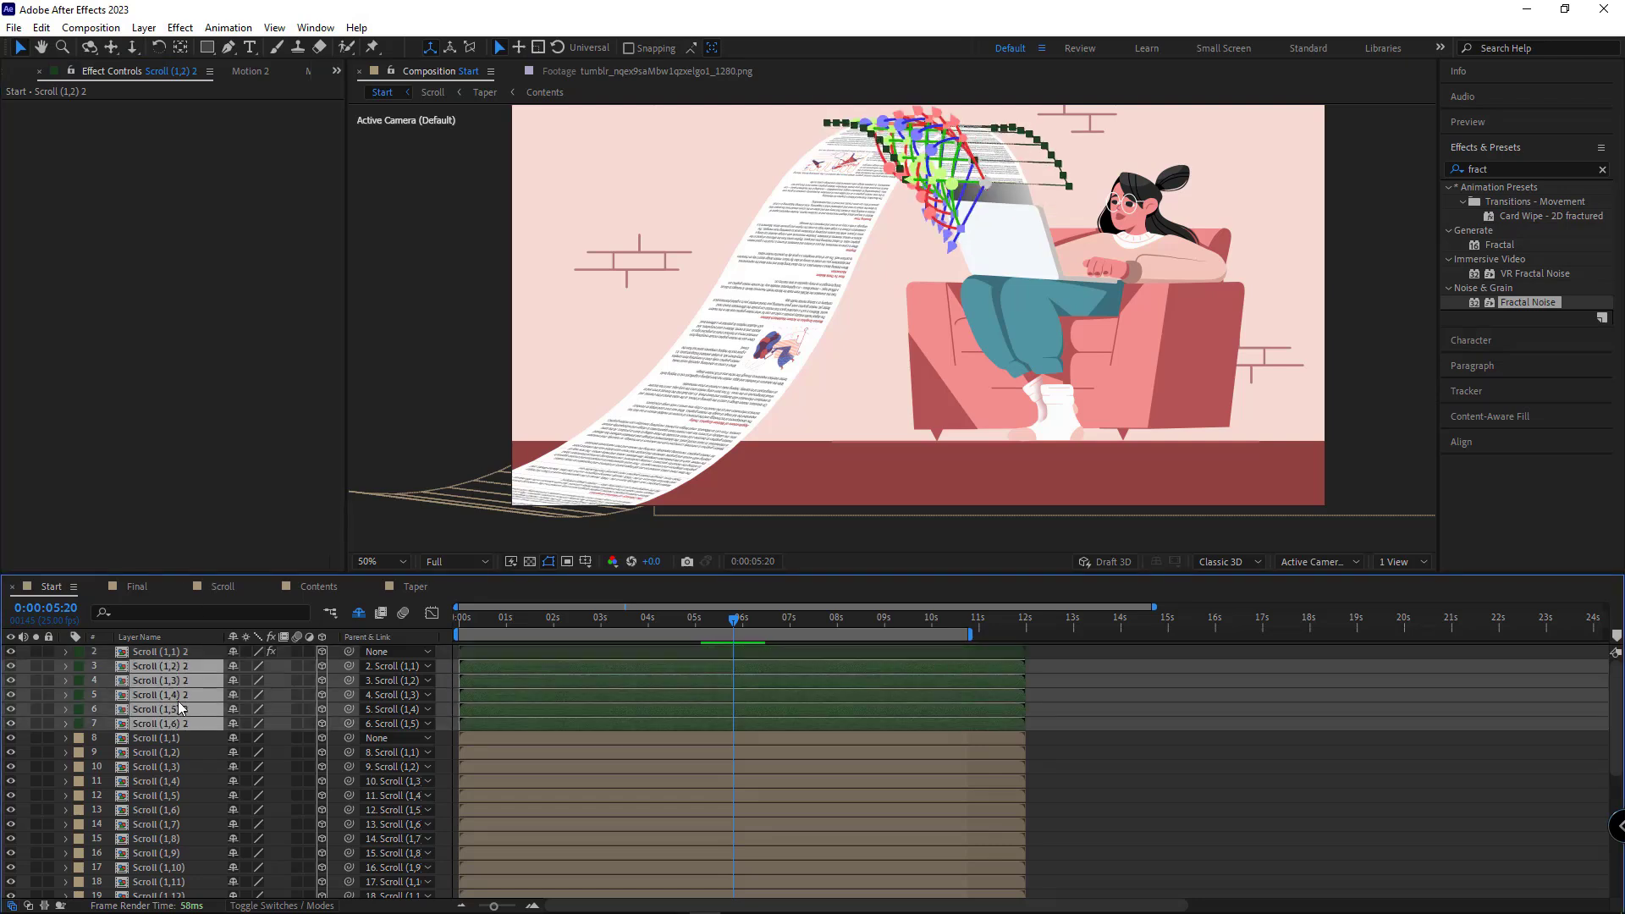
key("ctrl+v")
Place the Gradient Ramp's start on Scroll (1,1) 2 at the laptop's edge and its end at the scroll's upper bend
left_click(200, 654)
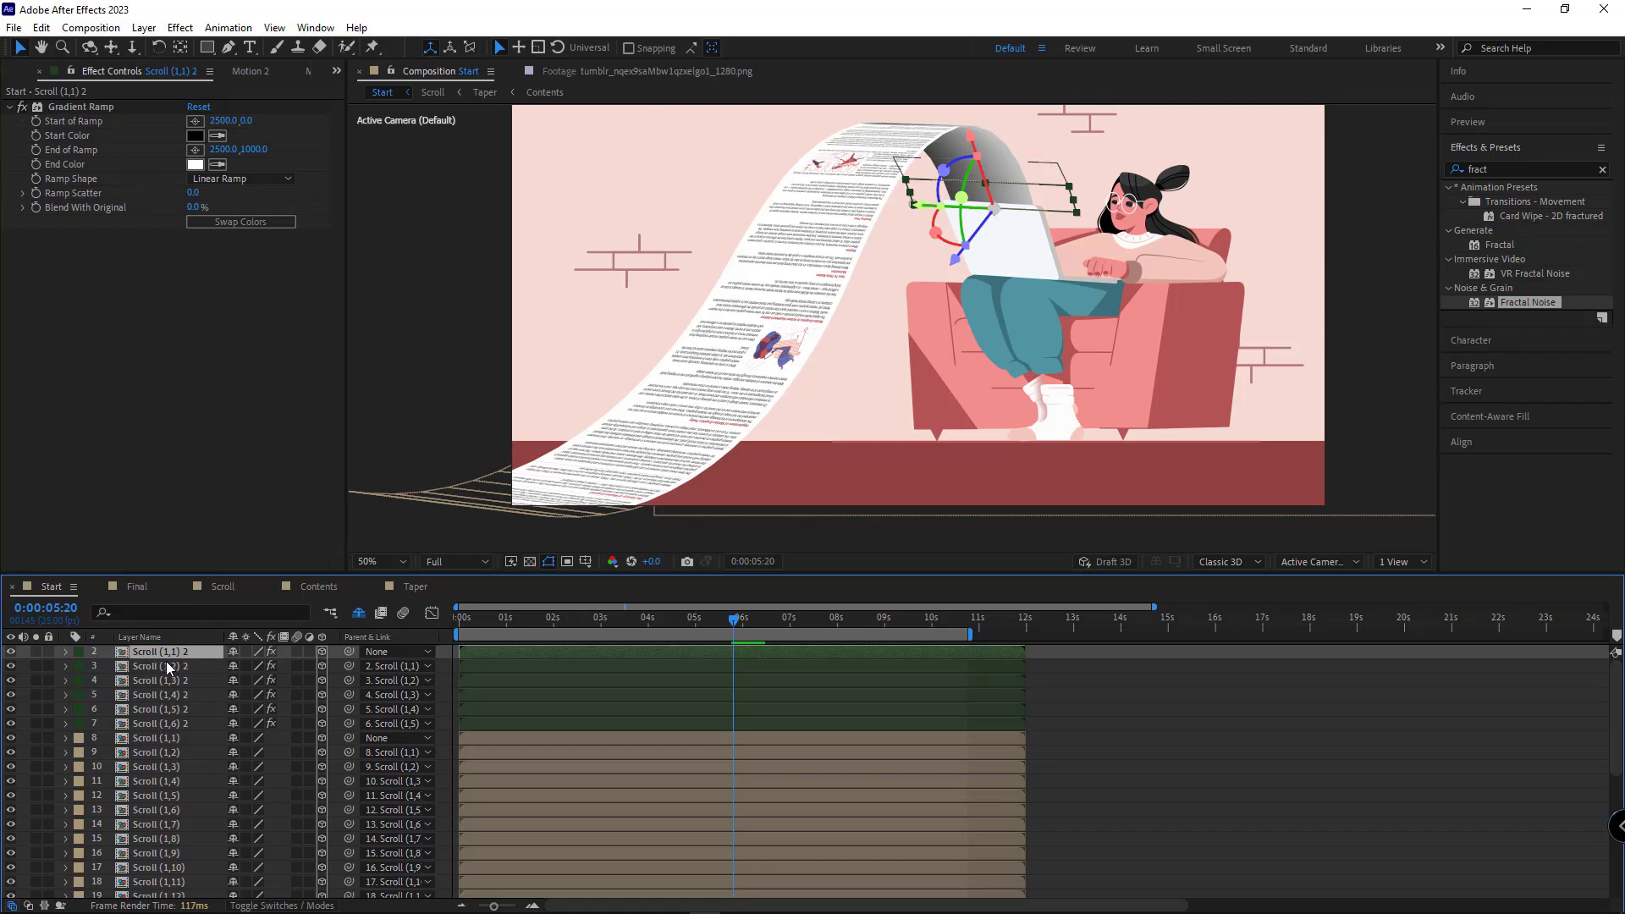
left_click(194, 121)
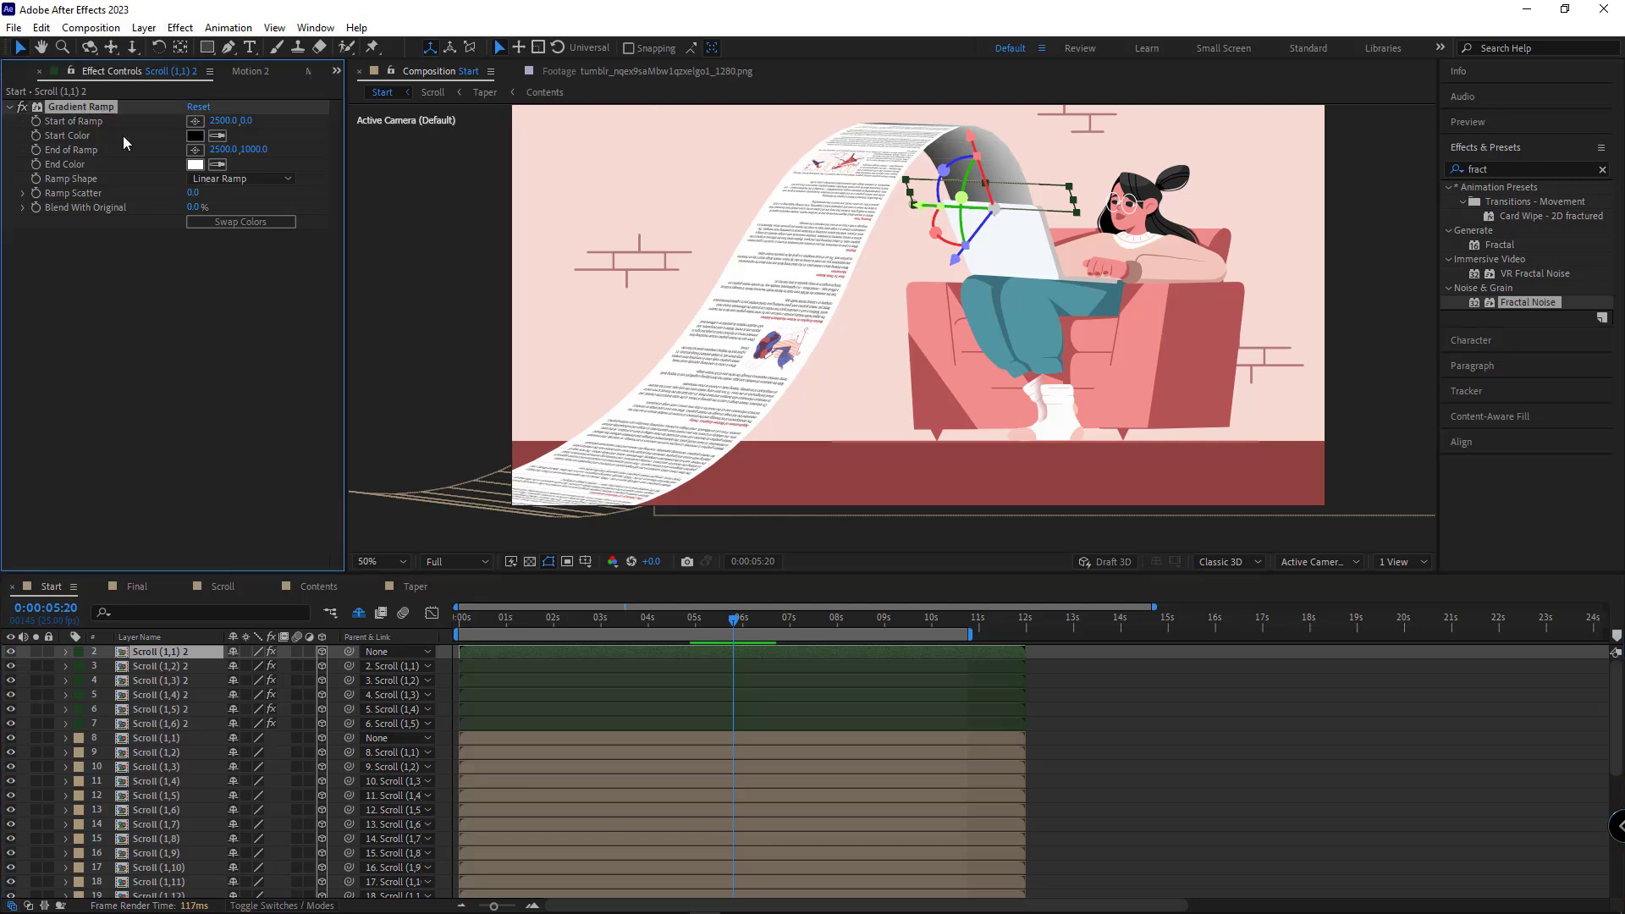
left_click(993, 208)
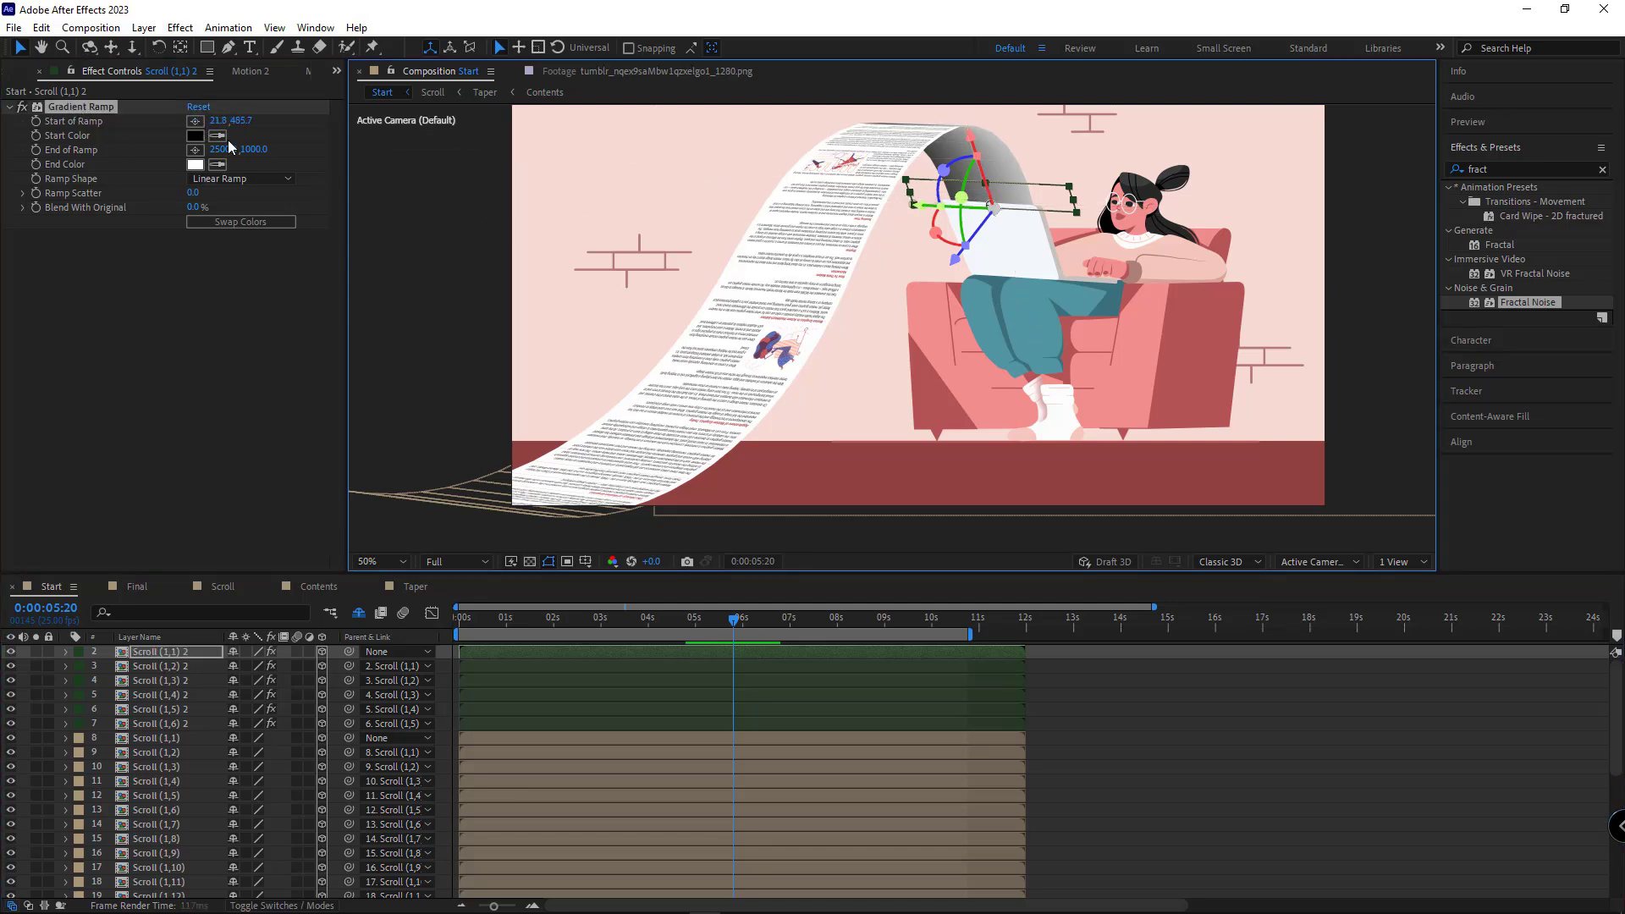
left_click(195, 149)
left_click(948, 123)
left_click(155, 726)
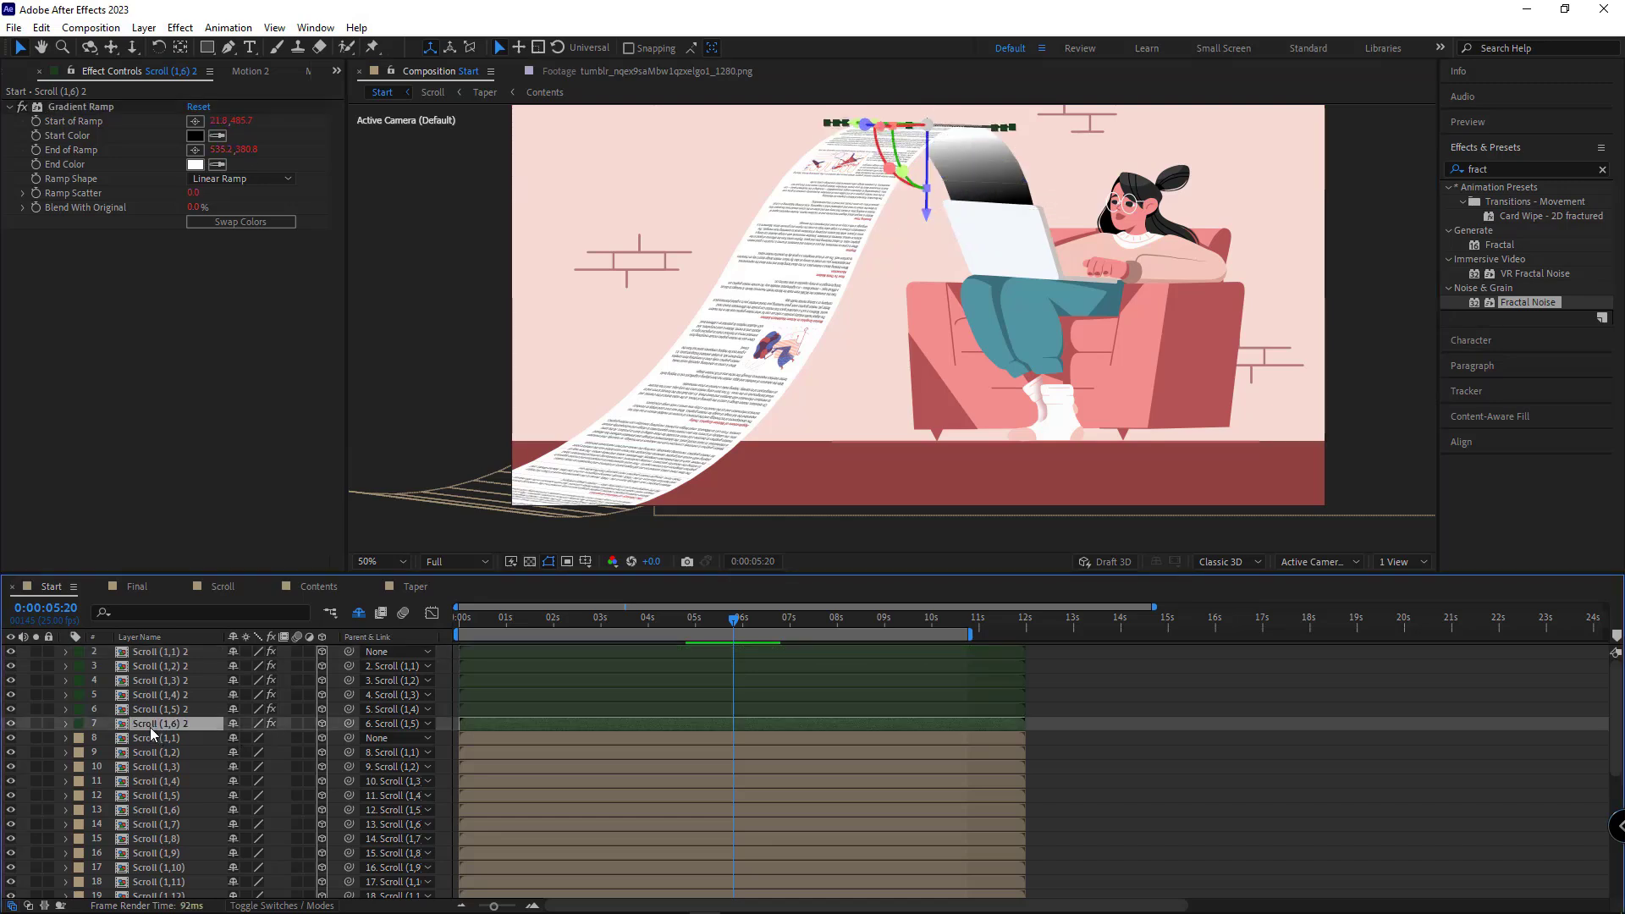
Delete the last duplicated scroll segment, Scroll (1,6) 2
key("Delete")
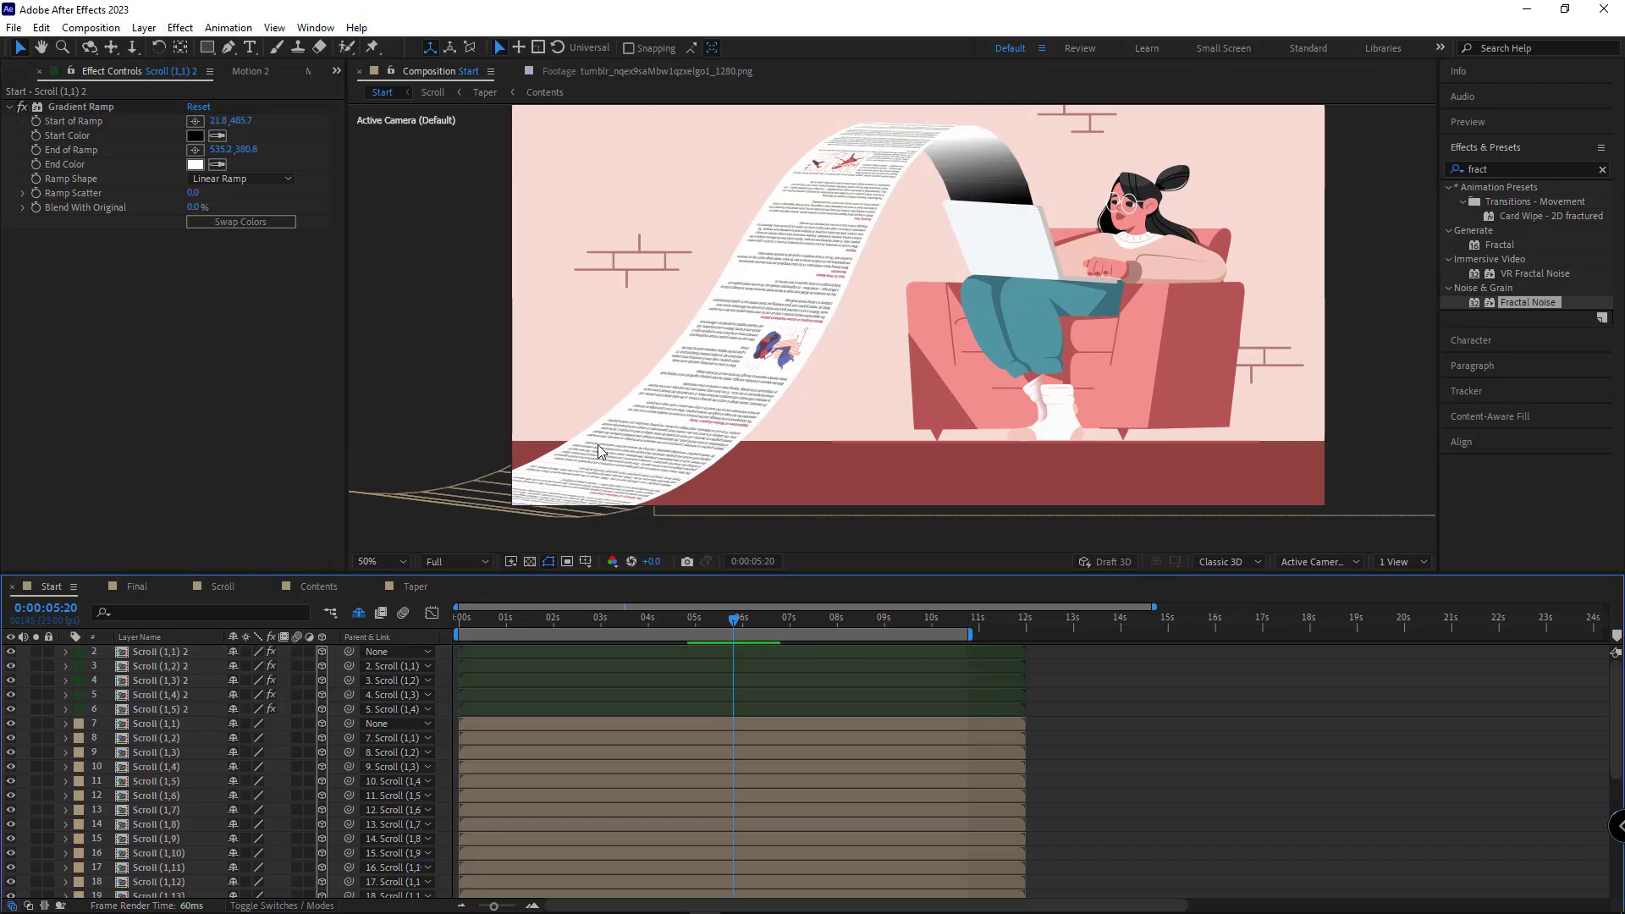
Sample the Gradient Ramp's colors from the sofa's dark red side and the character's light pink sleeve, and swap the start and end colors
left_click(217, 135)
left_click(1216, 321)
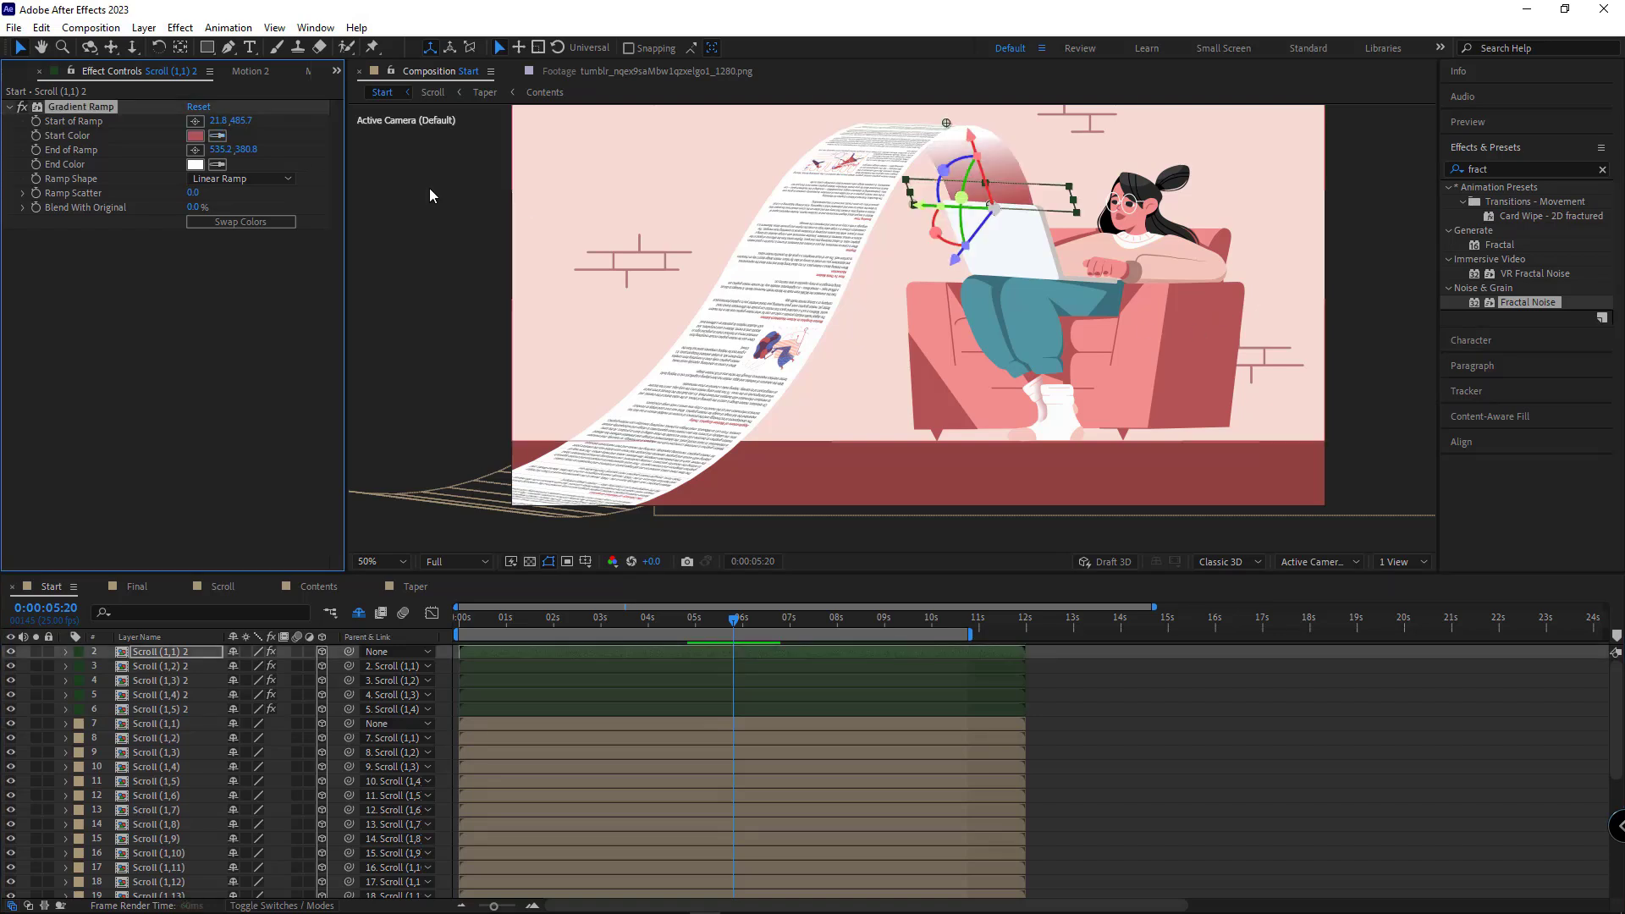
left_click(217, 164)
left_click(1200, 273)
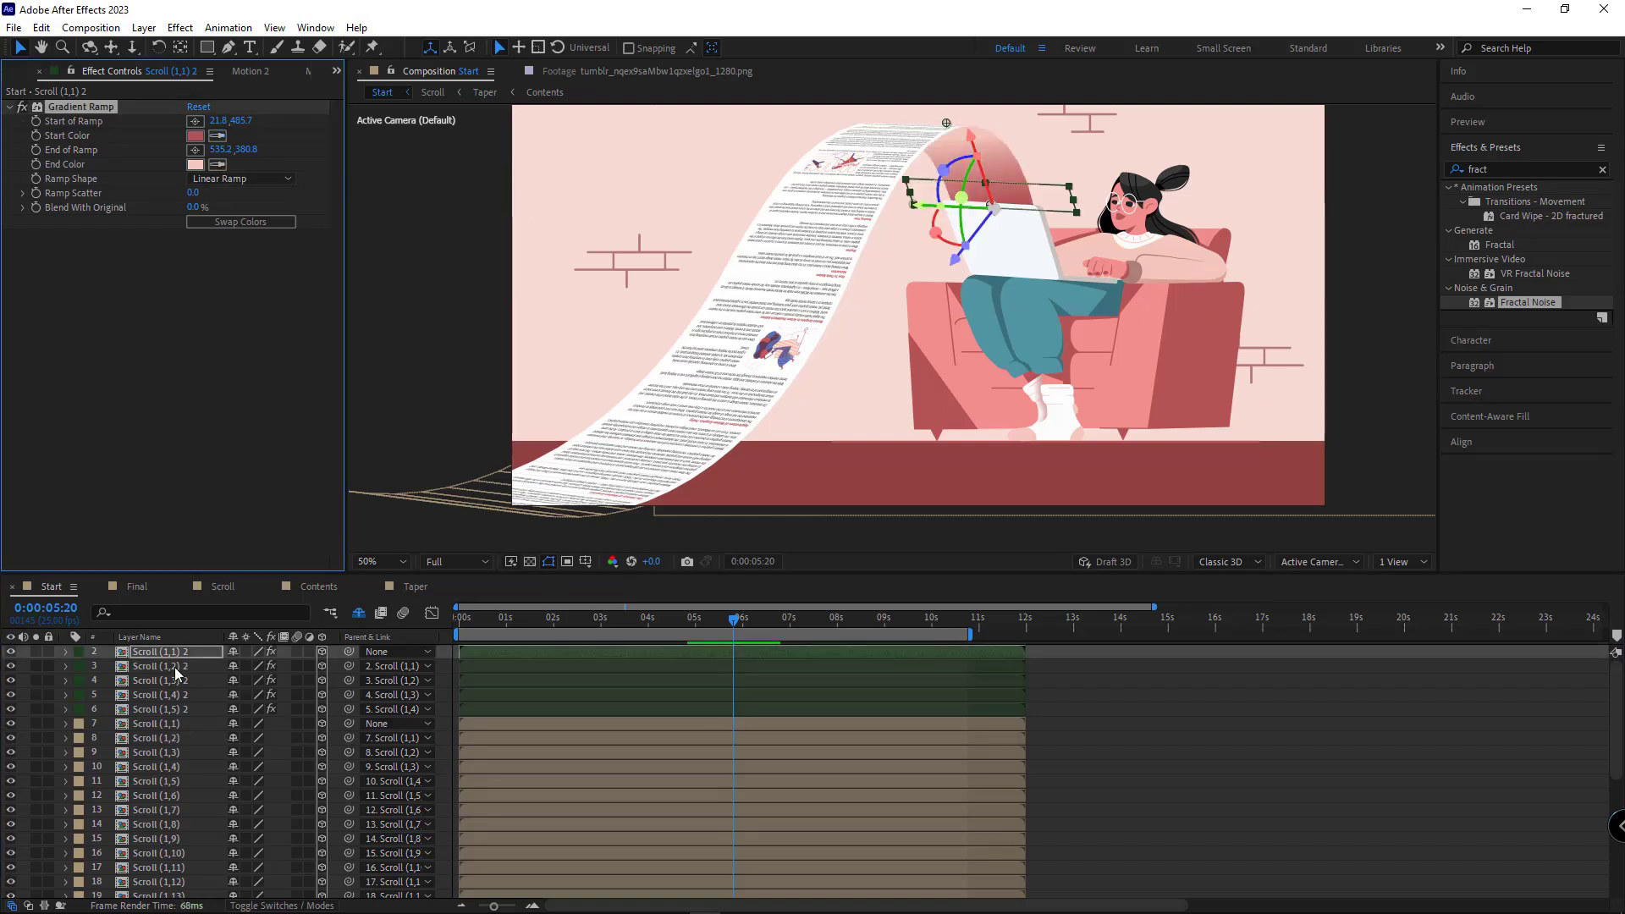
key("F2")
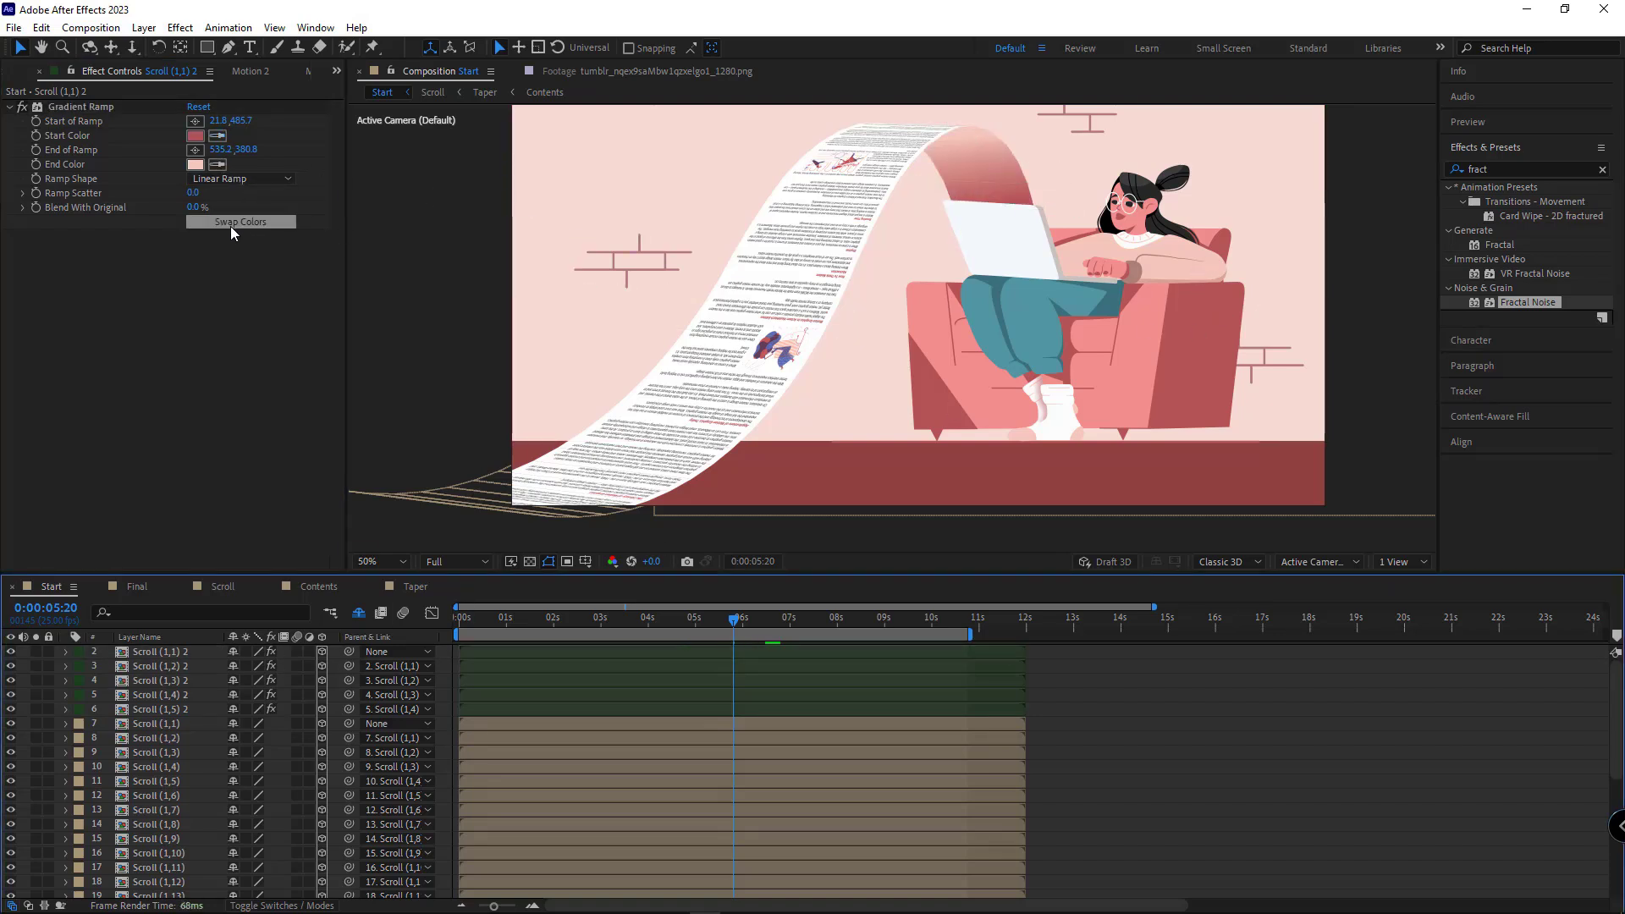
left_click(230, 225)
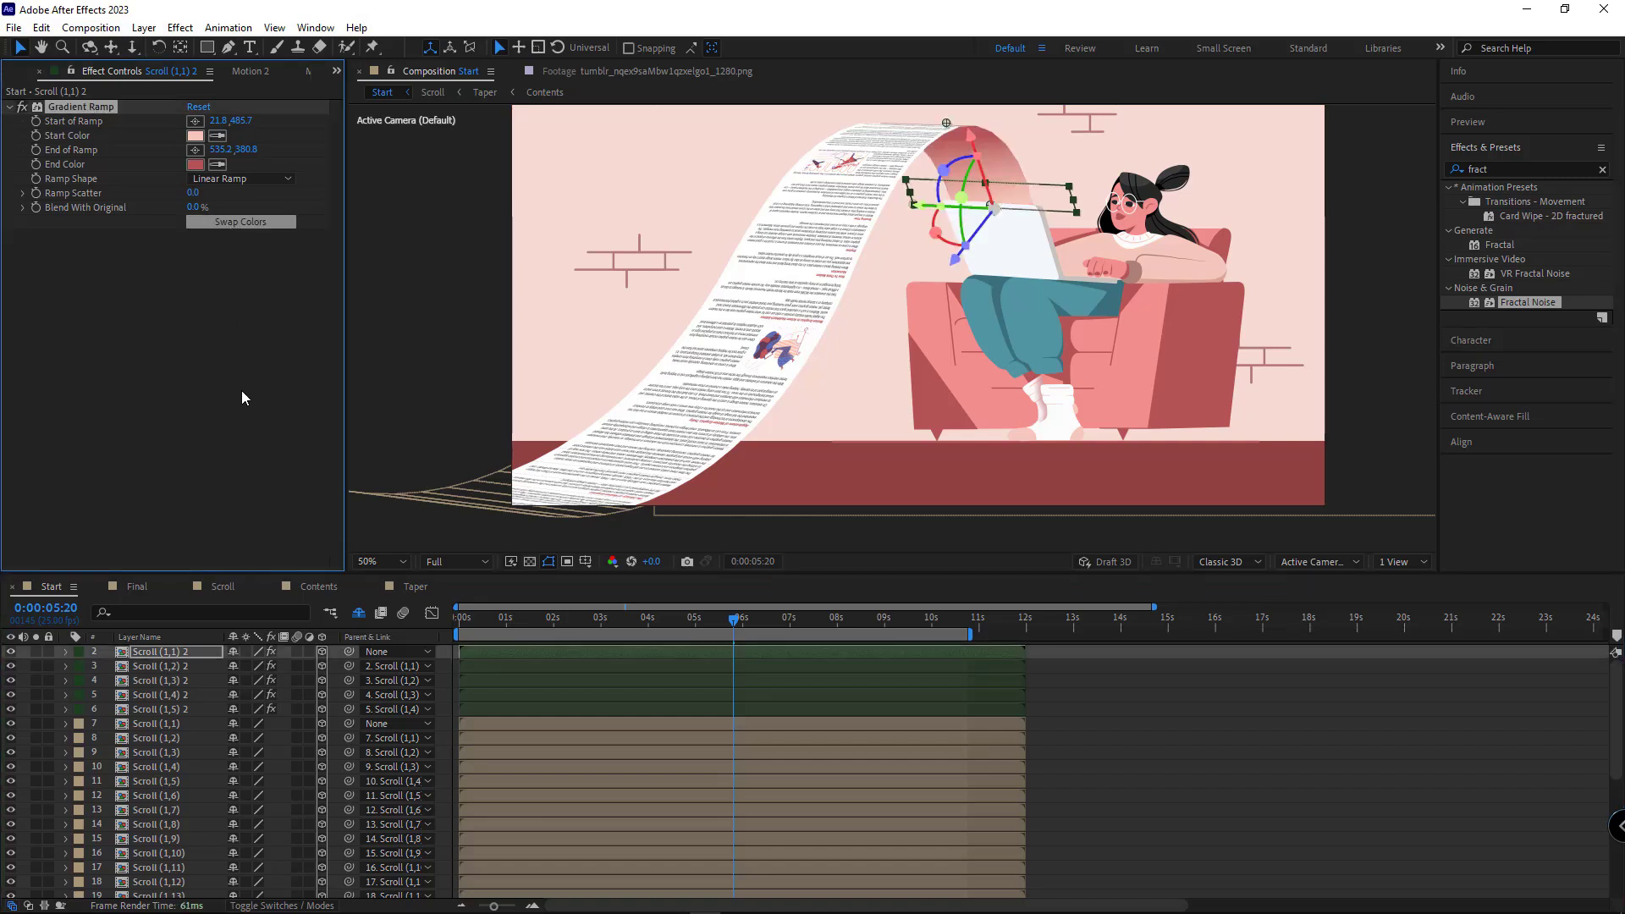
Slightly reduce only the X scale of the duplicated segment Scroll (1,5) 2 so it fits the paper's edge at the upper bend
left_click(170, 709)
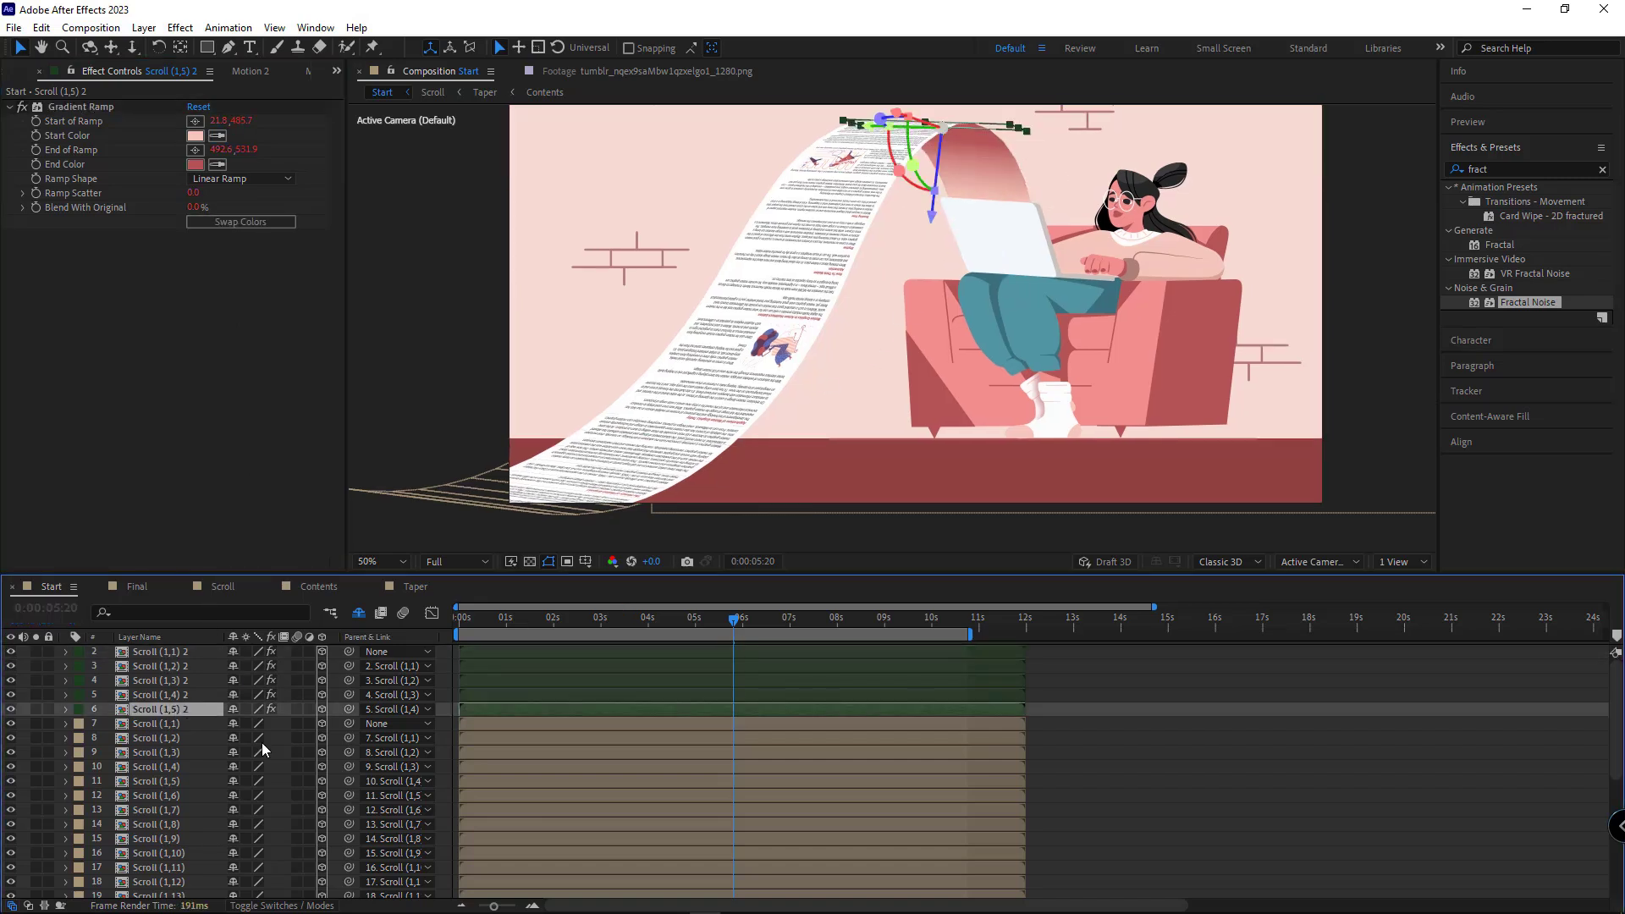
scroll(898, 229, "up", 4)
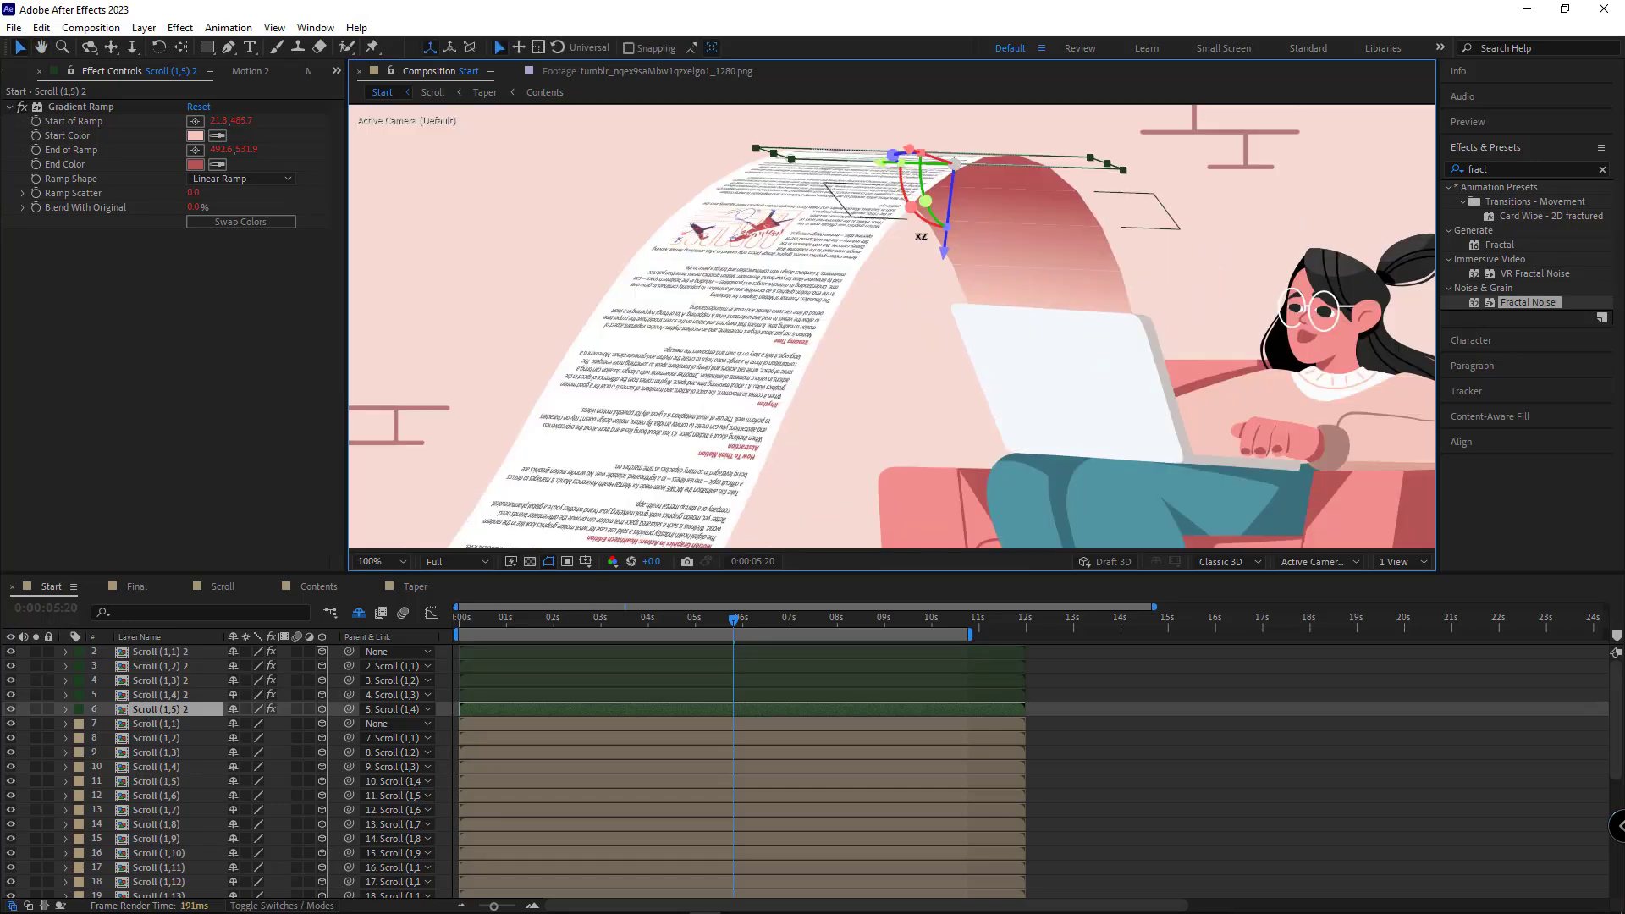
left_click_drag(925, 262, 907, 497)
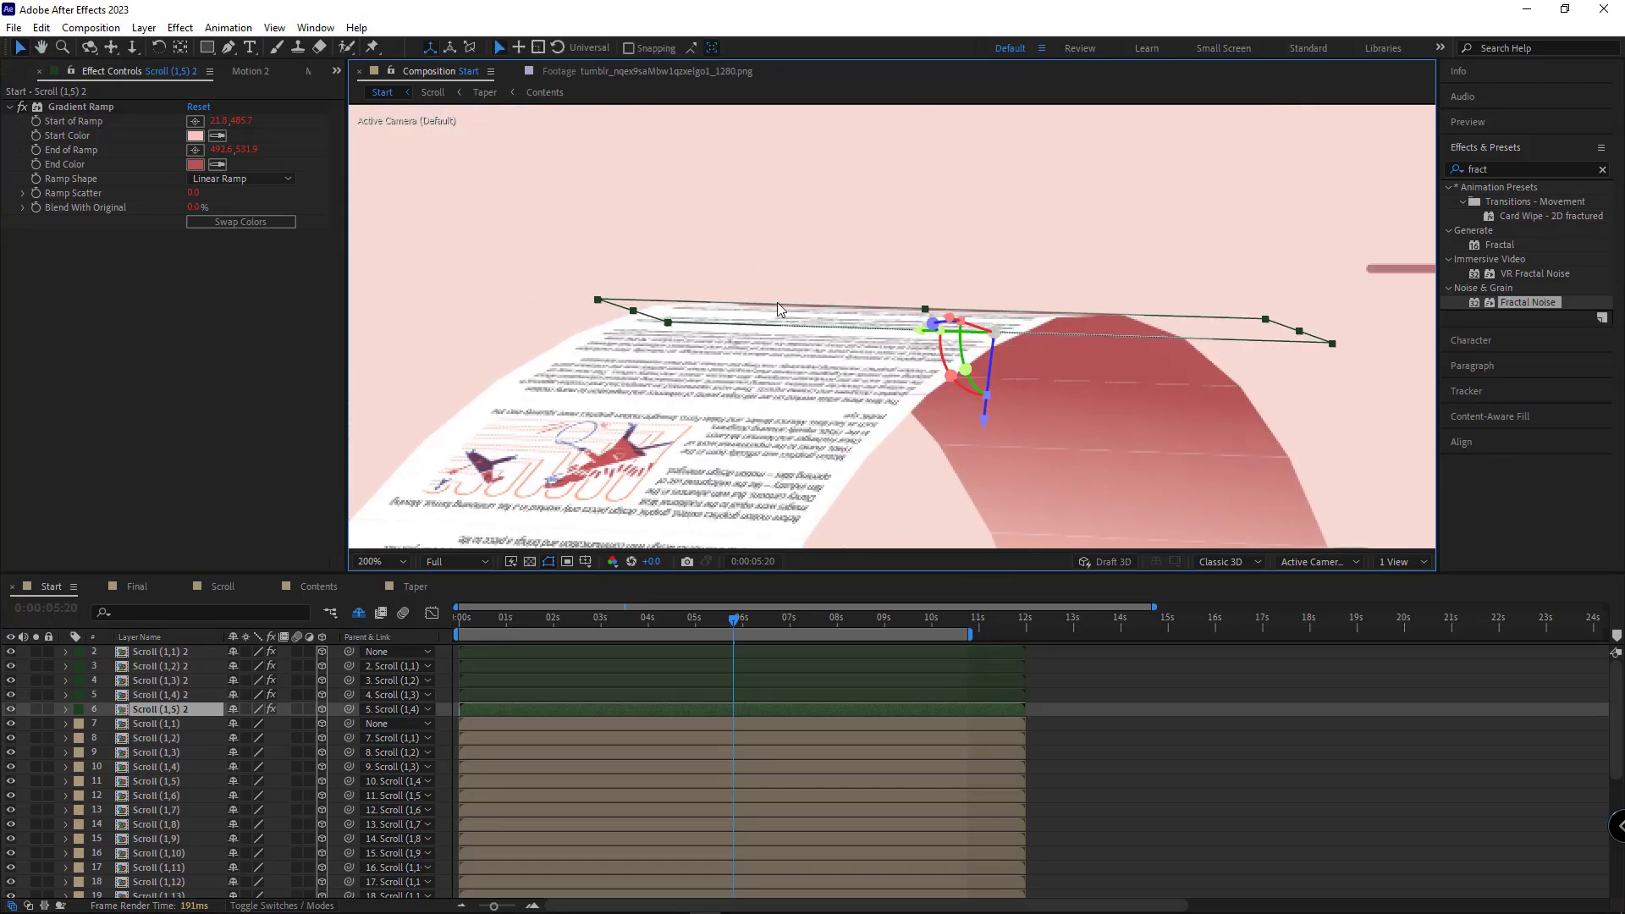
left_click(167, 713)
key("s")
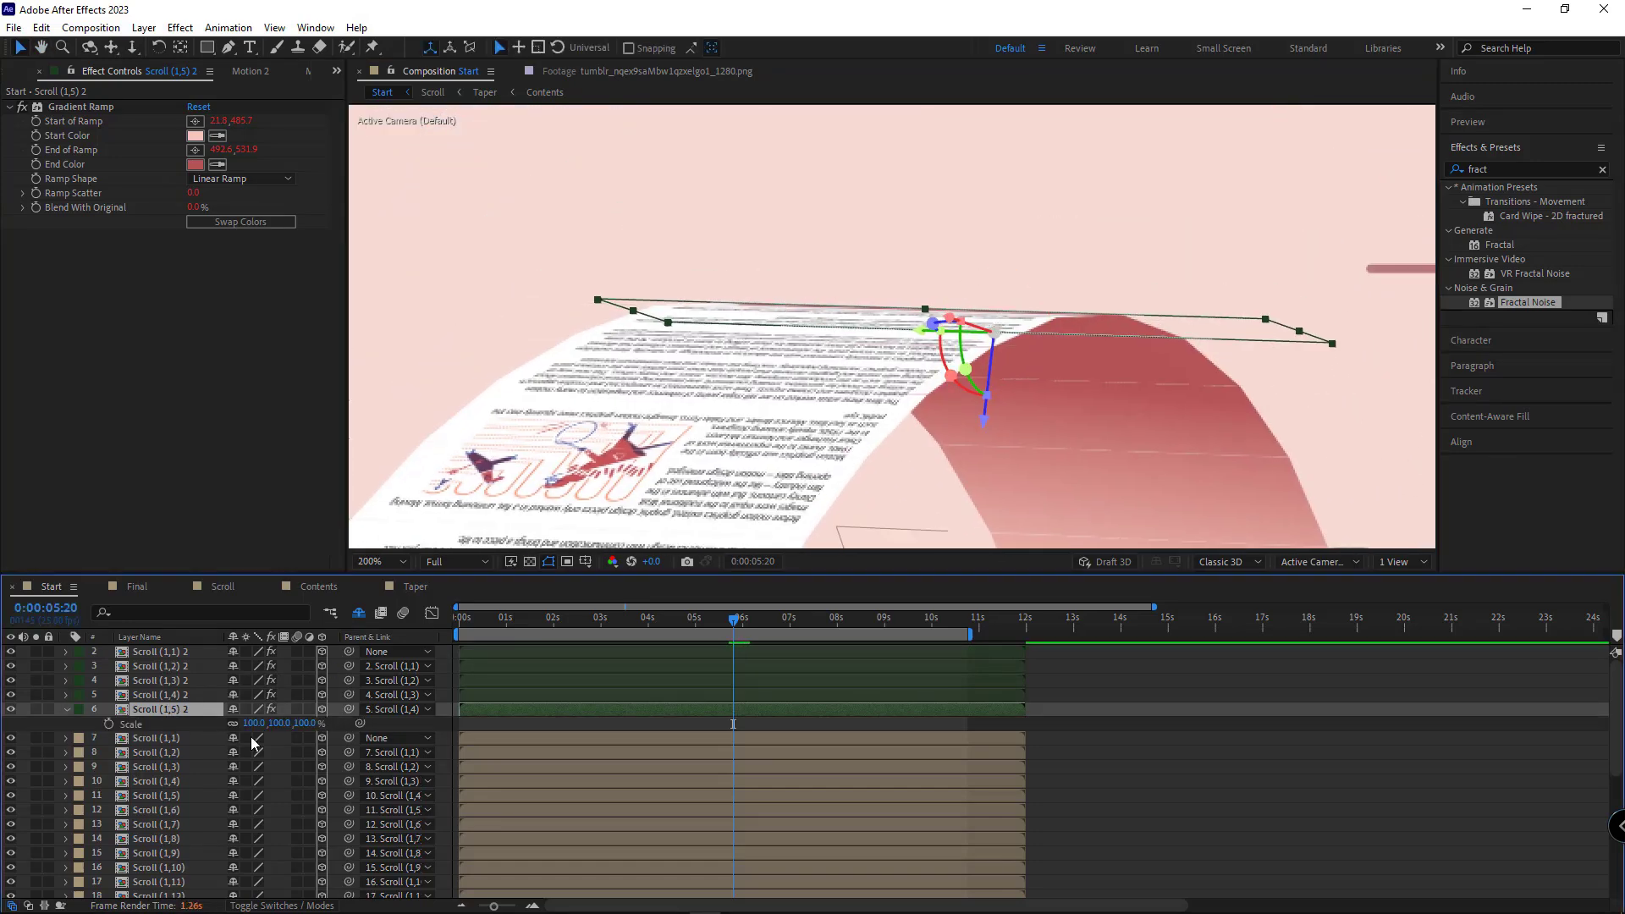
left_click_drag(248, 723, 128, 726)
left_click(69, 725)
scroll(946, 333, "down", 4)
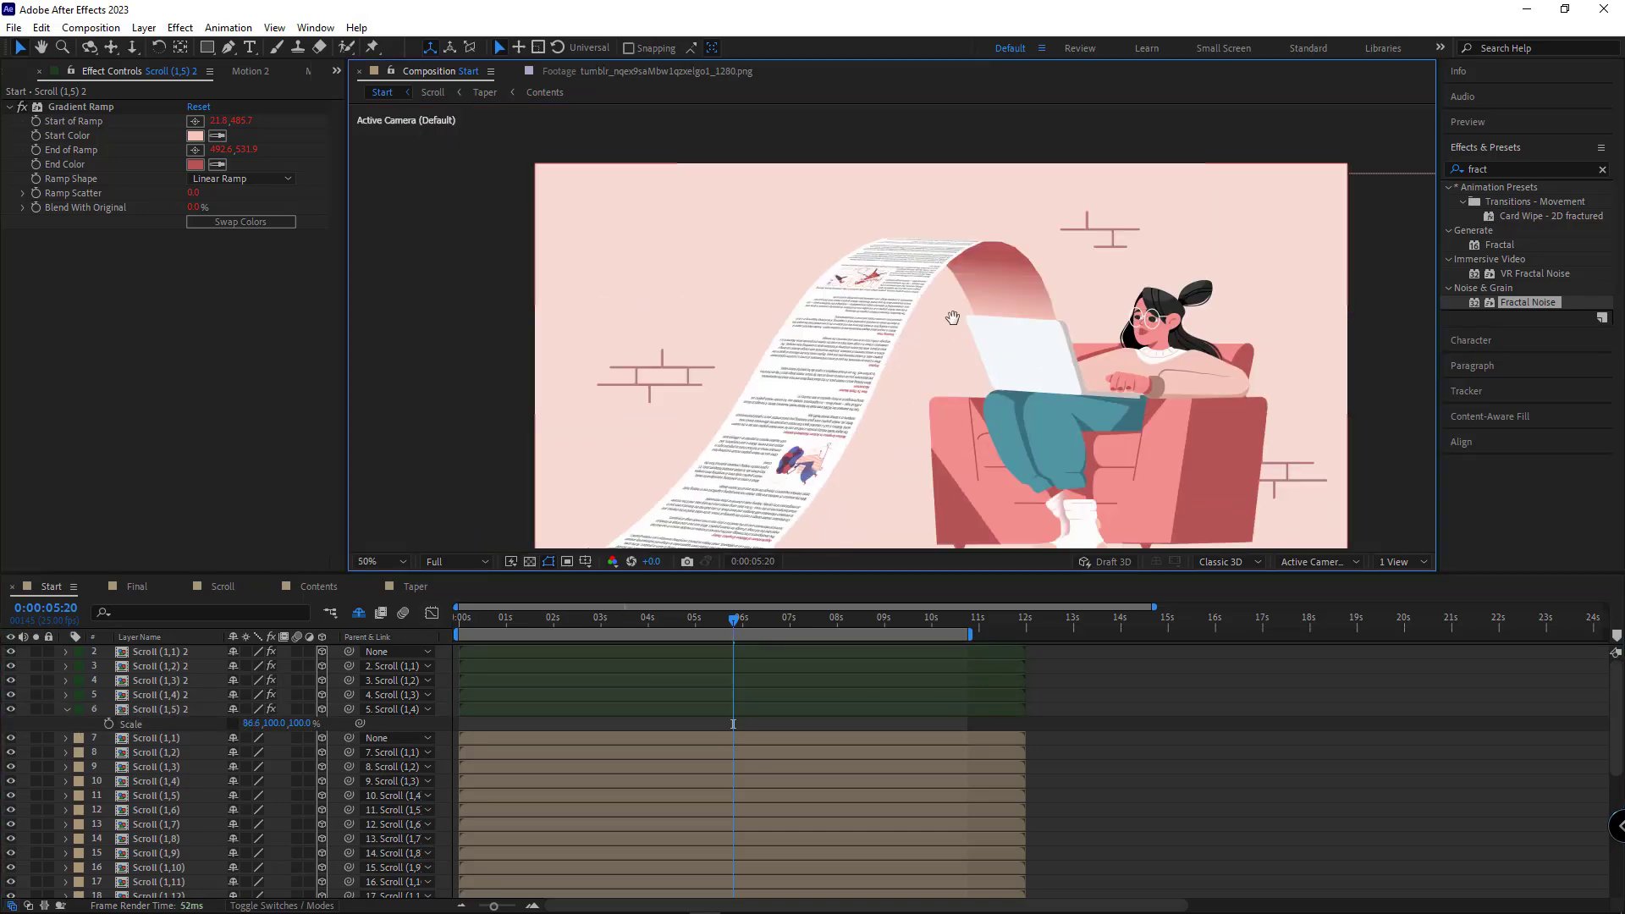
left_click(67, 709)
scroll(951, 341, "down", 2)
scroll(1024, 289, "up", 2)
left_click_drag(1023, 290, 951, 341)
scroll(971, 262, "up", 1)
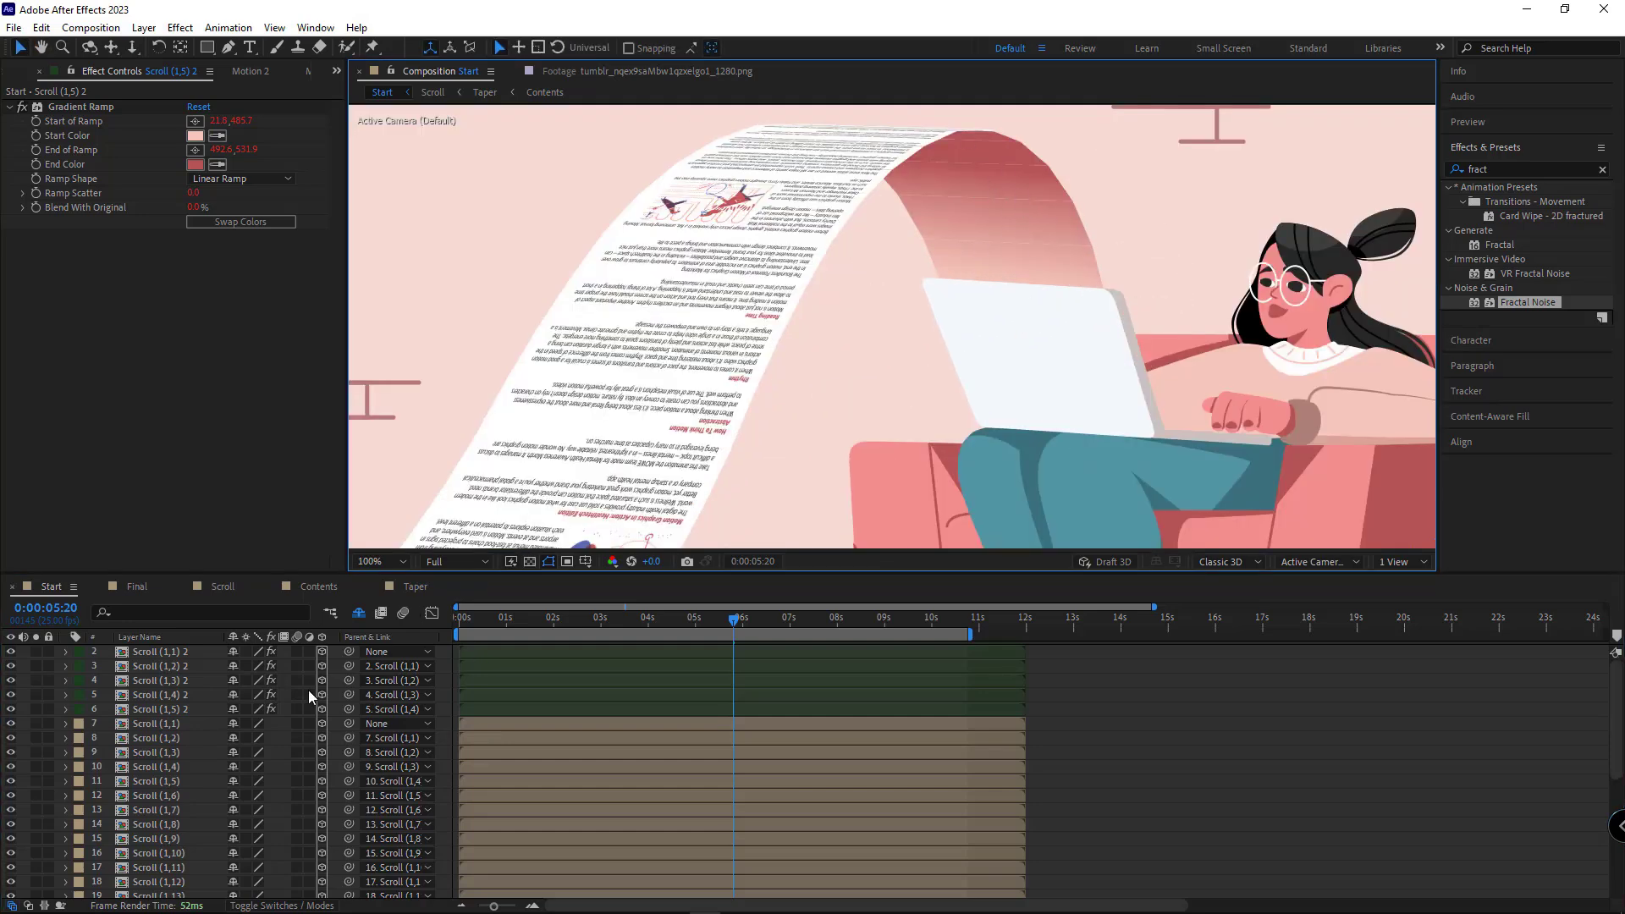
Set the Mask Expansion of all five duplicated segments, Scroll (1,1) 2 through Scroll (1,5) 2, to 1 pixel to close their seams
left_click(171, 709)
left_click(164, 657, "shift")
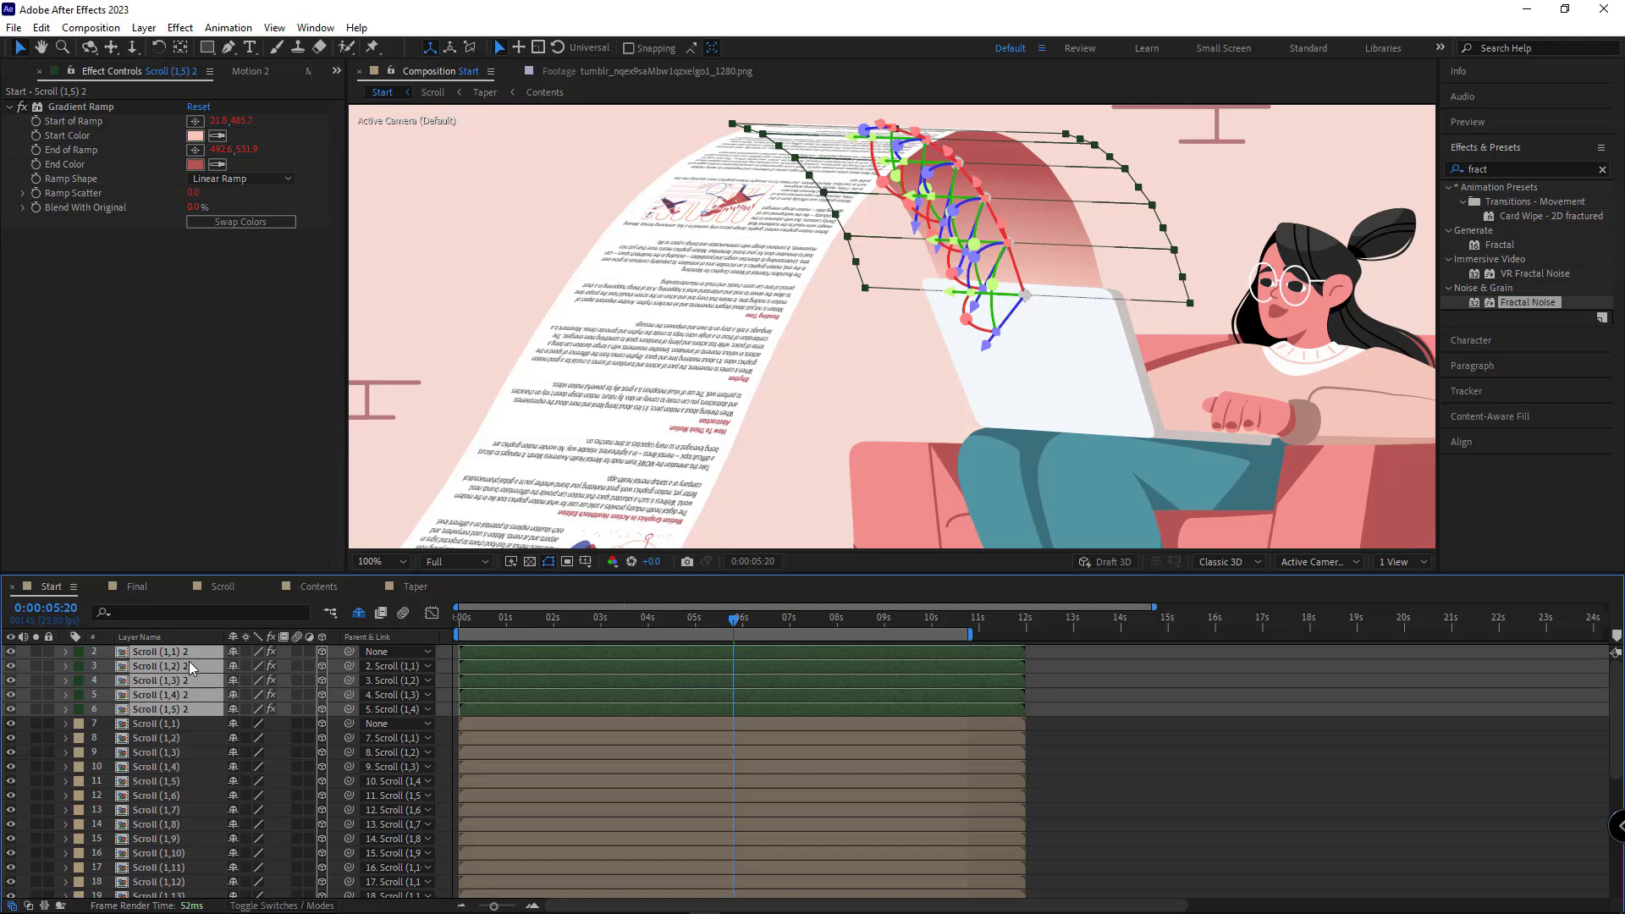
key("m")
key("m")
scroll(168, 765, "down", 2)
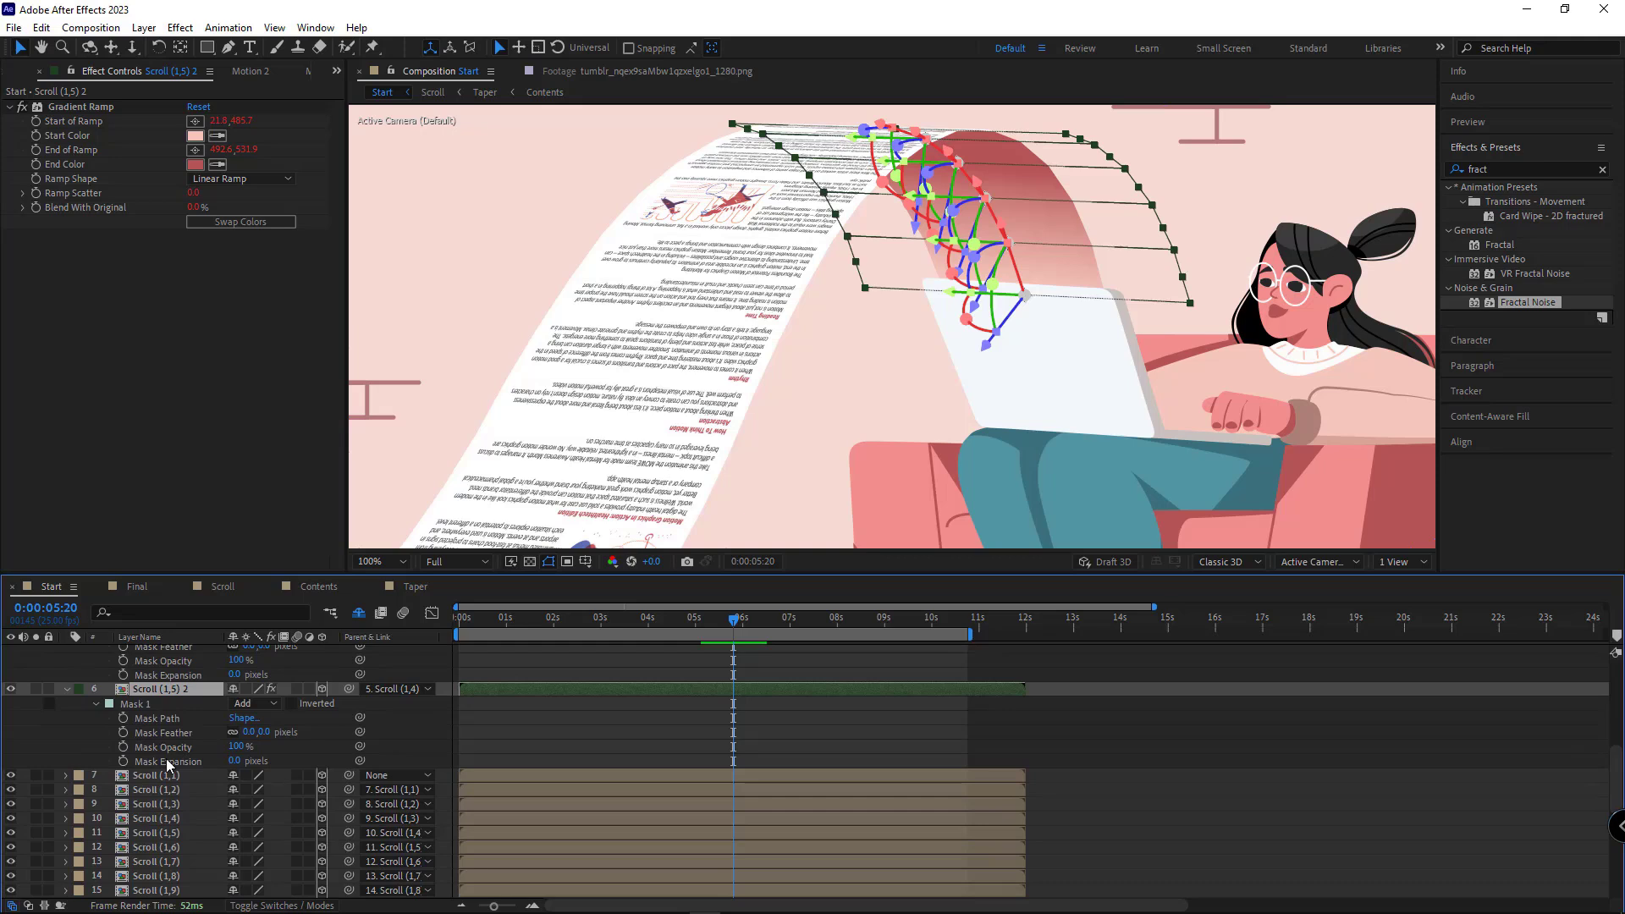
left_click(167, 763)
left_click(174, 677, "ctrl")
scroll(195, 720, "up", 3)
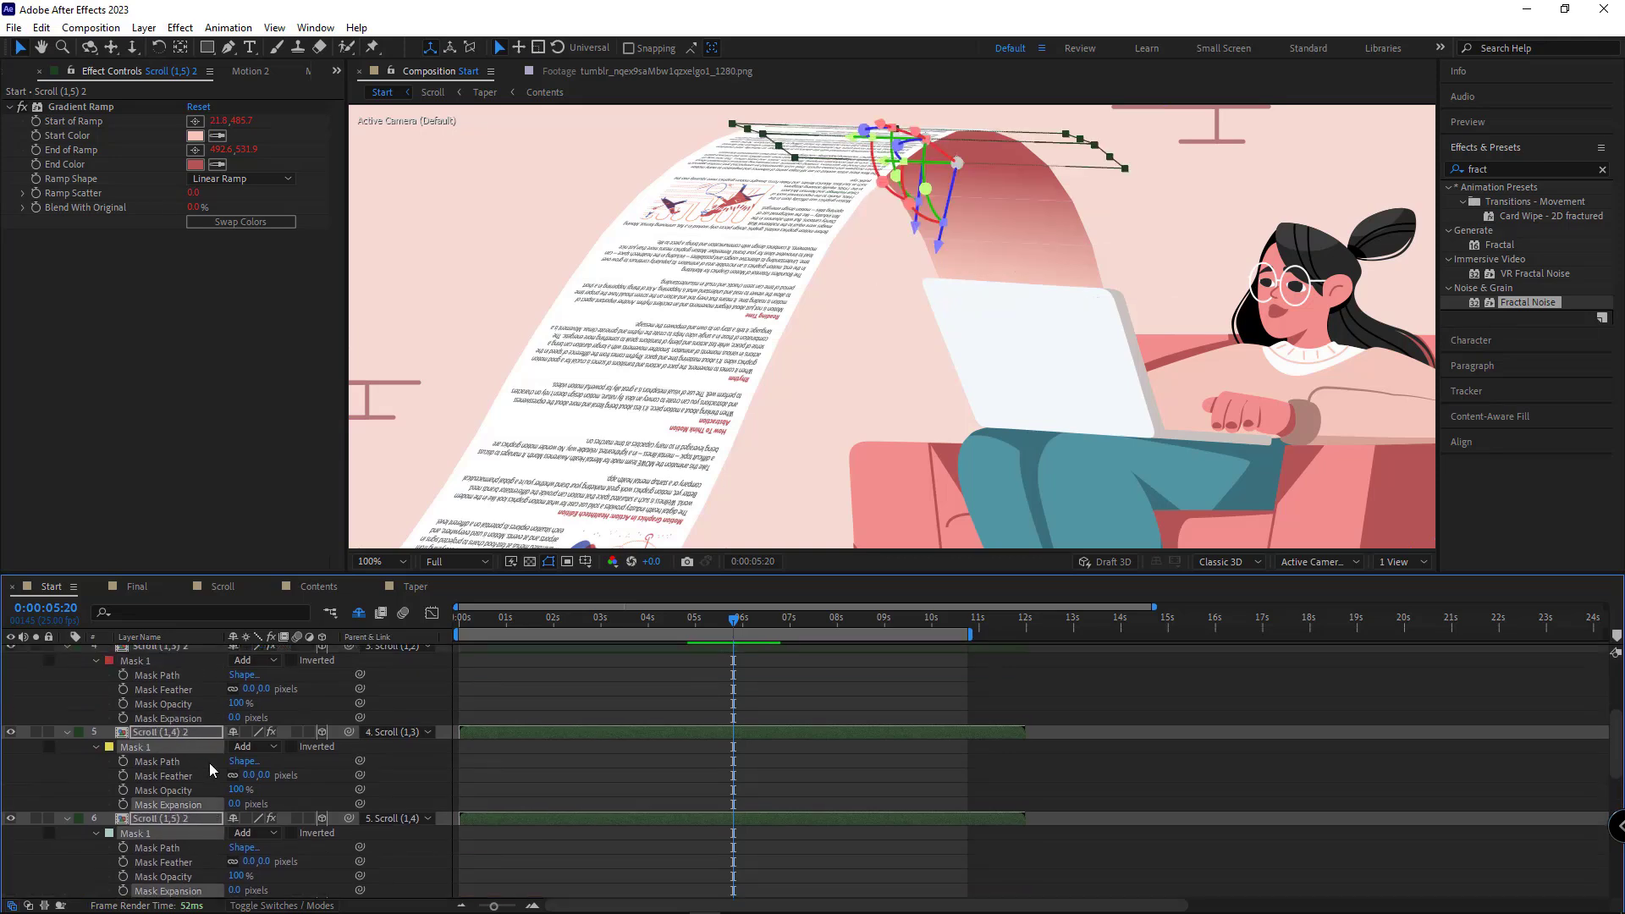
left_click(181, 719, "ctrl")
scroll(209, 752, "up", 3)
left_click(170, 763, "ctrl")
scroll(203, 763, "up", 2)
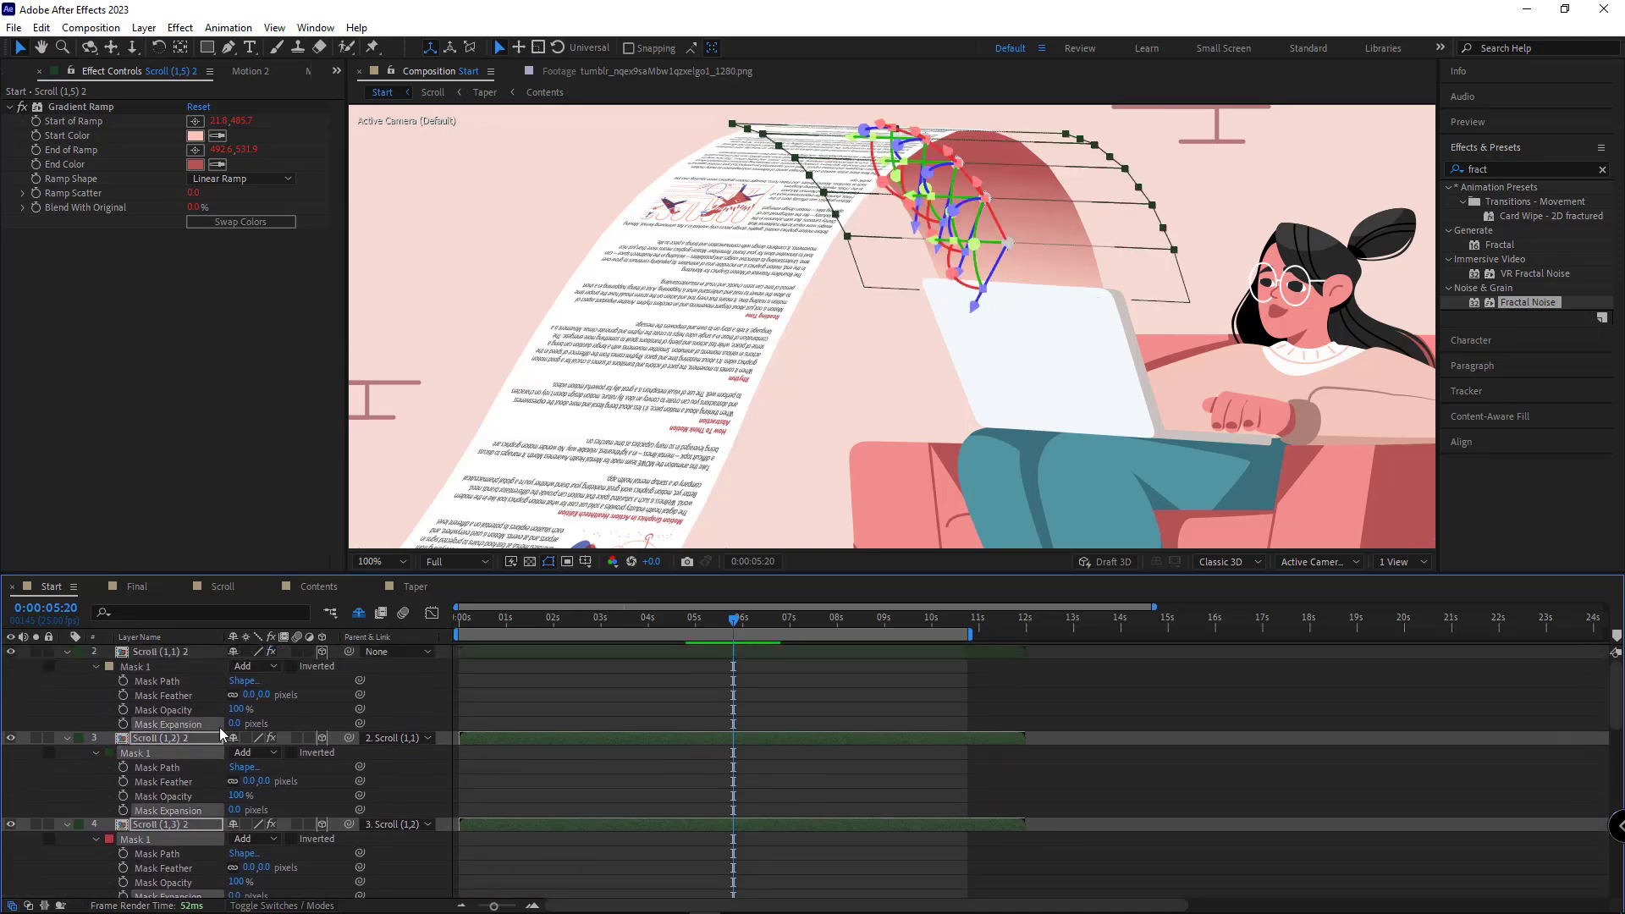
left_click(192, 725, "ctrl")
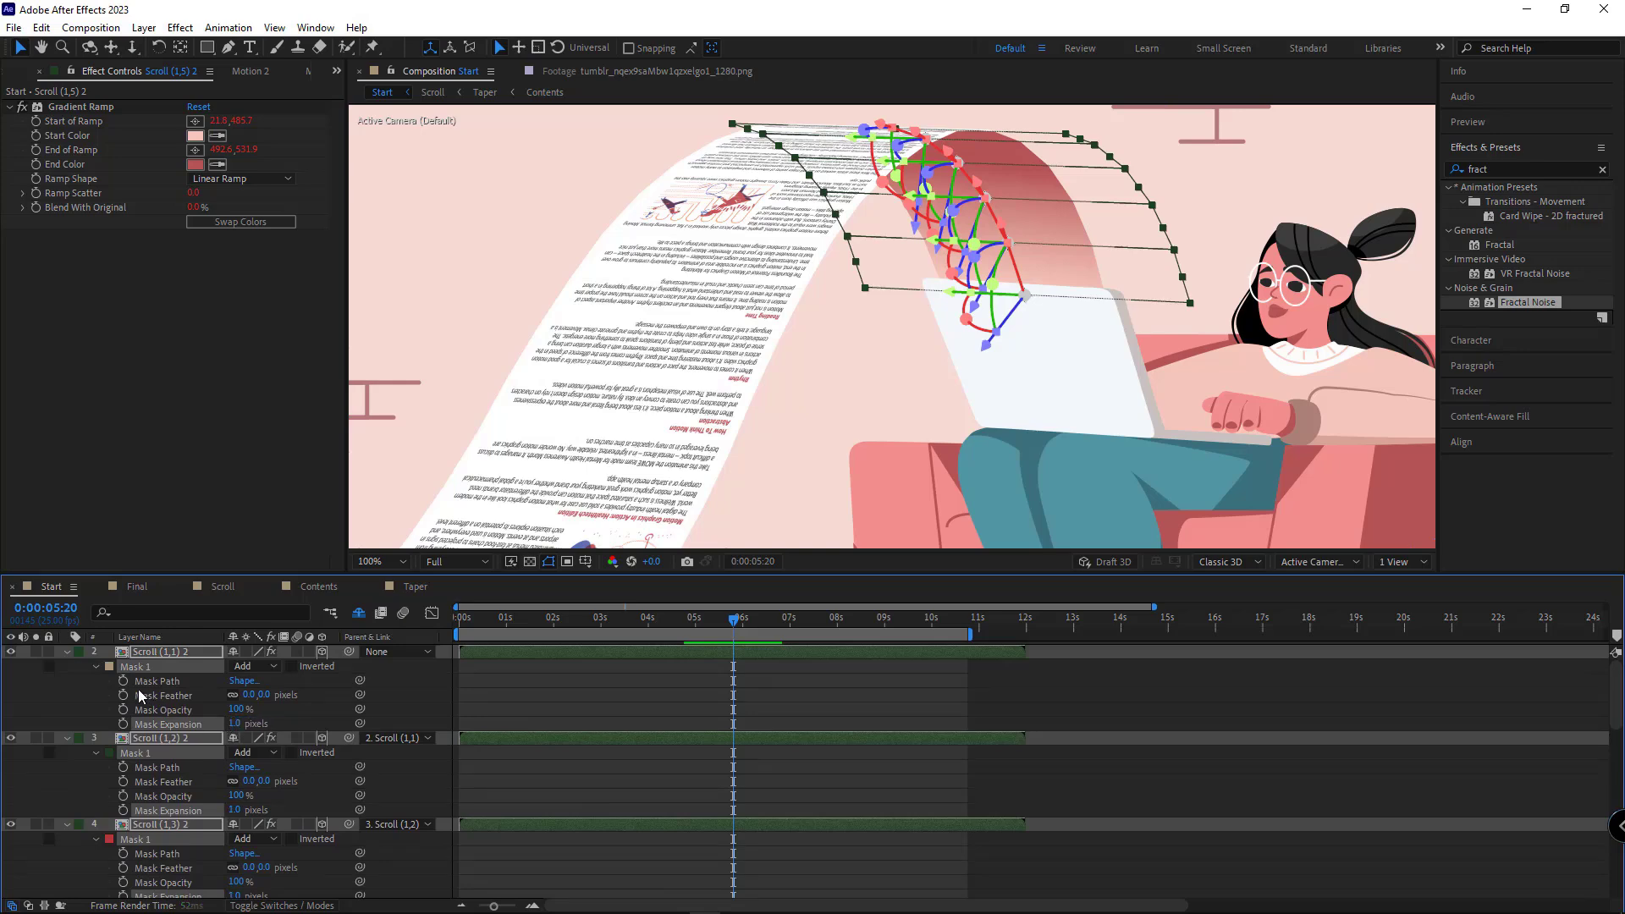
left_click(67, 652, "ctrl")
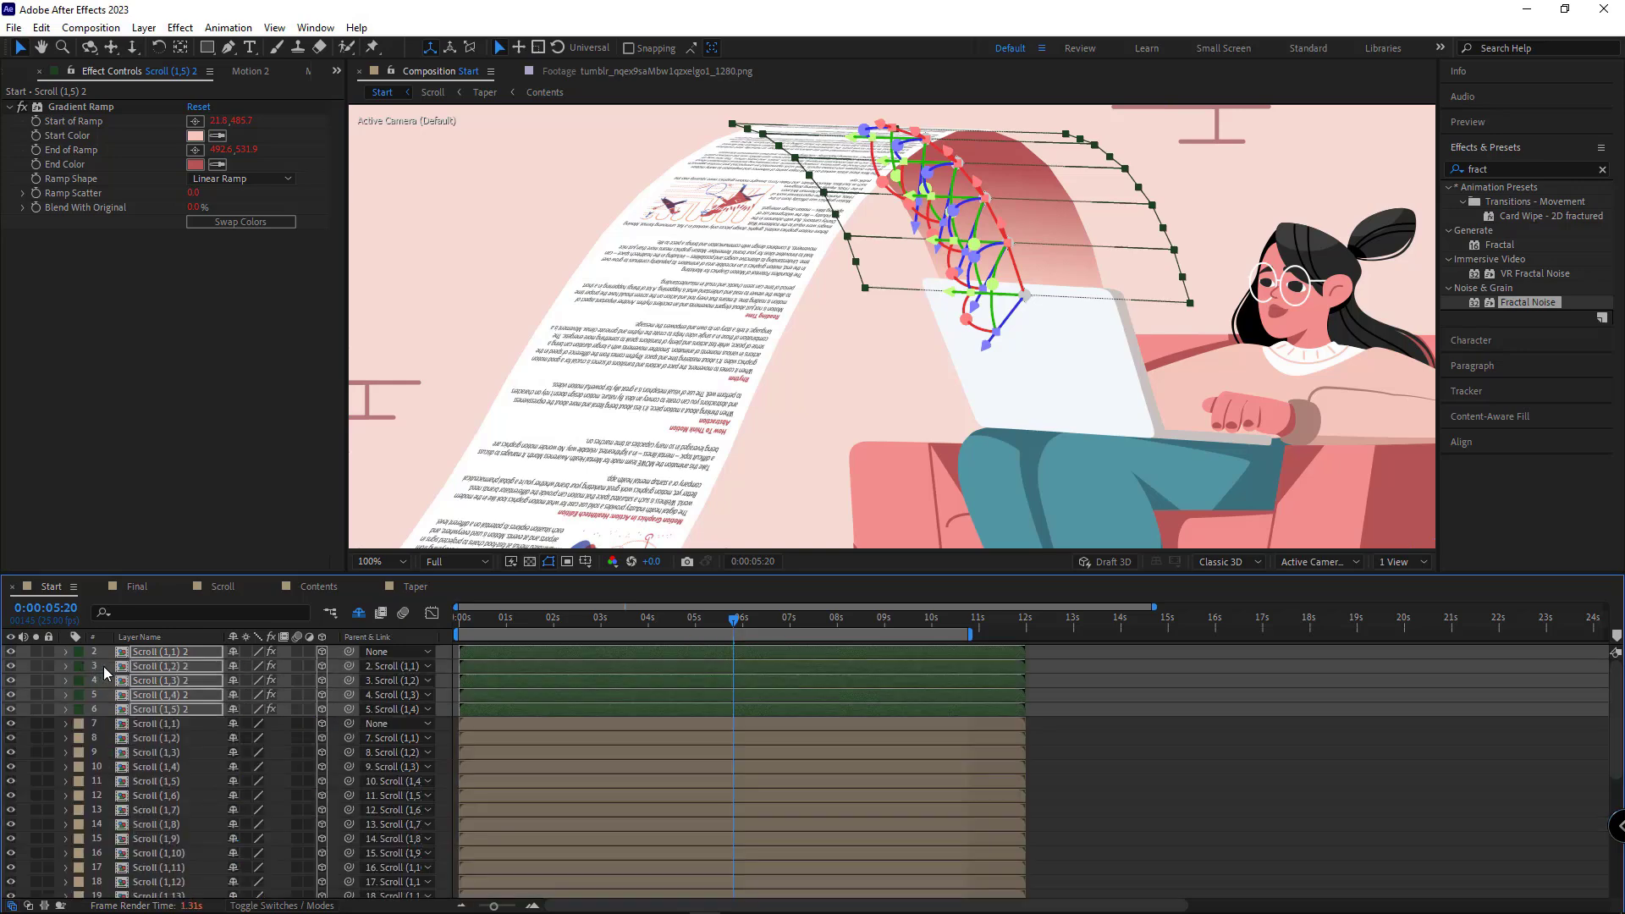
key("F2")
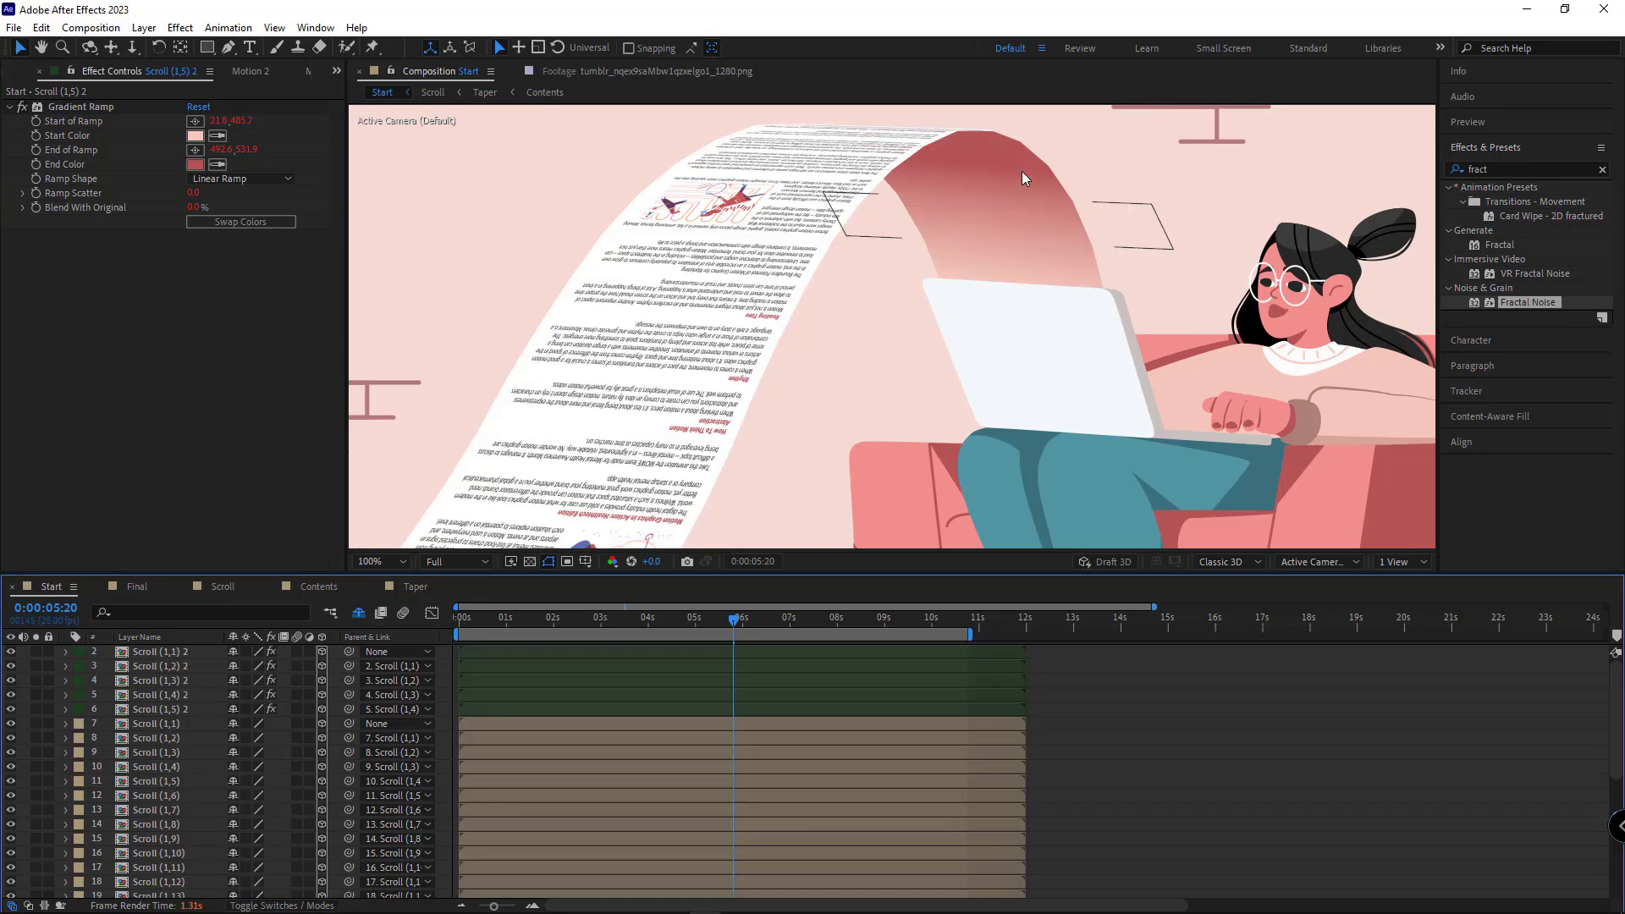
scroll(900, 348, "down", 2)
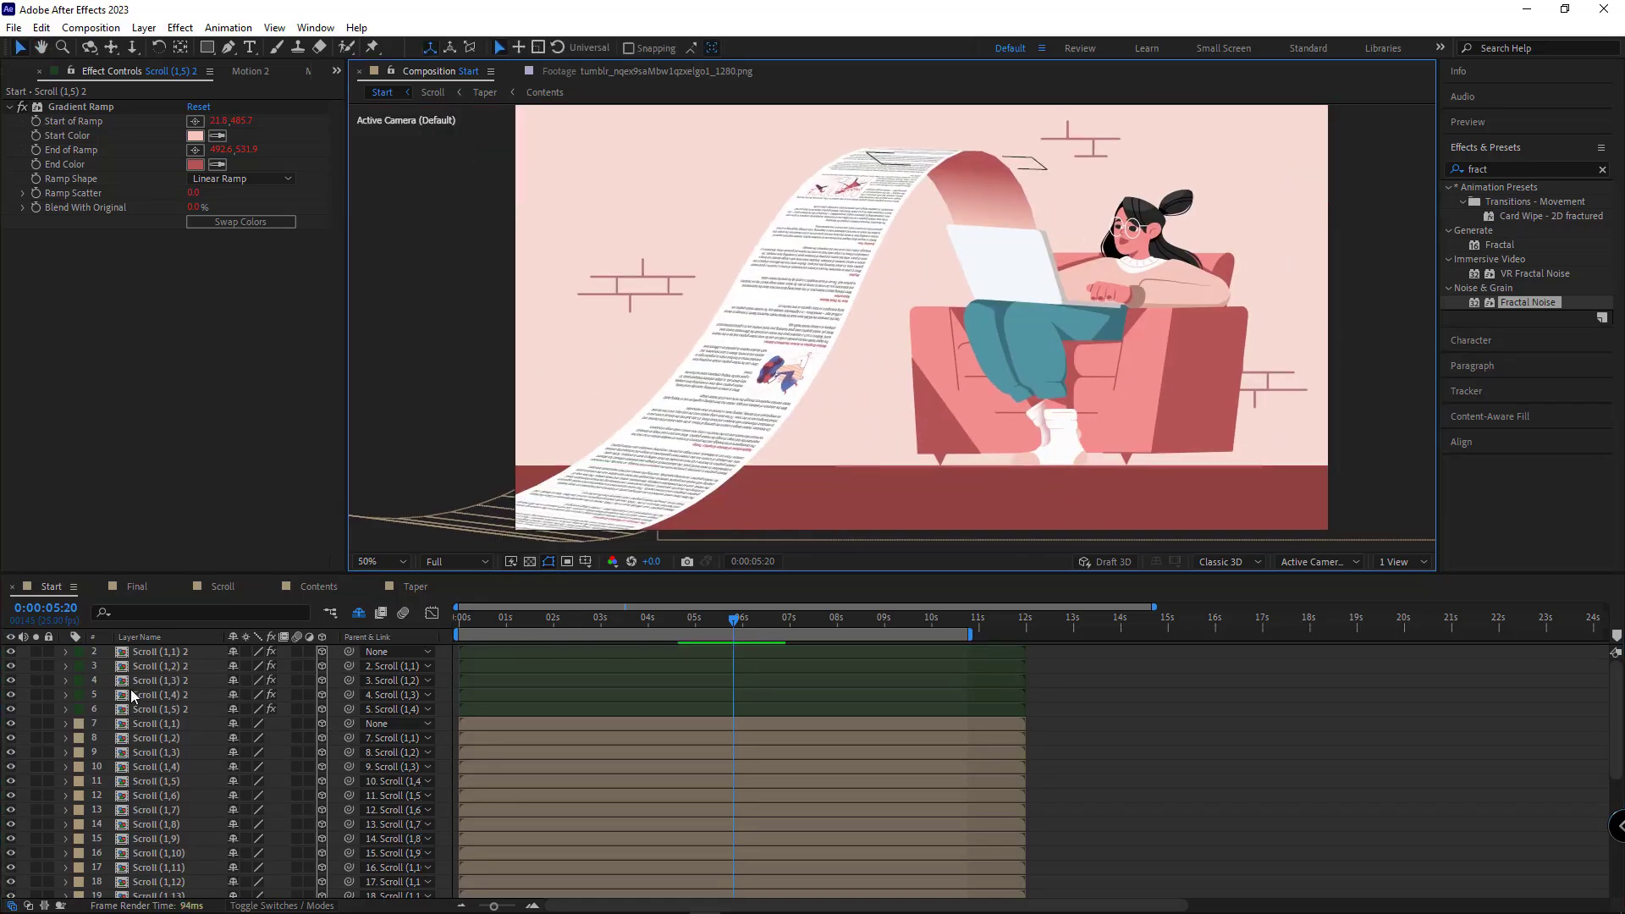
Parent the first duplicated segment, Scroll (1,1) 2, to the original Scroll (1,1) and test that it follows the original's motion
left_click(153, 652)
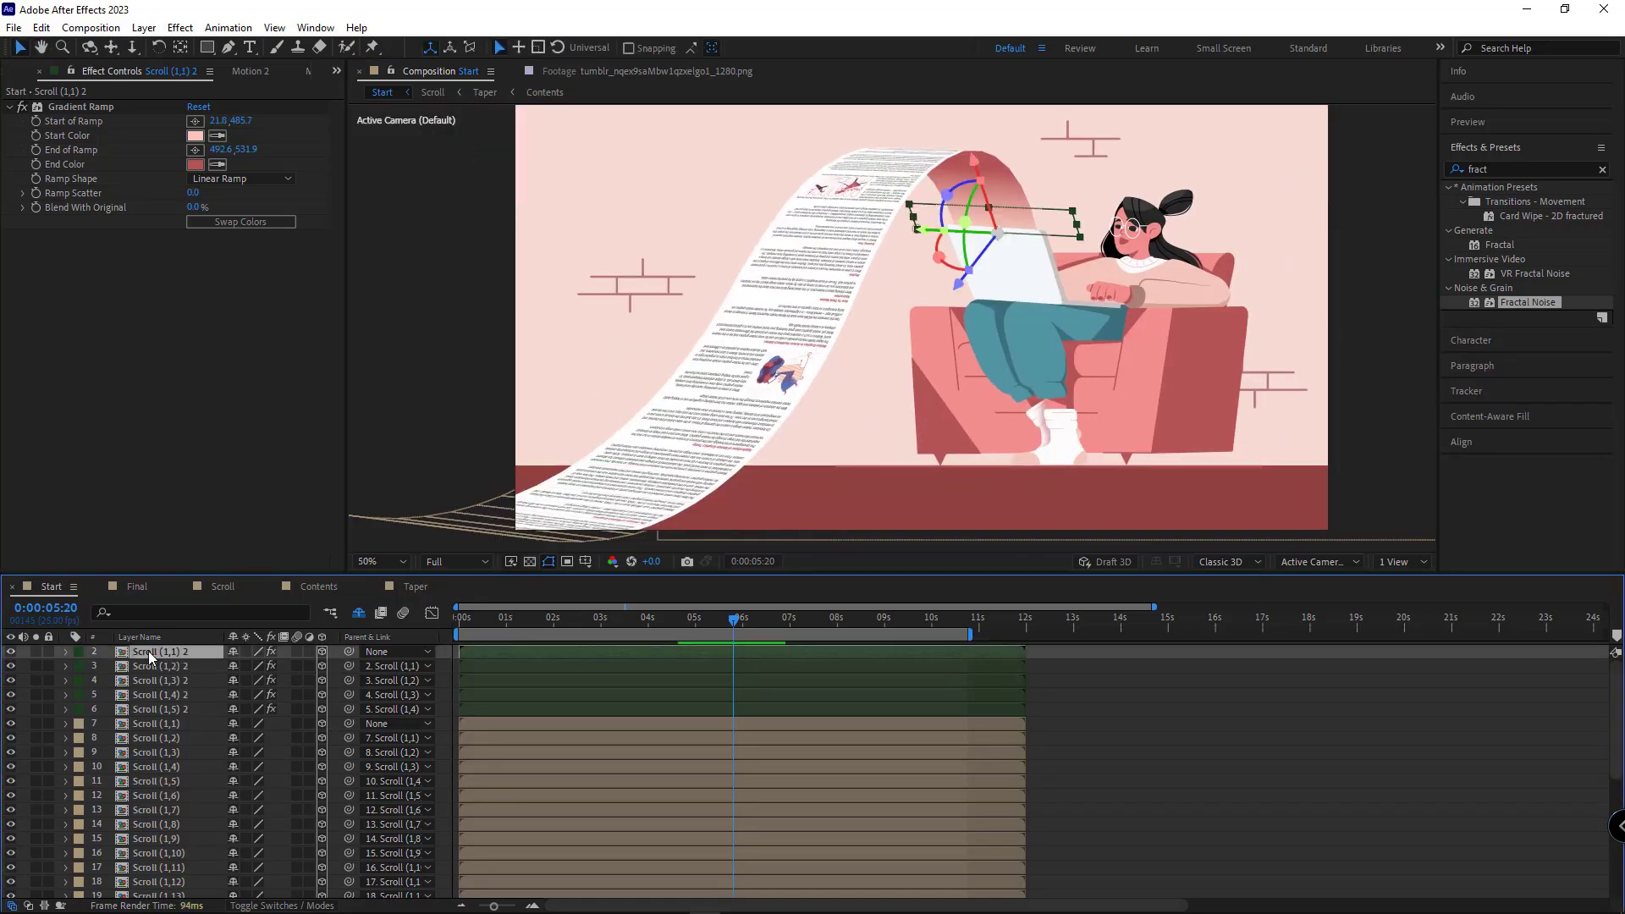
left_click_drag(169, 724, 169, 724)
left_click(169, 723)
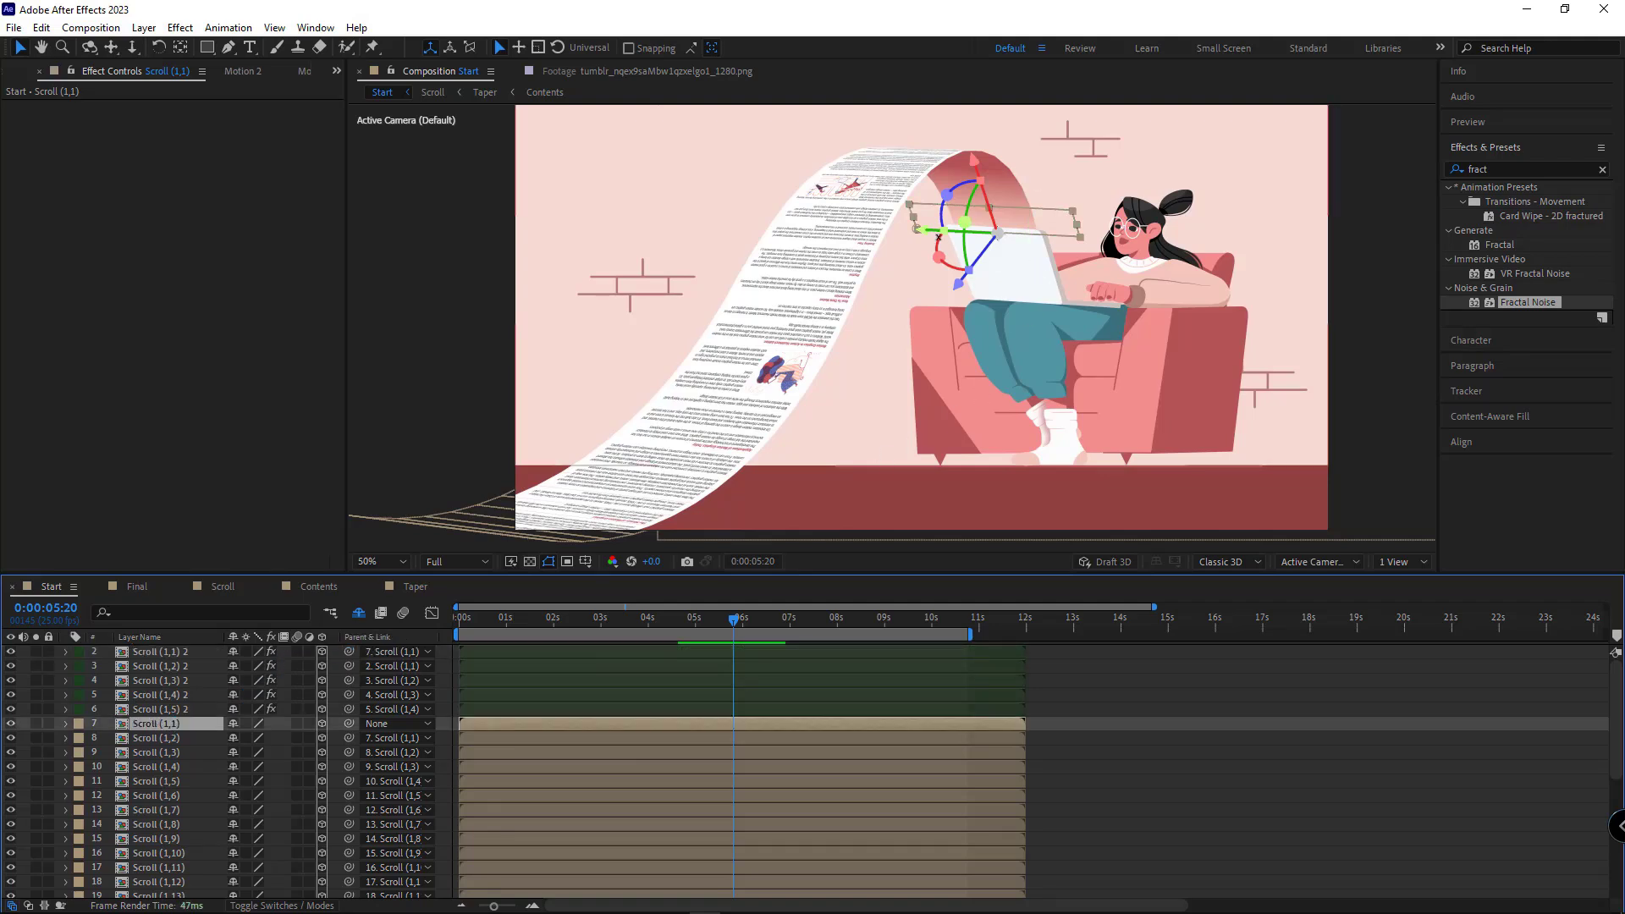
left_click_drag(929, 237, 900, 240)
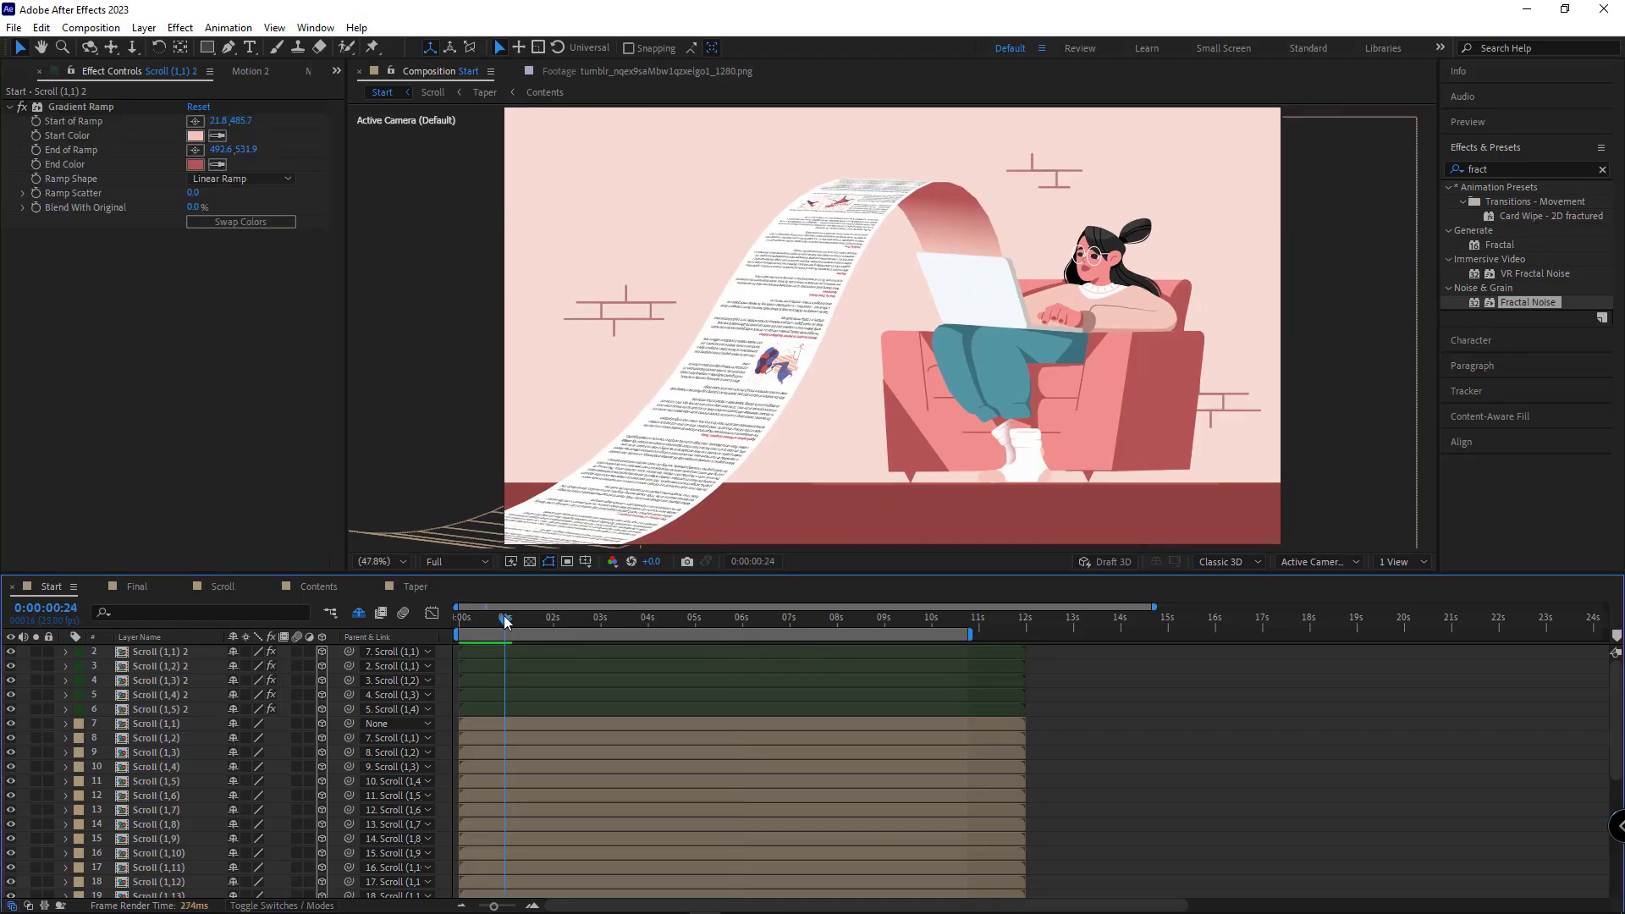
Shift all original and duplicated scroll layers to start at 0:00:01:12 and preview the animation from the beginning
left_click_drag(505, 623, 530, 621)
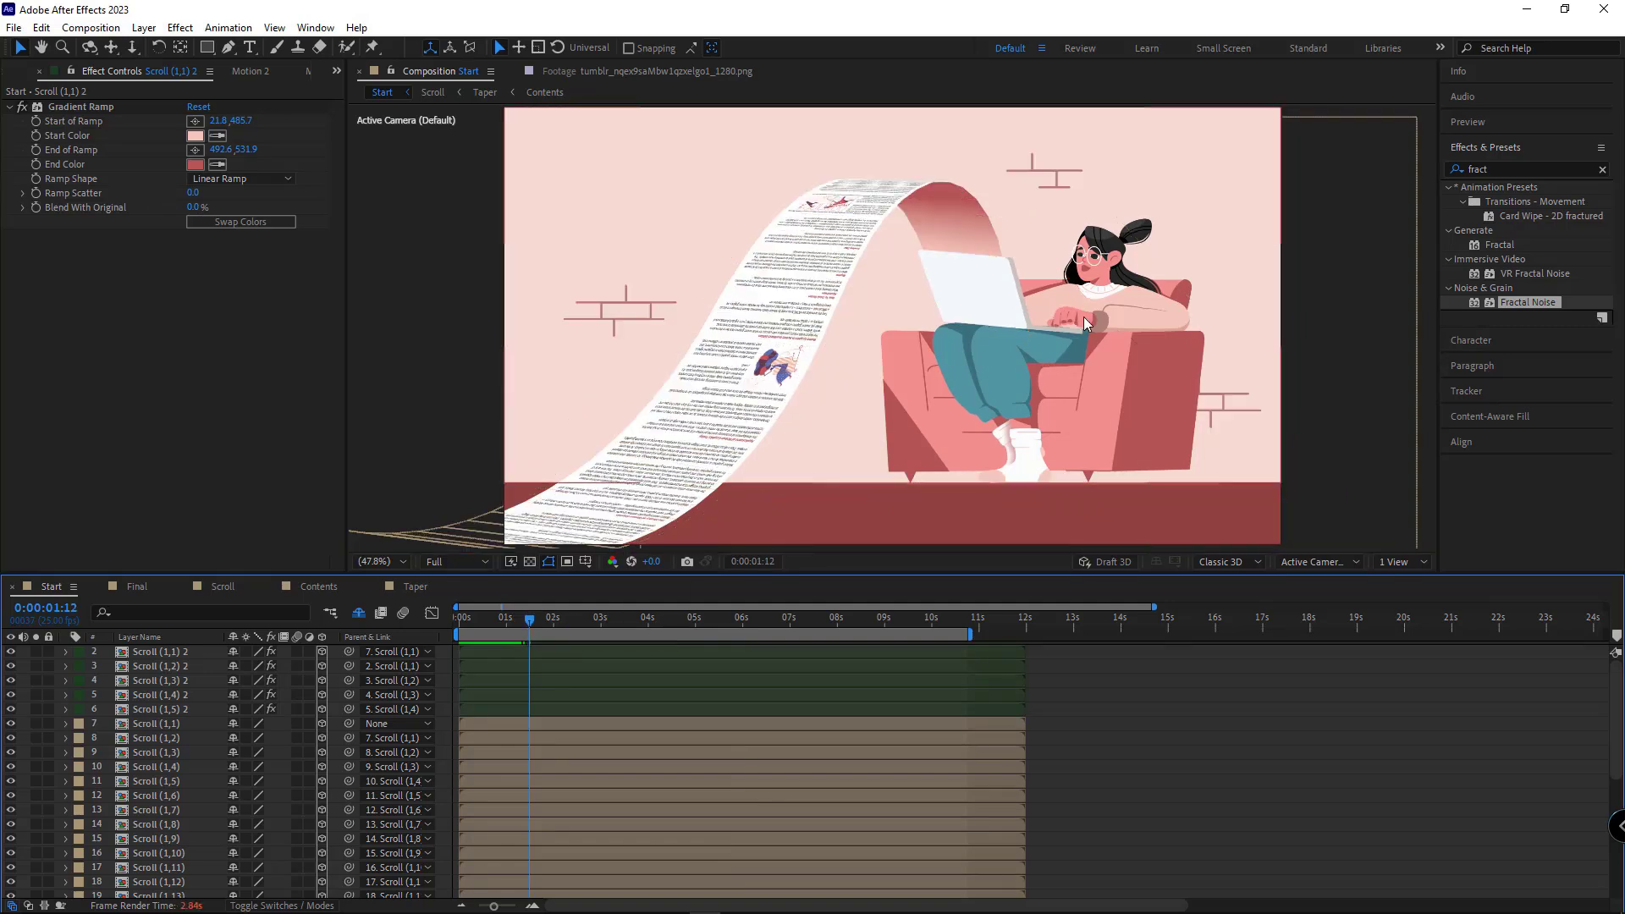
left_click(541, 656)
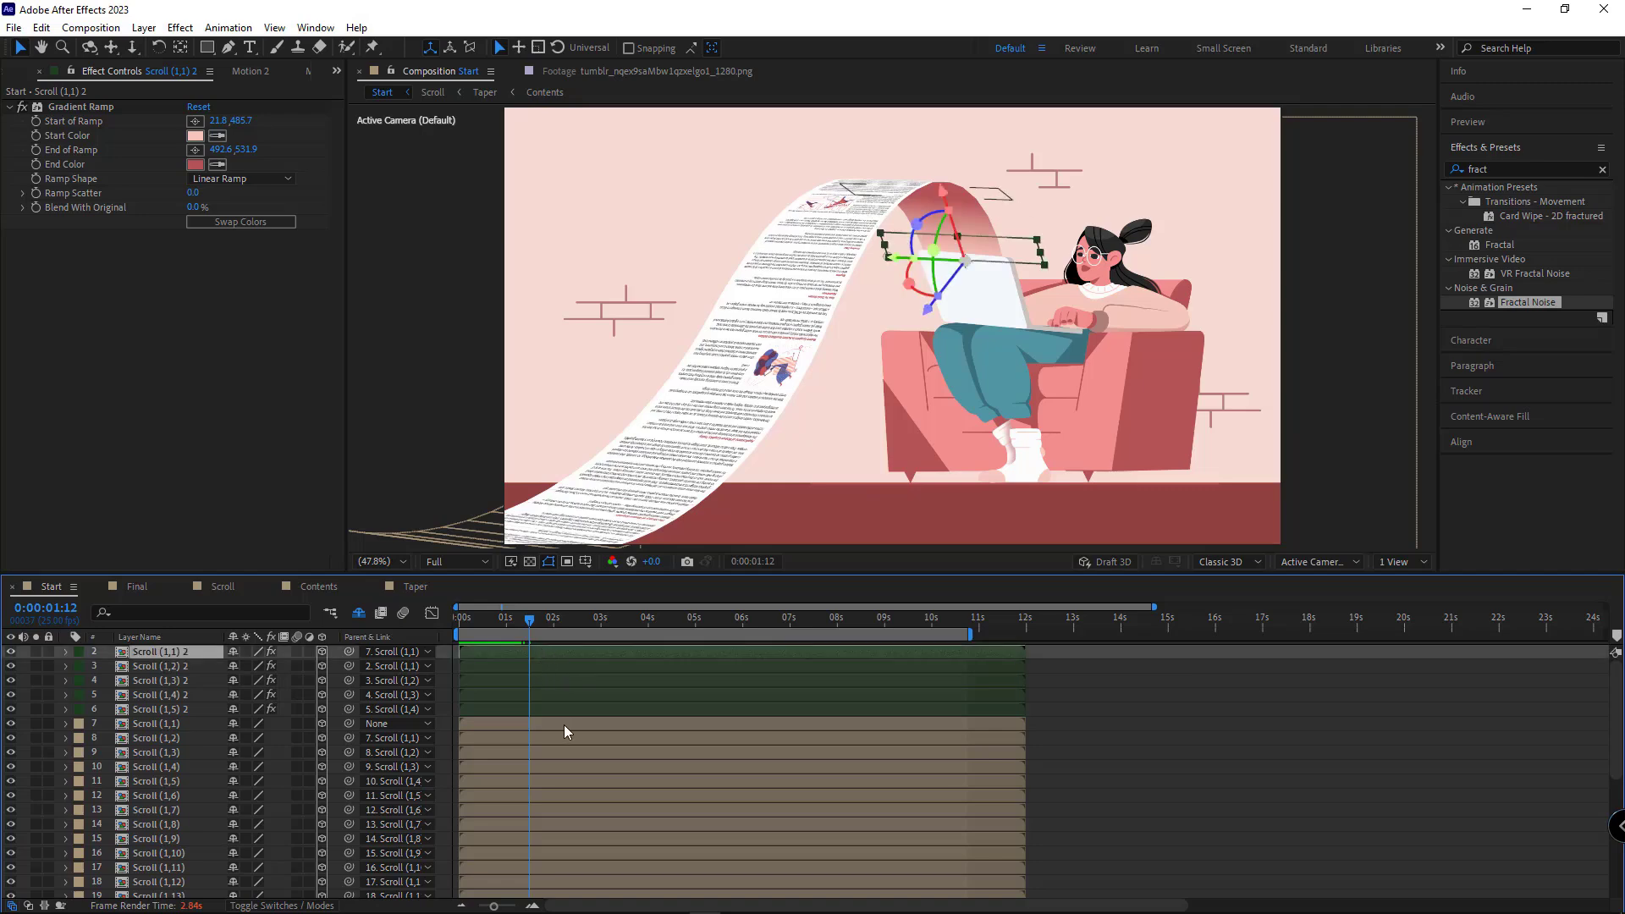
scroll(542, 788, "down", 5)
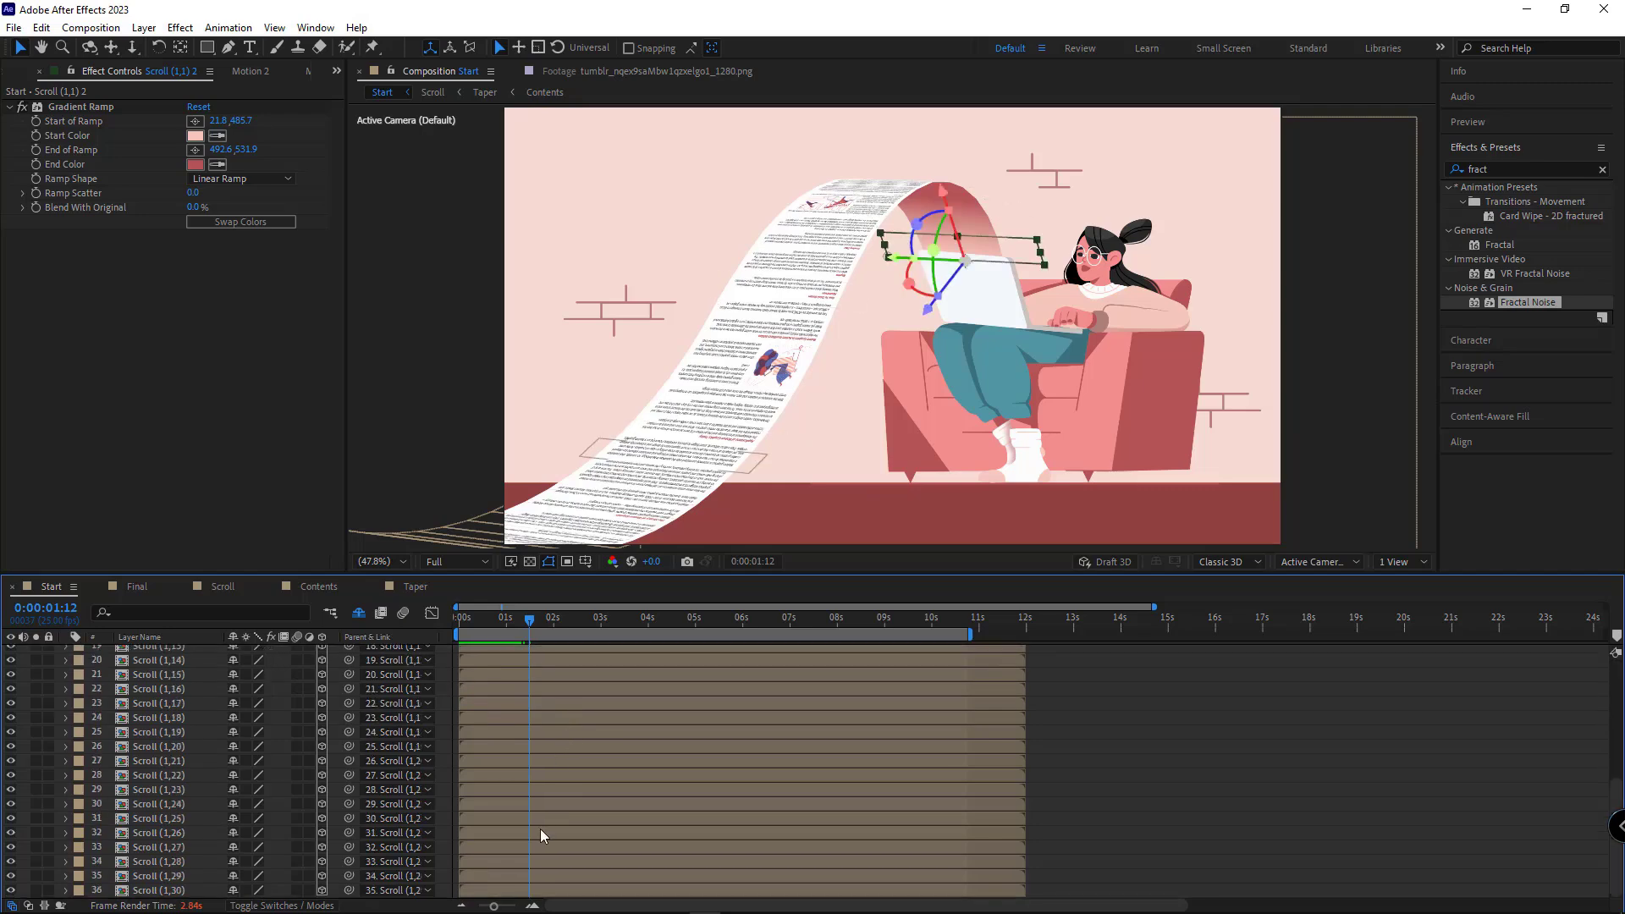
left_click(491, 890, "shift")
scroll(529, 732, "up", 5)
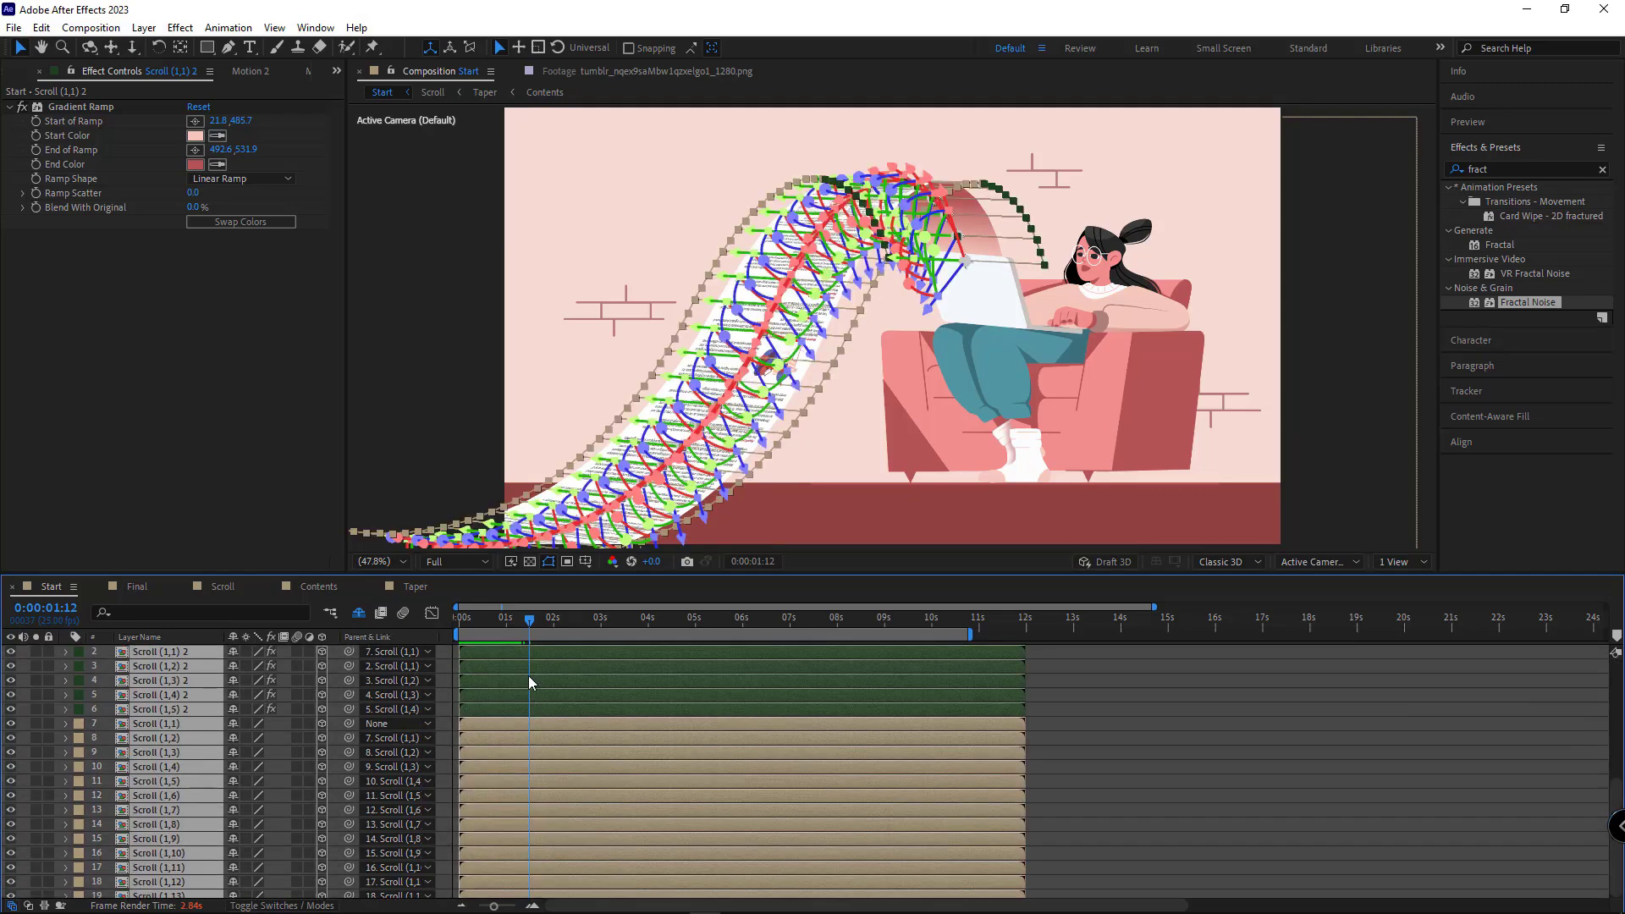
key("bracketleft")
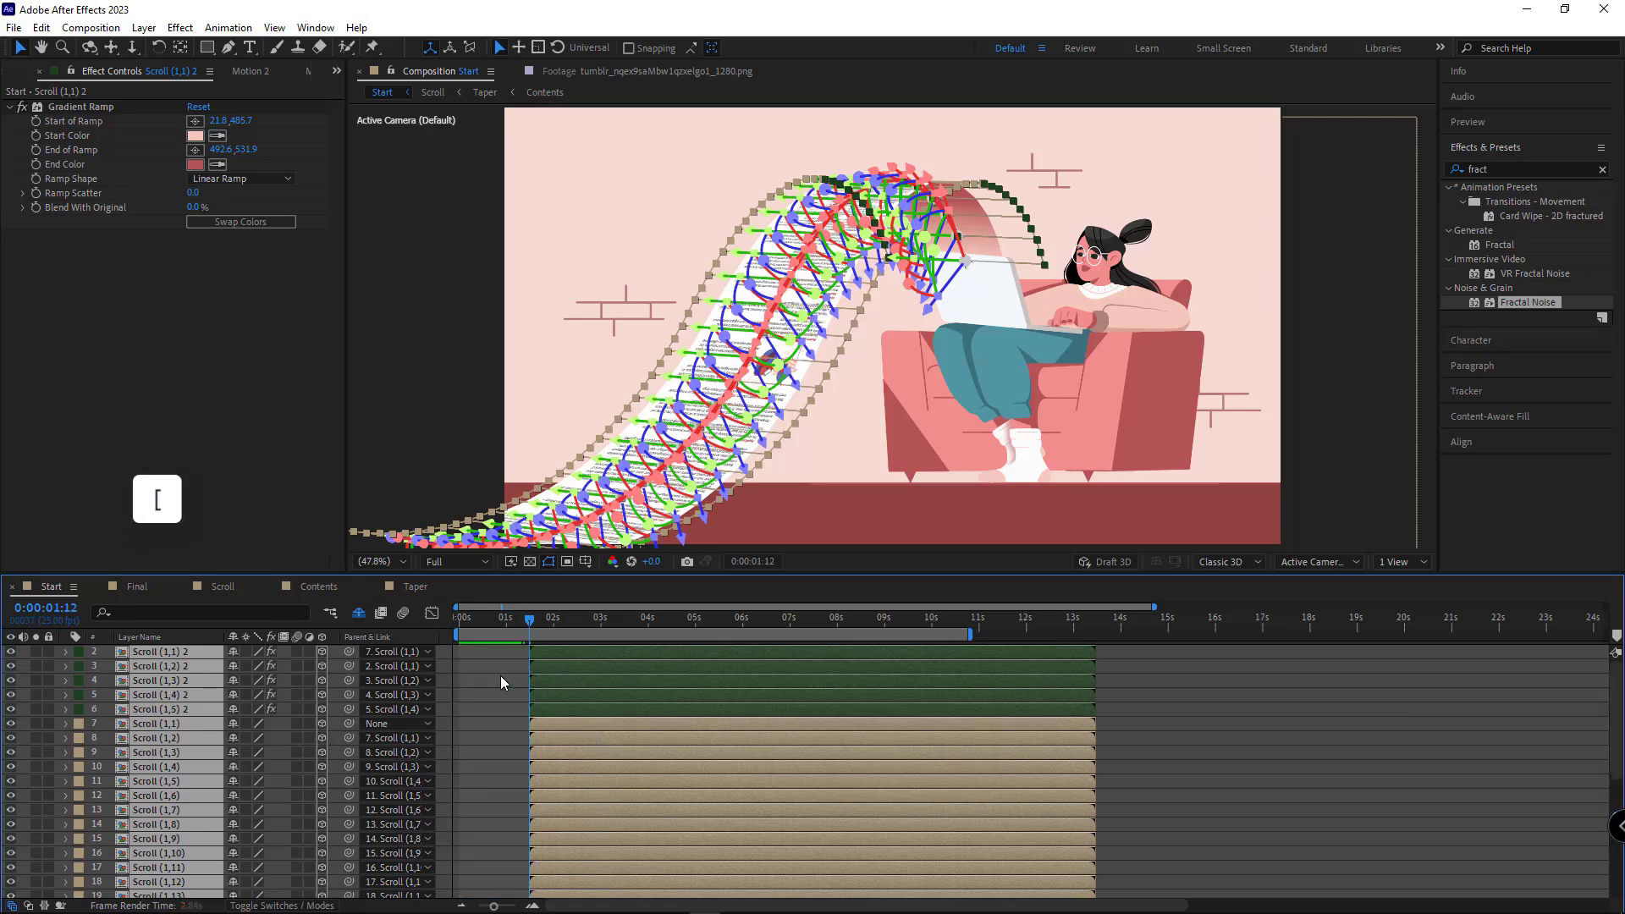
left_click_drag(476, 617, 460, 617)
key("space")
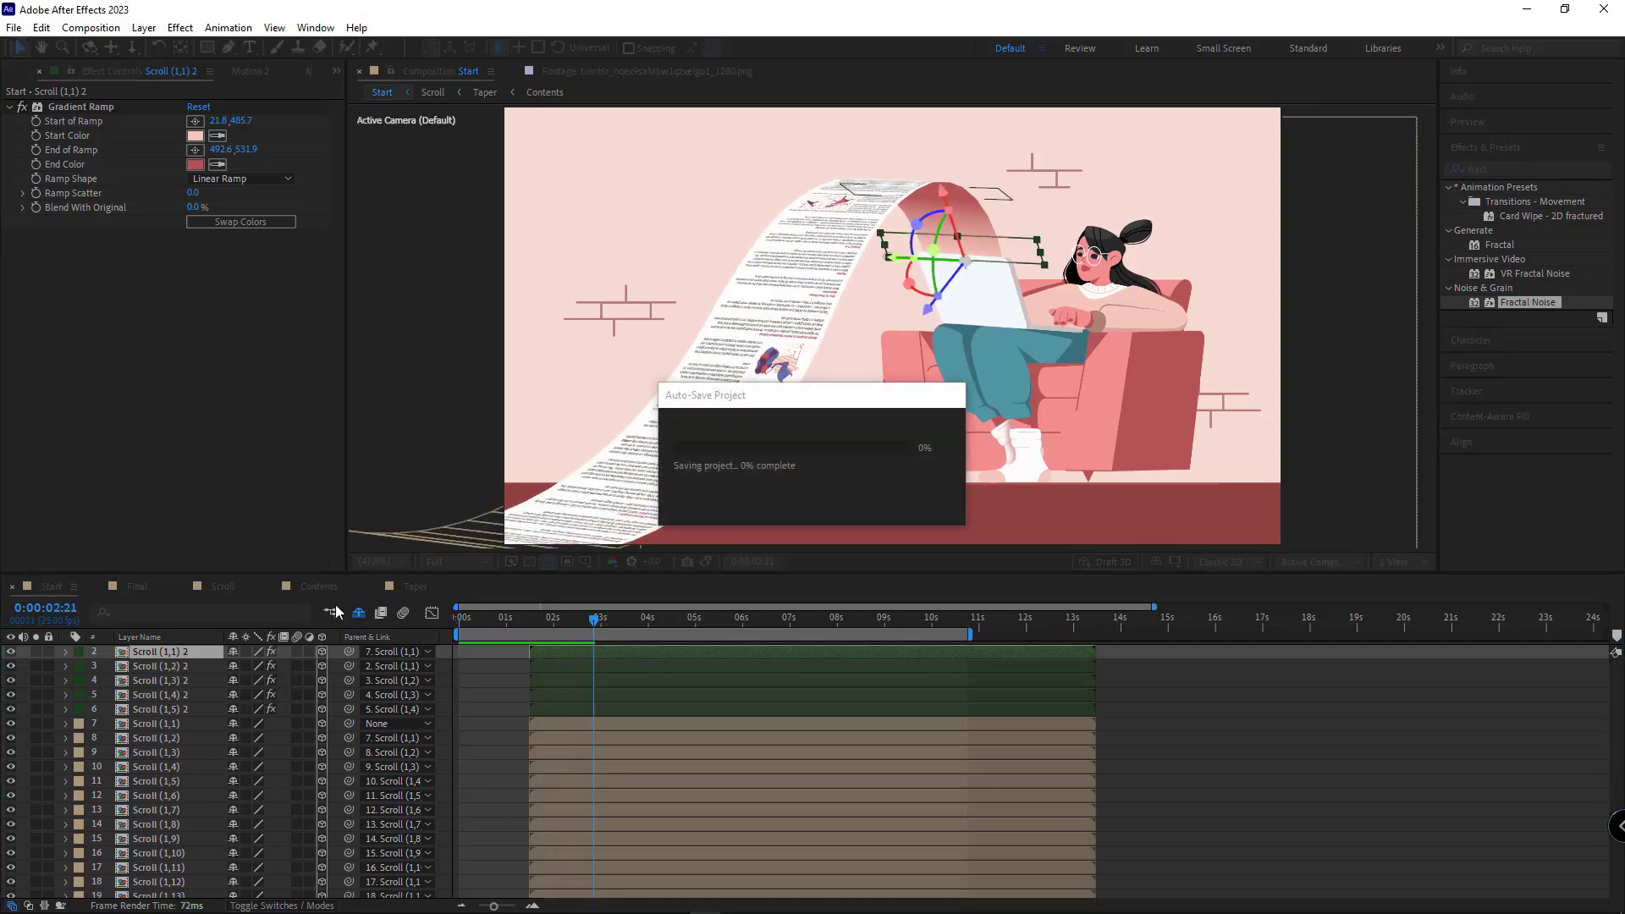
Stretch all Noise and Contents keyframes in the Taper composition to end at about 1.5 seconds, and return to the first frame of Start
left_click(408, 590)
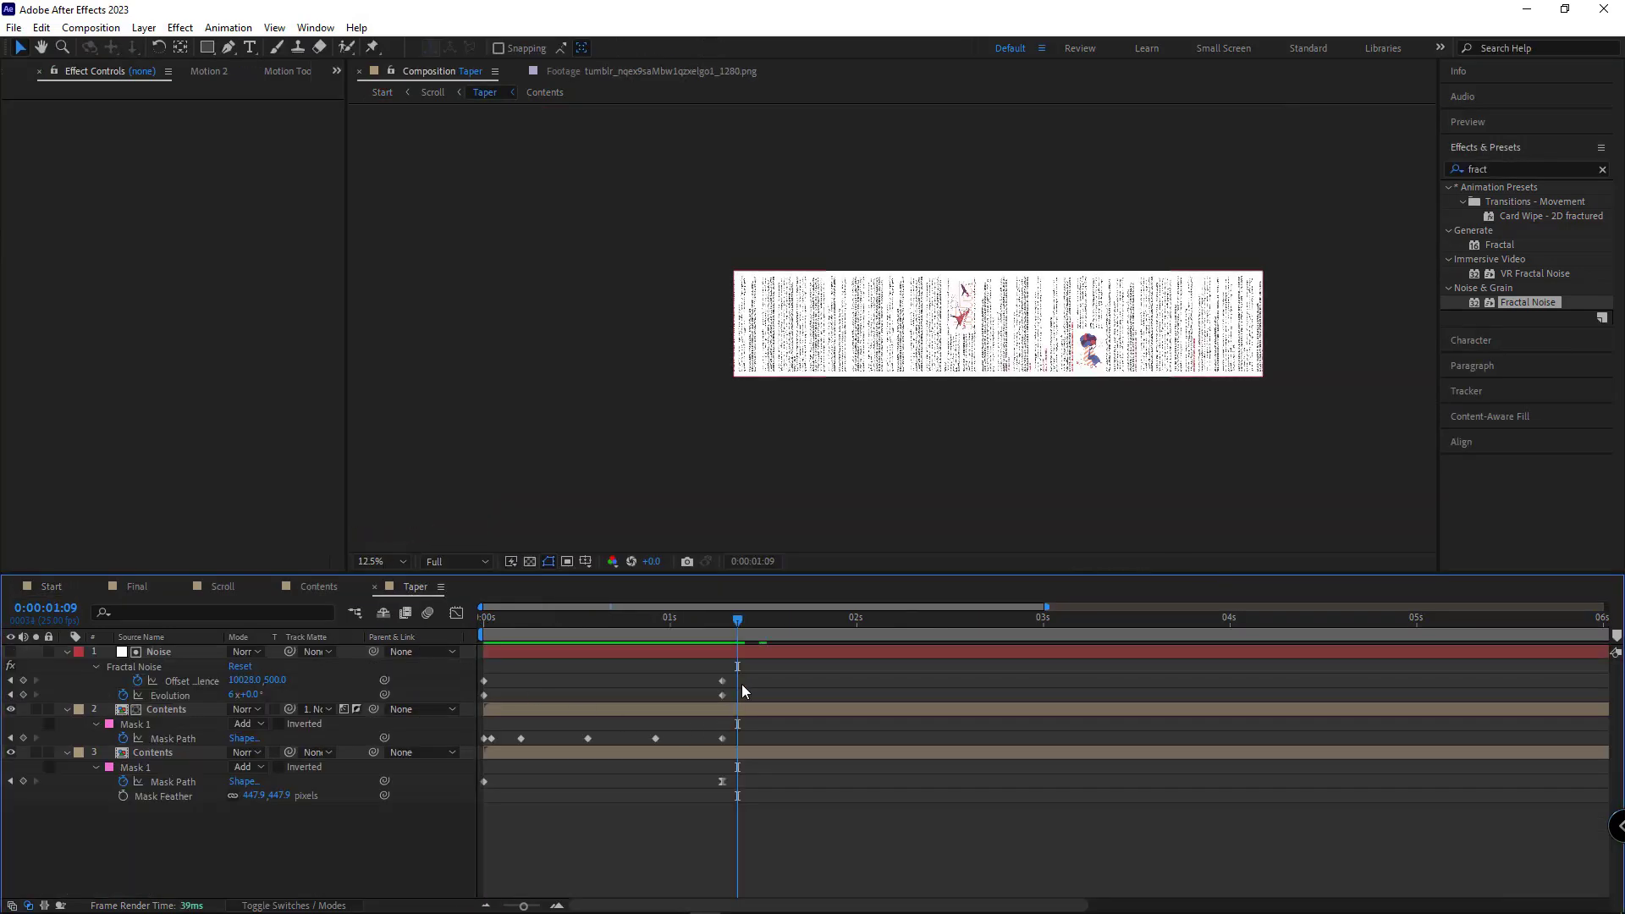
left_click_drag(764, 671, 476, 821)
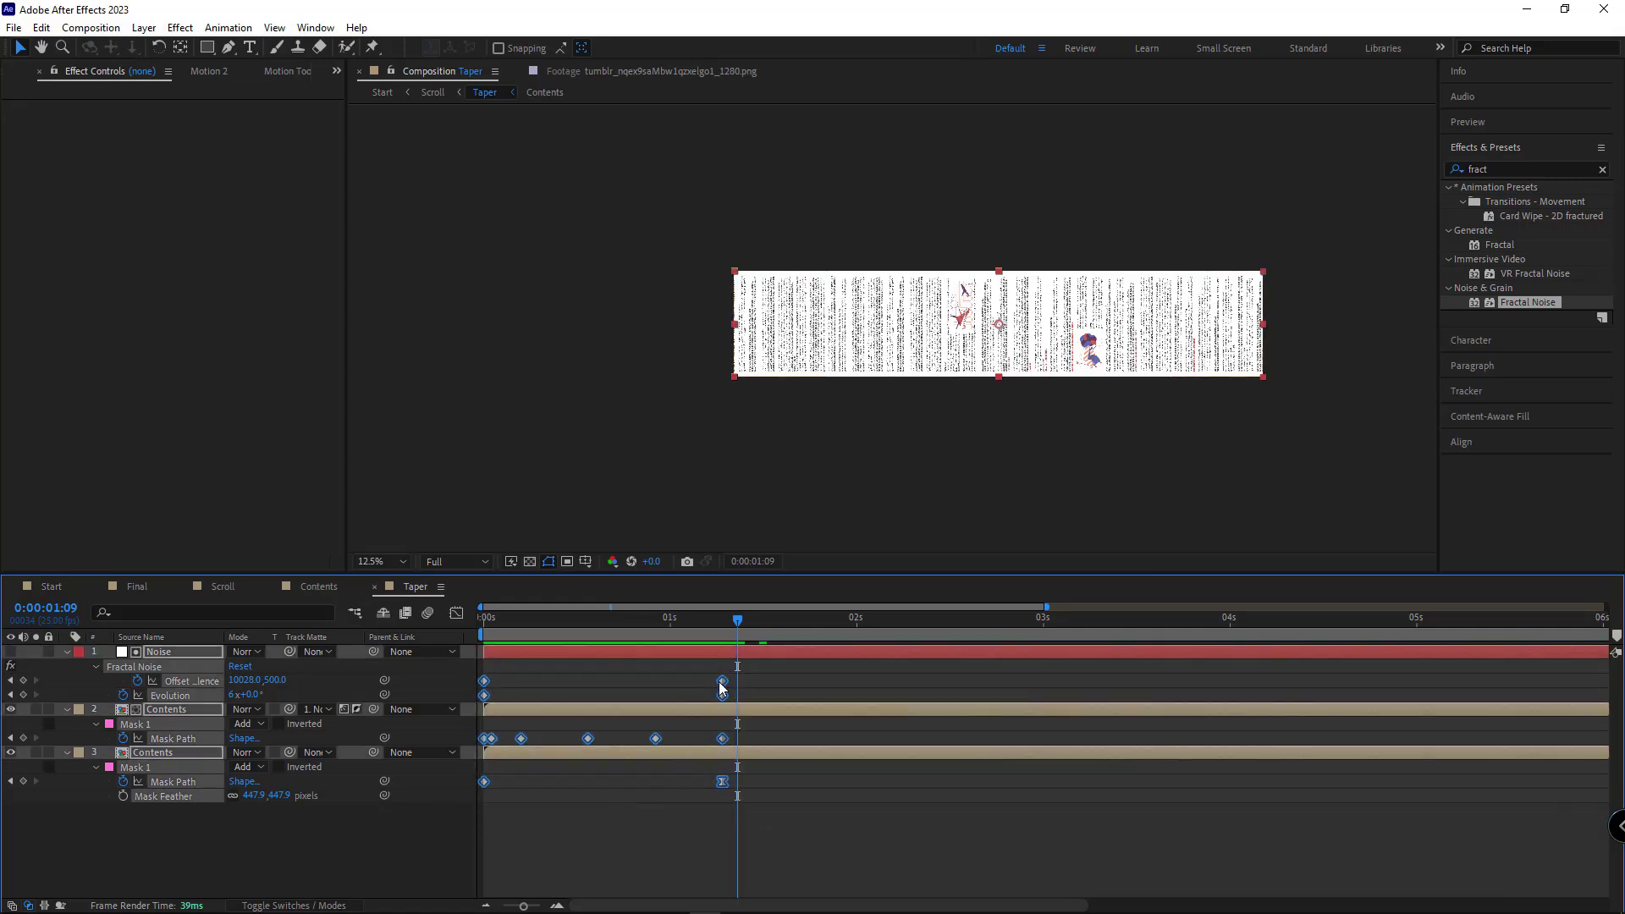
left_click_drag(721, 682, 767, 685)
left_click(698, 847)
left_click(91, 590)
key("Home")
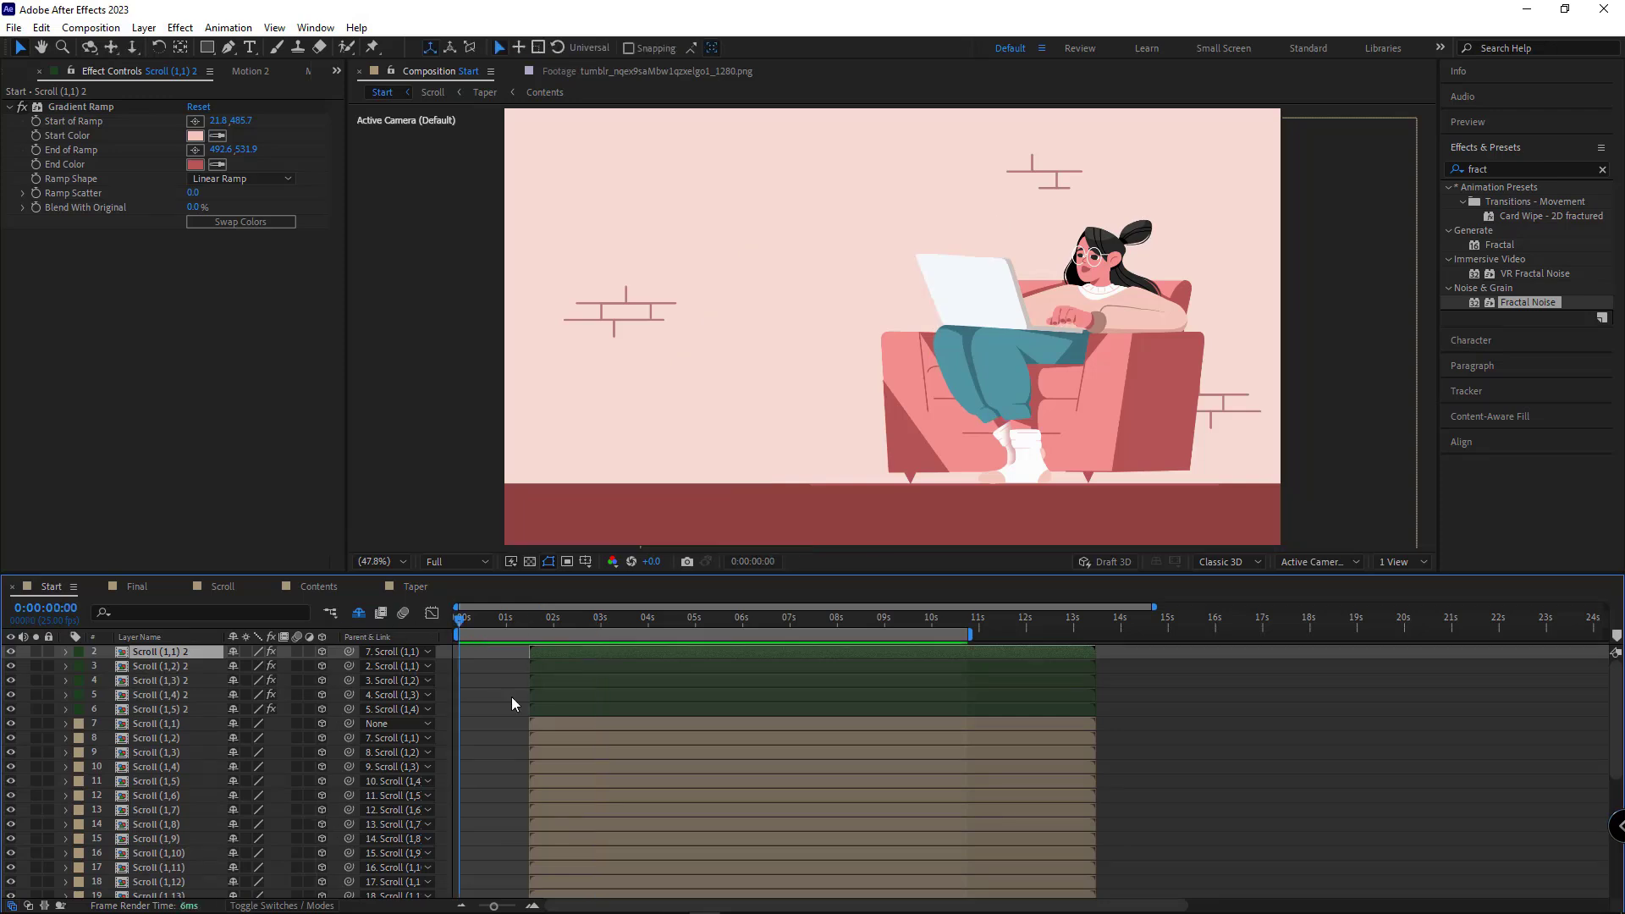